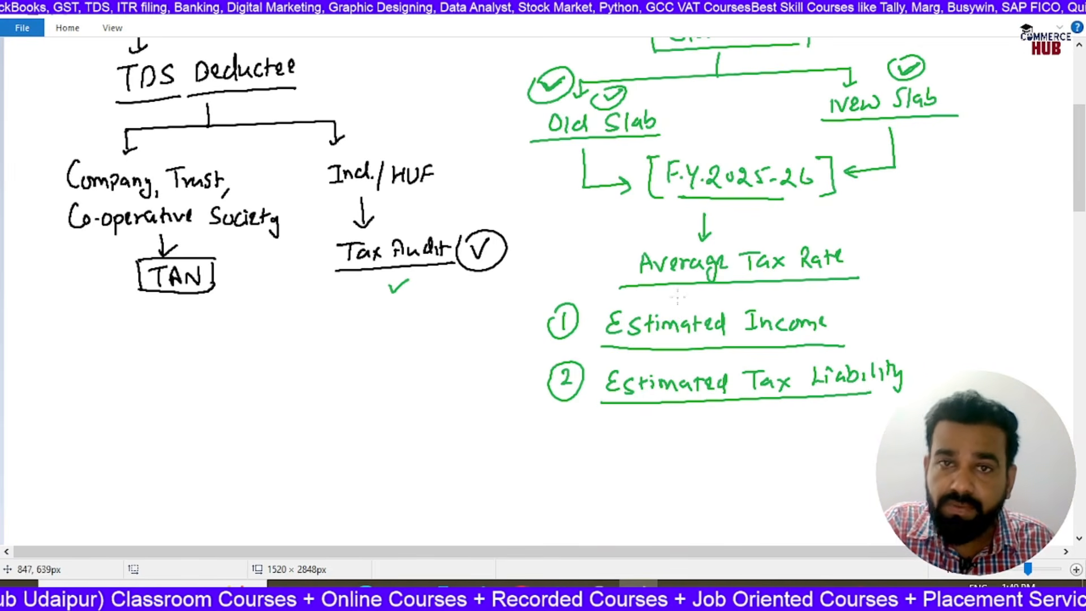
Box the "Average Tax Rate" heading, point an arrow at it, and add tick marks beside it and estimated items 1 and 2
mouse_move(622, 288)
left_mouse_down()
mouse_move(619, 247)
mouse_move(644, 244)
mouse_move(870, 242)
mouse_move(868, 277)
left_mouse_up()
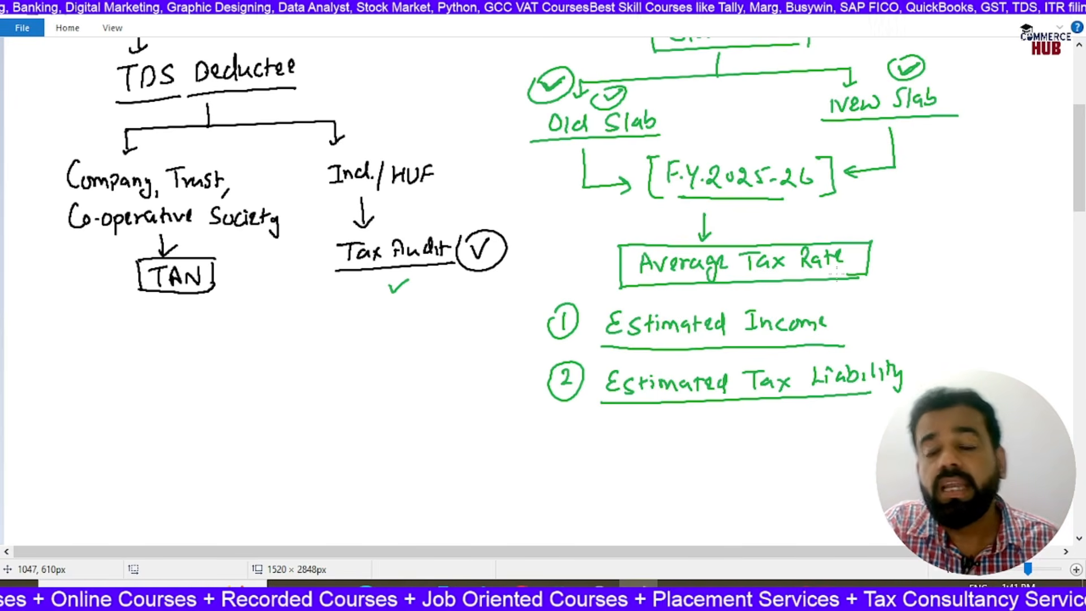
mouse_move(571, 243)
left_mouse_down()
mouse_move(604, 273)
mouse_move(618, 265)
mouse_move(605, 262)
left_mouse_up()
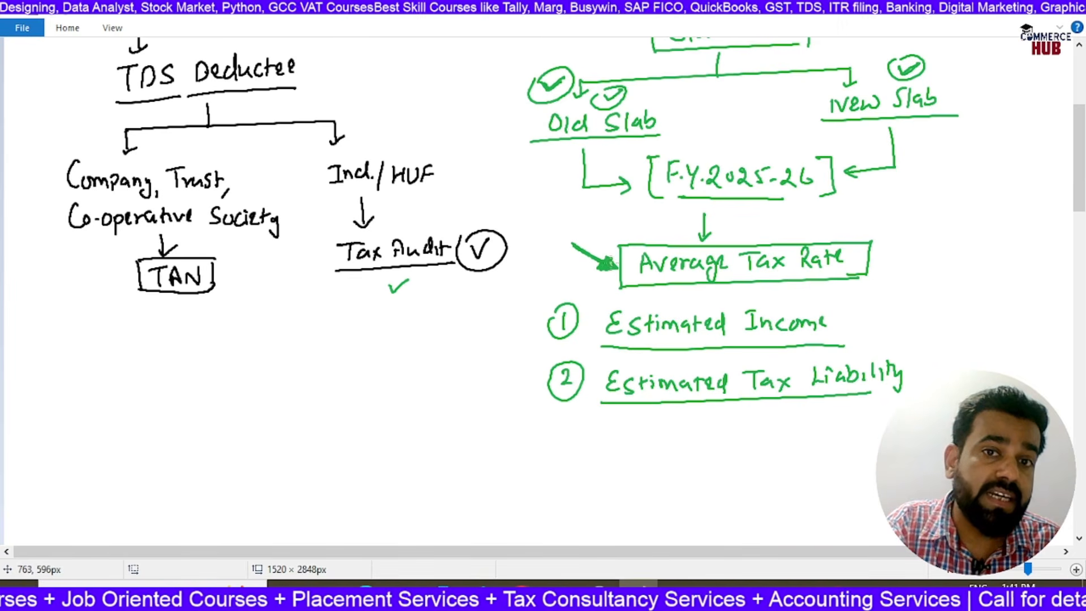
left_click_drag(515, 321, 536, 315)
left_click_drag(512, 382, 533, 373)
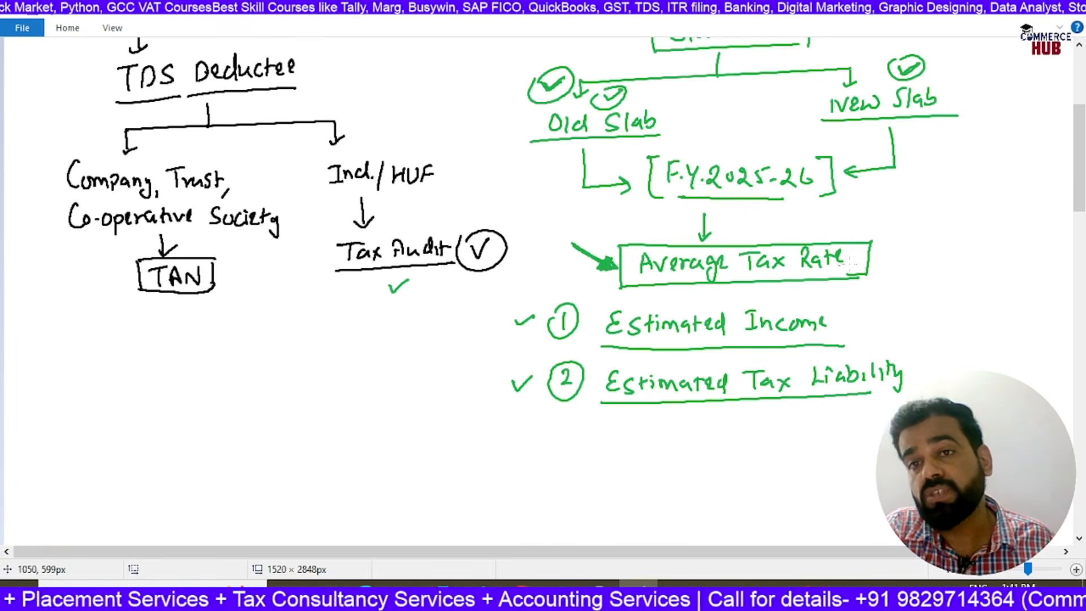
left_click_drag(891, 255, 916, 246)
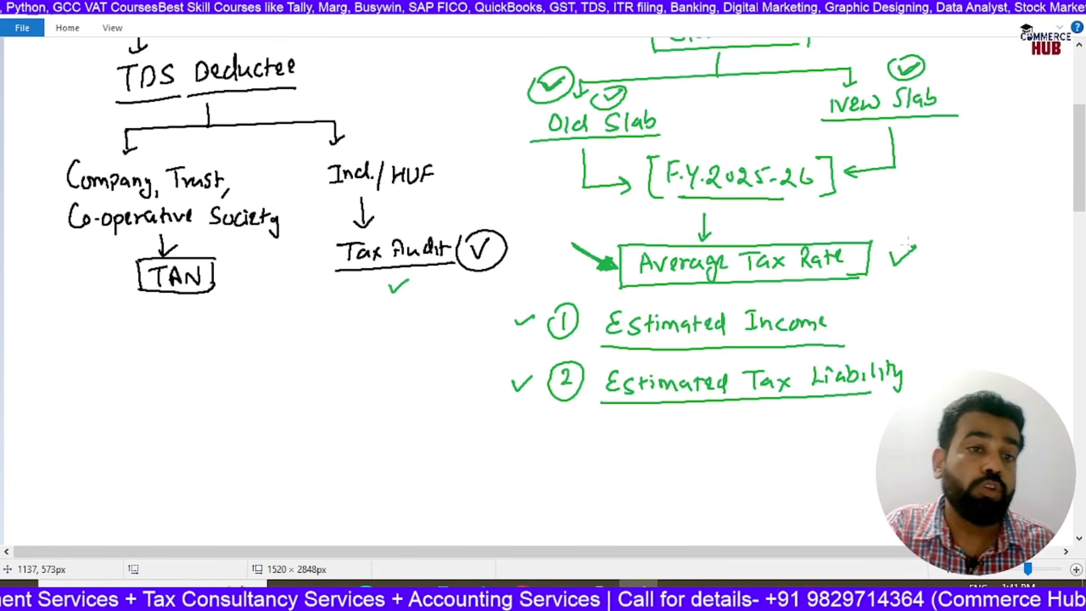
Draw a two-way branch below the TAN box with arrows to underlined labels "Old" and "New"
left_click_drag(243, 326, 242, 354)
left_click_drag(155, 353, 342, 341)
left_click_drag(159, 353, 161, 374)
mouse_move(152, 364)
left_mouse_down()
mouse_move(170, 365)
mouse_move(128, 390)
mouse_move(142, 404)
mouse_move(155, 382)
left_mouse_up()
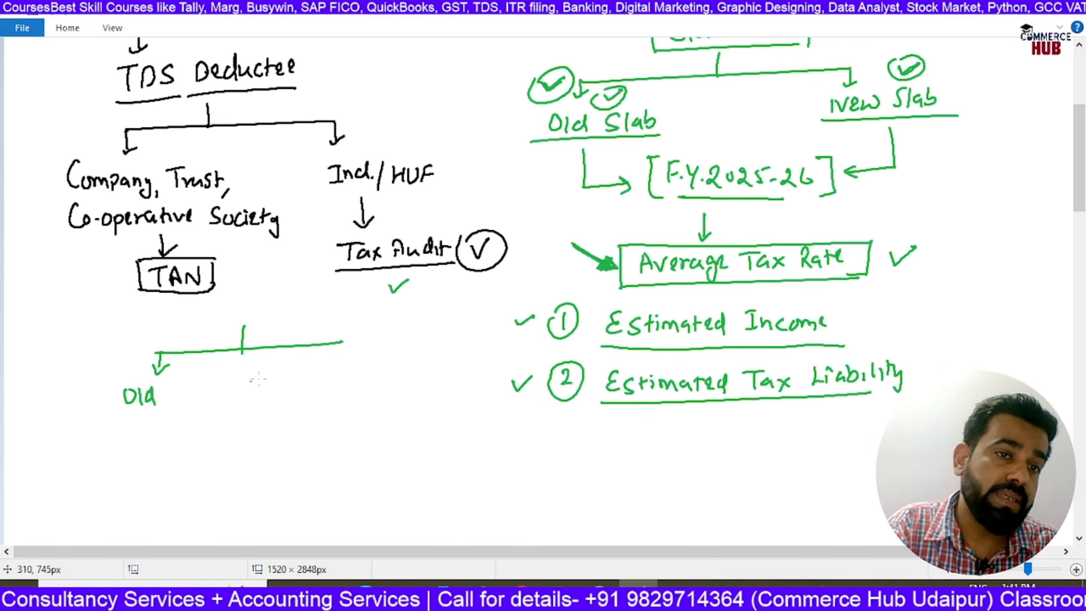
left_click_drag(340, 343, 340, 368)
mouse_move(333, 361)
left_mouse_down()
mouse_move(347, 362)
mouse_move(327, 395)
mouse_move(347, 380)
mouse_move(351, 390)
left_mouse_up()
left_click_drag(355, 381, 372, 379)
left_click_drag(316, 403, 372, 398)
left_click_drag(117, 412, 176, 409)
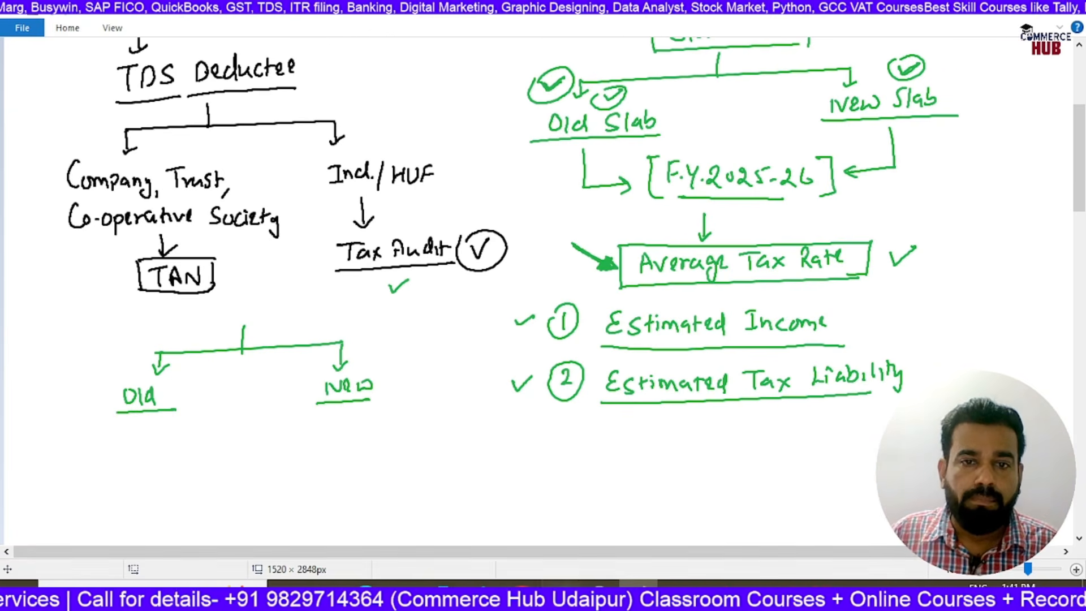
Switch to the Excel TDS / TCS chart and review the section 192 Salary row from section number to the No PAN rate
key("alt+Tab")
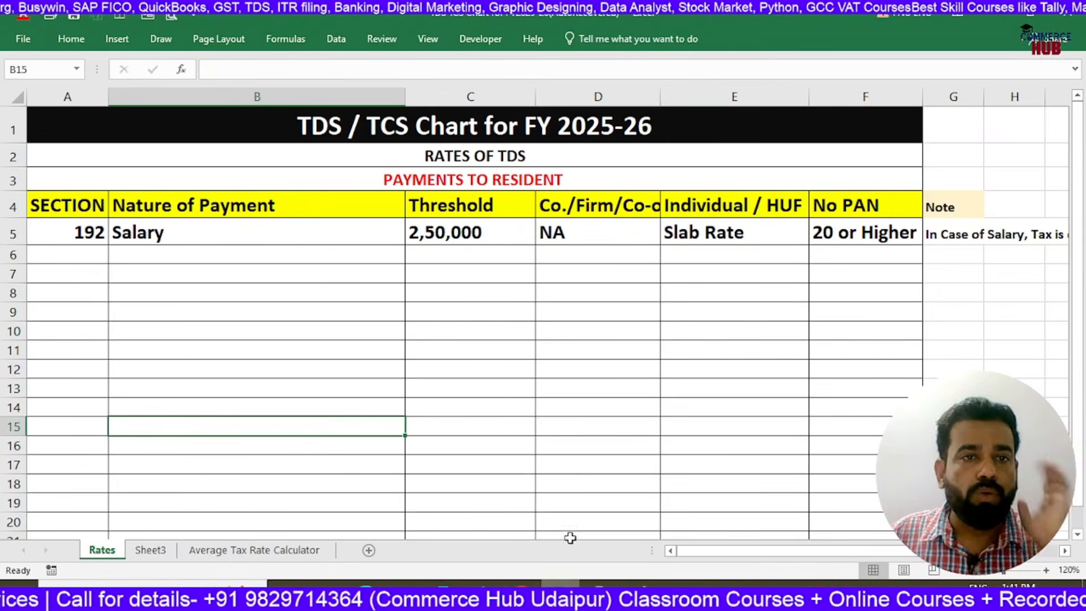
left_click(92, 227)
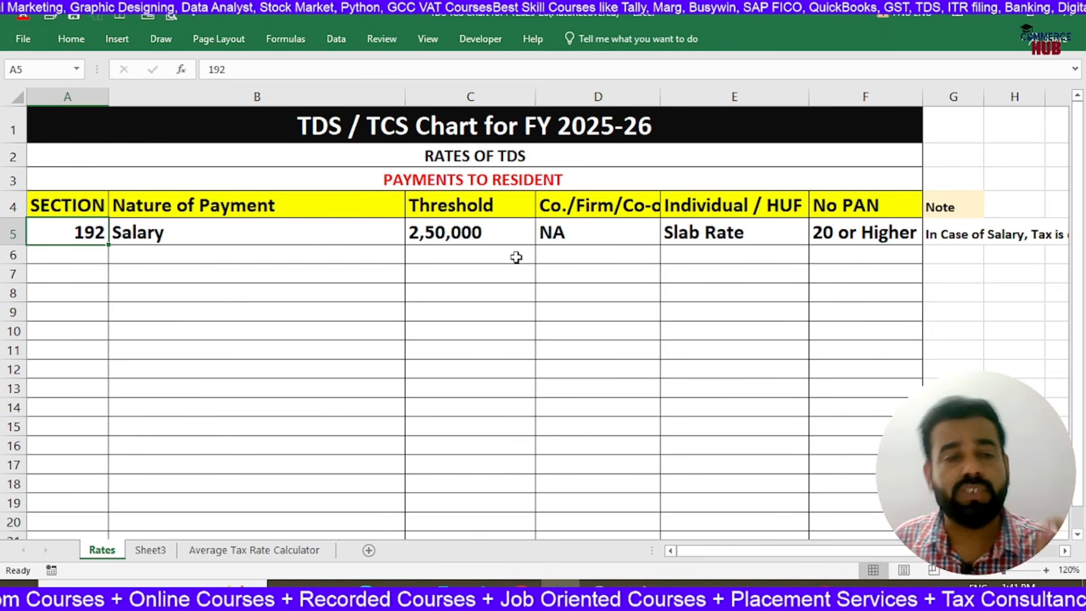
key("Right")
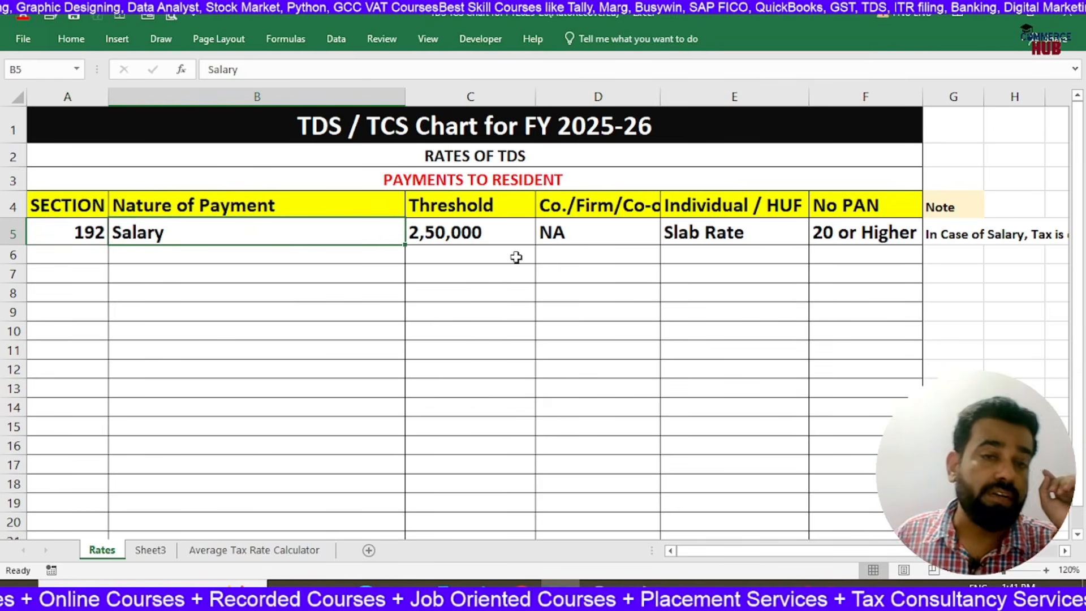
key("Right")
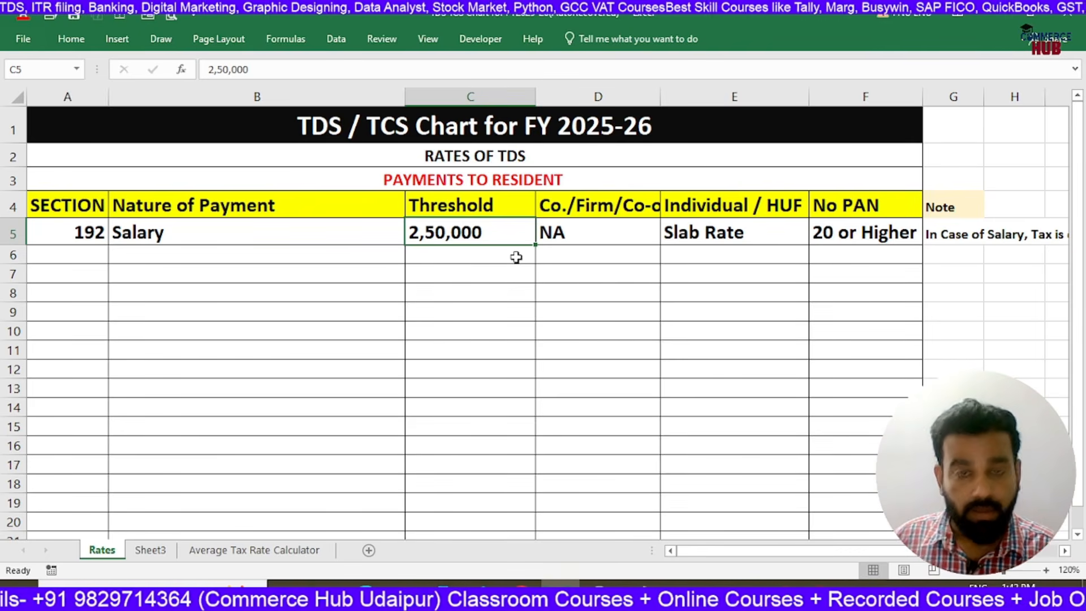
key("Right")
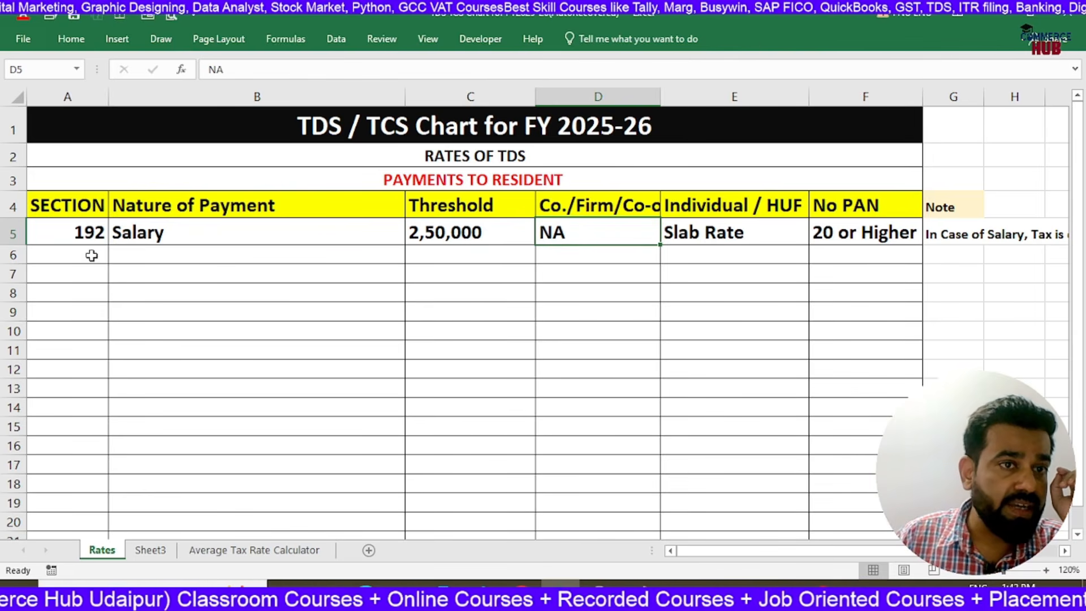
left_click(90, 232)
left_click(559, 225)
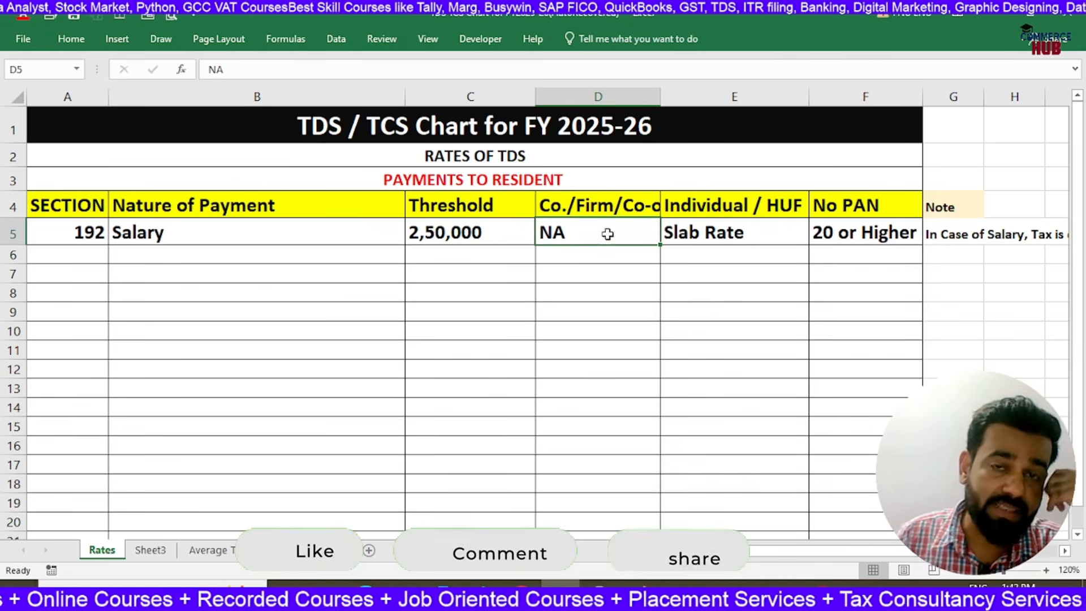
left_click(704, 206)
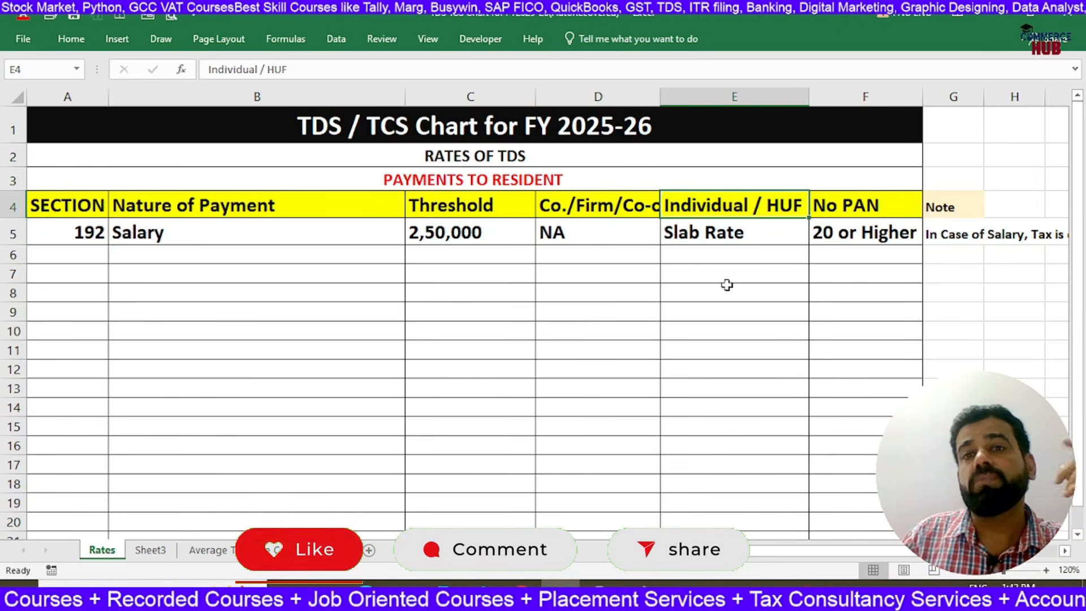
left_click(90, 238)
left_click(722, 203)
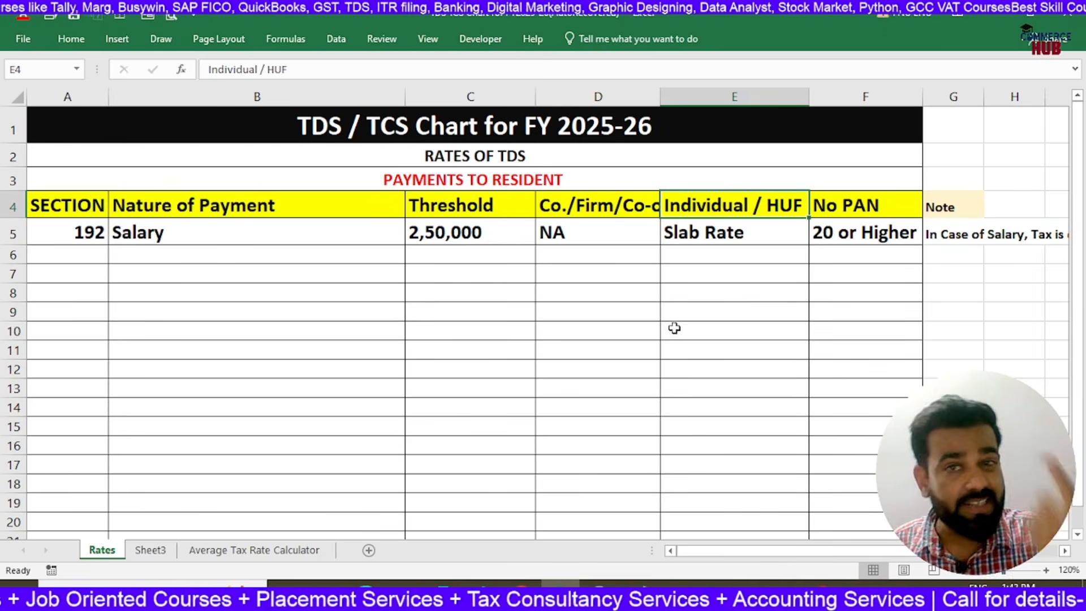
key("Down")
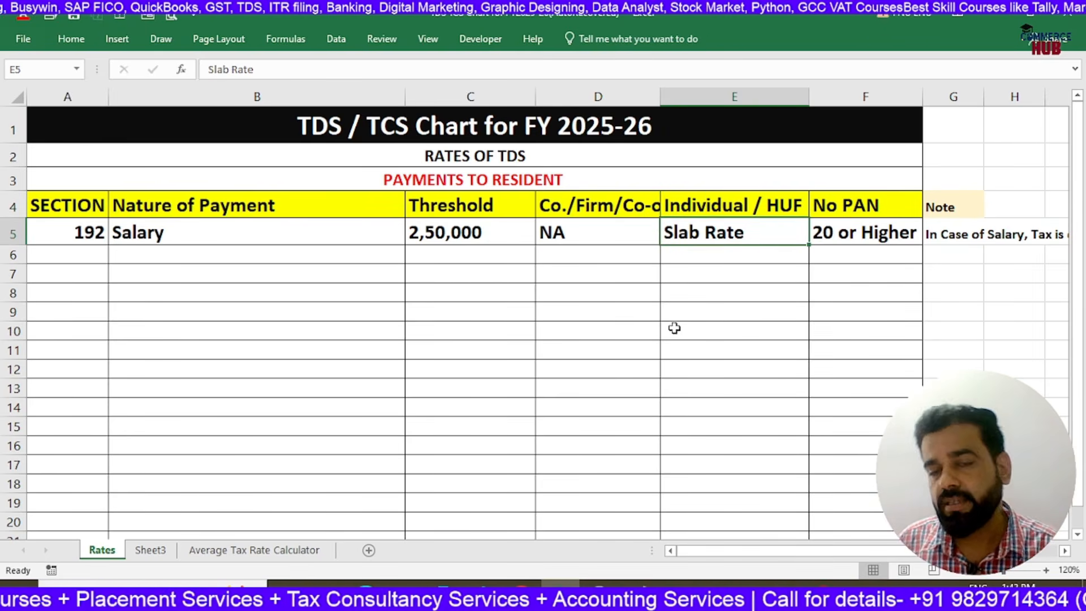
key("Right")
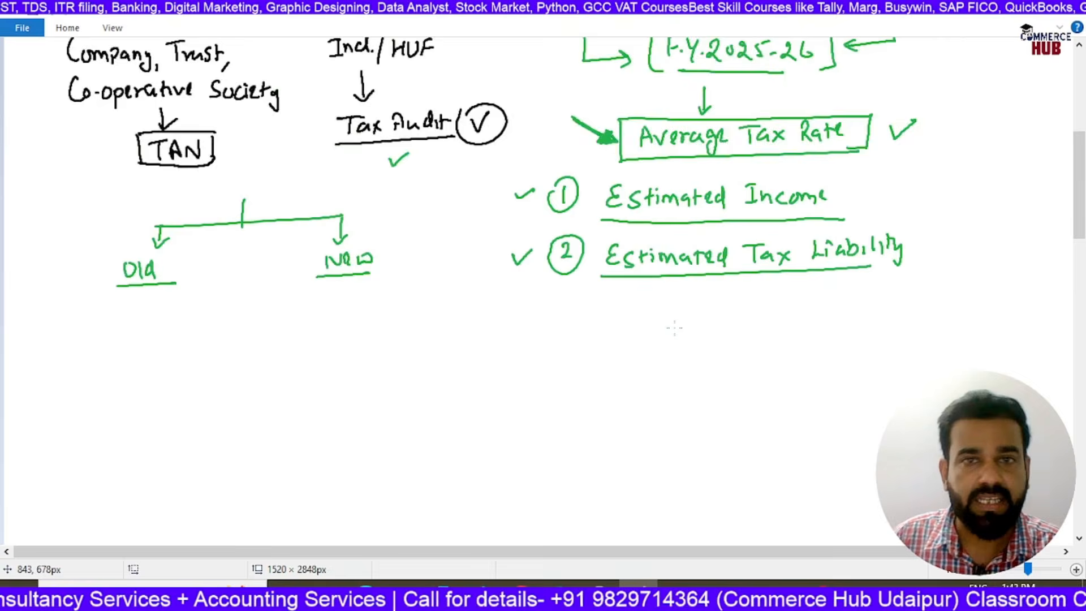
Switch back to Paint and draw an arrow labelled "Salary" from a circled "XYZ Pvt Ltd" to the circled employee's name
scroll(674, 327, "down", 2)
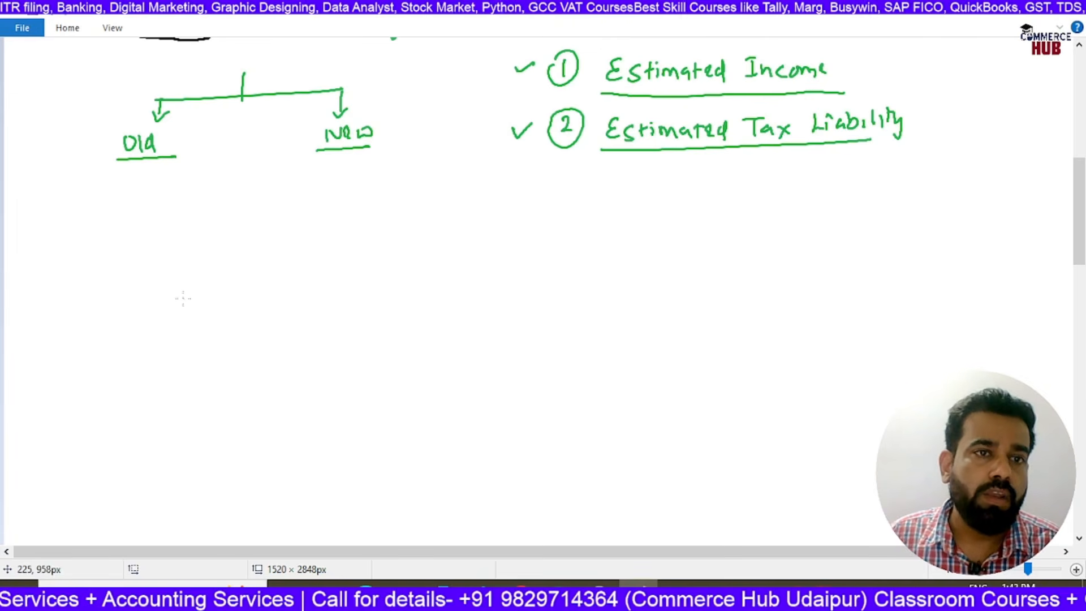
mouse_move(160, 258)
left_mouse_down()
mouse_move(193, 282)
mouse_move(259, 260)
mouse_move(281, 269)
mouse_move(297, 258)
mouse_move(304, 273)
left_mouse_up()
mouse_move(148, 244)
left_mouse_down()
mouse_move(346, 249)
mouse_move(125, 247)
left_mouse_up()
left_click_drag(355, 252, 807, 259)
mouse_move(492, 221)
left_mouse_down()
mouse_move(476, 241)
mouse_move(515, 242)
left_mouse_up()
left_click_drag(519, 237, 525, 242)
mouse_move(533, 244)
left_mouse_down()
mouse_move(544, 232)
mouse_move(547, 250)
left_mouse_up()
mouse_move(688, 243)
left_mouse_down()
mouse_move(840, 277)
mouse_move(682, 244)
left_mouse_up()
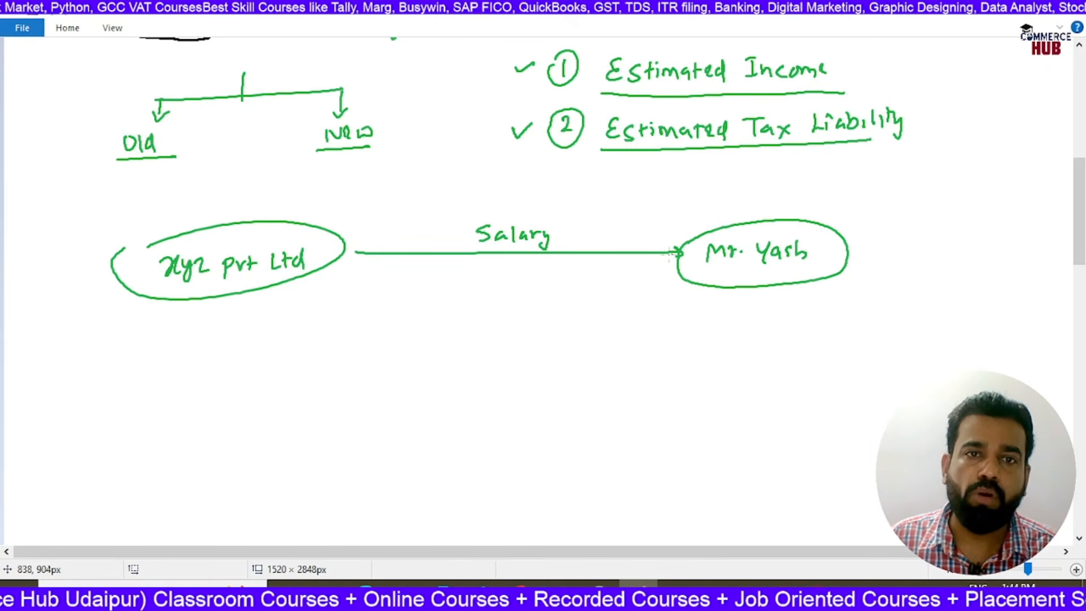
Draw a curved return arrow from the employee to XYZ Pvt Ltd and label it "PAN"
mouse_move(646, 295)
left_mouse_down()
mouse_move(574, 326)
mouse_move(300, 311)
mouse_move(292, 296)
left_mouse_up()
left_click_drag(292, 296, 309, 307)
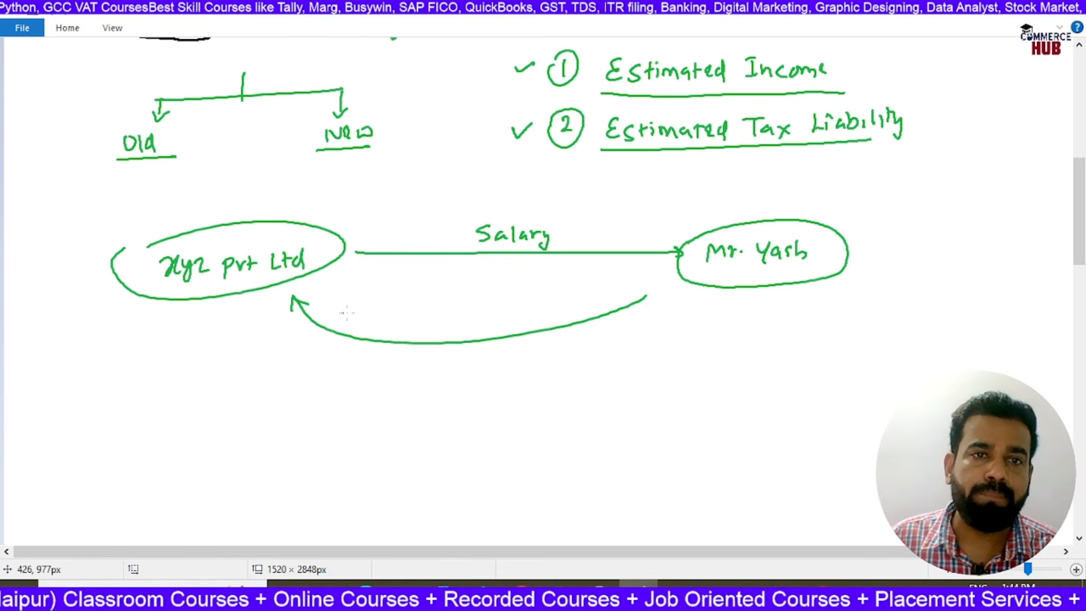
left_click_drag(468, 330, 517, 311)
Change the brush colour to black, retrace both ends of the return arrow, and circle "PAN"
left_click(68, 29)
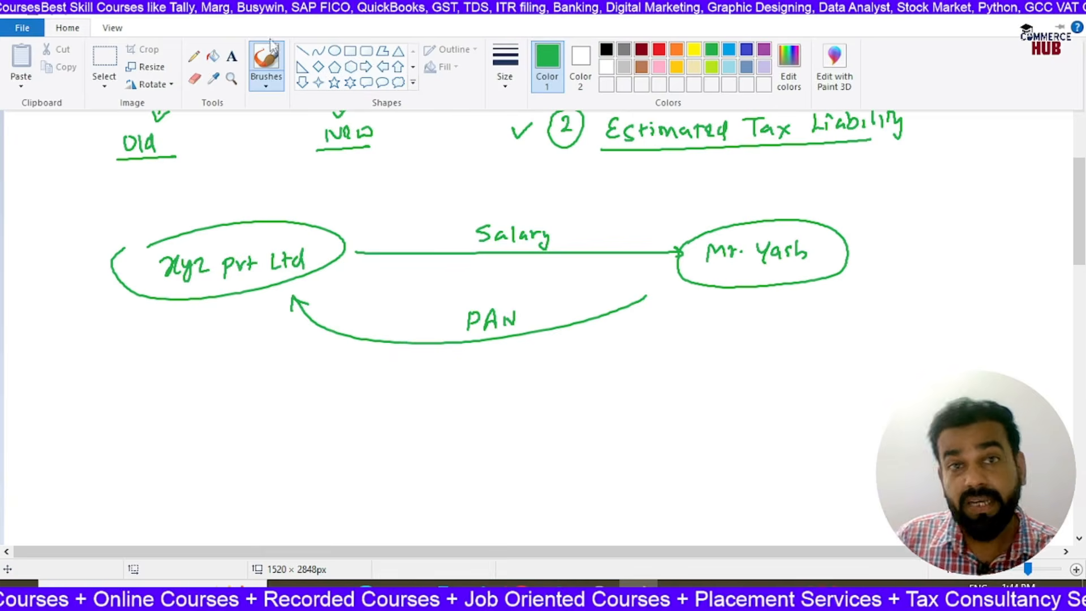
left_click(602, 50)
left_click_drag(662, 278, 646, 295)
mouse_move(293, 296)
left_mouse_down()
mouse_move(292, 310)
mouse_move(309, 312)
left_mouse_up()
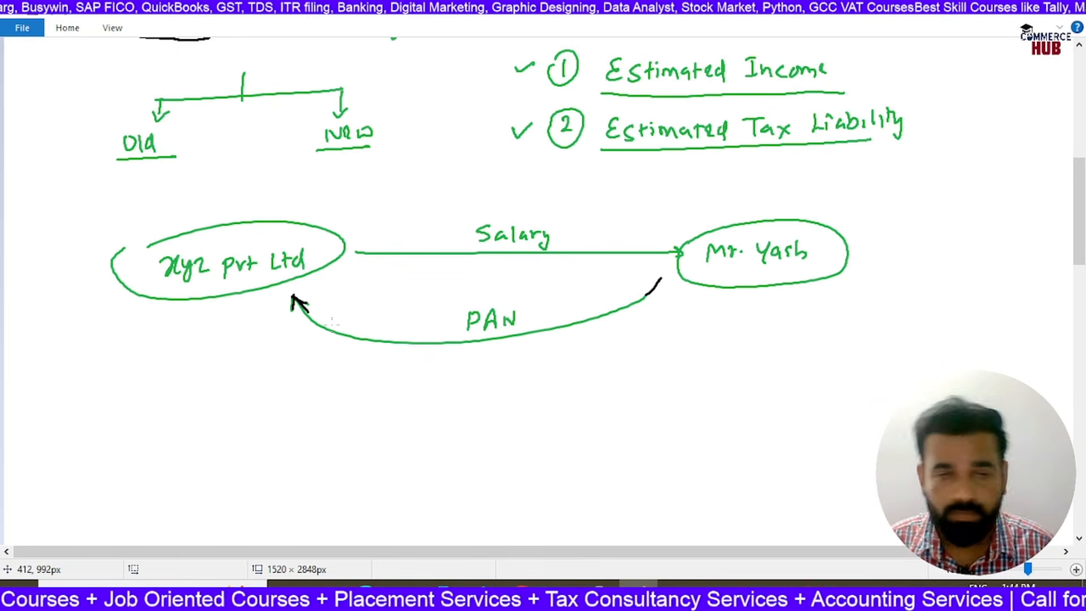
mouse_move(460, 305)
left_mouse_down()
mouse_move(537, 312)
mouse_move(453, 308)
left_mouse_up()
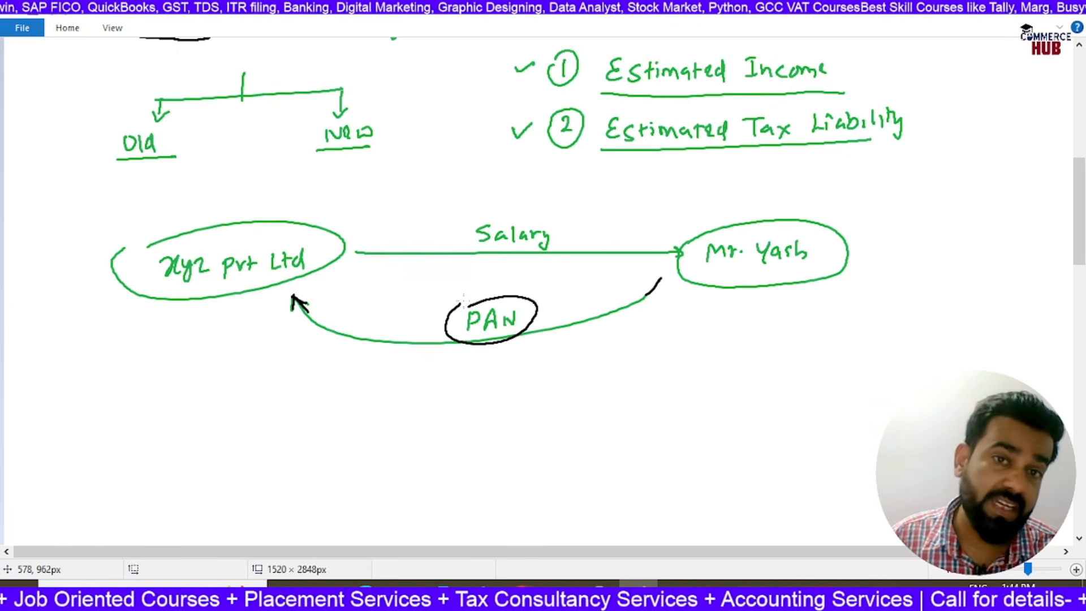
Draw a downward arrow from XYZ Pvt Ltd to the text "20% or Higher" and underline the text
left_click_drag(205, 304, 204, 362)
mouse_move(194, 354)
left_mouse_down()
mouse_move(214, 354)
mouse_move(180, 390)
mouse_move(221, 381)
left_mouse_up()
mouse_move(234, 378)
left_mouse_down()
mouse_move(219, 397)
mouse_move(271, 382)
mouse_move(318, 380)
mouse_move(317, 403)
mouse_move(327, 392)
left_mouse_up()
left_click_drag(339, 375, 343, 391)
left_click_drag(346, 376, 356, 385)
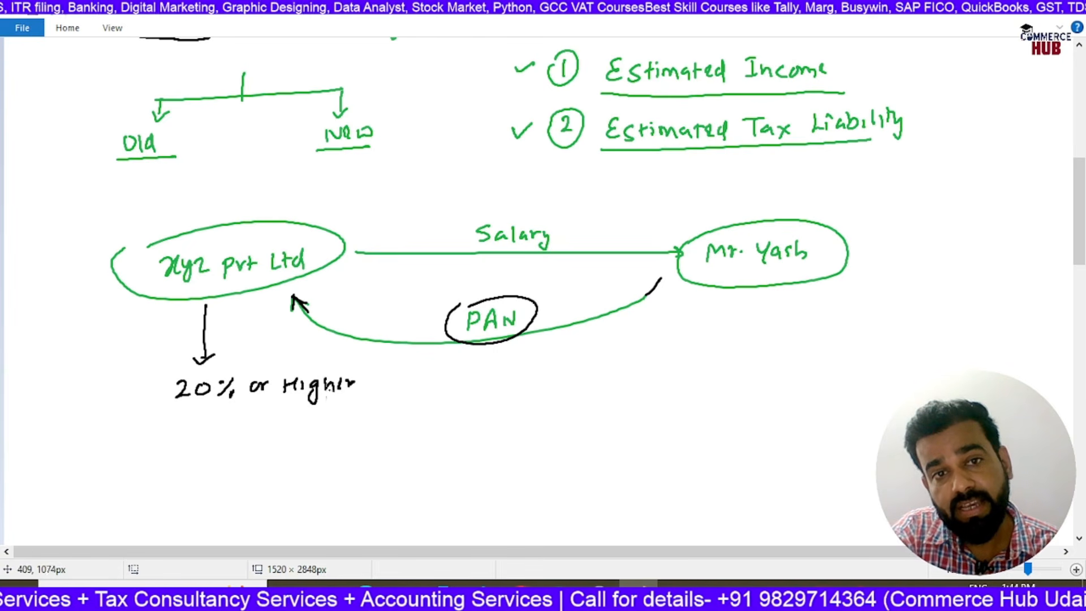
left_click_drag(171, 415, 393, 400)
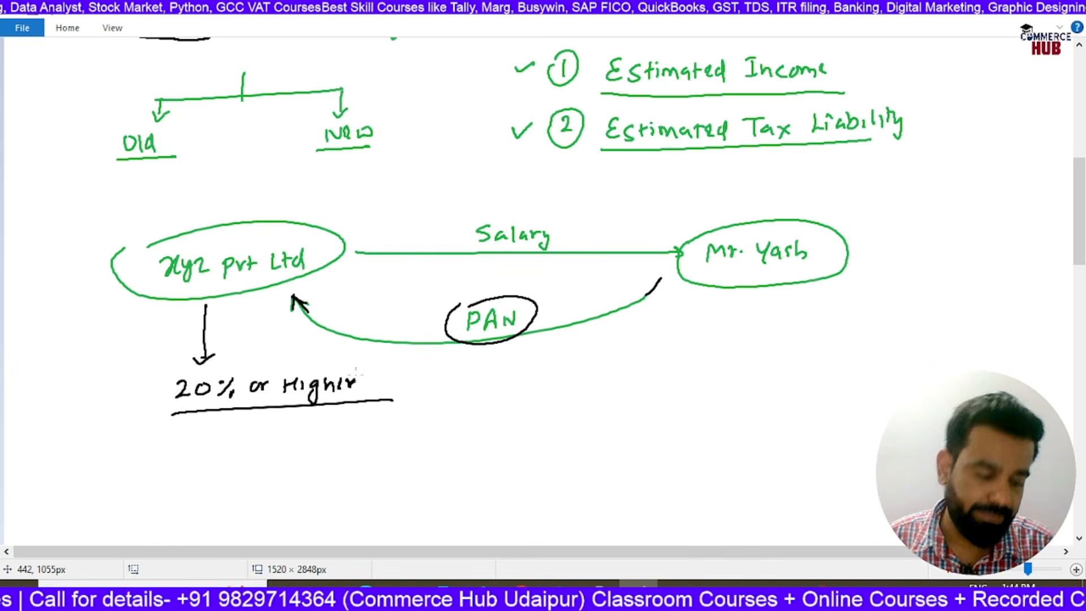
Switch to the Excel TDS / TCS chart and read the full Salary note along row 5, then return to the section 192 cell
key("alt+Tab")
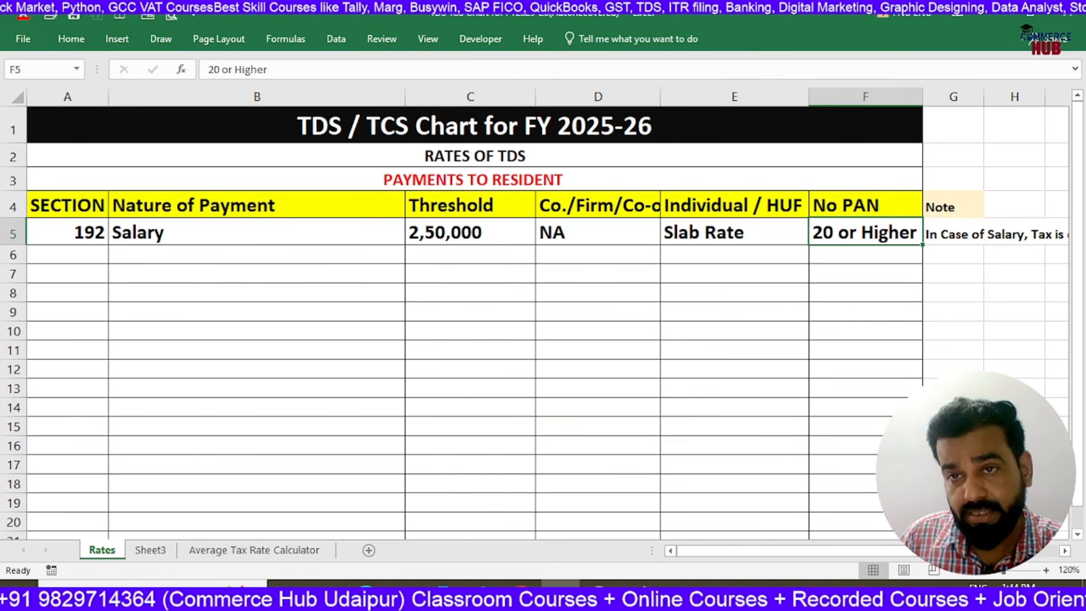
key("Right")
key("Right")
key("Right")
key("Right")
key("Right")
key("Right")
key("Right")
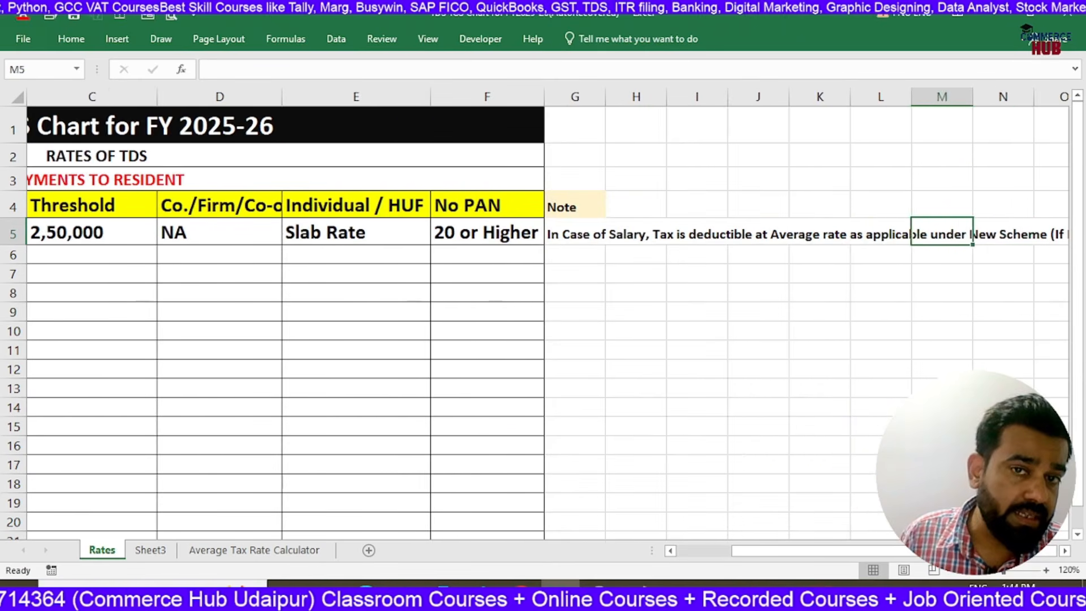
key("Right")
key("Right")
key("Right")
key("Right")
key("Right")
key("Right")
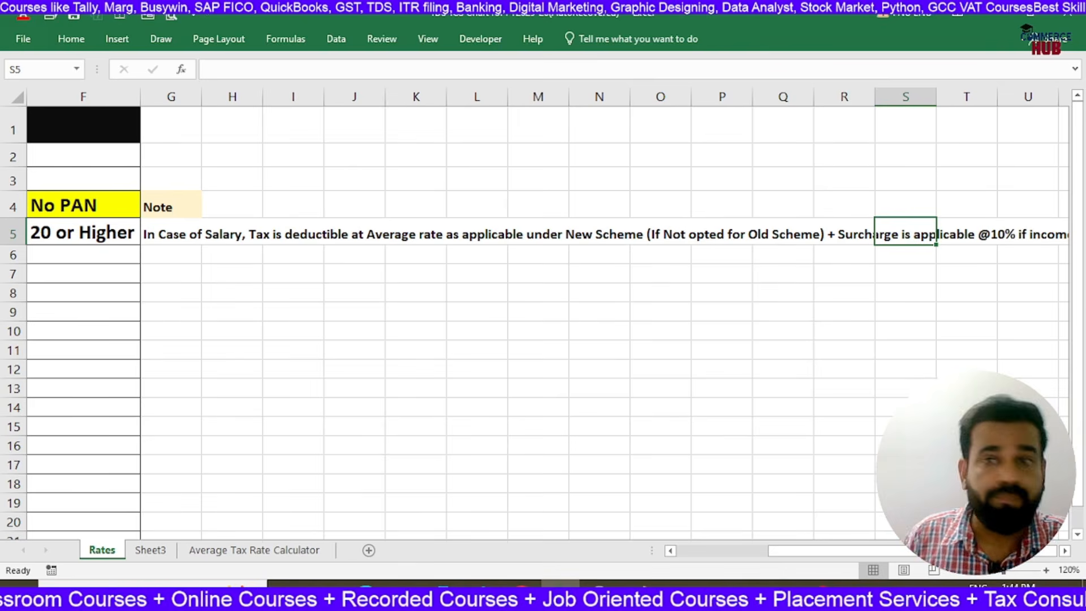
key("Right")
key("Right")
key("Right")
key("Right")
key("Right")
key("Right")
key("Right")
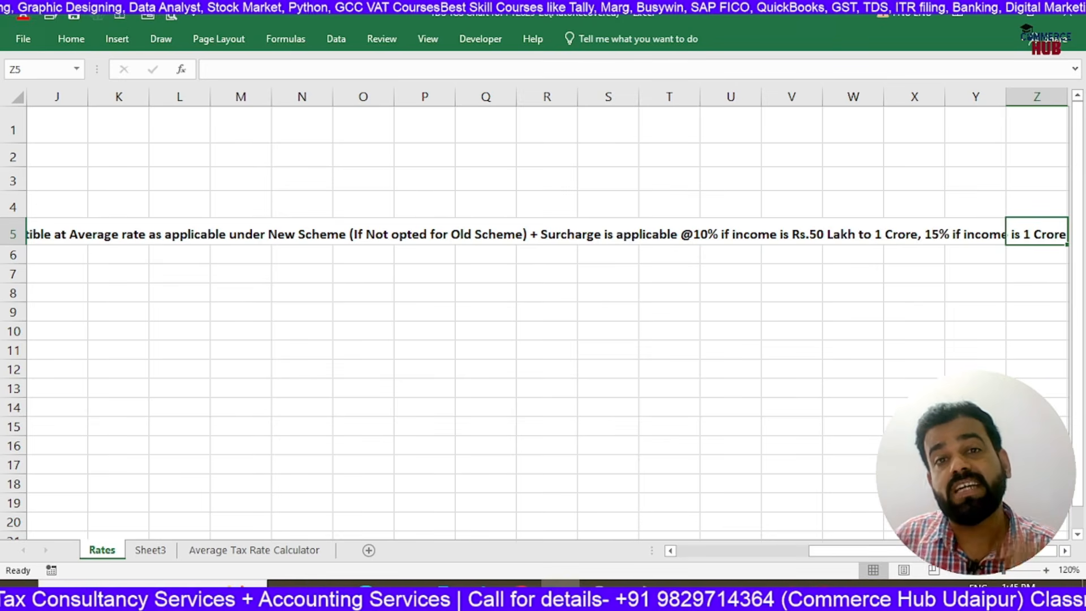
key("Right")
key("Right")
key("Right")
key("Right")
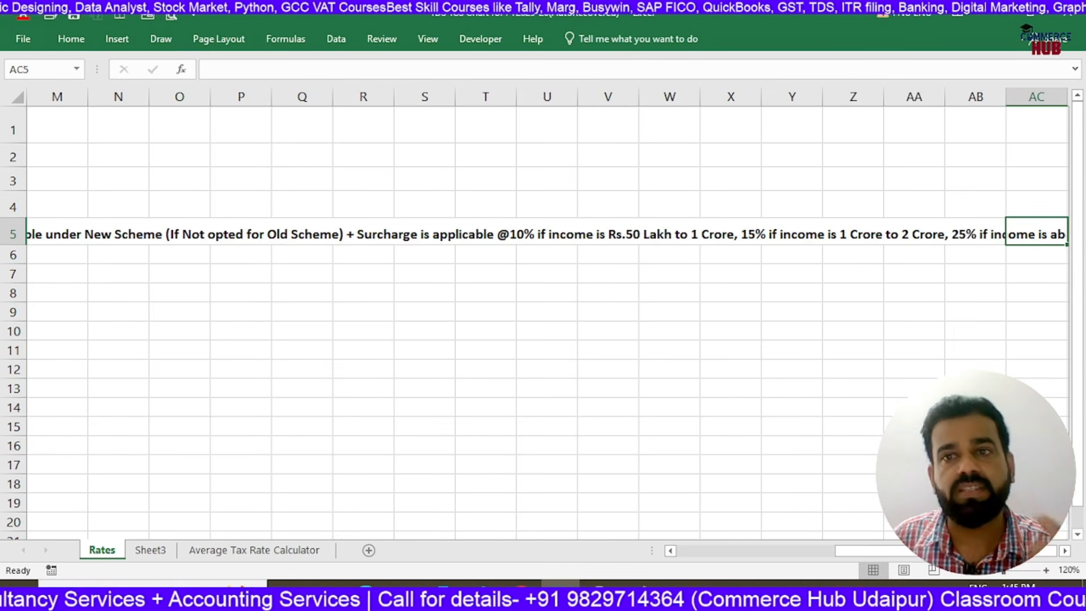
key("Right")
key("Right")
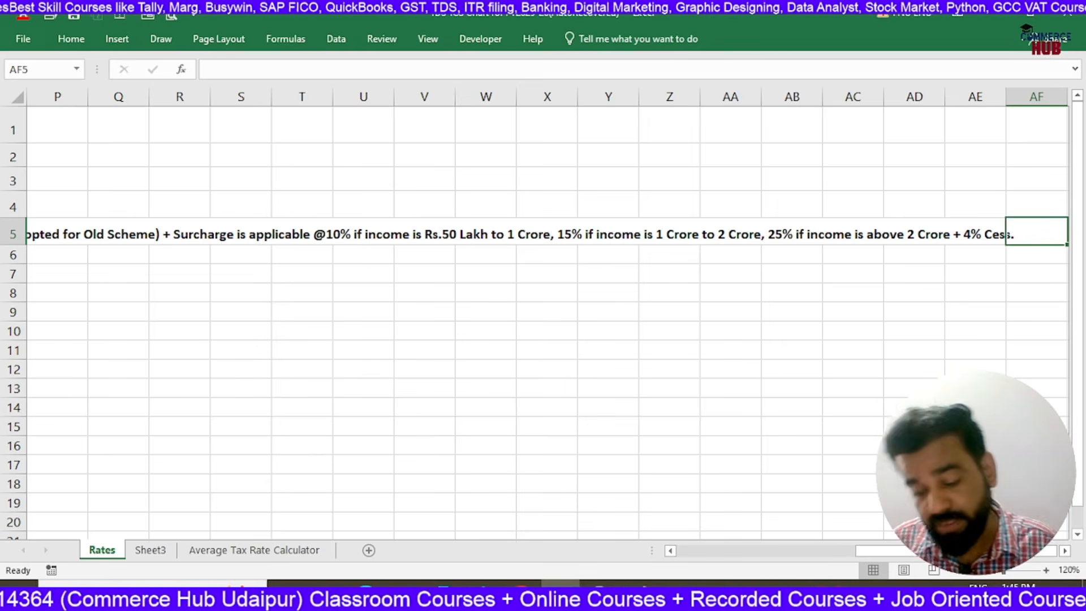
key("Left")
key("Left")
key("Left")
key("Left")
key("Left")
key("Left")
key("Left")
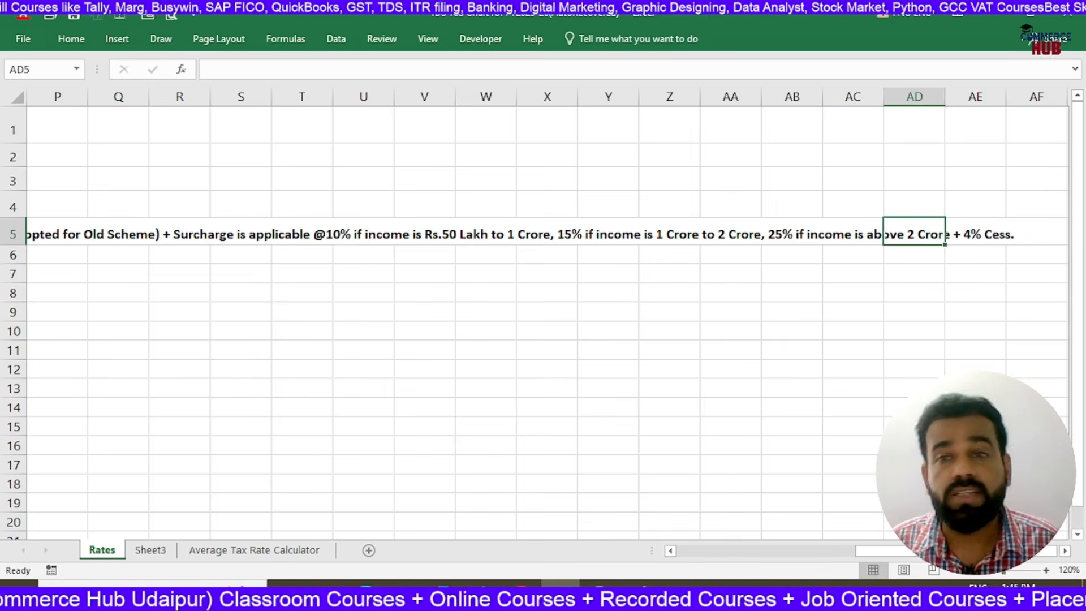
key("Left")
key("Left")
key("Left")
key("Left")
key("Left")
key("Left")
key("Left")
key("Left")
key("Left")
key("Left")
key("Left")
key("Left")
key("Left")
key("Left")
key("Left")
key("Left")
key("Left")
key("Left")
key("Left")
key("Left")
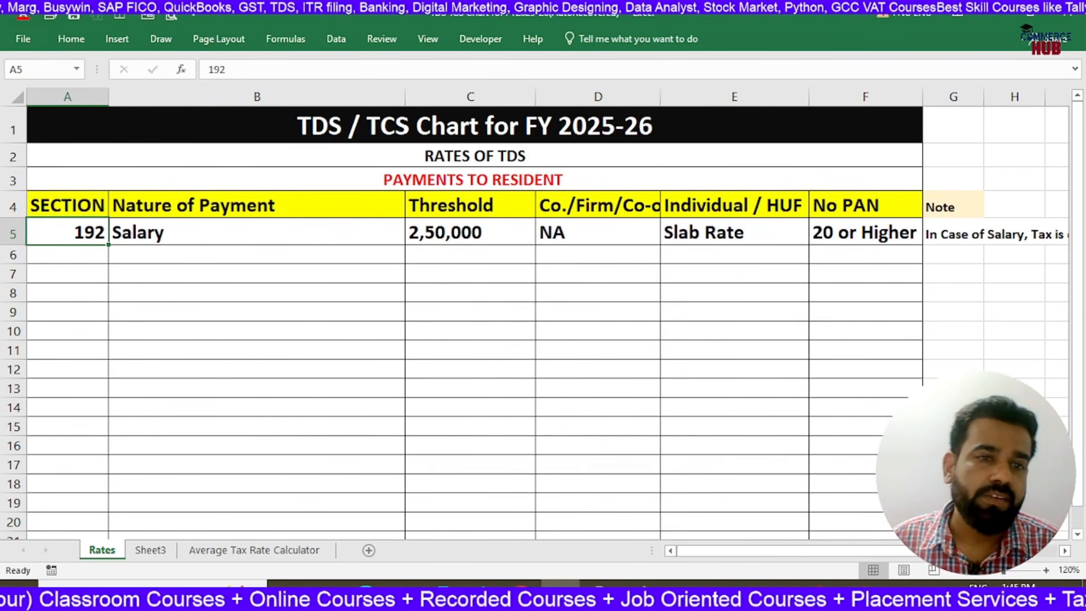
Open the Average Tax Rate Calculator sheet and examine the old and new slab rates and the worked salary example
left_click(276, 557)
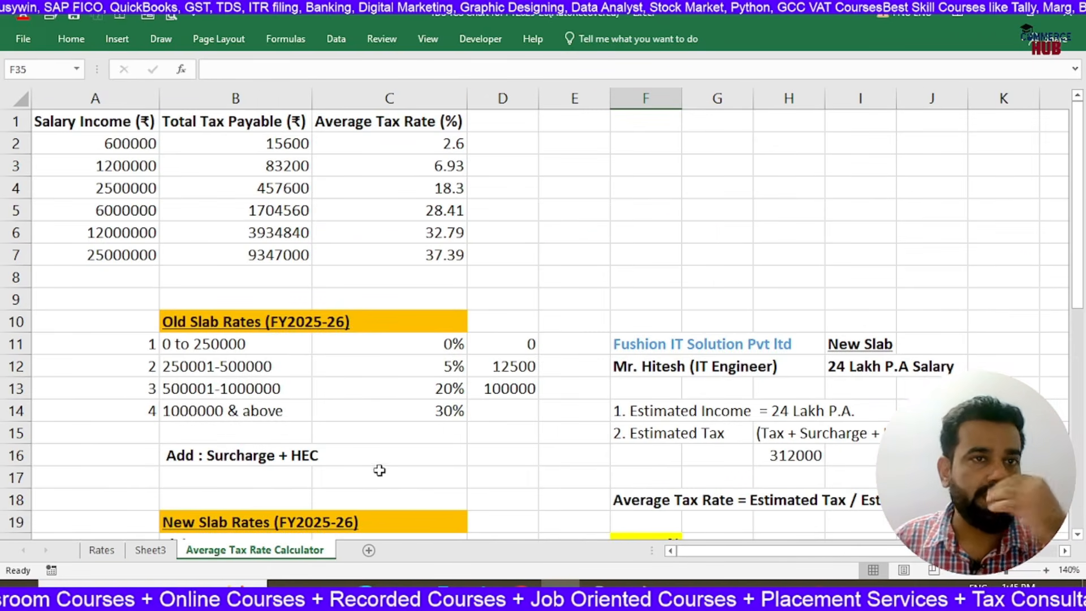
scroll(148, 266, "down", 3)
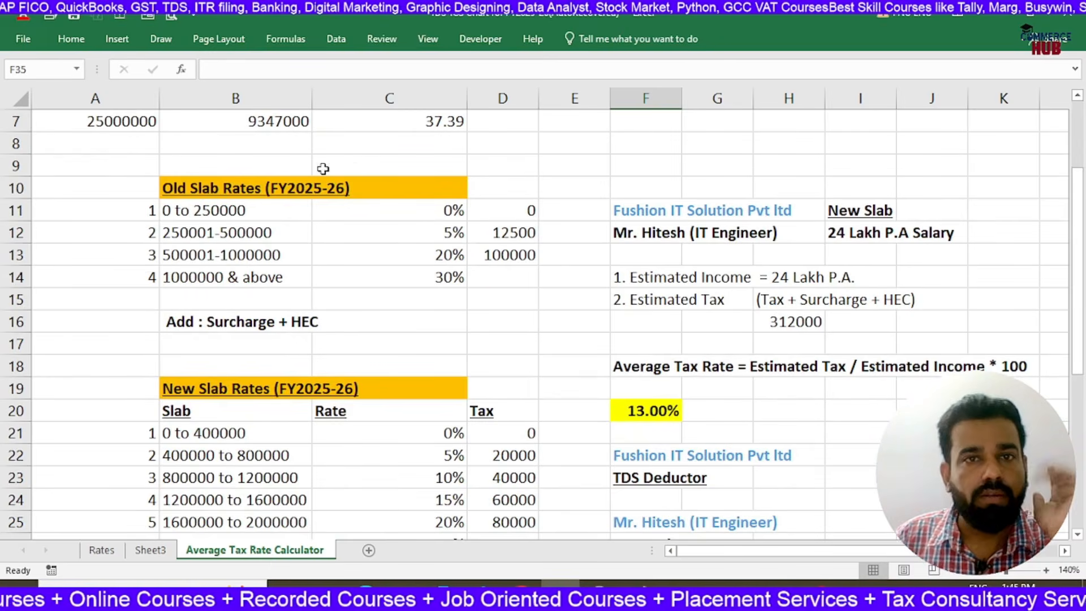
scroll(287, 209, "up", 1)
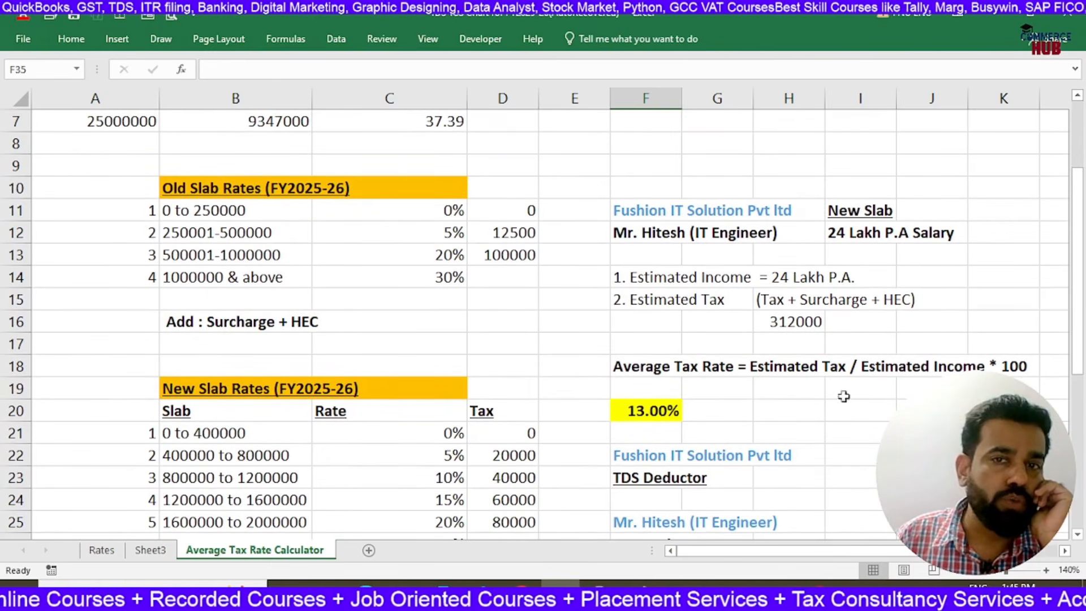
Enlarge the sheet to 170% and review the old slab income ranges in B11:B14
left_click(1046, 570)
left_click(1047, 571)
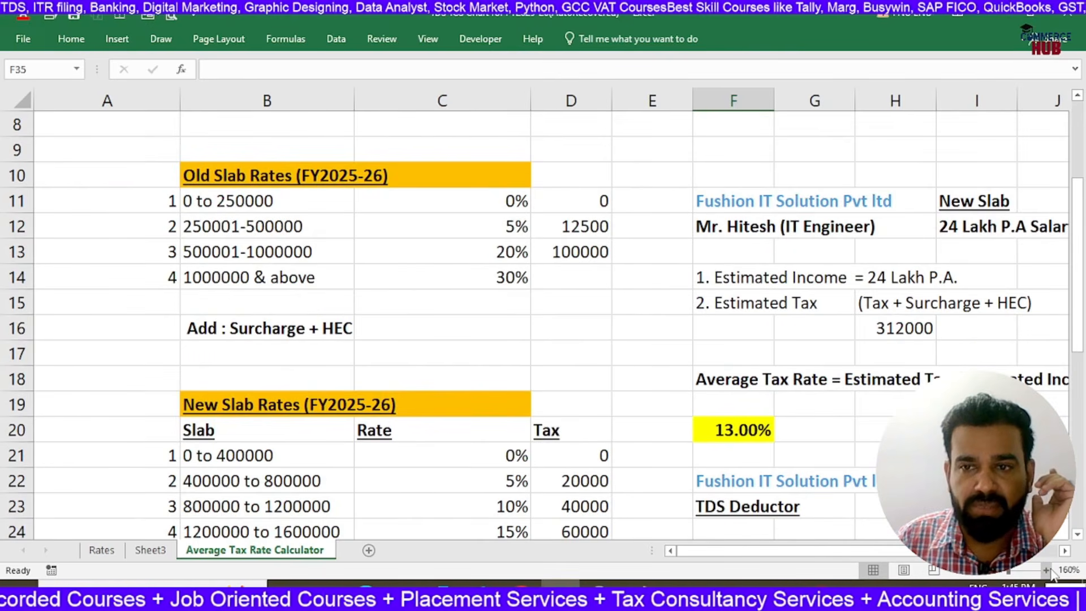
left_click(1046, 570)
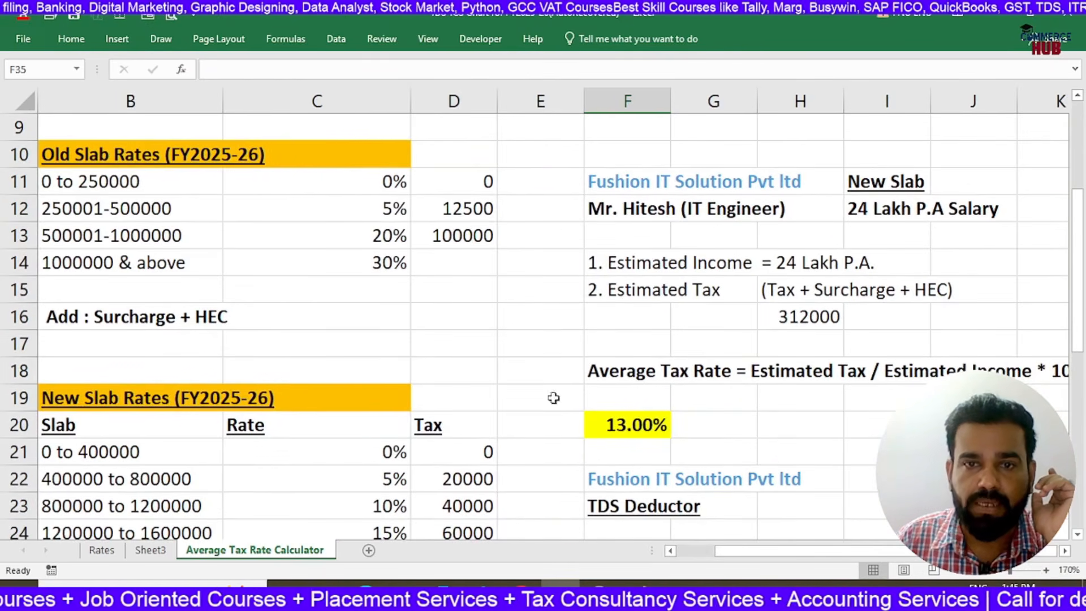
left_click_drag(678, 551, 670, 557)
left_click(286, 182)
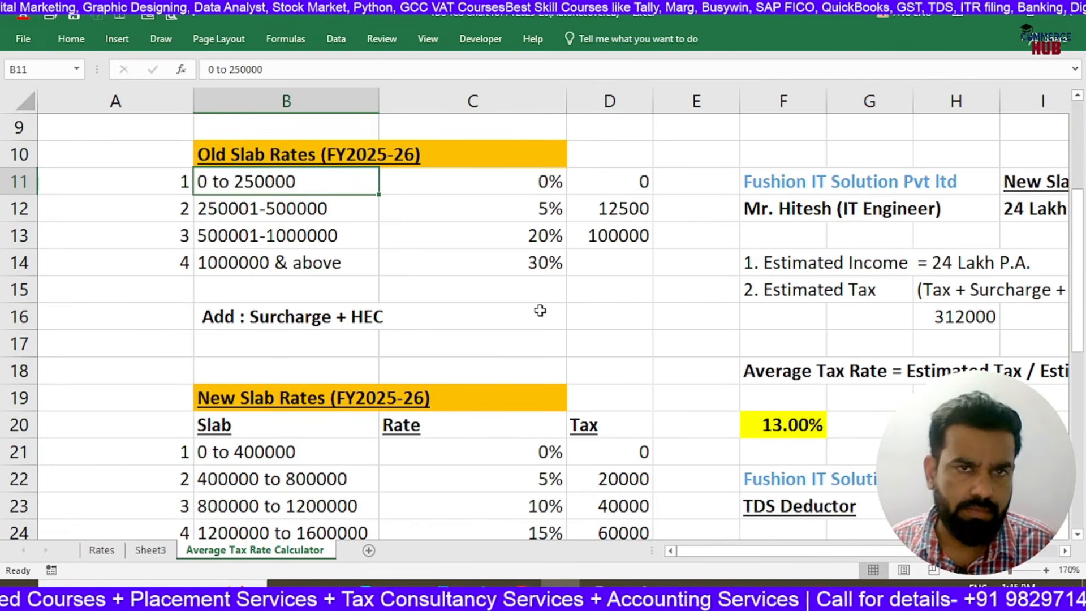
key("Up")
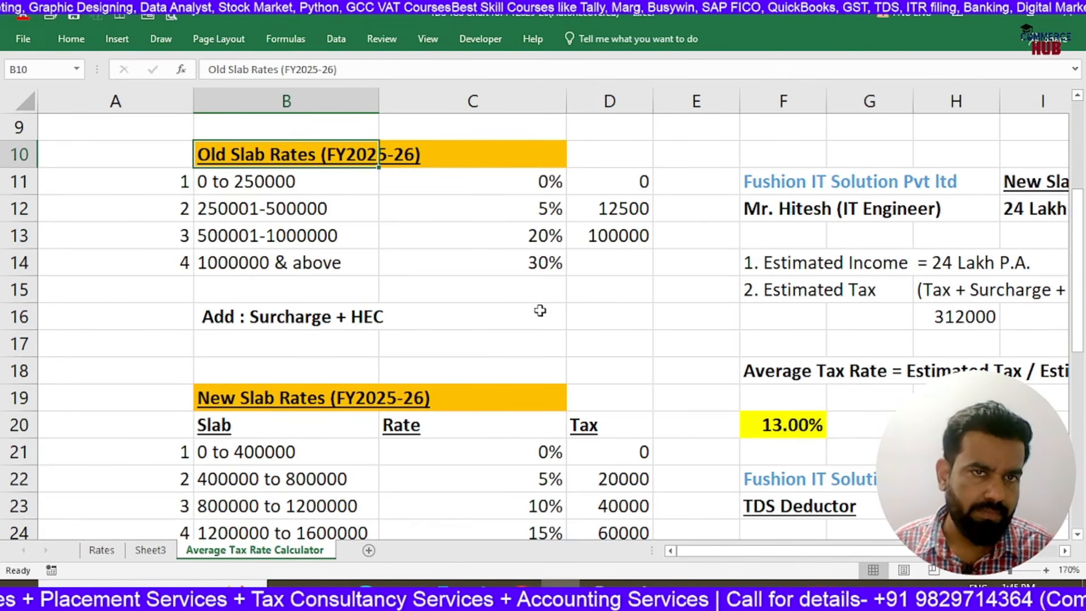
key("Down")
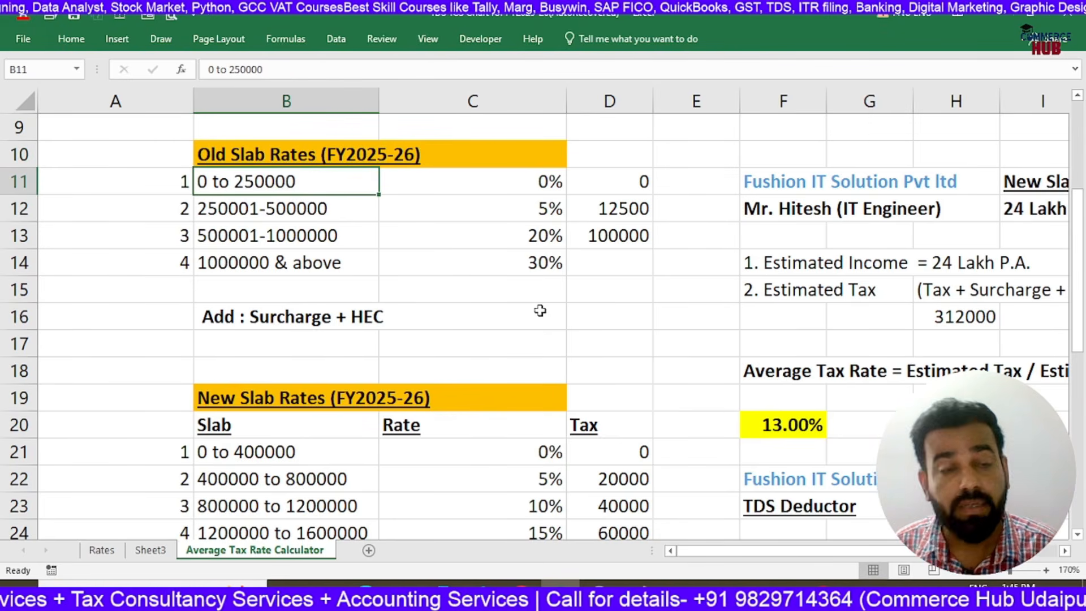
key("Down")
key("Down")
key("Down")
key("Down")
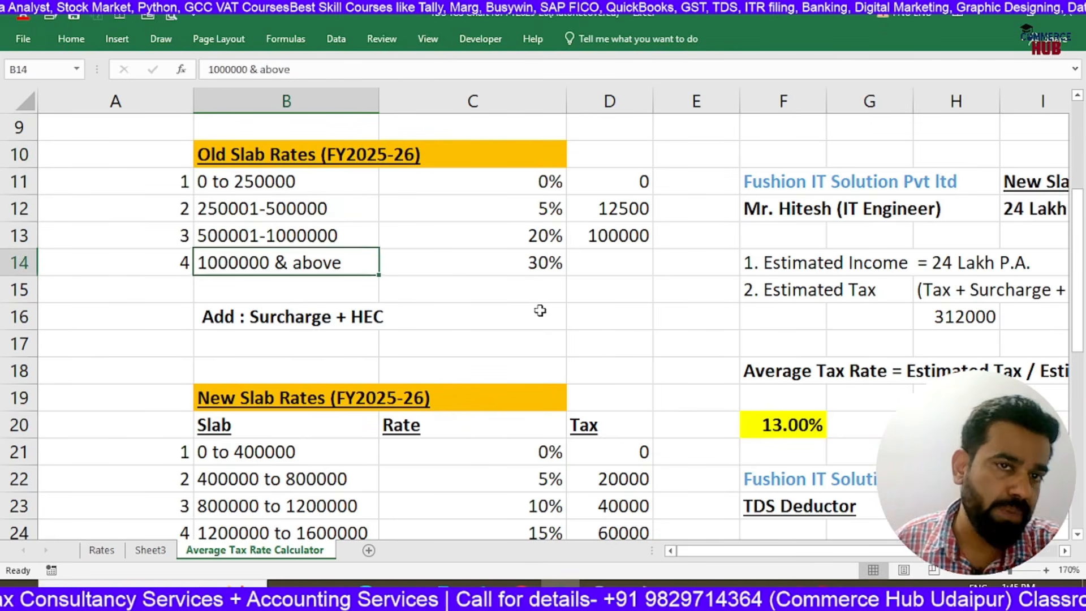
key("Up")
key("Up")
key("Up")
key("Up")
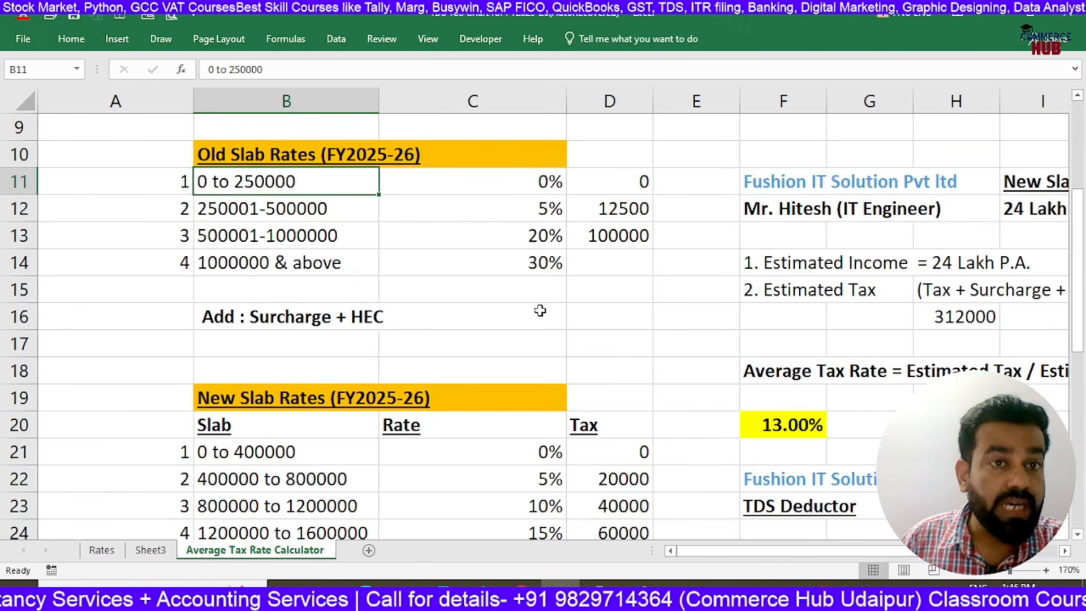
Examine the old slab rates for incomes up to 500000 and total their tax amounts in D11:D12
key("Right")
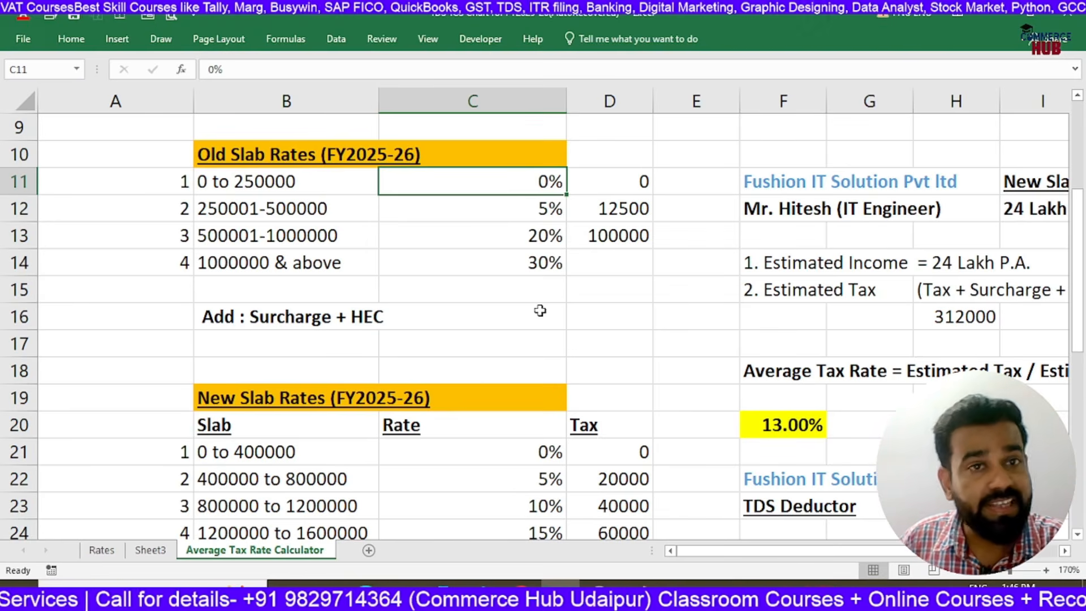
key("Down")
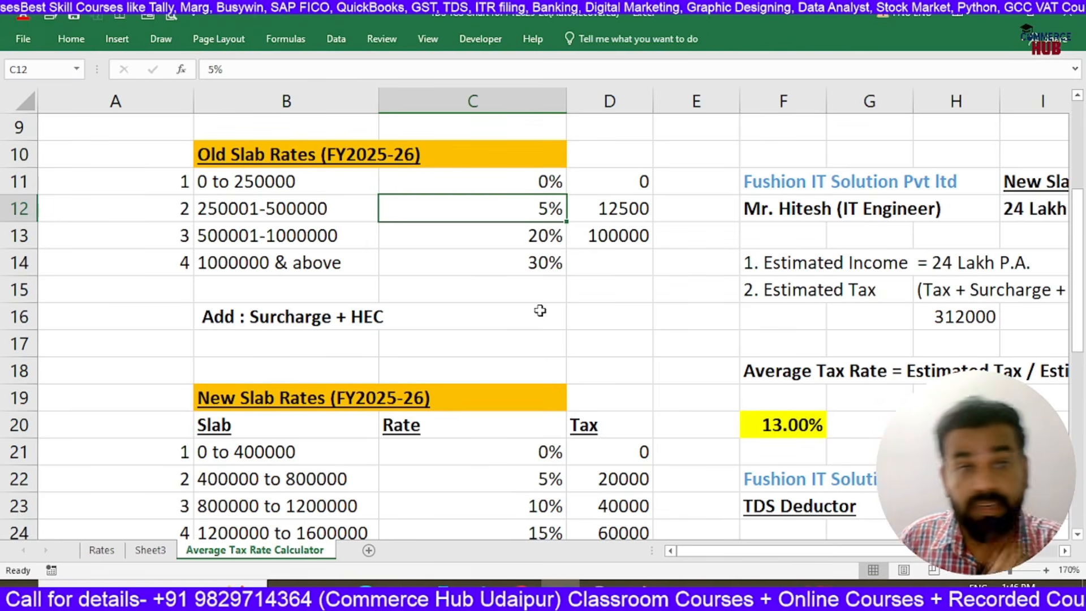
key("Left")
key("Right")
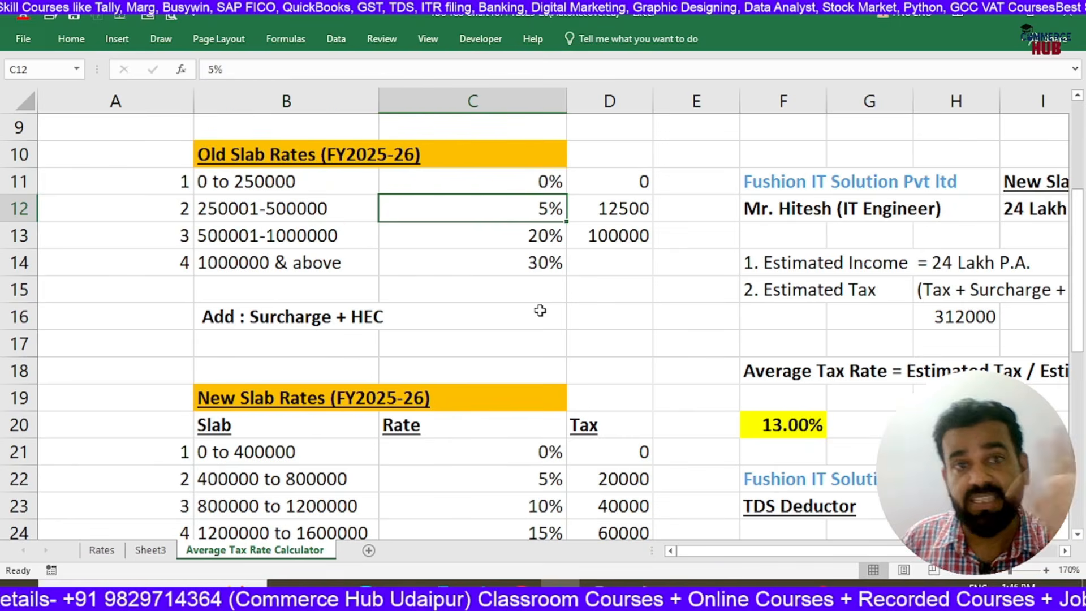
key("Left")
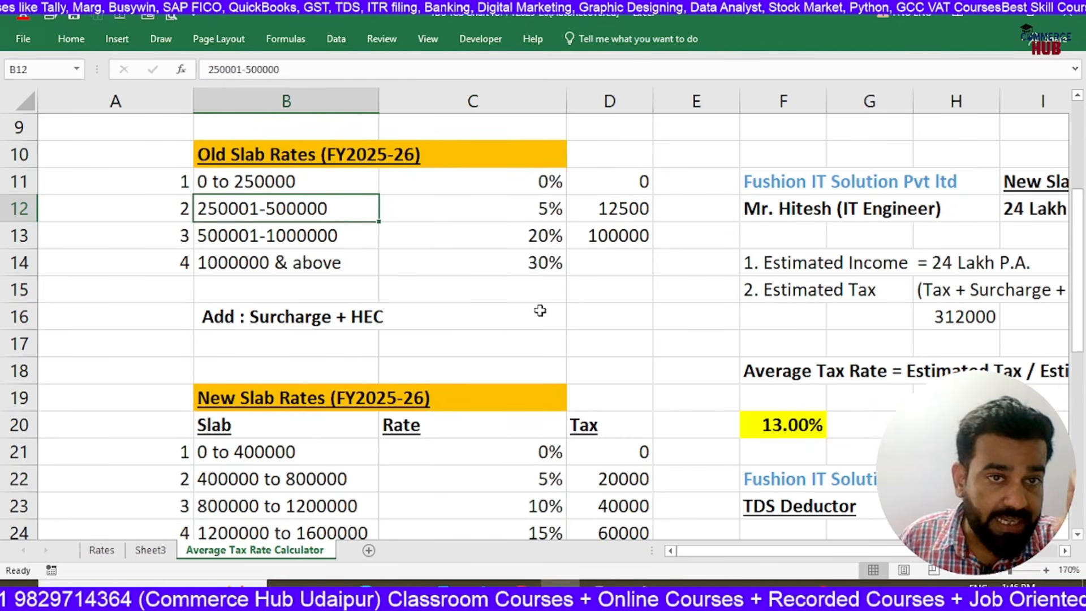
key("Right")
key("Right")
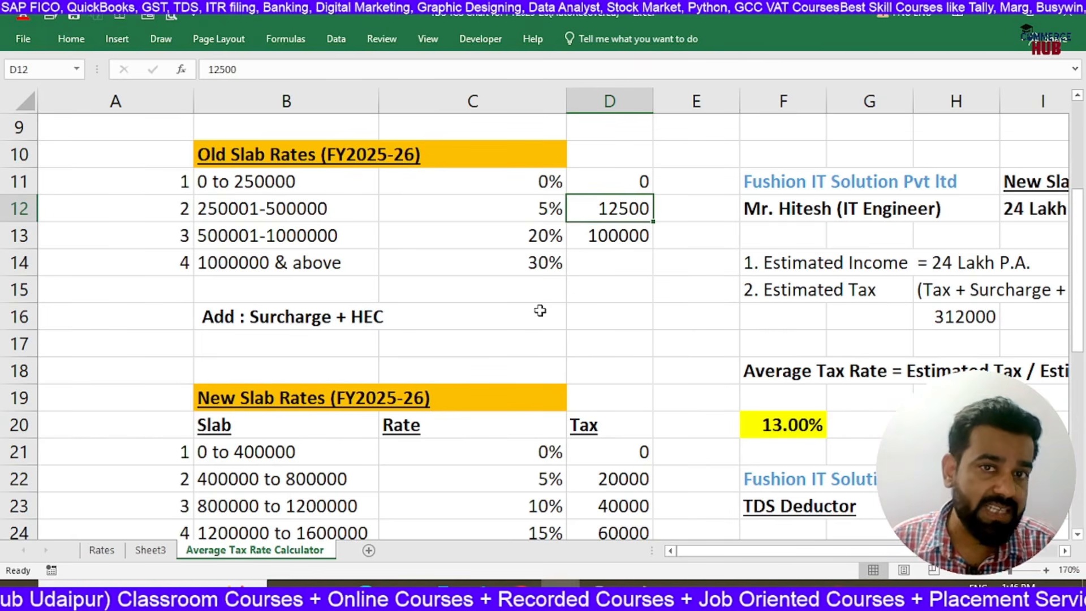
left_click_drag(639, 186, 625, 212)
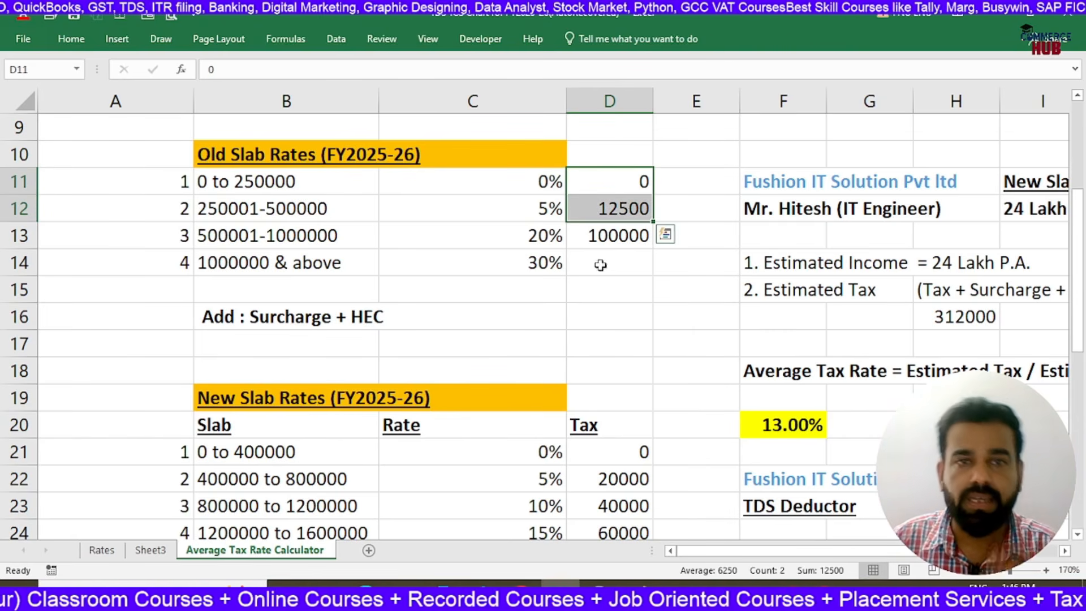
left_click(231, 243)
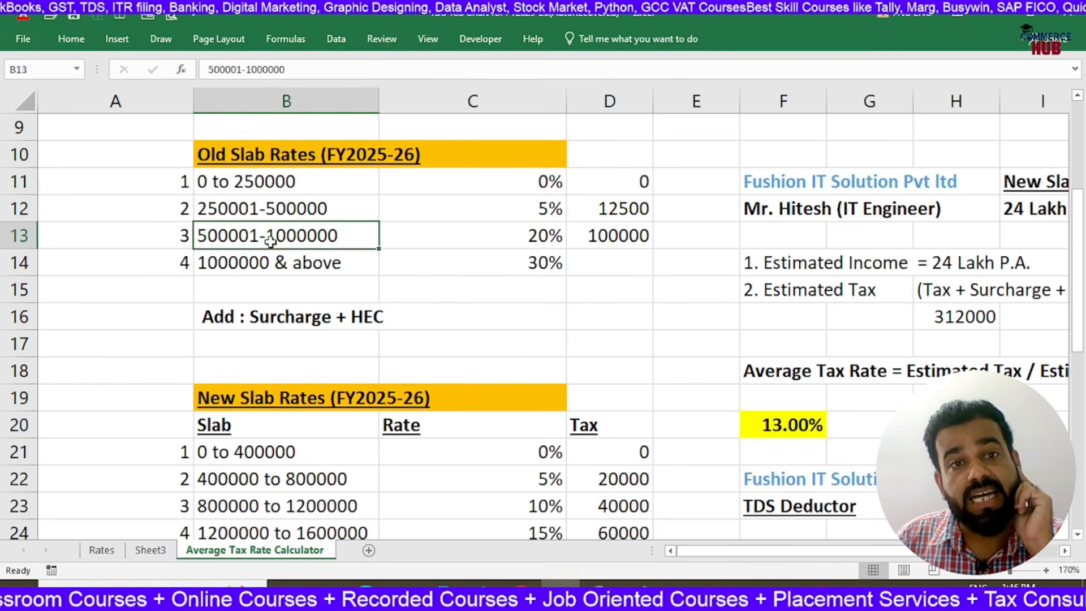
left_click(547, 238)
left_click(604, 241)
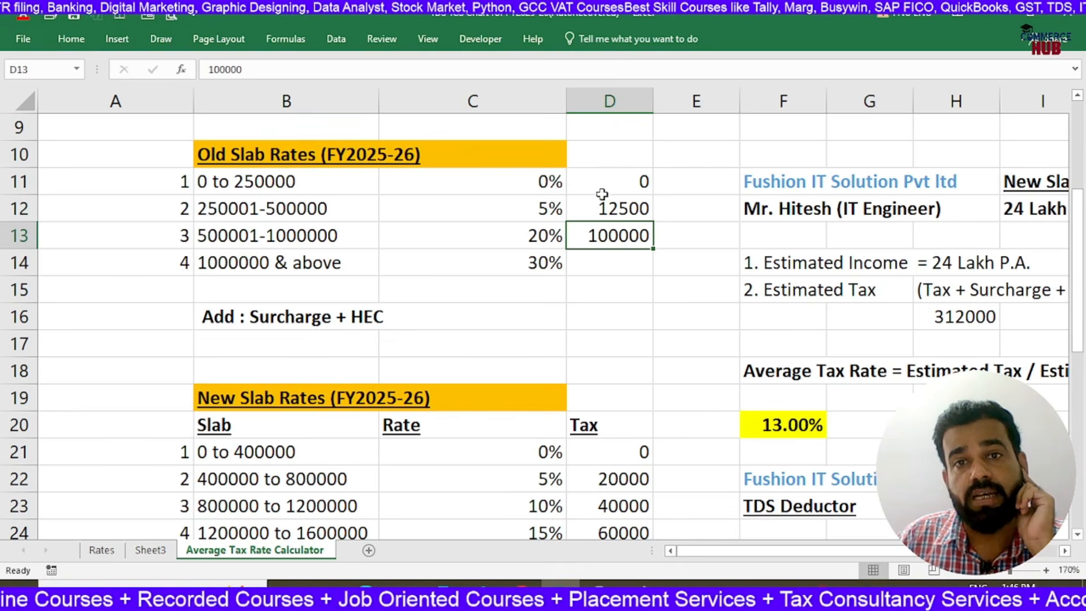
left_click_drag(604, 180, 617, 234)
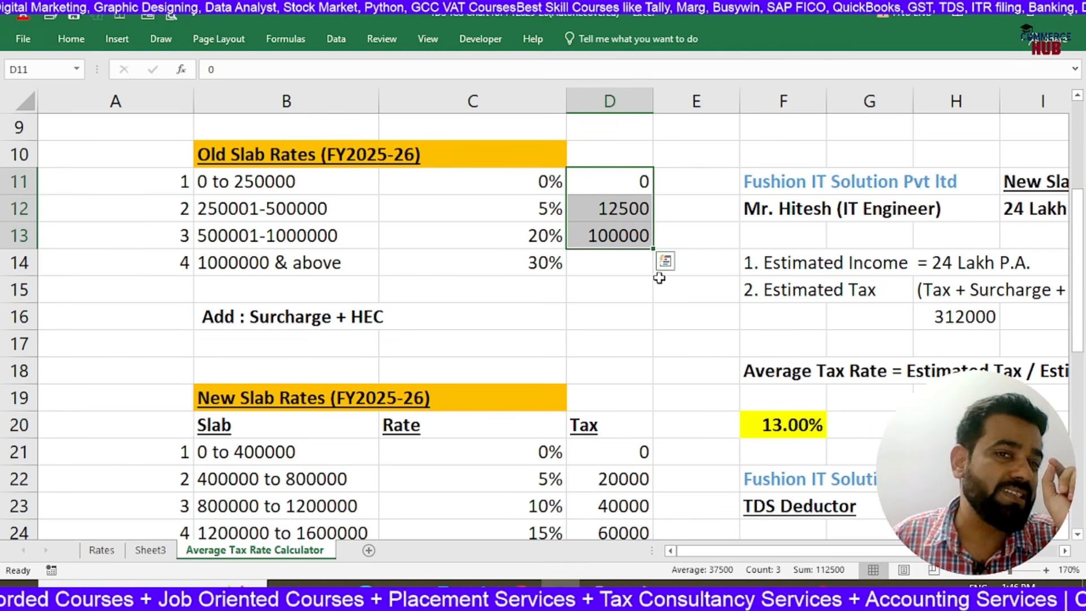
Review the old slab's surcharge and HEC note and the rate for income of 1000000 & above
left_click(255, 315)
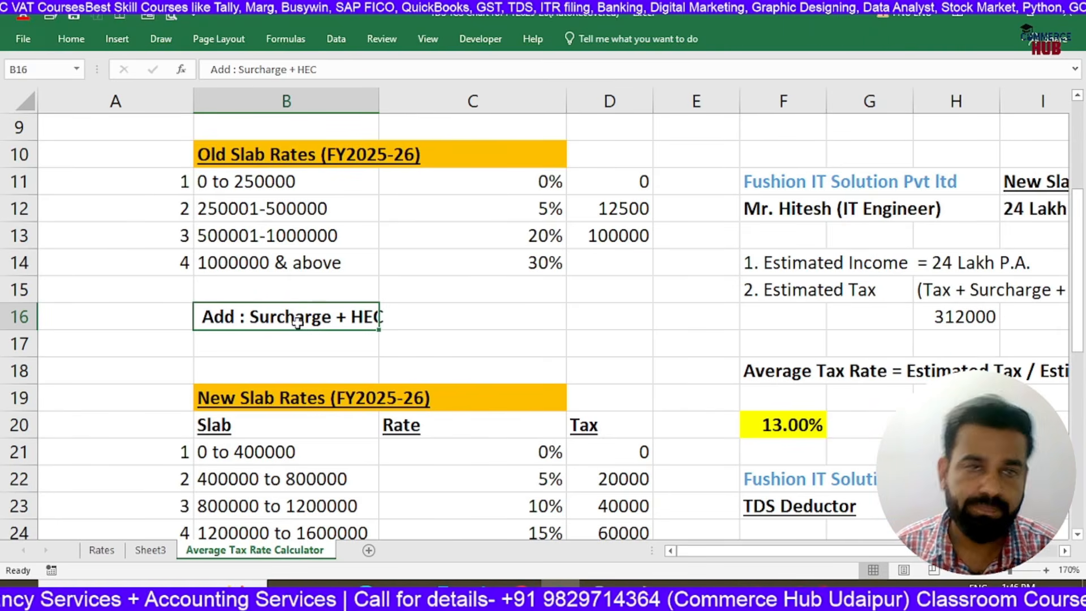
key("Up")
key("Up")
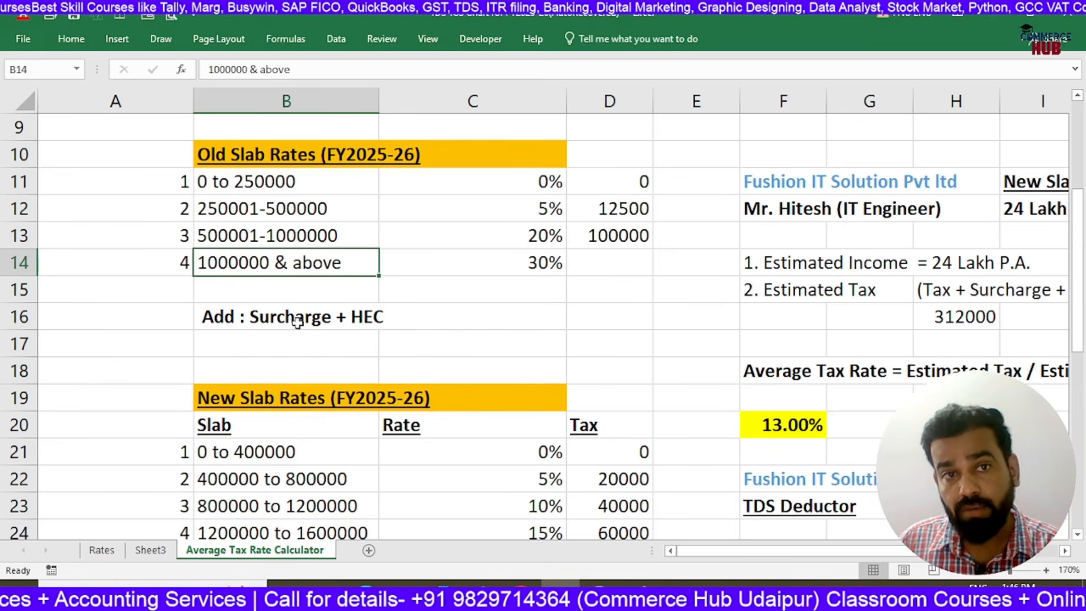
key("Right")
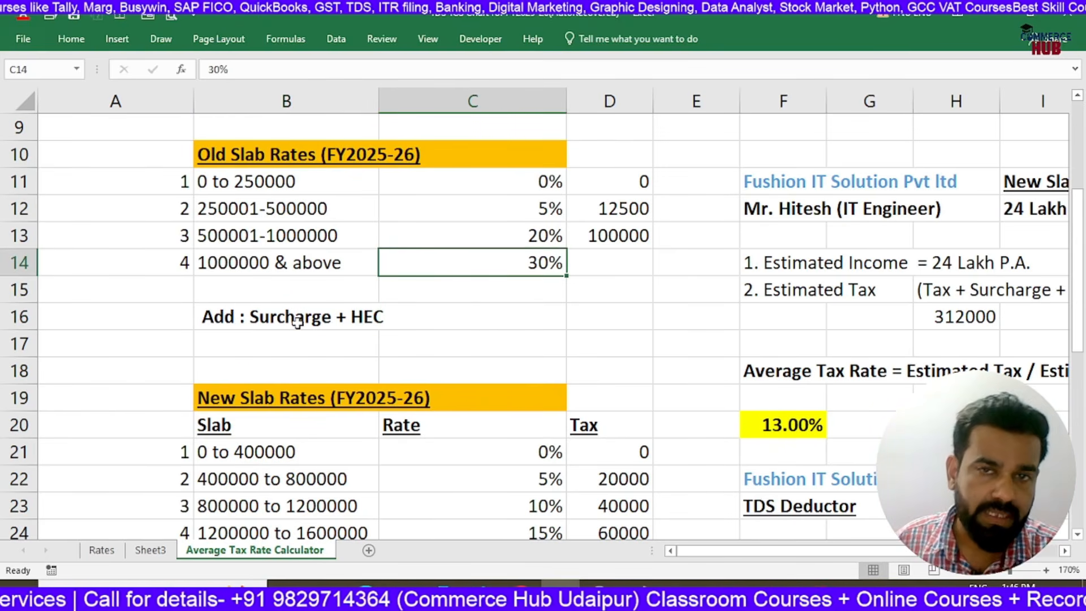
key("Right")
key("Right")
key("Right")
key("Right")
key("Right")
key("Right")
key("Right")
key("Right")
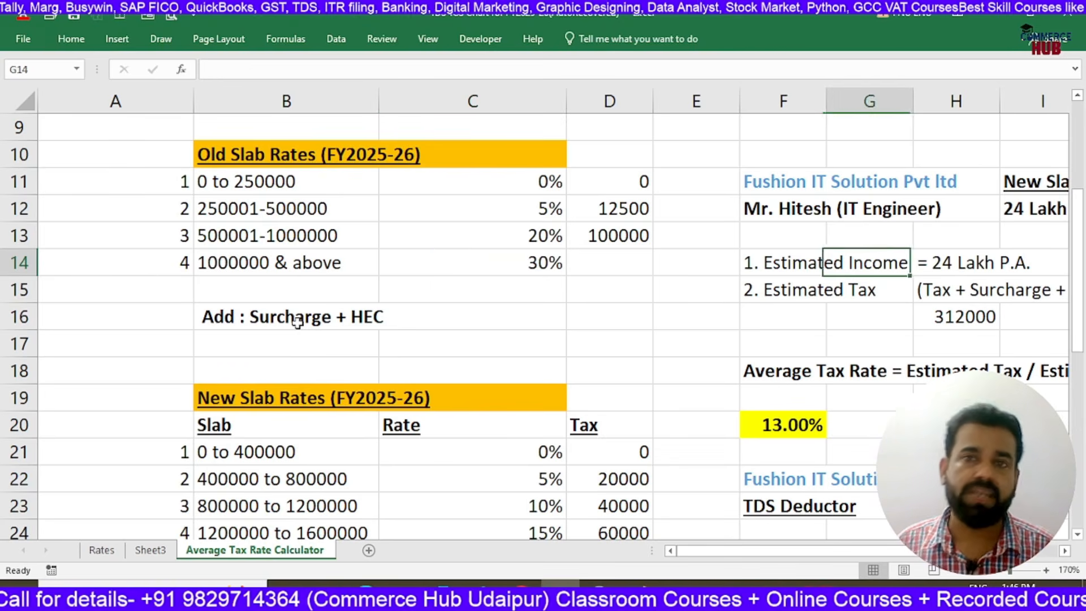
key("Left")
key("Left")
key("Left")
key("Left")
key("Left")
key("Left")
key("Left")
key("Left")
key("Left")
key("Left")
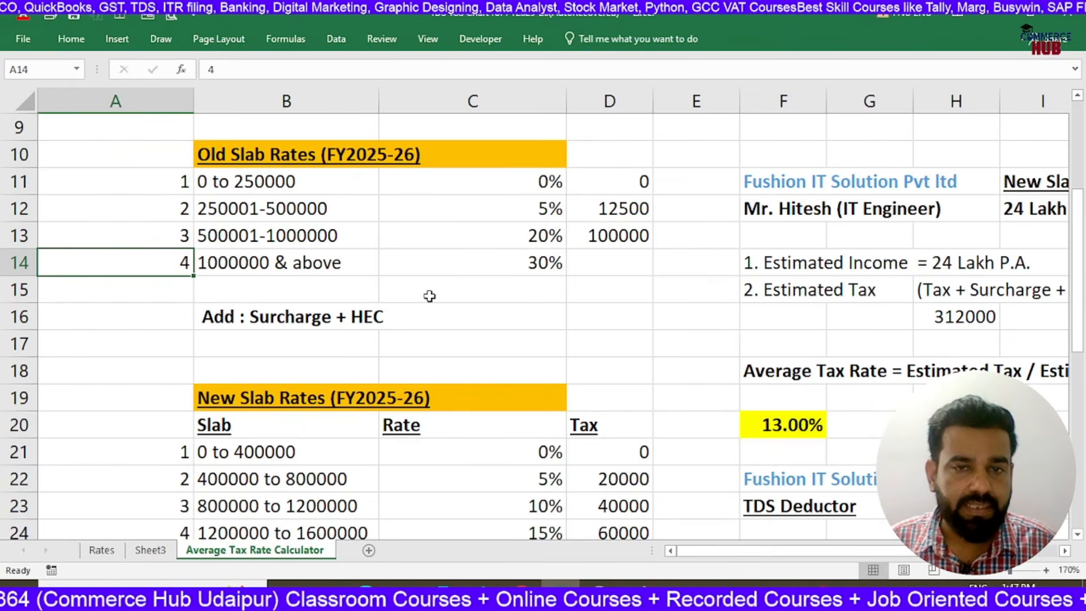
Copy the example's company, employee, slab and salary heading from F11:I12 to the empty area starting at B32
scroll(429, 296, "down", 6)
scroll(352, 332, "up", 6)
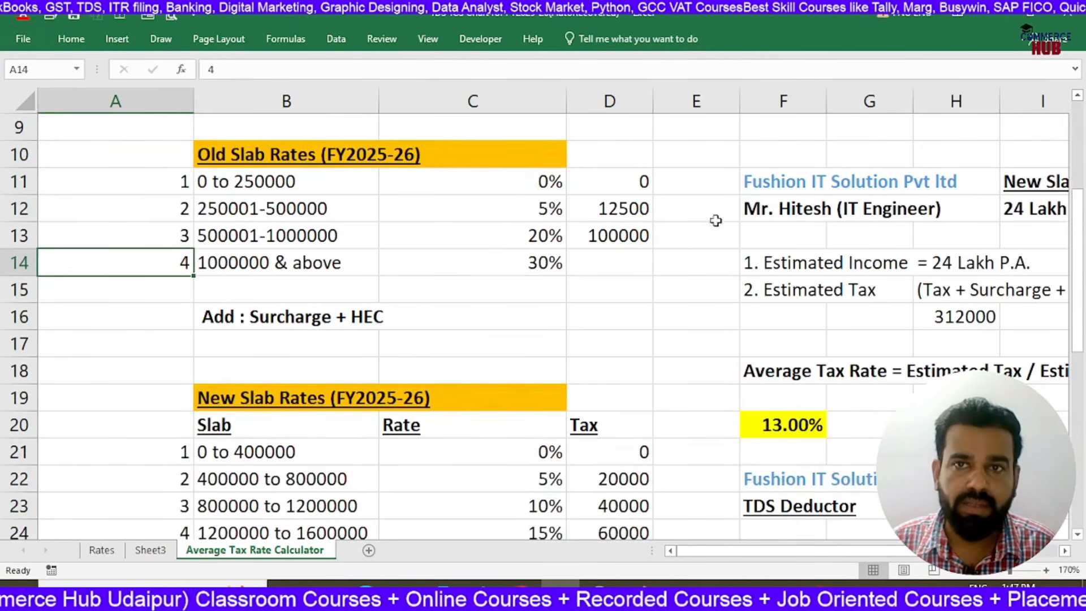
left_click_drag(773, 180, 1023, 197)
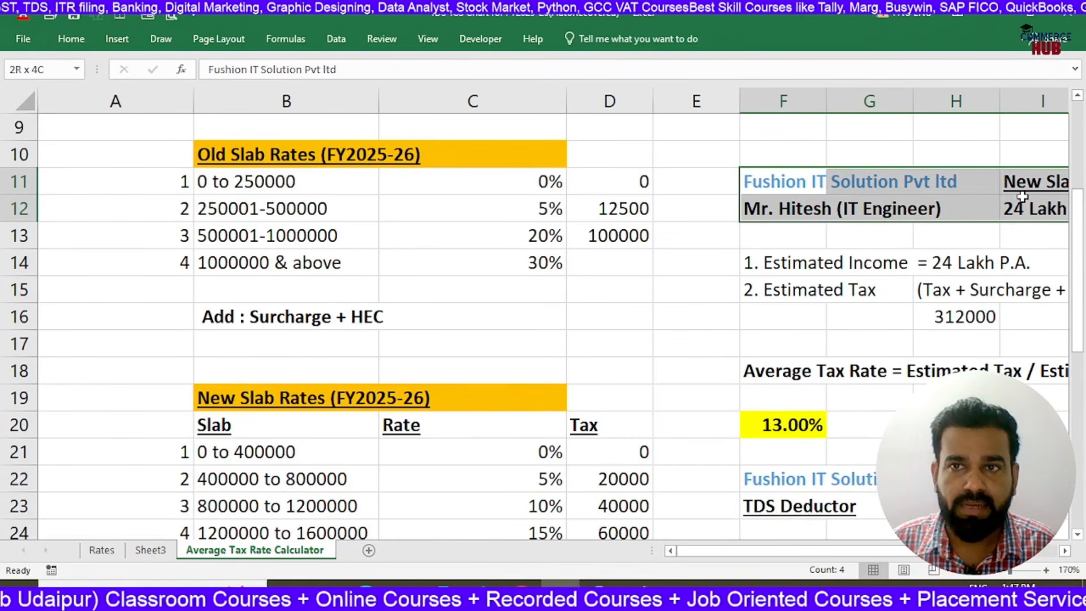
key("ctrl+c")
scroll(381, 242, "down", 5)
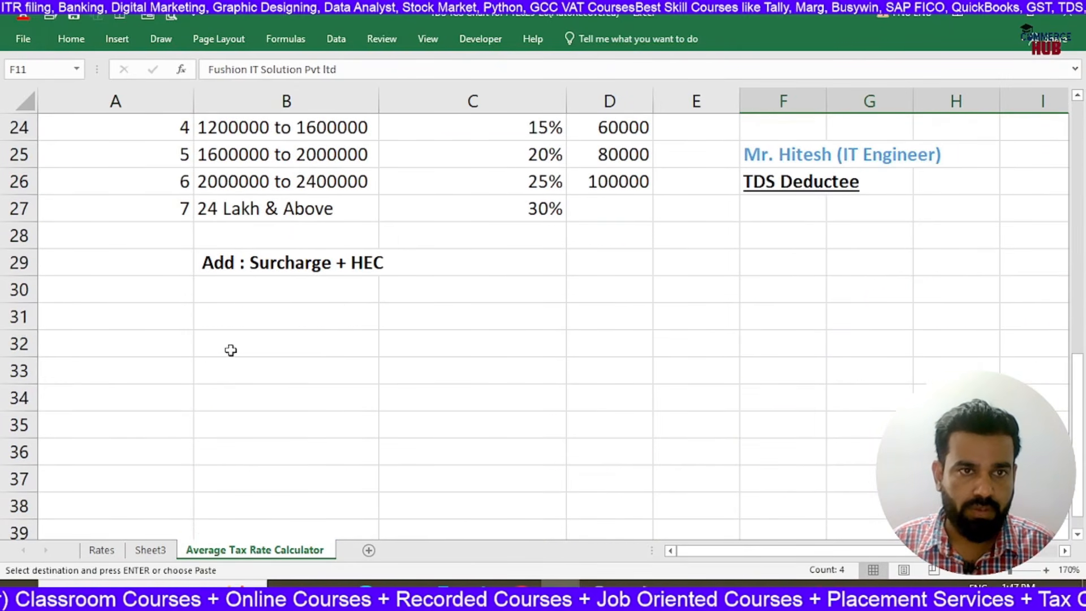
left_click(233, 343)
key("ctrl+v")
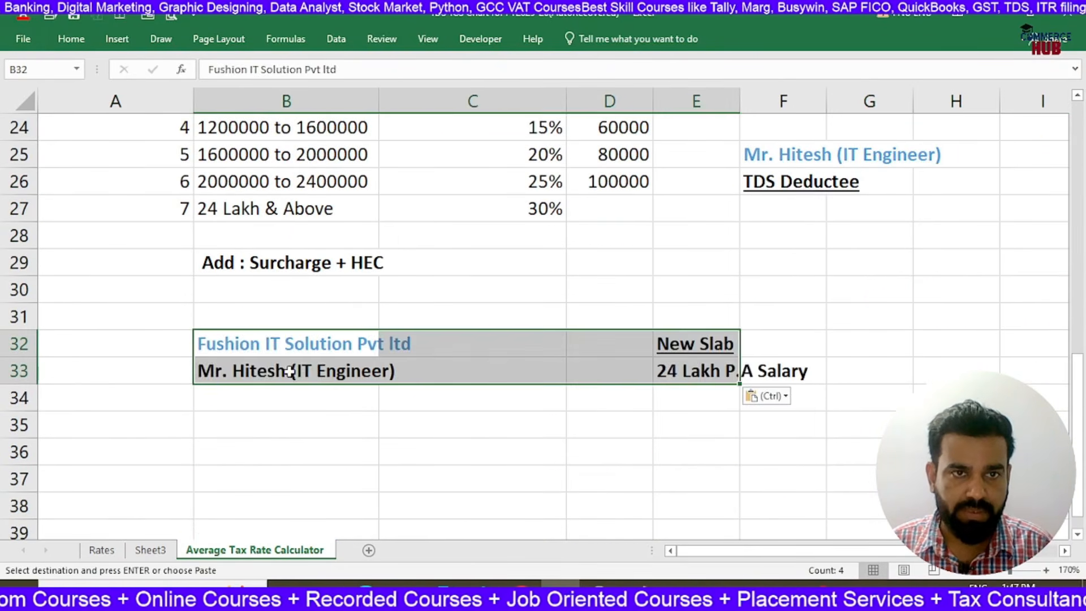
Label the copied example "Old Slab" in cell A32
left_click(134, 346)
type("Old")
key("BackSpace")
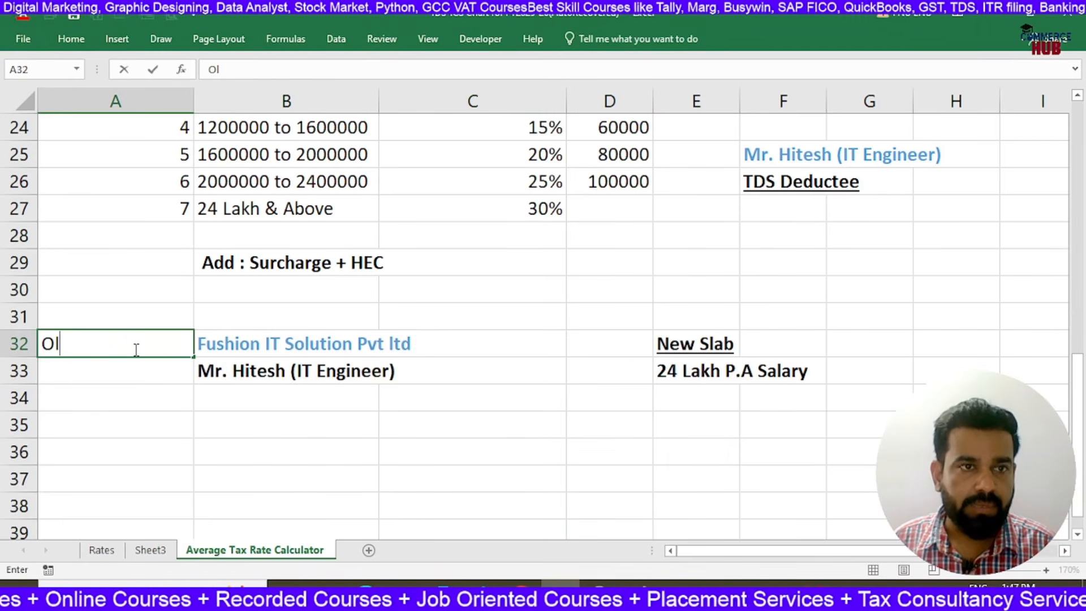
type("d Slab")
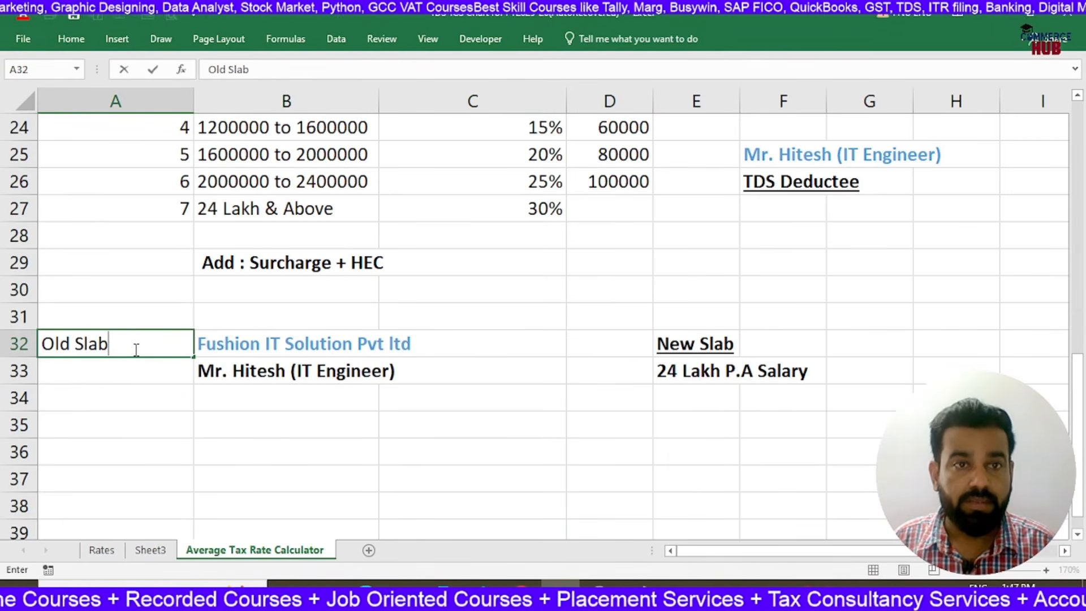
key("Return")
left_click(134, 350)
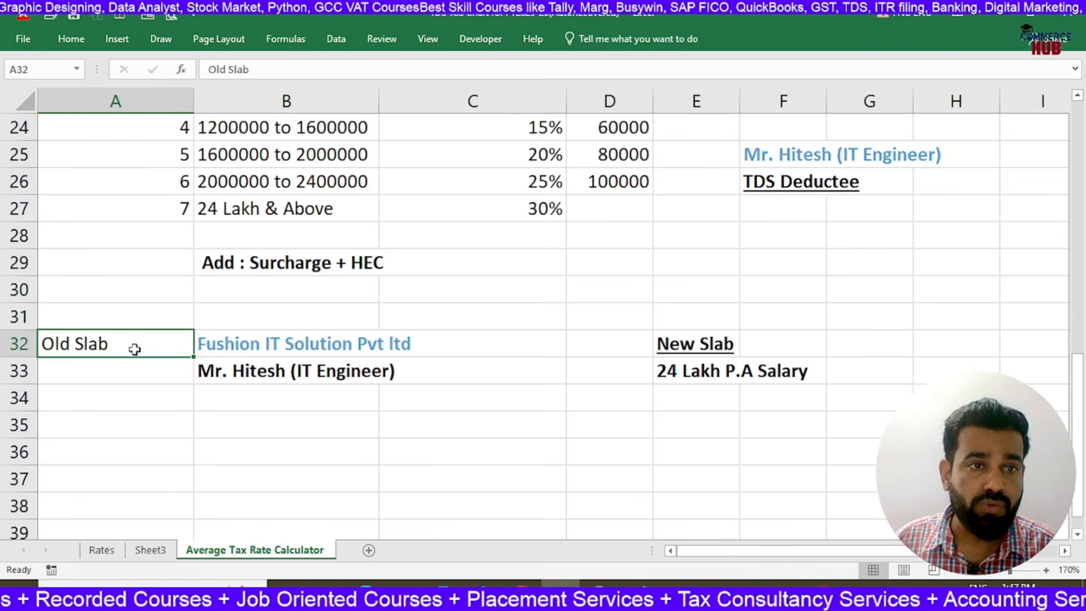
Go over the copied company and employee cells and replace the label in A32 with "Ex.1"
key("Right")
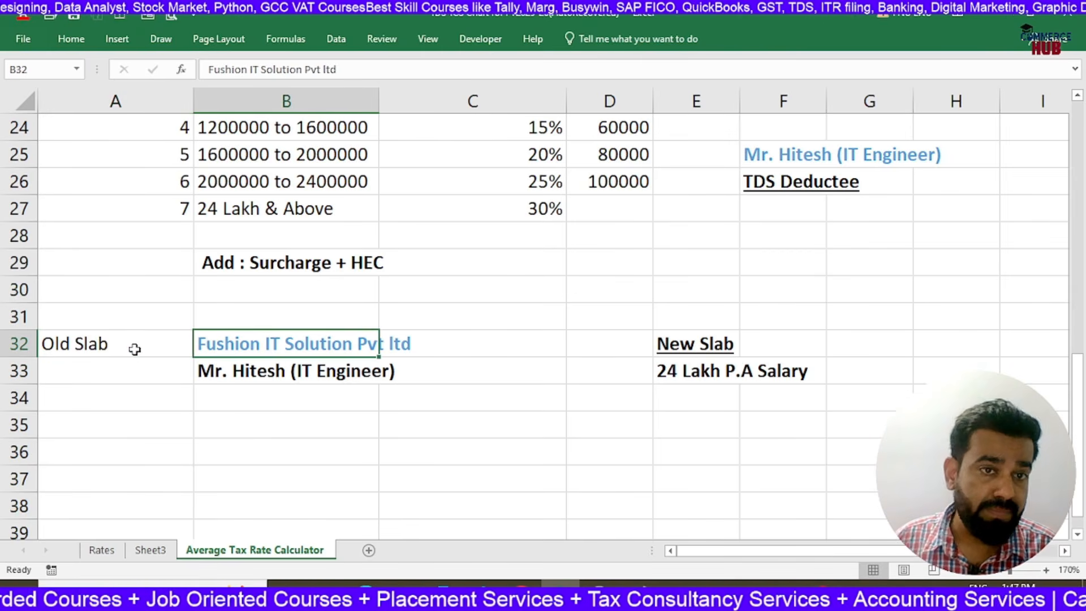
key("Down")
key("Up")
key("Right")
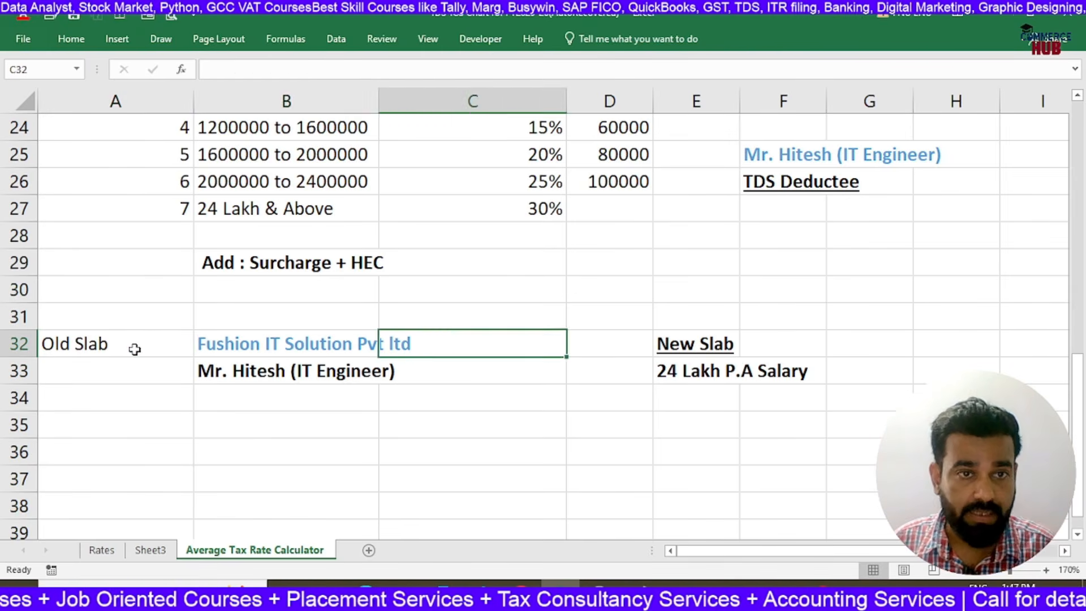
key("Down")
key("Left")
key("Left")
key("Up")
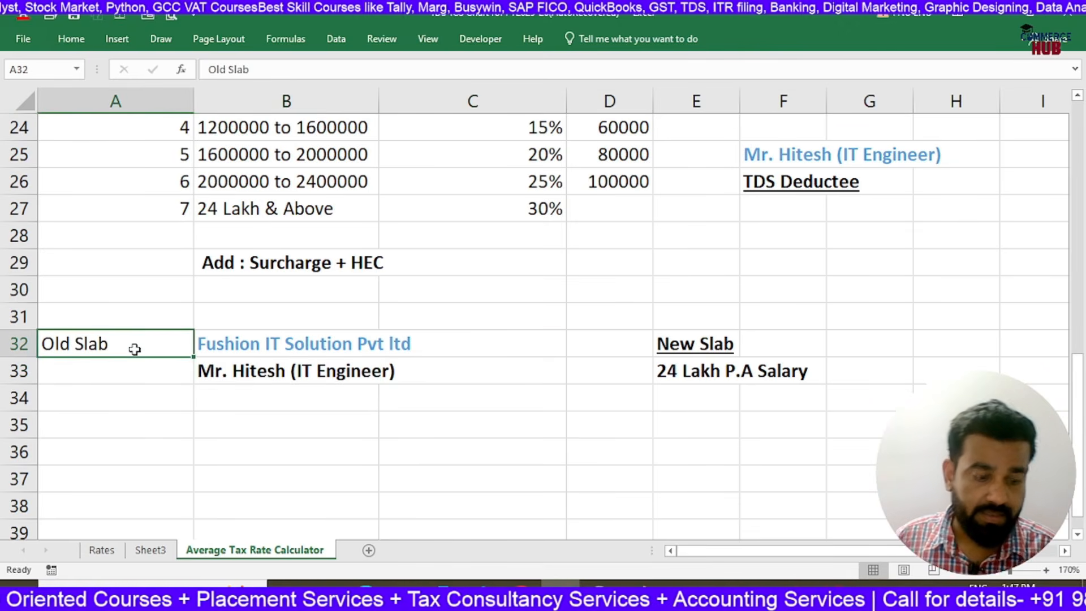
type("Ex.1")
key("Return")
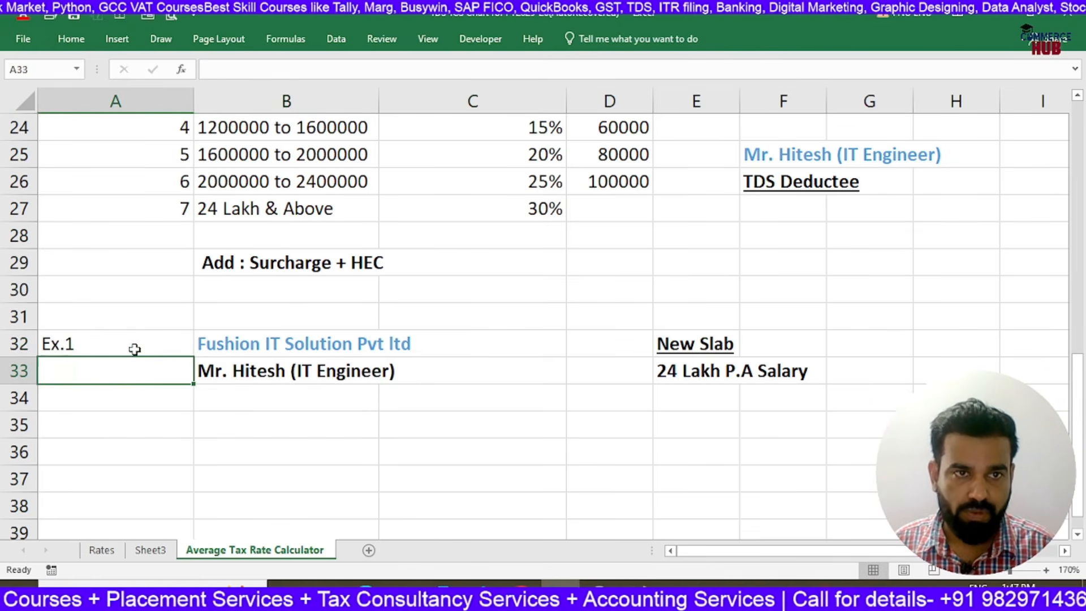
Change the slab heading in cell E32 of the copied example to "Old Slab"
key("Up")
key("Right")
key("Down")
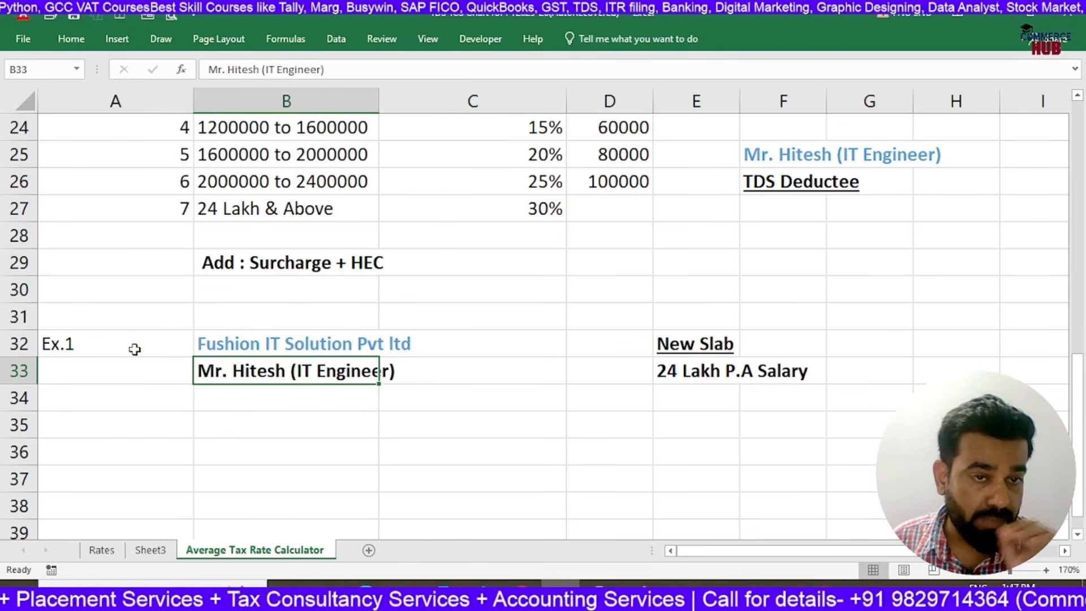
key("Right")
key("Right")
key("Right")
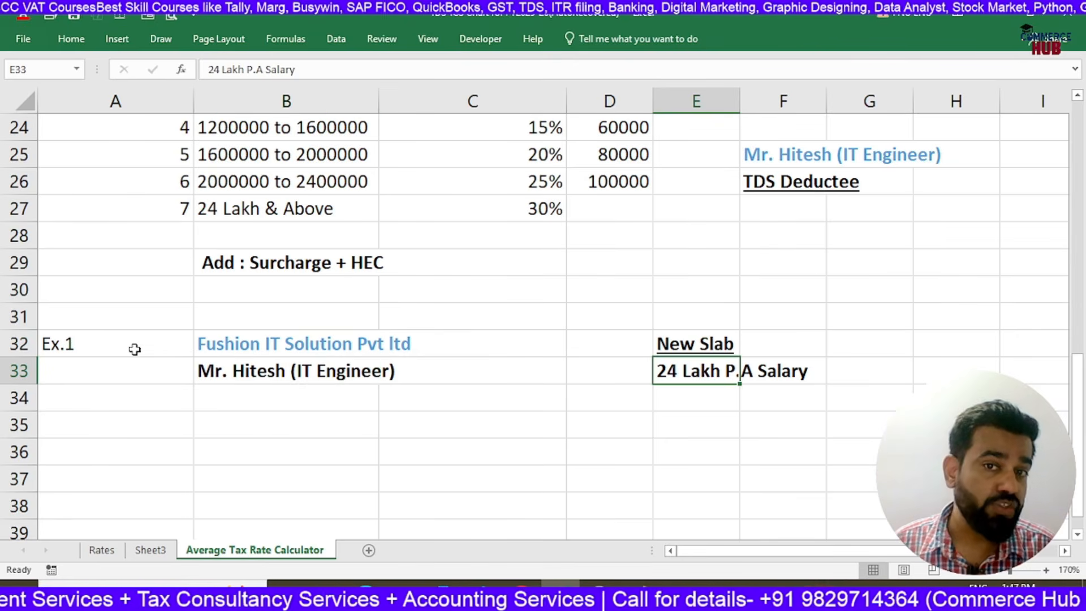
key("Up")
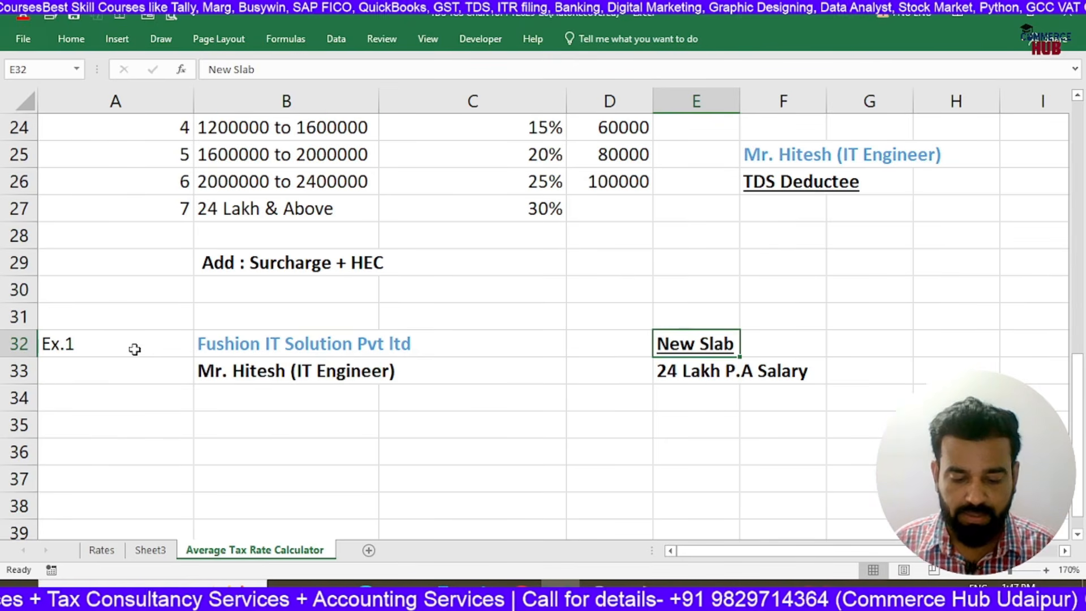
type("Old S")
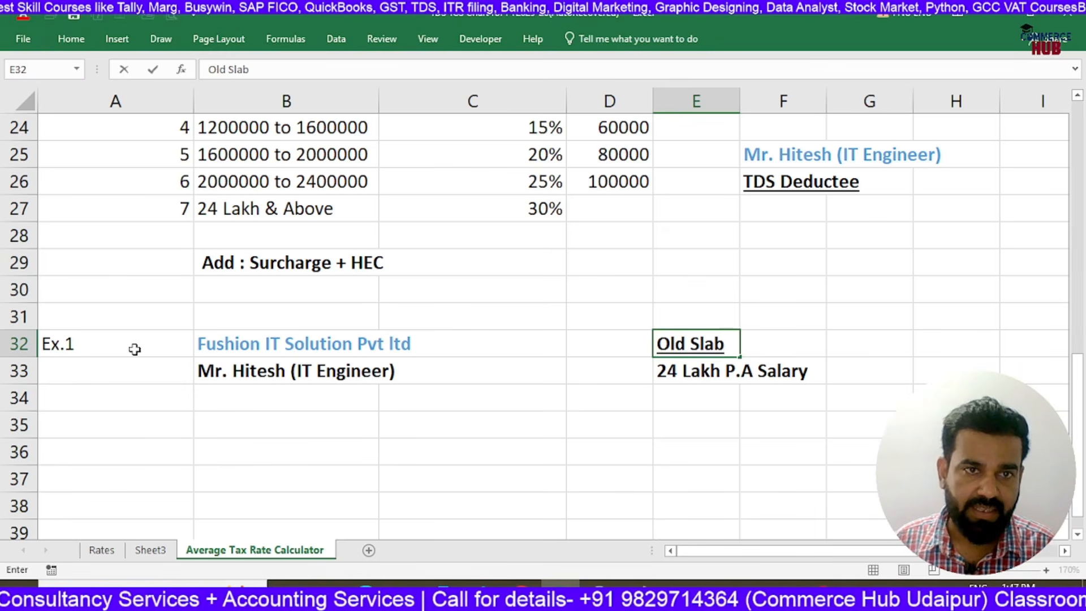
key("Return")
key("Up")
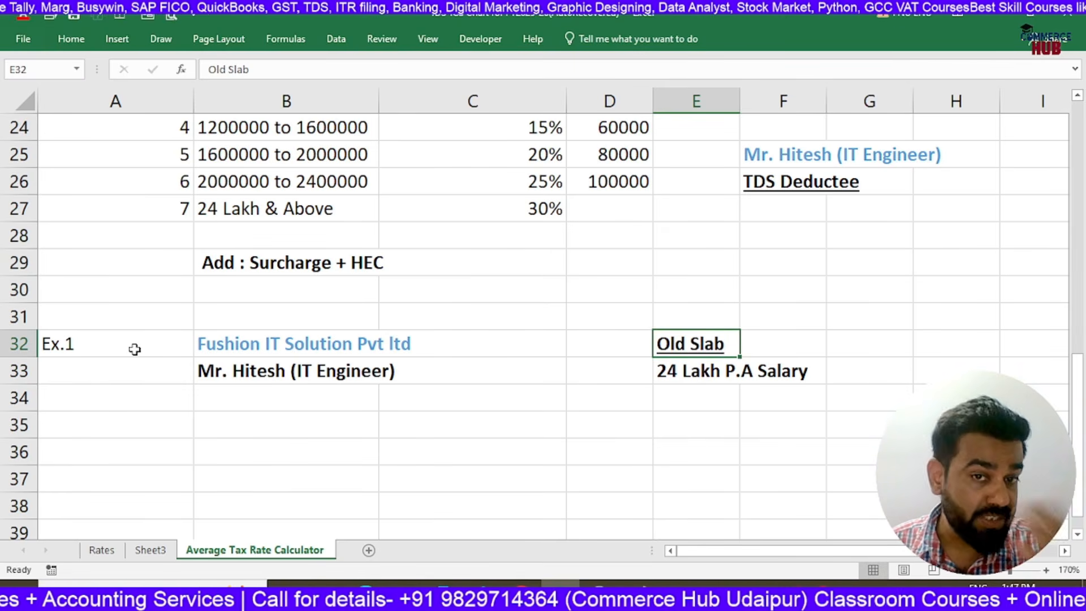
key("Left")
key("Left")
key("Left")
key("Left")
key("Down")
key("Down")
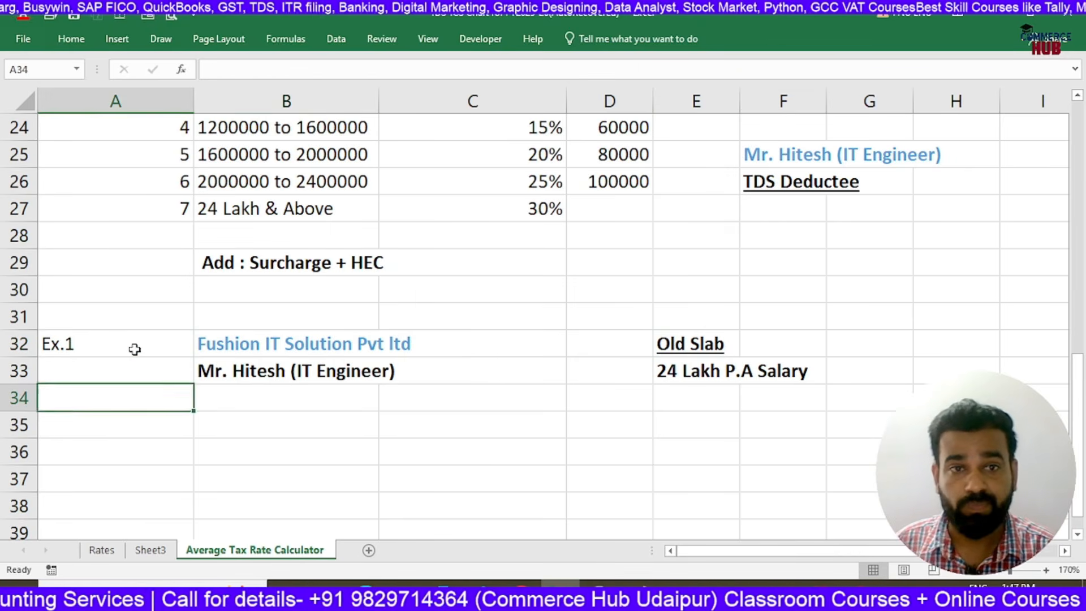
key("Right")
key("Right")
key("Right")
key("Right")
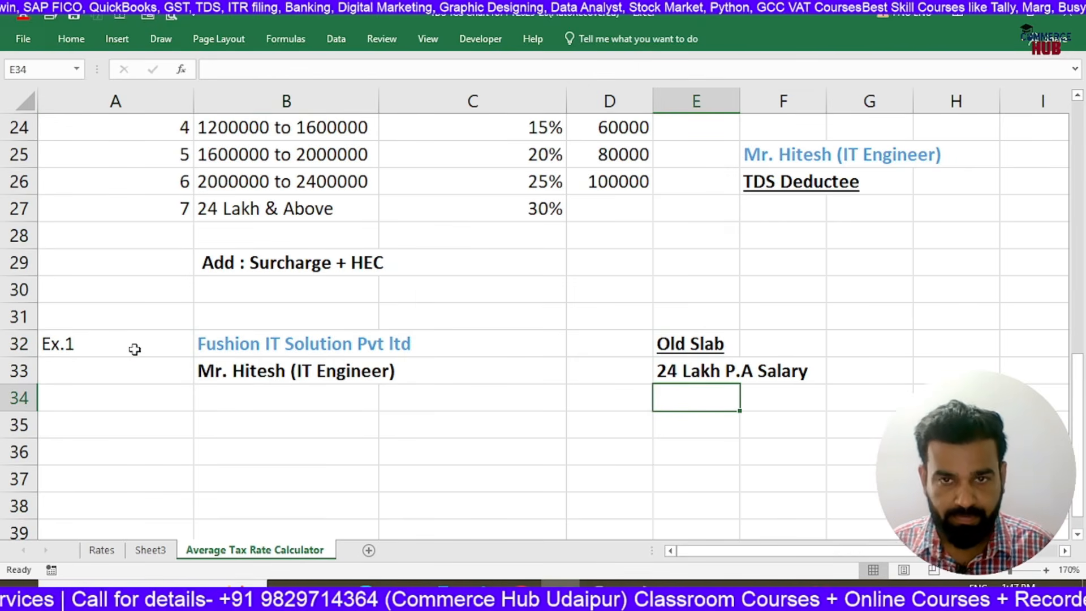
key("Left")
key("Left")
key("Left")
key("Down")
key("Down")
key("Down")
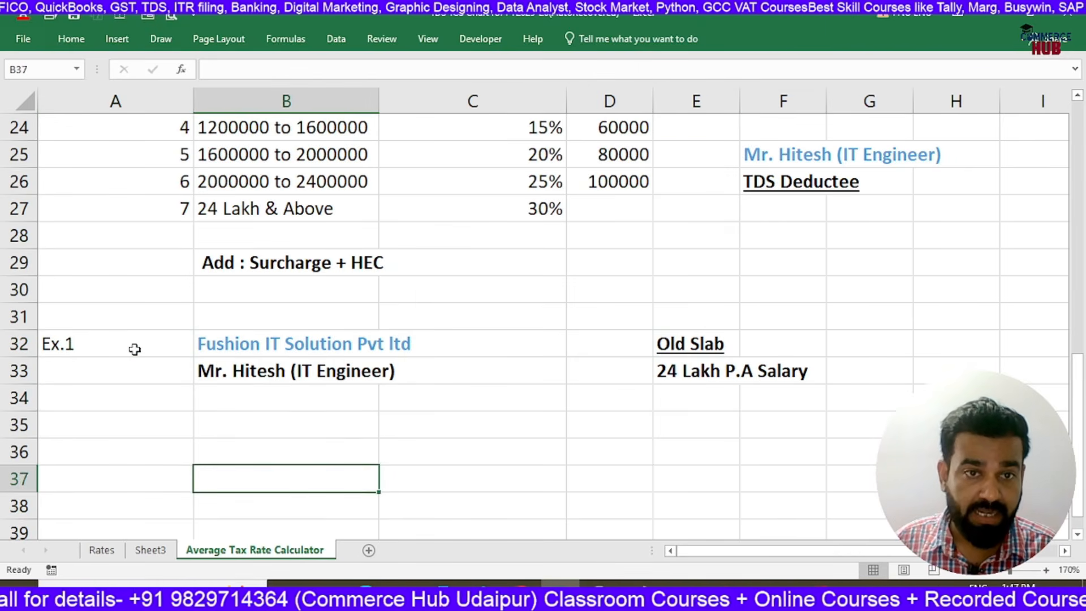
key("Up")
key("Up")
scroll(135, 349, "down", 2)
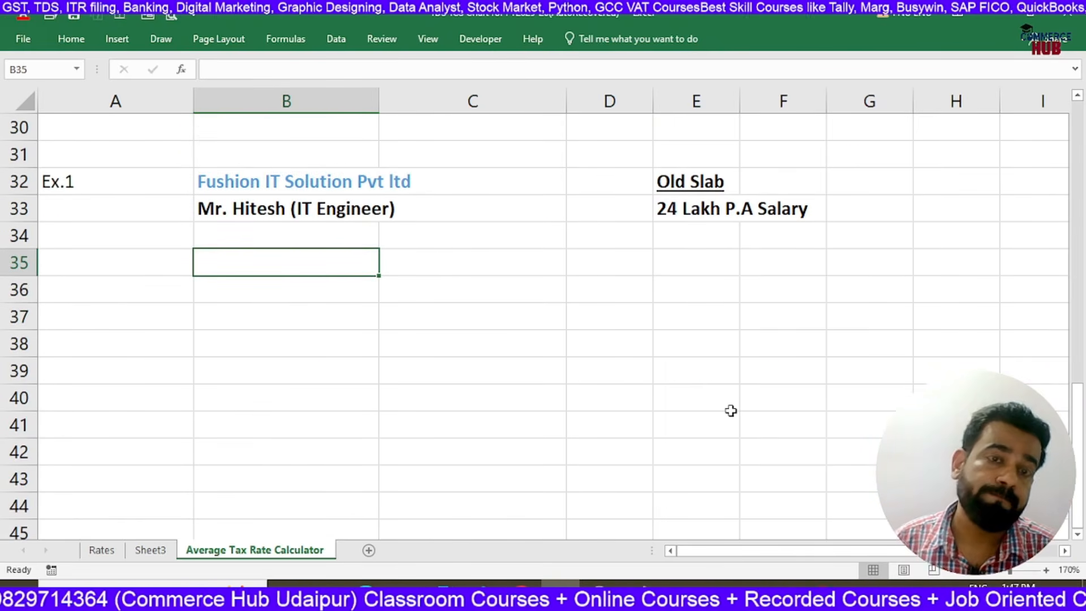
key("Up")
key("Up")
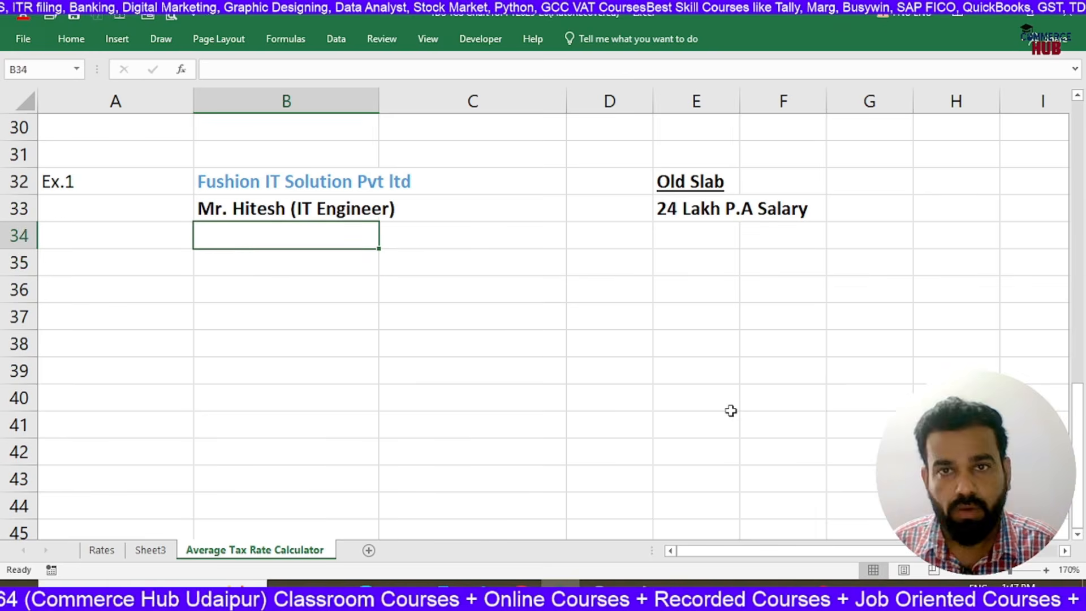
Enter "4 Lakh Deduction" in cell E34 below the annual salary and make it bold
key("Right")
key("Right")
key("Right")
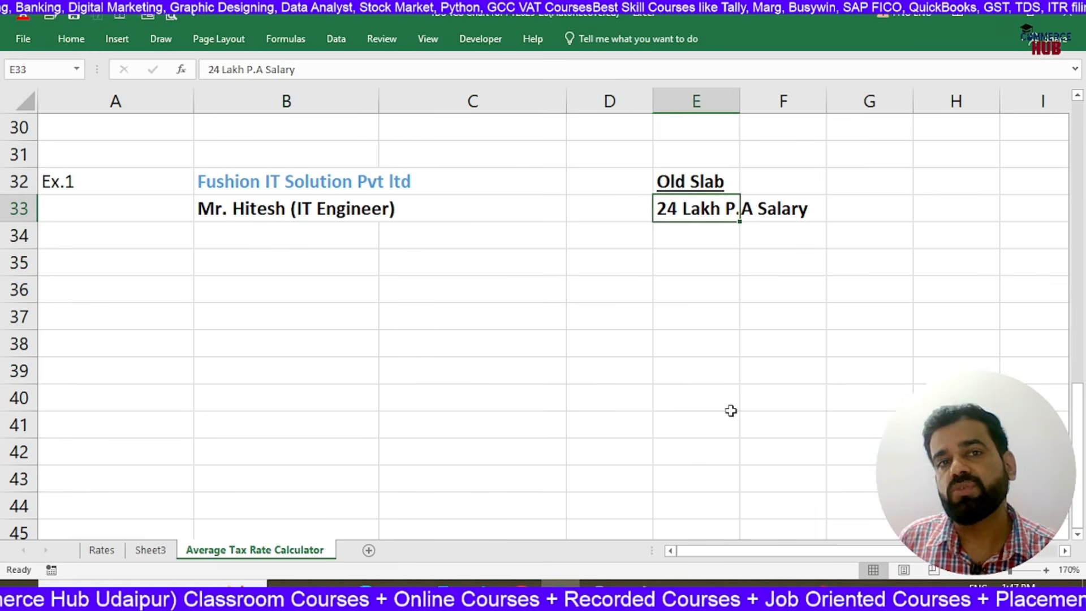
key("Down")
key("Down")
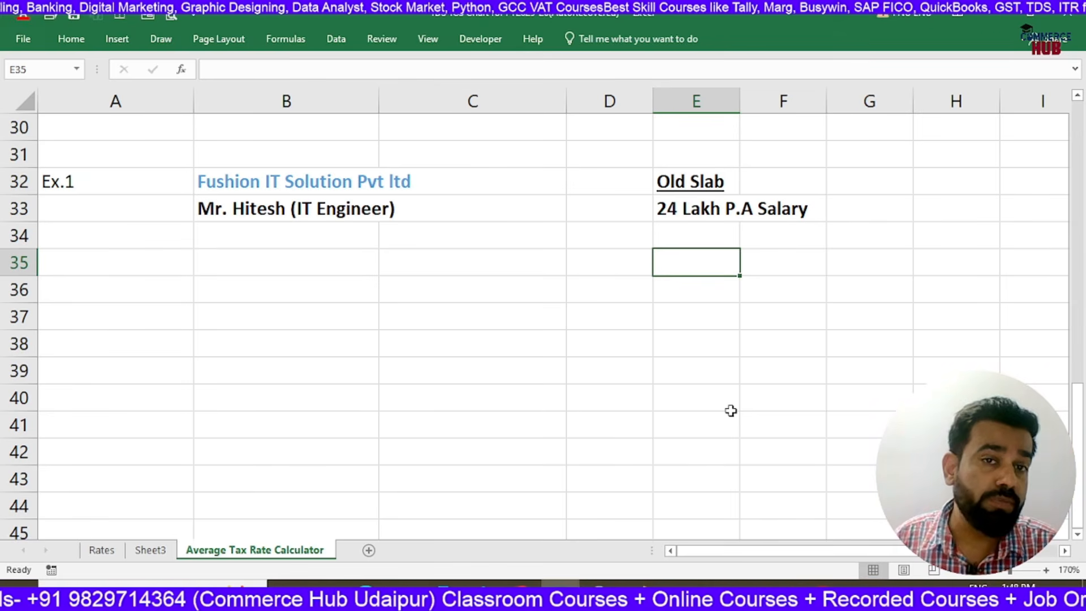
key("Up")
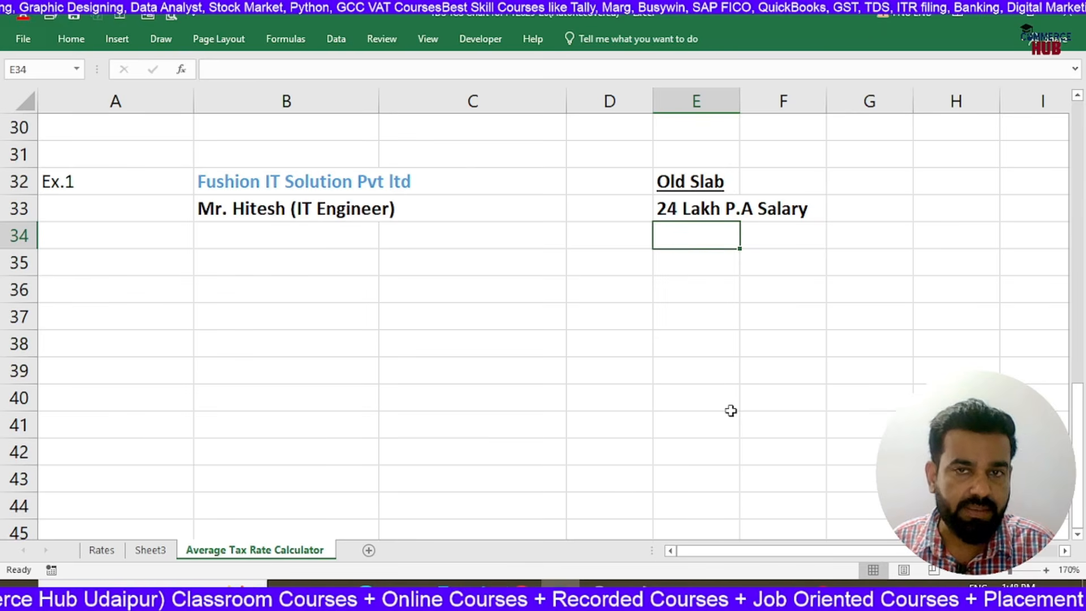
type("4 Lakh ")
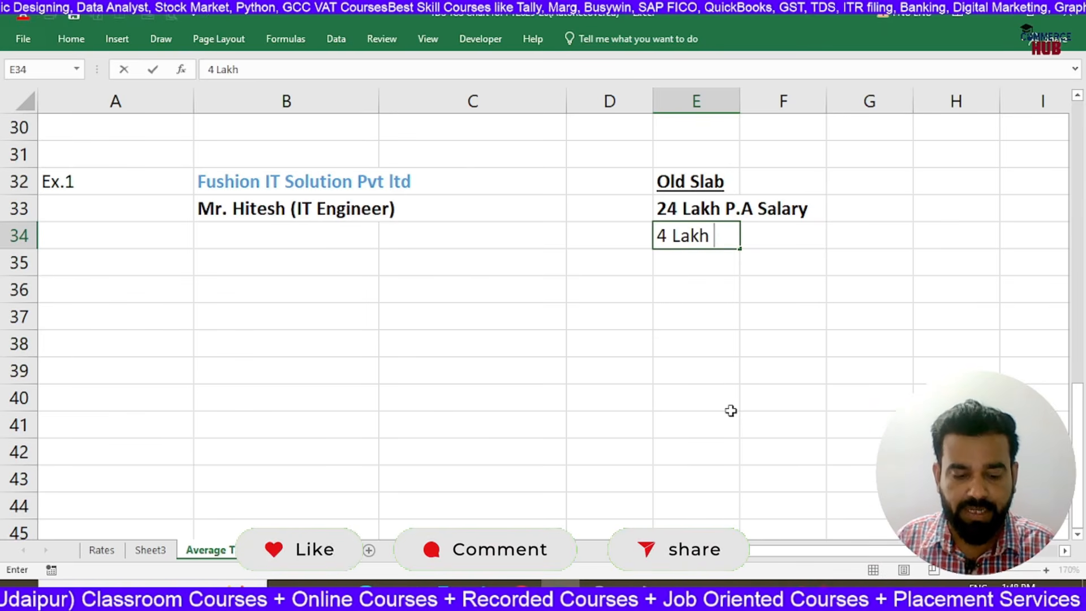
type("Deduction")
key("Return")
key("Up")
key("ctrl+b")
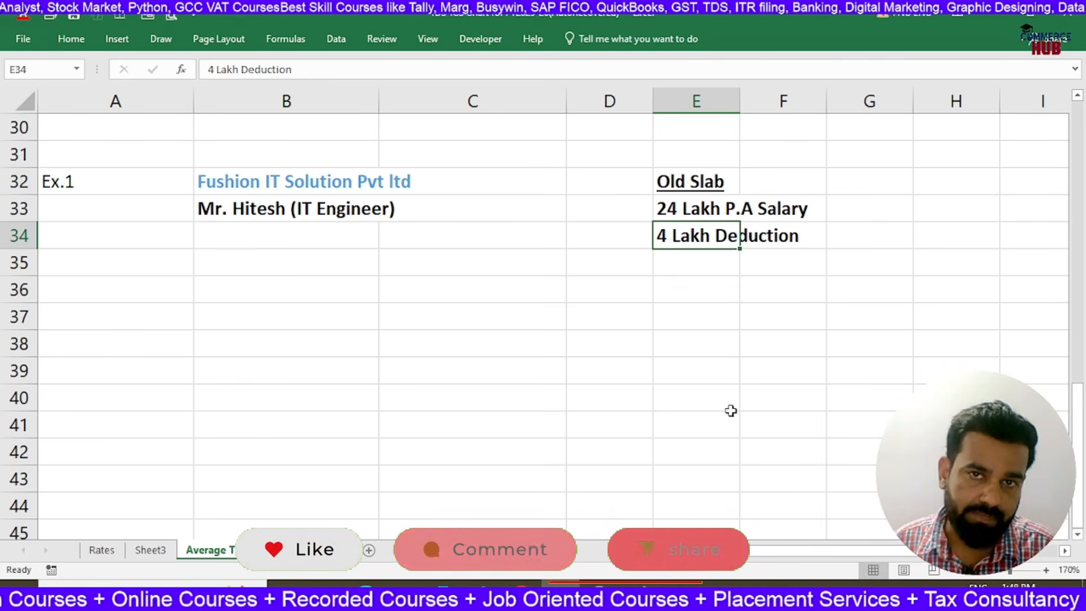
Enter "20 Lakh Taxable Income" in bold in cell E35 and go over the salary, deduction and slab entries above it
key("Down")
type("20 ")
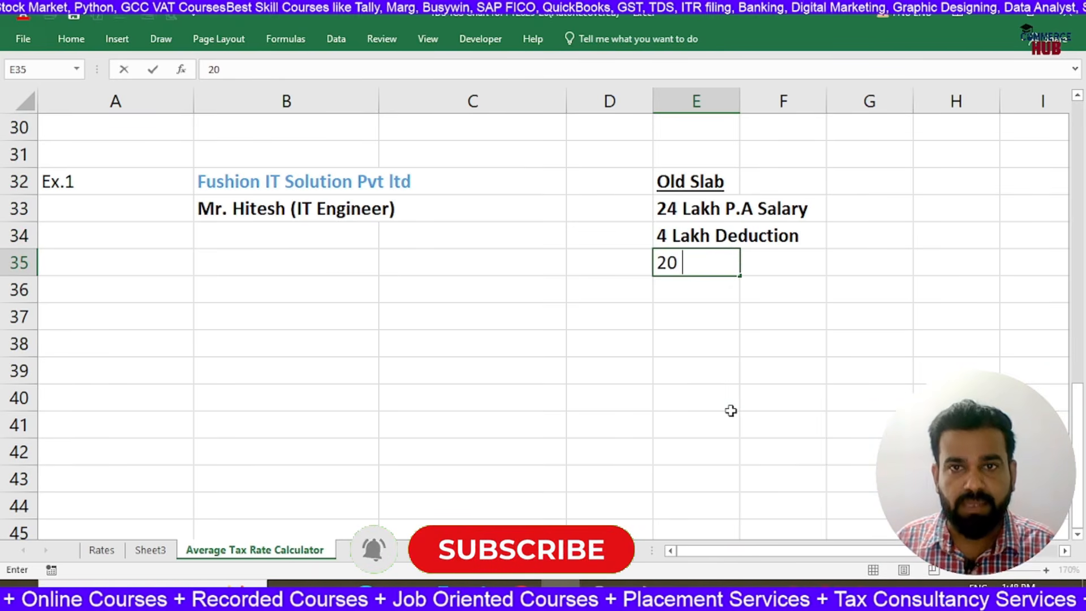
type("Lakh")
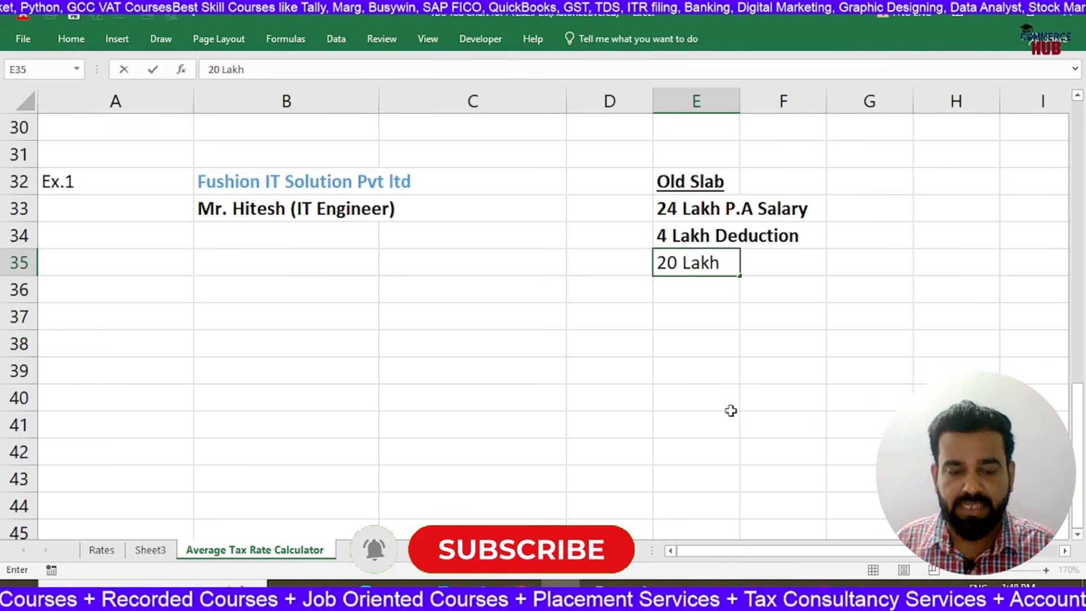
type(" Taxable Inco")
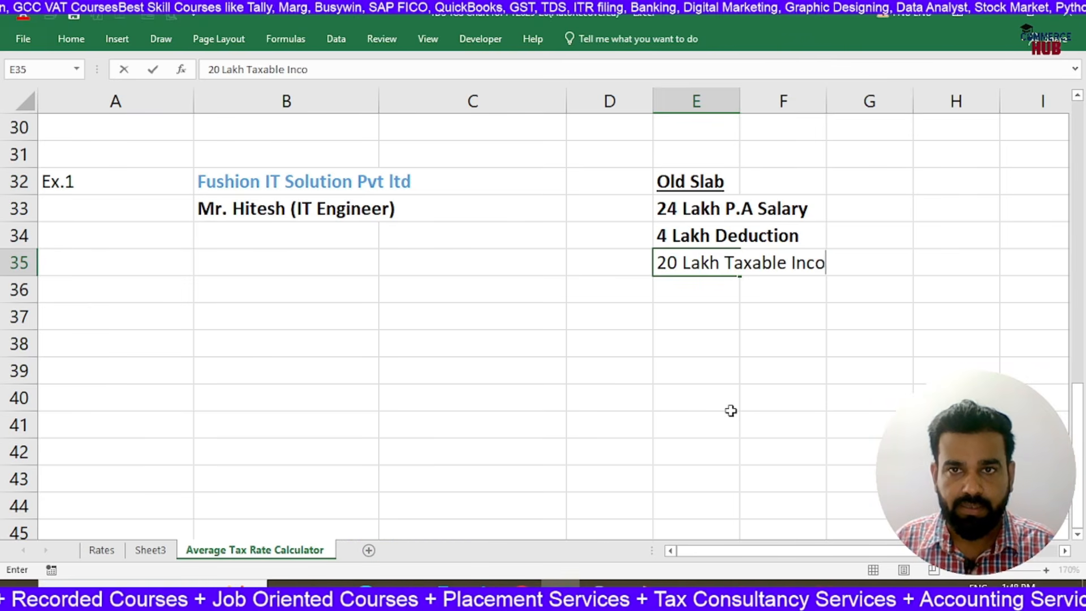
type("me")
key("Return")
key("Up")
key("ctrl+b")
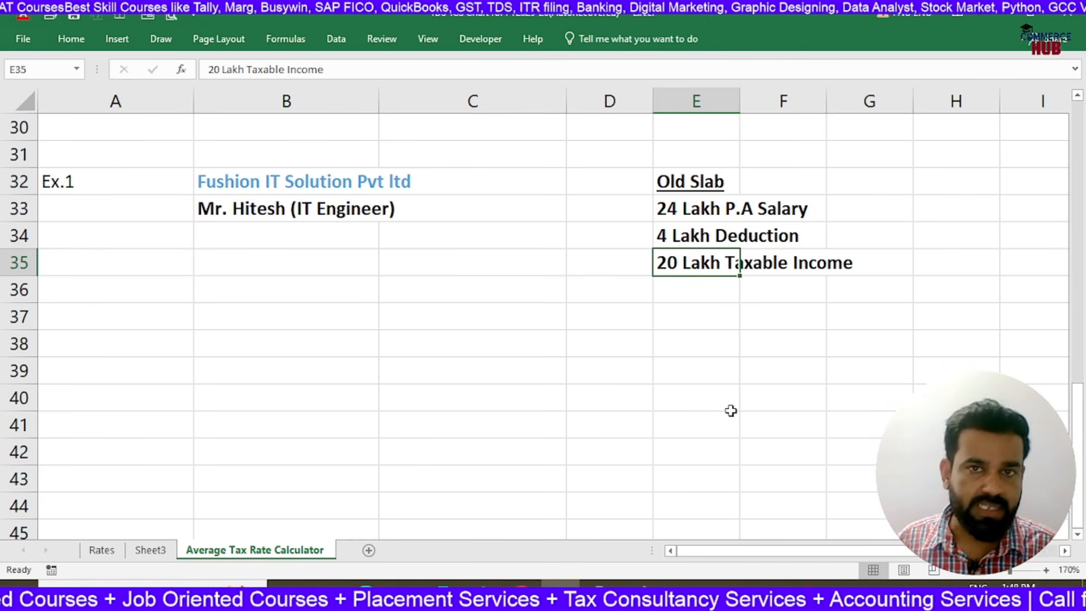
left_click(676, 215)
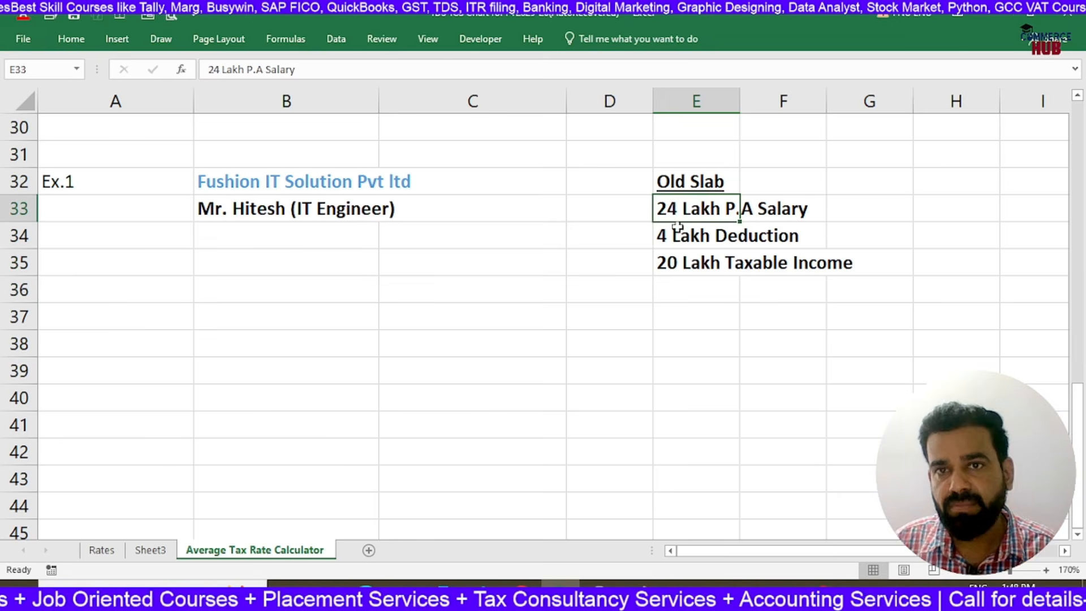
left_click(680, 241)
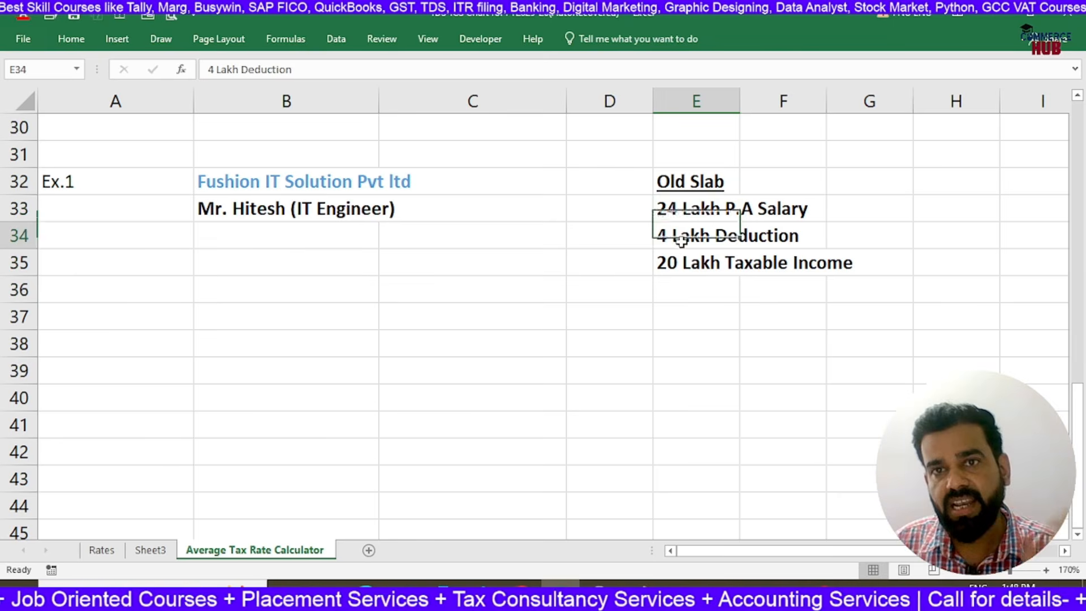
left_click(689, 180)
left_click(683, 265)
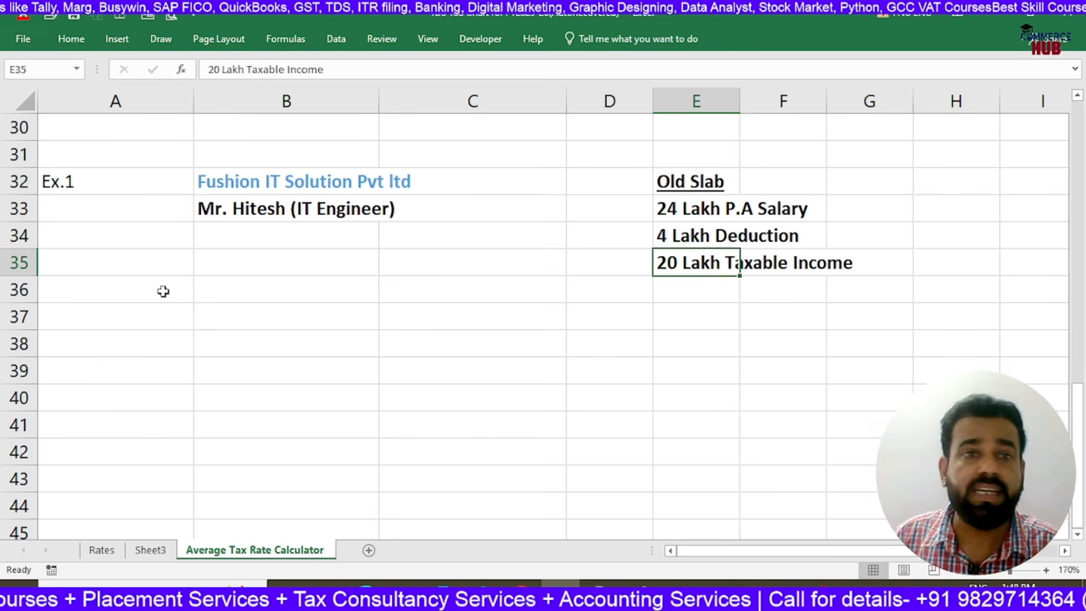
Enter the first slab row with "Upto 10 Lakh" in B35 and its tax of 112500 in C35
left_click(182, 266)
left_click(297, 262)
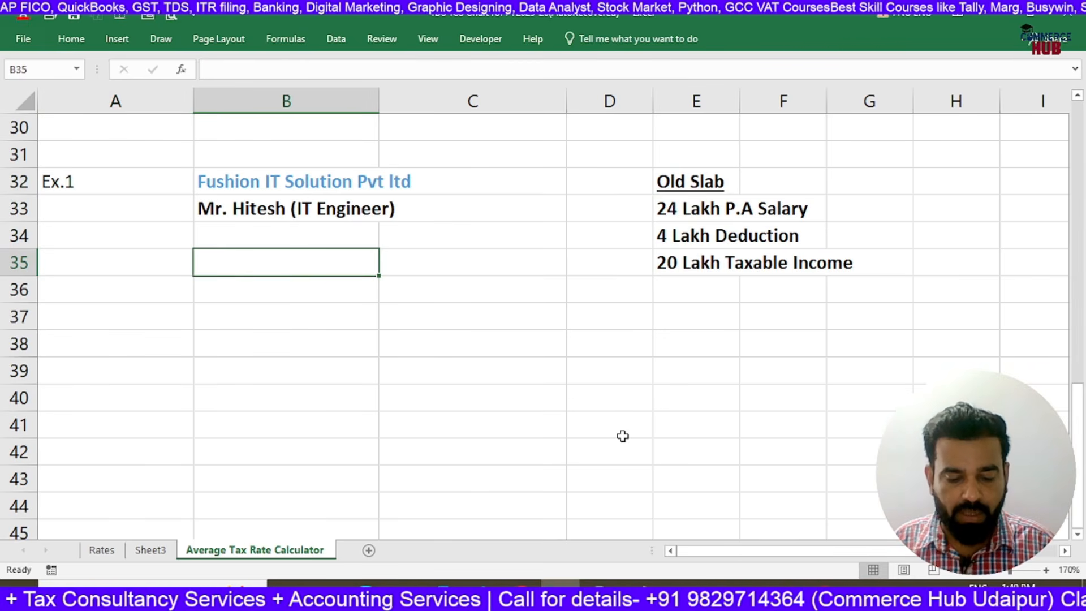
type("Upto 10 Lakh")
key("Tab")
type("112500")
key("Return")
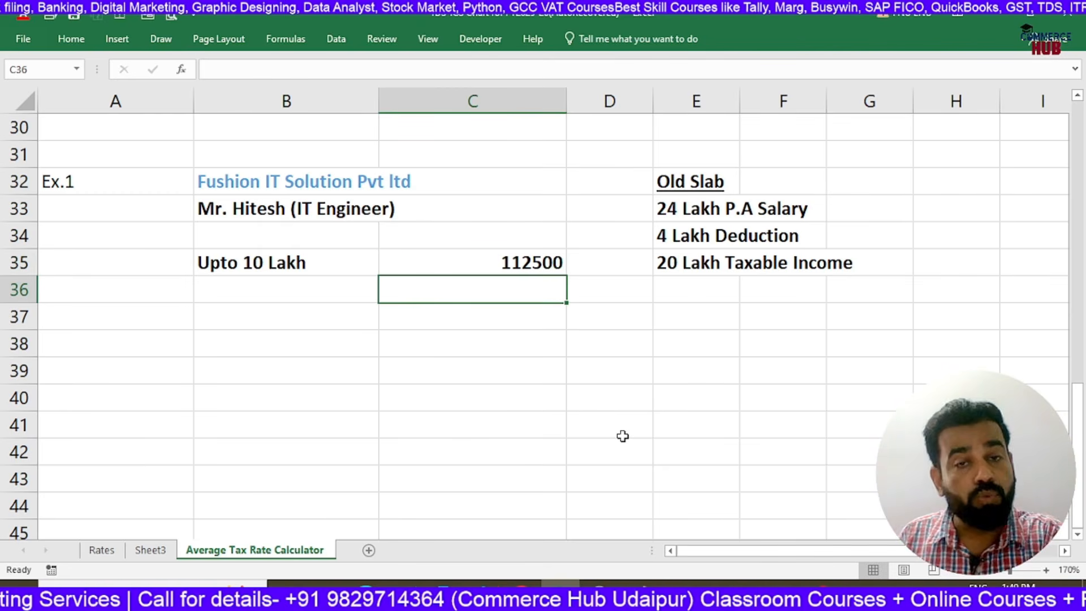
Add the heading "Tax" in cell C34 above the first slab's tax amount
key("Up")
key("Left")
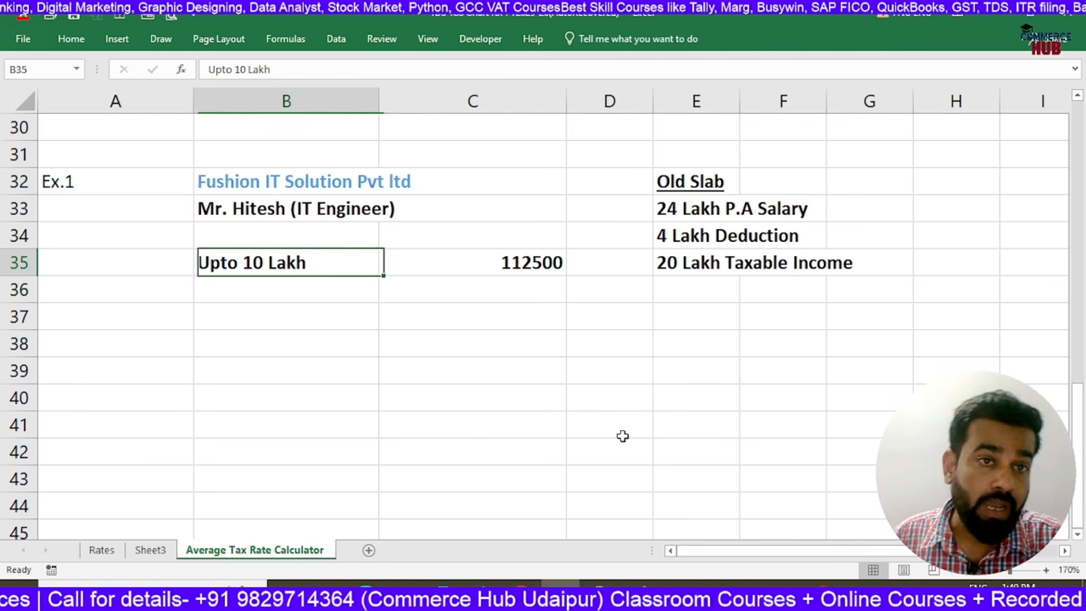
key("Right")
key("Up")
type("Tax")
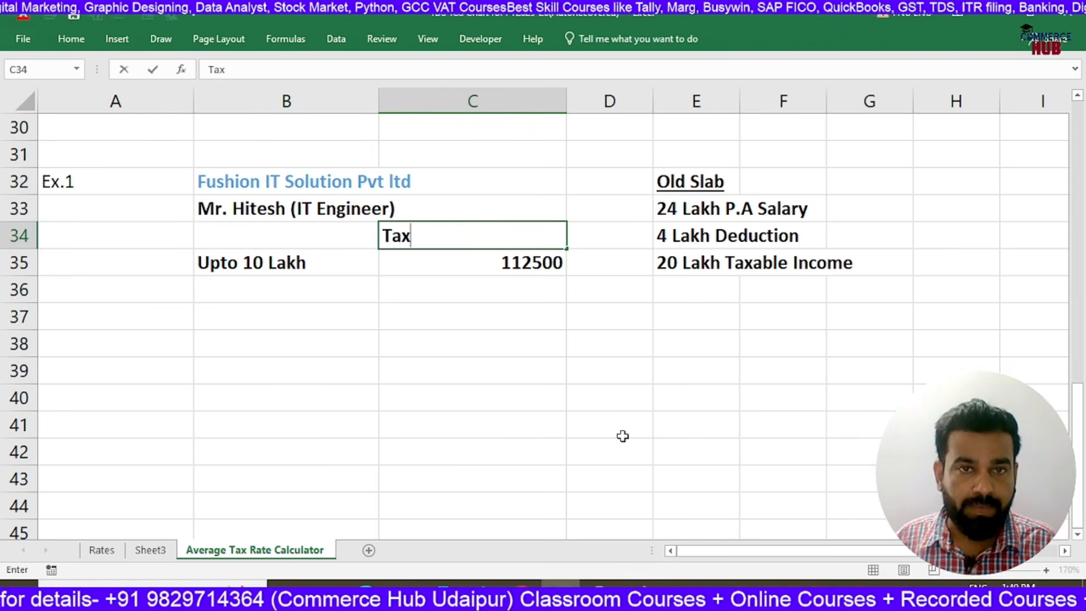
key("Return")
key("Down")
key("Left")
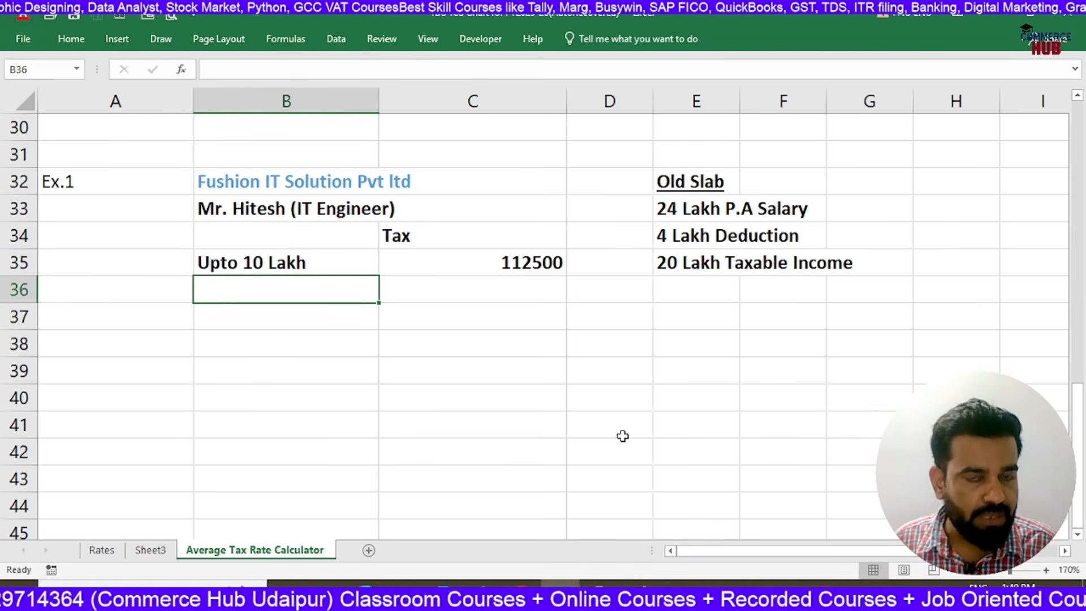
Enter the second slab row with "10- 20 Lakh" in B36 and its tax of 300000 in C36
left_click(679, 264)
left_click(345, 299)
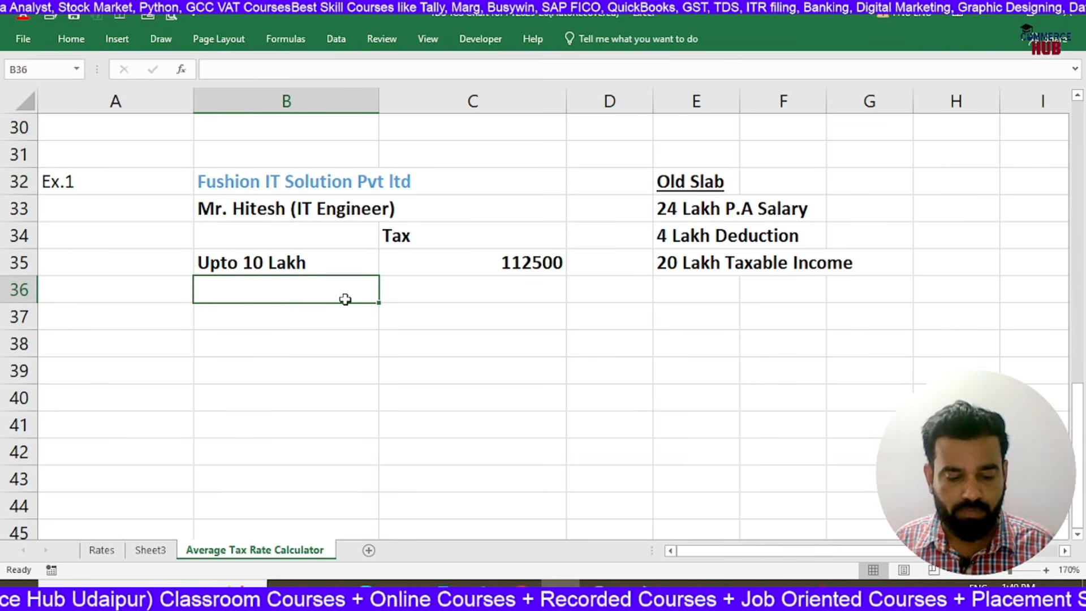
type("10- 2")
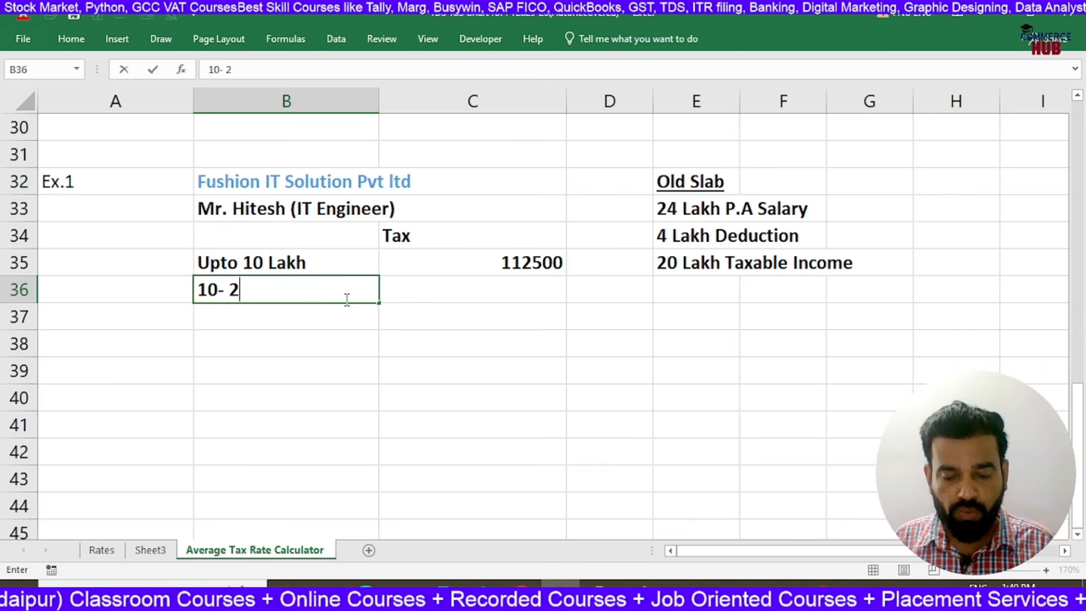
type("0 Lakh")
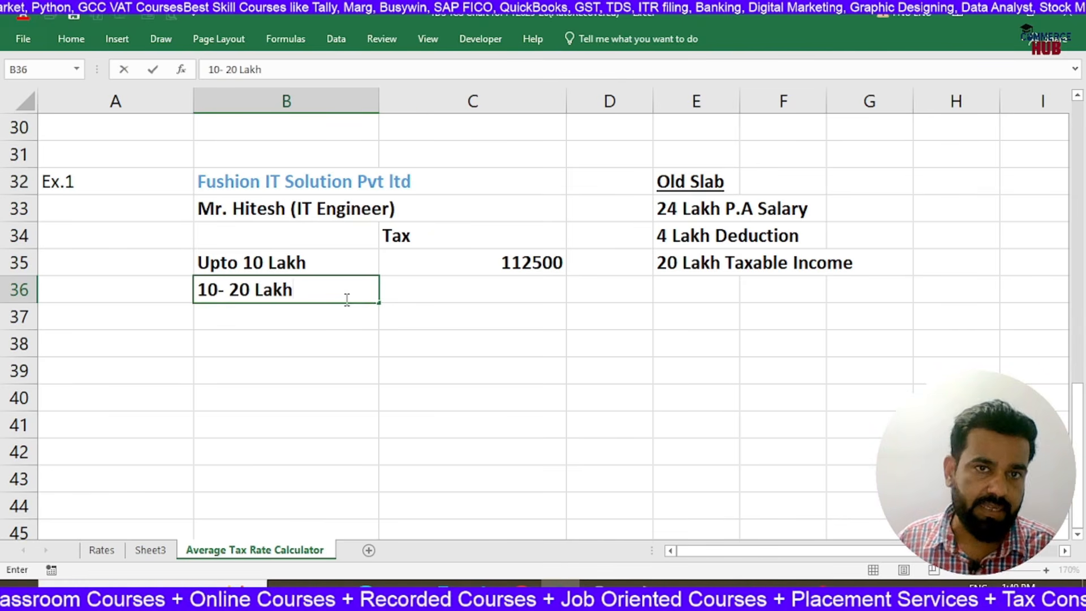
key("Tab")
type("300000")
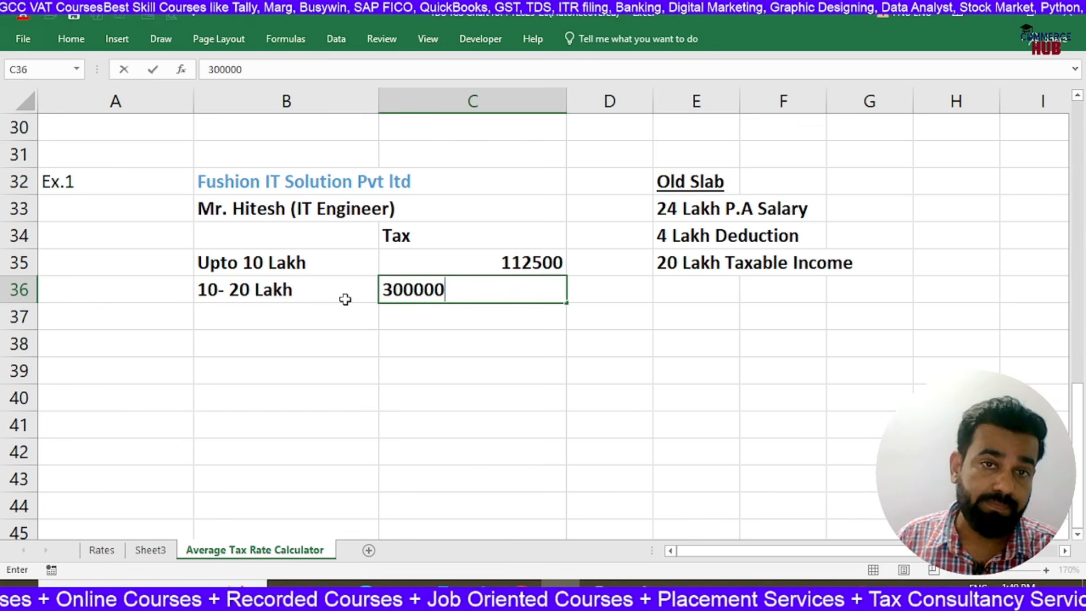
key("Return")
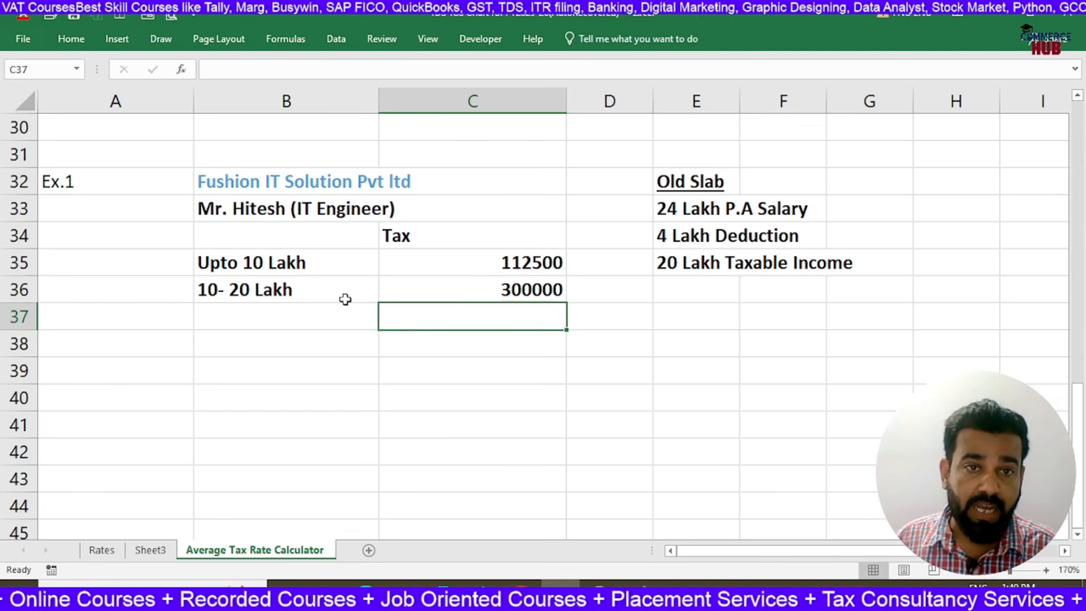
Total the two slab taxes in C37 with =SUM(C35:C36) and label the row "Tax Amount" in B37
key("alt+equal")
key("Return")
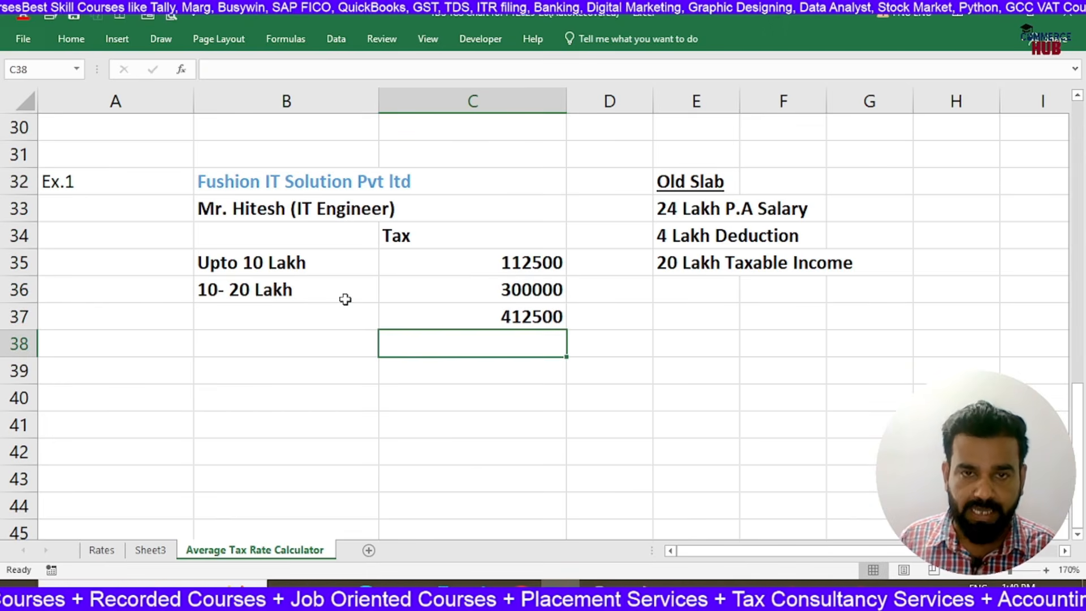
key("Up")
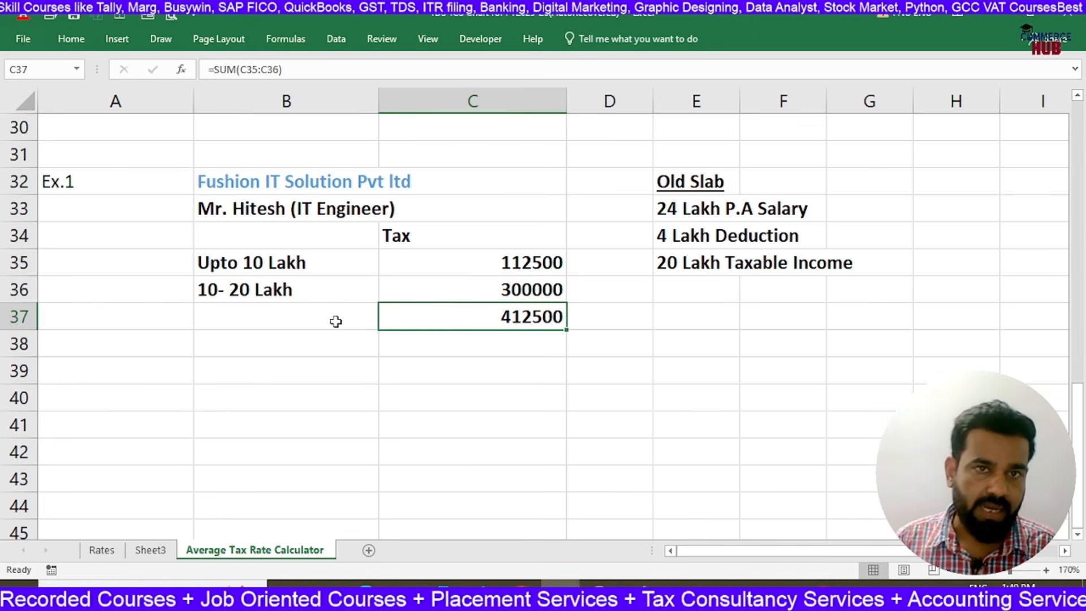
left_click(337, 320)
type("Tax Amount")
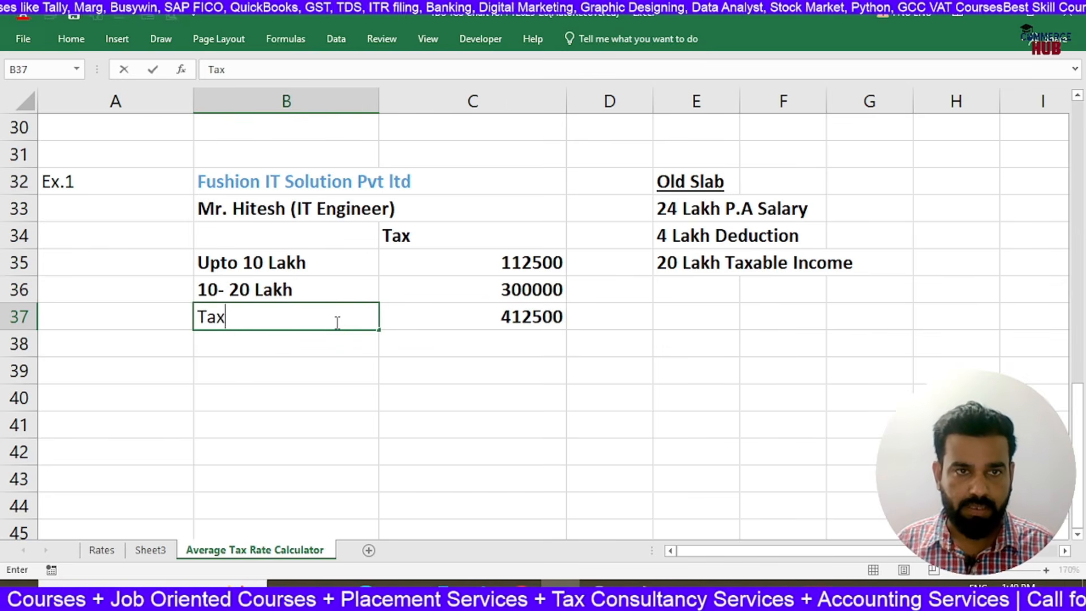
key("Return")
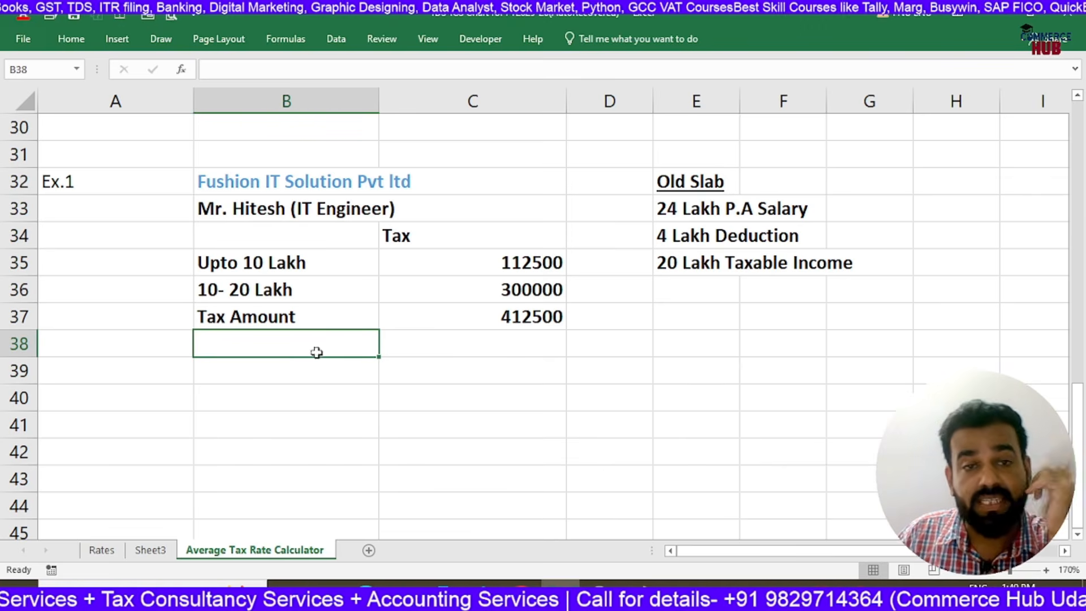
Label the cess row "add: HEC @4%" in cell B38, directly below the tax amount label
type("ad")
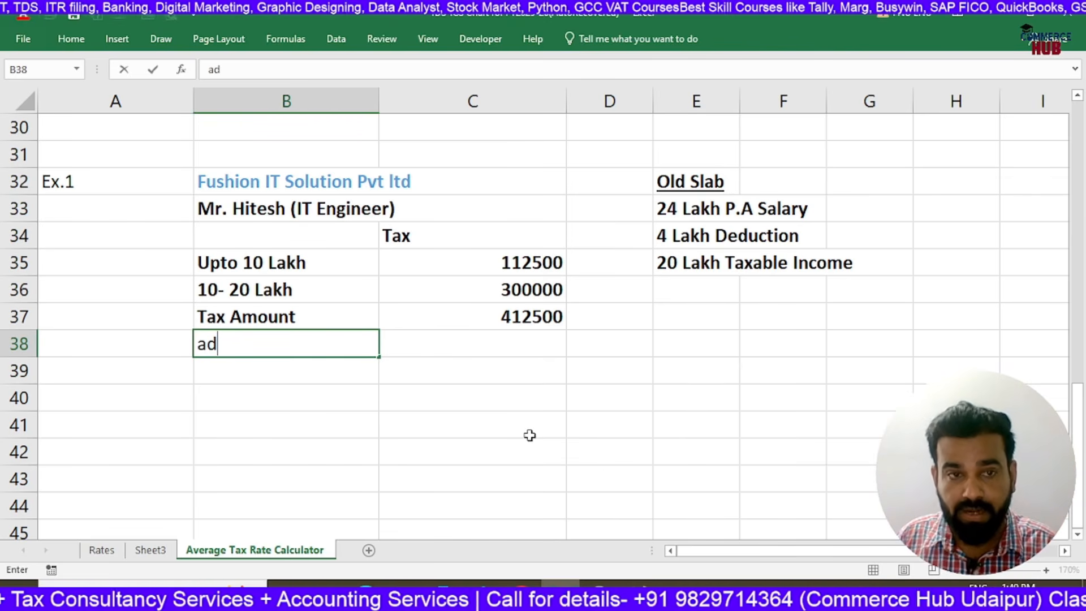
type("d: HEC @4")
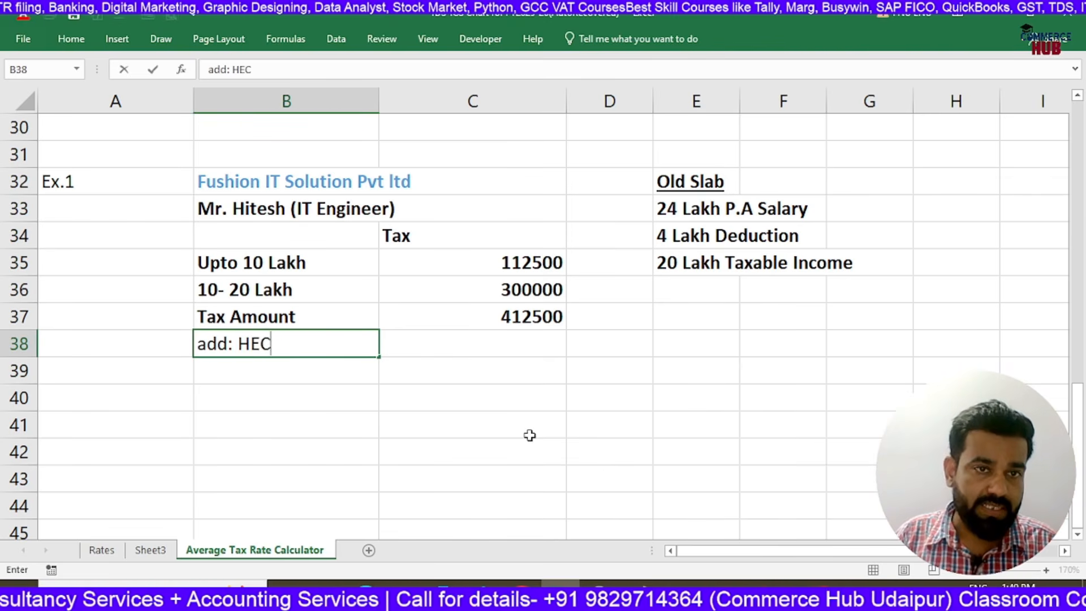
key("shift+Up")
type("%")
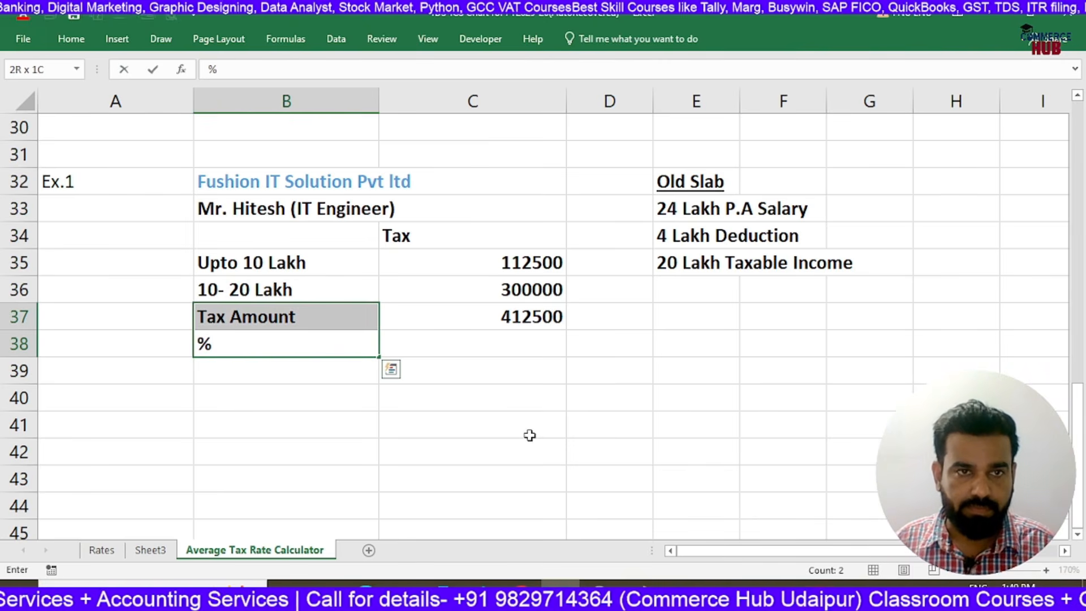
key("BackSpace")
key("ctrl+z")
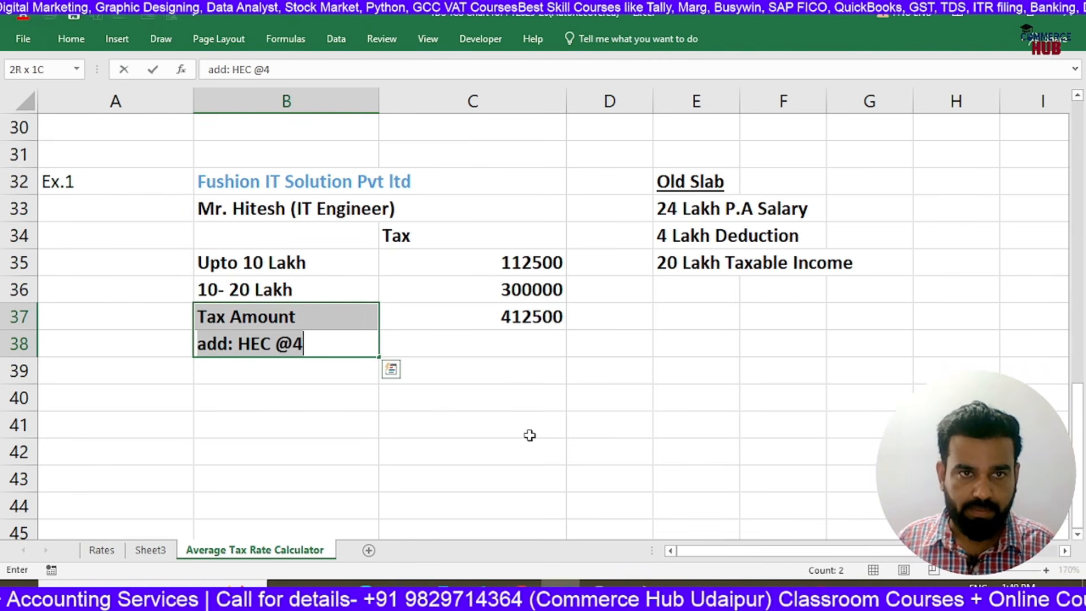
key("Right")
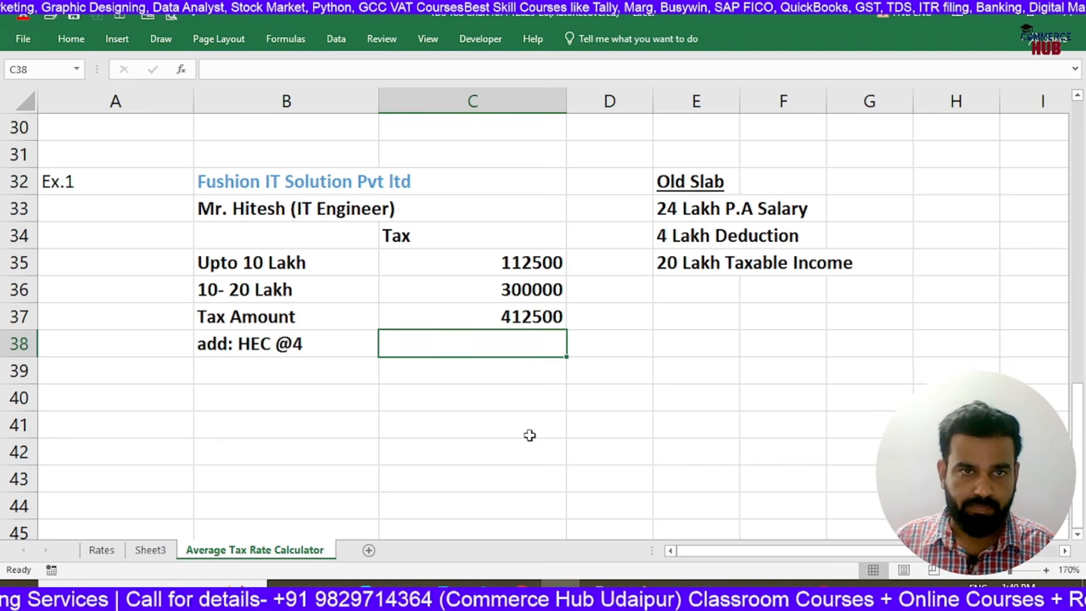
double_click(333, 345)
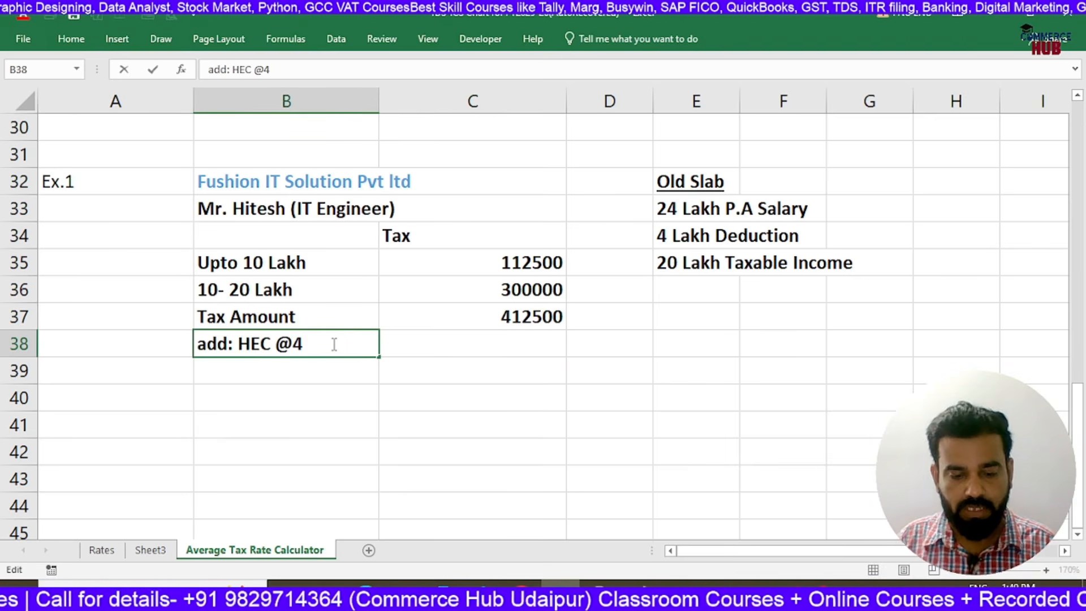
type("%")
key("Tab")
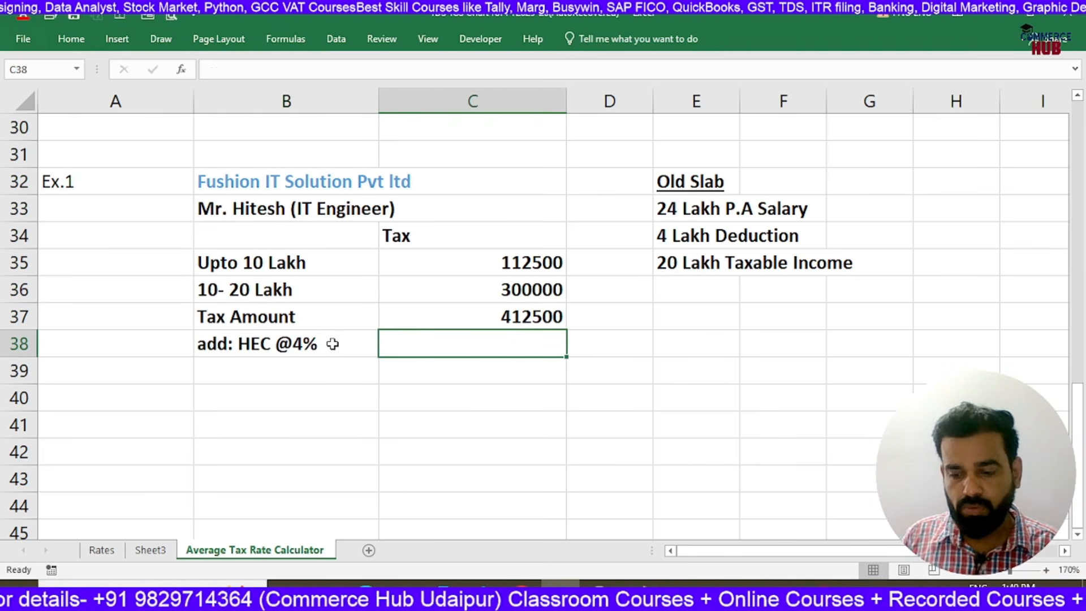
Calculate the 4% cess on the tax amount in C38 with the formula =C37*4%
type("=")
key("Up")
type("*4%")
key("Return")
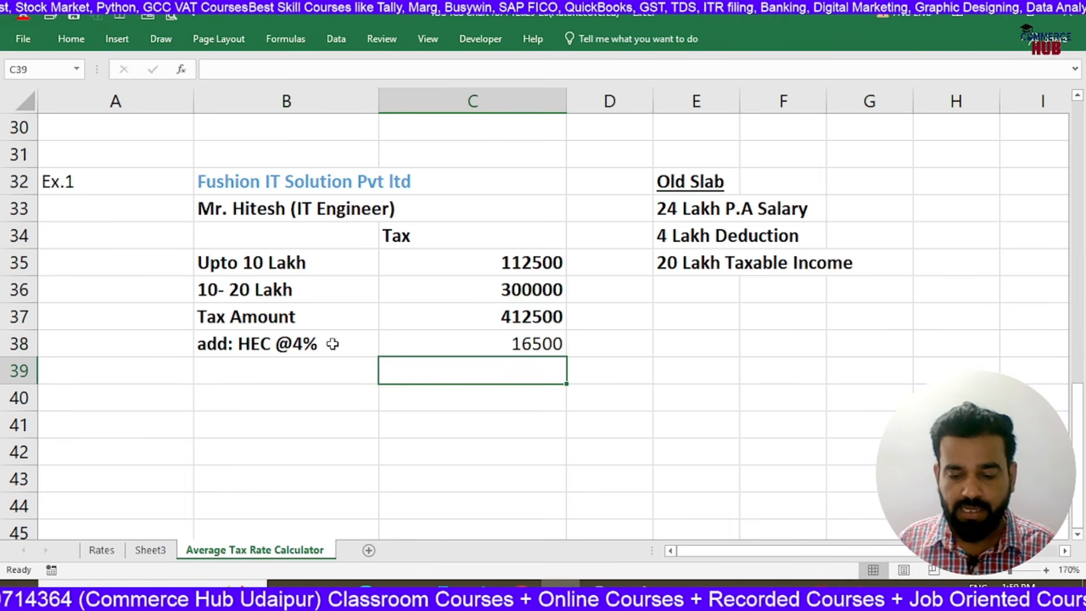
Add the tax amount and cess in C39 with =SUM(C37:C38) and make the cess amount in C38 bold
type("=sum(")
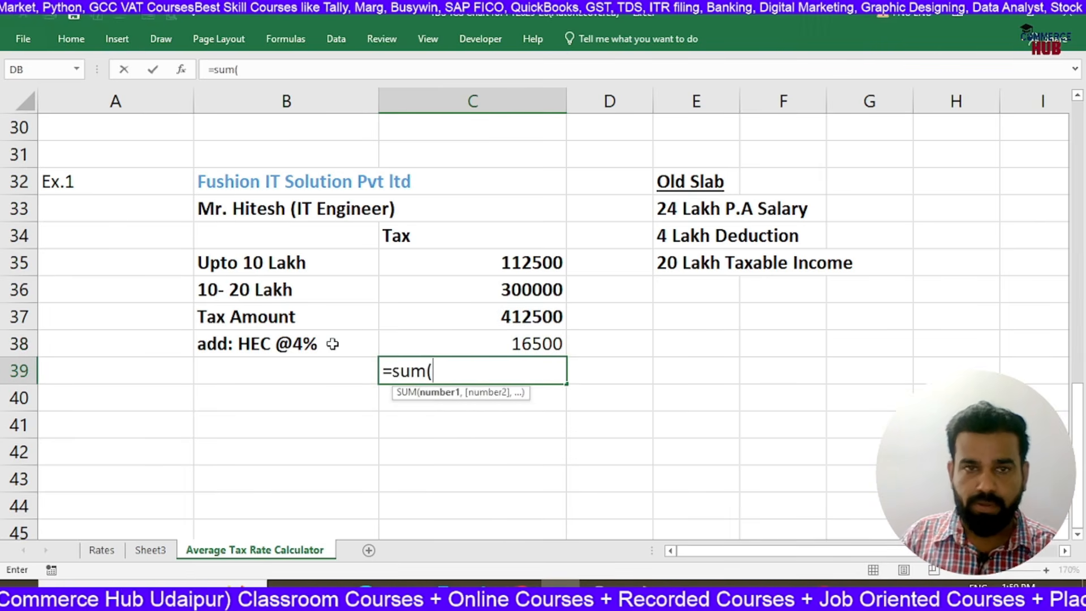
left_click_drag(480, 313, 491, 338)
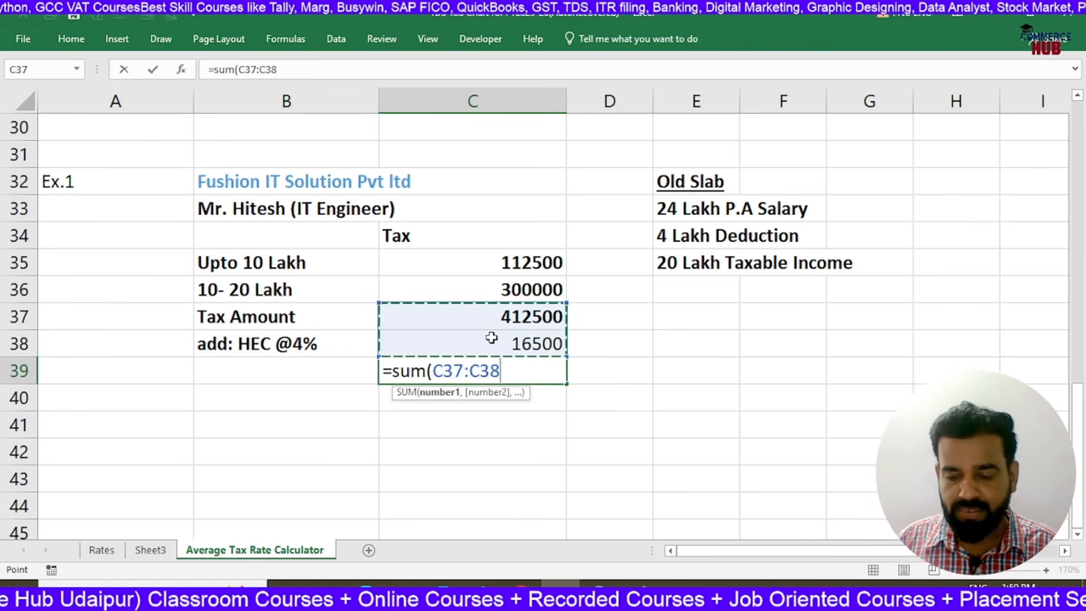
key("Return")
key("Up")
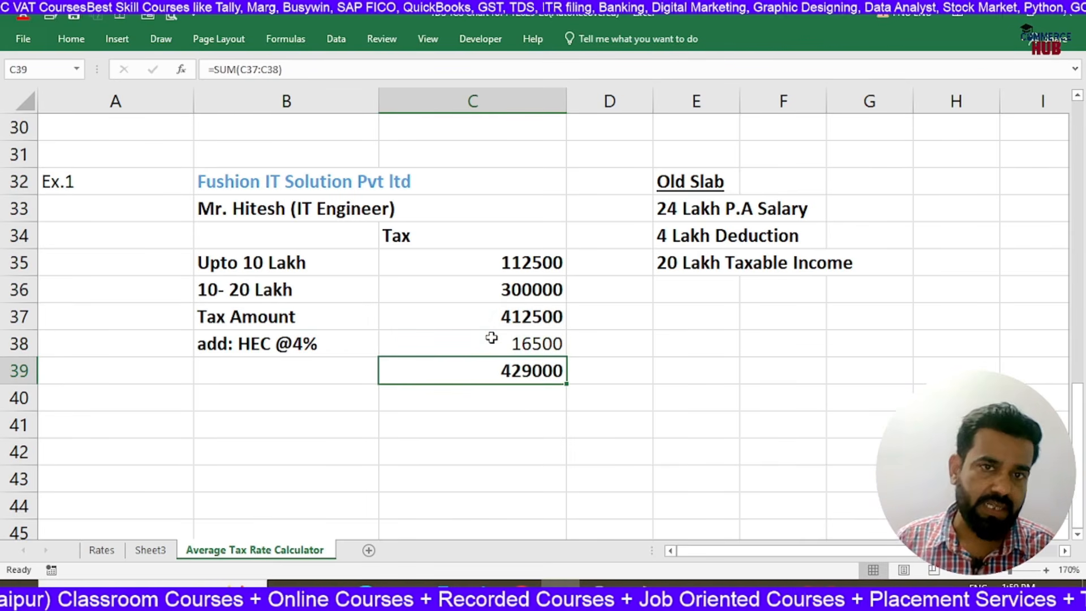
left_click(492, 338)
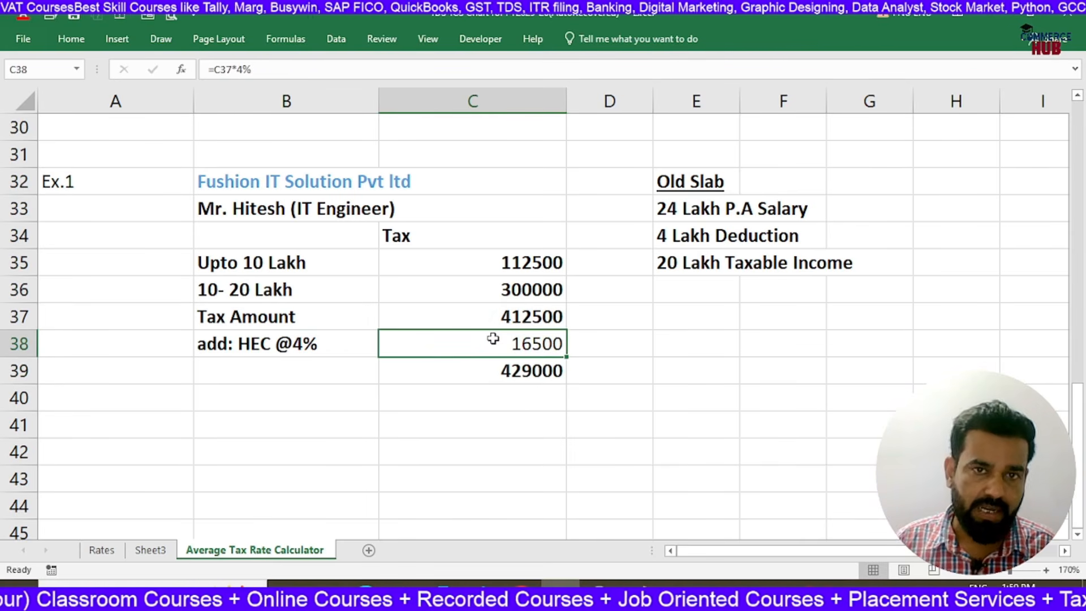
Highlight the total tax in cell C39 with a yellow fill
left_click(482, 378)
left_click(71, 39)
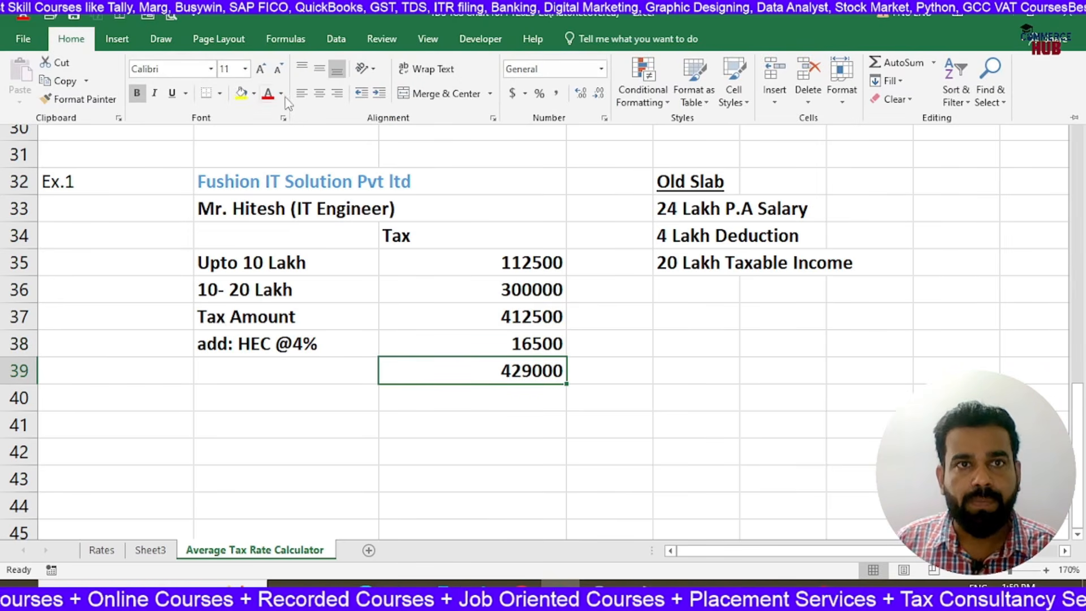
left_click(241, 92)
Label the highlighted total row "Estimated Tax" in cell B39
left_click(204, 371)
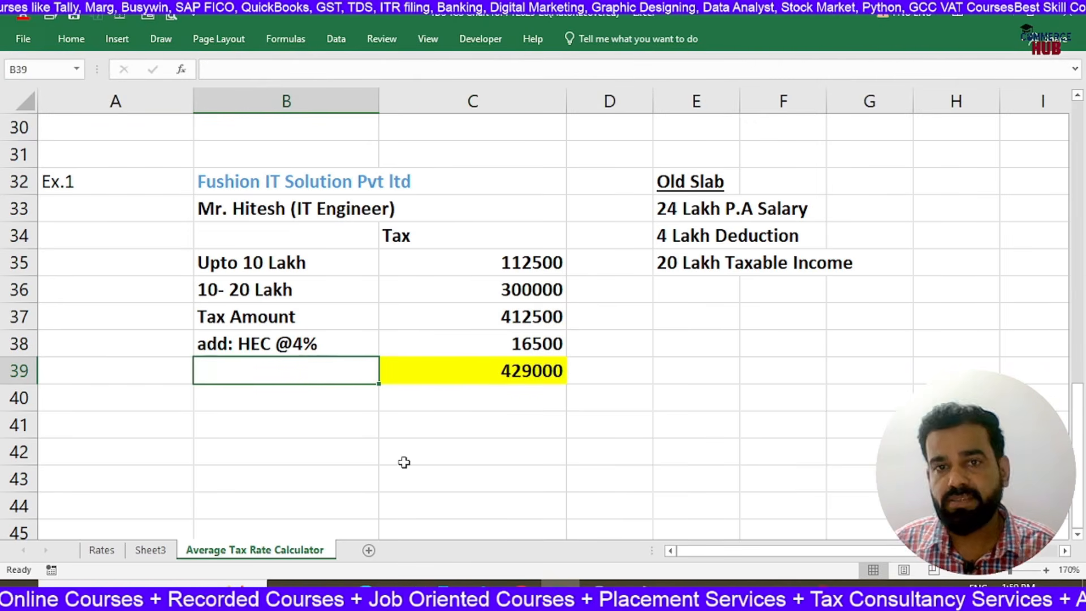
type("Estimated Tax")
key("Return")
Append "(Estimated)" to the "20 Lakh Taxable Income" text in cell E35
key("Up")
key("Up")
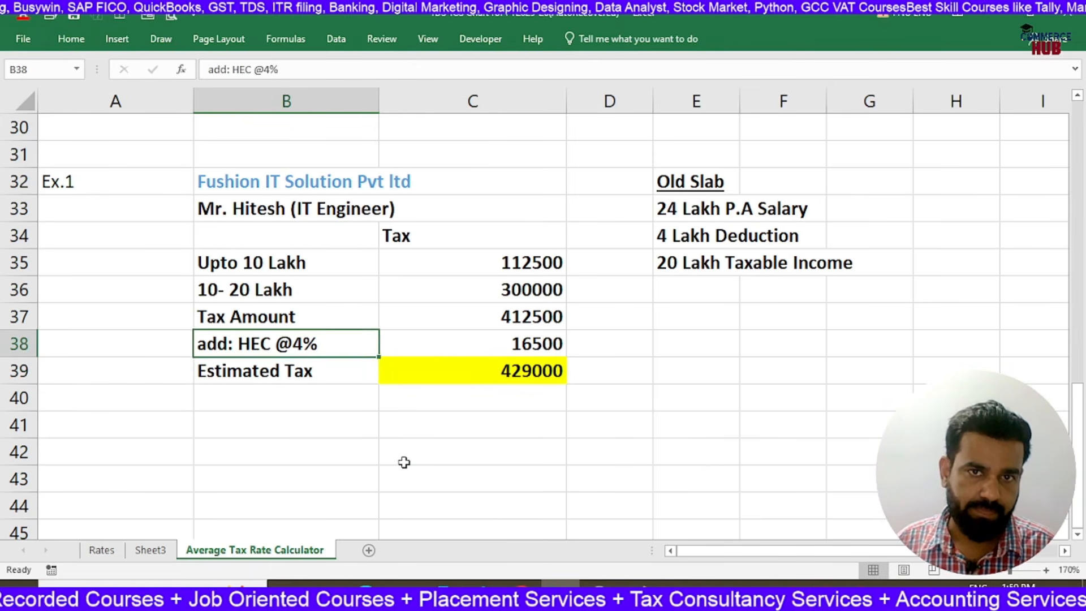
key("Right")
key("Right")
key("Right")
key("Up")
key("Up")
key("Up")
key("F2")
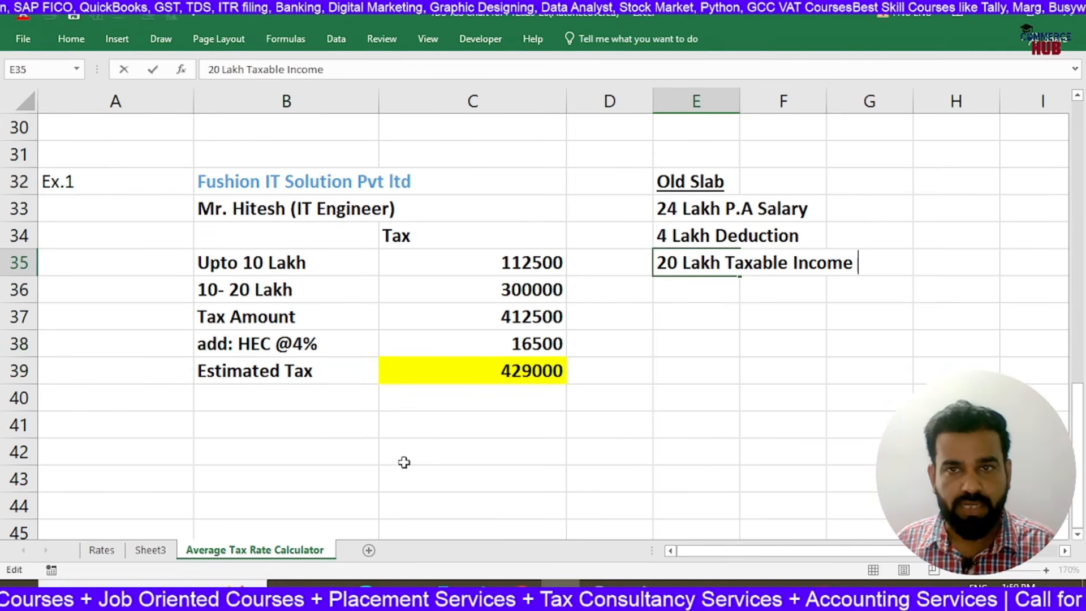
type("(Esti")
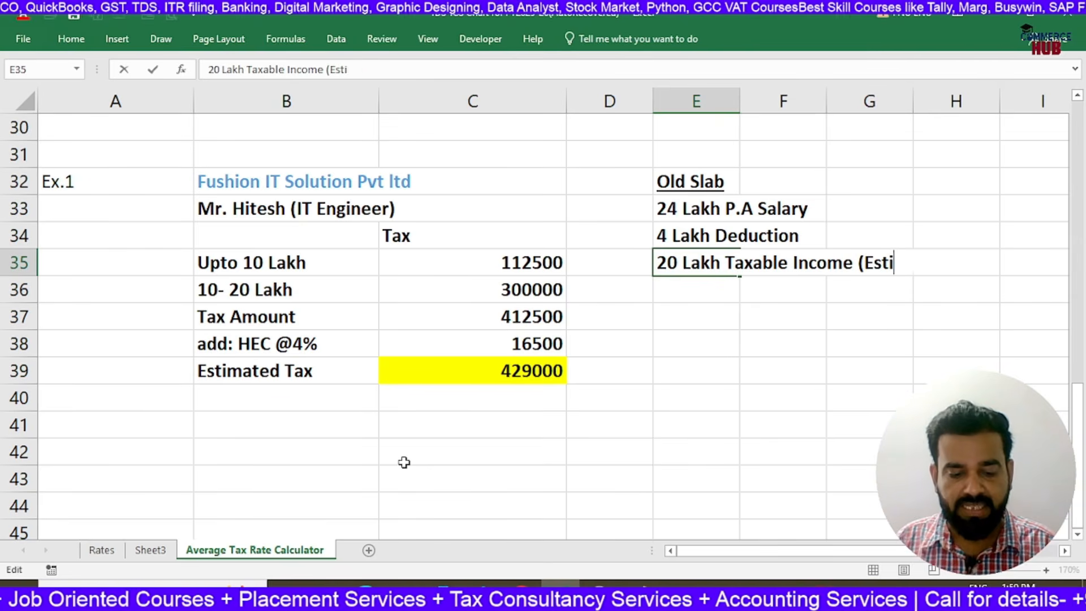
type("mated)")
key("Return")
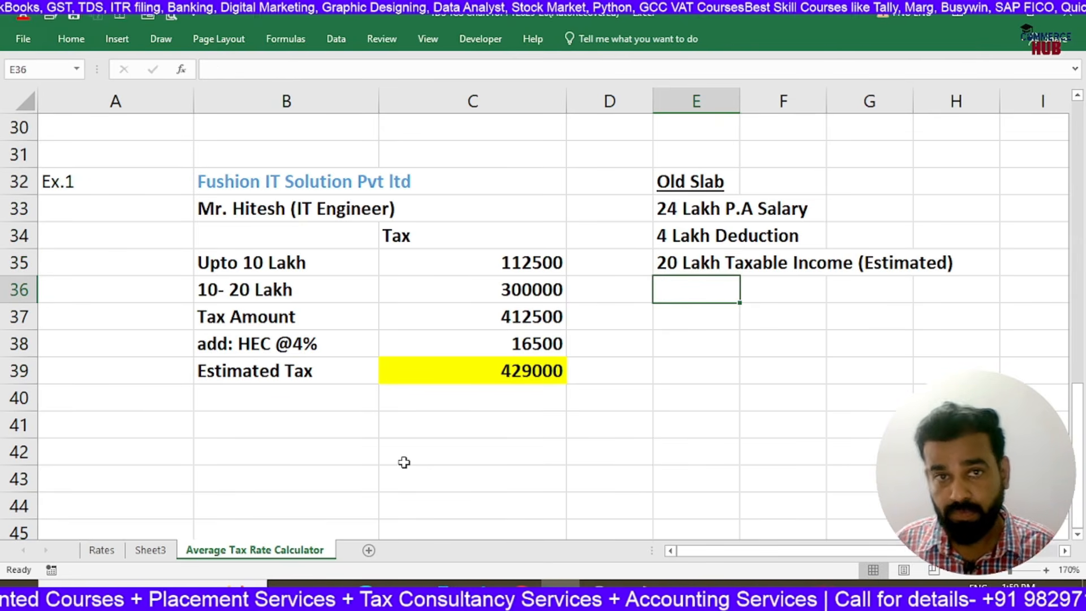
key("Down")
key("Down")
key("Down")
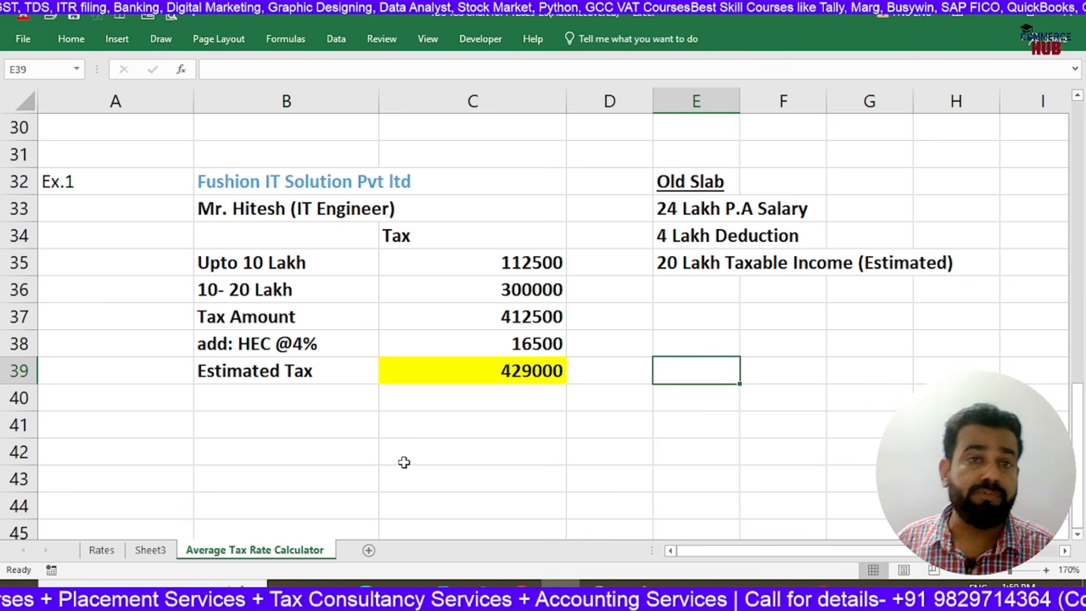
left_click(213, 187)
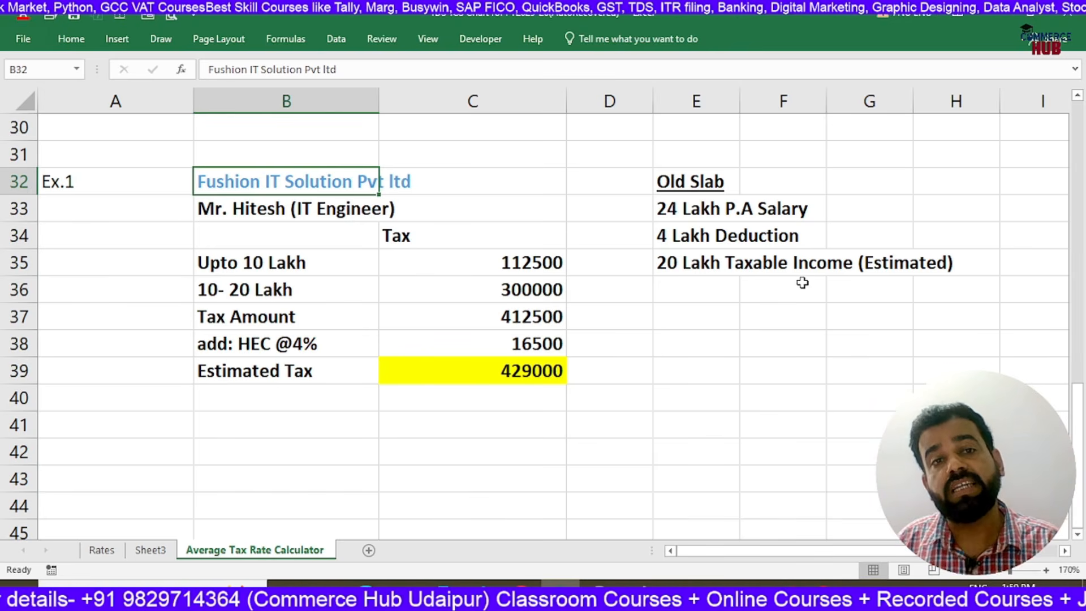
left_click(340, 207)
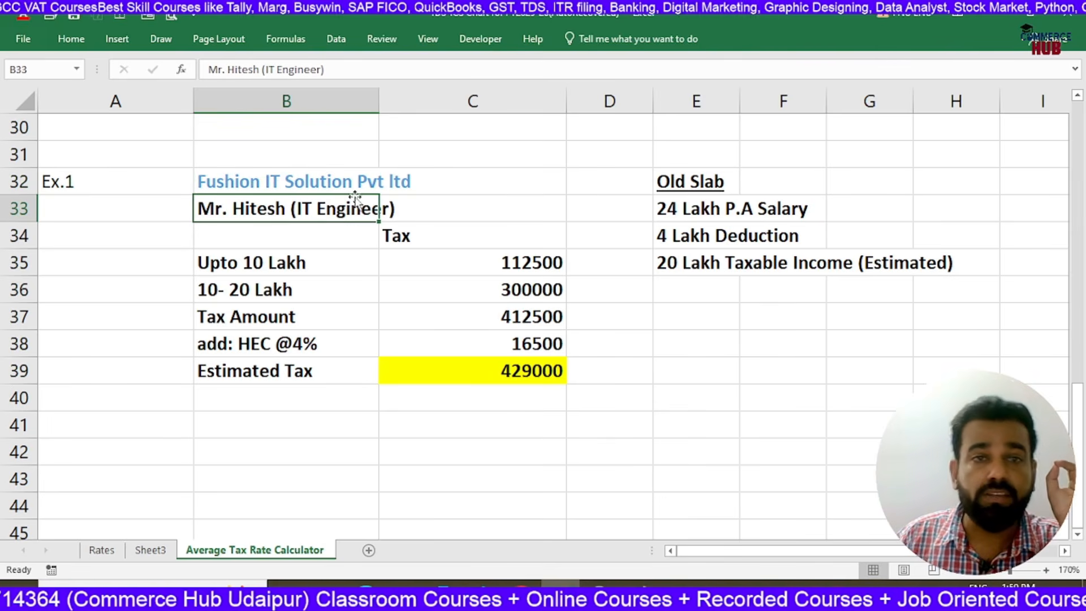
left_click(361, 187)
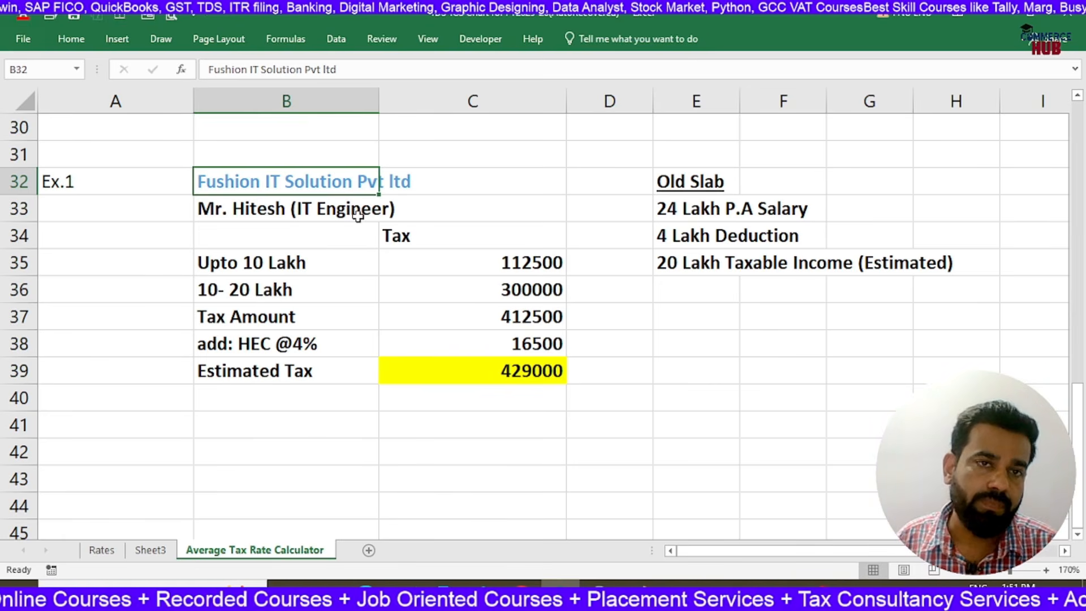
Write the formula text "Average Tax Rate = Estimated Tax Liability / Estimated Income *100" in cell B41
key("Down")
key("Down")
key("Down")
key("Down")
key("Down")
key("Down")
key("Down")
key("Down")
key("Down")
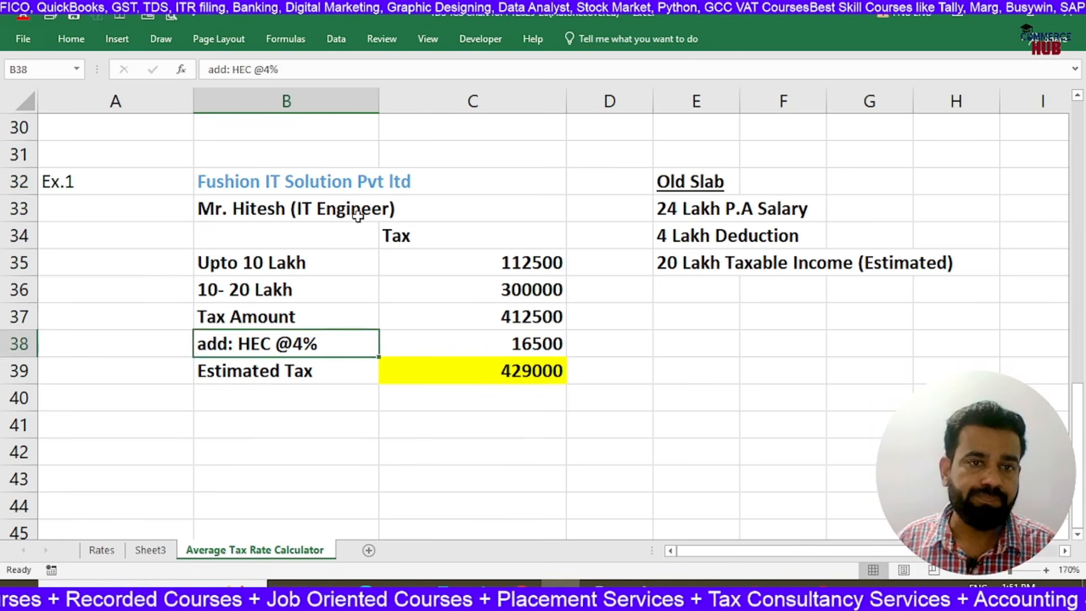
type("Average ")
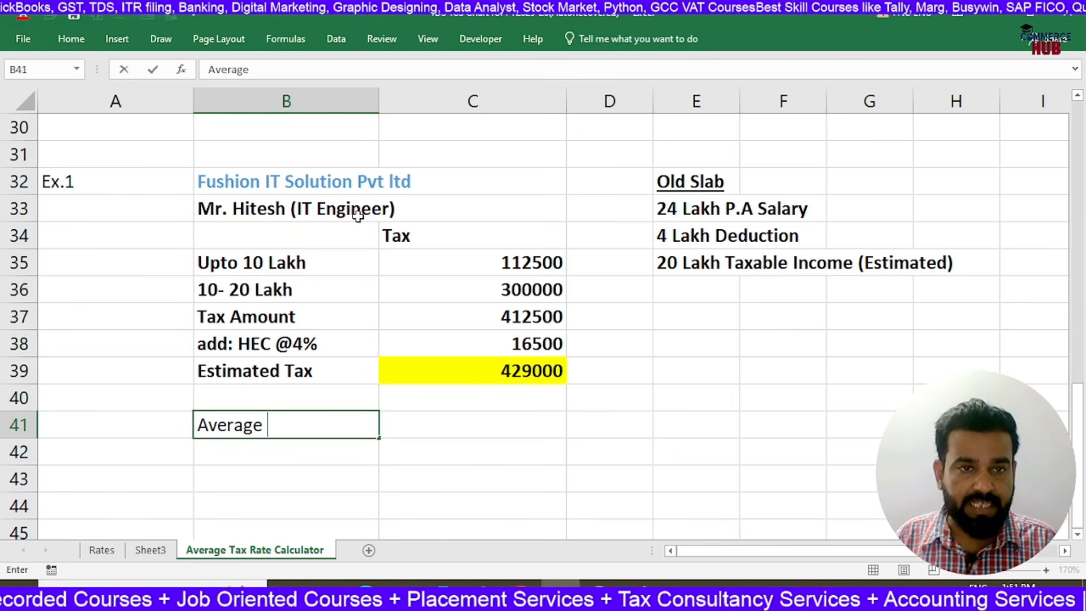
type("Tax Rate ")
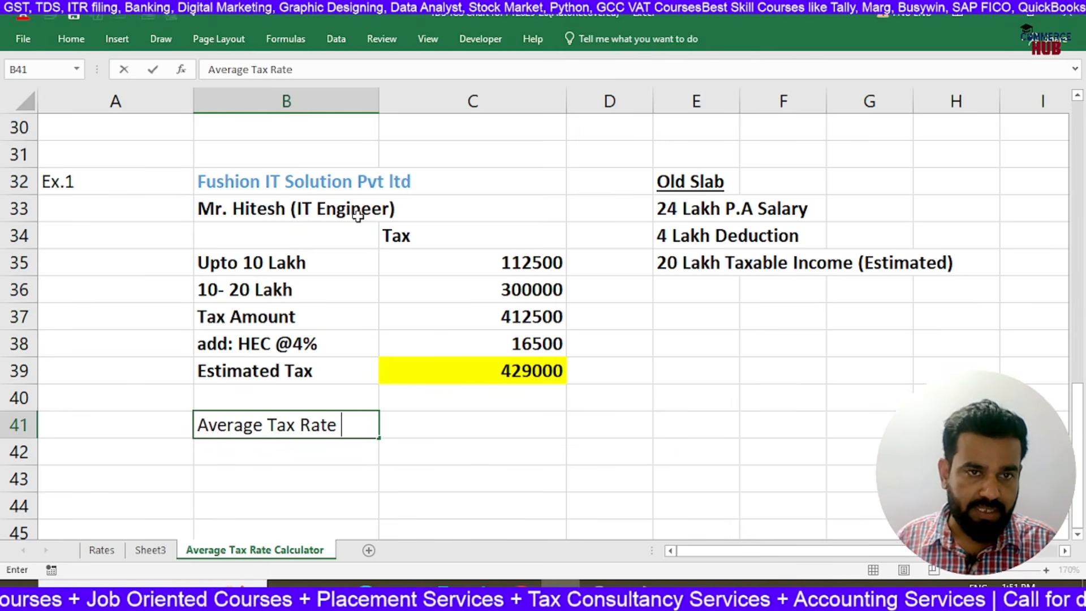
type("= ")
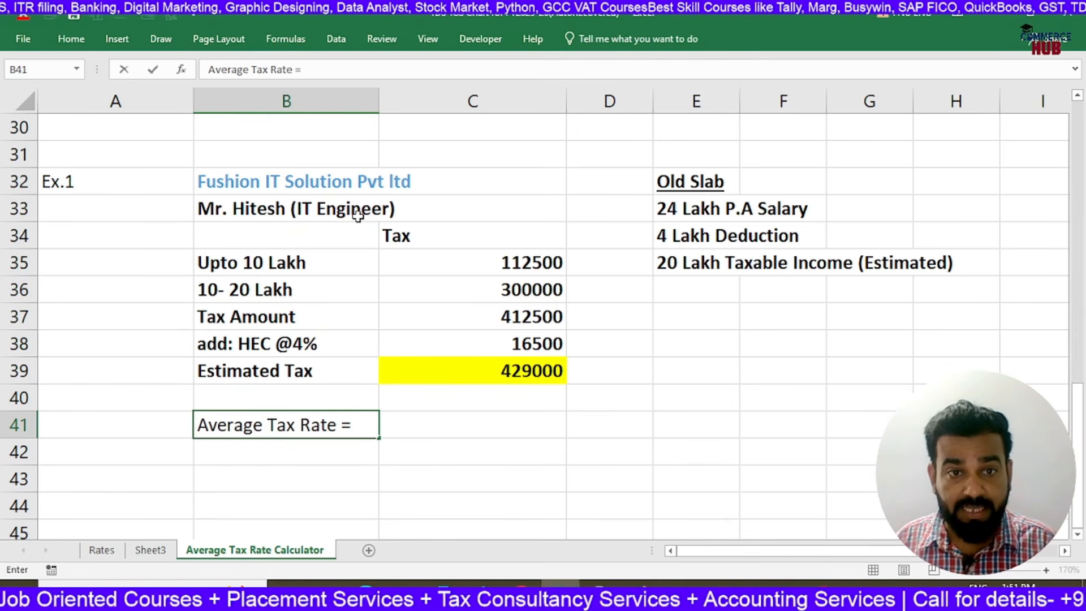
type("Esti")
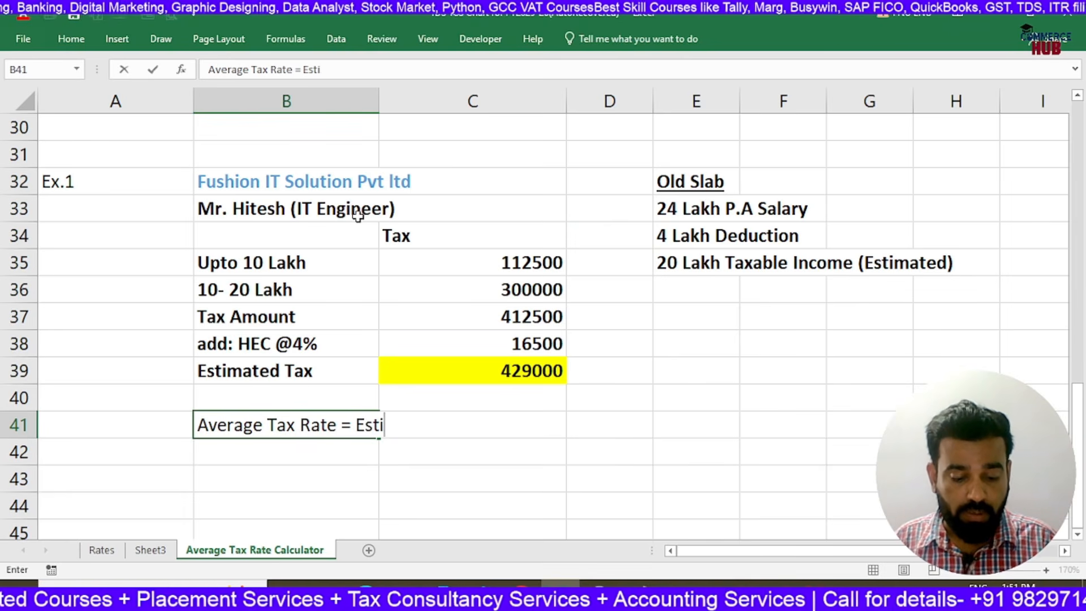
type("mated Tax Liability / ")
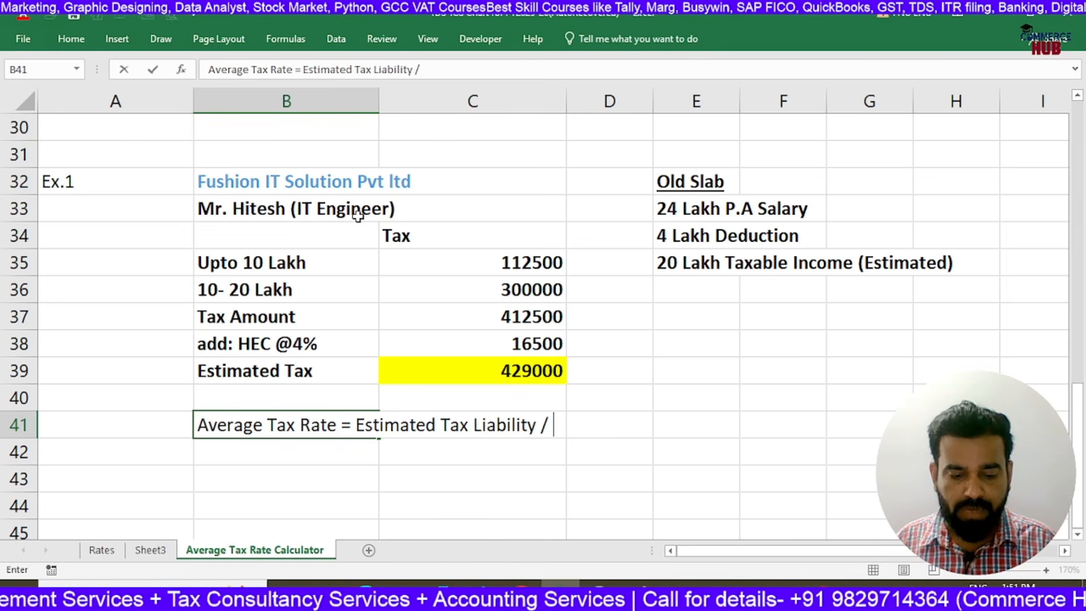
type("Estimated ")
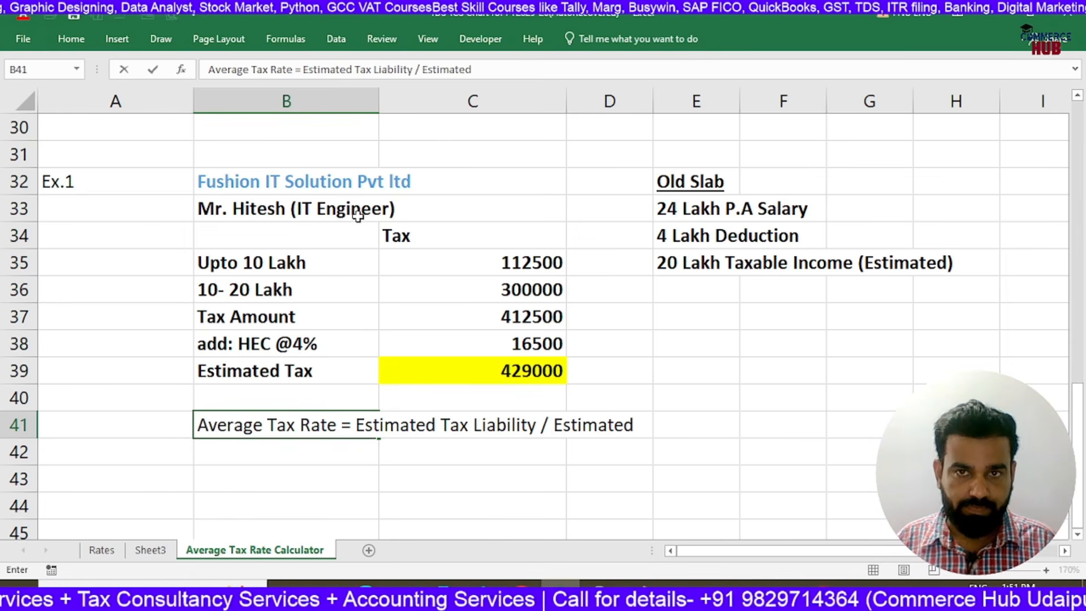
type("I")
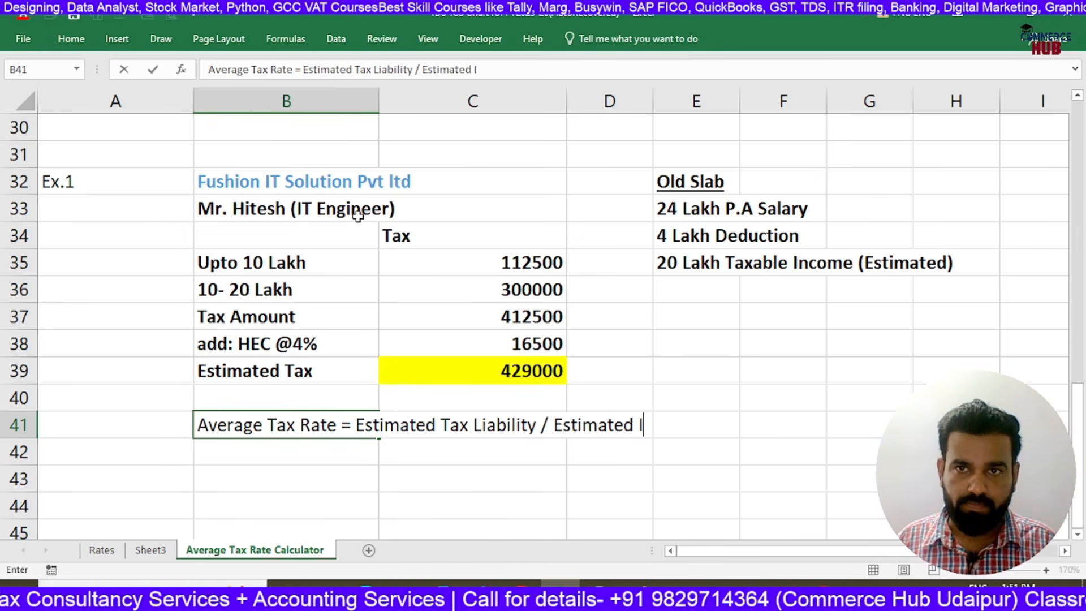
type("ncome ")
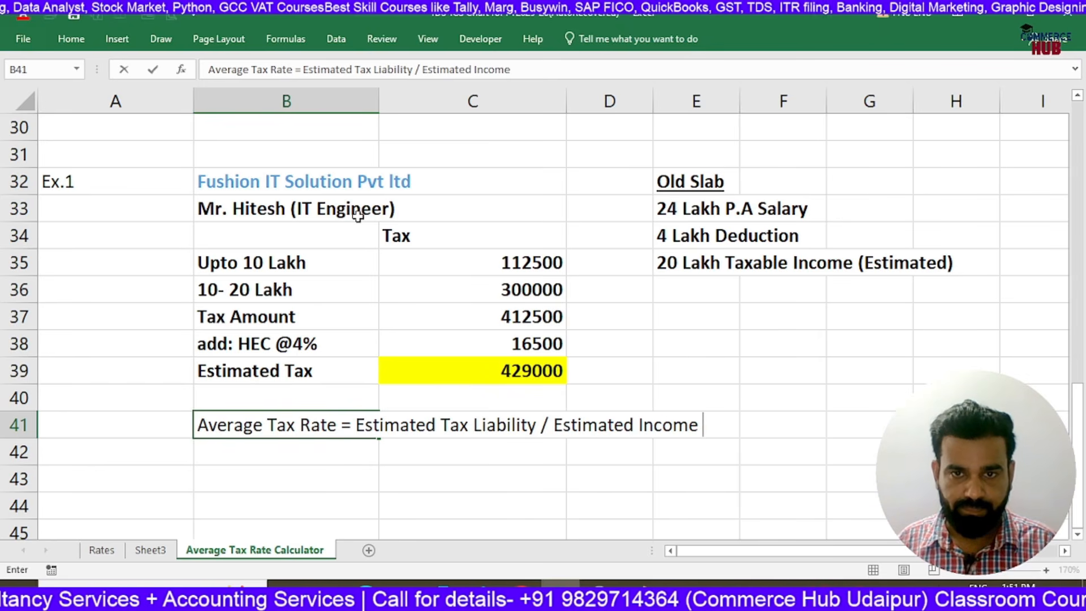
type("*100")
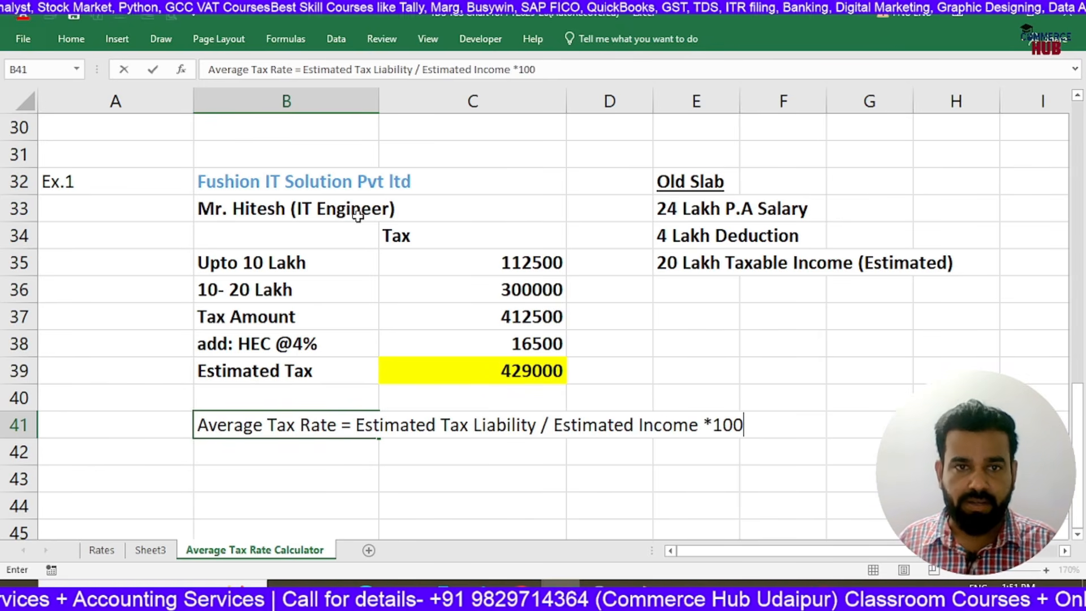
key("Return")
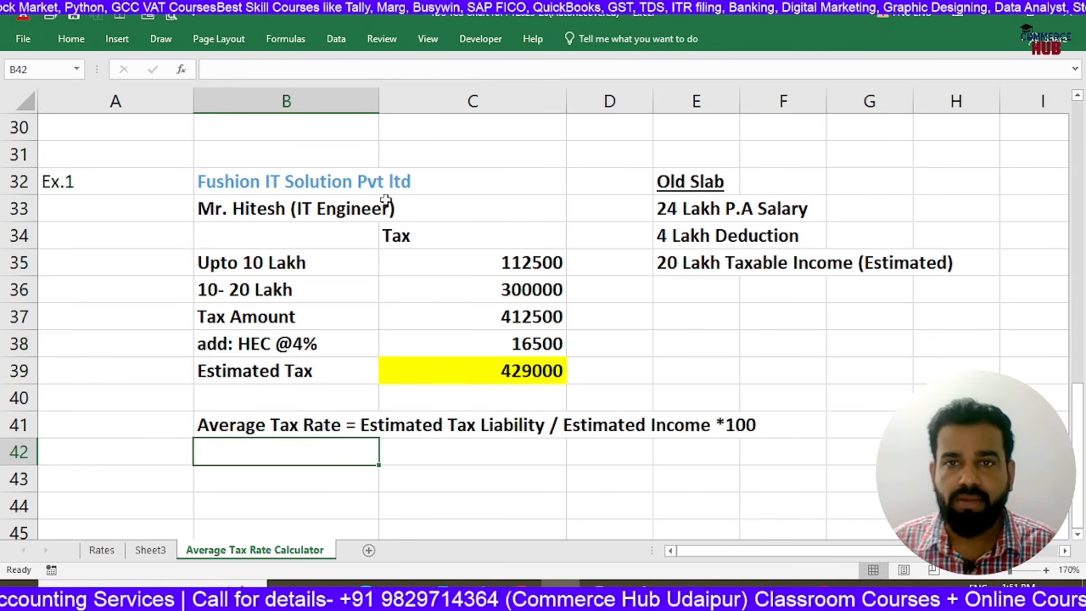
Calculate the average tax rate in cell E39 with the formula =C39/2000000*100
left_click(678, 345)
left_click(696, 366)
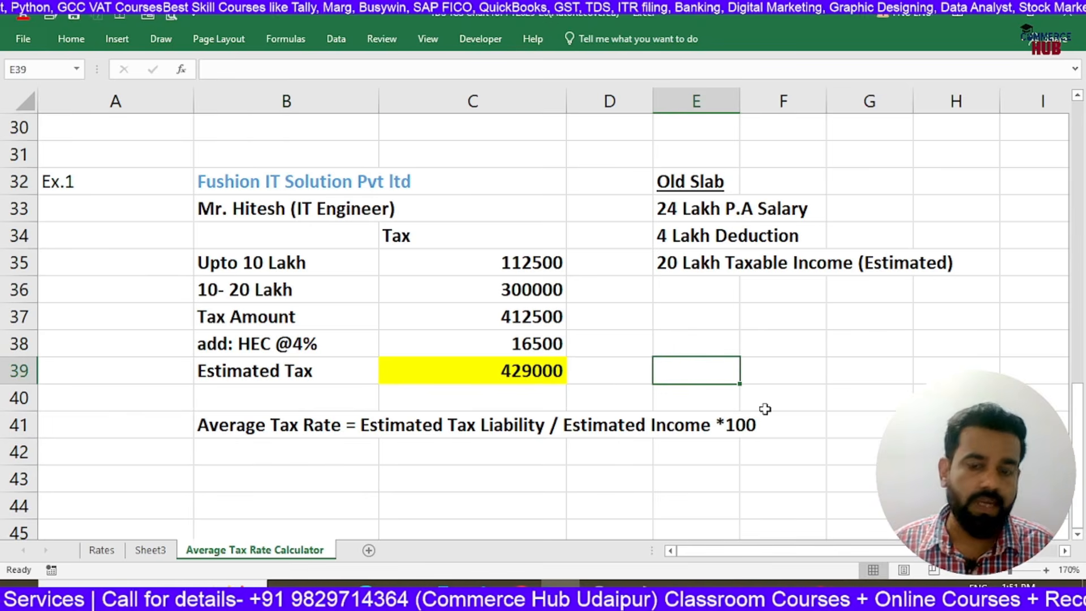
type("=")
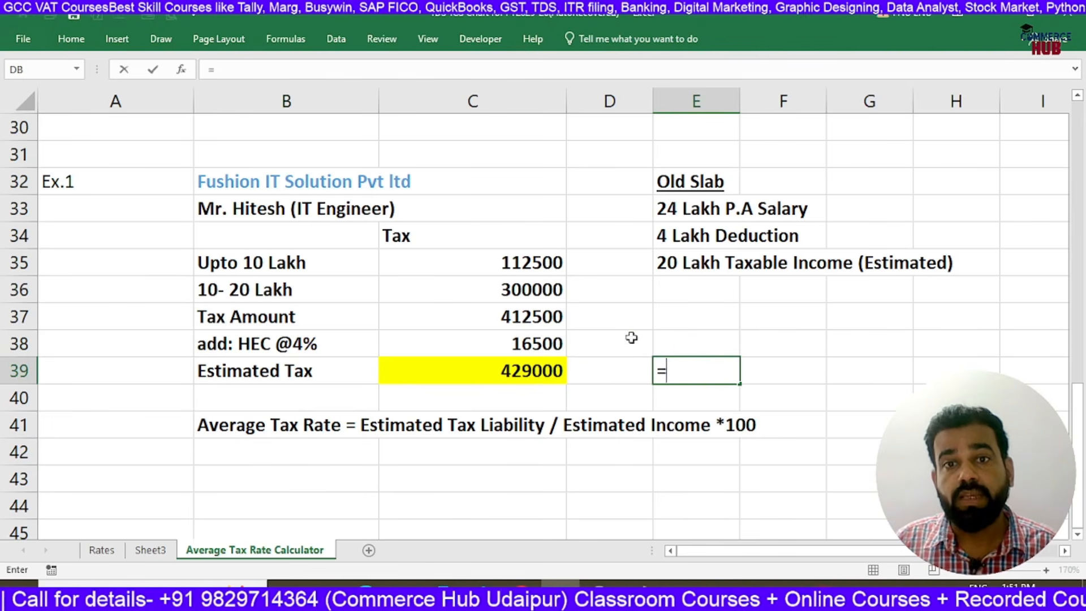
left_click(530, 372)
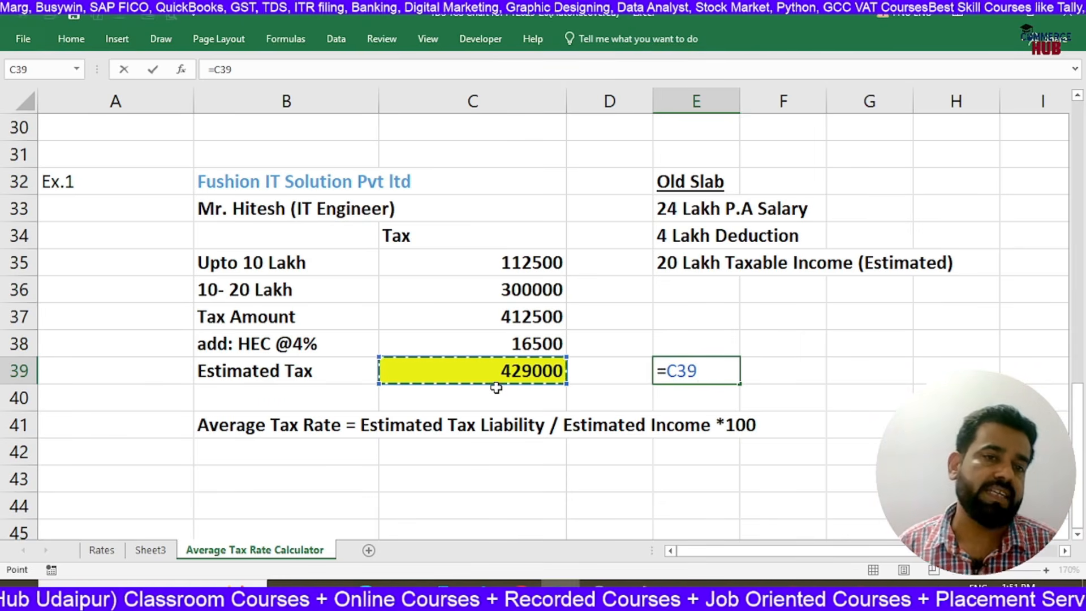
type("/")
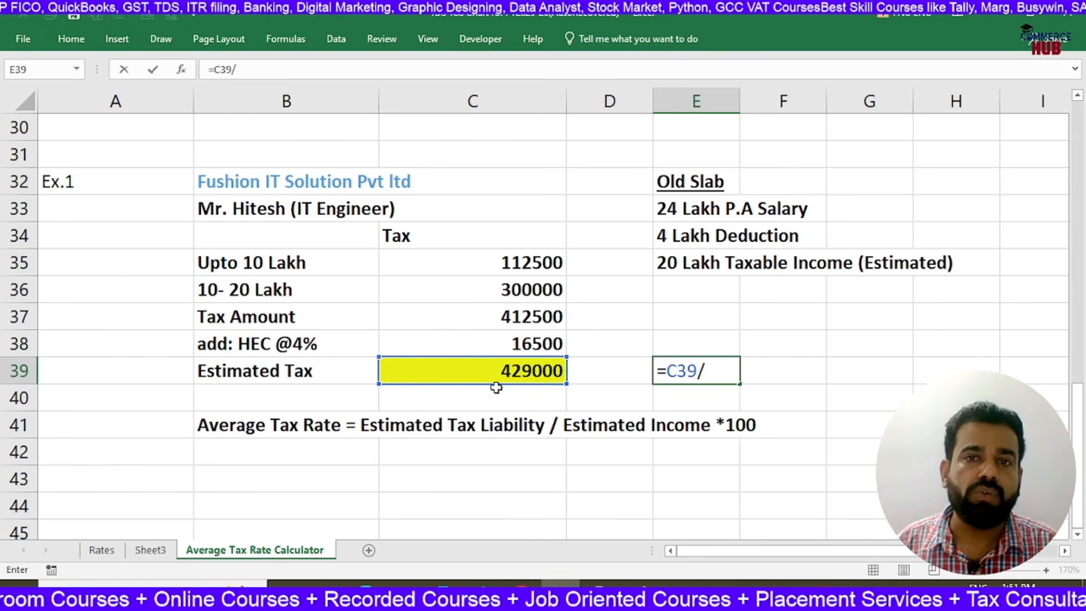
type("2000000")
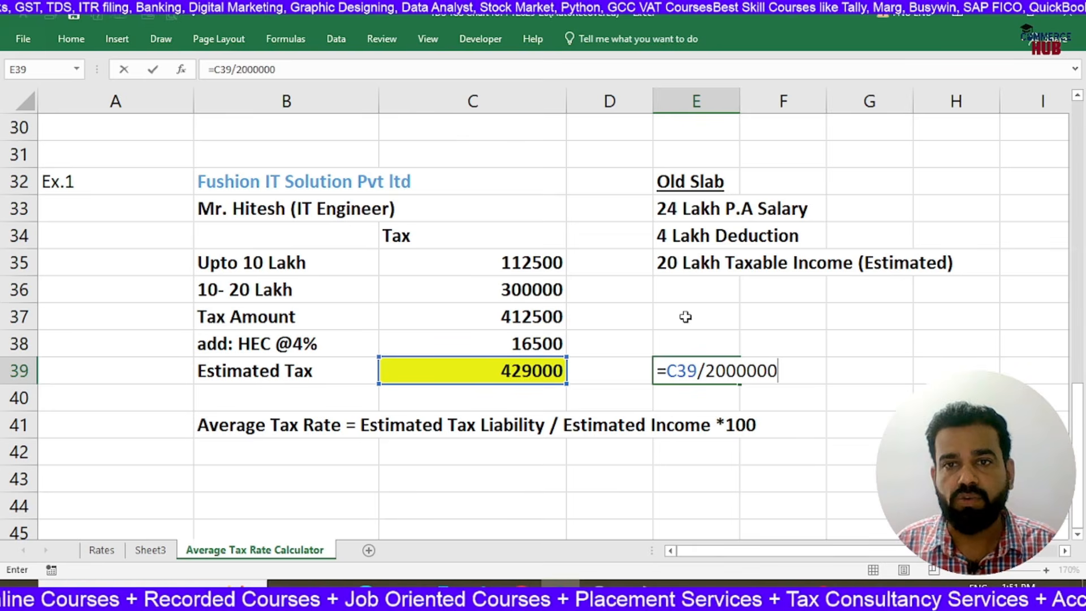
type("*100")
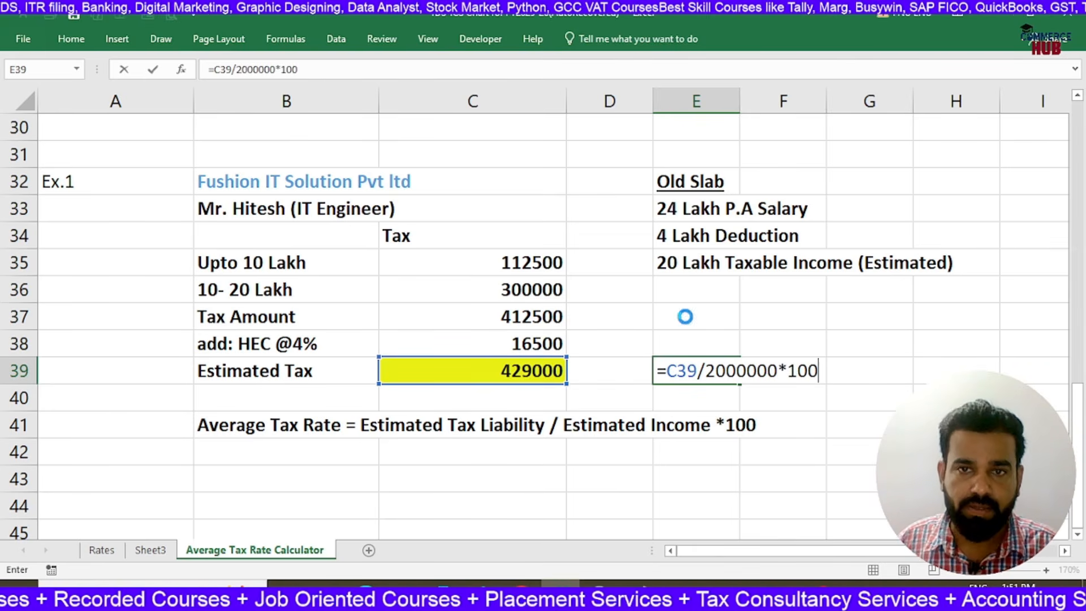
key("Return")
key("Up")
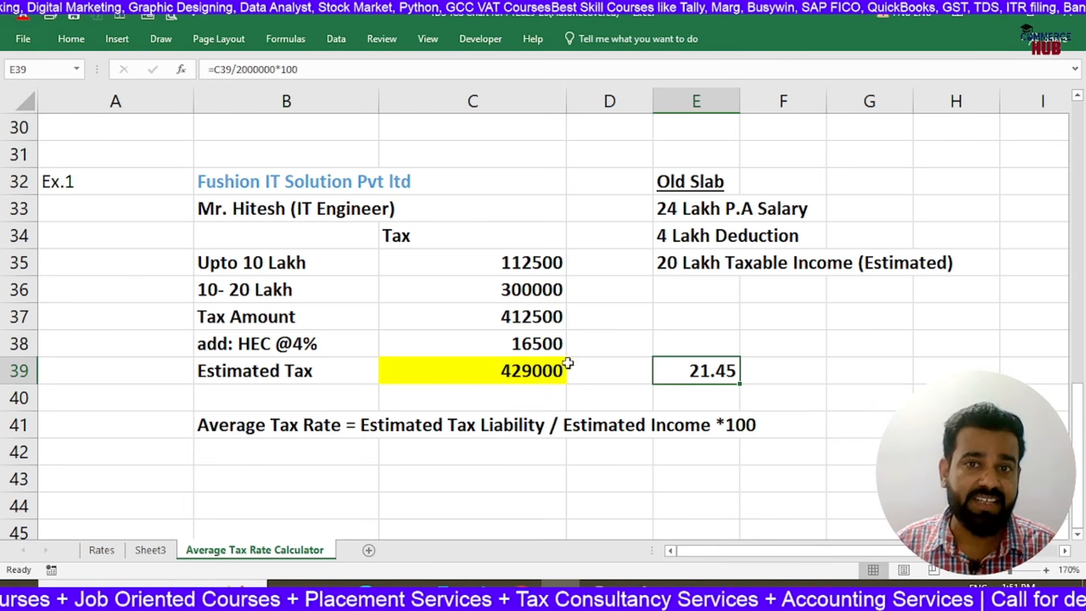
Label the calculated rate "Average Tax Rate" in cell E38
left_click(664, 343)
type("Av")
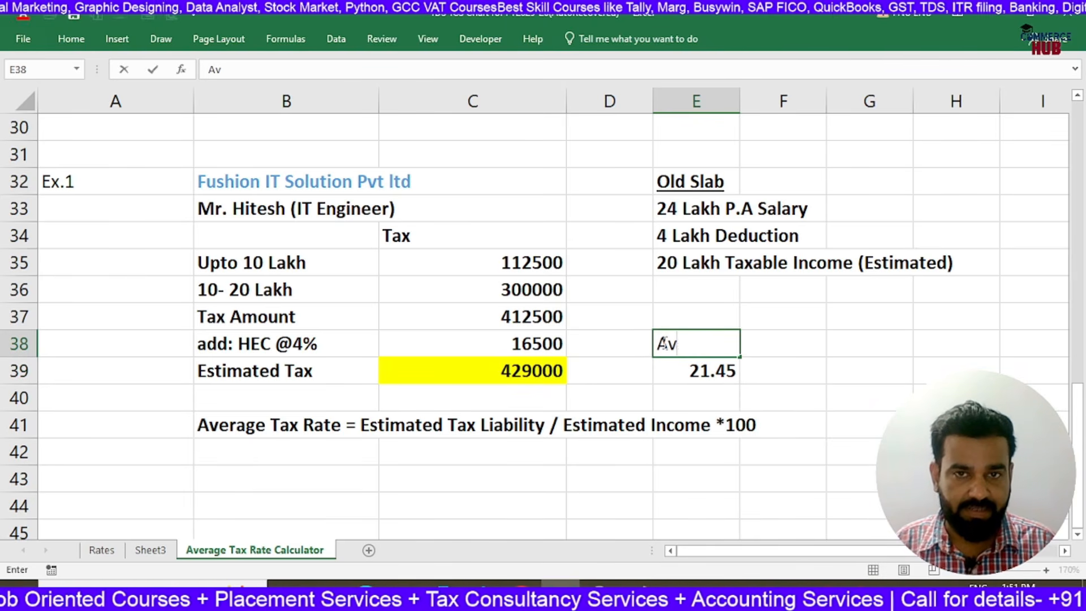
type("erage Tax Rate")
key("Return")
Highlight the average tax rate value in cell E39 with a yellow fill
left_click(663, 342)
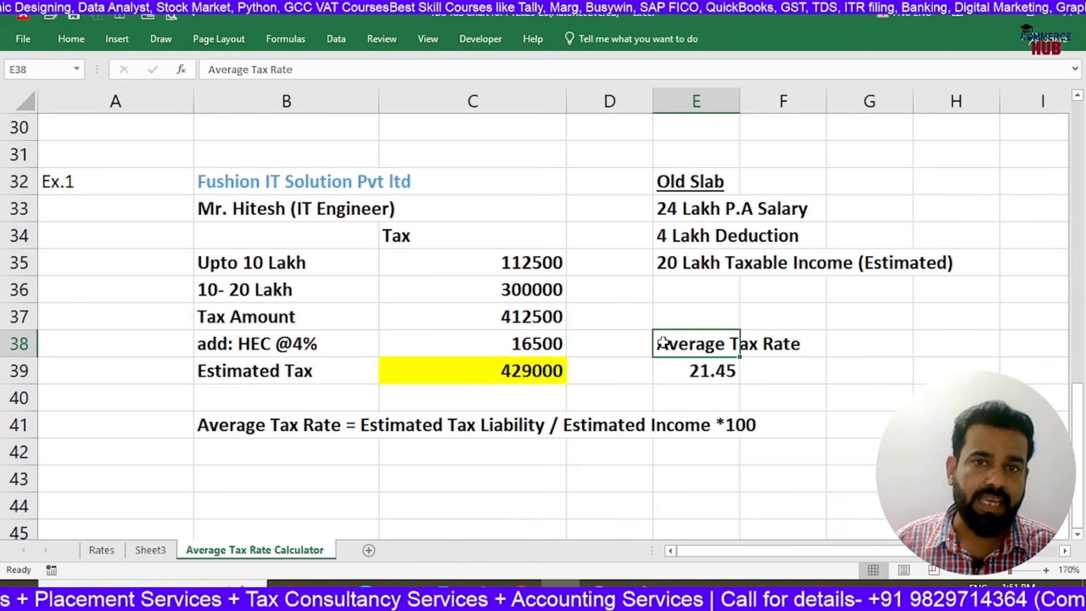
left_click(659, 370)
left_click(71, 39)
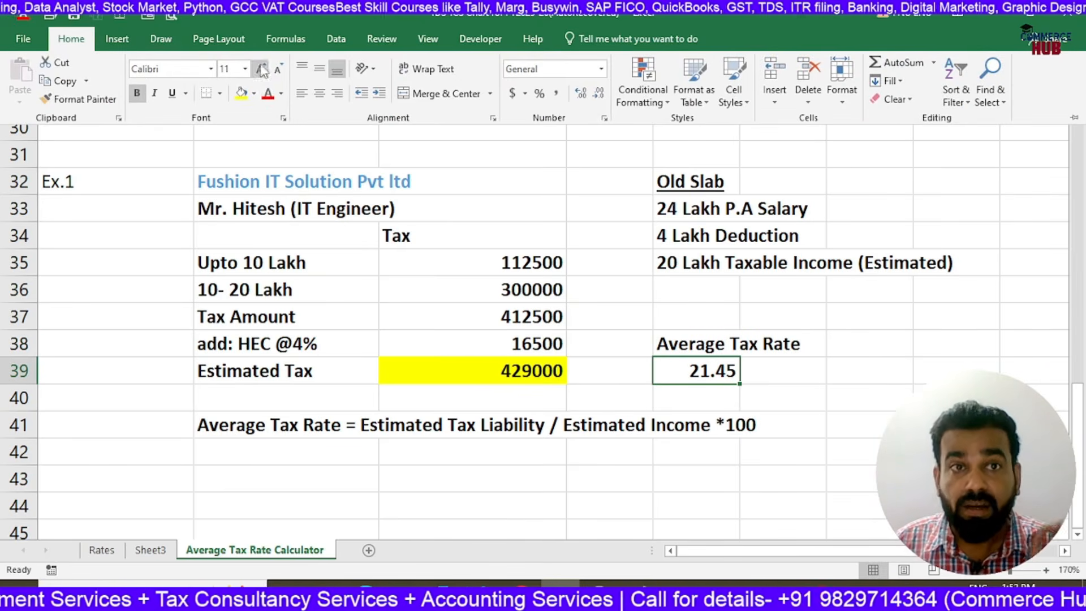
left_click(241, 92)
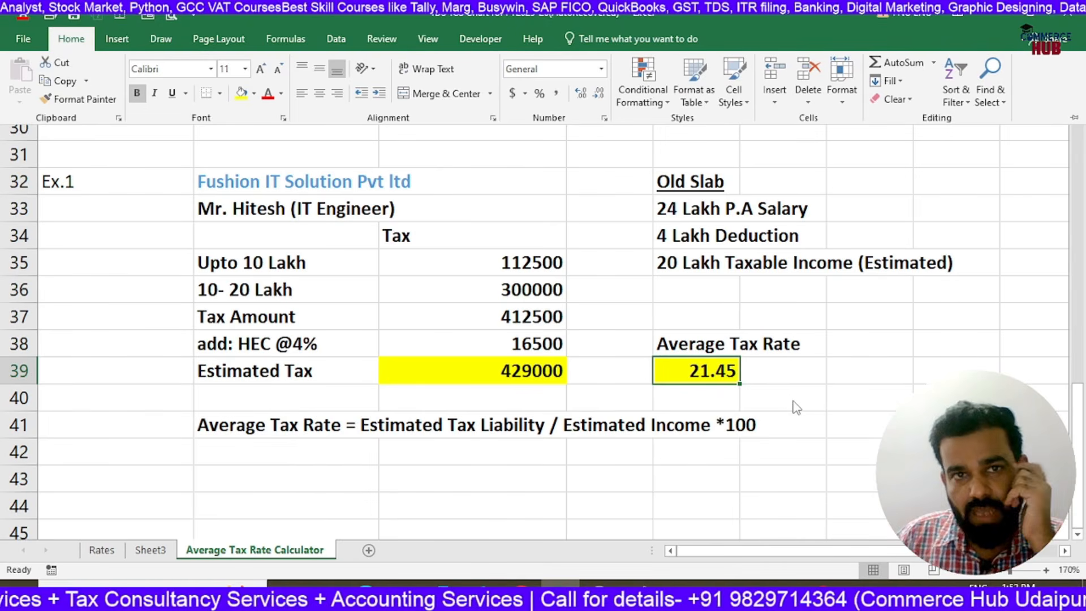
Review the example's company, employee and annual salary cells together with the average tax rate in E39
left_click(601, 237)
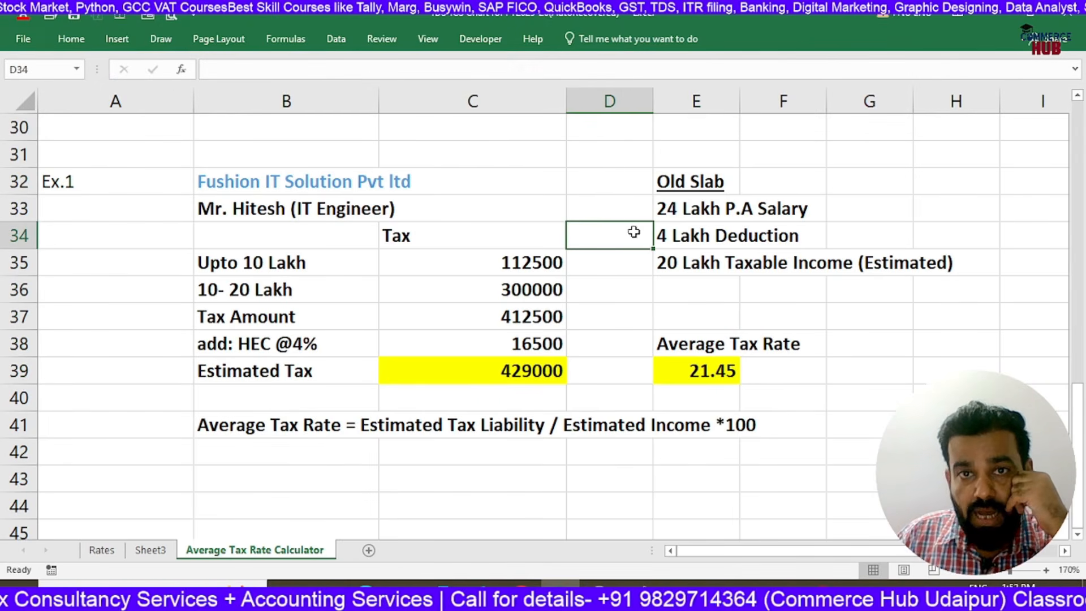
left_click(702, 366)
left_click(276, 182)
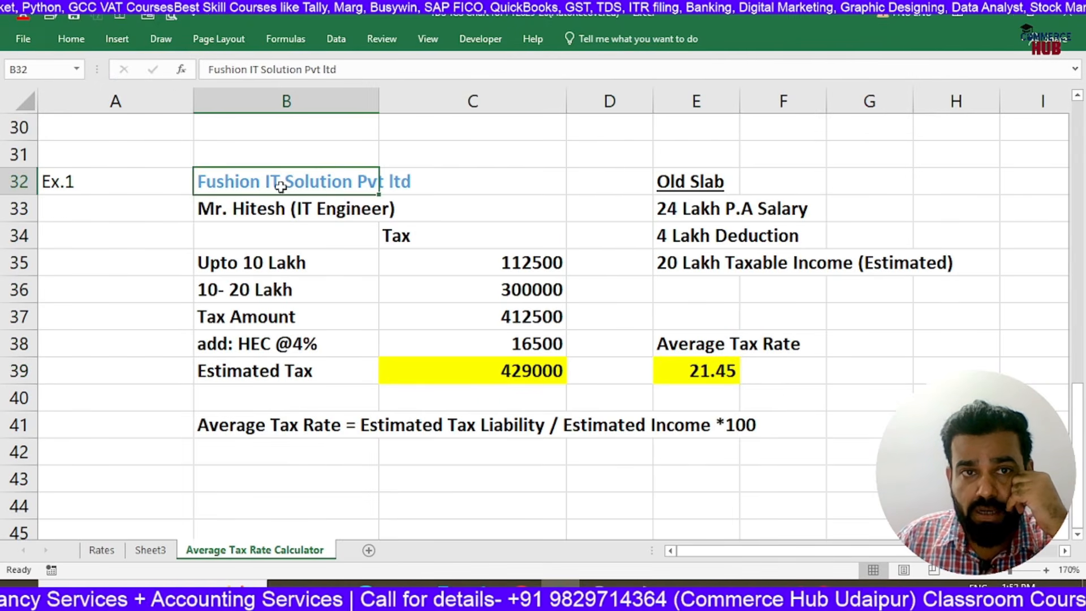
left_click(252, 208)
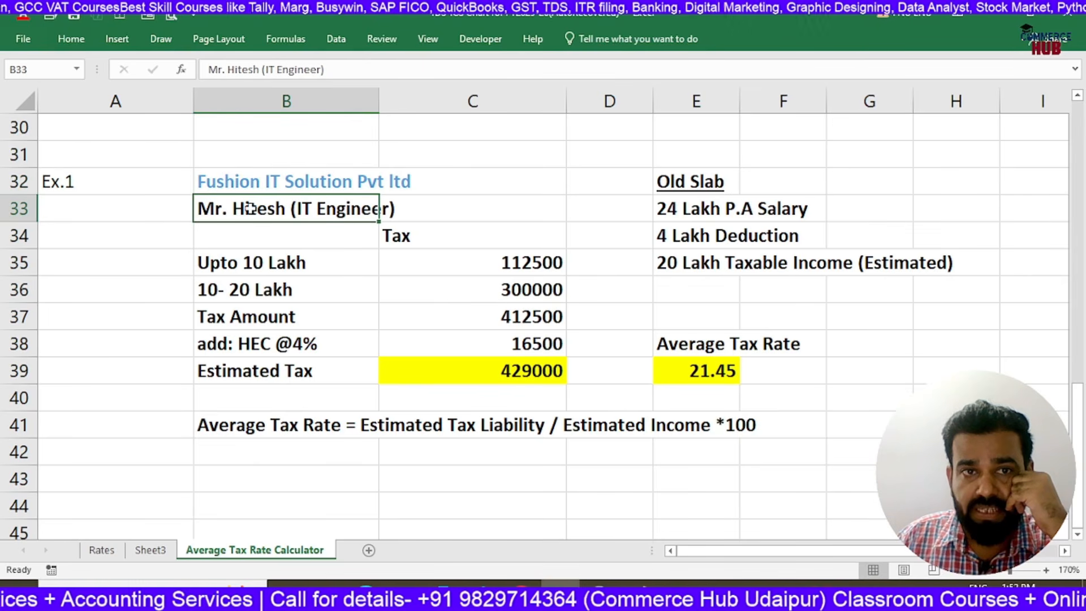
left_click(673, 378)
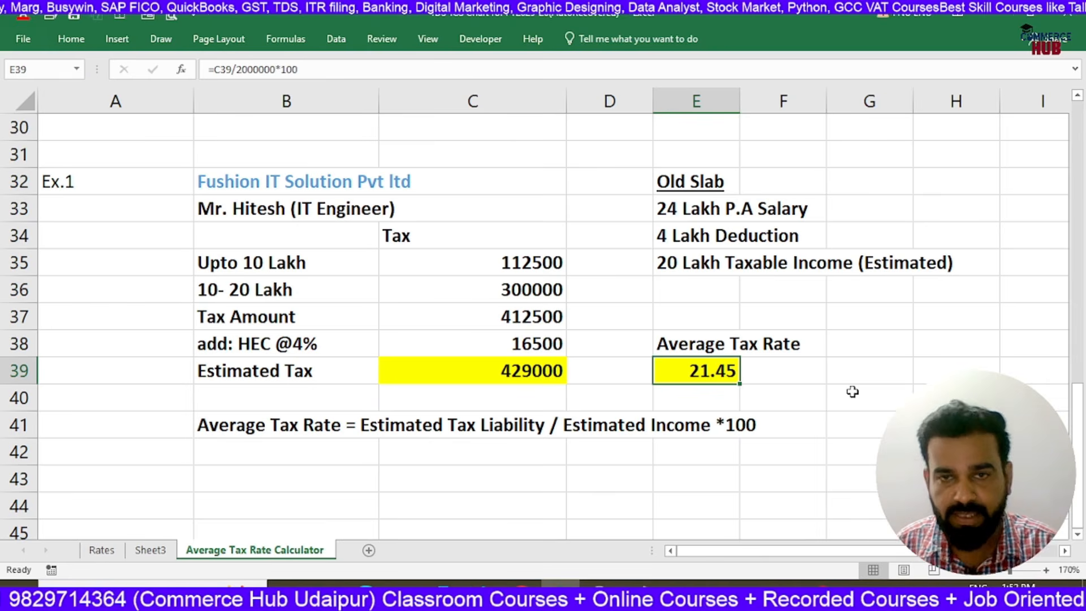
left_click(659, 209)
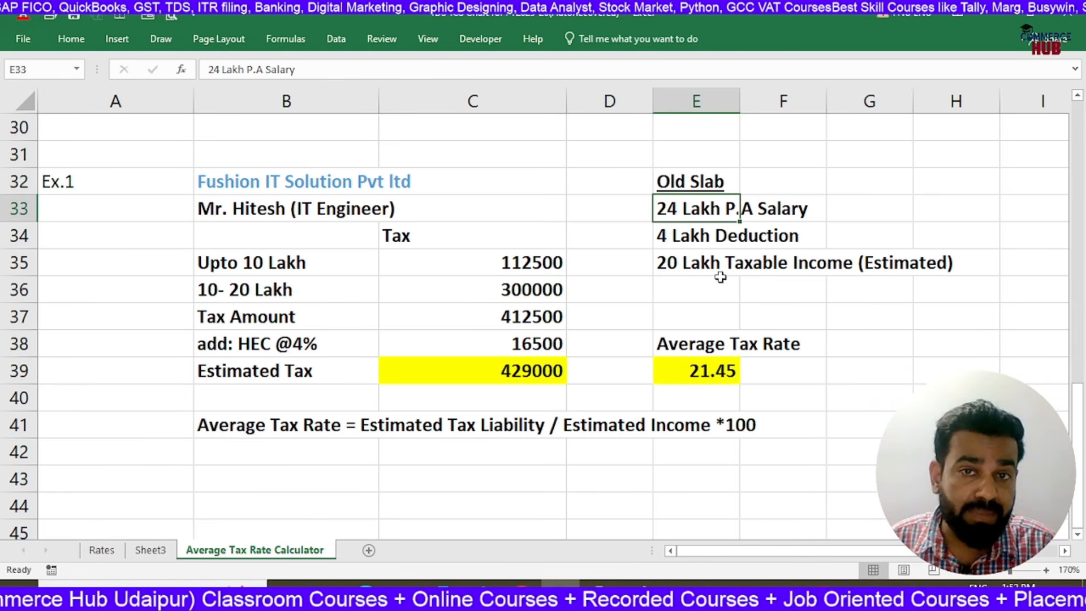
left_click(278, 214)
left_click(692, 373)
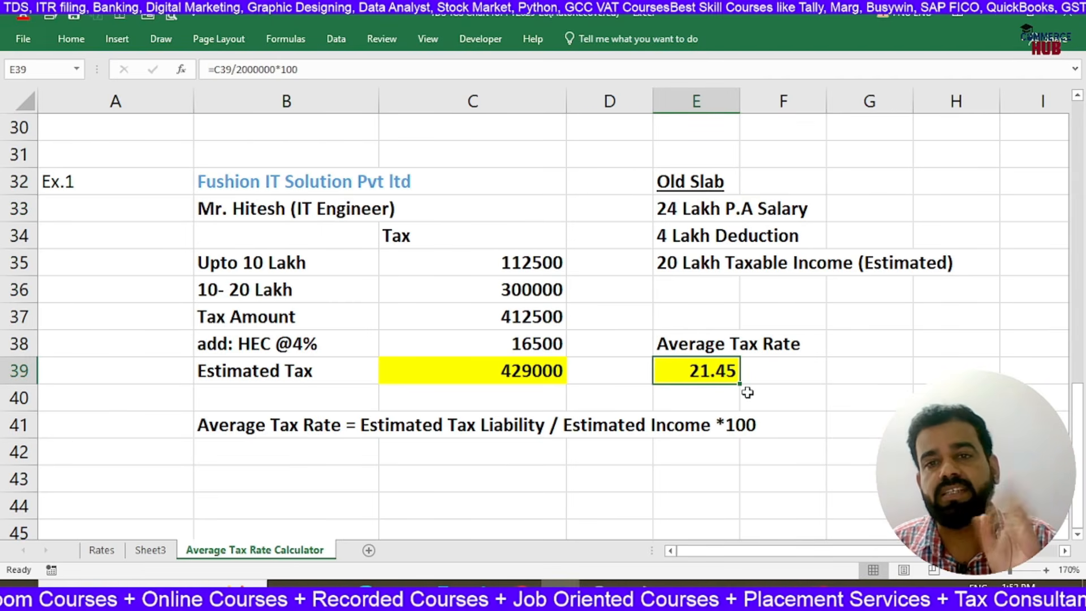
Add a "Gross Salary" label in cell B43 with the amount 200000 in C43
scroll(748, 392, "down", 1)
left_click(362, 401)
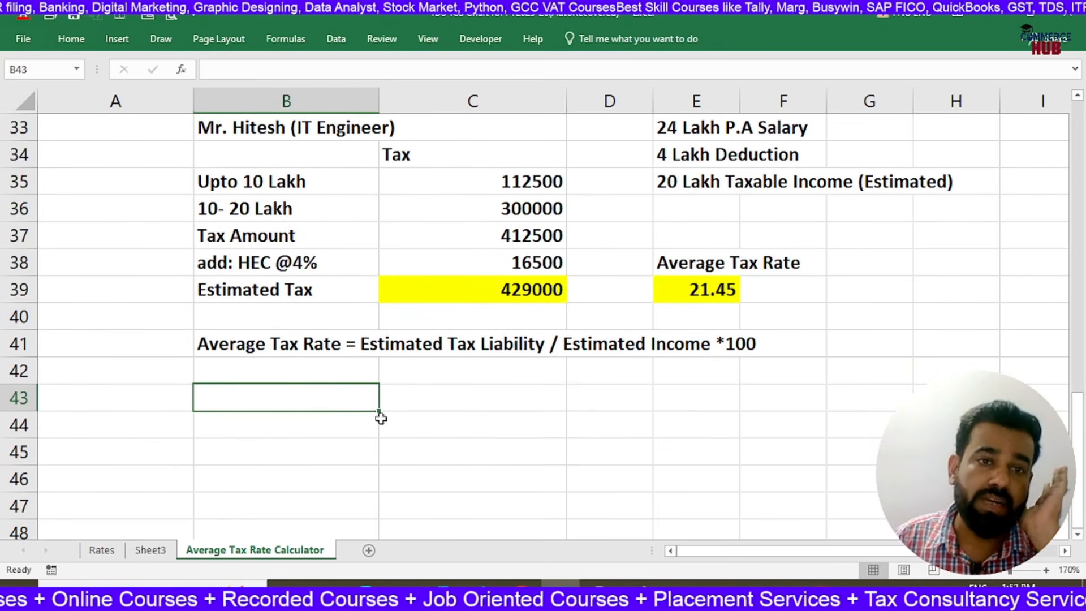
type("Gross Saal")
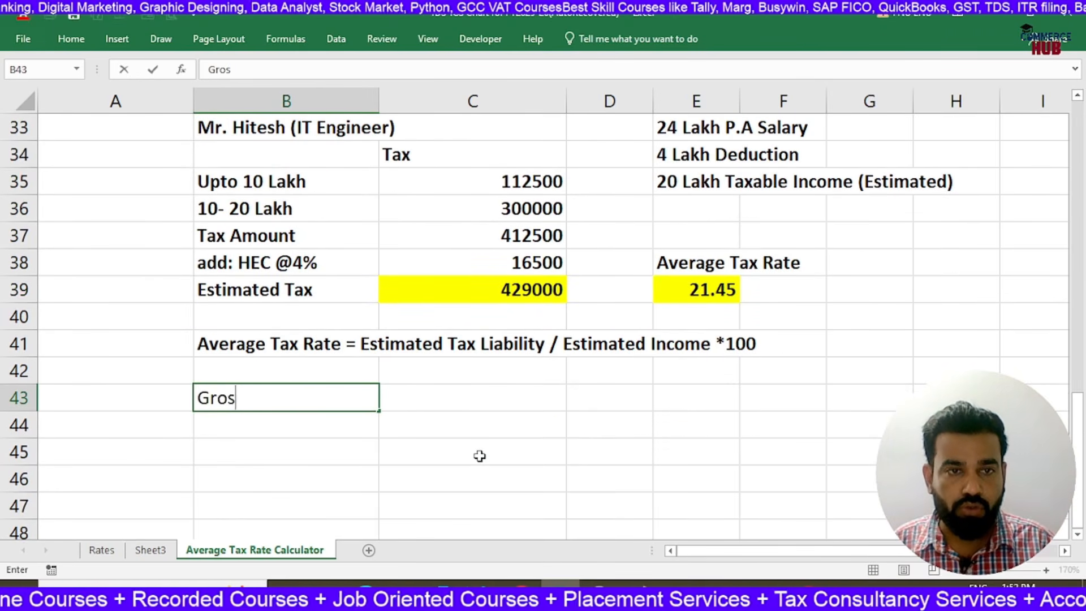
key("BackSpace")
key("BackSpace")
type("lary")
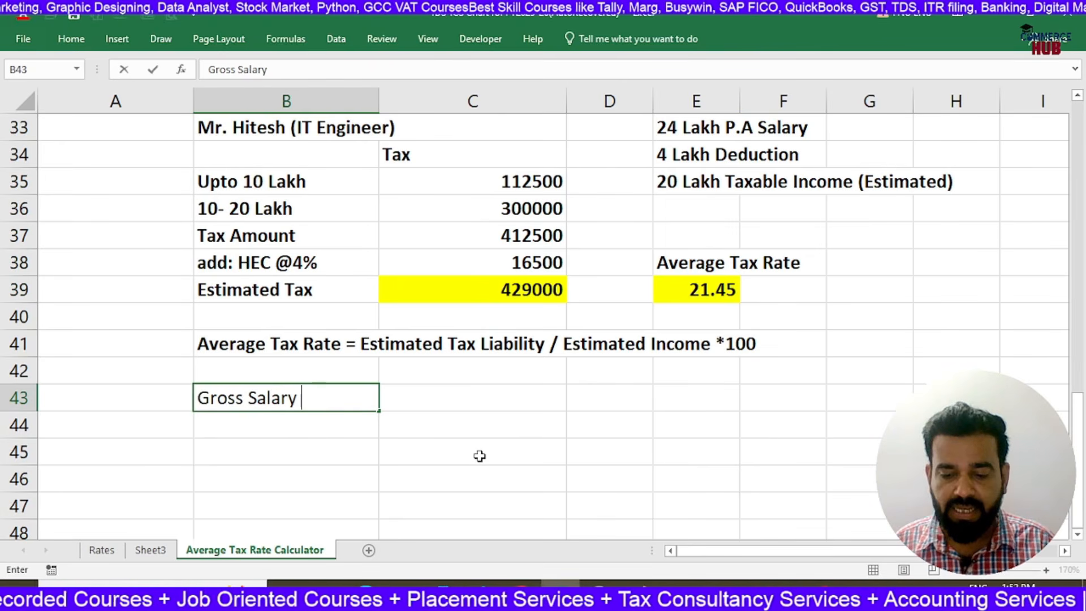
key("Tab")
type("200000")
key("Return")
key("Up")
key("F2")
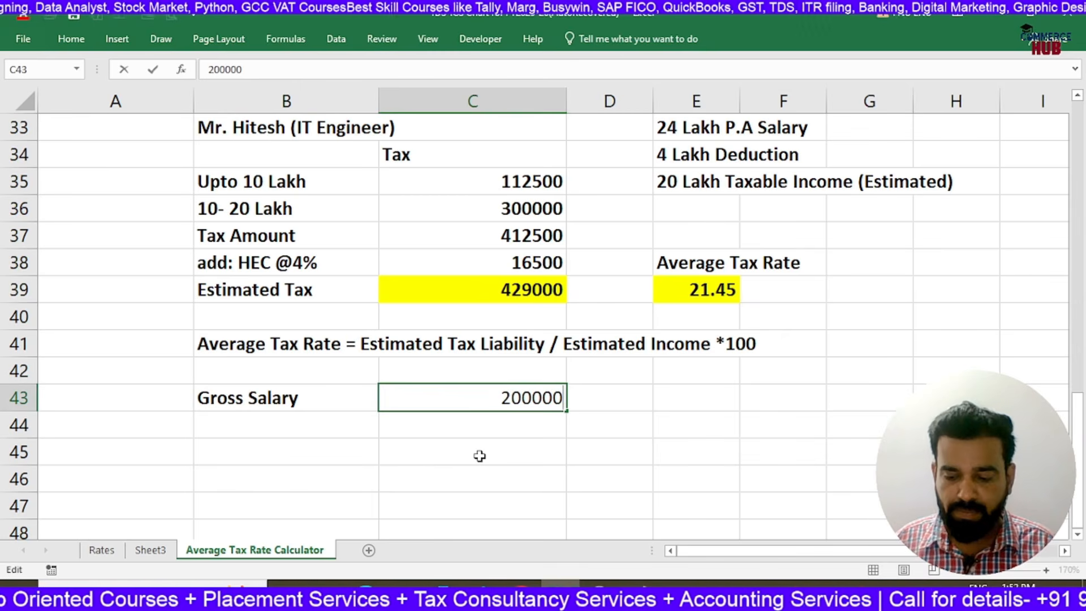
Mark the gross salary as monthly by entering "P.M." in cell D43
key("Tab")
type("P.M>")
key("Return")
key("Up")
key("F2")
key("BackSpace")
type(".")
key("Return")
Add the label "TDS Deduction" in cell B44 below the gross salary row
key("Left")
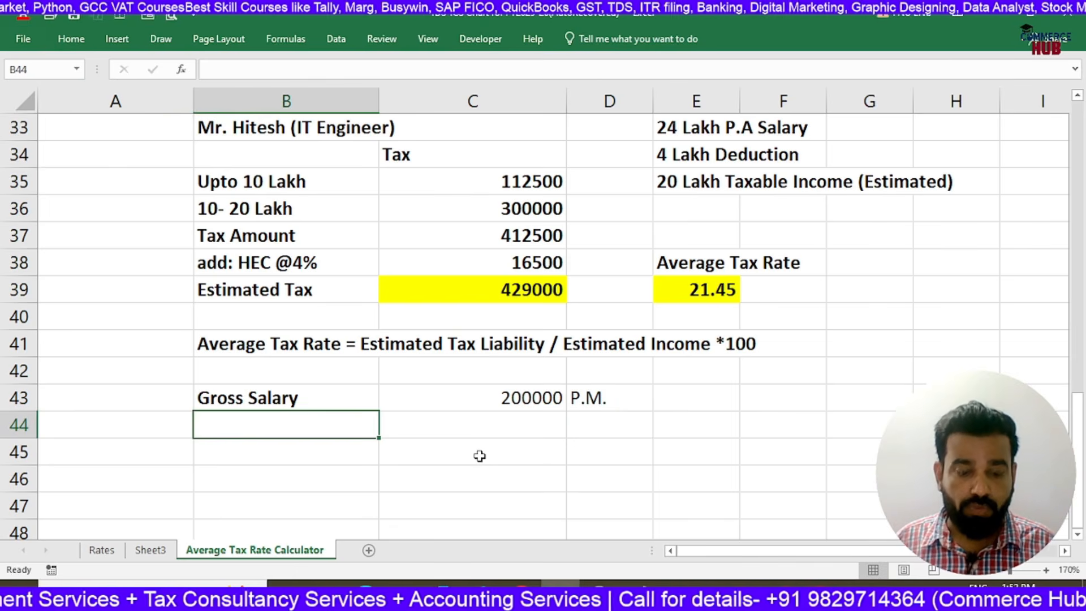
type("TDS Deduc")
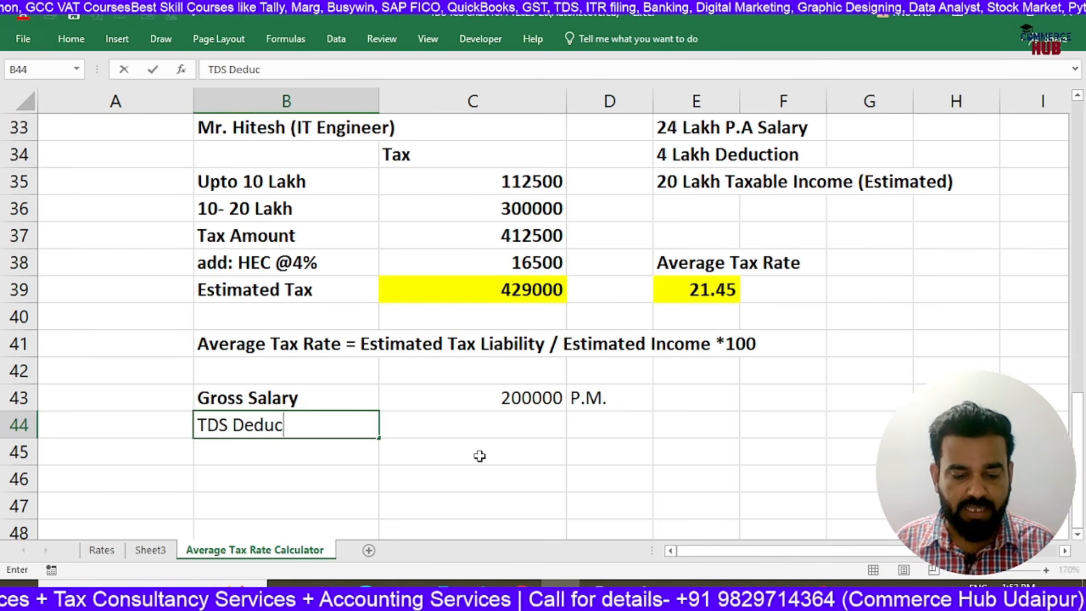
type("tion")
key("Right")
key("Left")
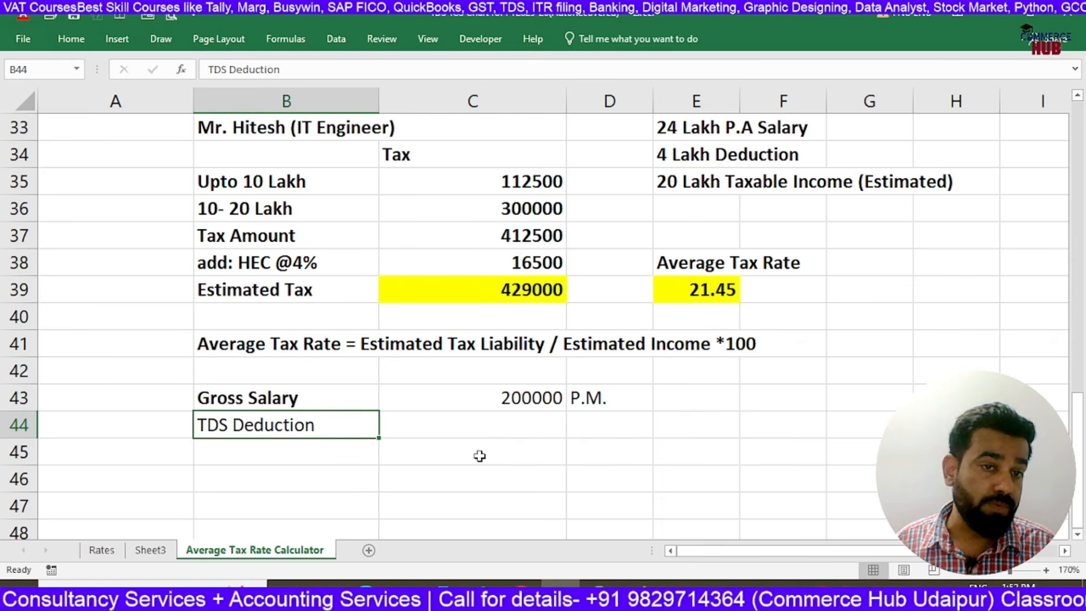
Make the "TDS Deduction" label in B44 bold and underlined, and calculate the deduction in C44 with =C43*E39%
key("ctrl+b")
key("ctrl+u")
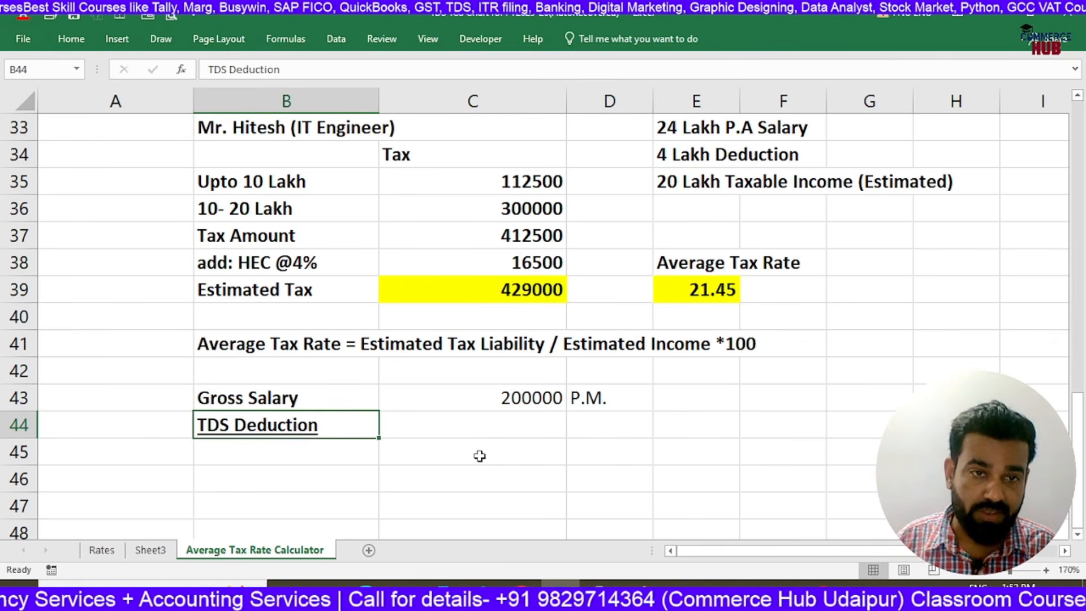
key("Right")
type("=")
key("Up")
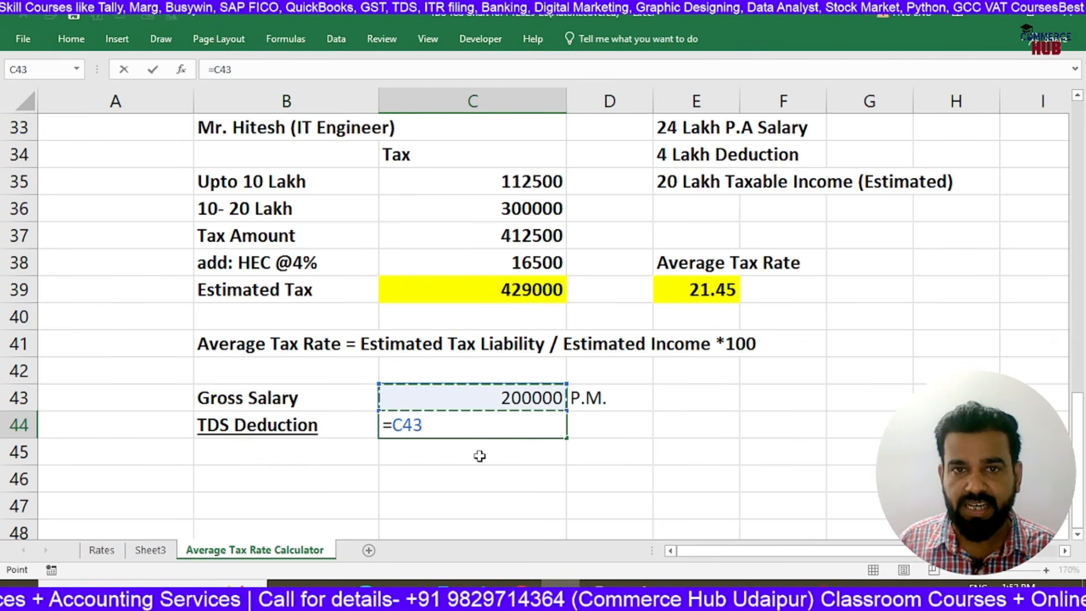
type("*")
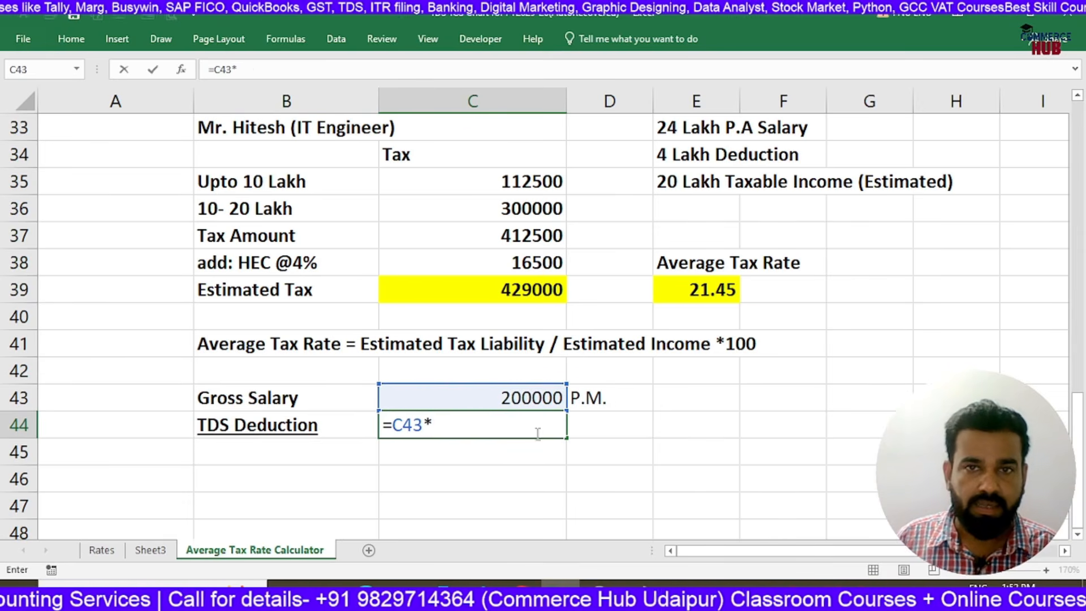
left_click(701, 296)
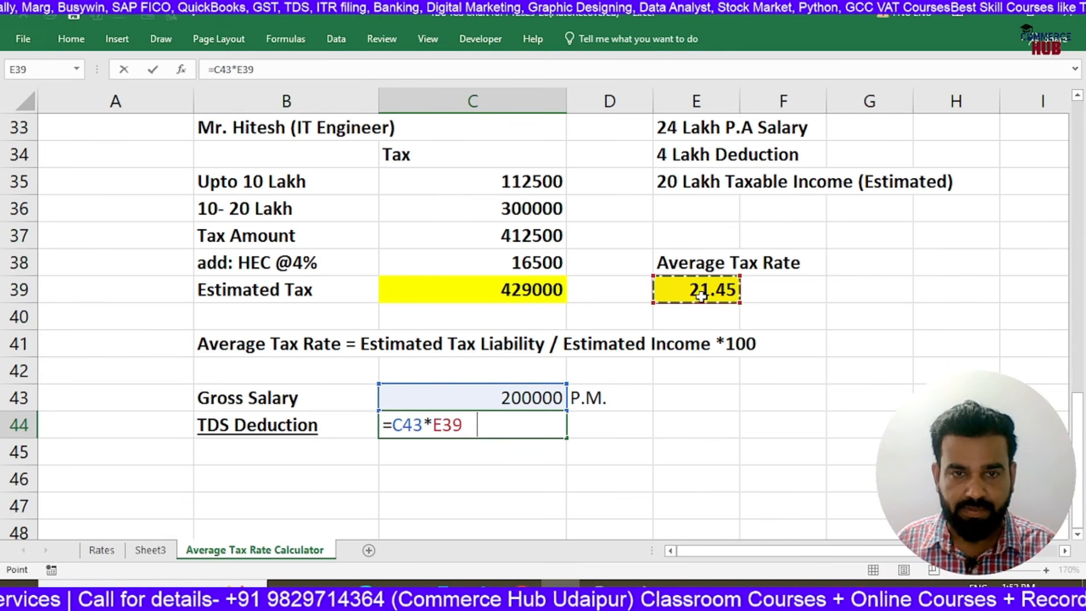
type("%")
key("Return")
key("Up")
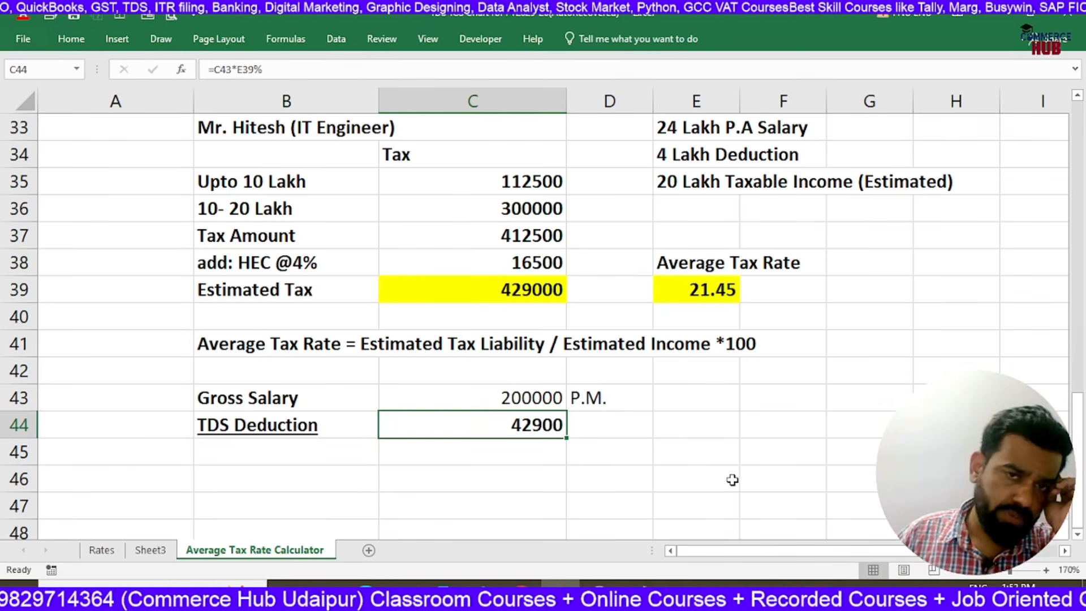
Review the monthly gross salary row 43, from its label and amount across to the empty cell E43
left_click(451, 398)
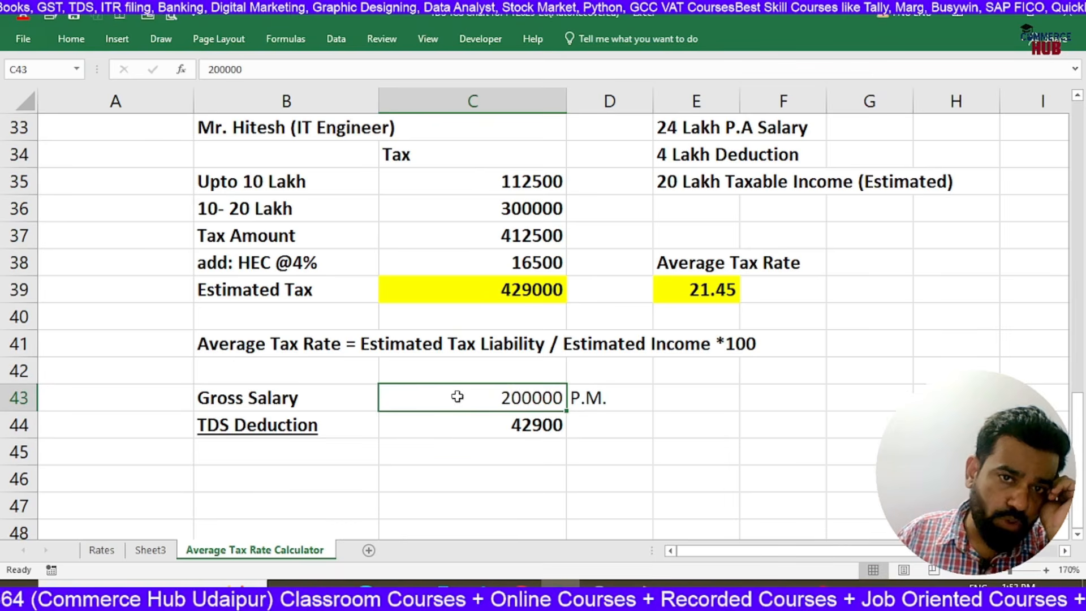
left_click(692, 398)
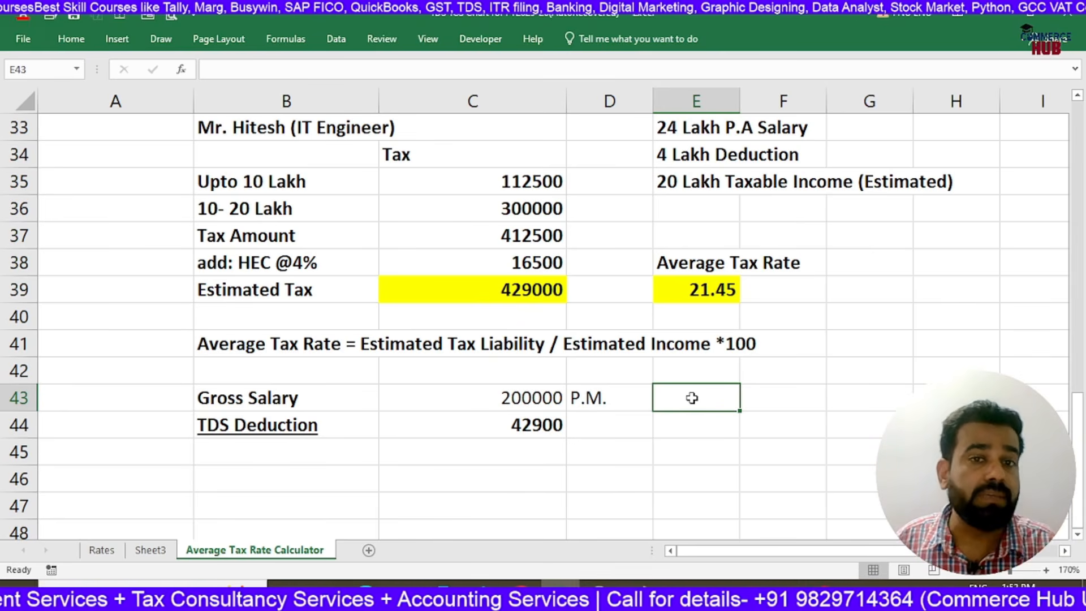
key("Down")
key("Up")
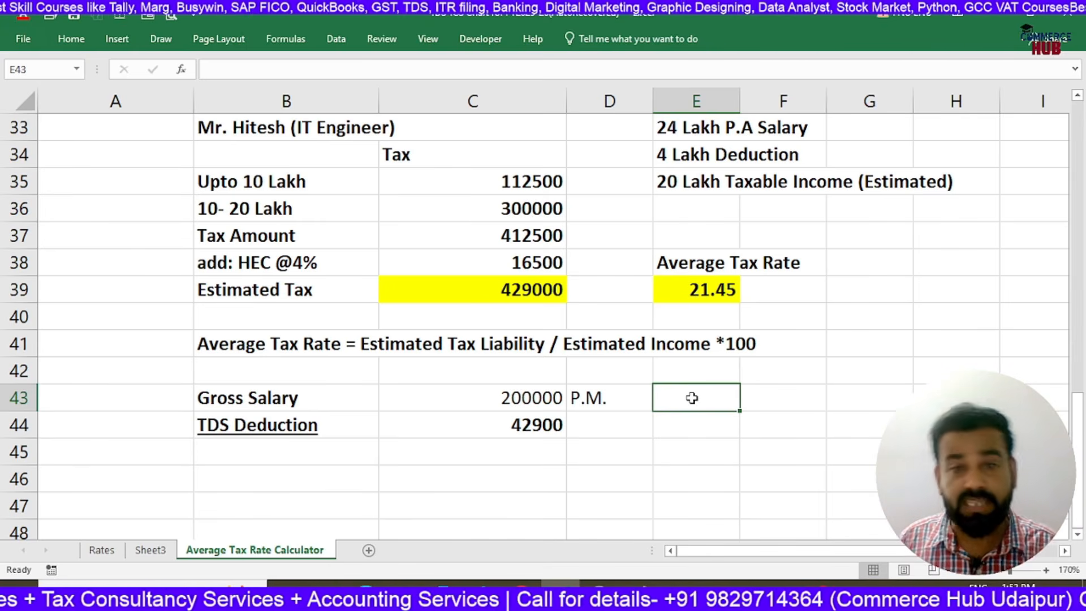
key("Left")
key("Left")
key("Left")
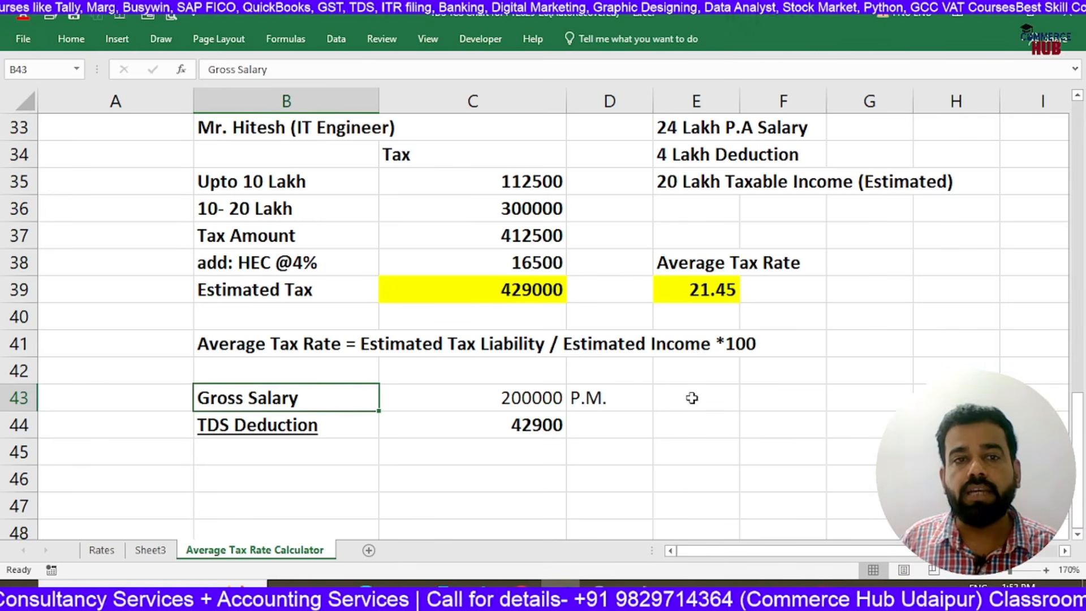
key("Right")
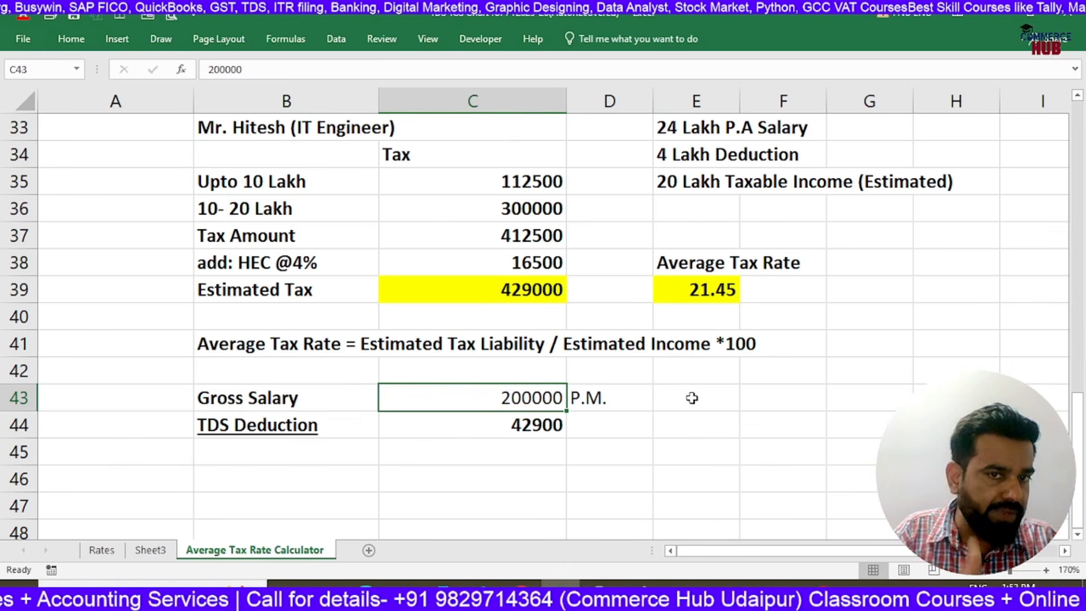
Enter 100000 in cell E43 as an alternative monthly gross salary
left_click(692, 397)
type("100000")
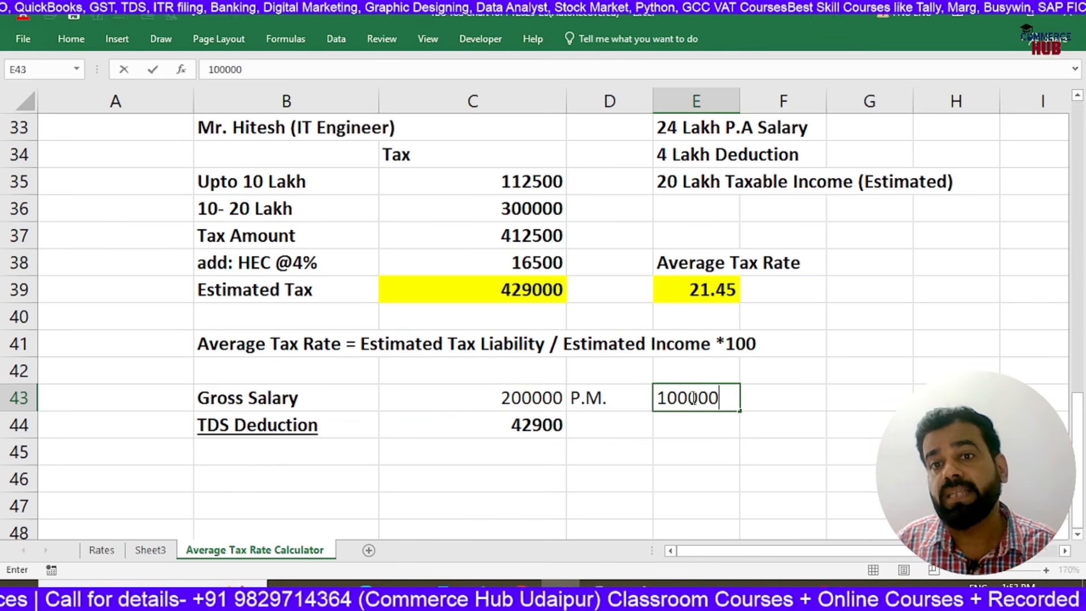
key("Return")
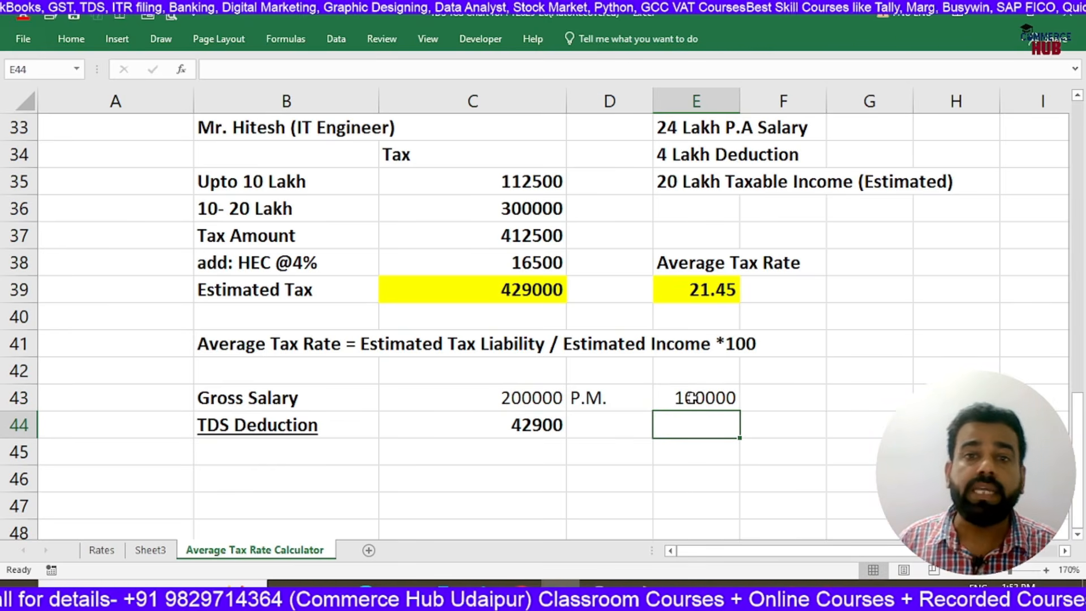
Calculate the TDS deduction for the alternative salary in E44 with the formula =E43*E39%
type("=")
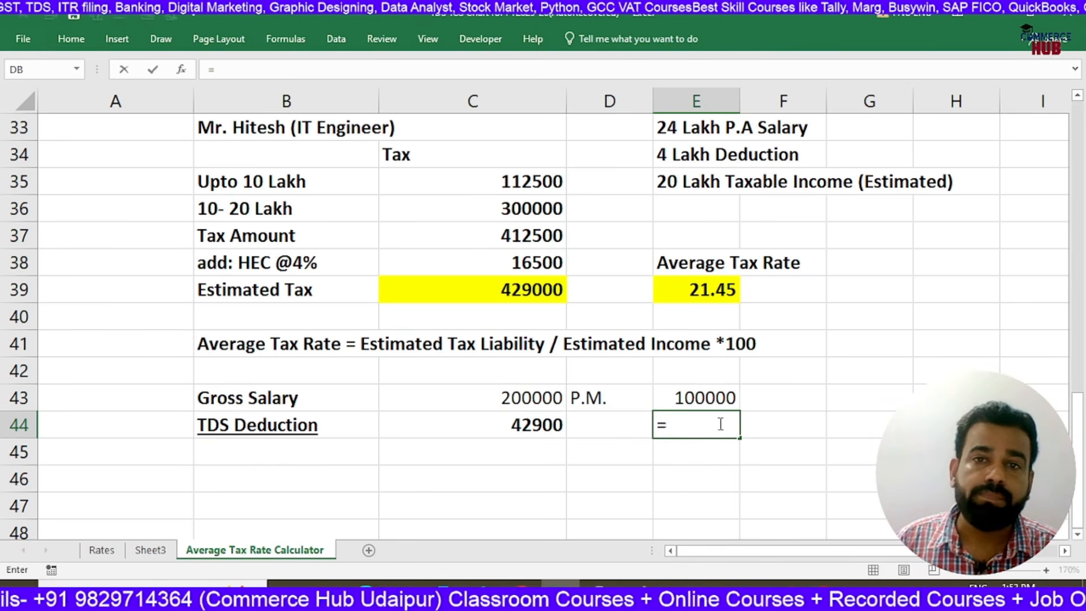
left_click(694, 291)
type("*")
key("BackSpace")
key("BackSpace")
key("BackSpace")
key("BackSpace")
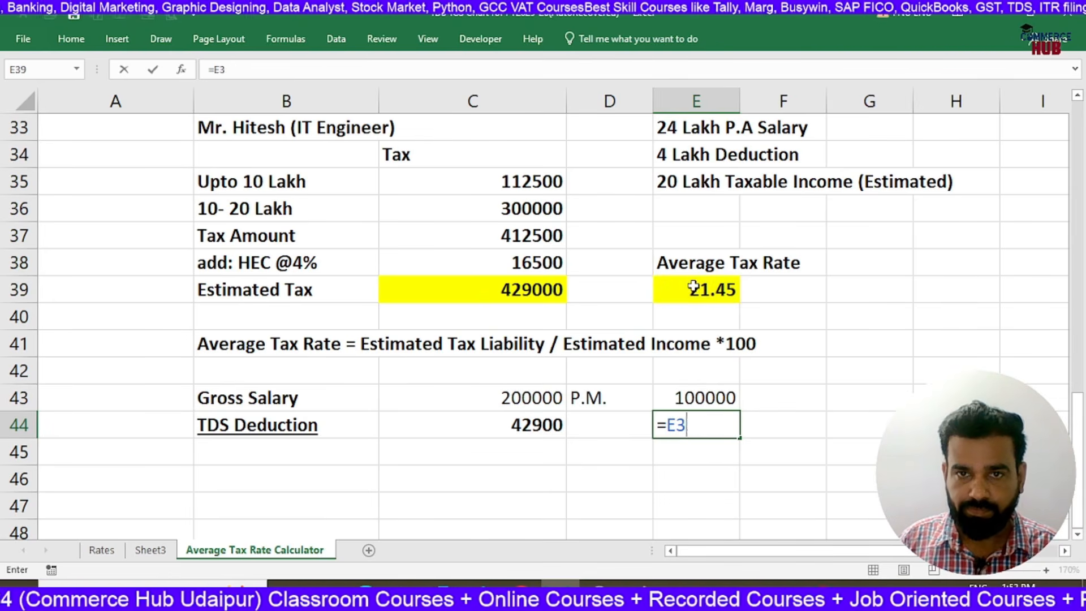
left_click(700, 400)
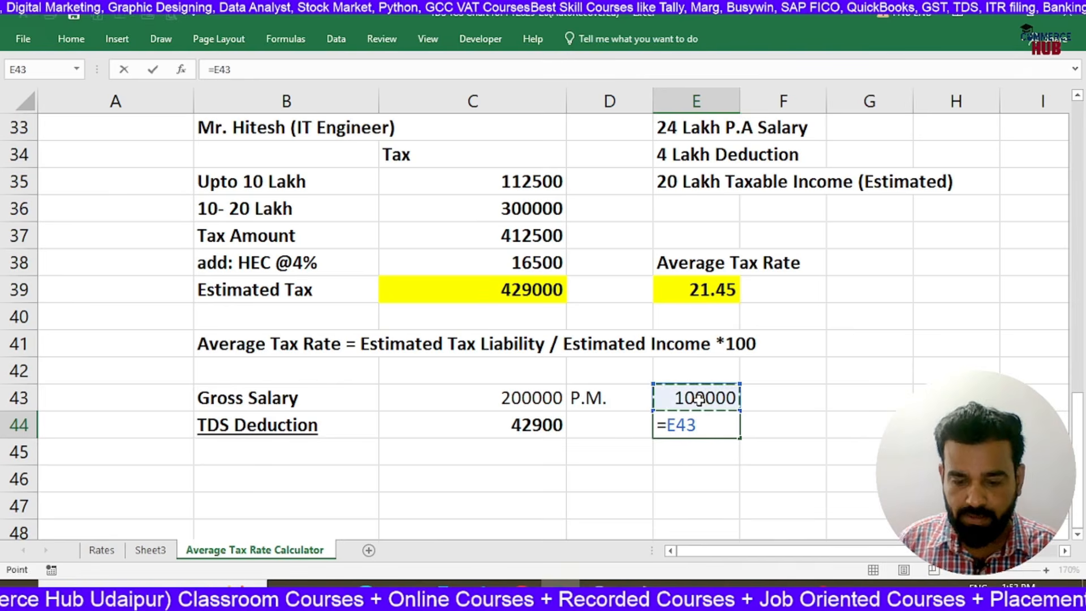
type("*")
left_click(703, 291)
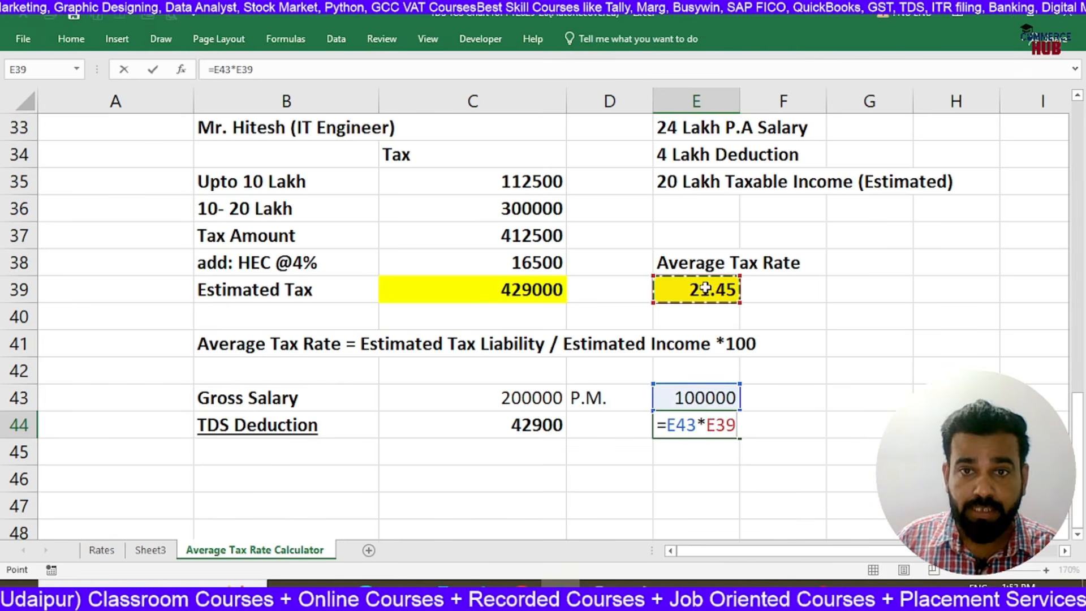
type("/100")
key("BackSpace")
key("BackSpace")
key("BackSpace")
key("BackSpace")
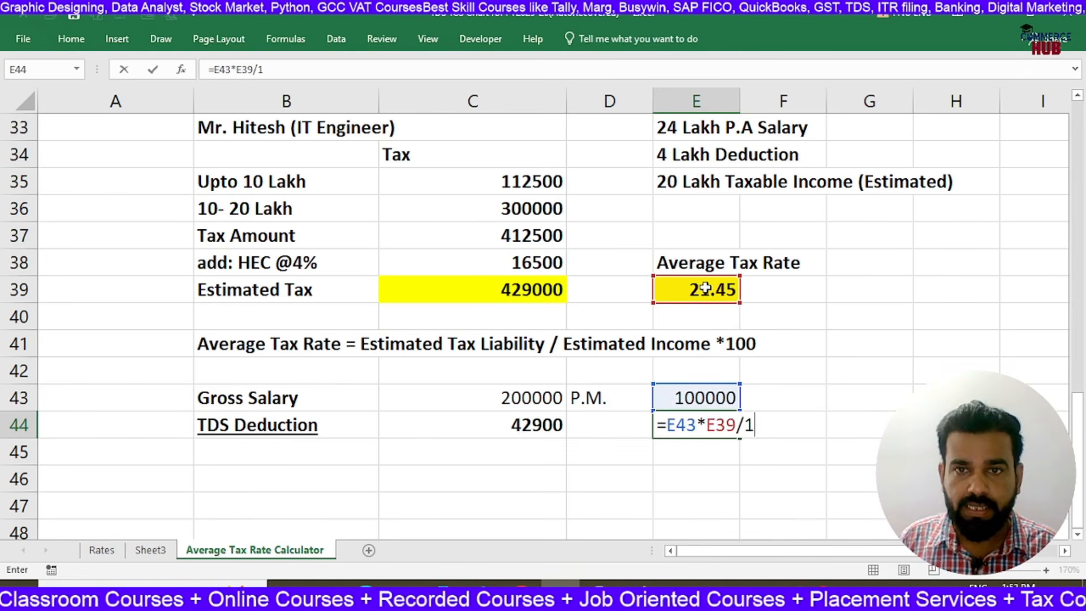
type("%")
key("Return")
key("Up")
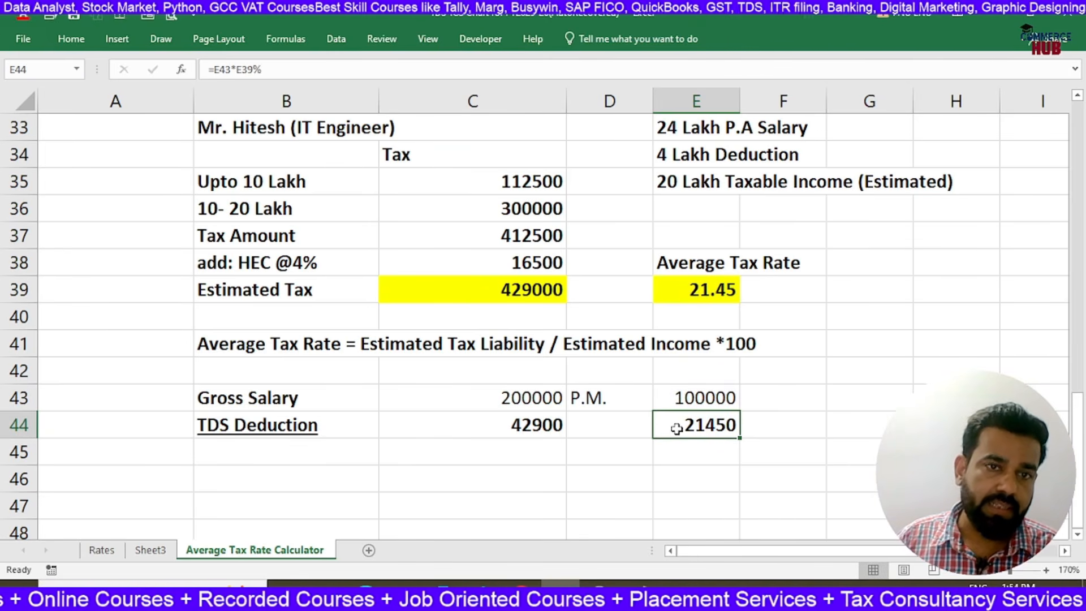
Review the average tax rate formula text in B41, the salary and taxable income notes, and the rate calculation in E39
left_click(690, 485)
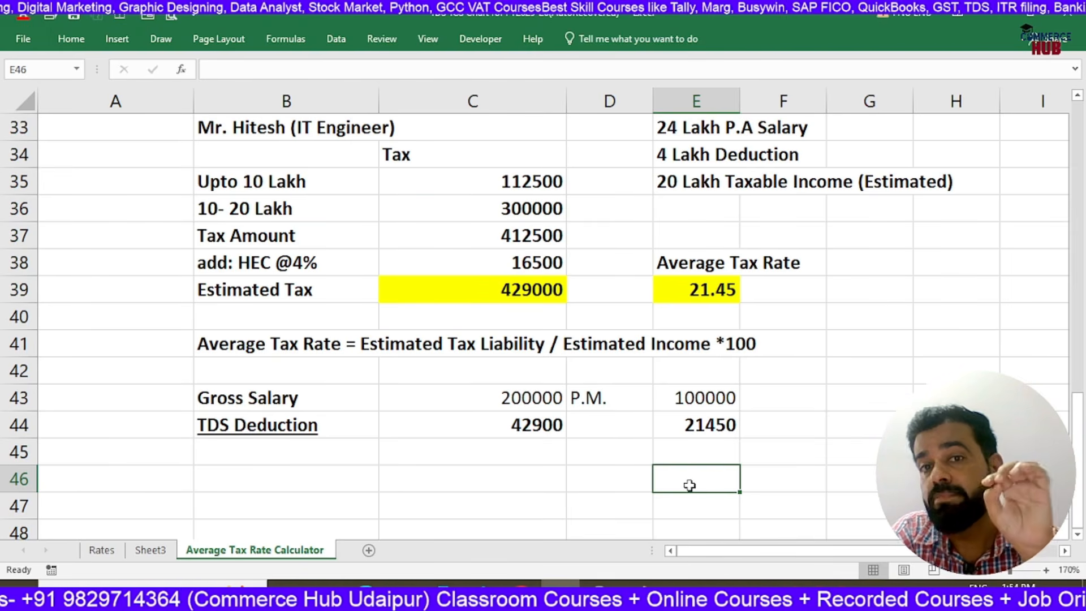
double_click(321, 344)
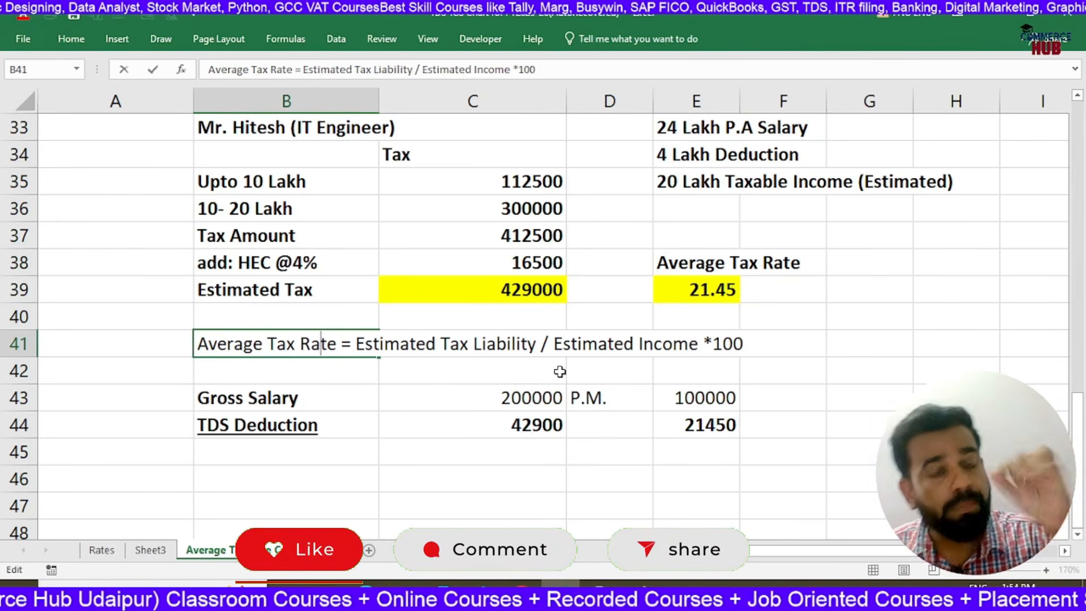
key("Return")
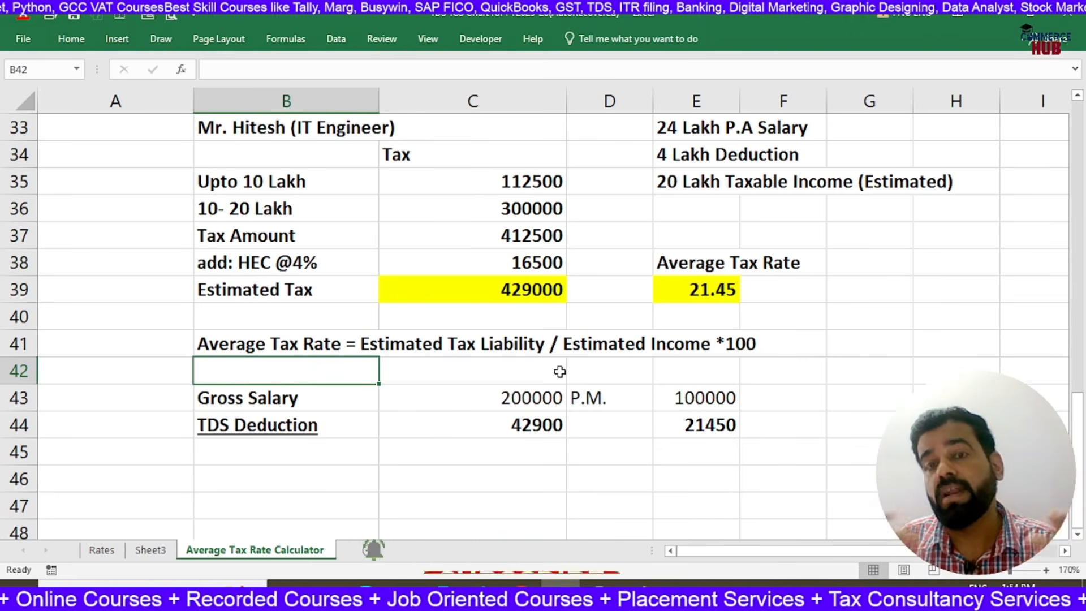
left_click(694, 136)
left_click(686, 188)
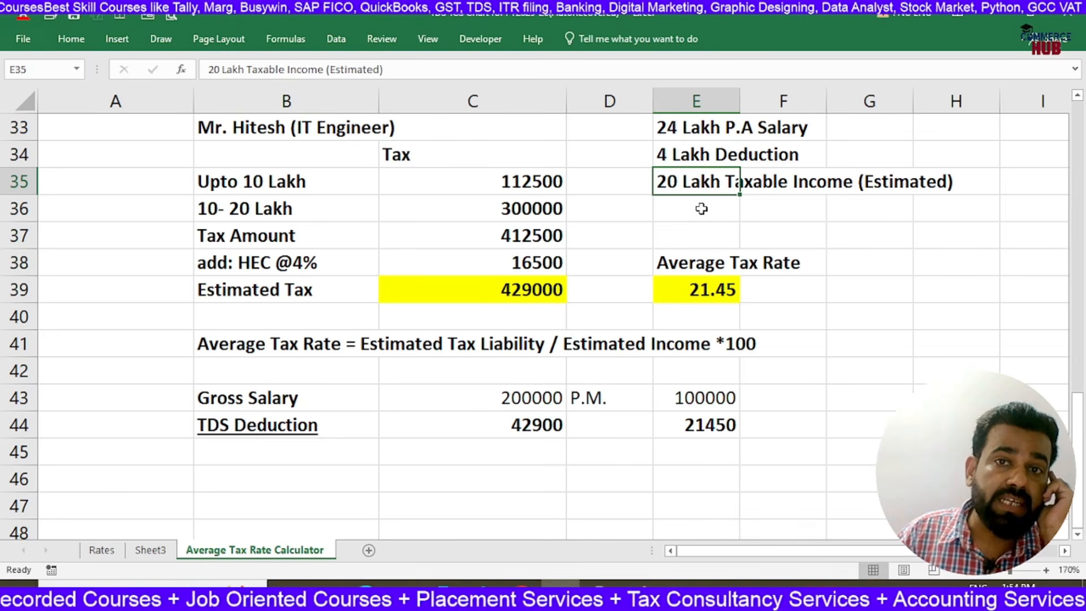
left_click(693, 297)
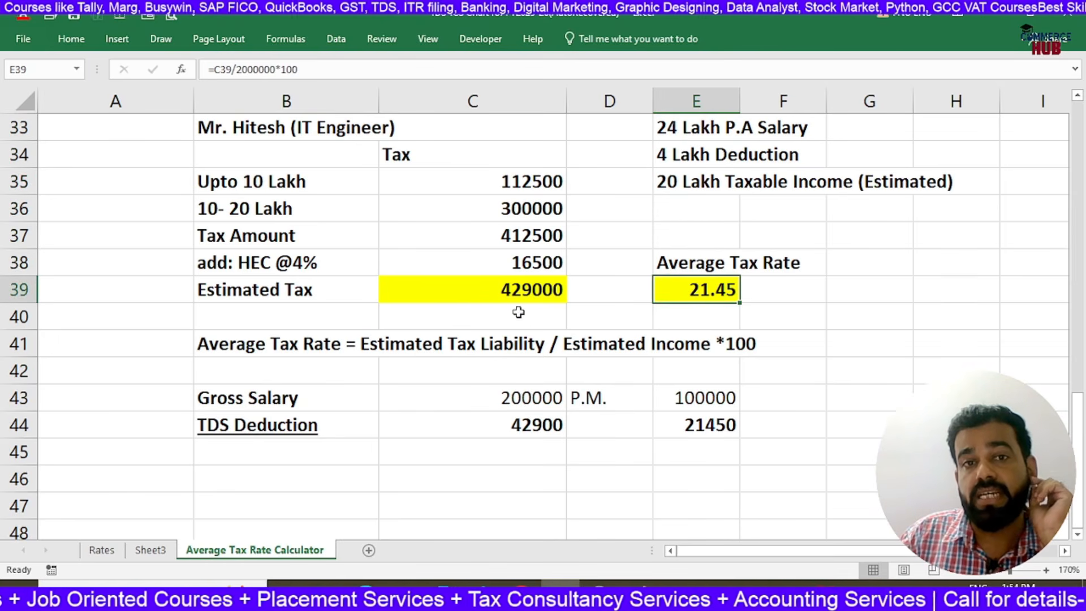
left_click(517, 310)
left_click(691, 293)
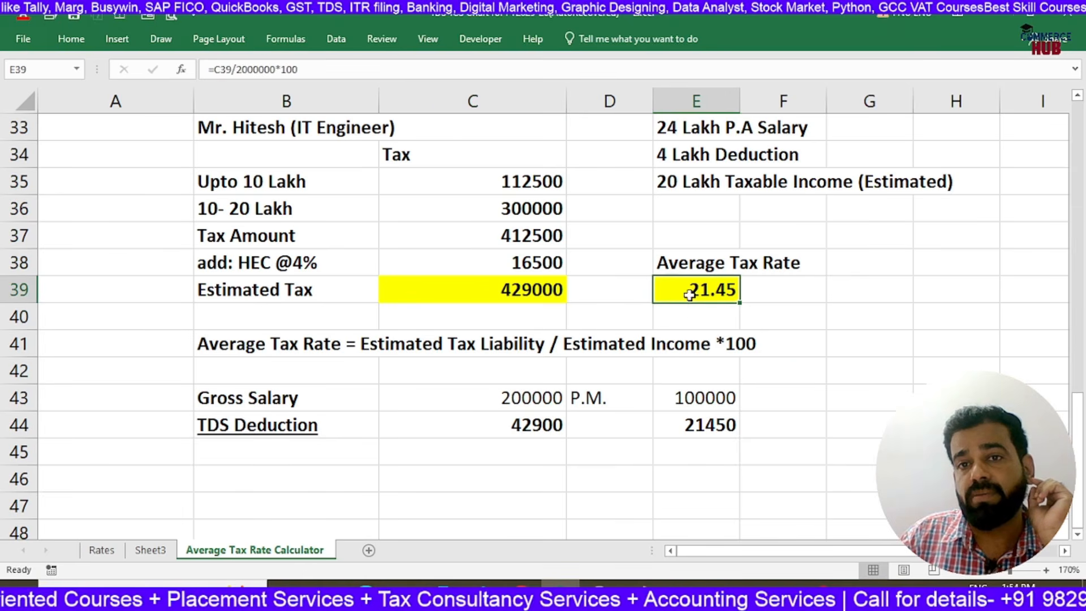
Compare the TDS deductions in C44 and E44, checking them against the salary in E43 and the average tax rate in E39
left_click(700, 398)
left_click(694, 441)
left_click(697, 429)
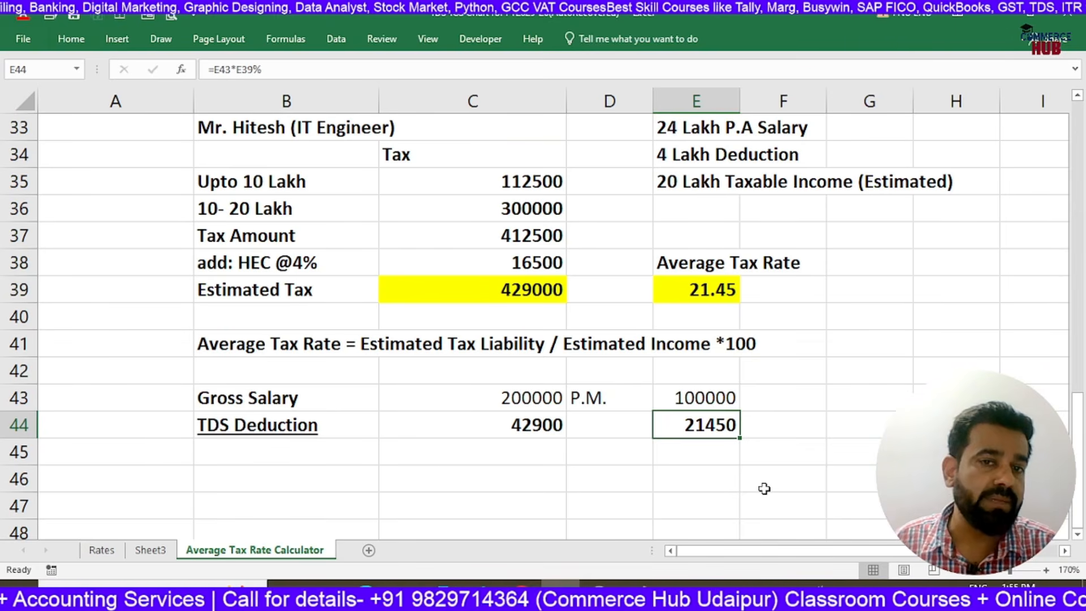
left_click(521, 430)
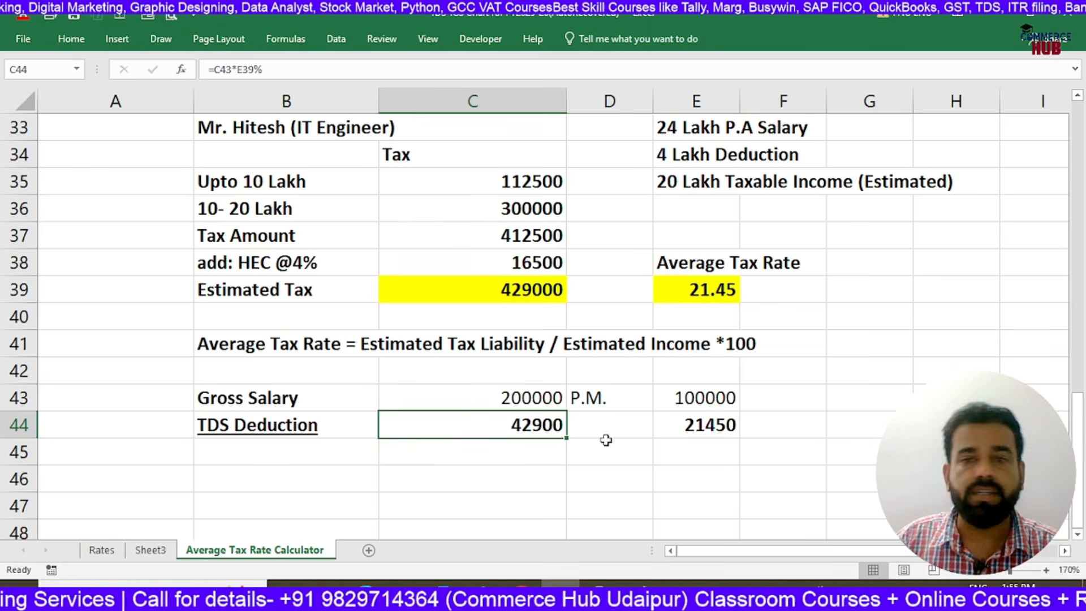
left_click(686, 428)
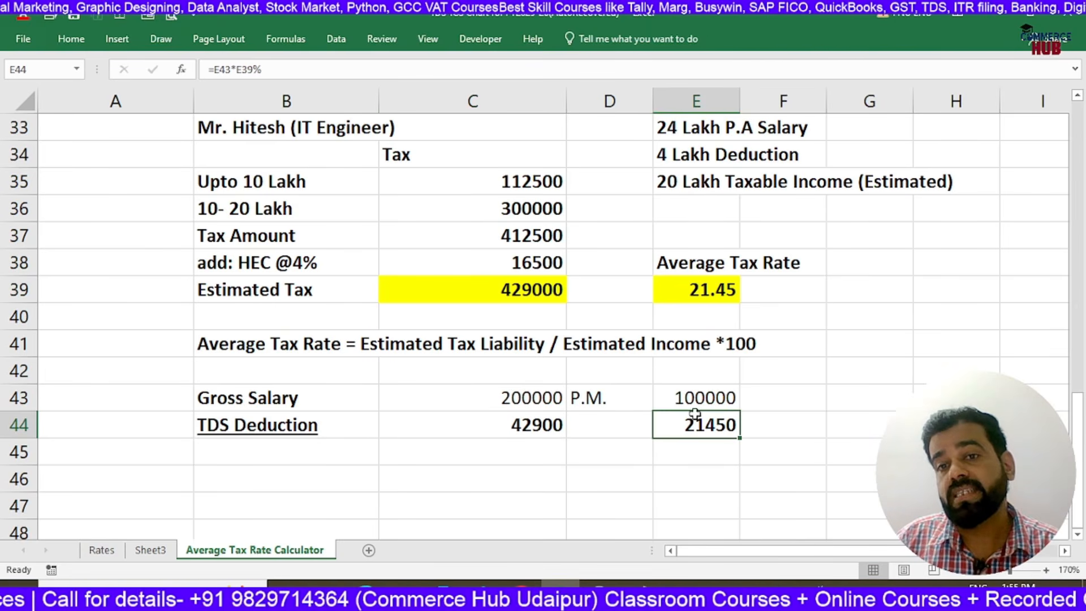
left_click(692, 399)
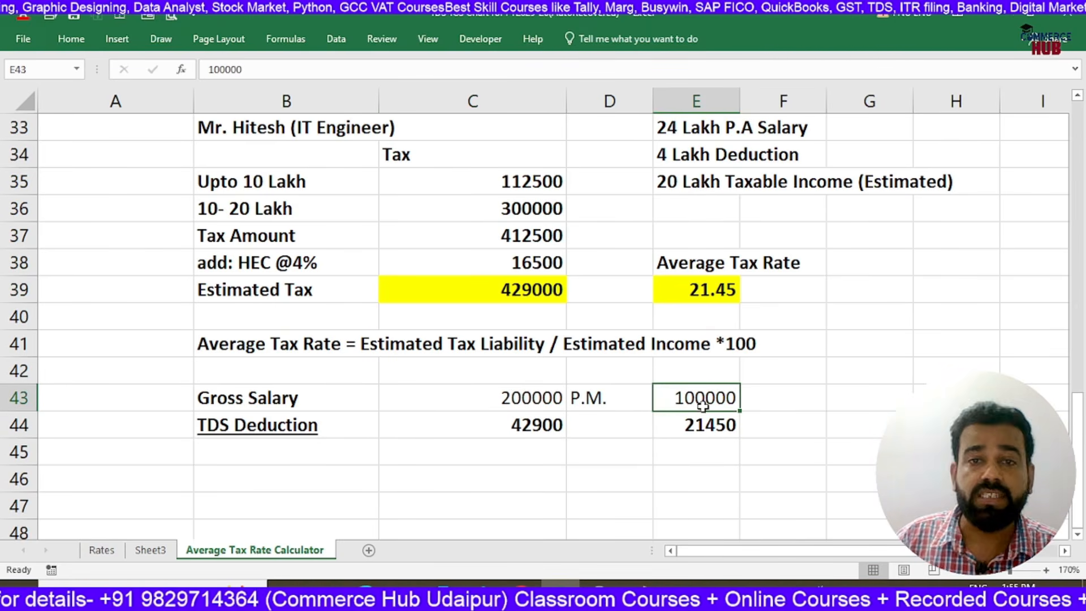
left_click(689, 427)
left_click(701, 291)
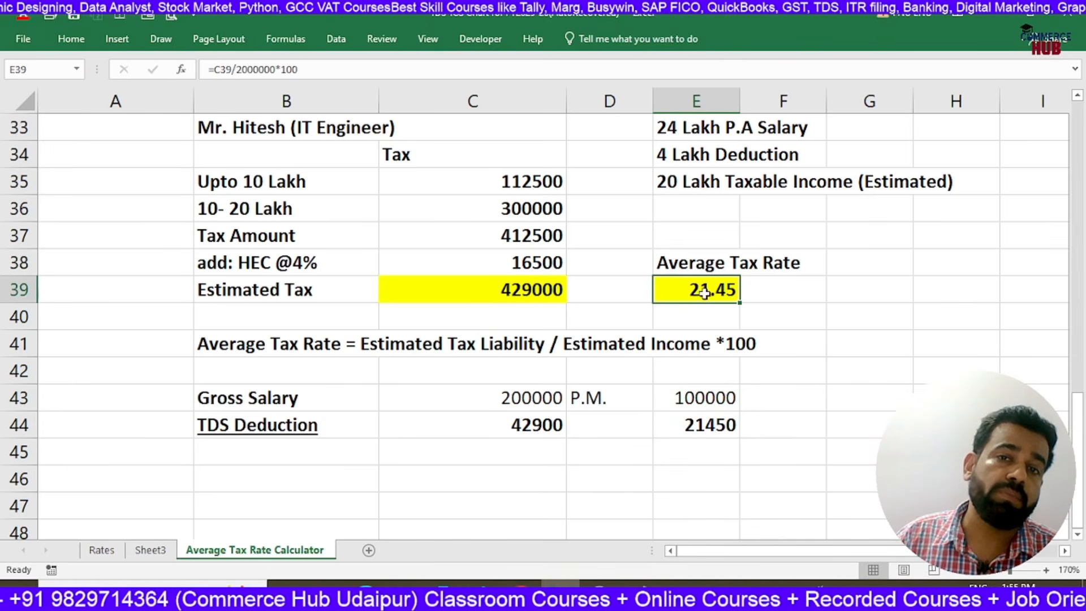
left_click(690, 424)
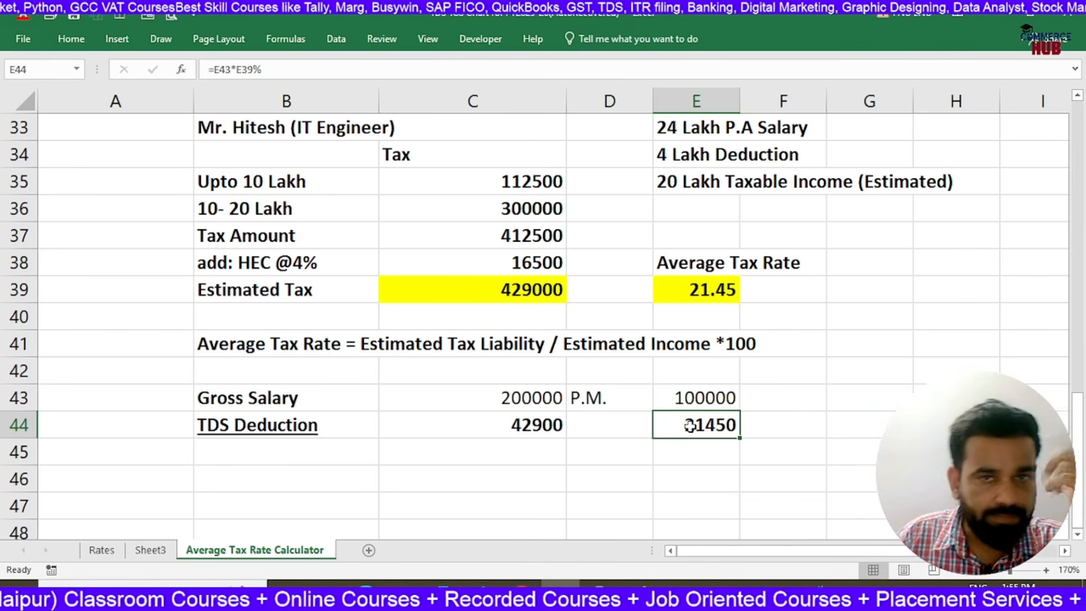
scroll(691, 425, "up", 9)
scroll(691, 426, "down", 8)
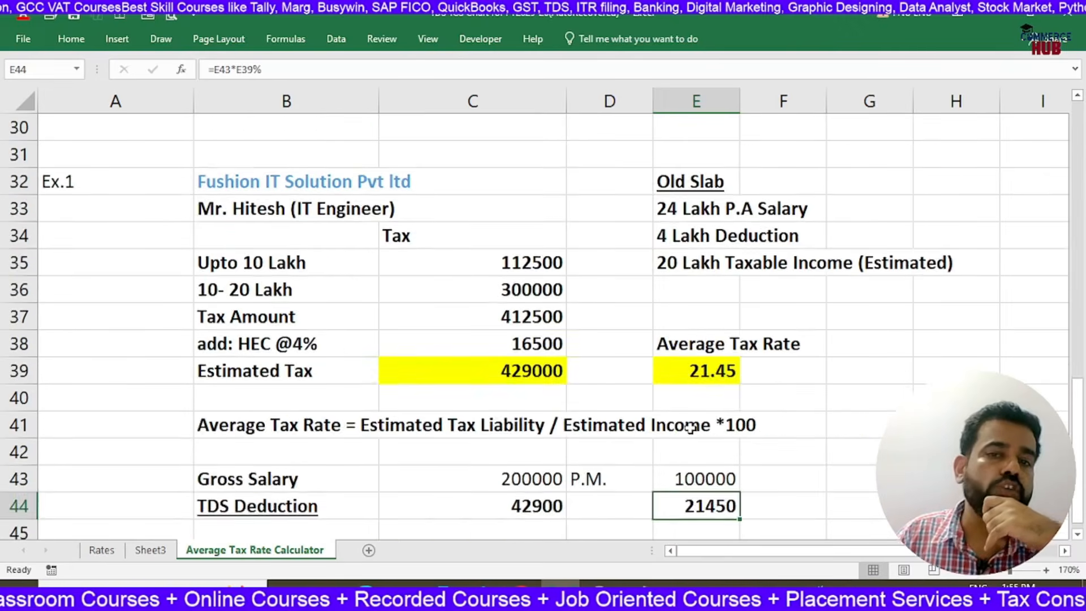
scroll(690, 427, "down", 3)
scroll(693, 385, "up", 1)
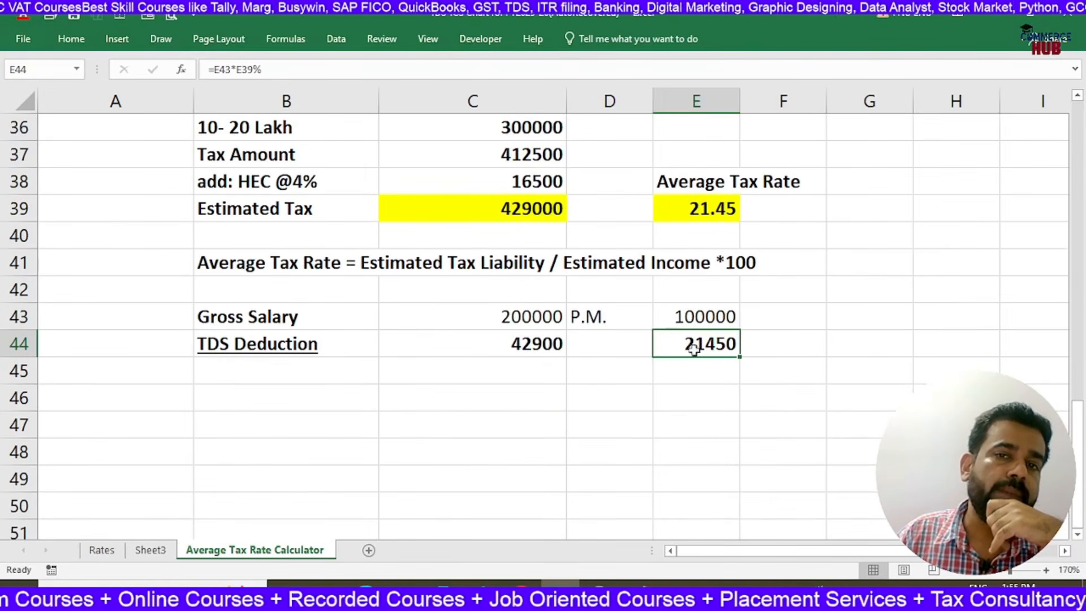
left_click(697, 217)
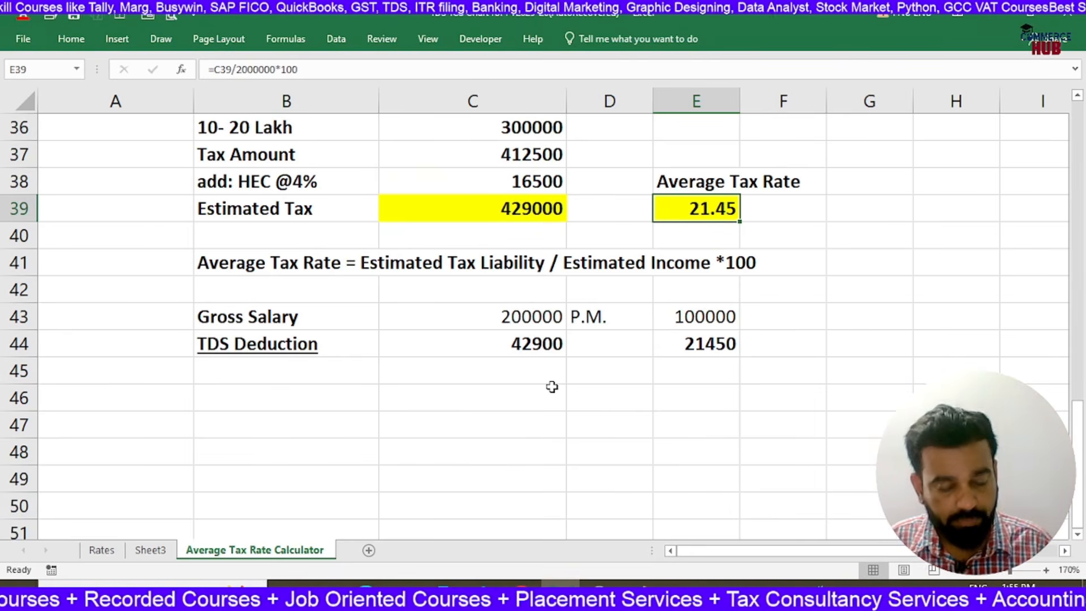
Display the Rates sheet containing the TDS / TCS chart for FY 2025-26
key("alt+Tab")
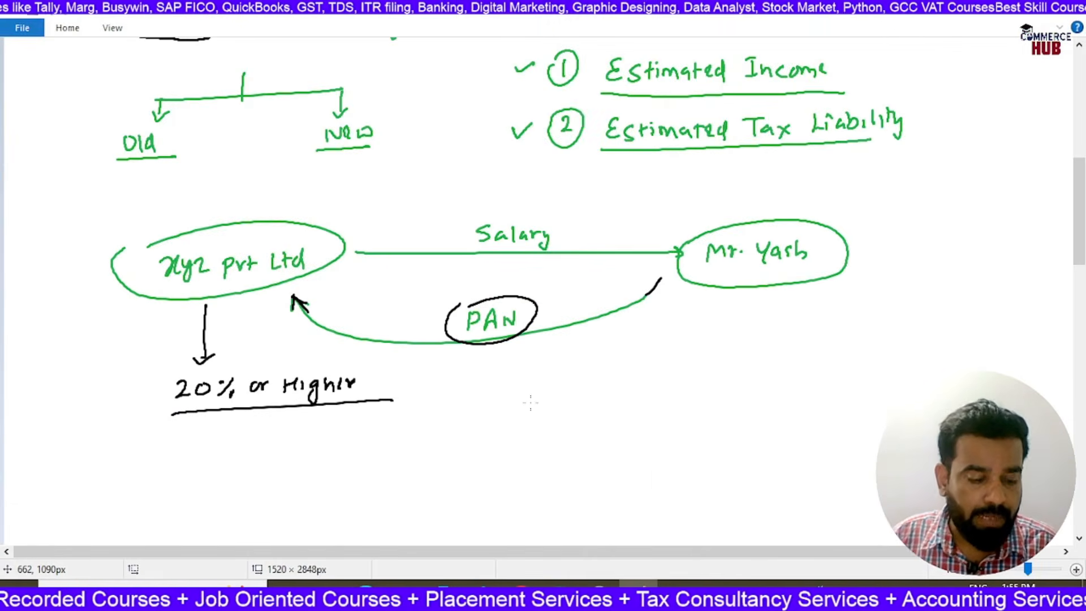
key("alt+Tab")
left_click(102, 550)
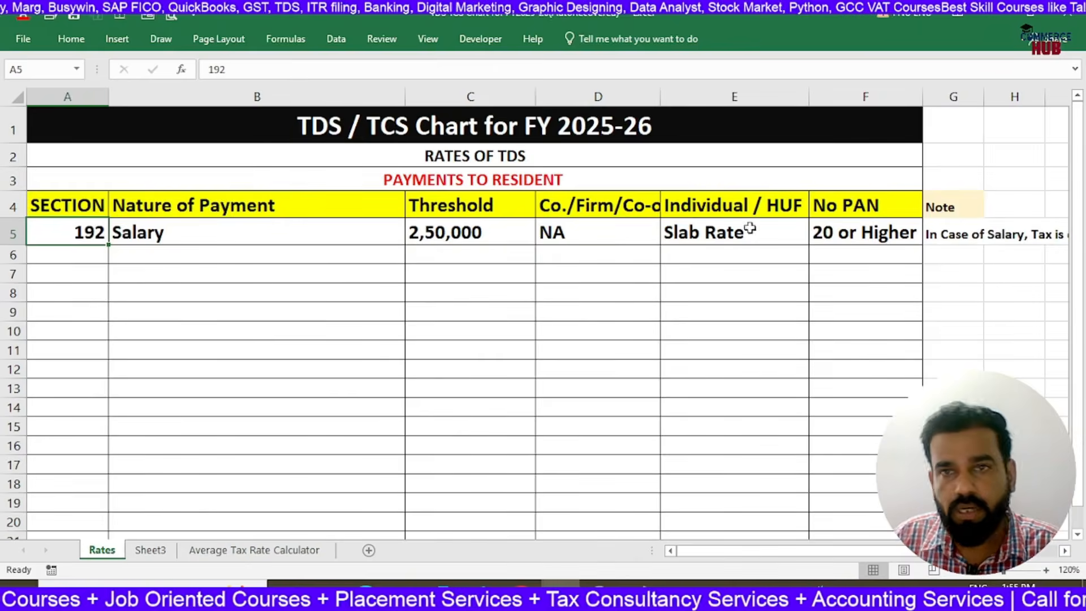
Check the No PAN rate for salary in F5, and return to Example 1 on the Average Tax Rate Calculator sheet
left_click(845, 239)
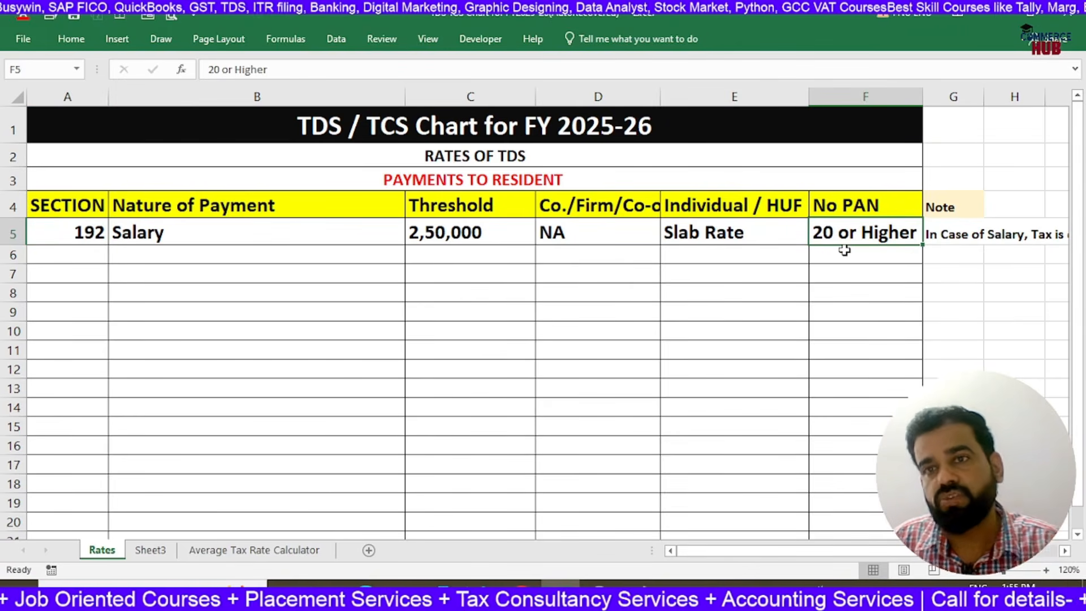
left_click(286, 552)
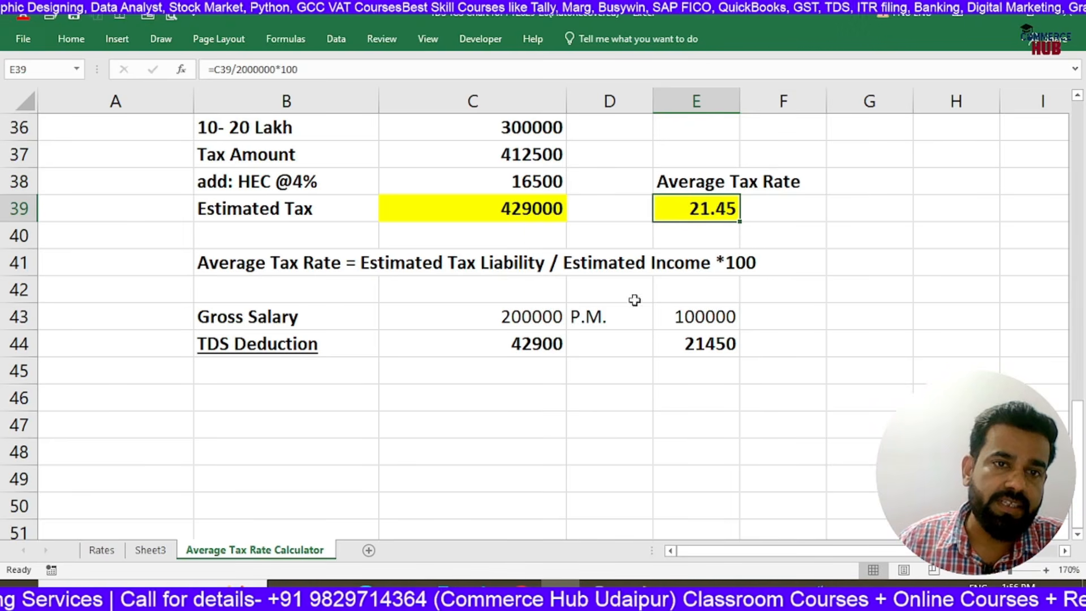
scroll(422, 398, "up", 2)
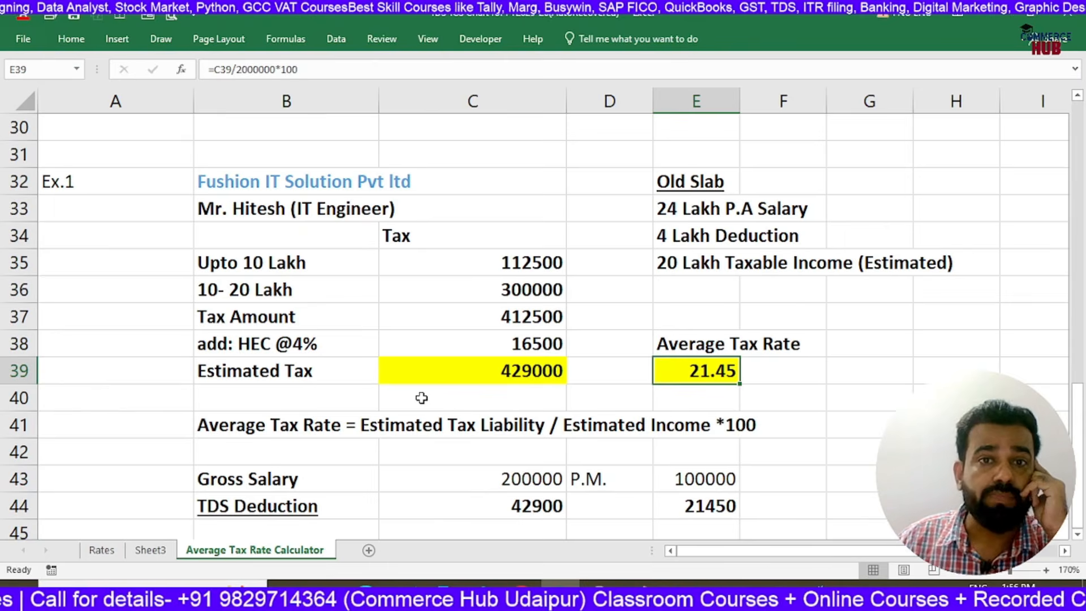
scroll(421, 398, "down", 3)
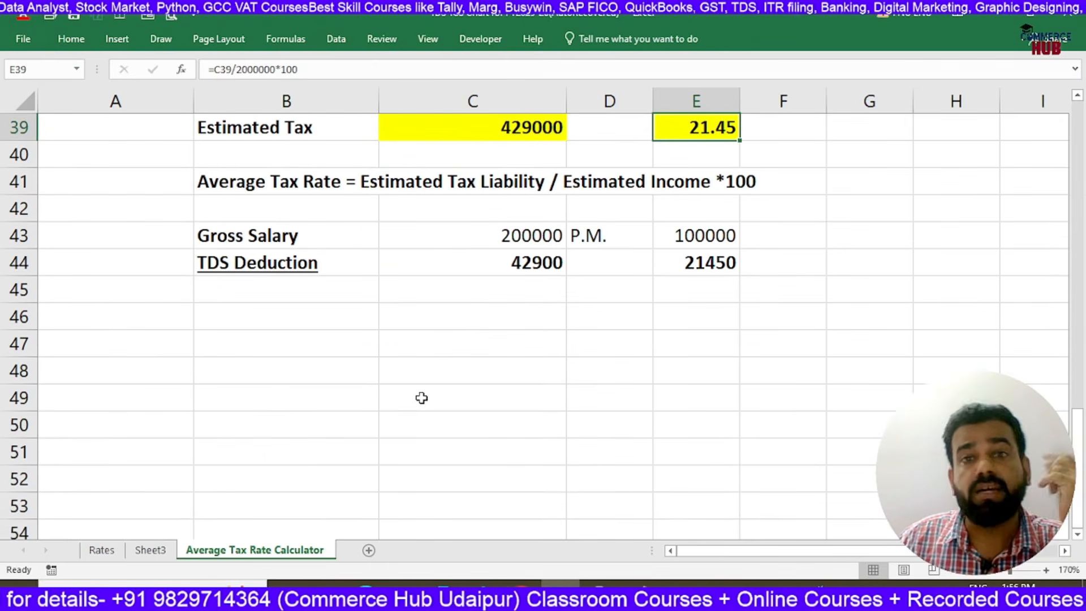
Copy the Ex.1 label with its company and employee lines from A32:B33 to A47, and relabel the copy Ex.2
left_click(271, 395)
scroll(423, 374, "up", 3)
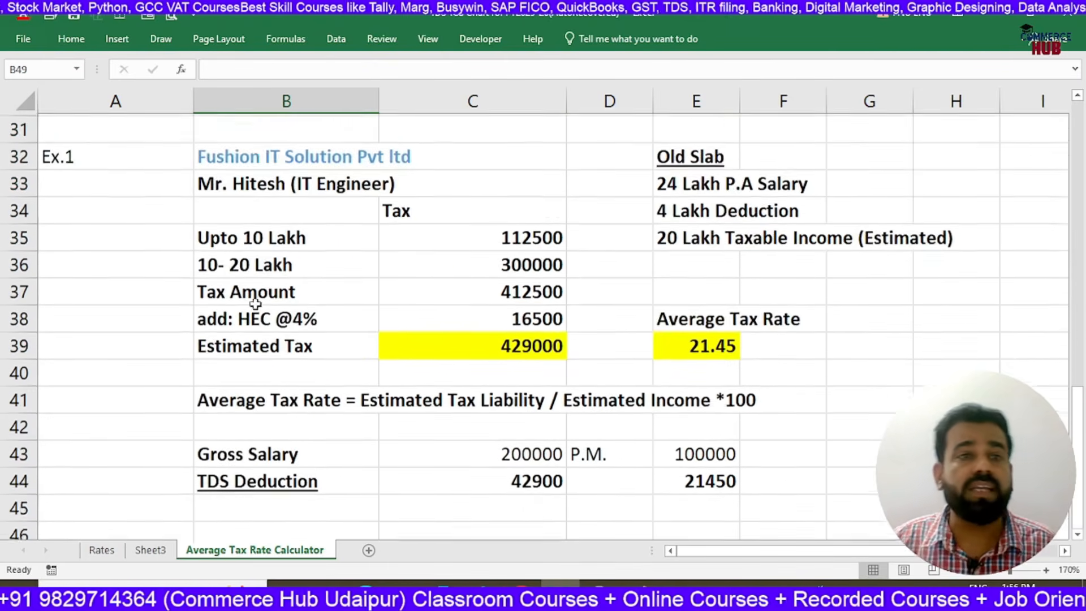
left_click_drag(85, 179, 229, 204)
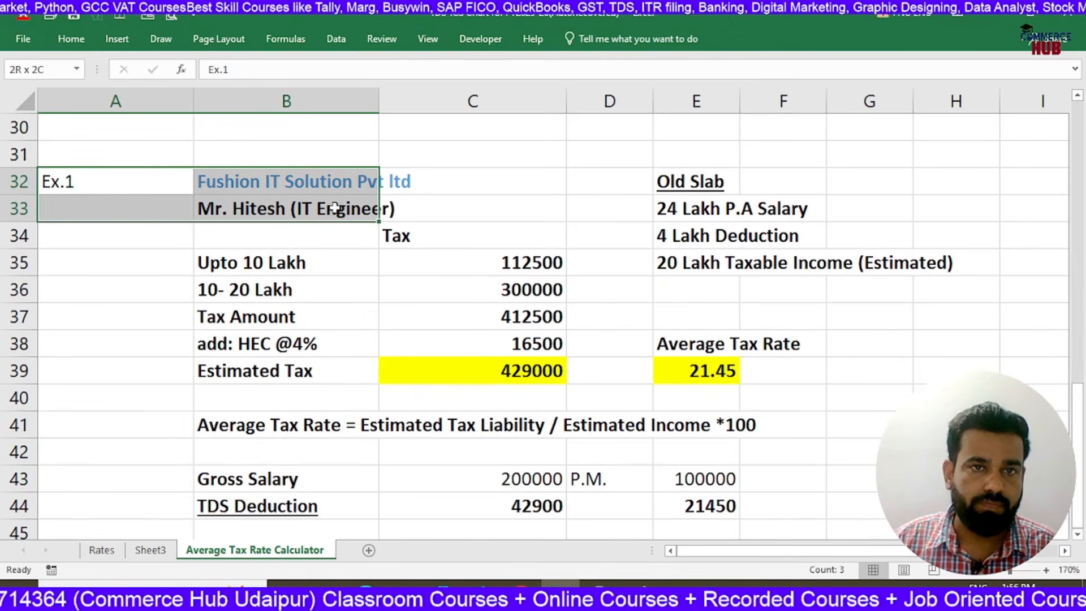
key("ctrl+c")
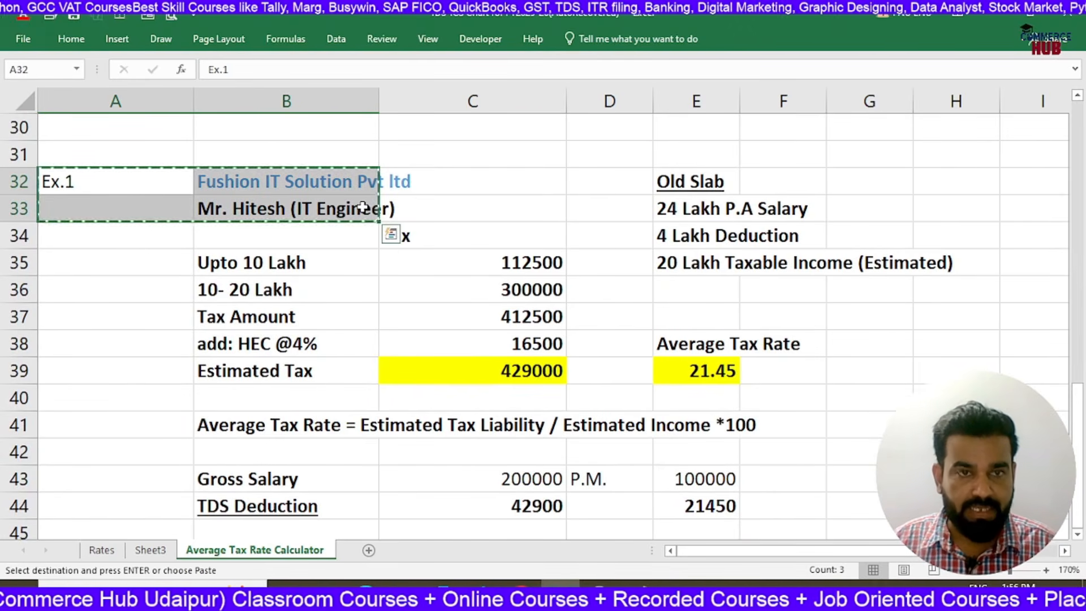
scroll(362, 207, "down", 3)
left_click(131, 348)
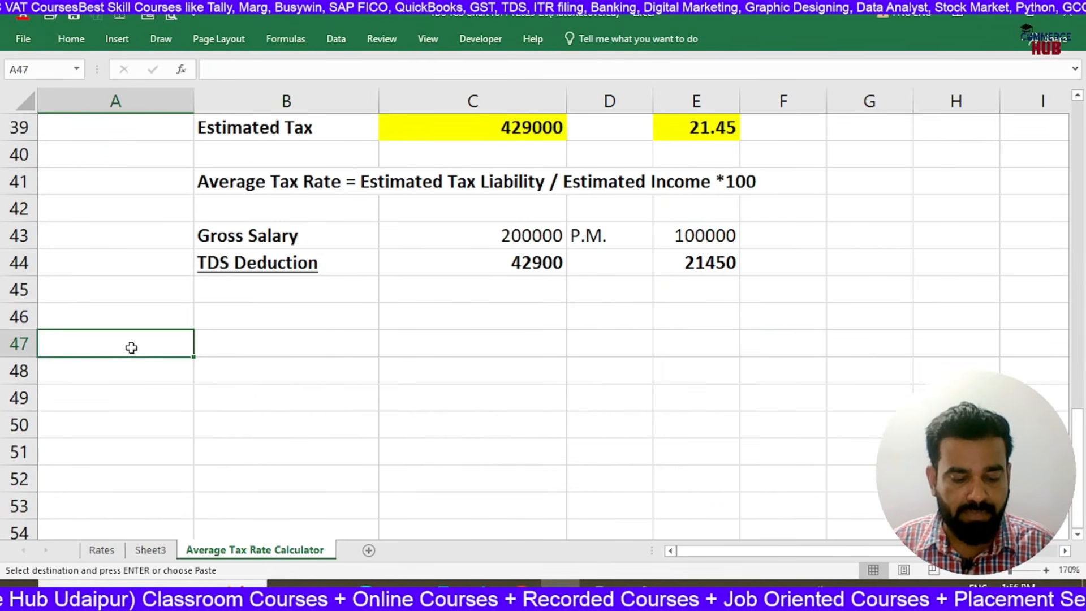
key("ctrl+v")
double_click(129, 347)
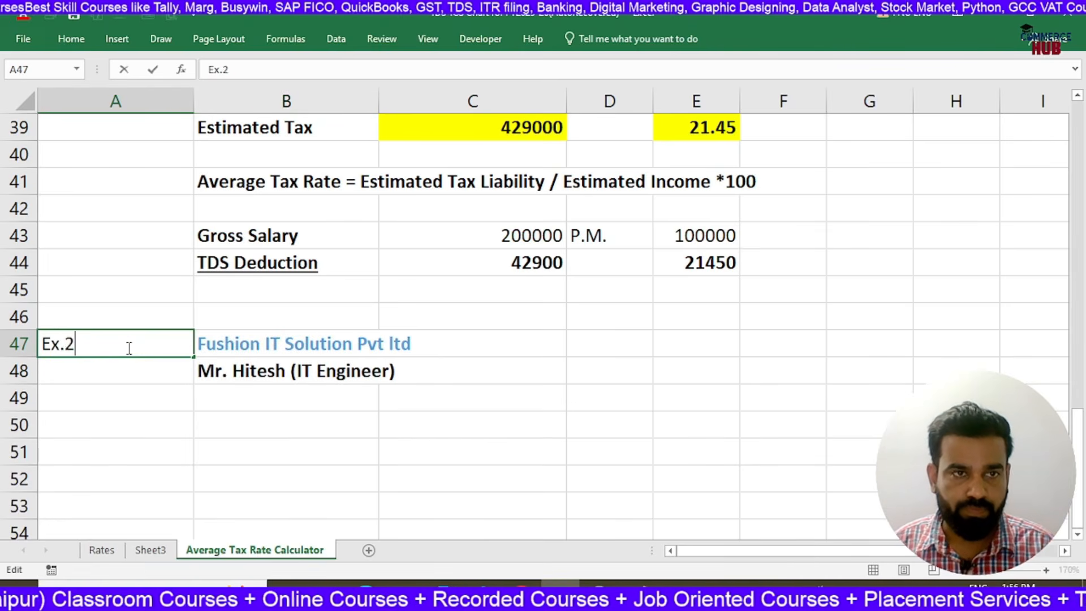
type("2")
key("Return")
Enter the salary note 8 Lakh in D48, beside the employee line of Ex.2
key("Up")
key("Right")
key("Down")
key("Down")
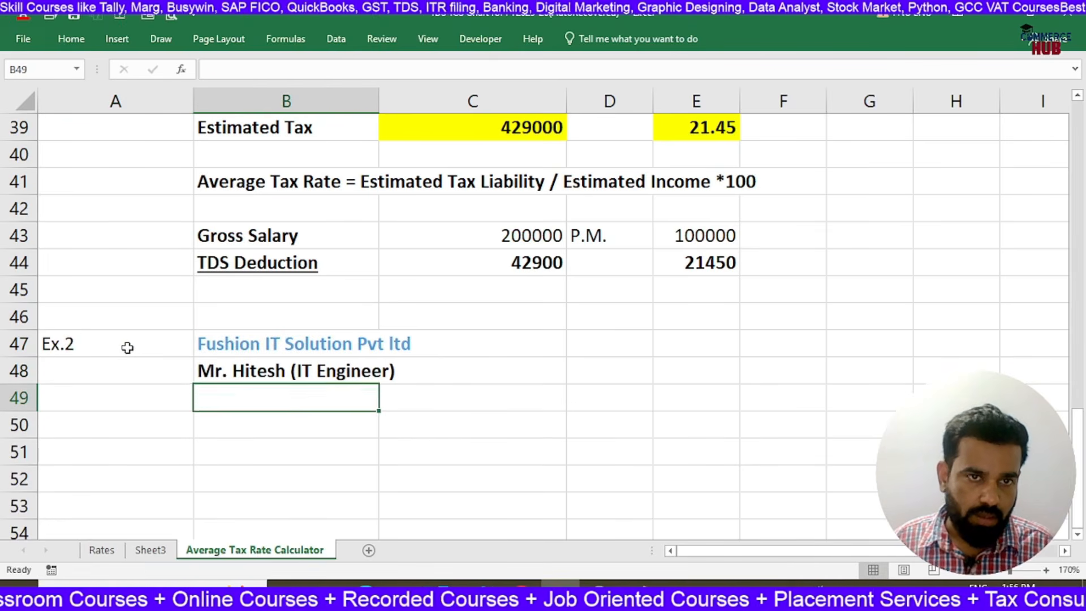
key("Right")
key("Right")
key("Up")
type("8 Lakh")
key("Return")
Enter the heading New Slab in D47, above the Ex.2 salary note
key("Up")
key("Up")
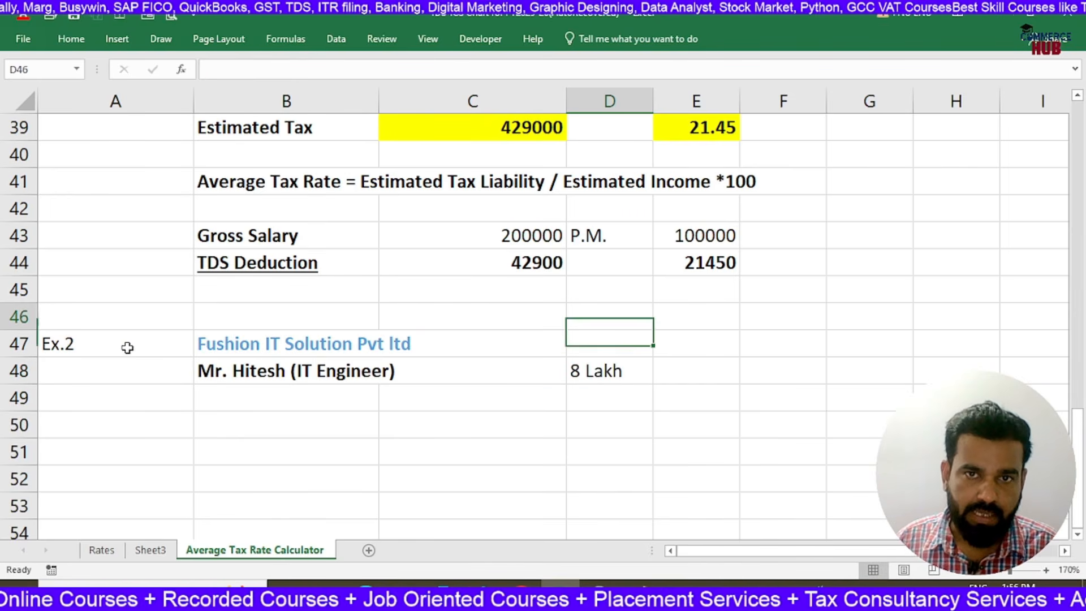
key("Up")
key("Right")
key("Down")
key("Left")
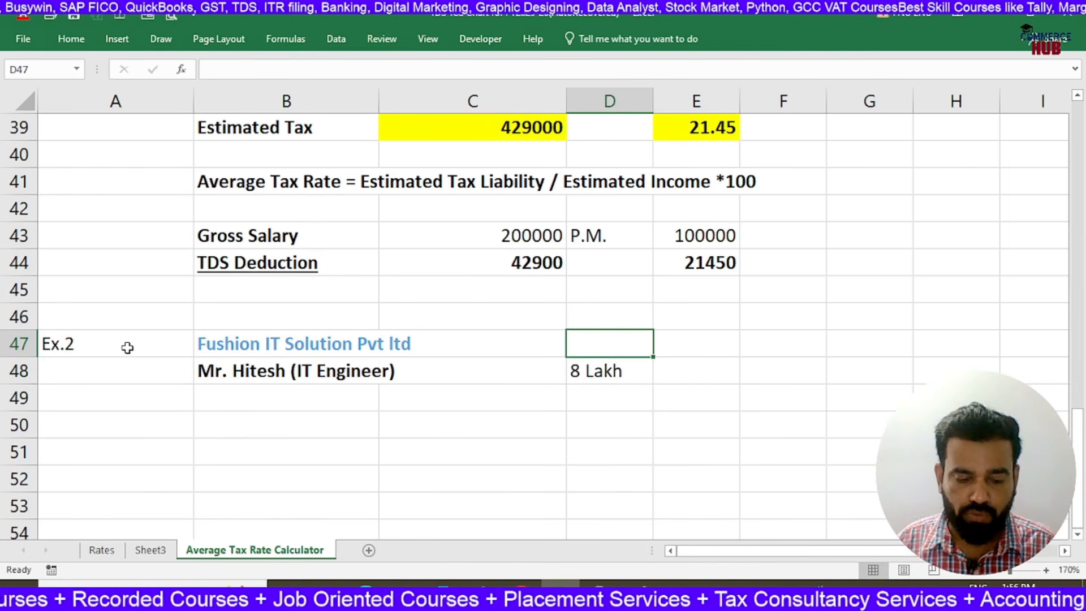
type("New Lsab")
key("BackSpace")
key("BackSpace")
key("BackSpace")
key("BackSpace")
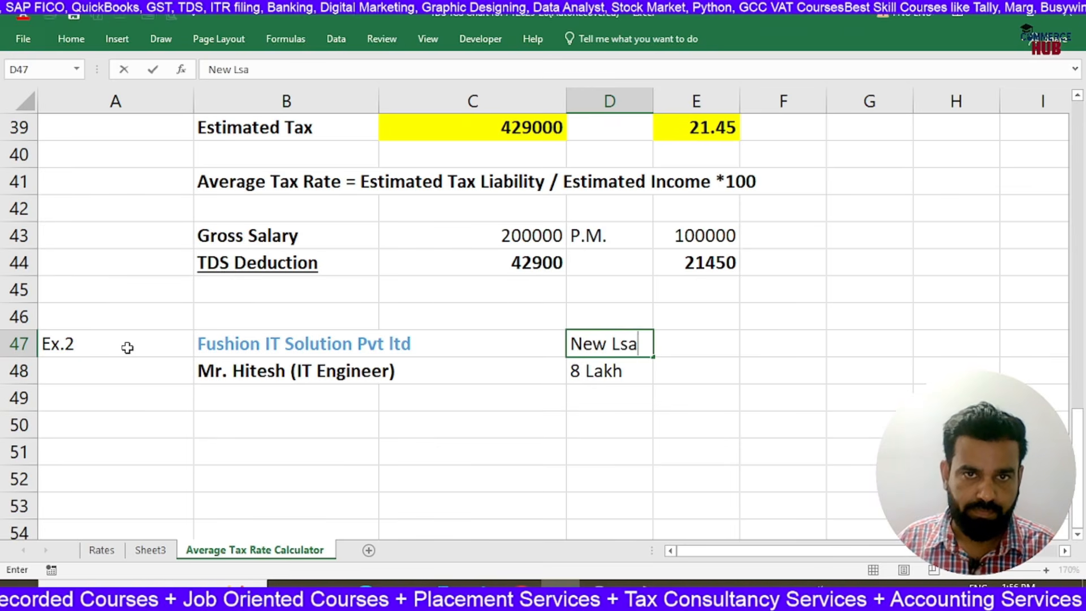
type("Salab")
key("BackSpace")
key("BackSpace")
key("BackSpace")
key("BackSpace")
type("lab")
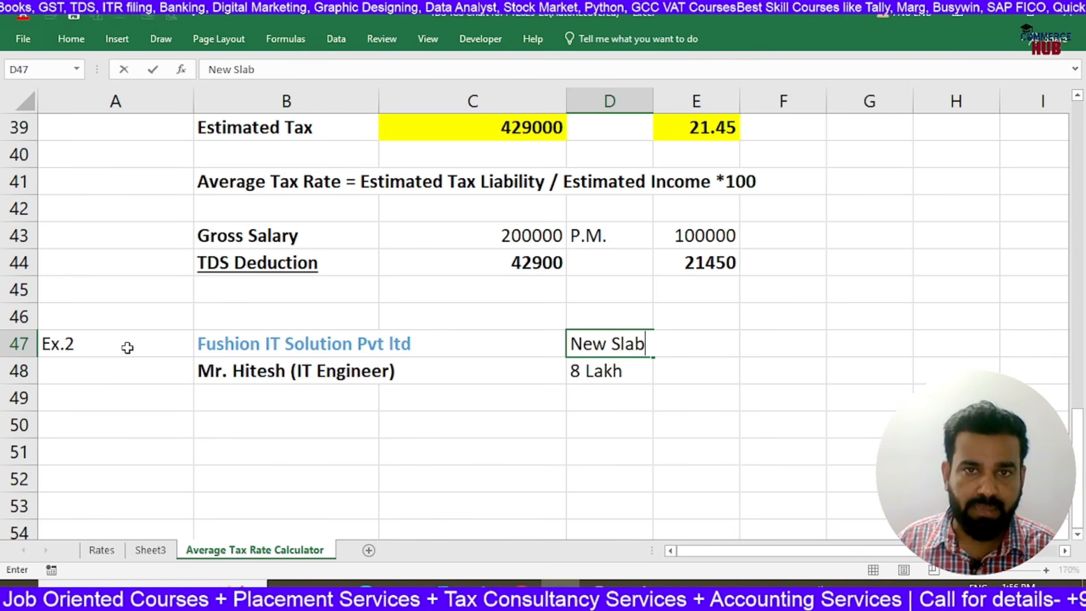
key("Return")
Make the New Slab heading in D47 bold and underlined
key("Up")
key("ctrl+b")
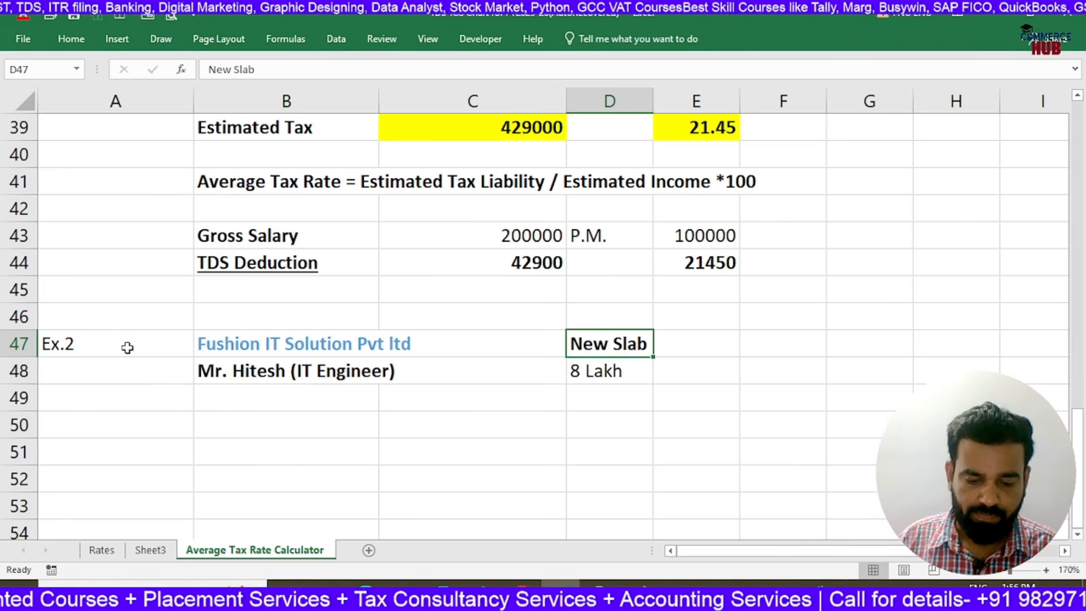
key("ctrl+u")
Extend the Ex.2 salary note in D48 to 8 Lakh P.A
key("Down")
type("8 Lakh P.A.")
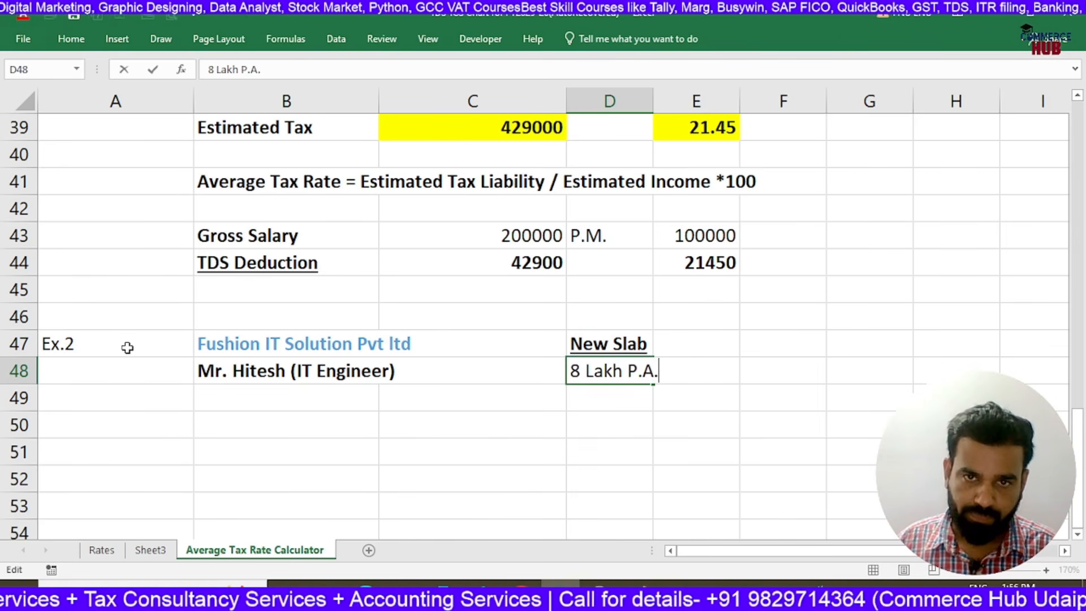
key("Return")
Review the income slabs and their rates in the New Slab Rates (FY2025-26) table, rows 21 to 27
scroll(128, 348, "up", 7)
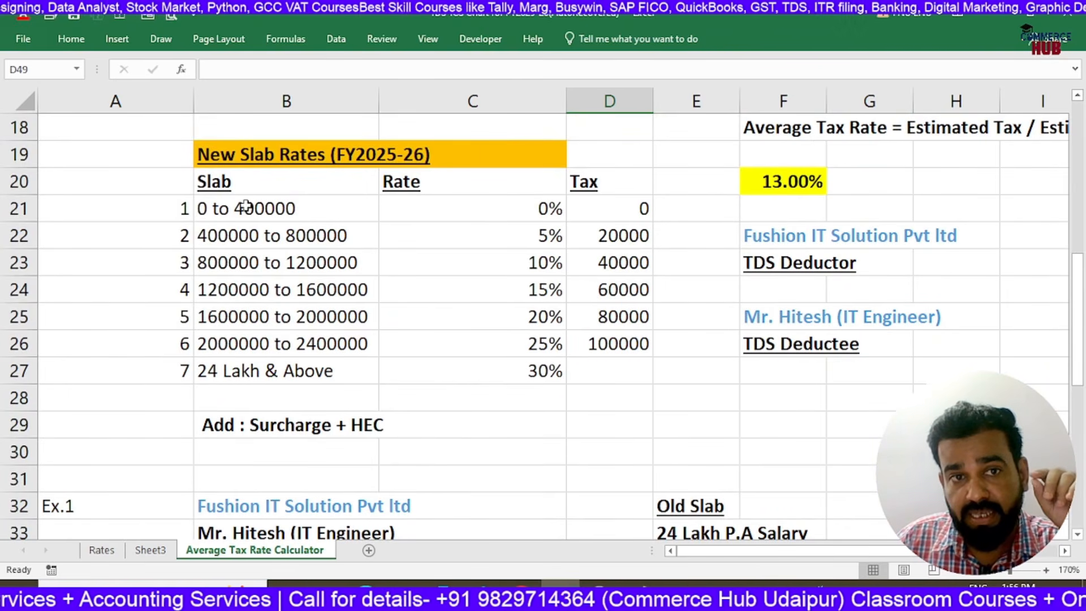
left_click_drag(245, 207, 255, 398)
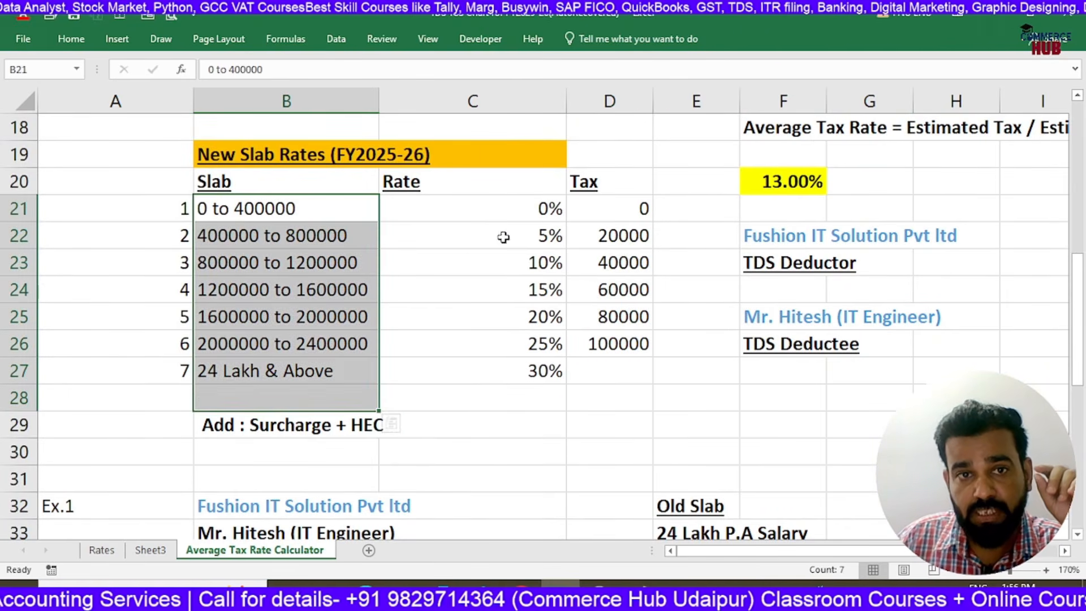
left_click(497, 340)
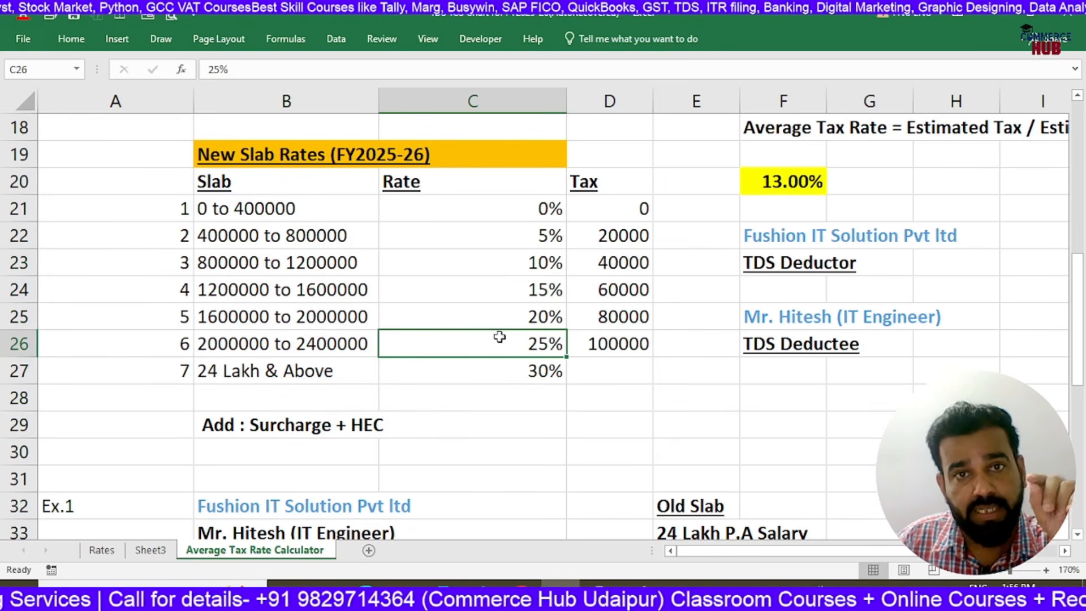
left_click(299, 208)
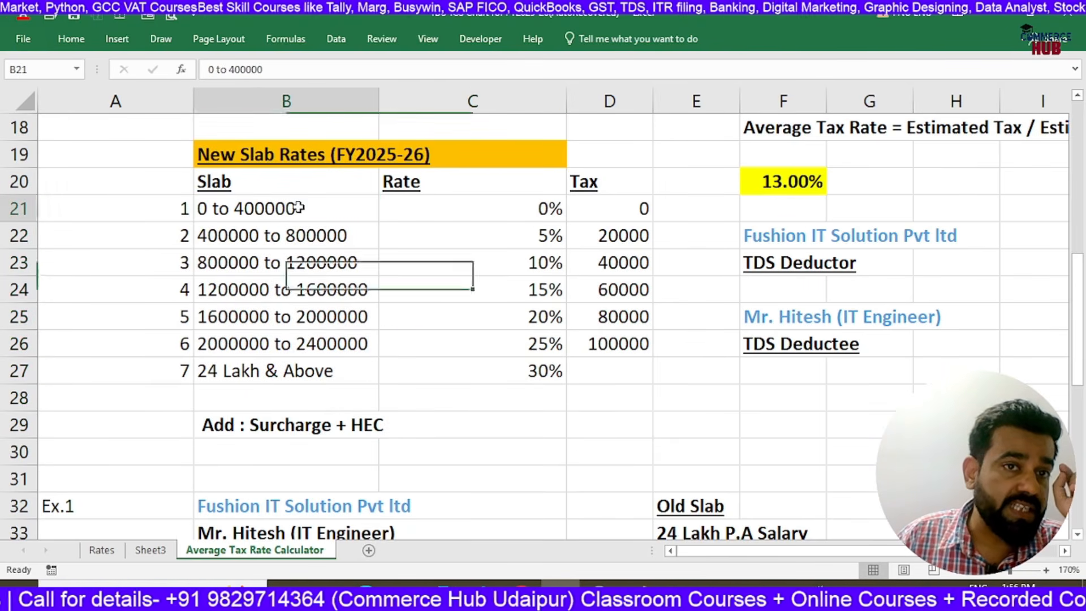
left_click(461, 208)
left_click(481, 236)
left_click(485, 263)
left_click(484, 290)
left_click(484, 315)
left_click(474, 368)
left_click(339, 208)
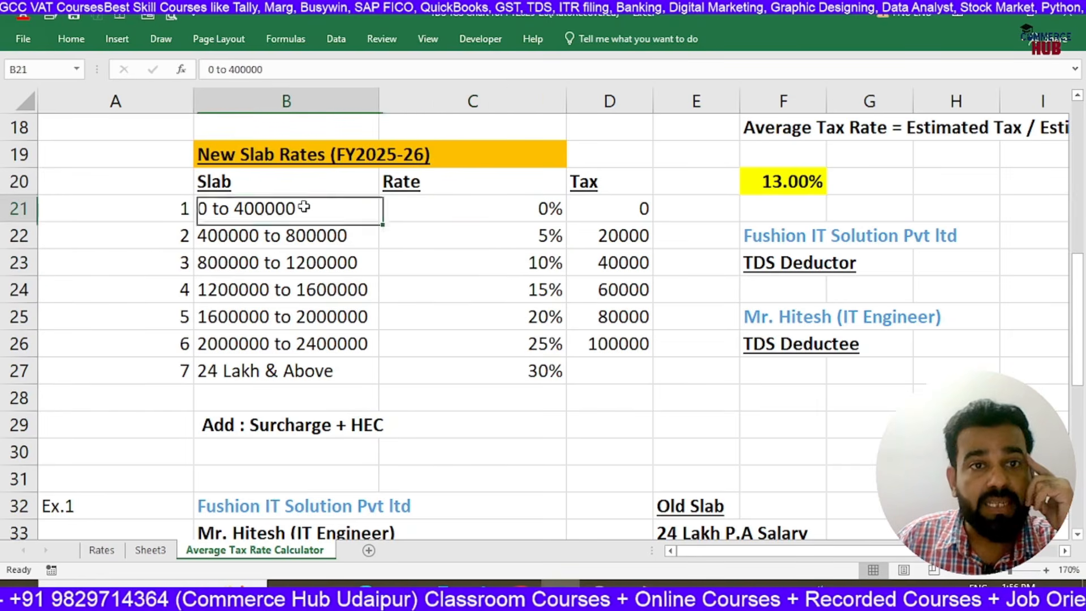
Examine the rate and tax amount of each new-regime slab from 0 to 2000000, row by row
left_click(493, 199)
left_click(330, 239)
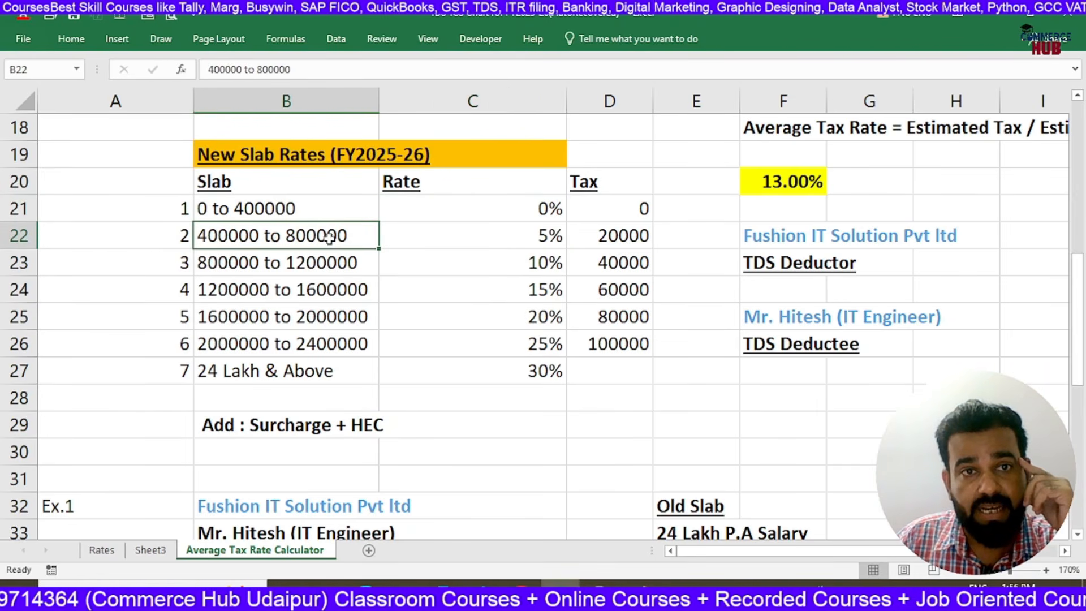
left_click(496, 244)
left_click(617, 240)
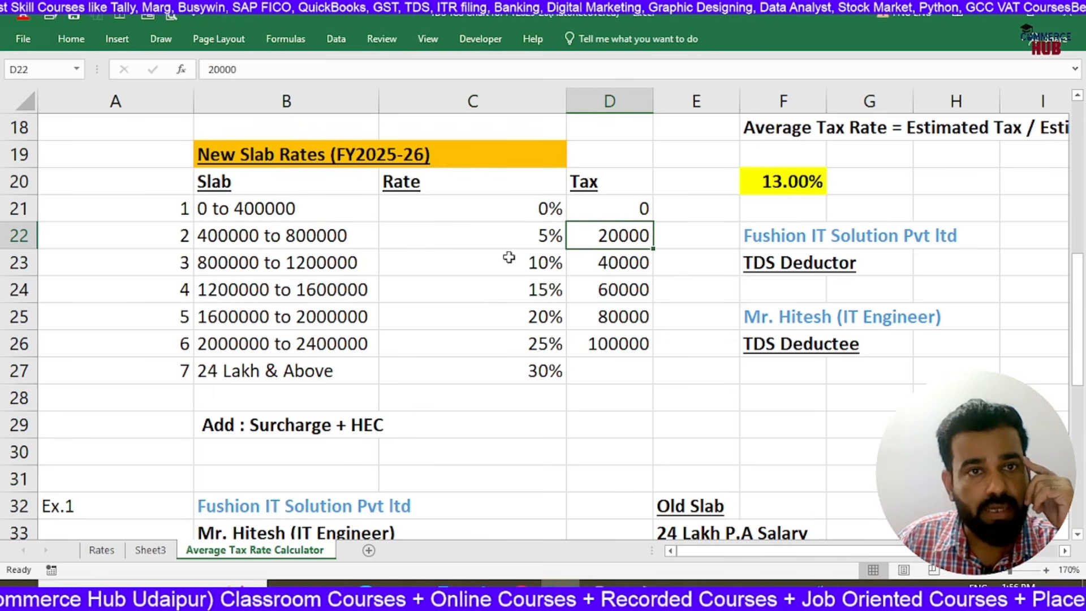
left_click(304, 263)
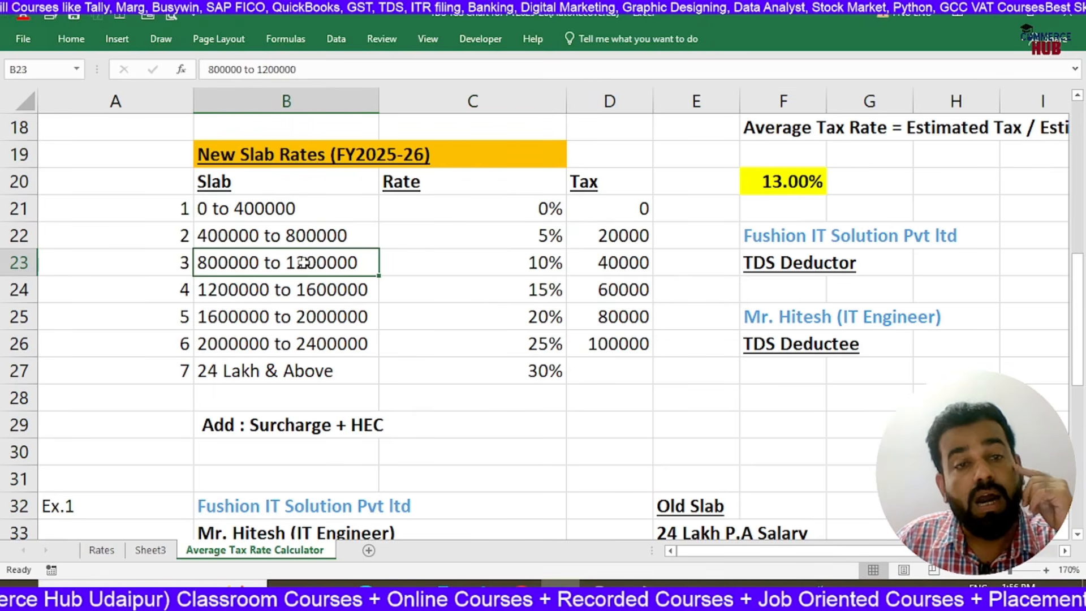
left_click(455, 266)
left_click(588, 268)
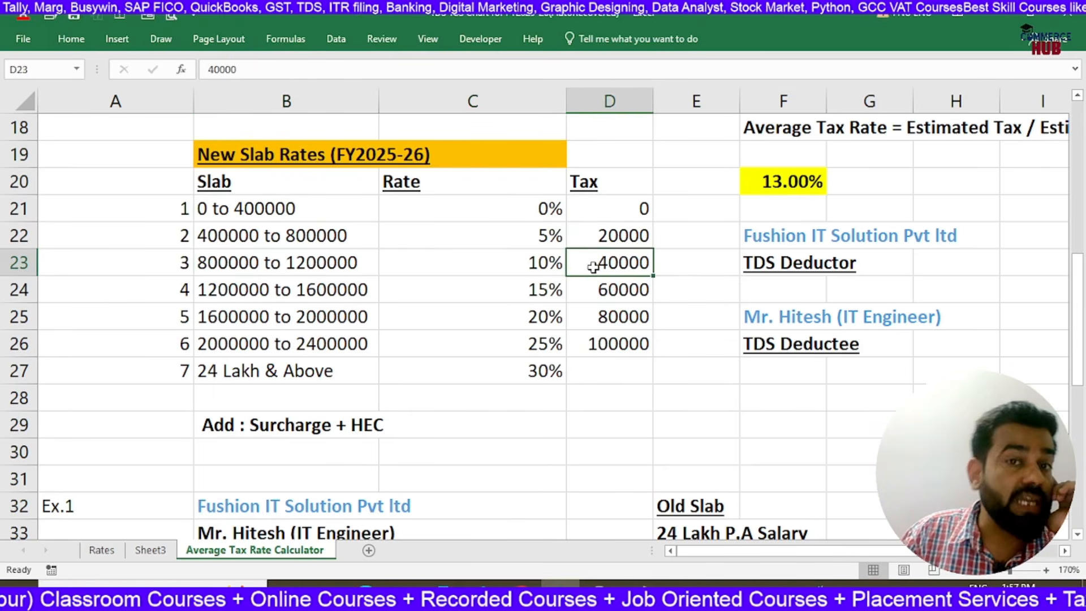
left_click(315, 299)
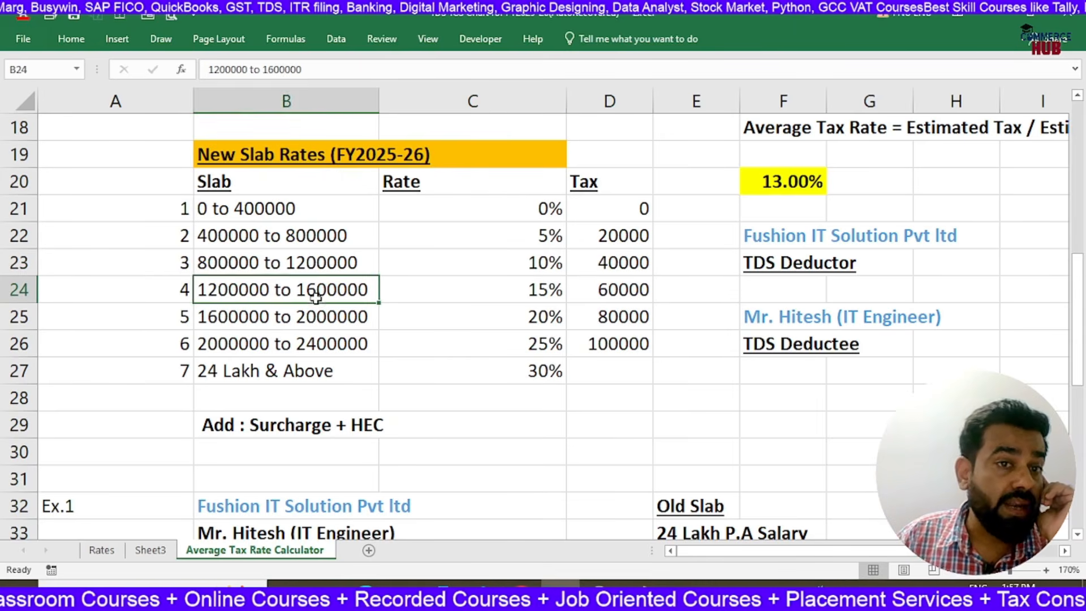
left_click(493, 295)
left_click(608, 301)
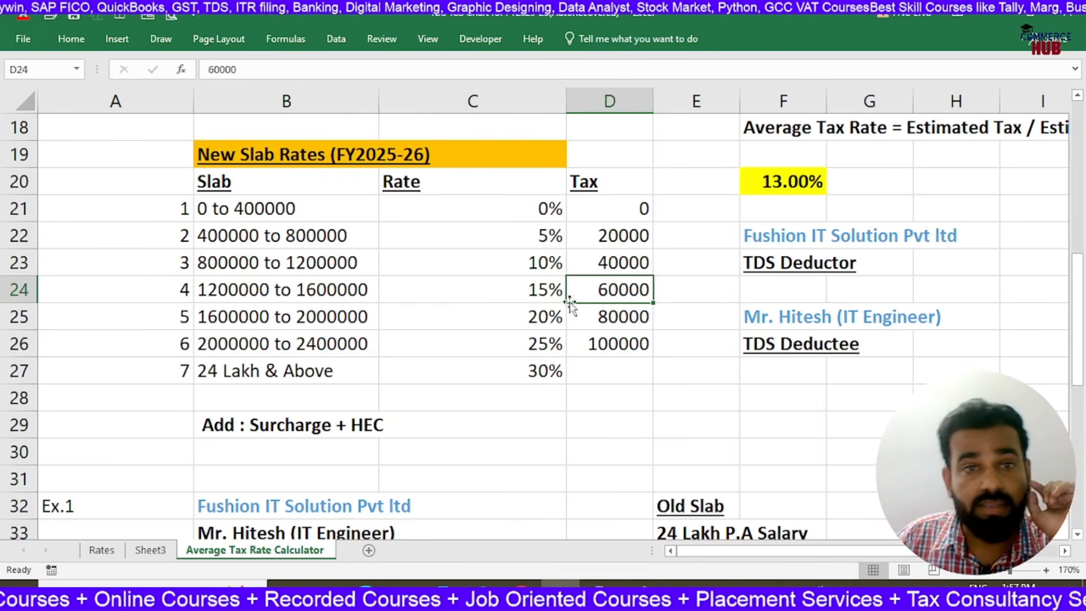
left_click(329, 319)
left_click(462, 319)
left_click(597, 315)
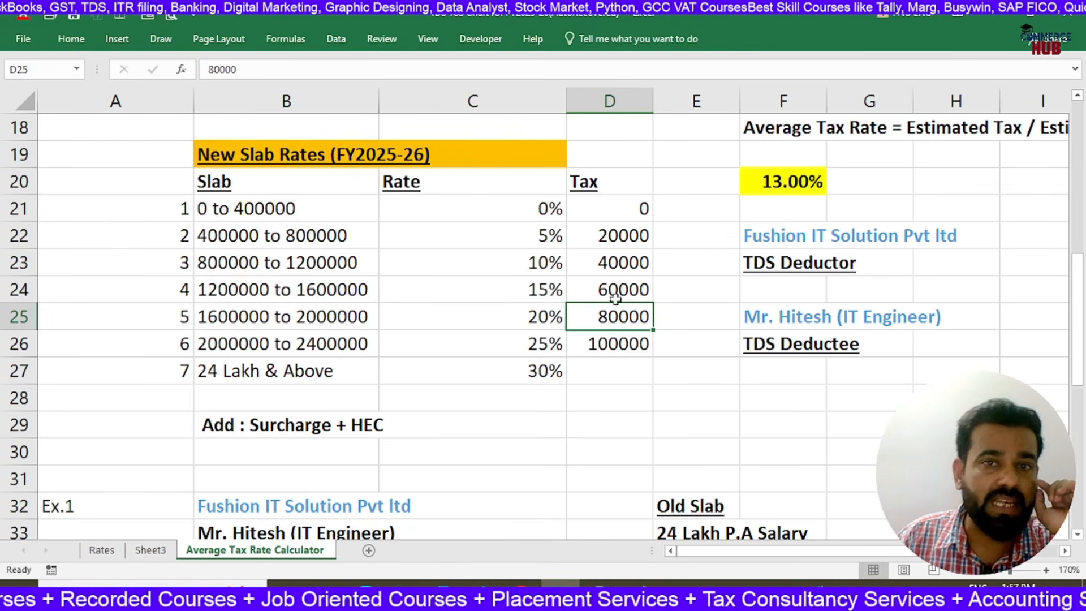
Check the slab taxes in D22:D26, the 2000000 to 2400000 slab's rate, and the 24 Lakh & Above slab
left_click_drag(610, 234, 614, 312)
left_click(295, 351)
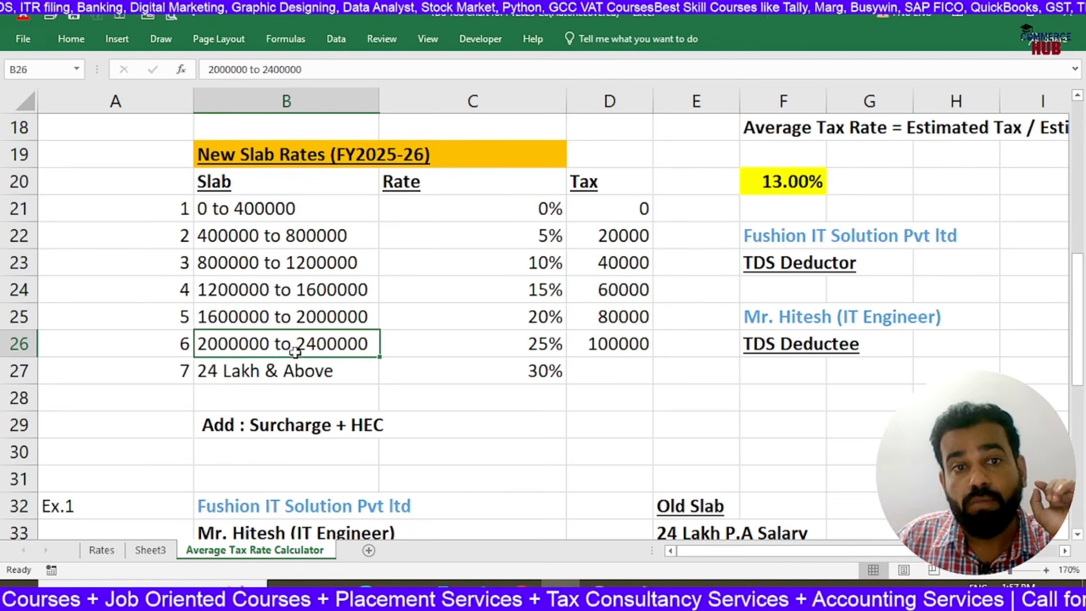
left_click(538, 344)
left_click(627, 344)
left_click_drag(608, 235, 618, 342)
left_click(348, 344)
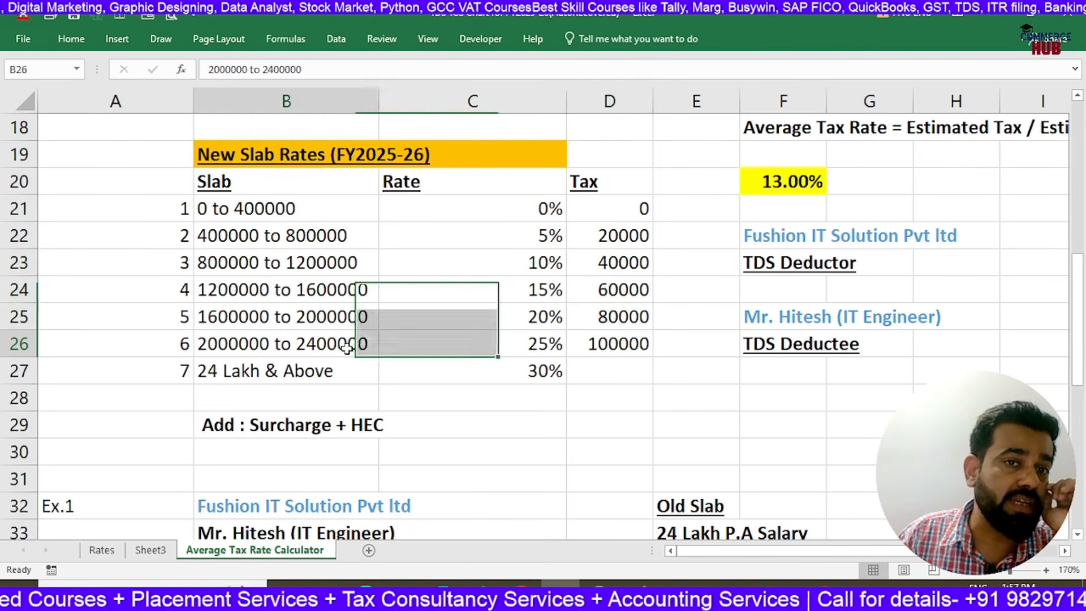
left_click(494, 347)
left_click(348, 373)
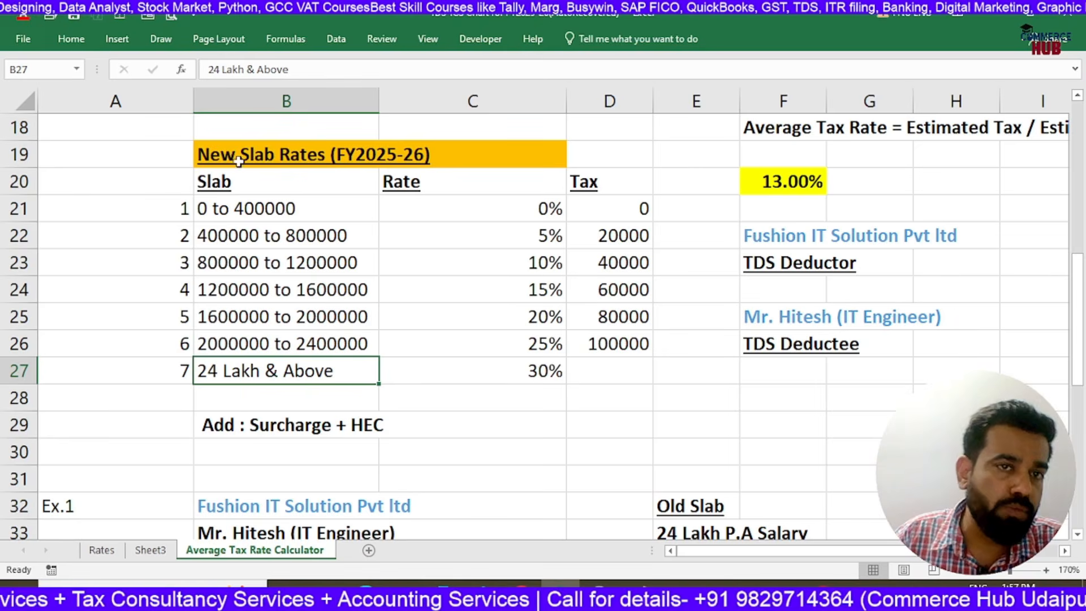
Fit column D to its contents so the Ex.2 salary note in D48 stays within its cell
scroll(337, 278, "down", 7)
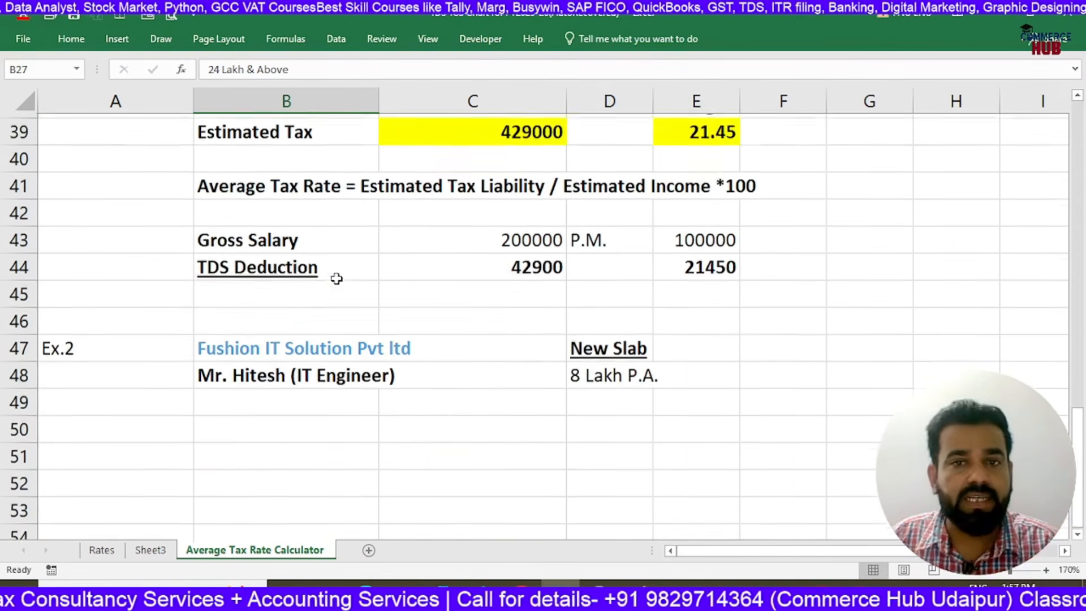
left_click(577, 362)
left_click(306, 378)
left_click(577, 375)
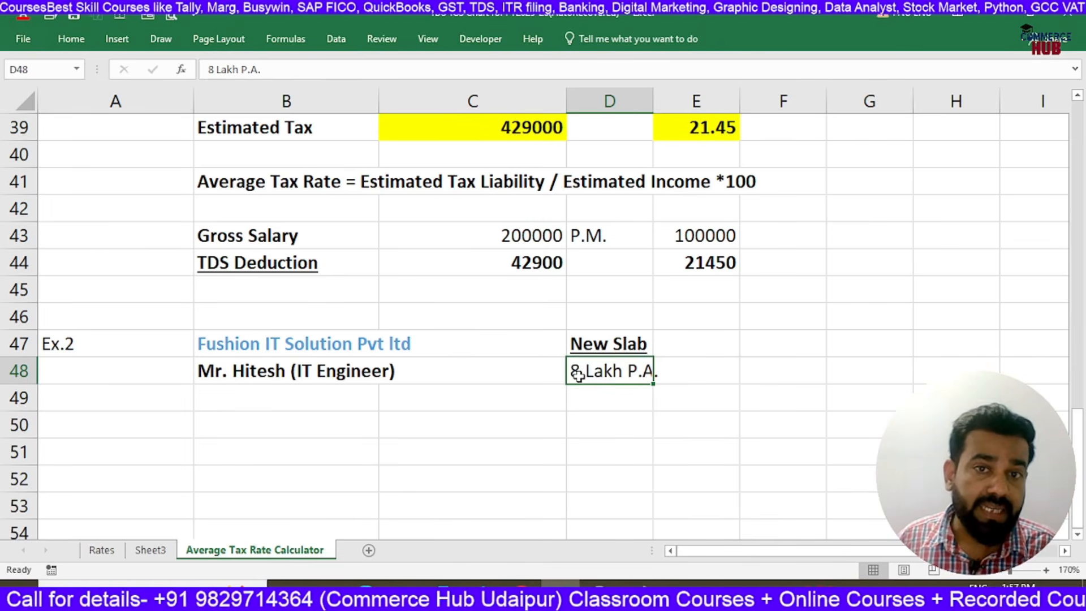
key("Right")
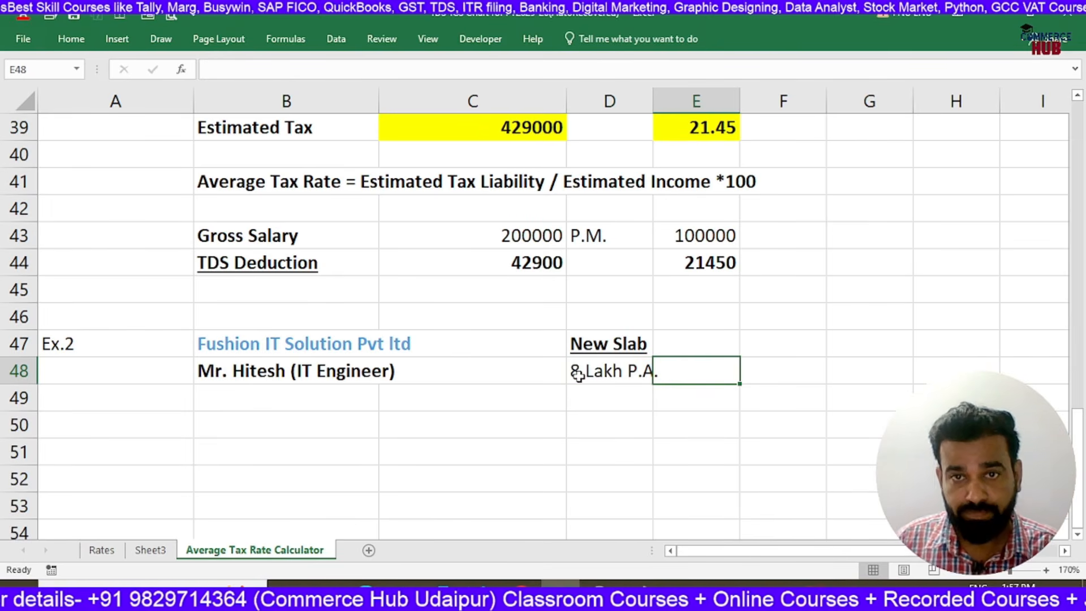
double_click(653, 104)
left_click(626, 422)
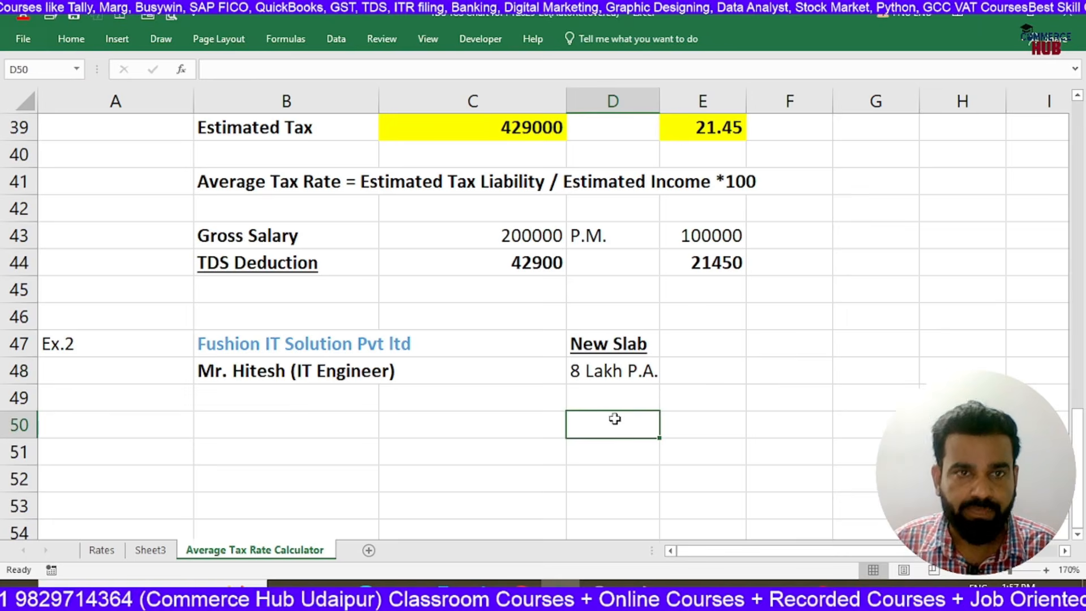
Check the tax on the 0 to 400000 and 400000 to 800000 slabs in the New Slab Rates table
scroll(333, 402, "up", 4)
scroll(335, 402, "up", 3)
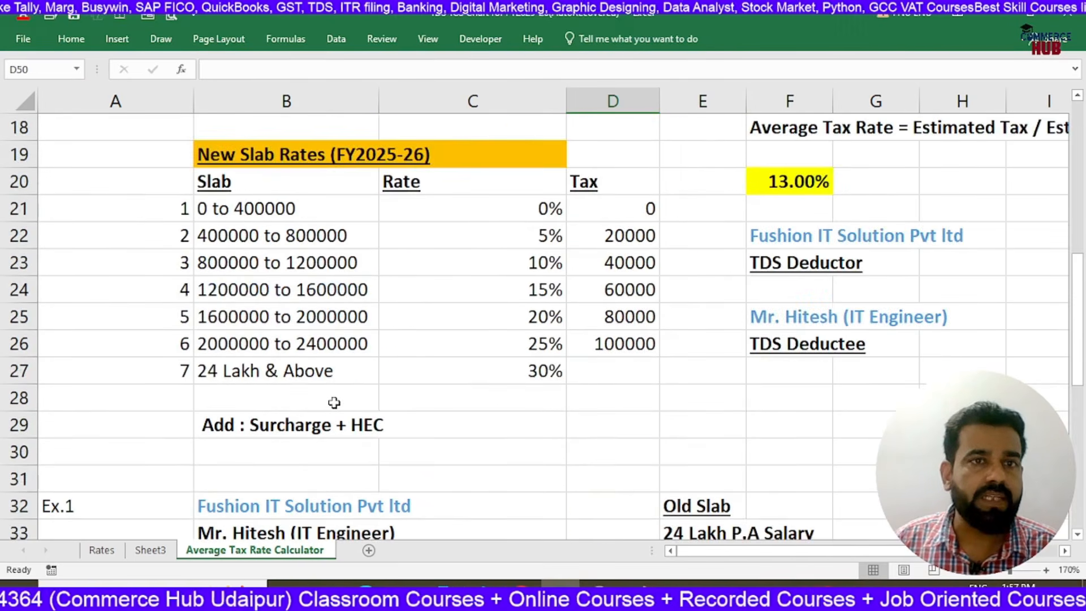
left_click(617, 226)
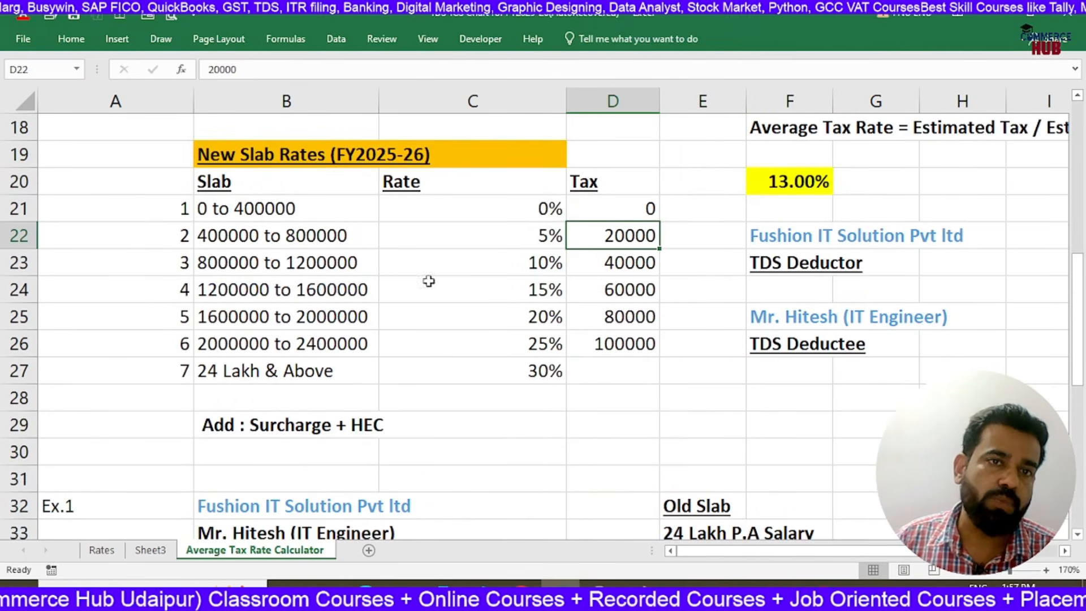
left_click(233, 209)
left_click(235, 235)
left_click(600, 234)
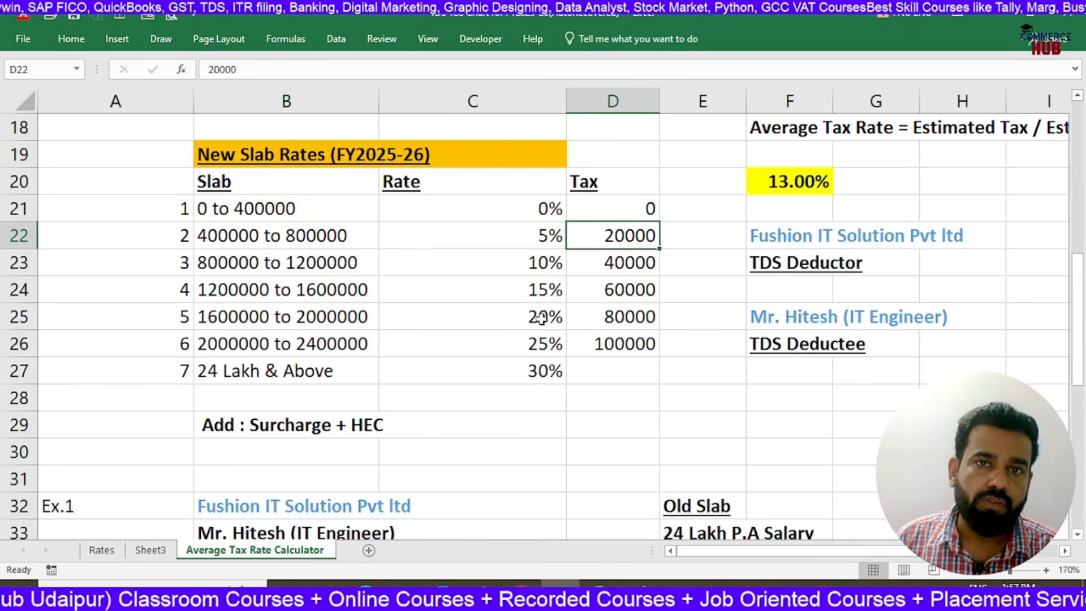
scroll(565, 277, "down", 7)
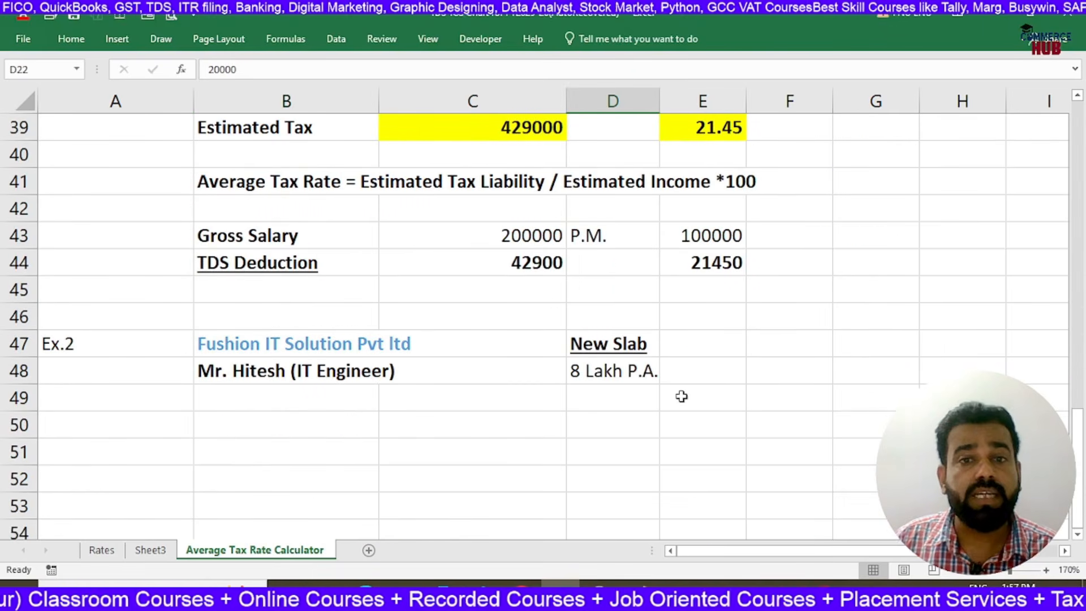
left_click(788, 381)
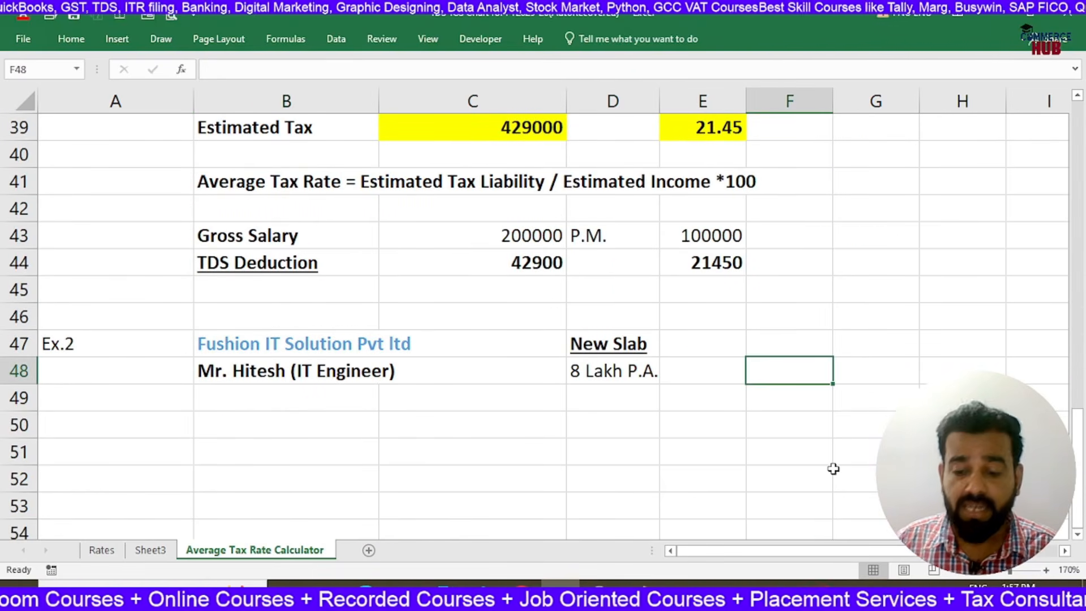
type("=2000")
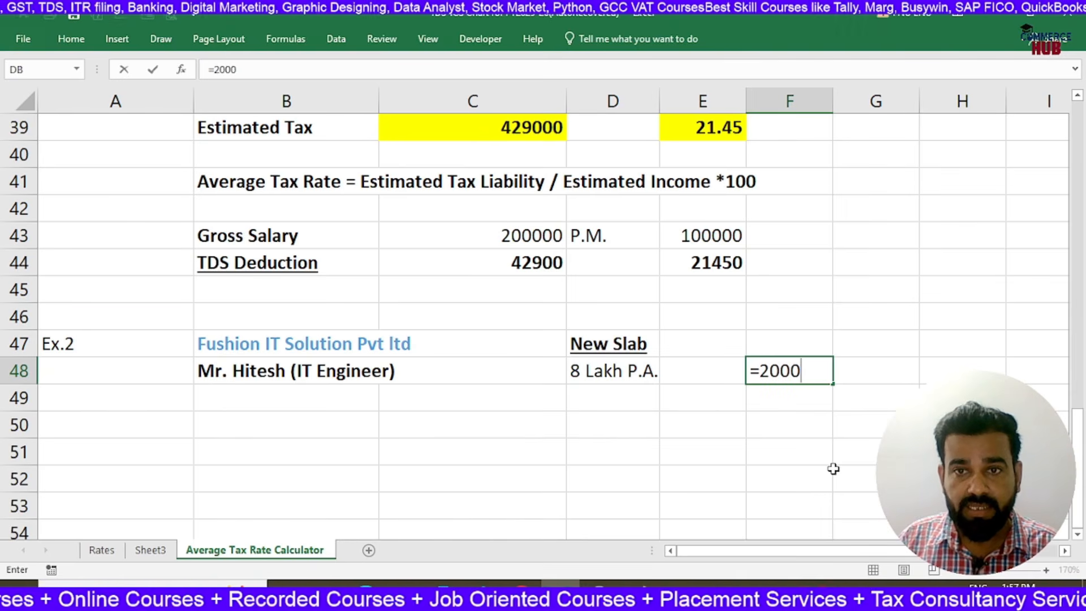
type("0")
key("BackSpace")
key("BackSpace")
key("BackSpace")
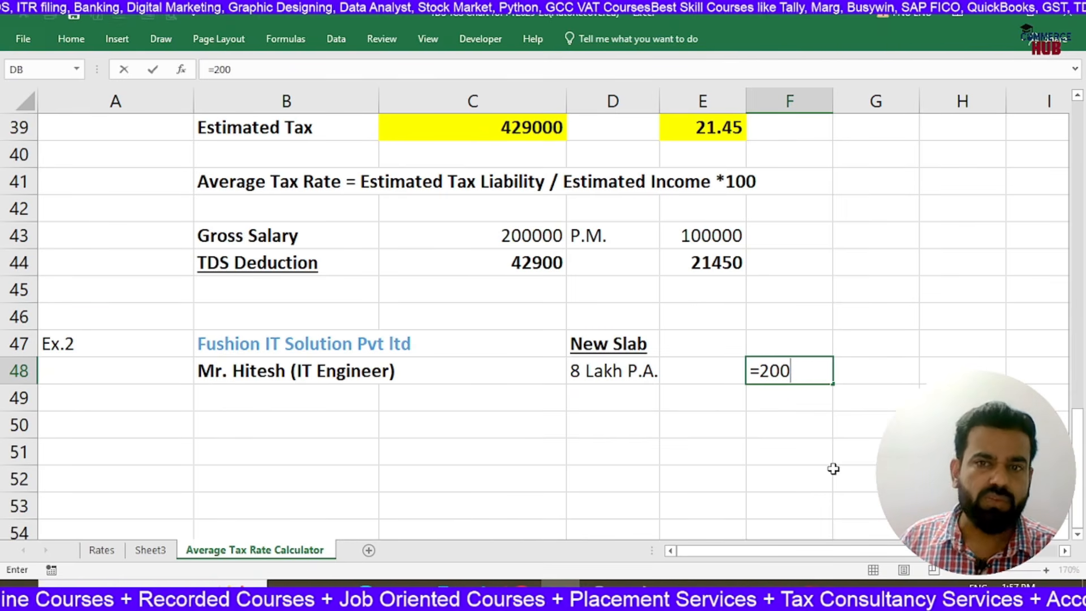
key("BackSpace")
key("BackSpace")
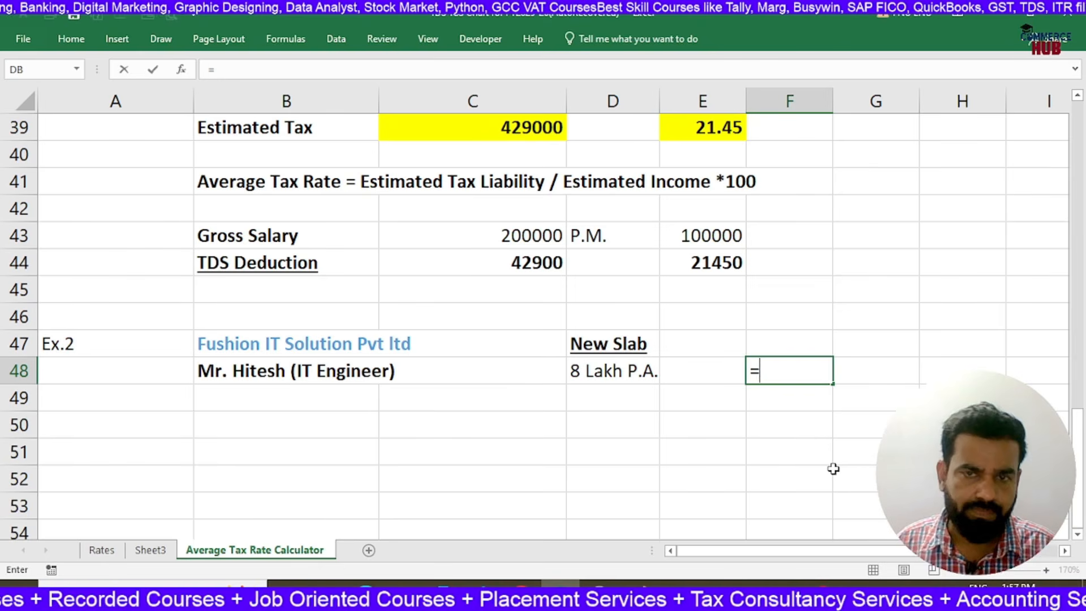
key("BackSpace")
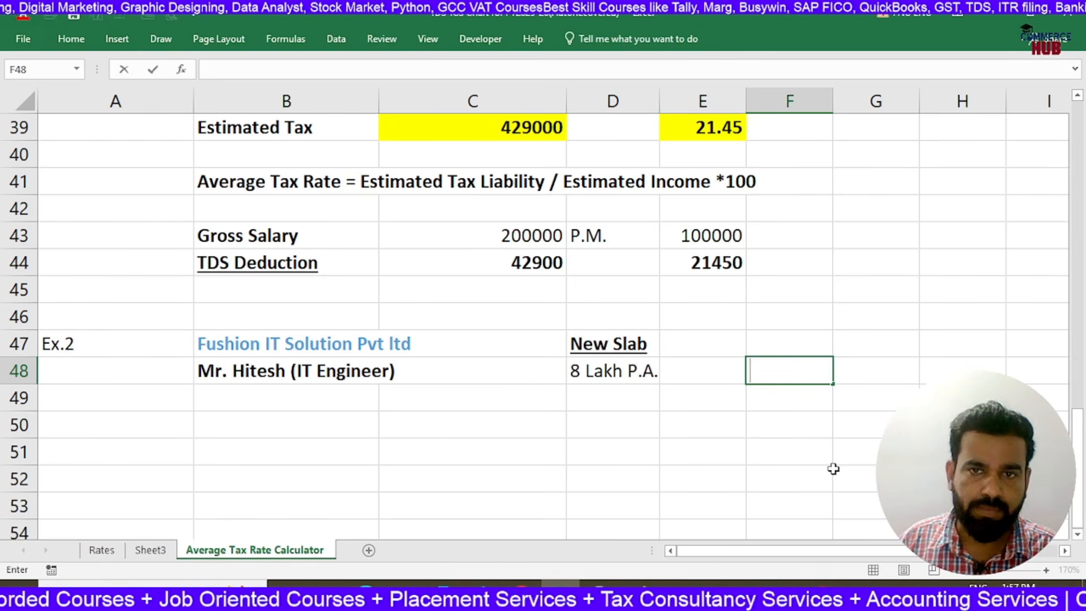
key("Return")
Enter the slab tax of 20000 in D49, beneath the Ex.2 annual salary
key("Left")
key("Left")
key("Right")
key("Right")
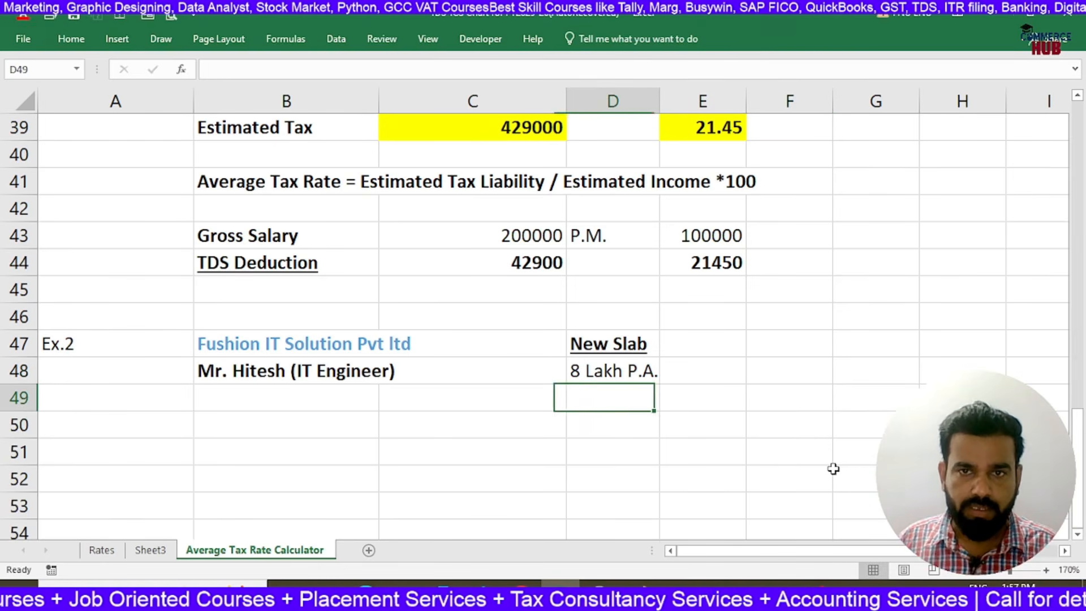
key("Up")
key("Down")
key("Left")
type("20000")
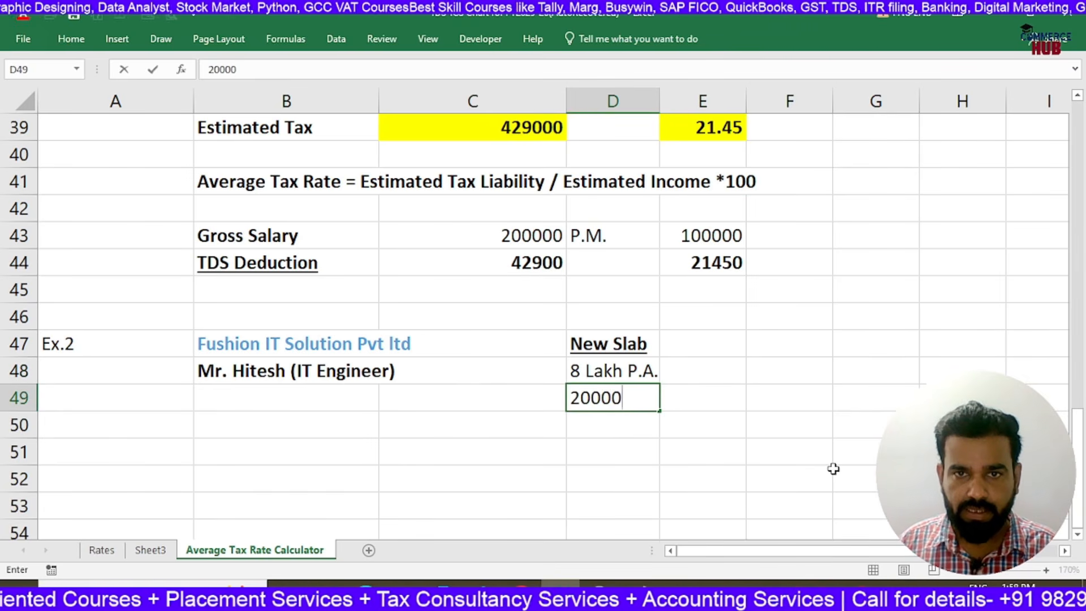
key("Return")
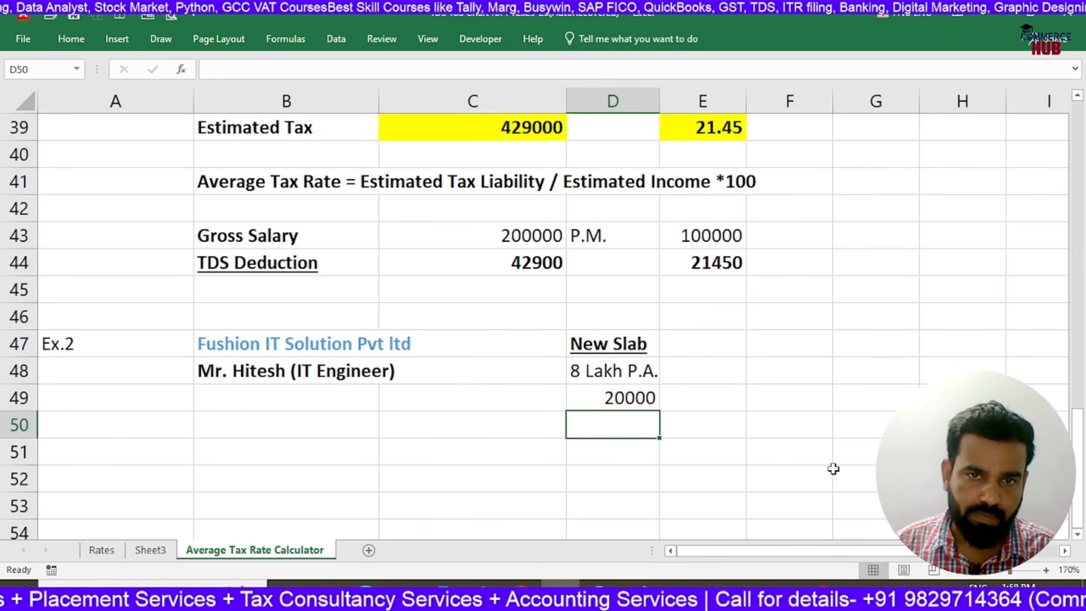
Calculate 4% of the D49 slab tax in D50
double_click(636, 399)
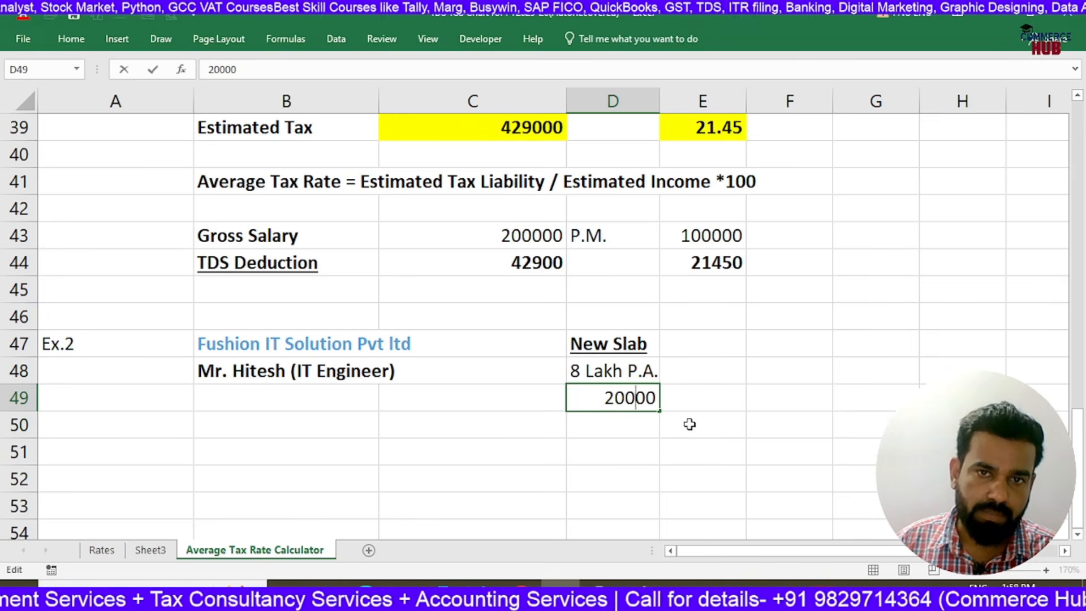
key("Return")
type("=")
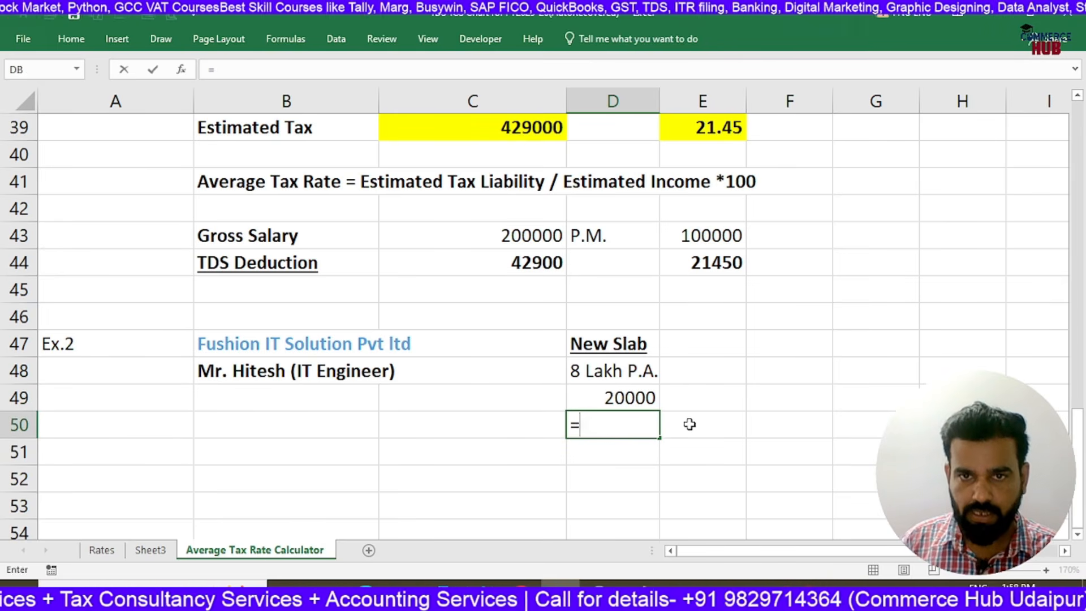
key("Up")
type("*4%")
key("Return")
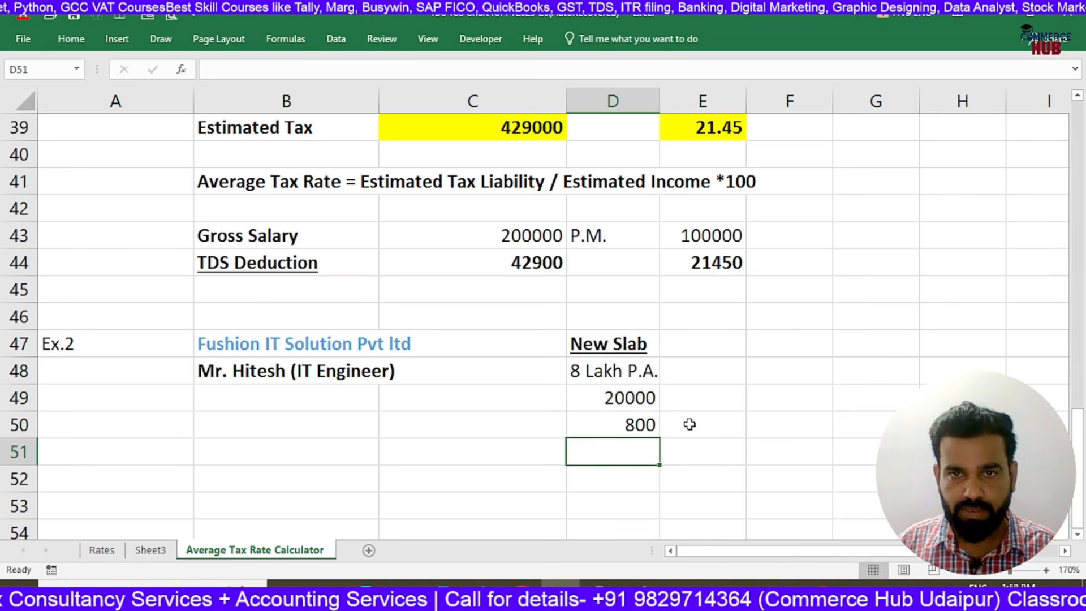
Total the slab tax and the 4% addition with =SUM(D49:D50) in D51 and make the total bold
key("Up")
key("Up")
key("Down")
key("Down")
key("alt+=")
key("Return")
key("Up")
key("ctrl+b")
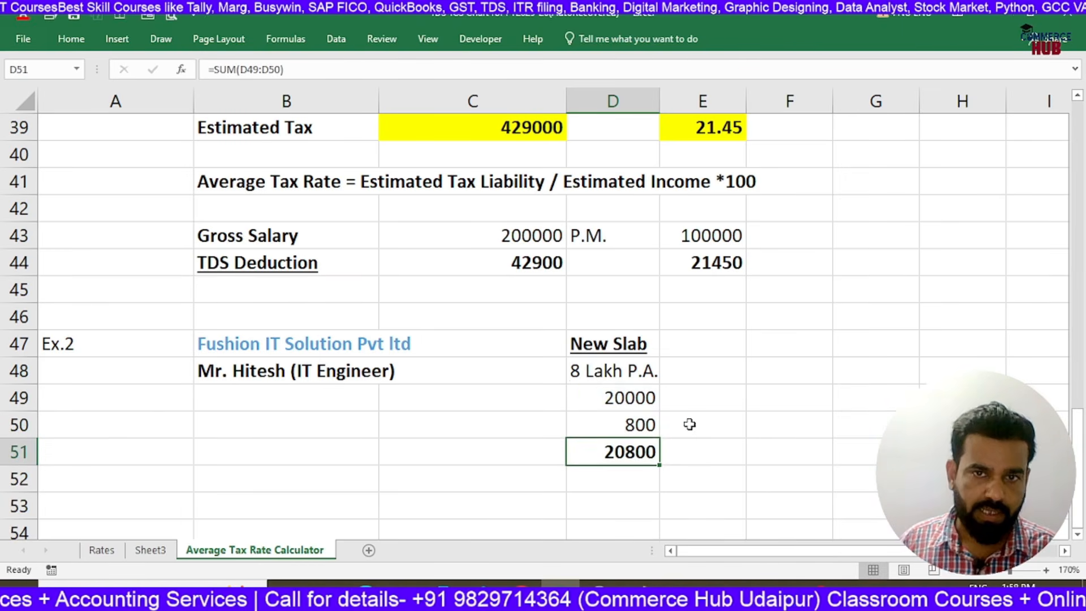
Calculate the Ex.2 average tax rate in F48 with =D51/800000*100 and make it bold
key("Right")
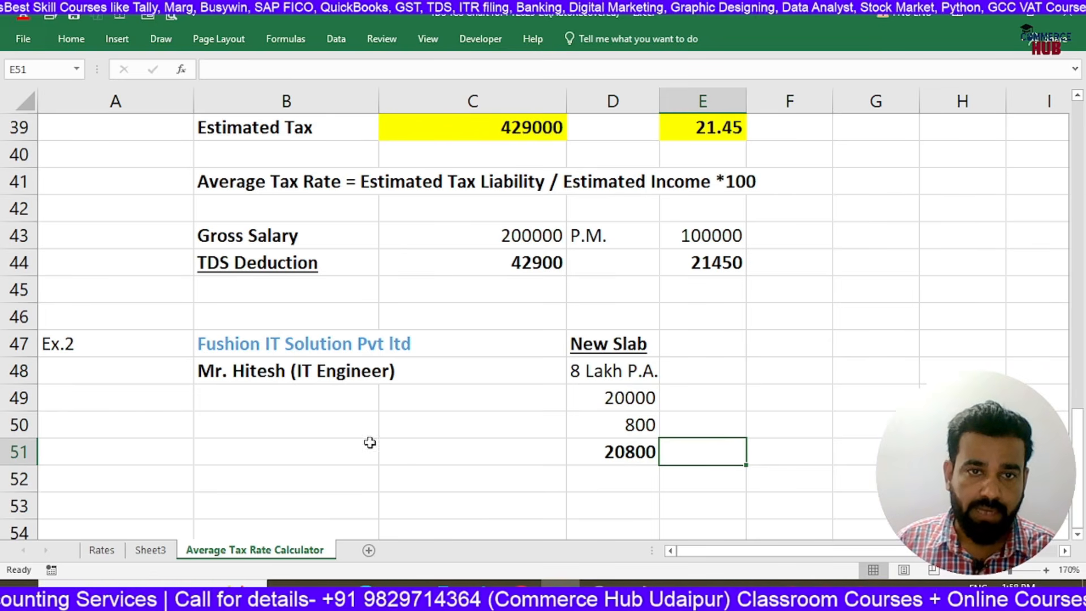
left_click(761, 374)
type("=")
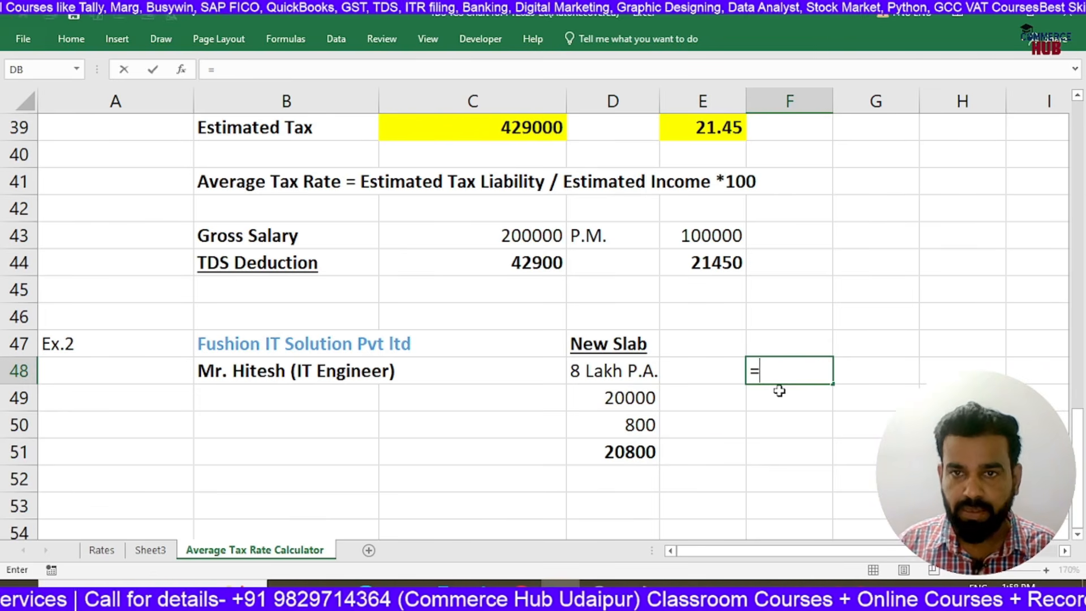
left_click(592, 456)
type("/")
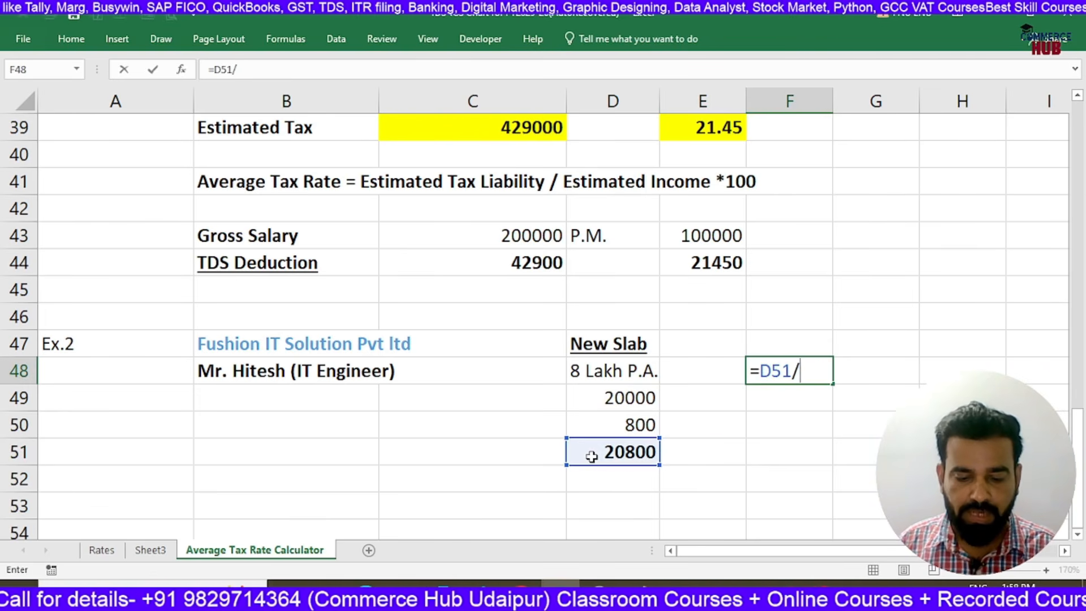
type("800000")
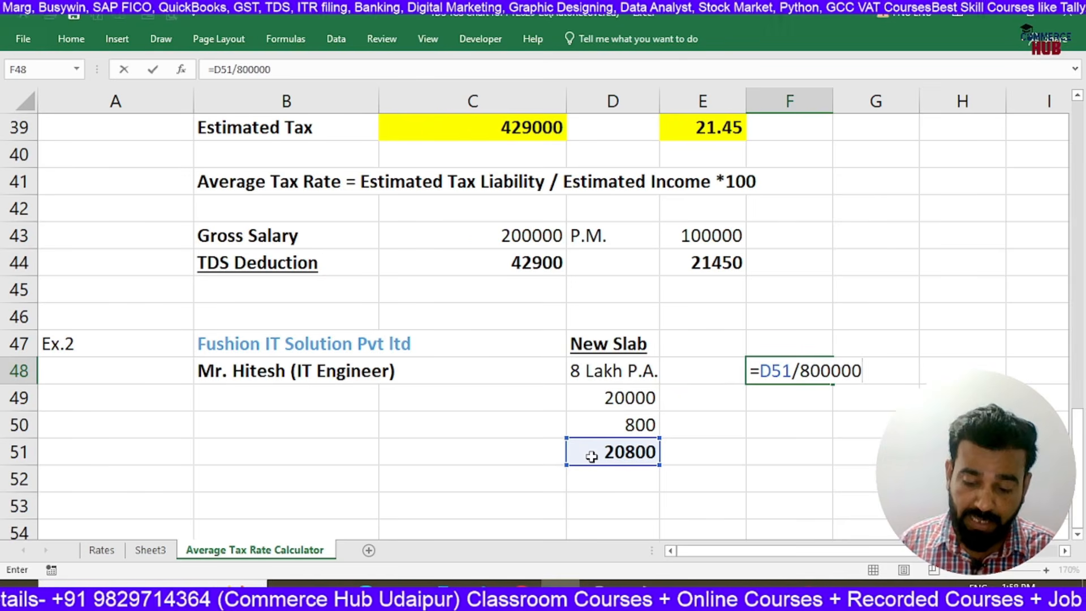
type("/1000")
key("BackSpace")
key("BackSpace")
key("BackSpace")
key("BackSpace")
key("BackSpace")
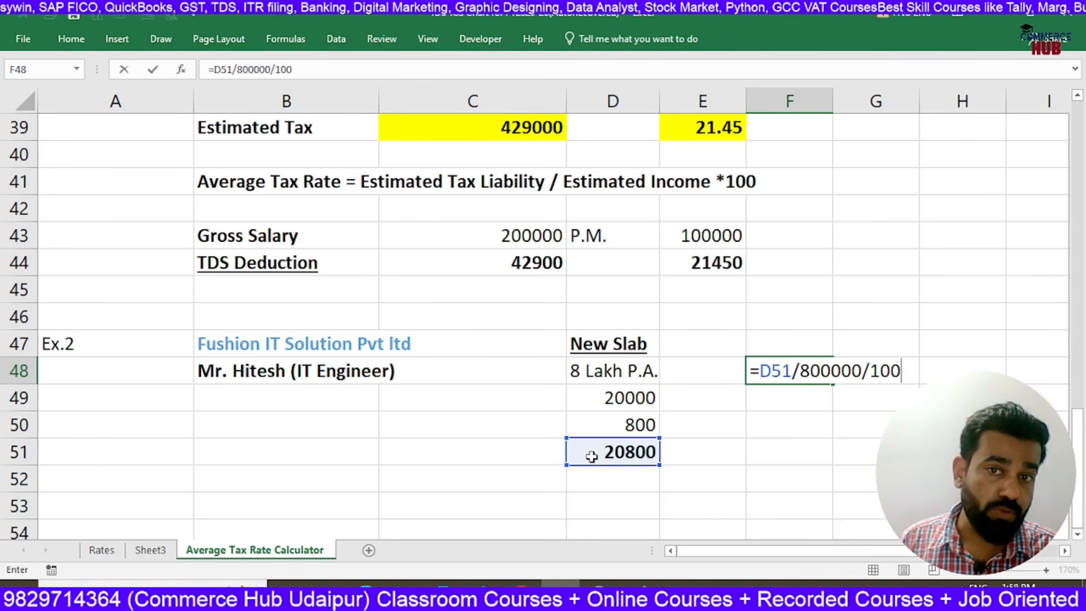
key("BackSpace")
key("BackSpace")
key("BackSpace")
type("9")
key("BackSpace")
type("000")
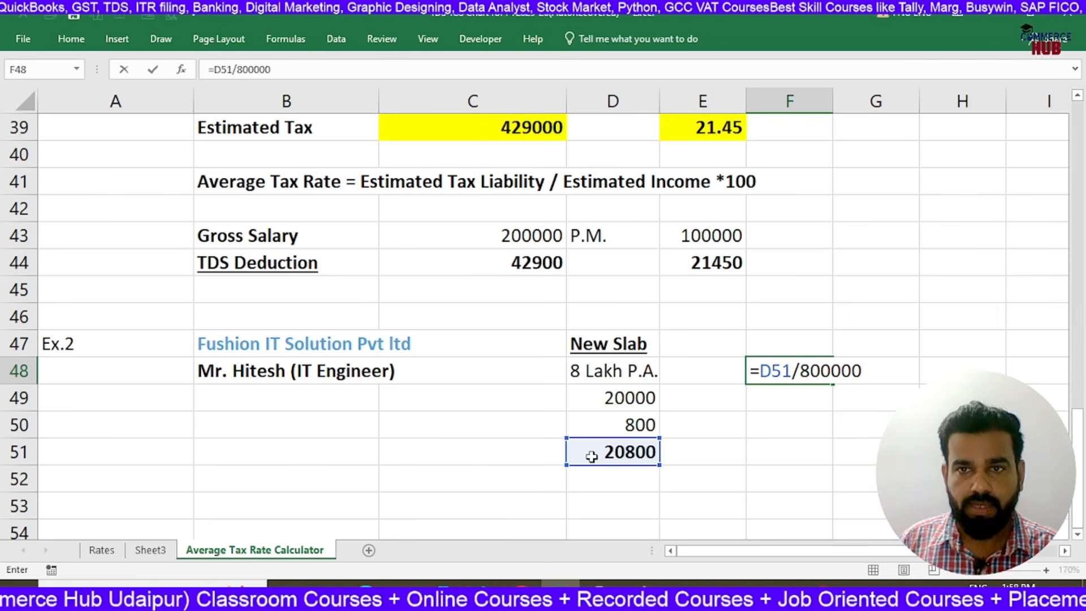
type("*100")
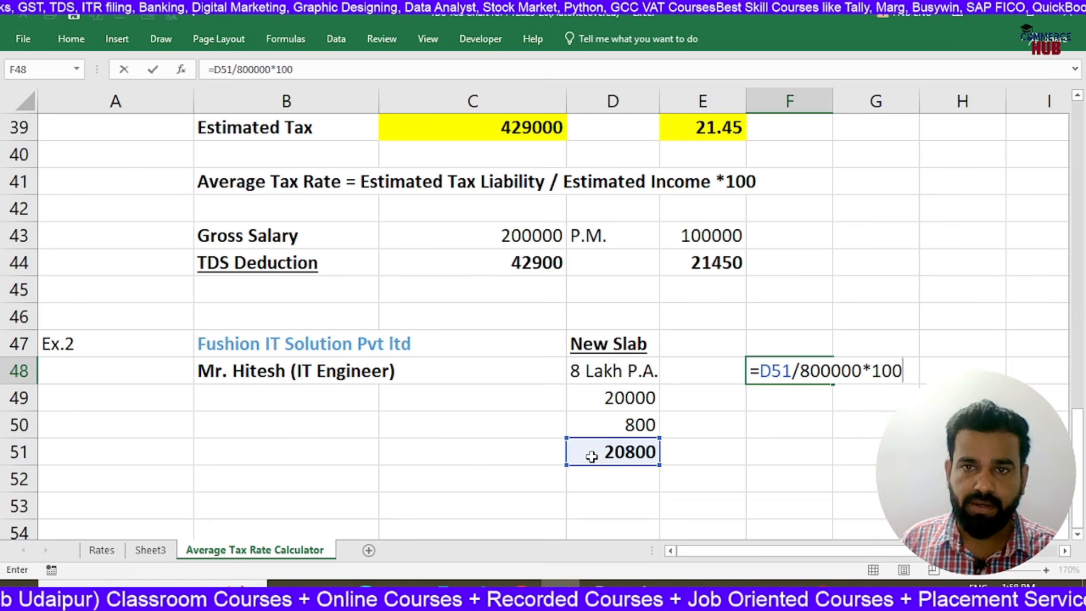
key("Return")
key("Up")
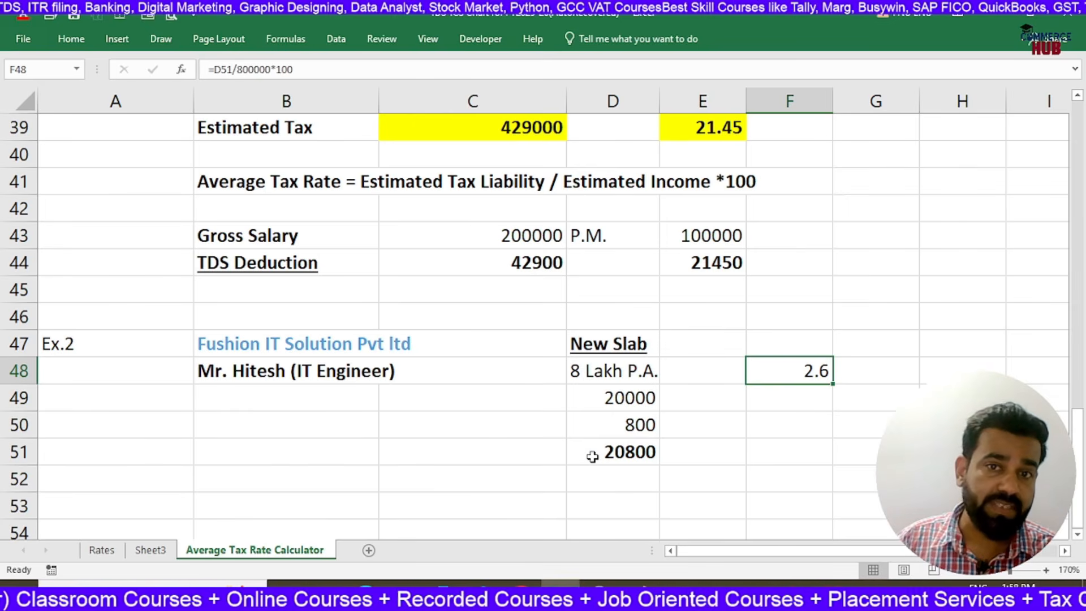
key("ctrl+b")
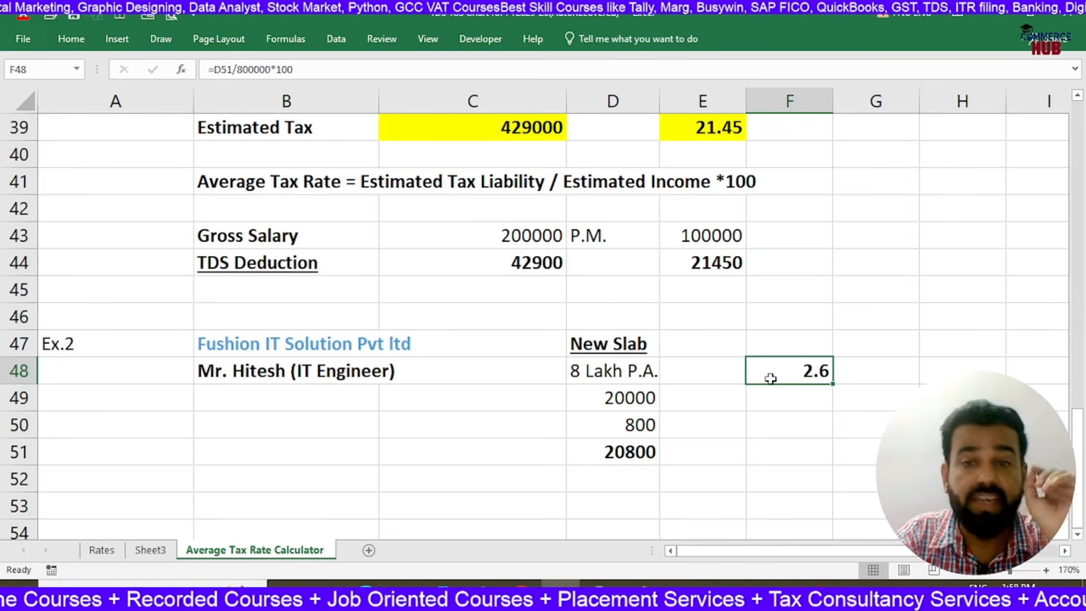
Enter the label "Rebate u/s 87A" in B50 of Ex.2 and make it bold
left_click(584, 373)
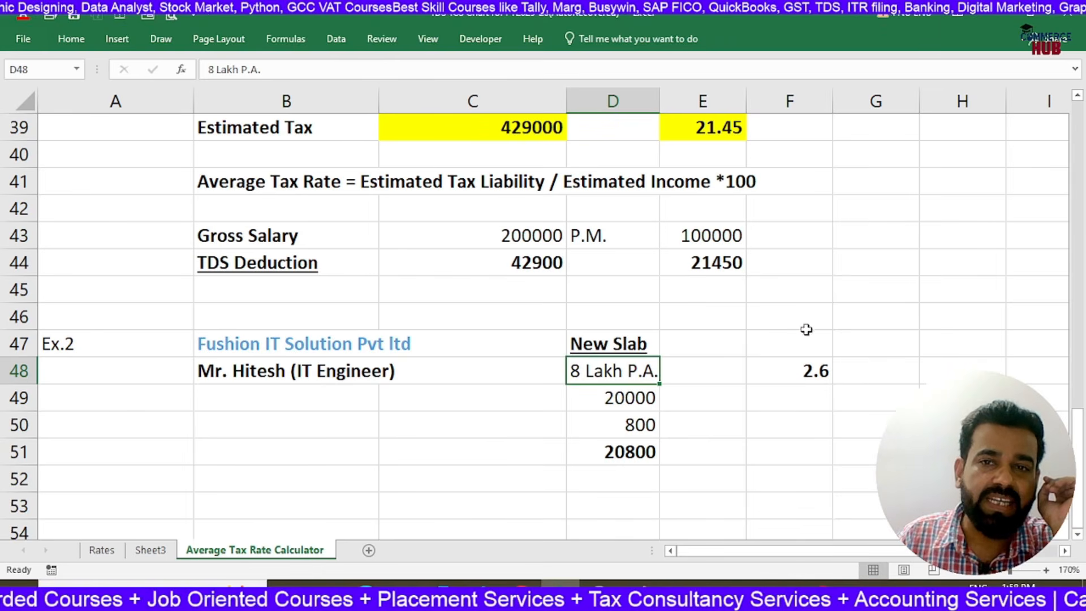
left_click(335, 425)
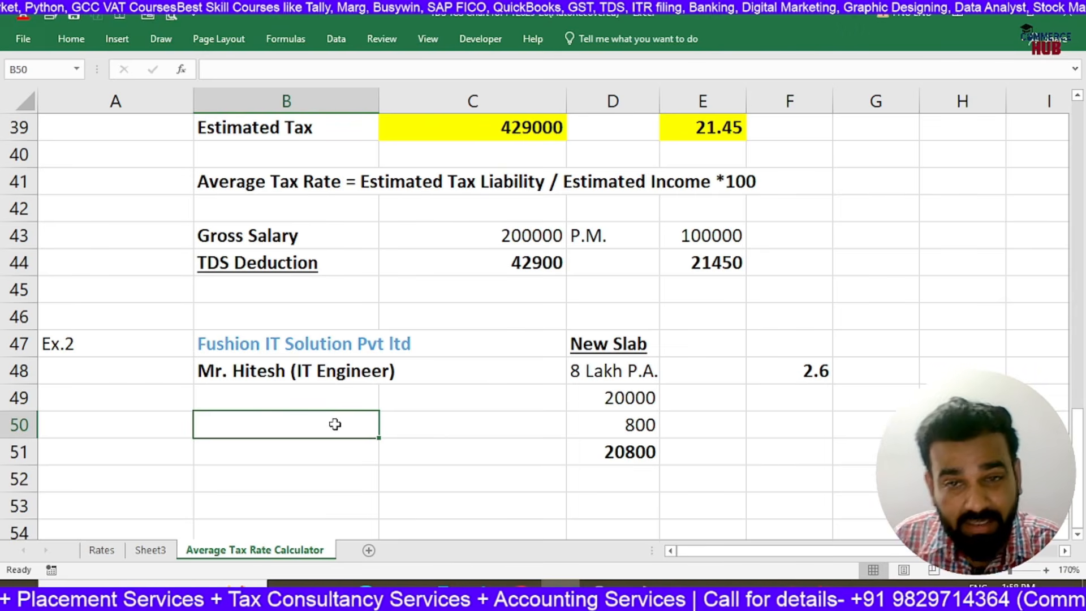
left_click(824, 375)
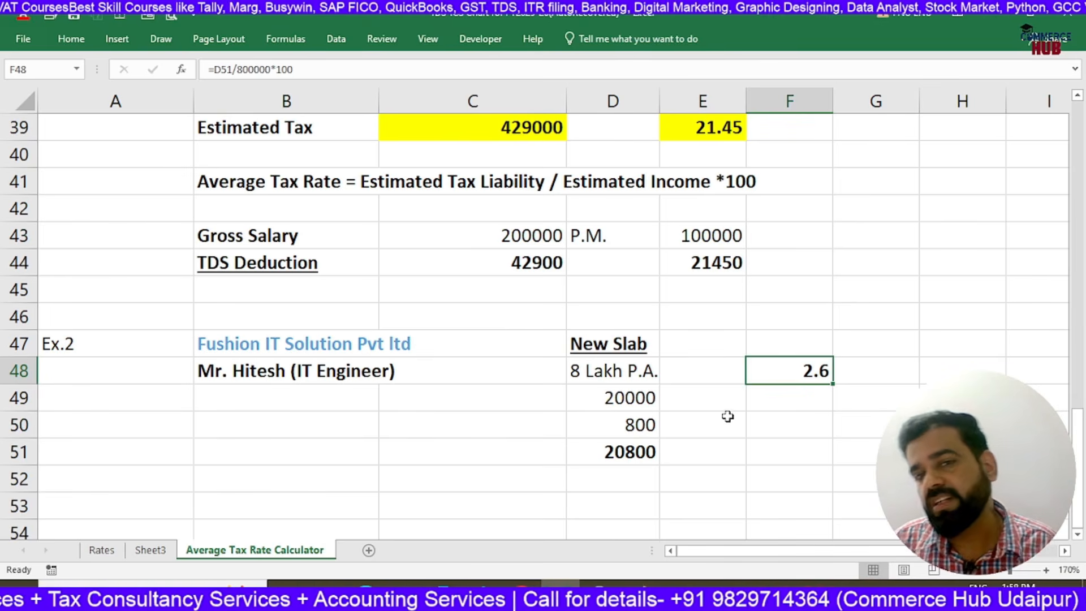
left_click(633, 376)
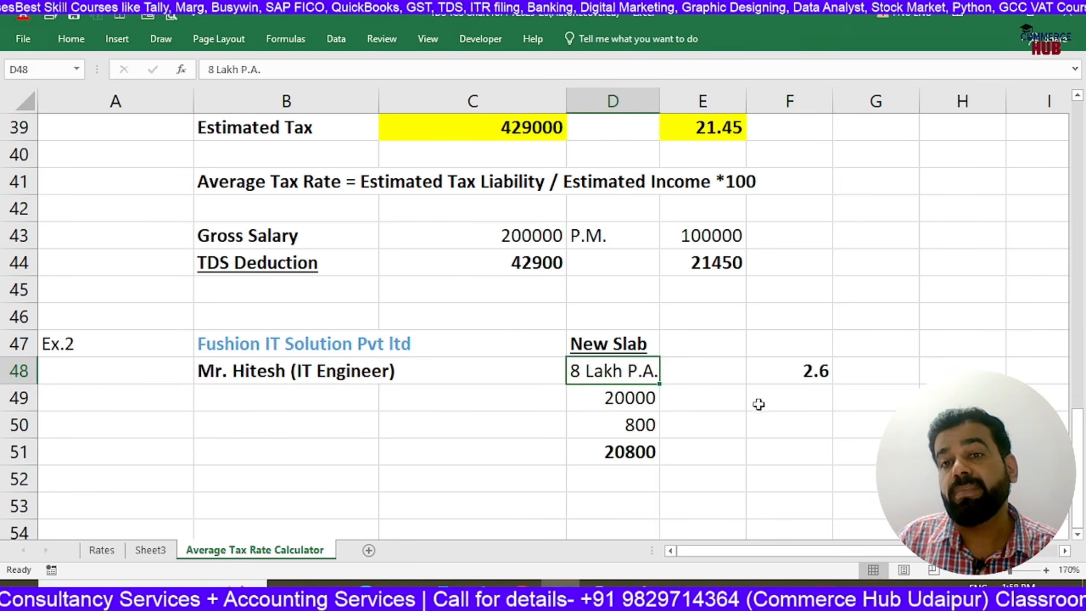
left_click(273, 423)
type("R")
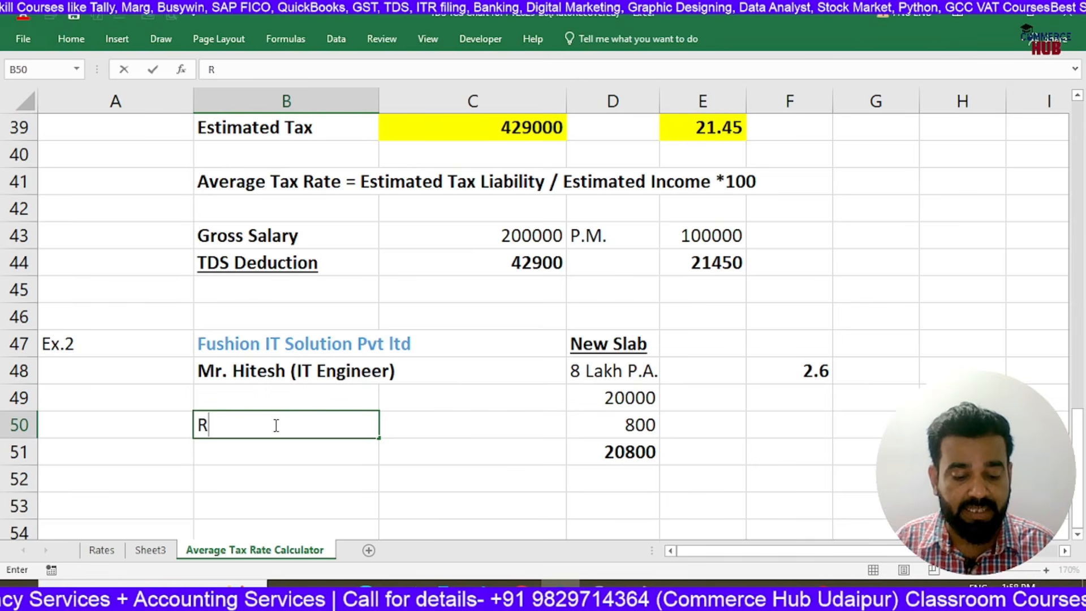
type("abate ")
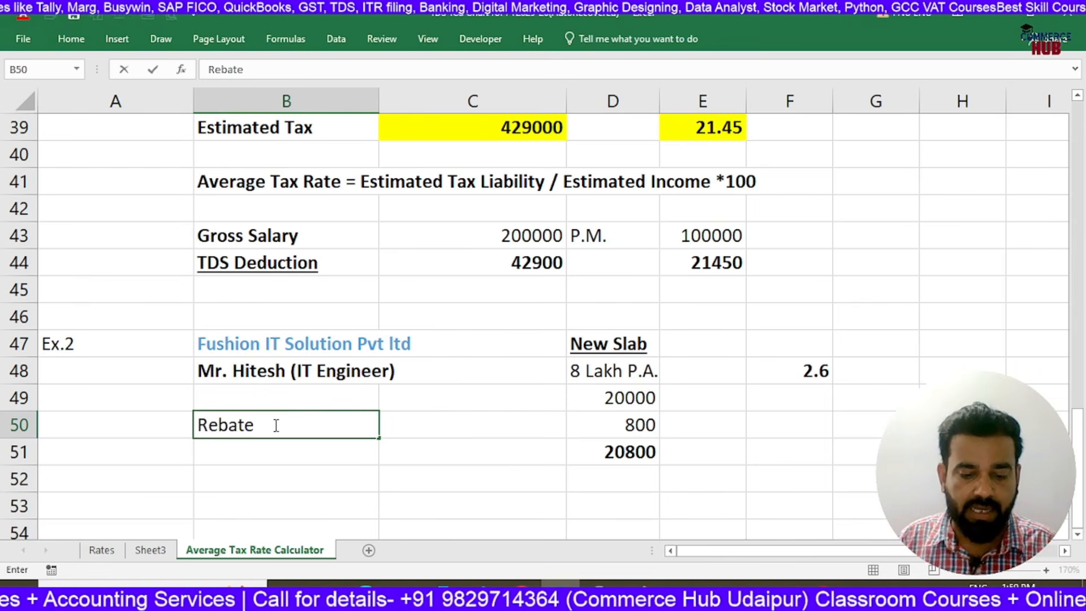
type("u/s ")
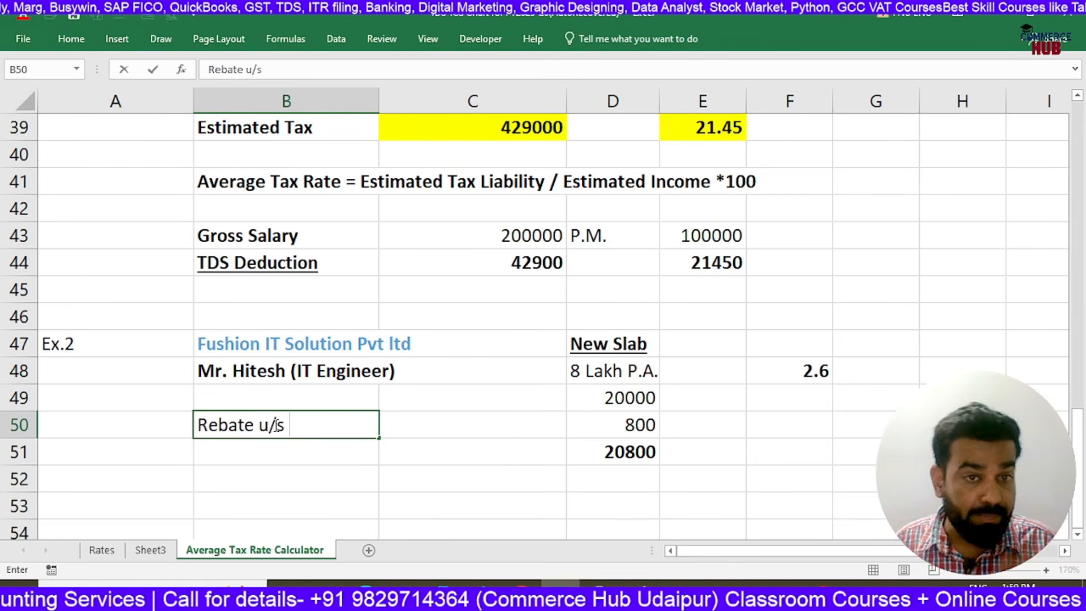
type("87A")
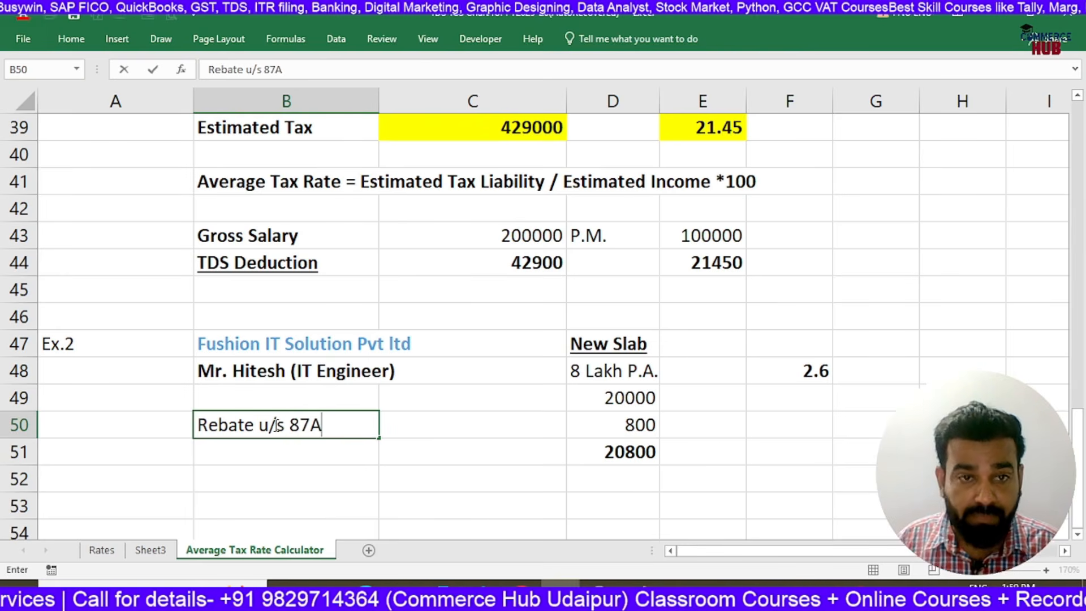
key("Return")
key("Up")
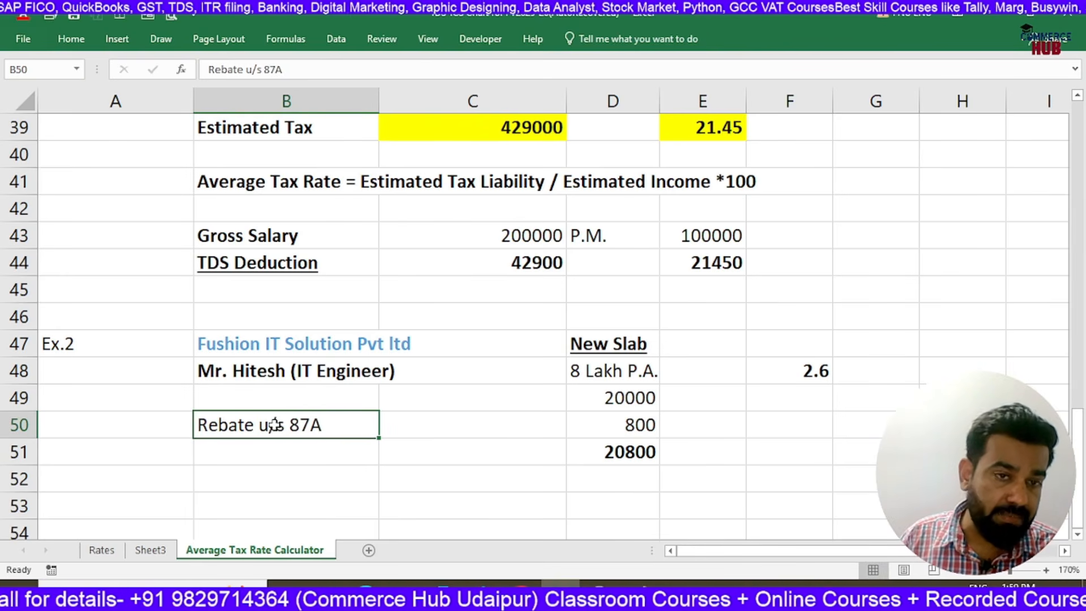
key("ctrl+b")
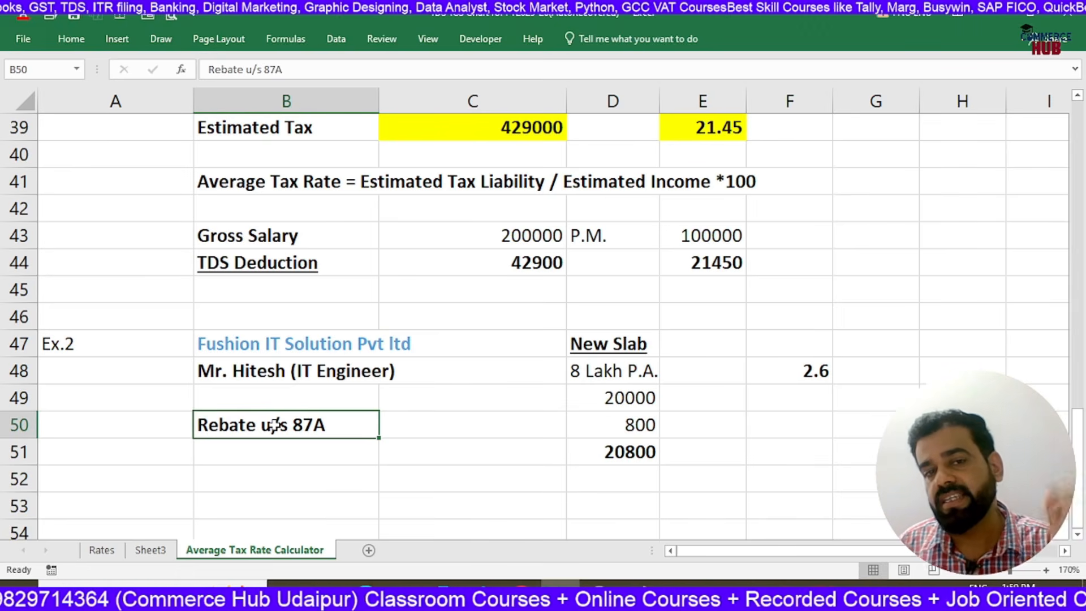
Examine the Ex.2 tax total in D51 and the average tax rate formula in F48 alongside the section 87A rebate label
key("Right")
key("Right")
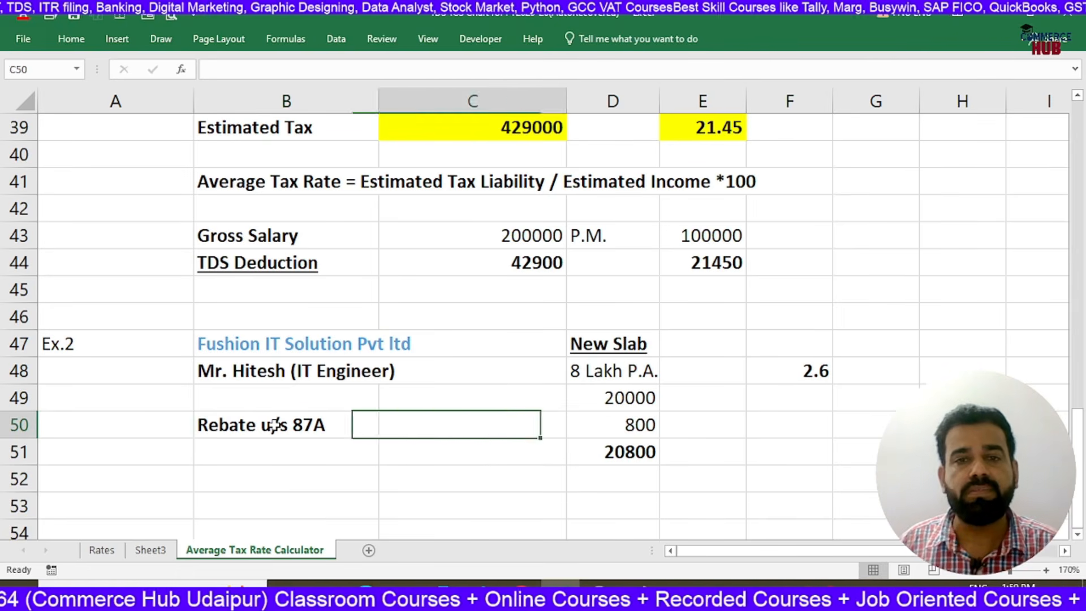
key("Right")
key("Right")
key("Up")
key("Up")
key("Down")
key("Down")
key("Down")
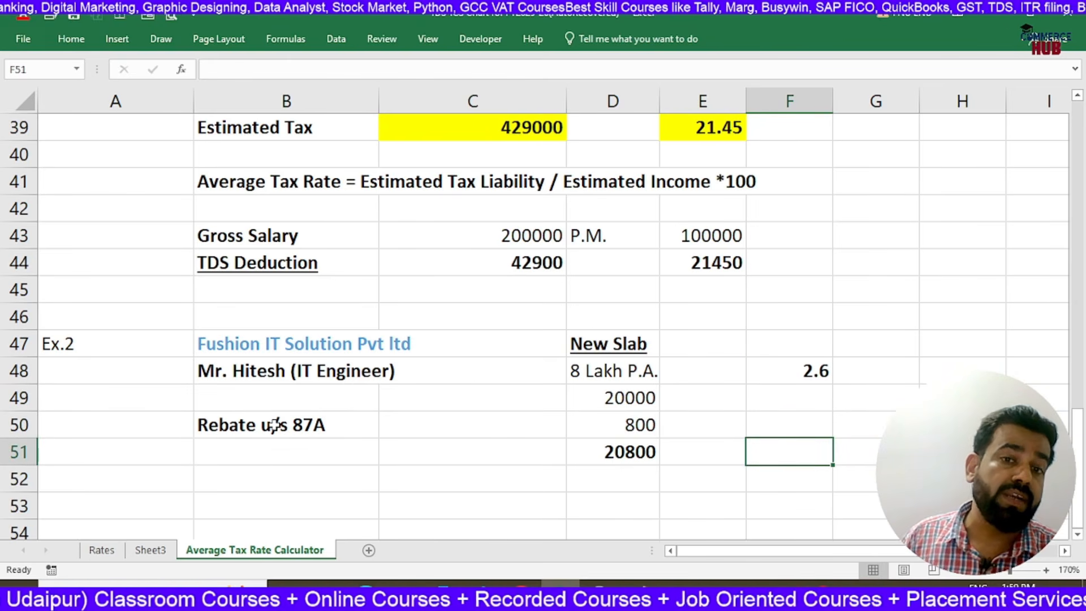
key("Left")
key("Left")
key("Left")
key("Left")
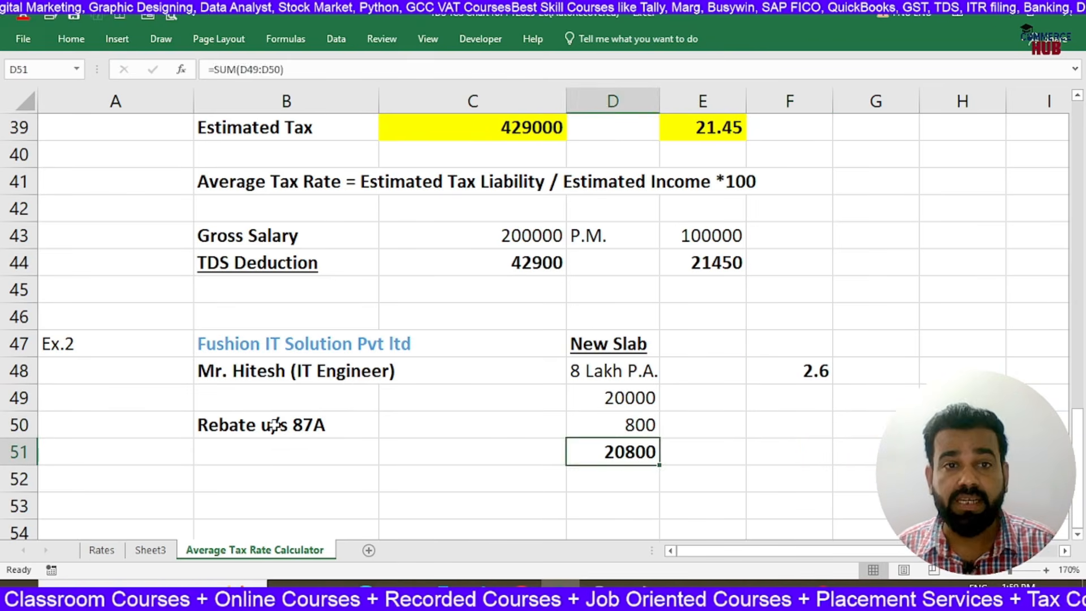
key("Up")
key("Right")
key("Right")
key("Right")
key("Right")
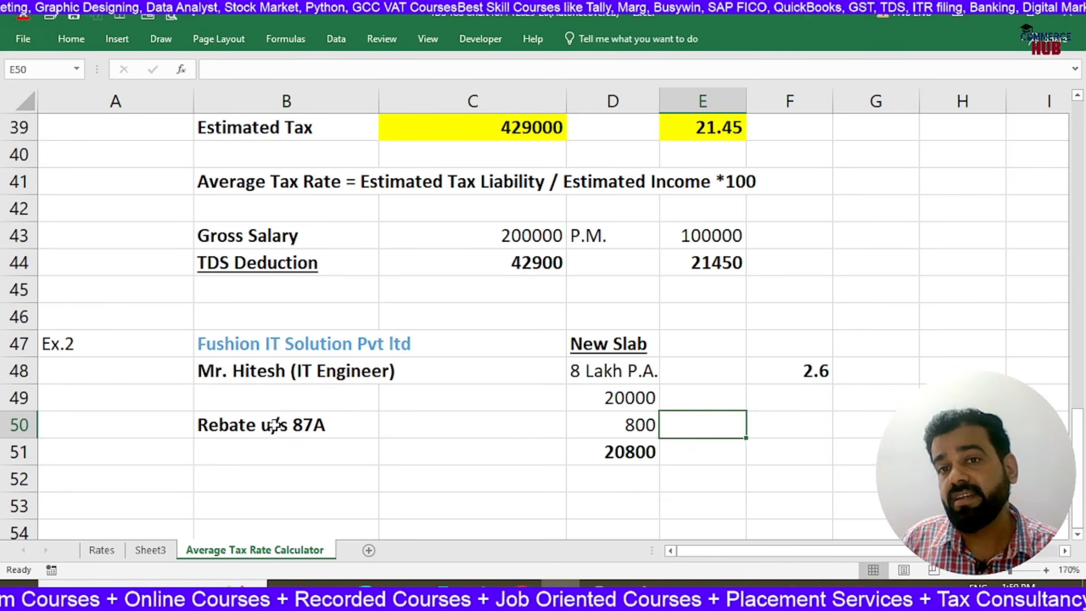
key("Up")
key("Up")
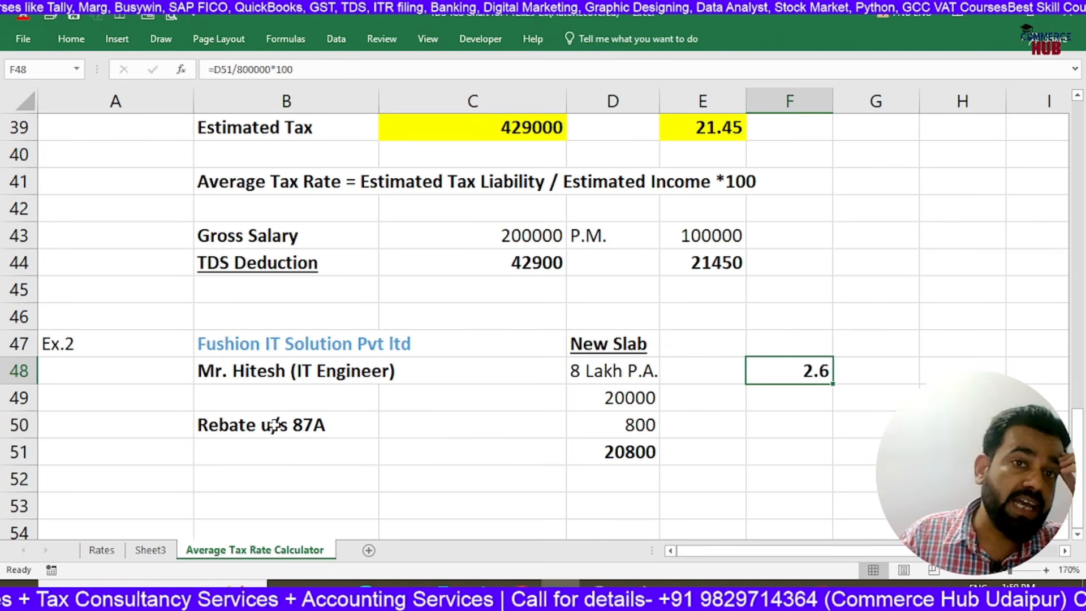
Check the 0 to 400000 slab and its rate in the New Slab Rates table against the Ex.2 average tax rate in F48
scroll(237, 424, "up", 1)
left_click(608, 453)
scroll(563, 450, "up", 2)
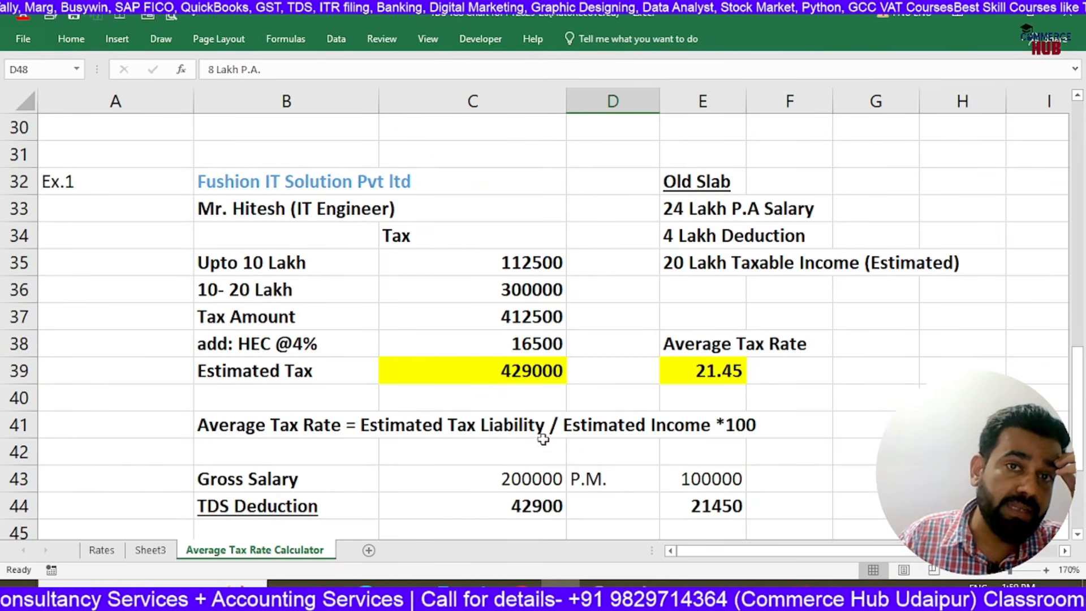
scroll(487, 306, "up", 6)
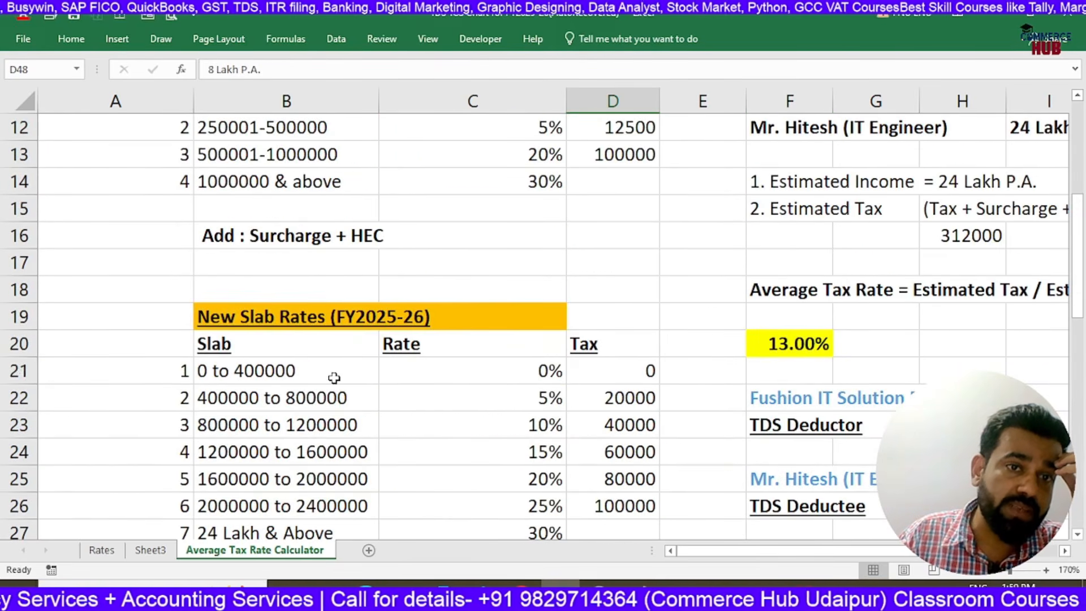
left_click(333, 378)
left_click(476, 376)
scroll(475, 376, "down", 10)
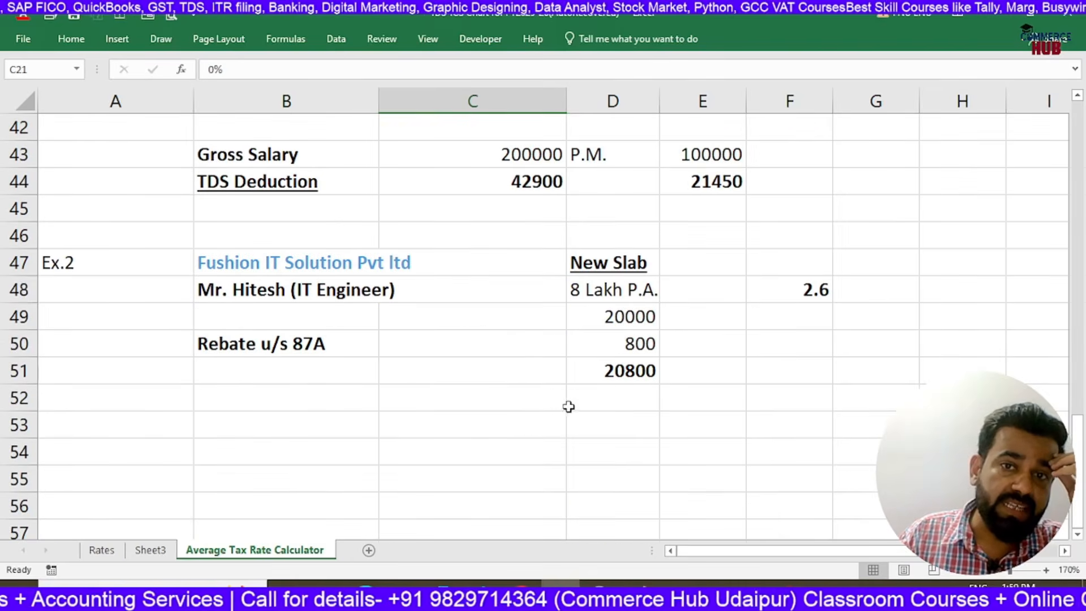
left_click(786, 297)
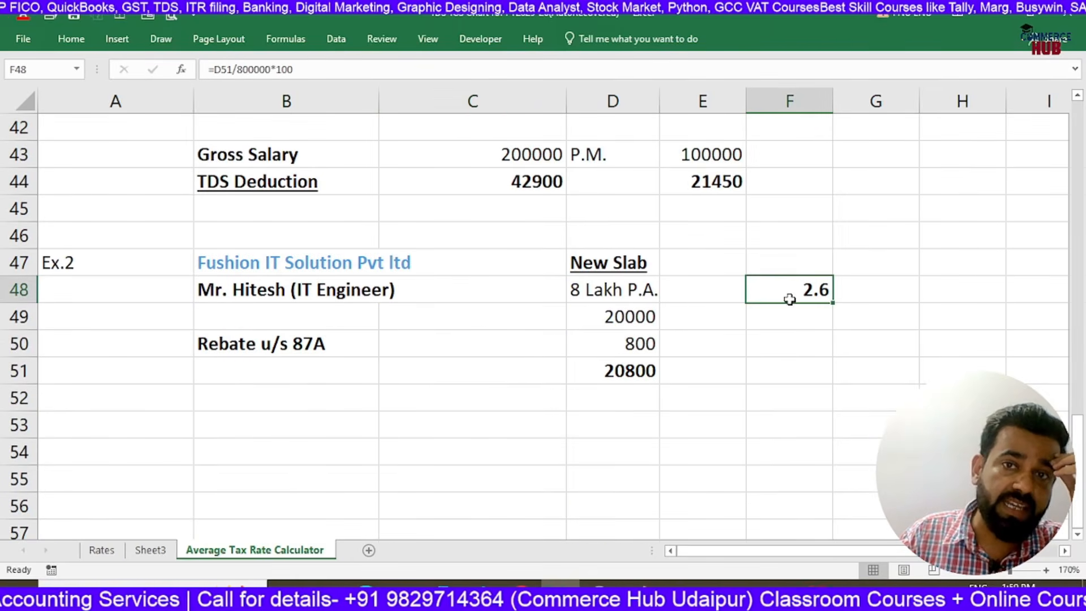
Review the Ex.2 employee's average tax rate against the sheet's rate tables, and open the Rates sheet with the section 192 entry
left_click(297, 294)
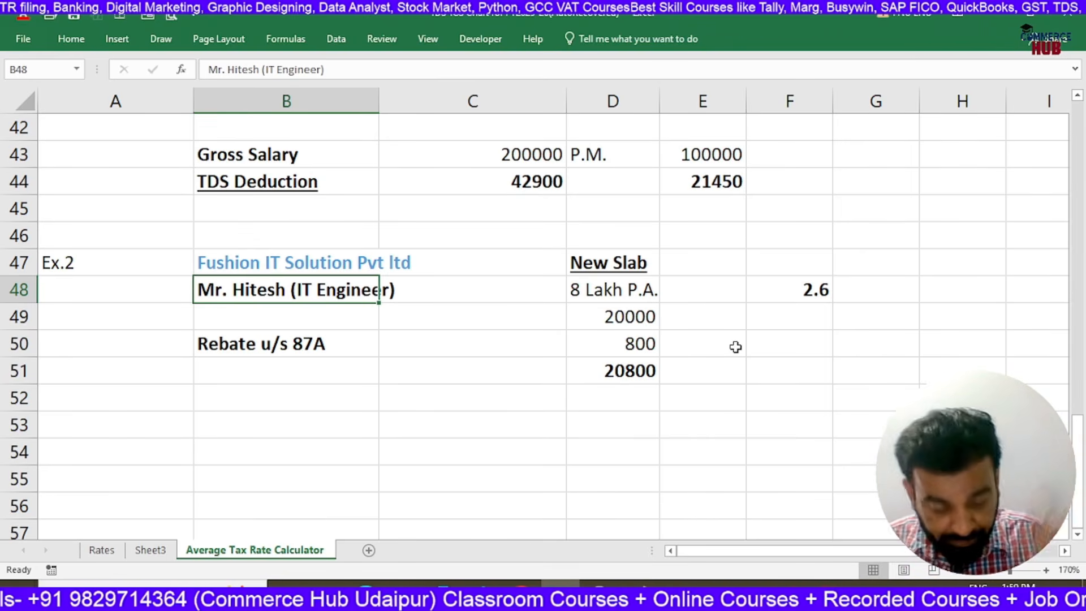
scroll(736, 346, "up", 14)
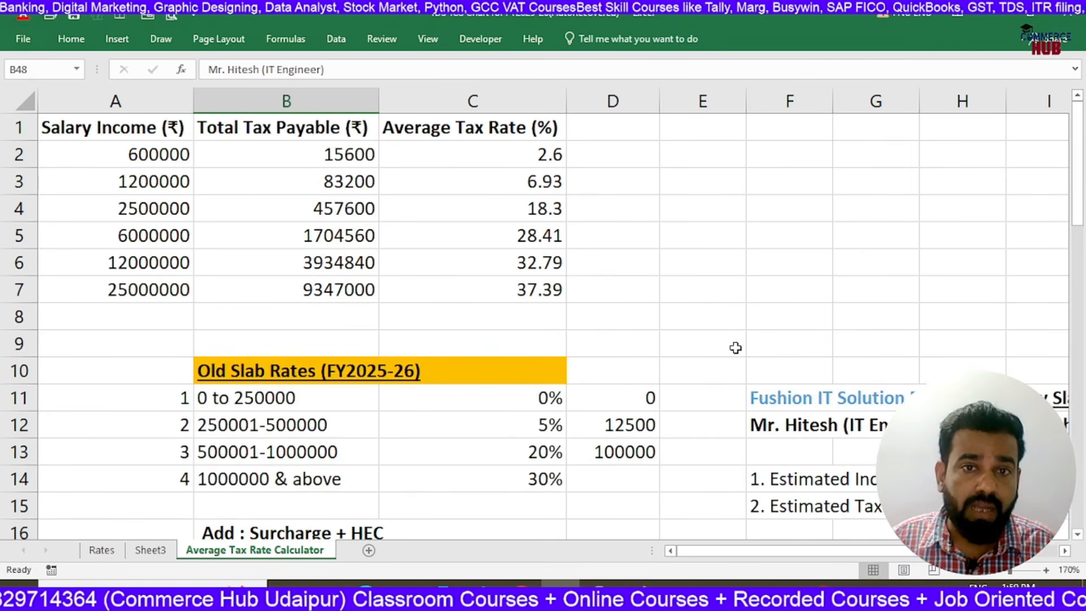
scroll(736, 348, "down", 12)
scroll(734, 221, "up", 4)
scroll(738, 340, "down", 5)
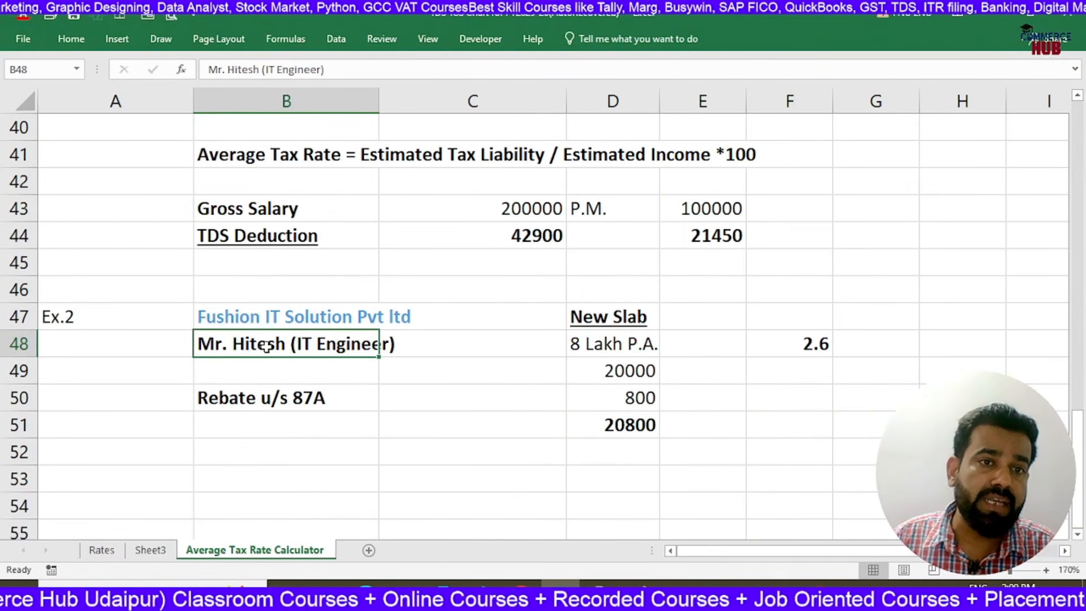
left_click(806, 343)
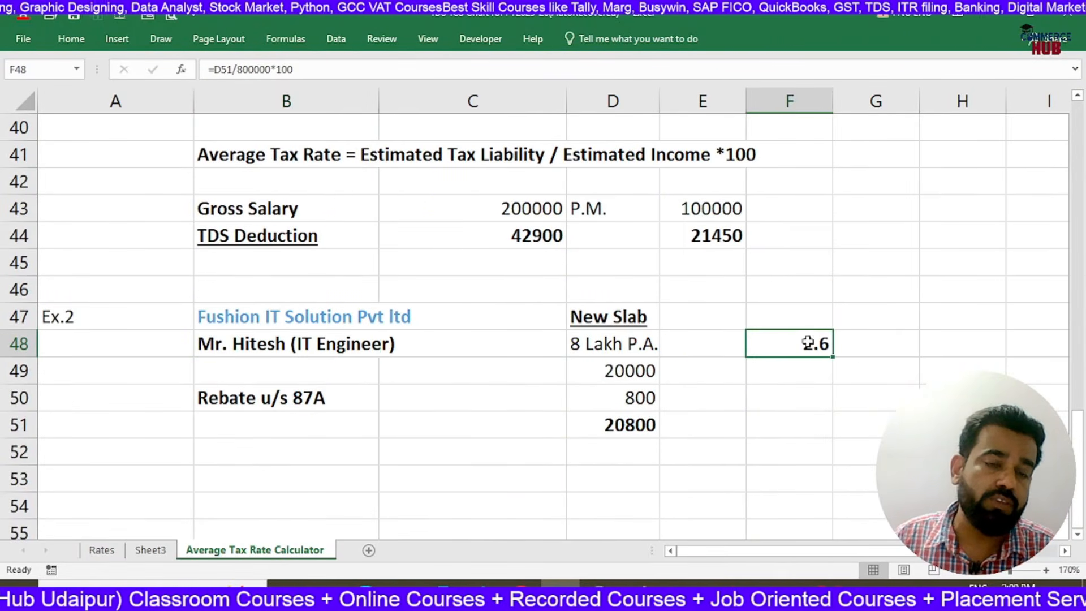
left_click(822, 380)
left_click(817, 413)
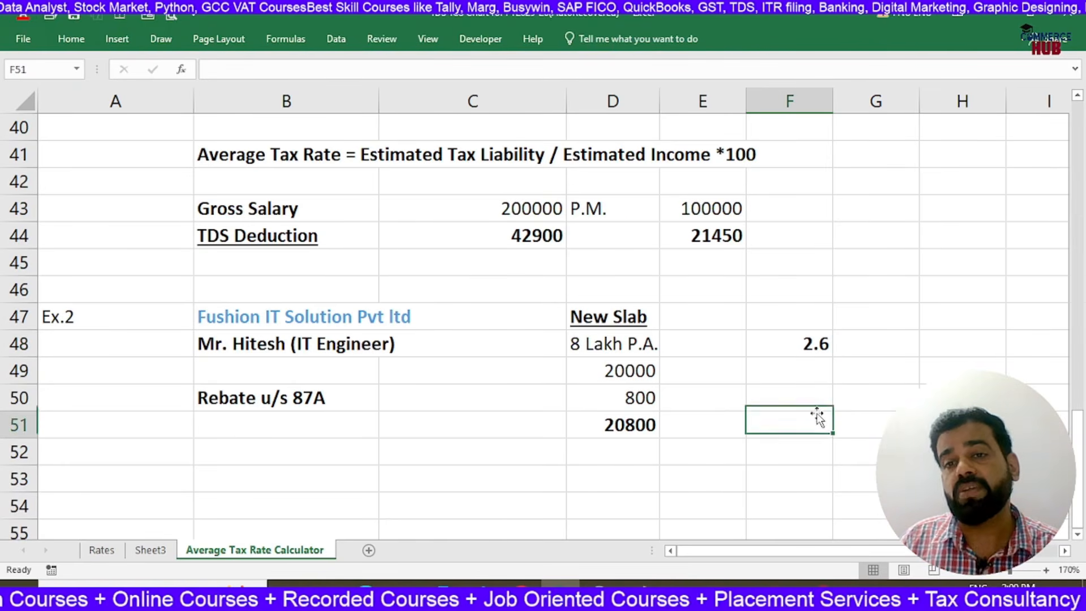
left_click(101, 550)
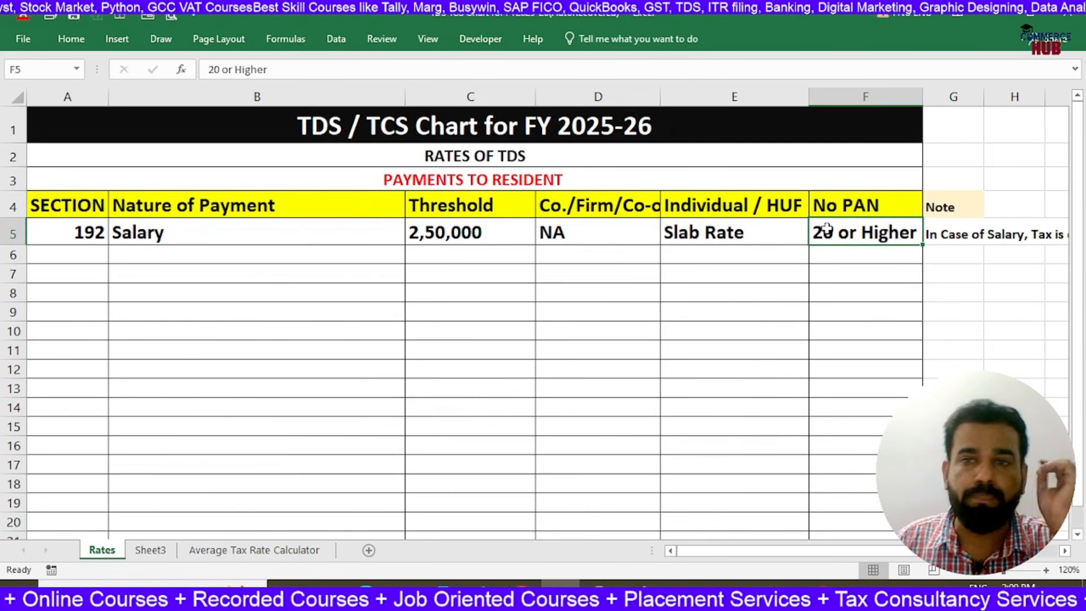
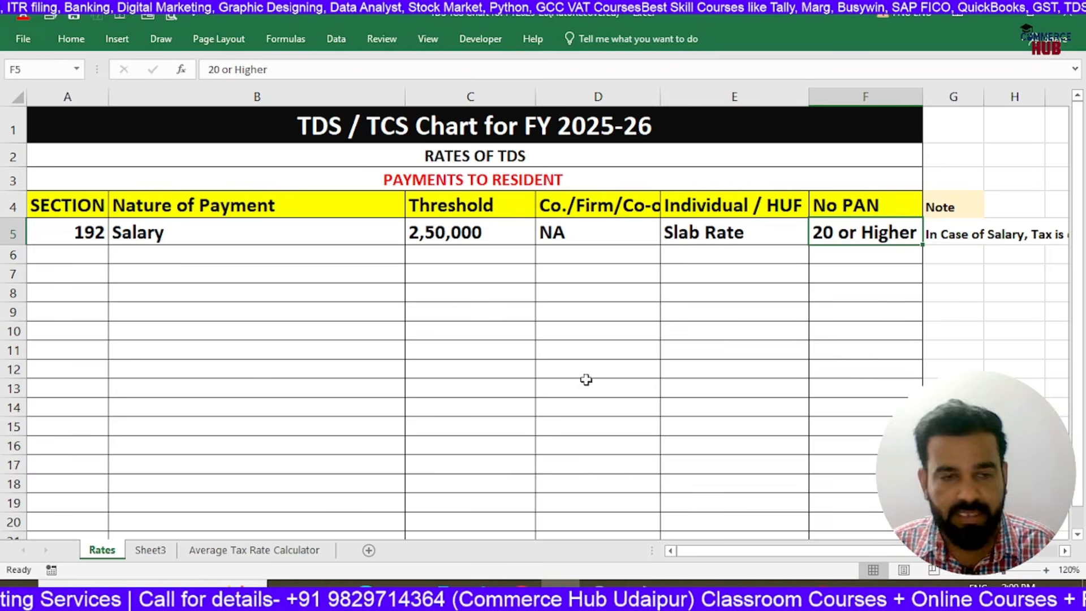
Clear the total tax payable and average tax rate values in B2:C7 of the Average Tax Rate Calculator sheet
left_click(255, 550)
scroll(664, 394, "up", 10)
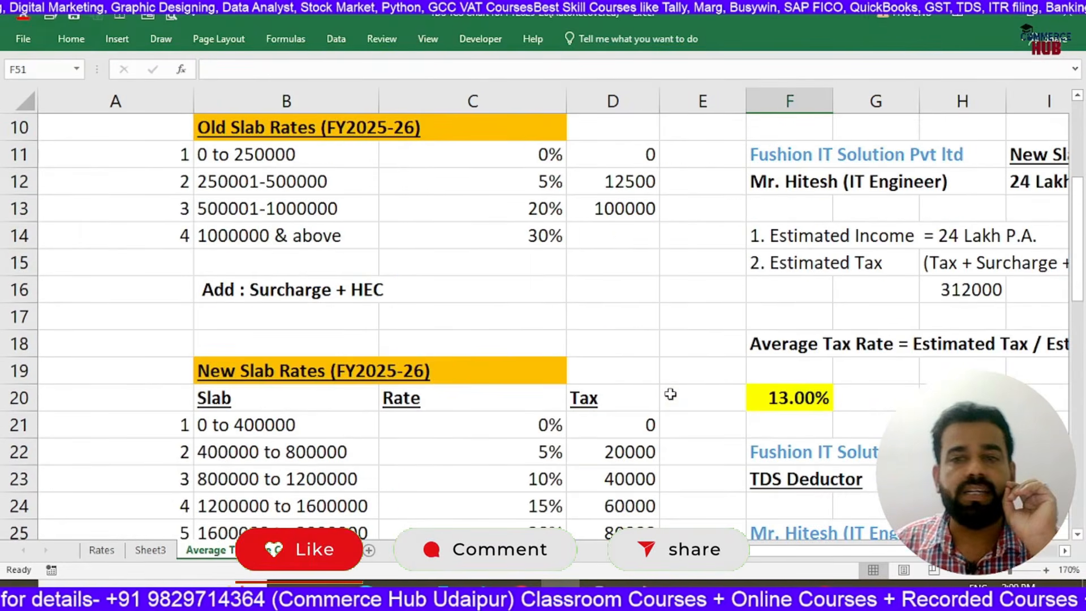
scroll(670, 394, "up", 3)
scroll(670, 395, "down", 2)
scroll(670, 394, "up", 2)
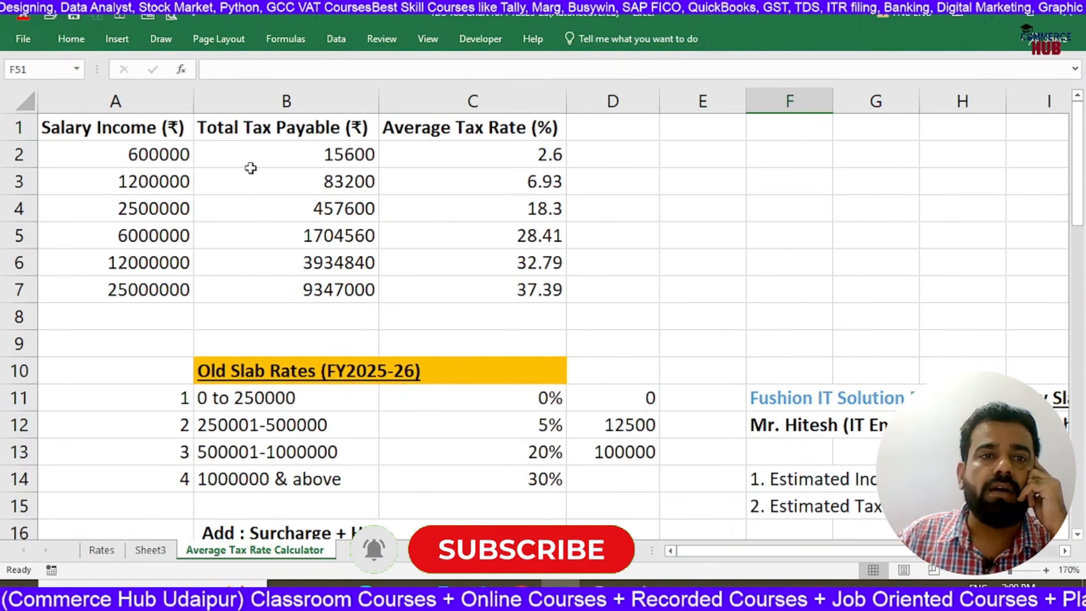
left_click_drag(294, 152, 486, 286)
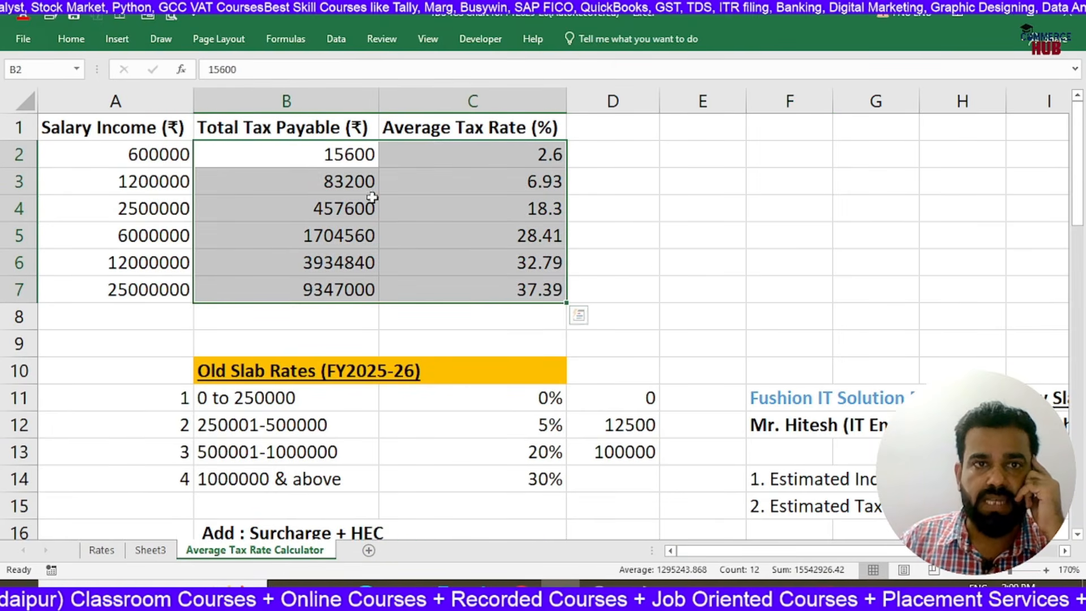
left_click(335, 185)
left_click(456, 229)
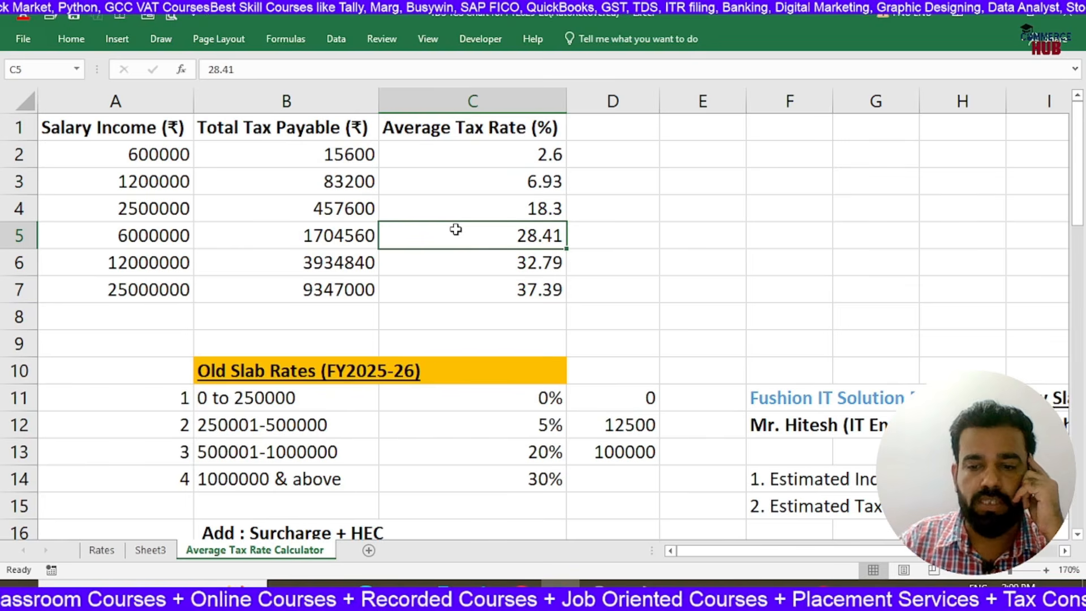
left_click(342, 158)
left_click_drag(363, 155, 514, 284)
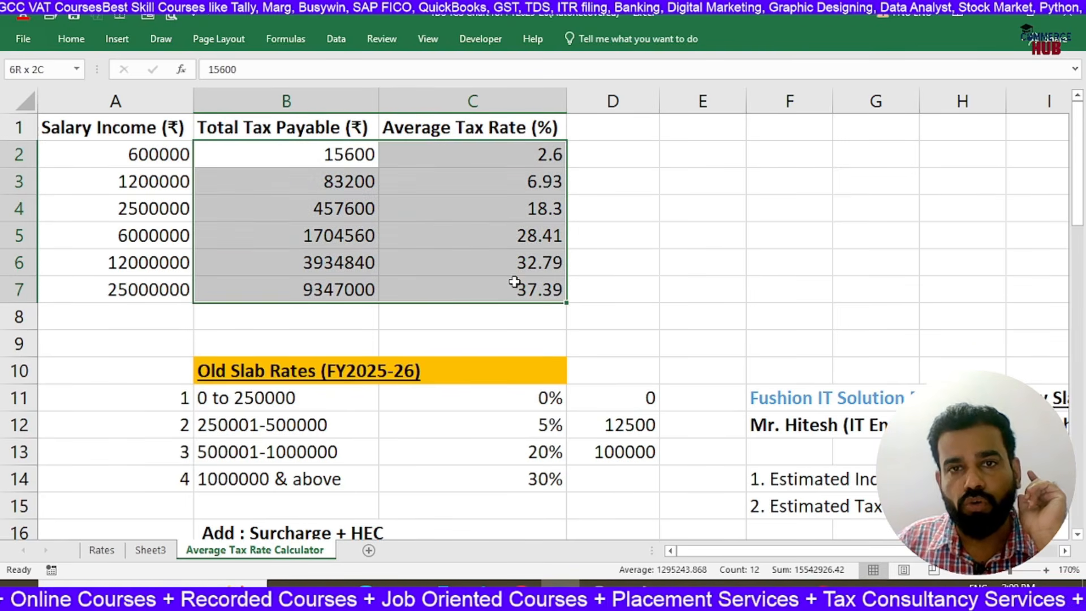
key("Delete")
left_click(324, 153)
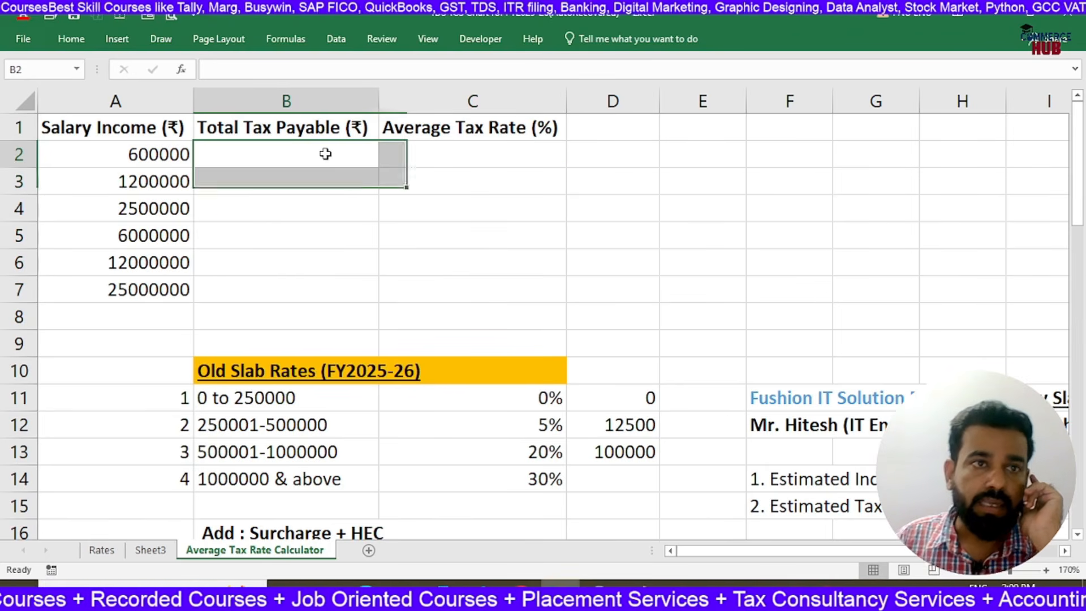
Move the salary table in A1:C7 one column over so that it starts at B1
left_click_drag(138, 146, 542, 291)
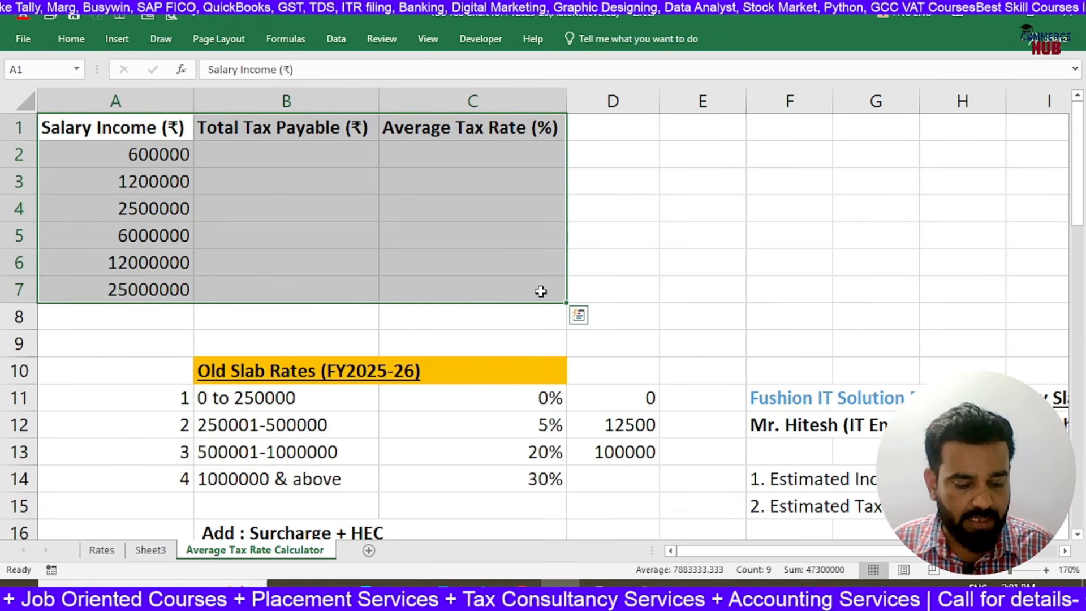
key("ctrl+x")
left_click(266, 126)
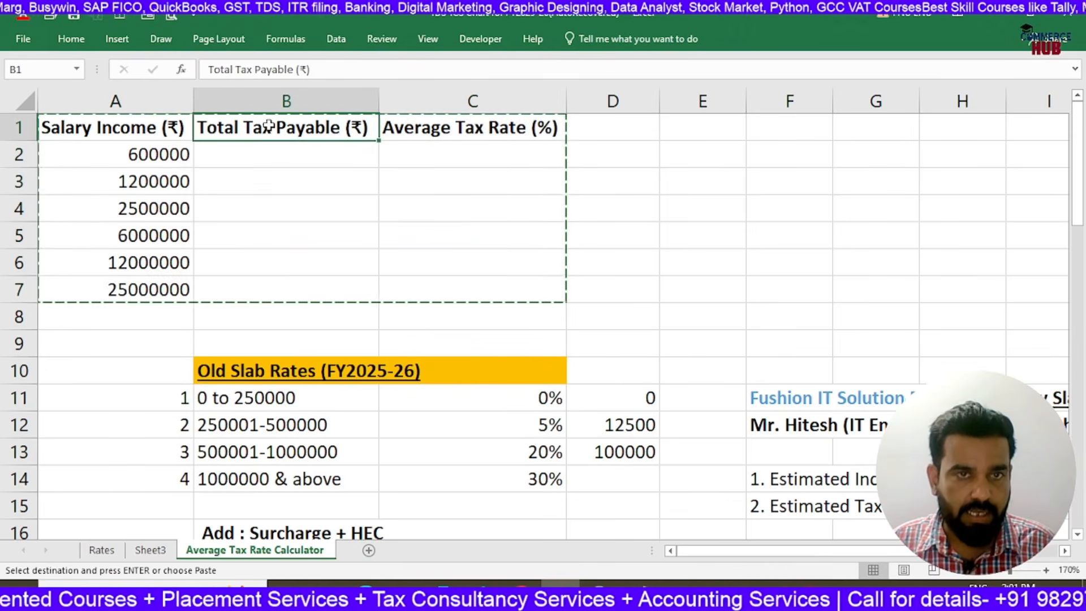
key("ctrl+v")
Enter the header "Employee" in A1 and make it bold
left_click(175, 122)
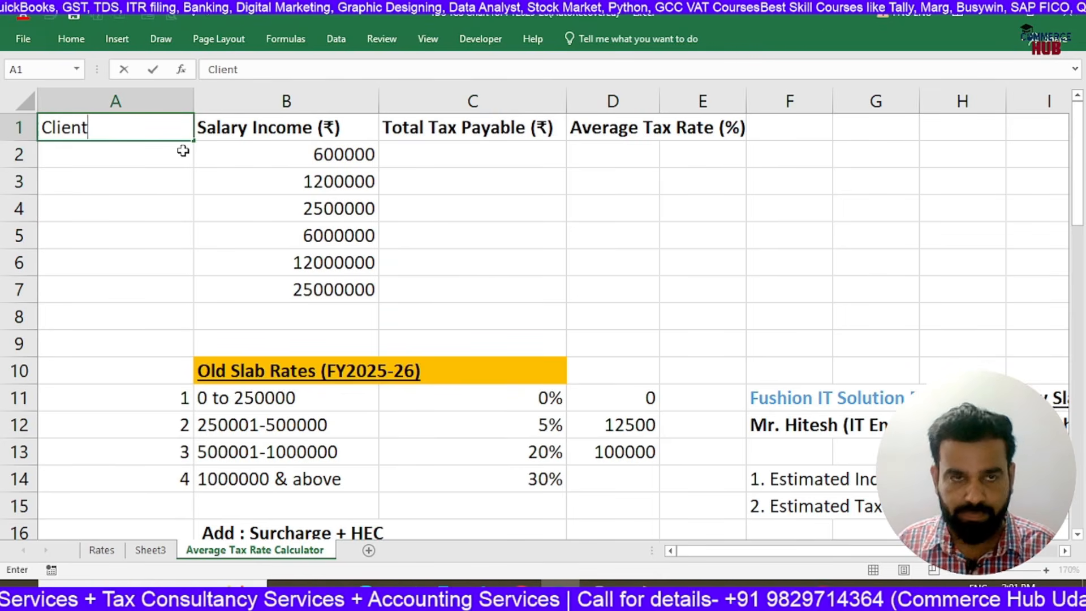
key("Return")
key("Up")
type("E")
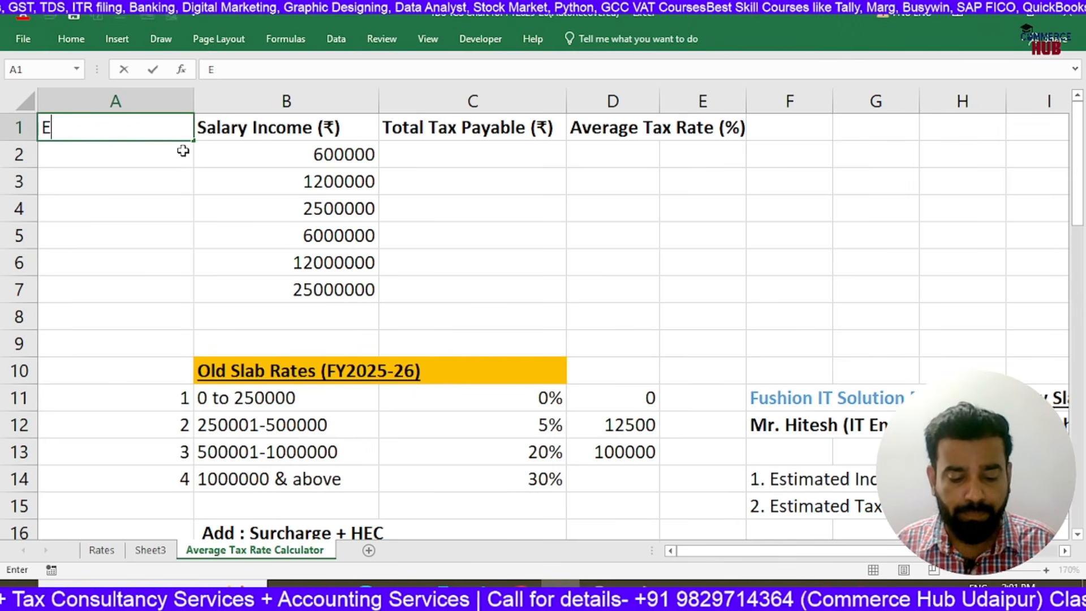
type("mployee")
key("Return")
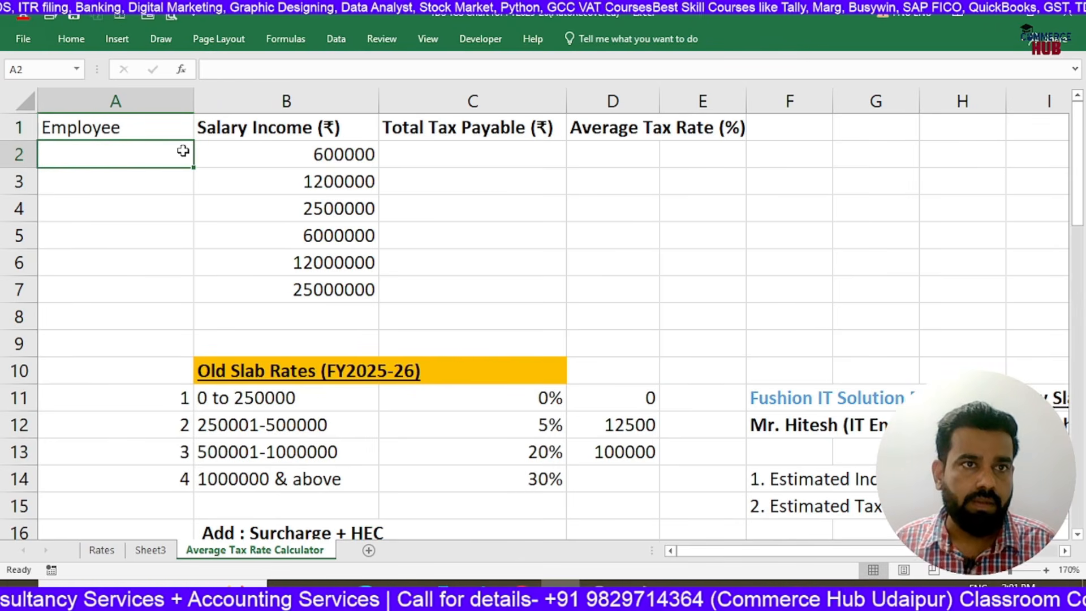
key("Up")
key("ctrl+b")
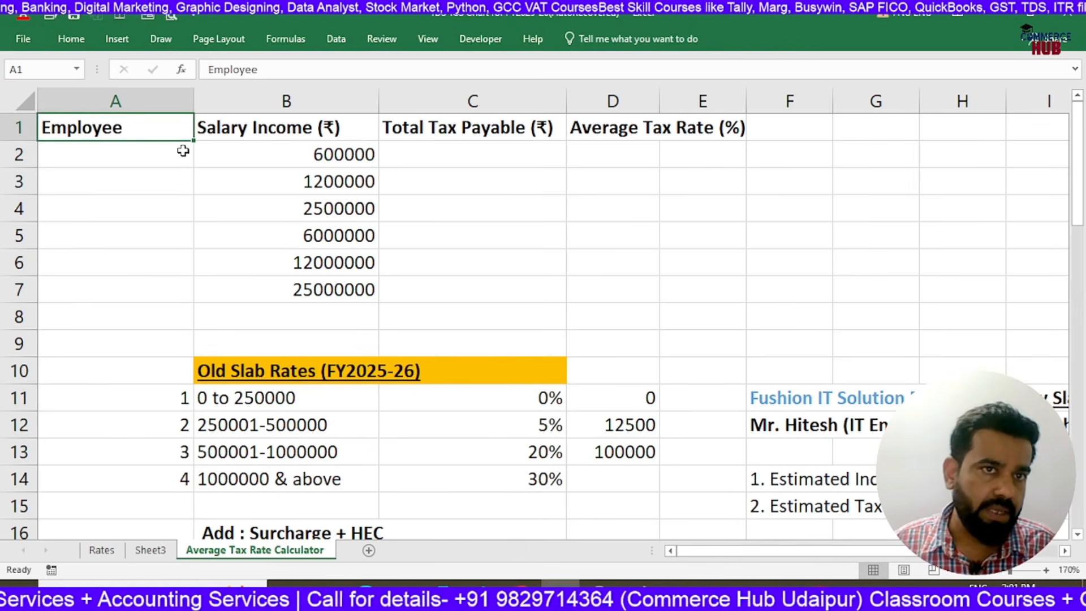
Widen column D to fit the average tax rate header and apply all borders to the table A1:D7
left_click_drag(158, 129, 688, 202)
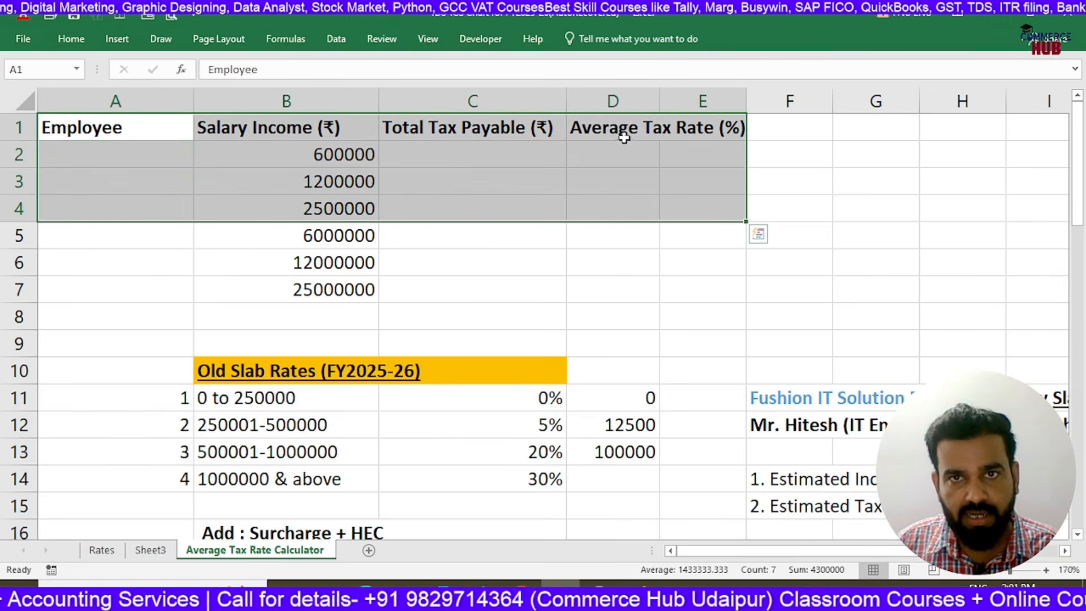
left_click(622, 261)
left_click_drag(659, 102, 772, 116)
left_click_drag(107, 129, 734, 289)
left_click(71, 38)
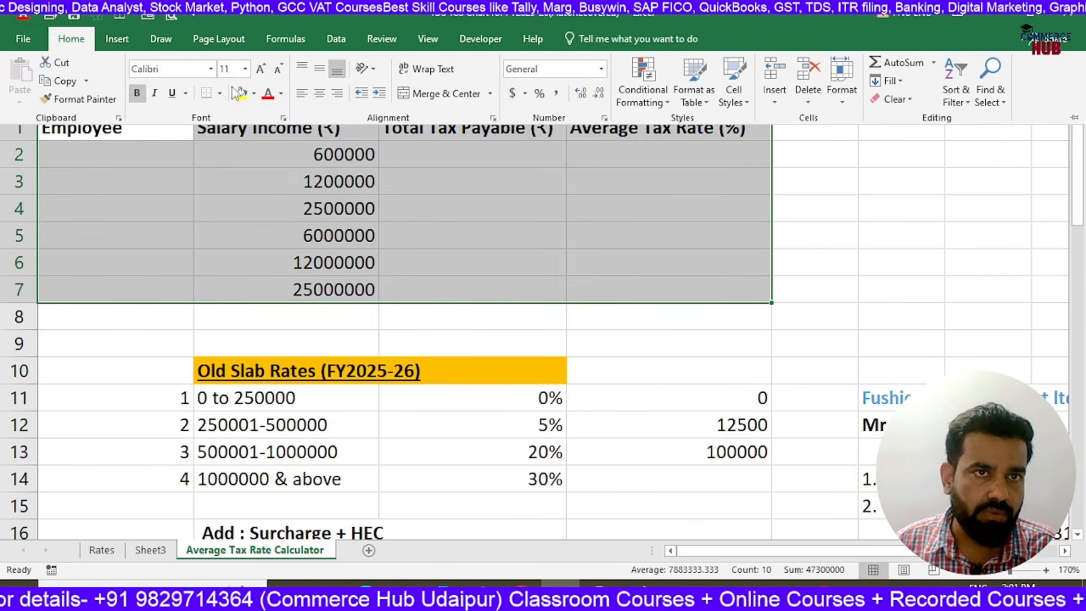
left_click(224, 98)
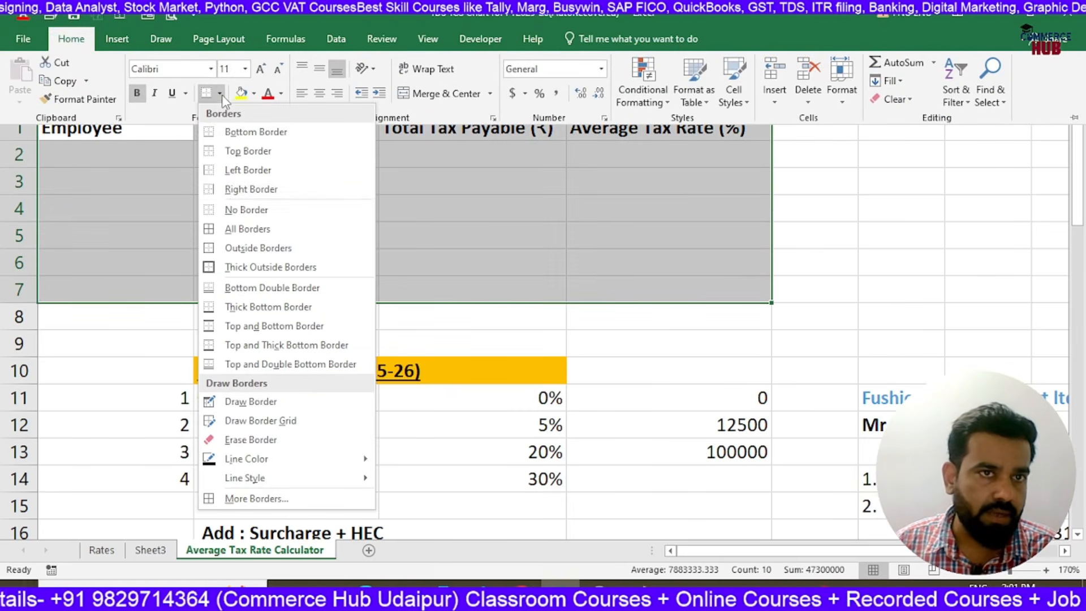
left_click(237, 226)
Fill the header row A1:D1 of the salary table with yellow
left_click_drag(159, 130, 730, 129)
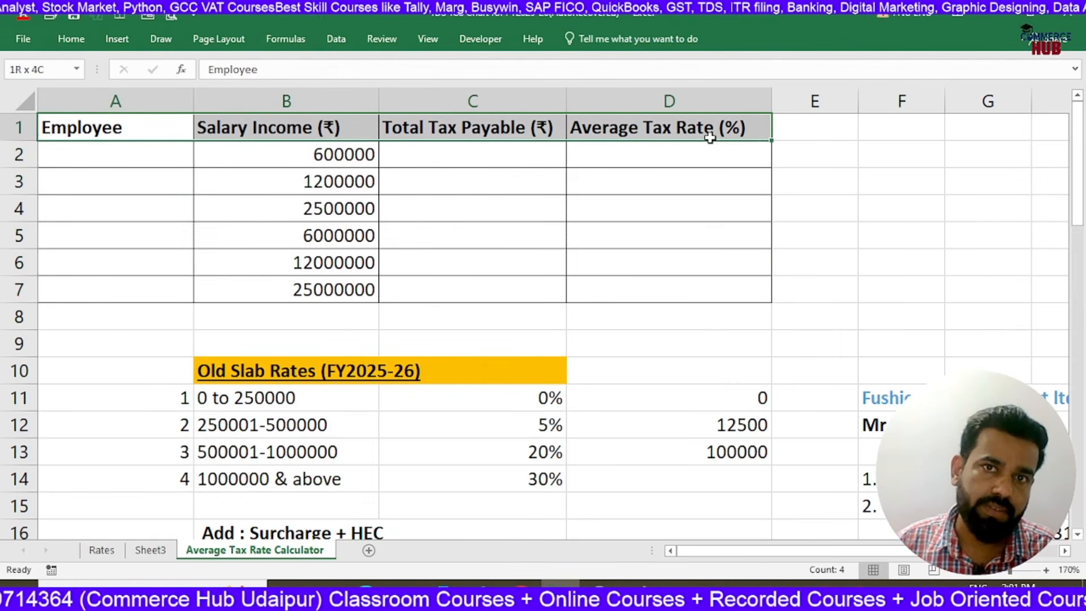
left_click(117, 39)
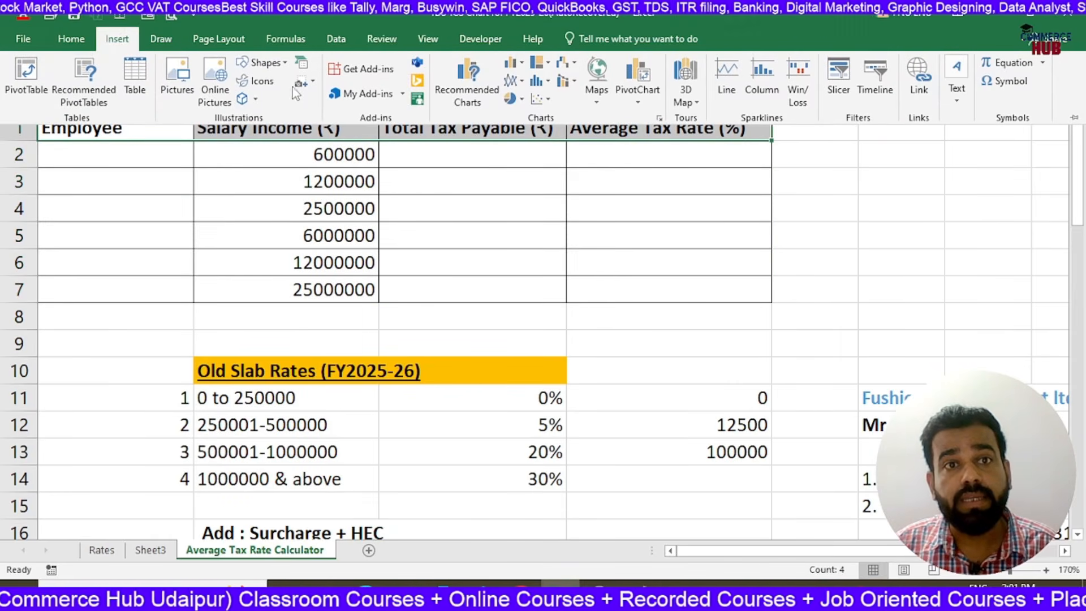
left_click(62, 38)
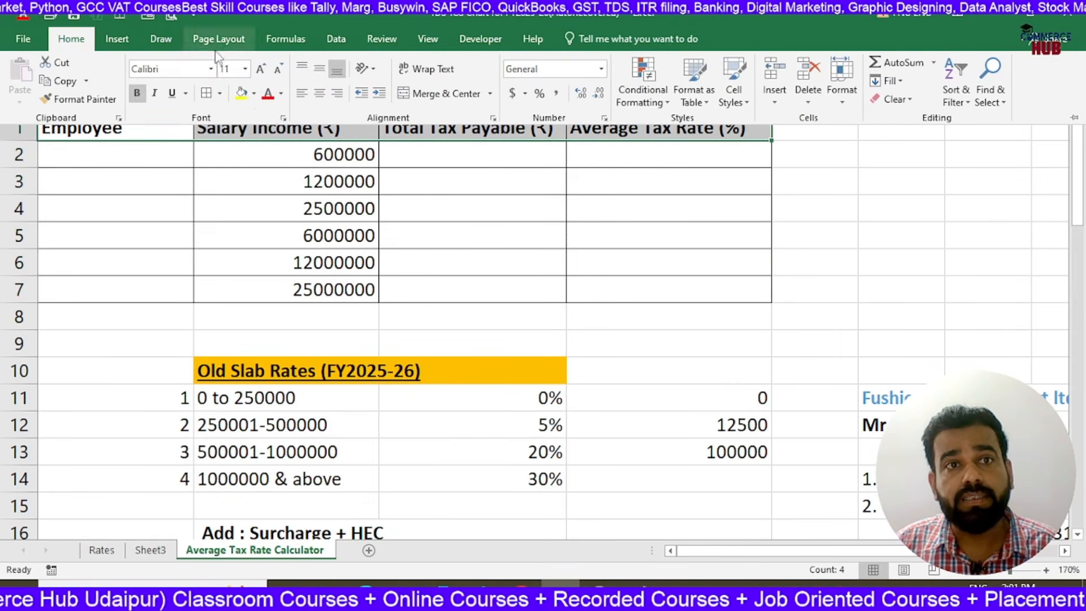
left_click(247, 98)
left_click(288, 175)
Go through the salary incomes in B2:B7 one by one and the total tax payable column beside them
left_click(293, 160)
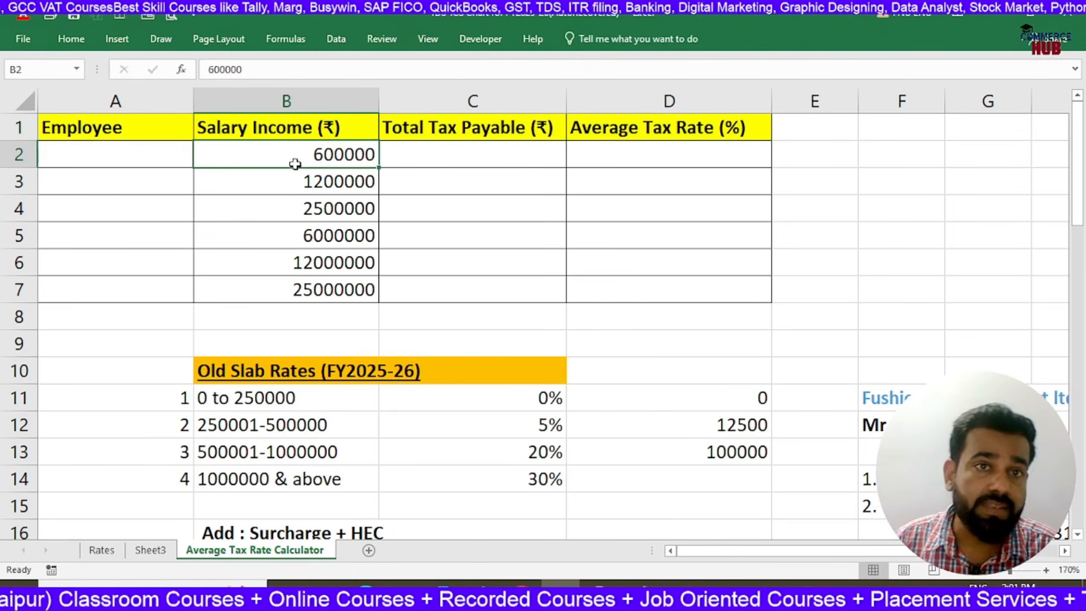
left_click(281, 183)
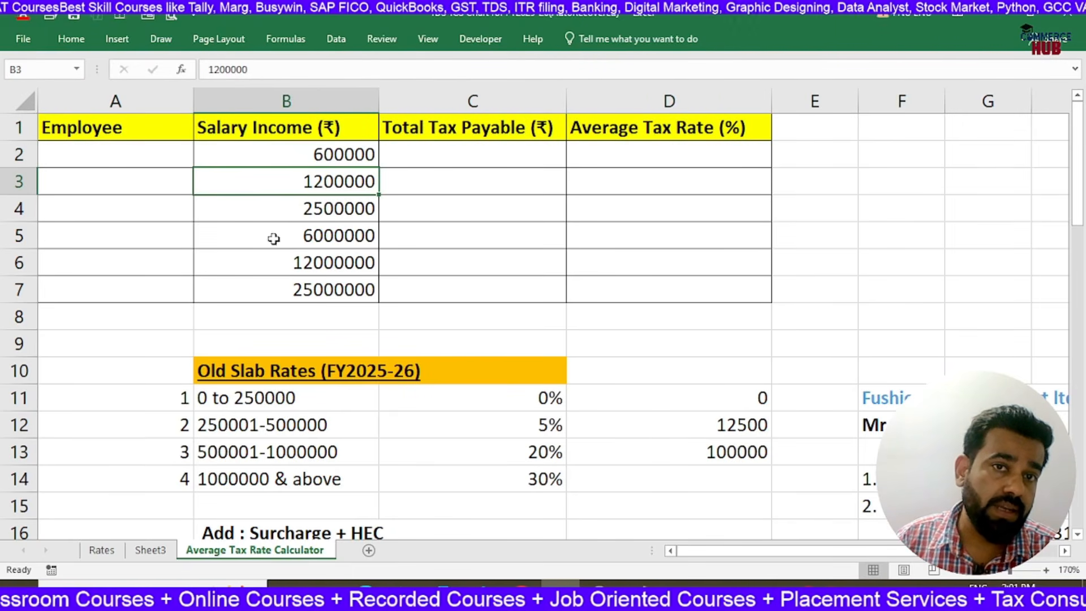
left_click(283, 212)
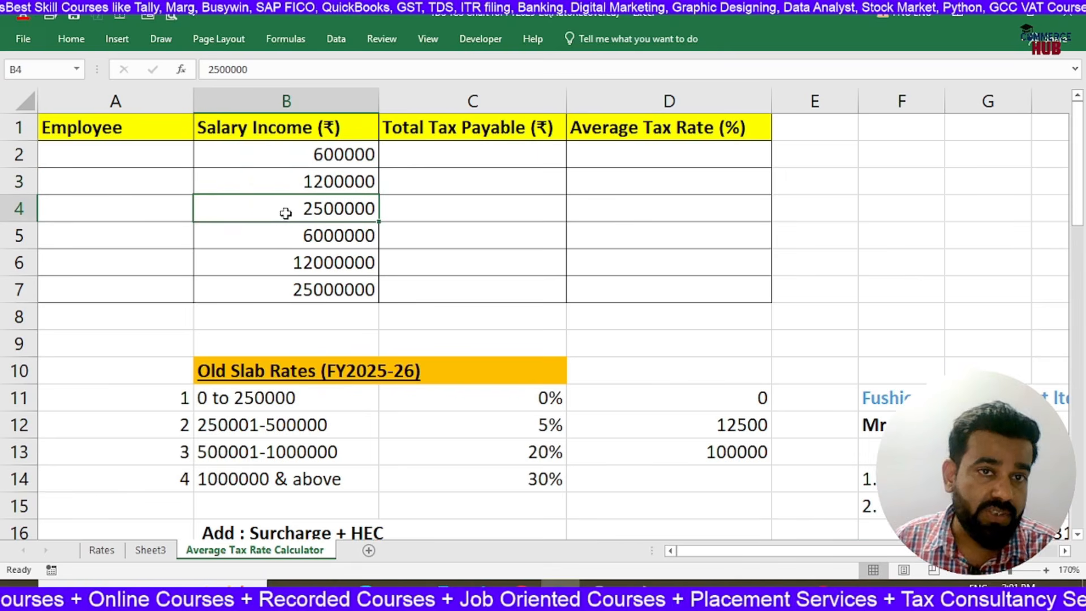
left_click(286, 242)
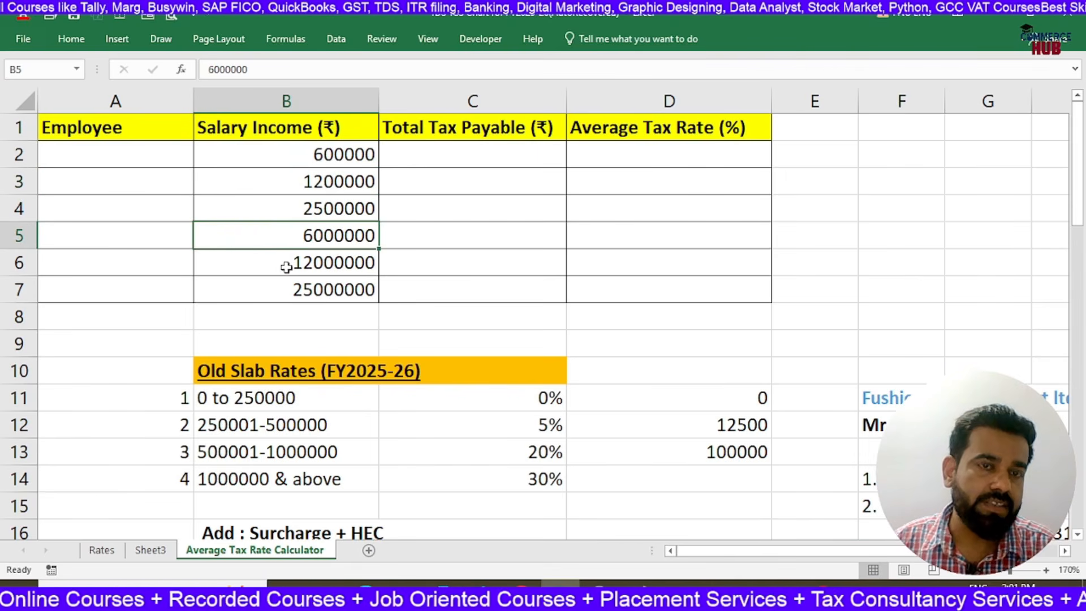
left_click(289, 263)
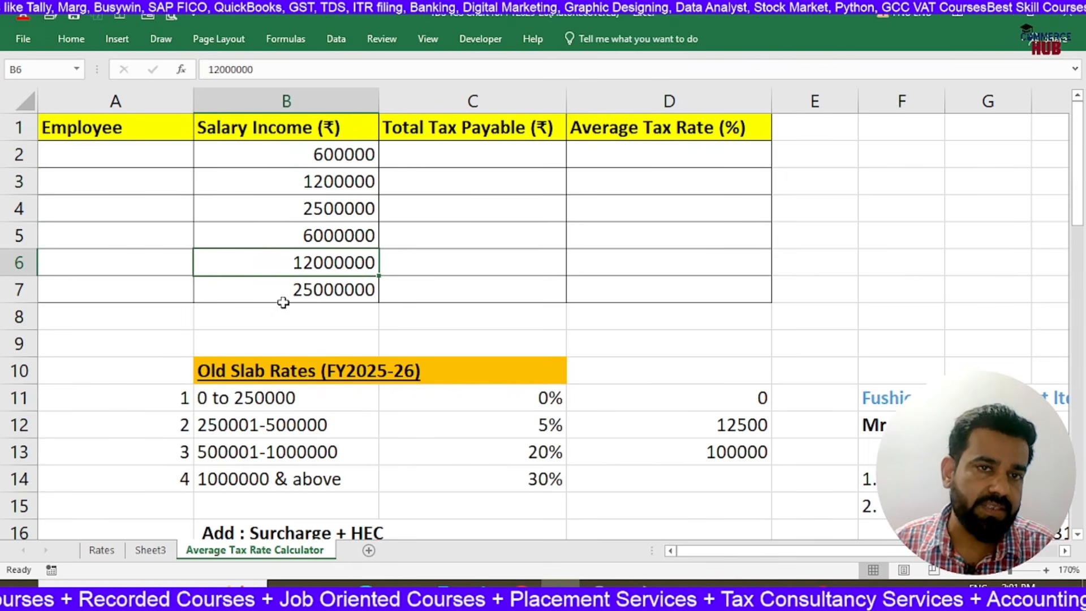
left_click(285, 289)
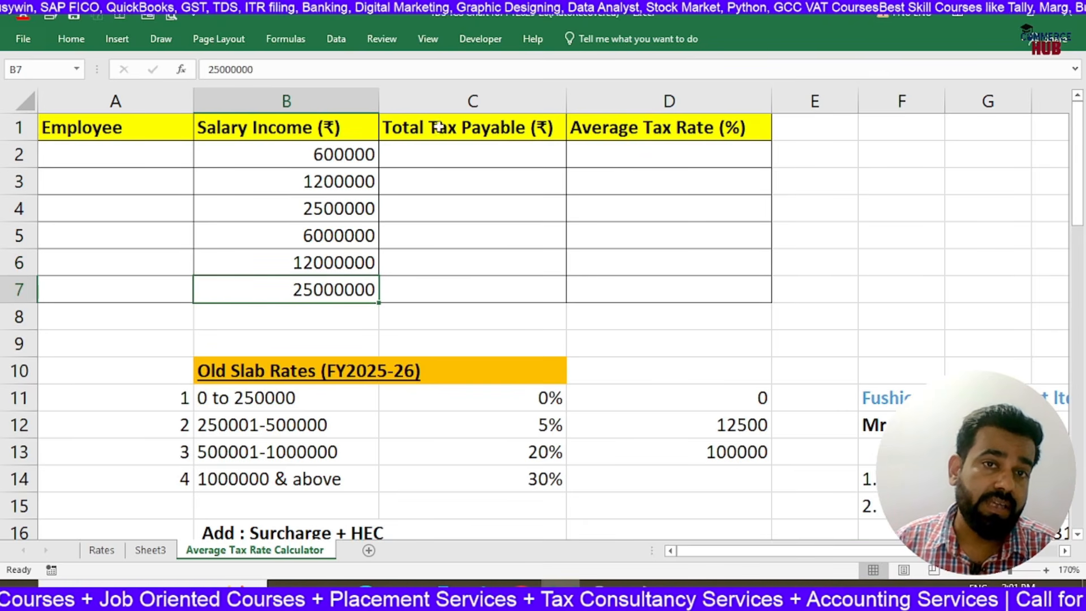
left_click(473, 152)
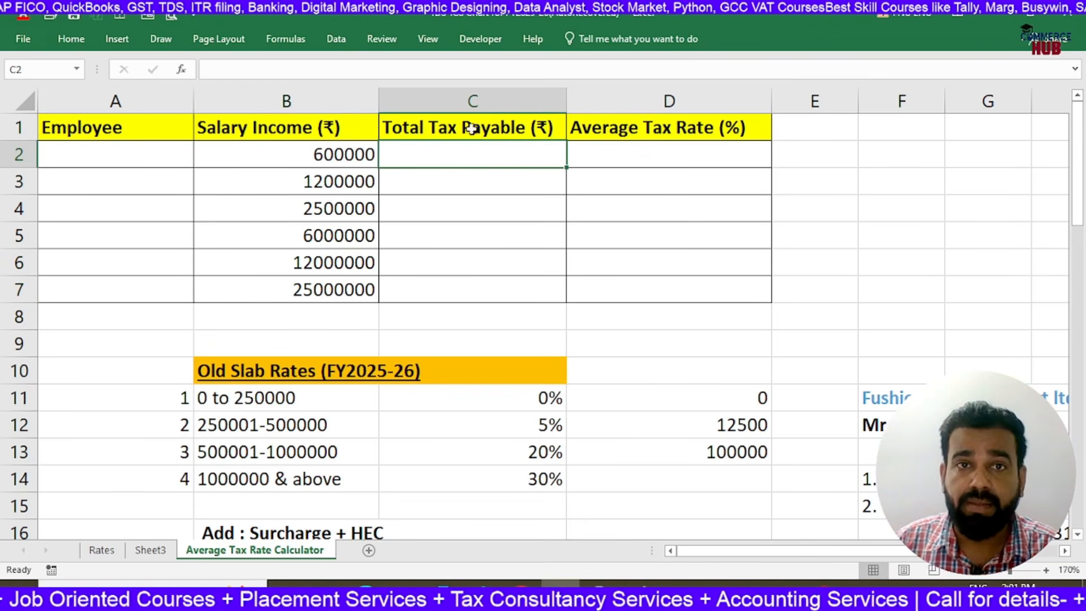
Copy the salary table A1:D7 and clear the income tax payment notes in B2:G12 of Sheet3
left_click_drag(141, 120, 766, 286)
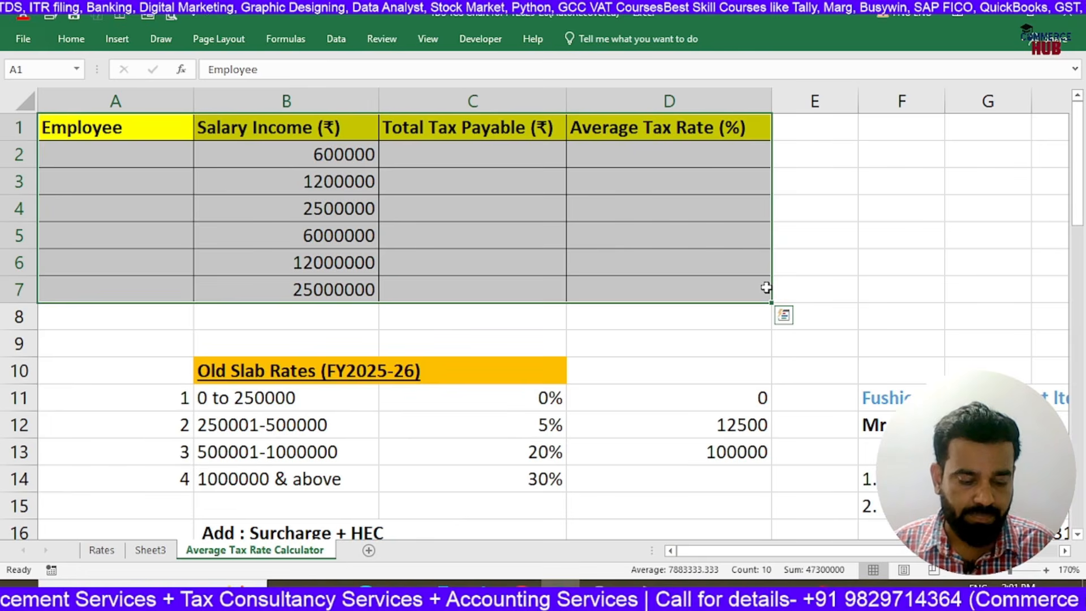
key("ctrl+c")
left_click(151, 550)
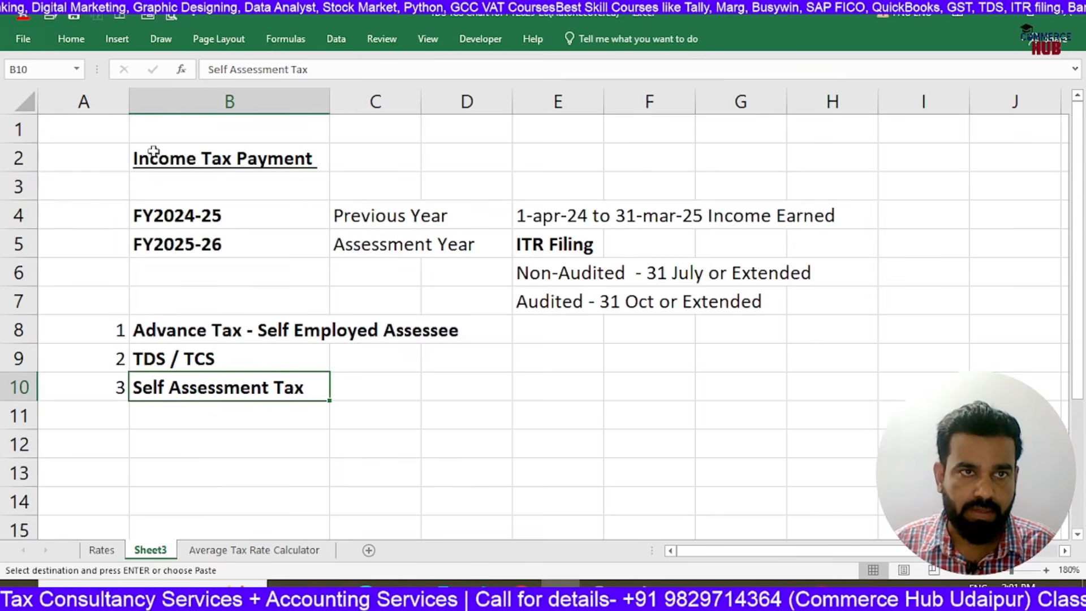
left_click_drag(156, 145, 723, 444)
key("Delete")
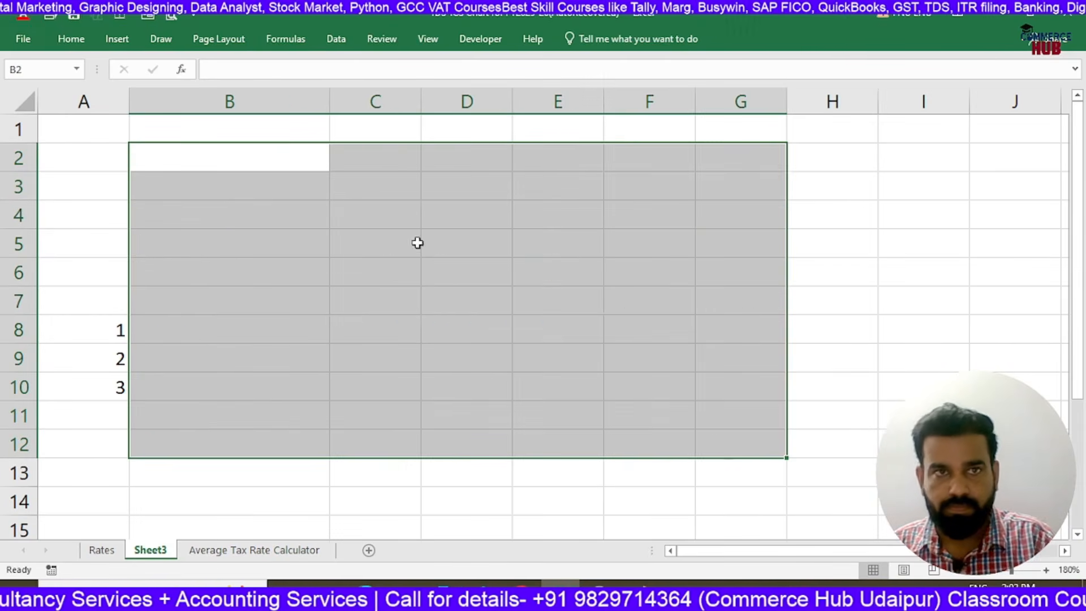
Copy the salary table A1:D7 from the Average Tax Rate Calculator sheet and paste it at A1 of Sheet3
left_click_drag(113, 243, 102, 417)
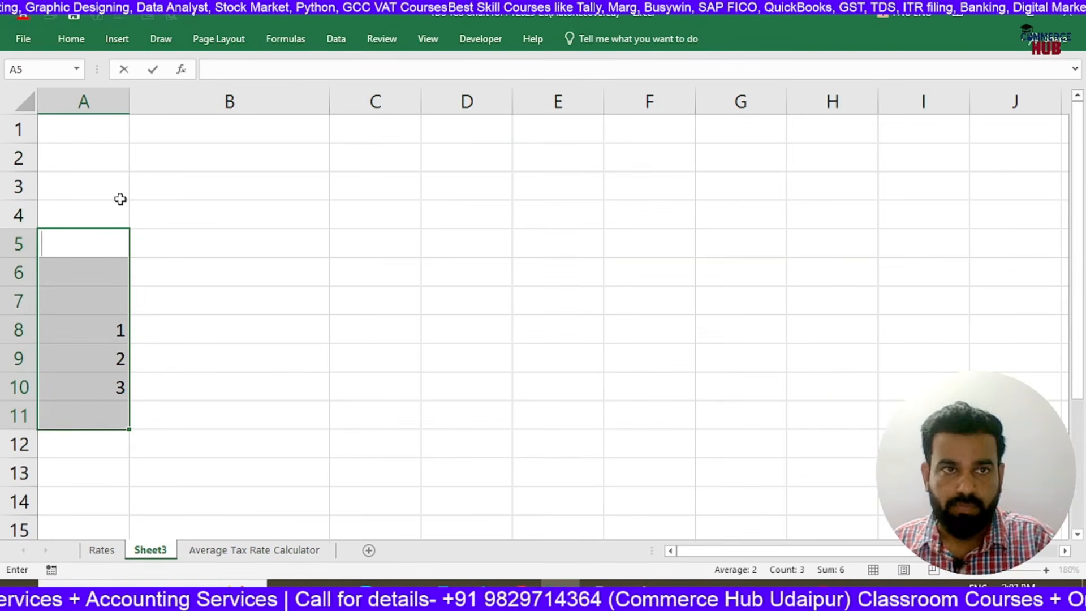
left_click(245, 361)
left_click(112, 135)
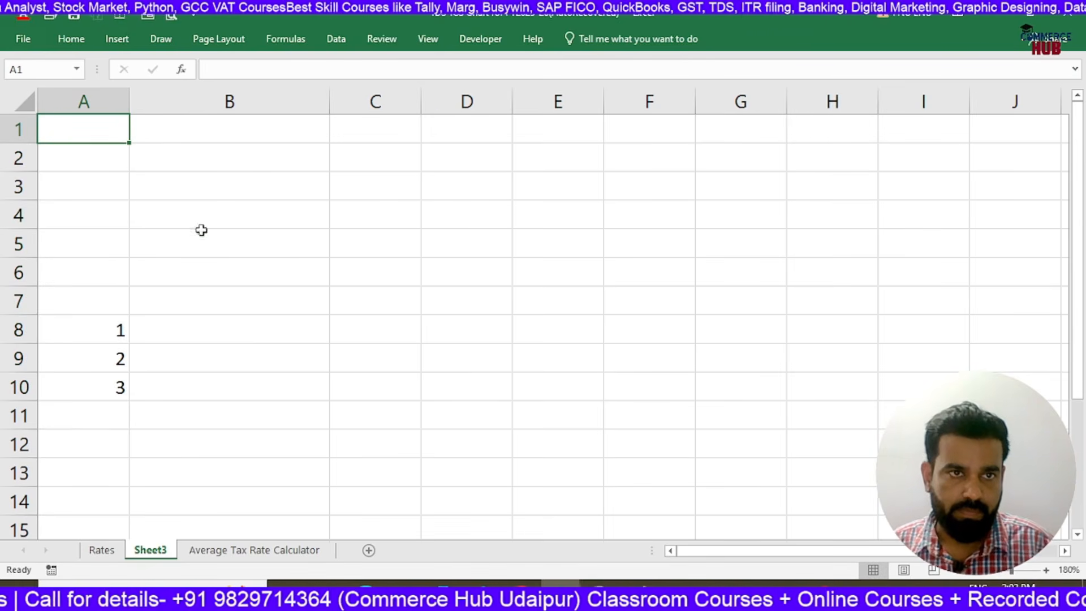
left_click(204, 551)
key("ctrl+c")
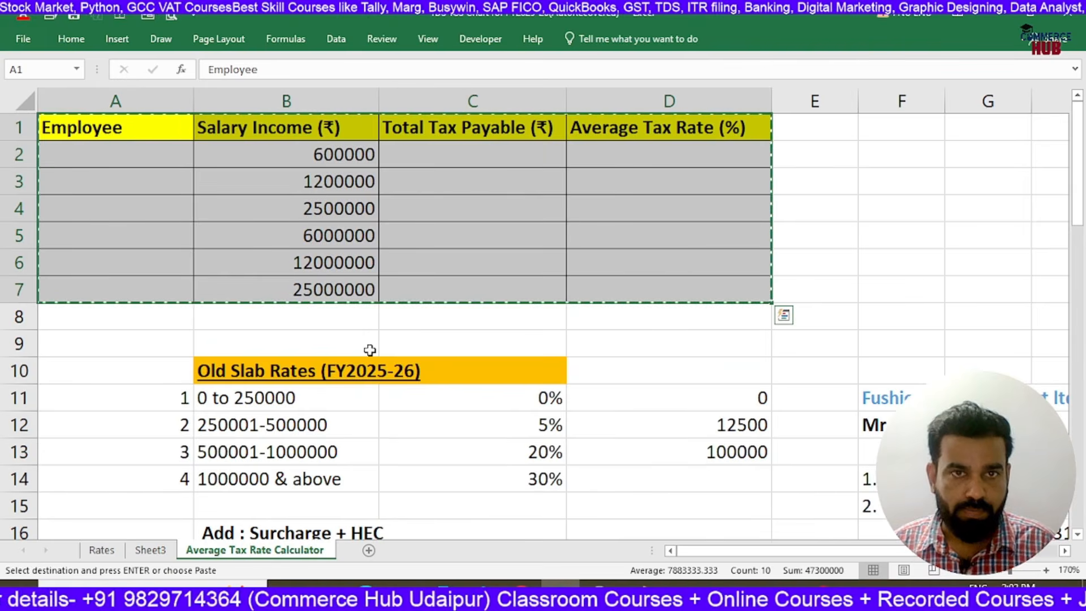
left_click(150, 550)
key("ctrl+v")
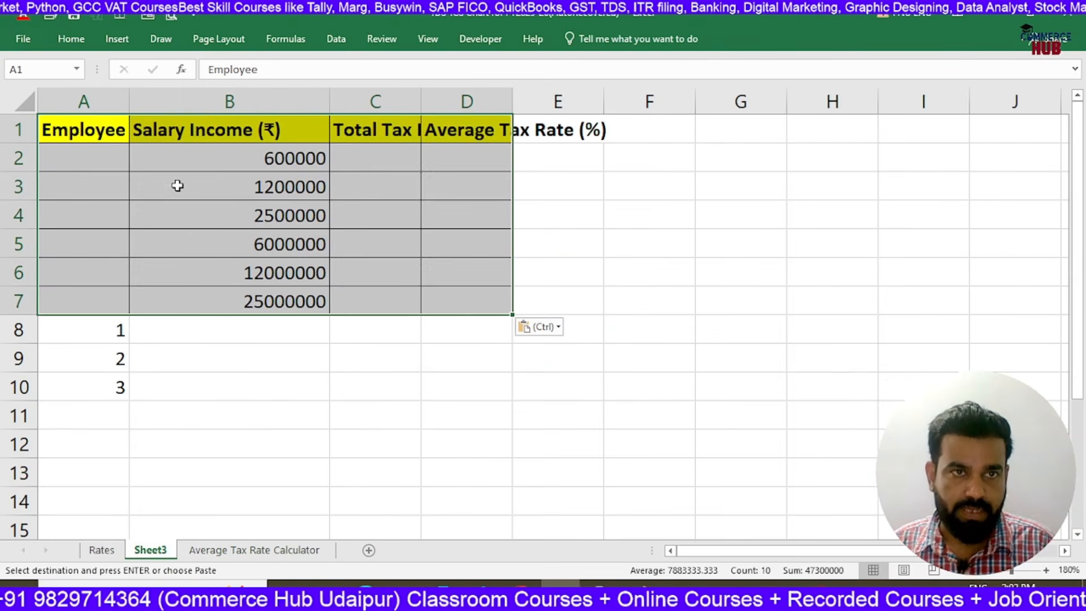
Delete the leftover serial numbers below the pasted table in A8:A10 of Sheet3
left_click(207, 352)
left_click_drag(116, 332, 133, 415)
key("Delete")
Fit the widths of columns C and D on Sheet3 to their headers and select C2
double_click(422, 96)
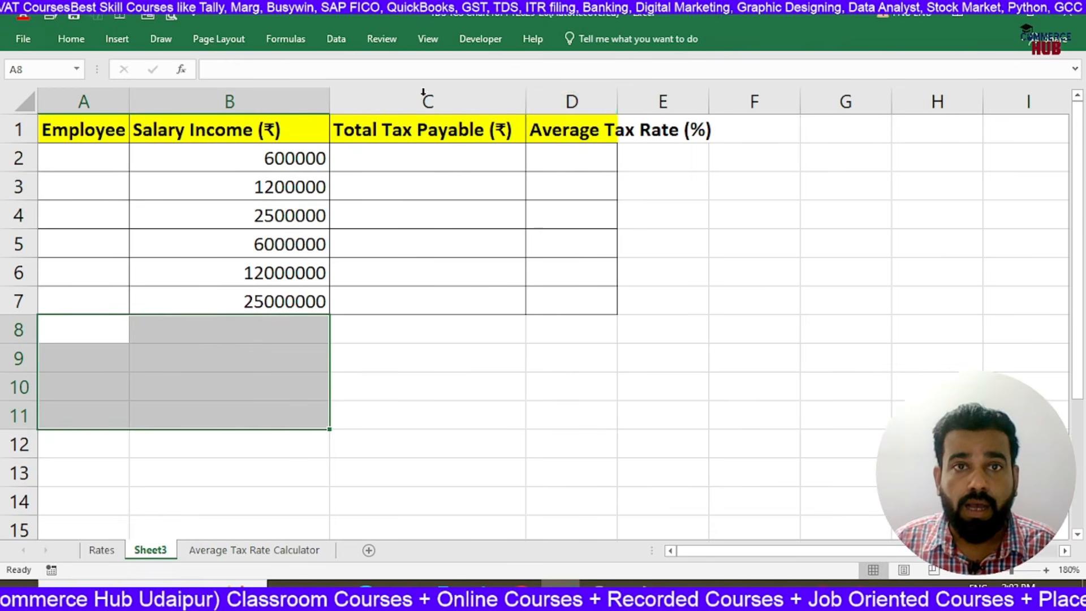
double_click(611, 98)
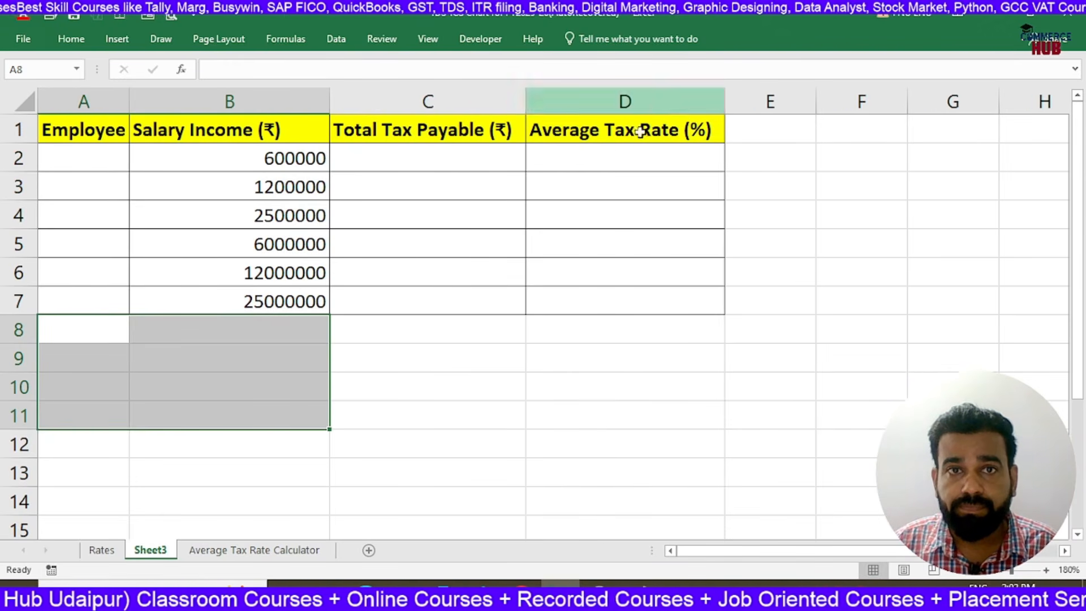
left_click(546, 218)
left_click(410, 157)
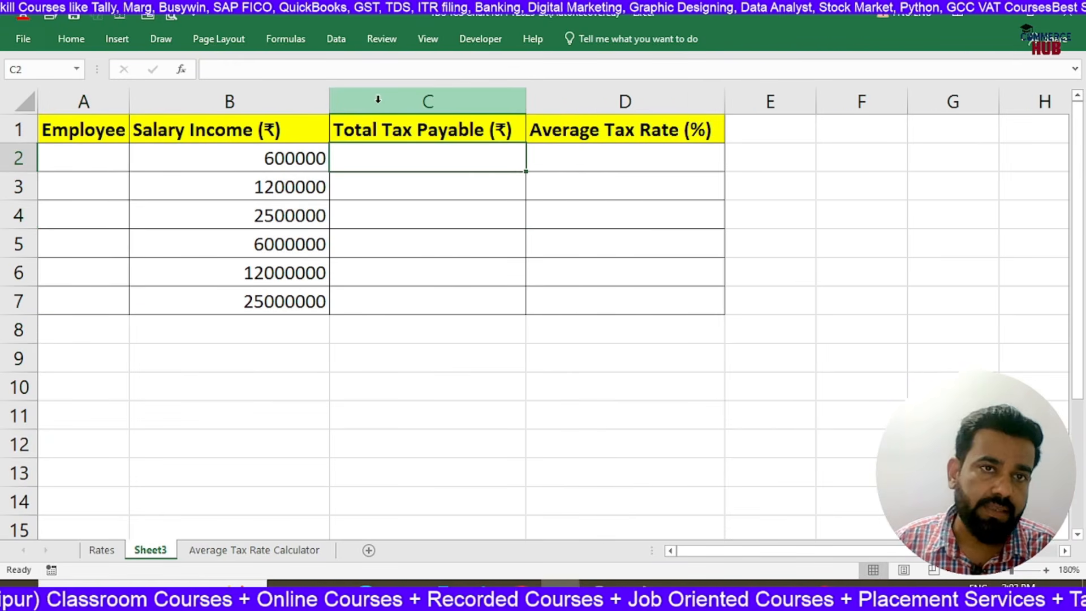
Widen column A of Sheet3 and enter the first four employees' full names in A2:A5
left_click_drag(125, 99, 201, 160)
left_click(158, 165)
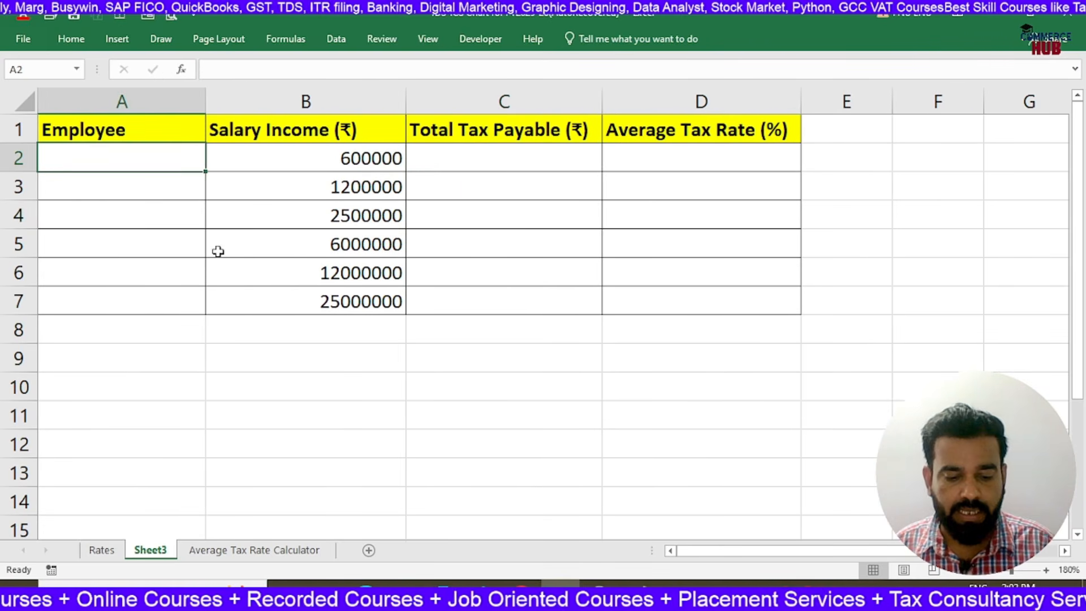
type("Ray")
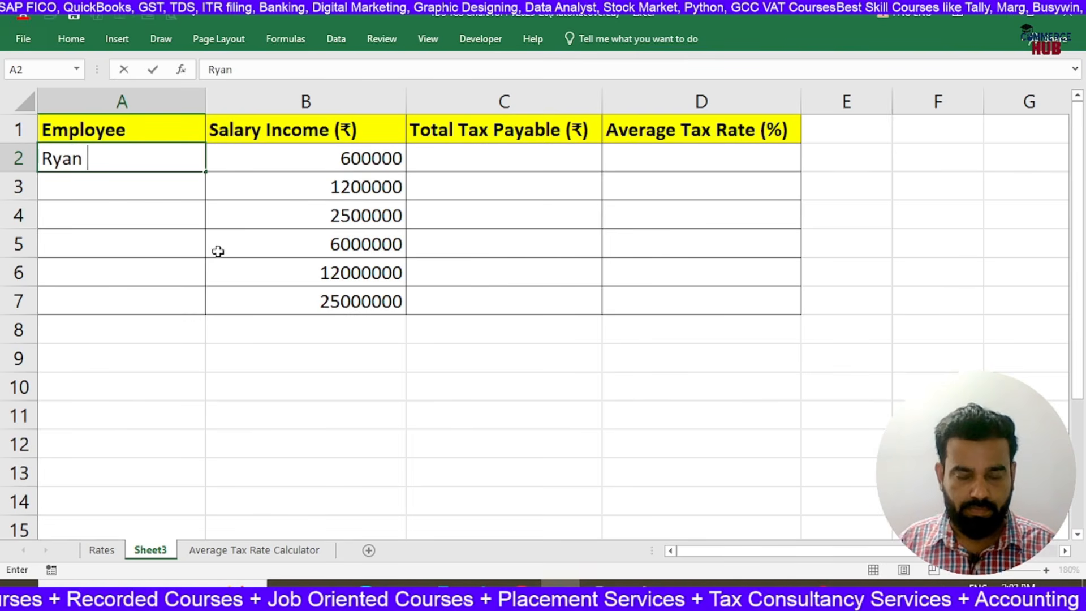
type("n Mansoori")
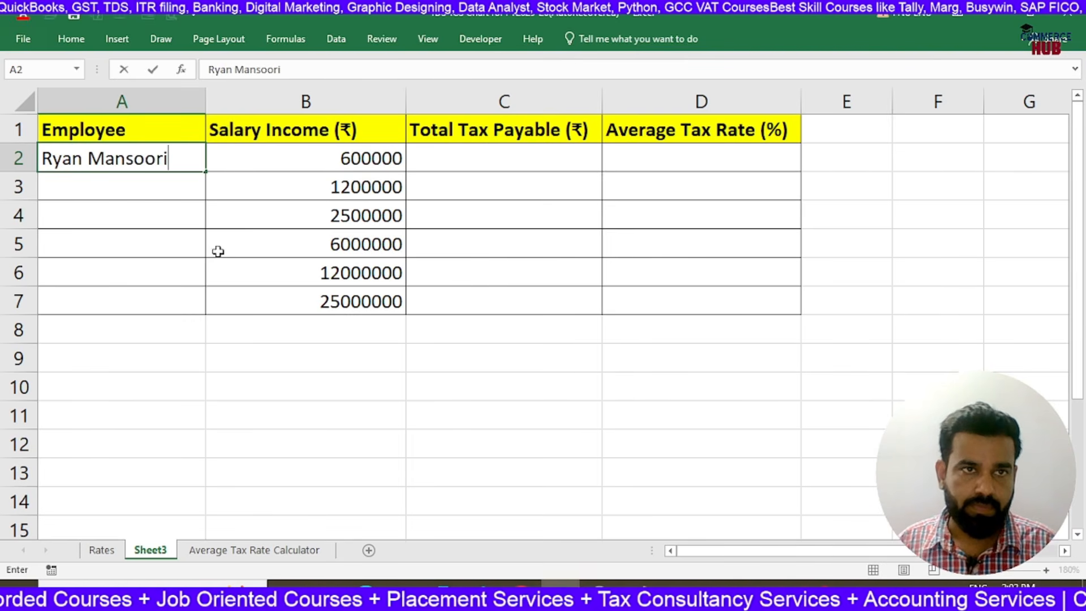
key("Return")
type("Roh")
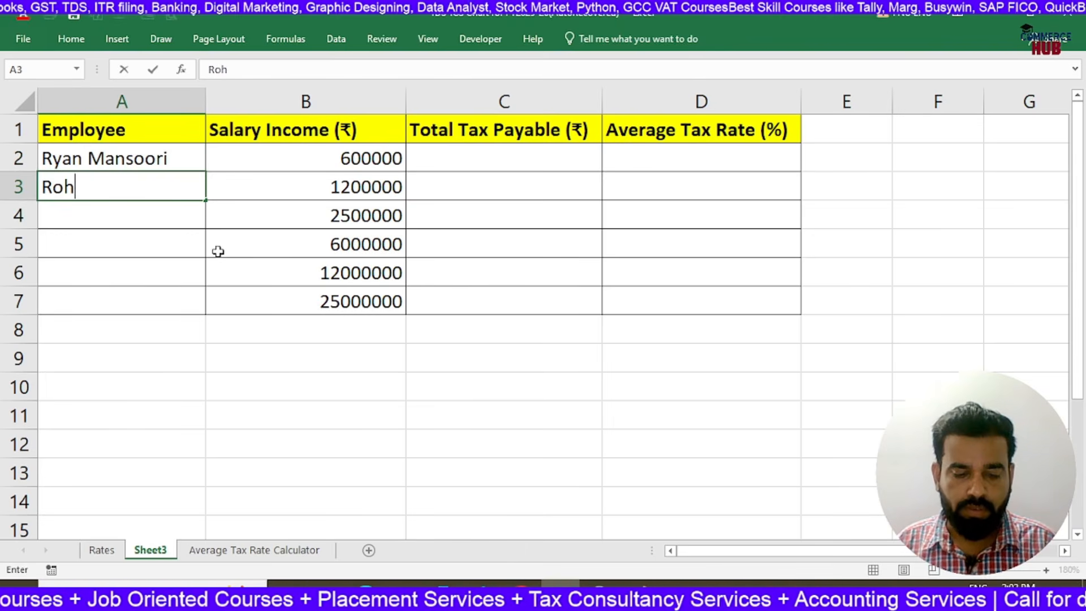
type("an Yadav")
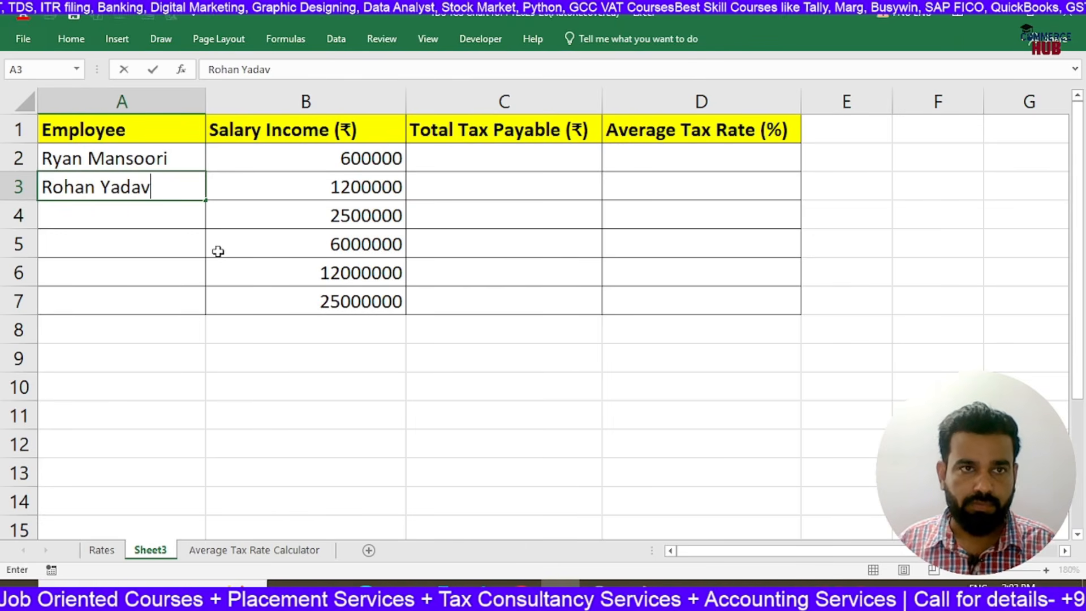
key("Return")
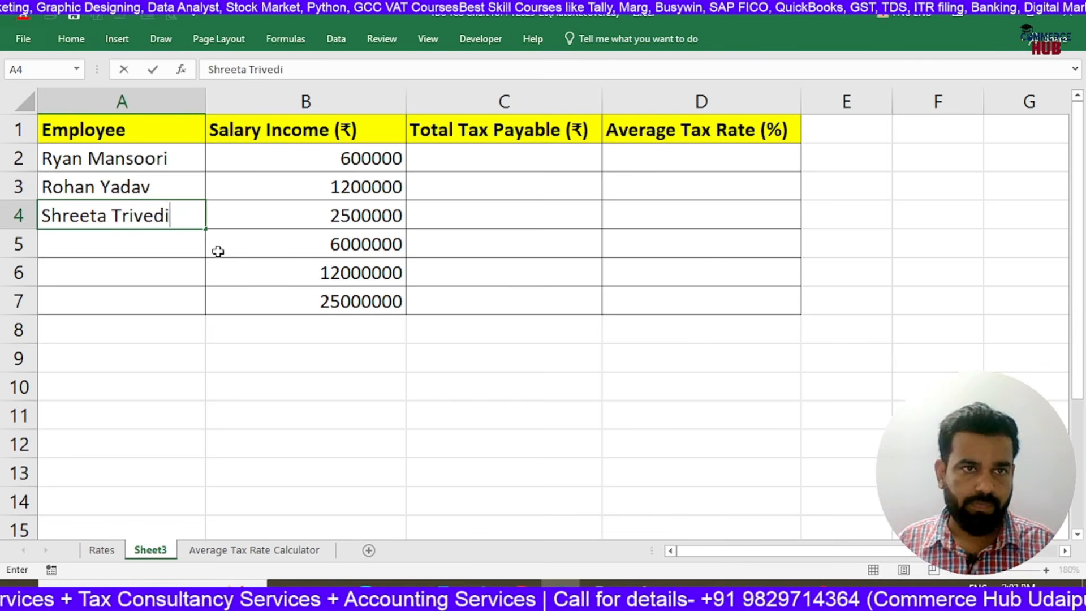
key("Return")
type("Ram Lakhan Meena")
key("Return")
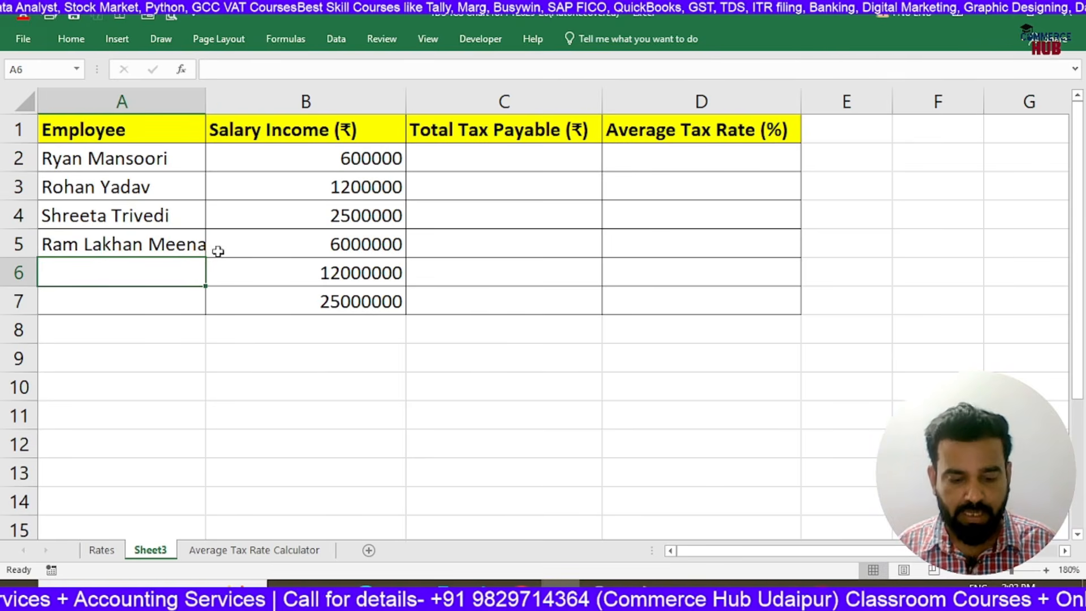
Widen column A to fit the longest name and enter the last two employees' full names in A6:A7
left_click_drag(205, 101, 221, 102)
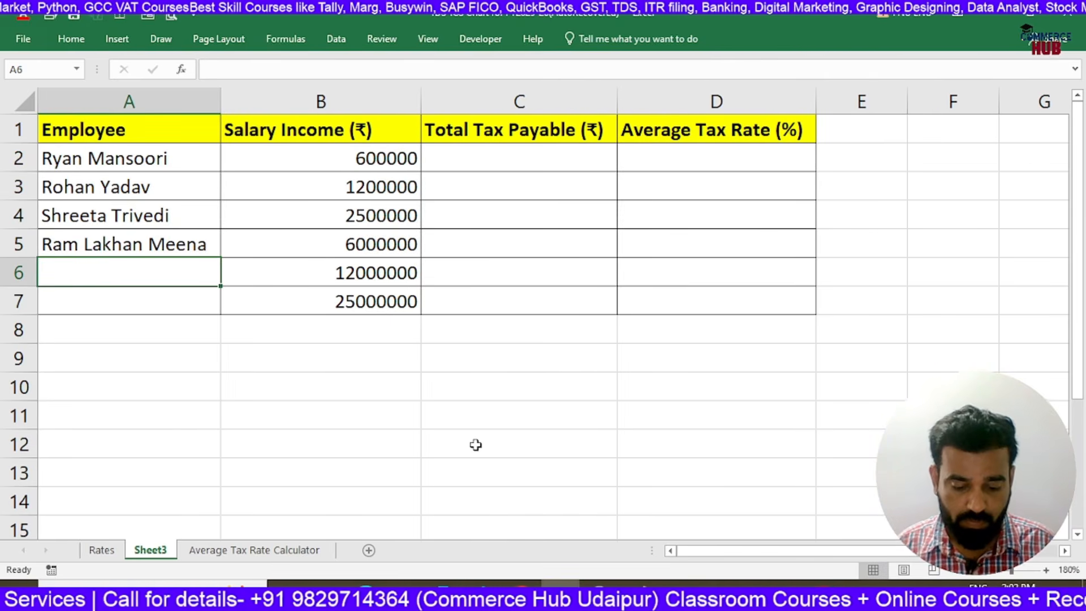
type("Veena Sha")
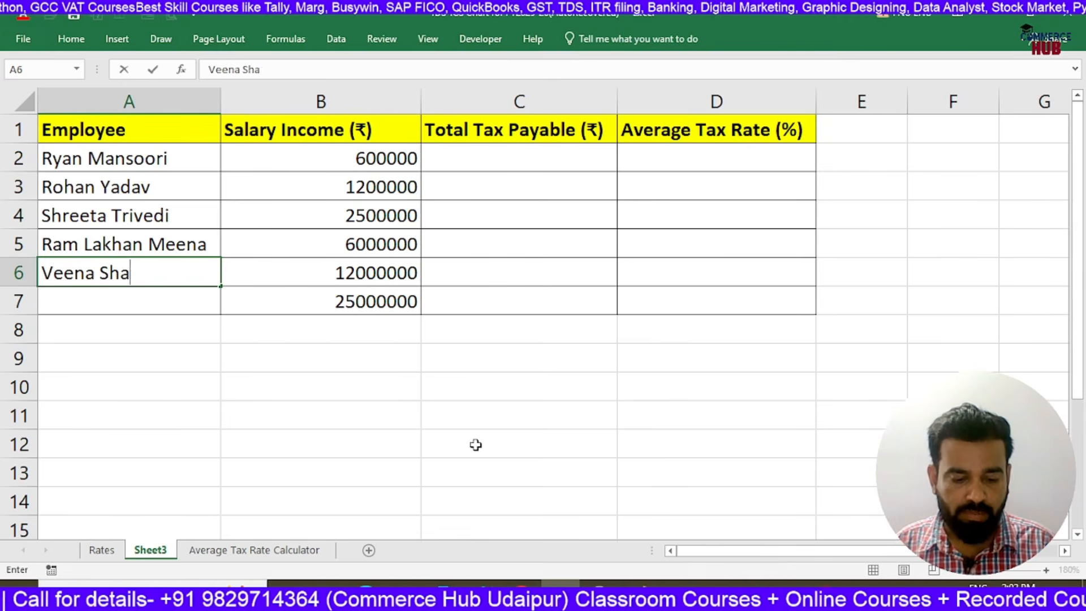
type("rma")
key("Return")
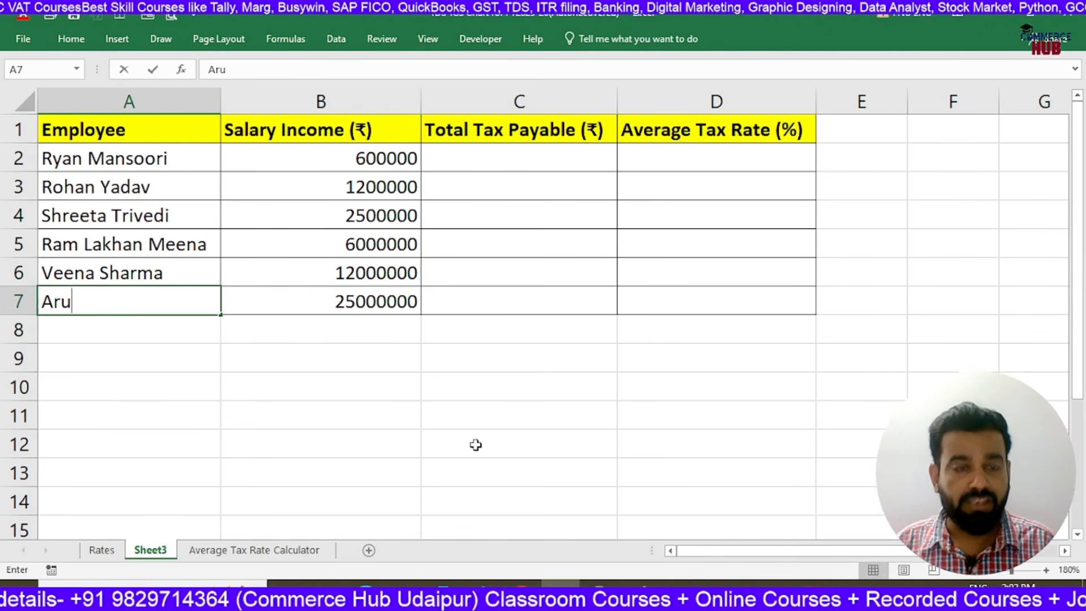
type("Arun Sharma")
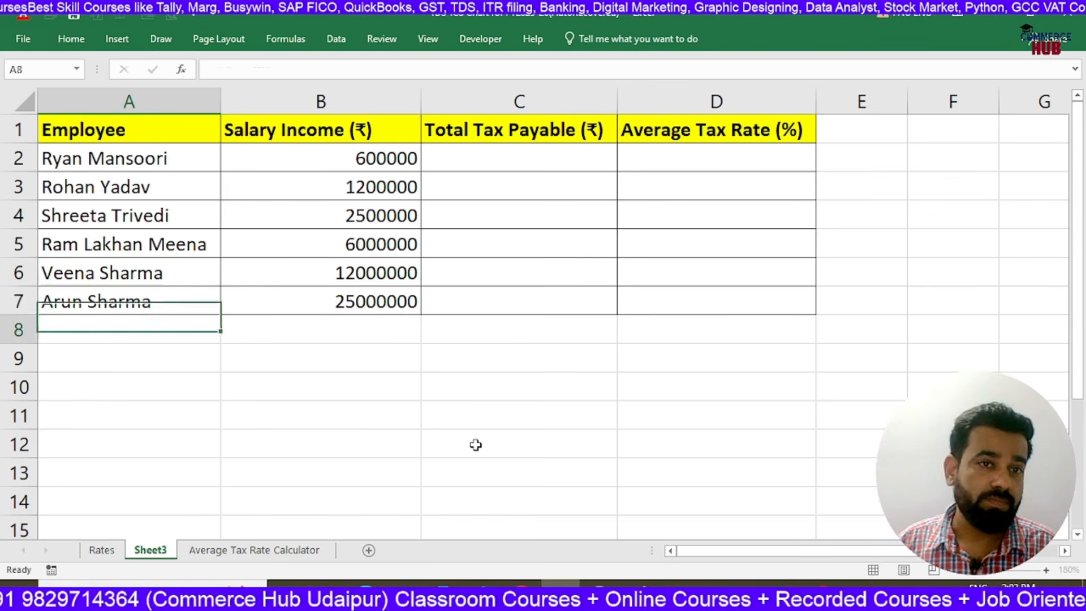
key("Right")
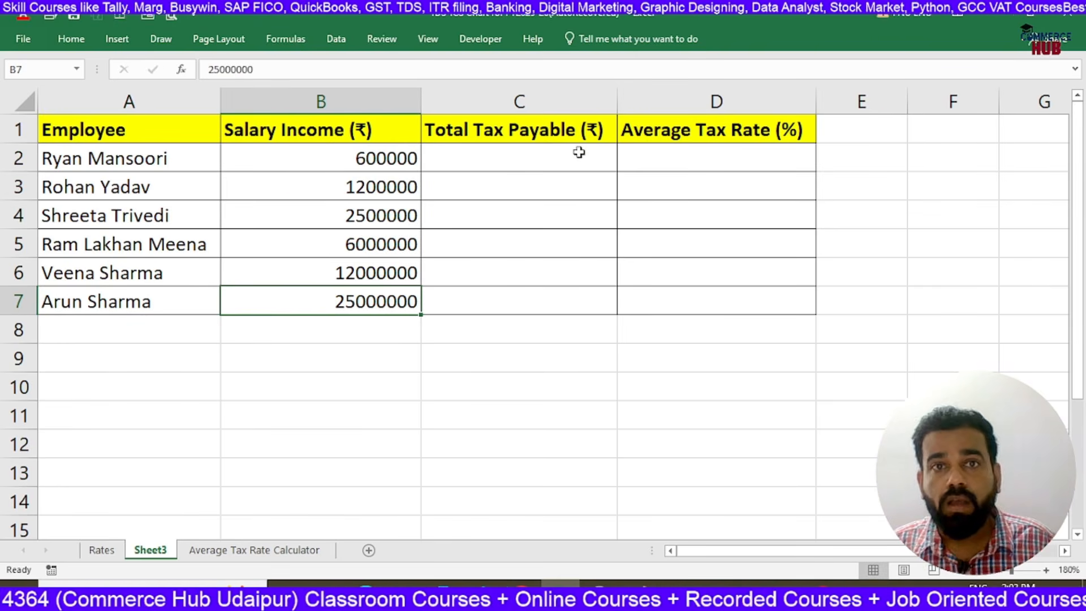
Insert two blank columns before the Total Tax Payable (₹) column
left_click(498, 101)
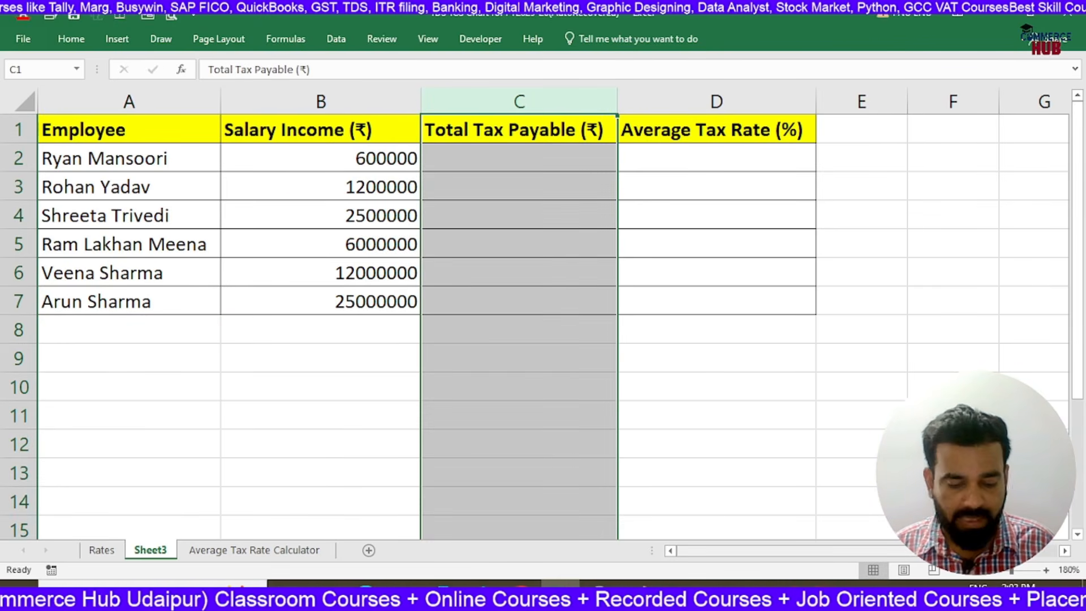
key("ctrl+shift+plus")
key("ctrl+shift+plus")
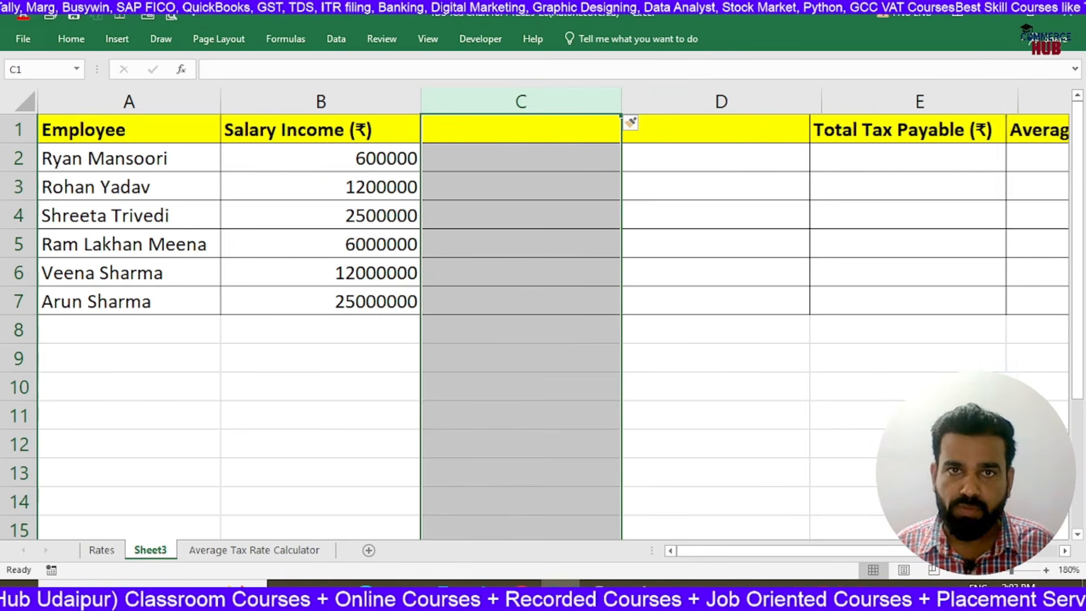
Narrow columns A and B to fit their contents and reduce the widths of the blank columns C and D
left_click_drag(220, 101, 207, 107)
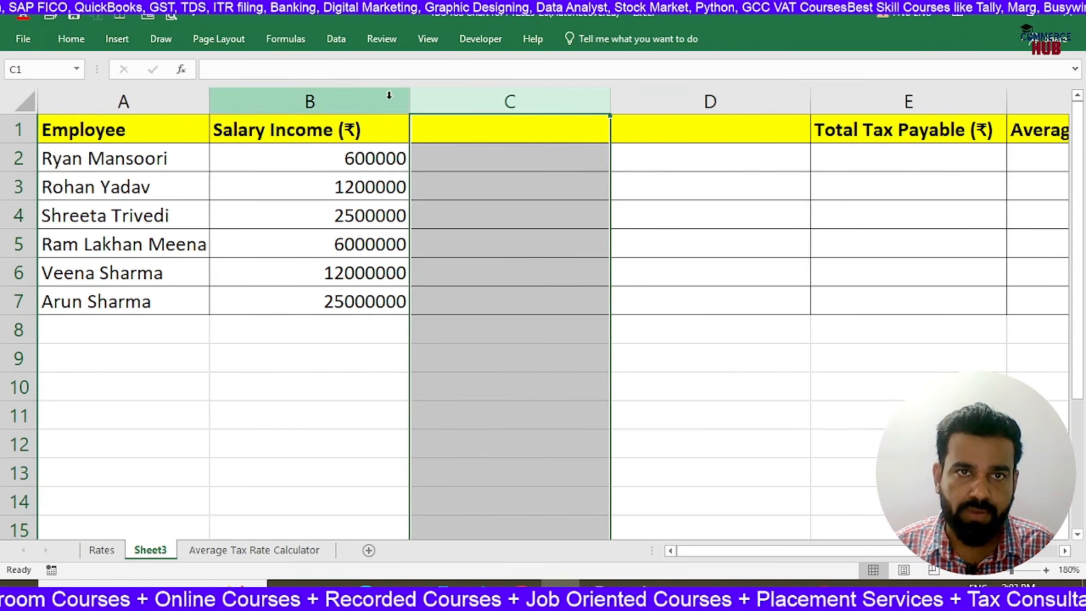
left_click_drag(407, 107, 367, 107)
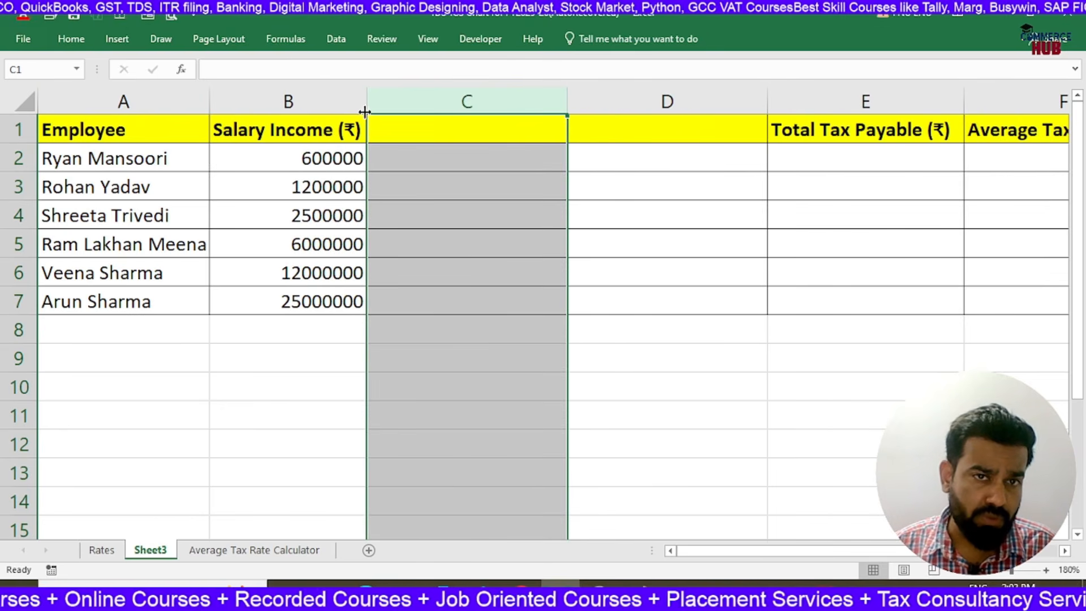
left_click_drag(566, 101, 538, 116)
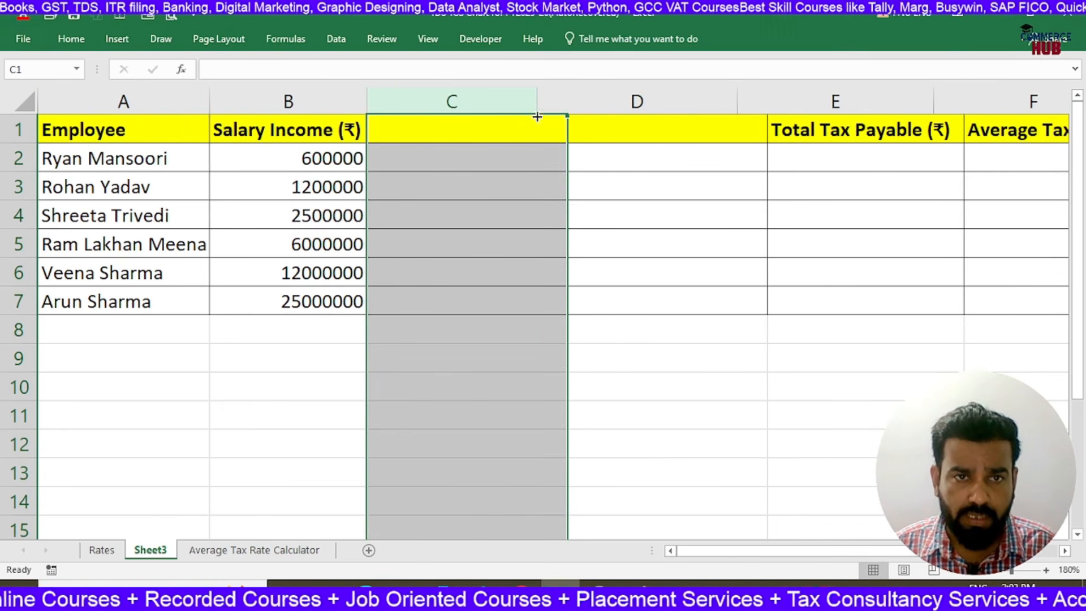
left_click(446, 154)
left_click_drag(290, 156, 323, 288)
left_click(405, 136)
left_click_drag(739, 104, 689, 119)
left_click(532, 151)
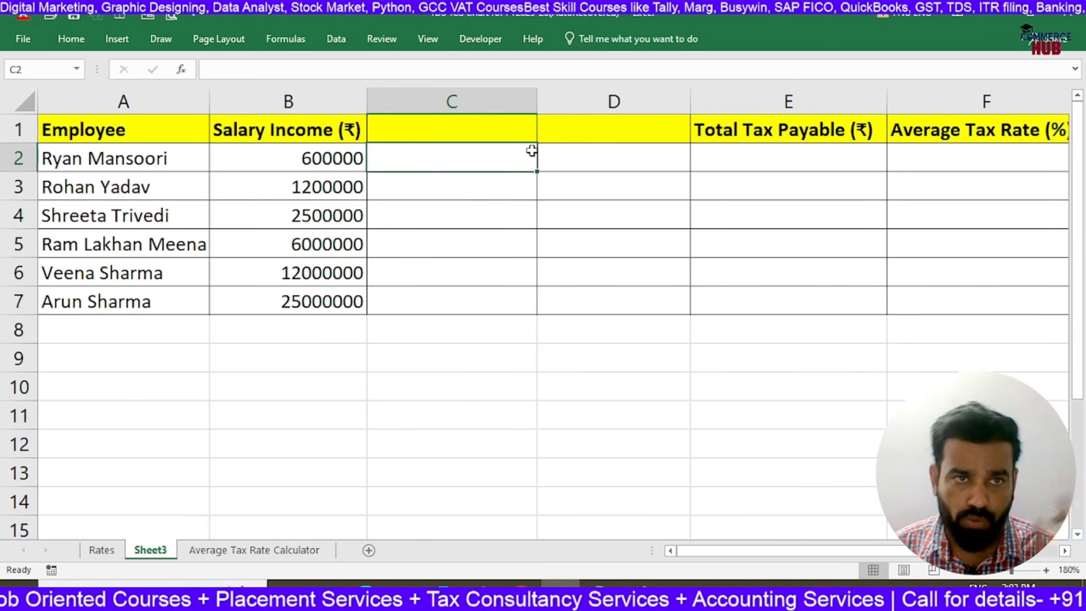
Enter the headers Tax in C1 and Surcharge in D1
key("Up")
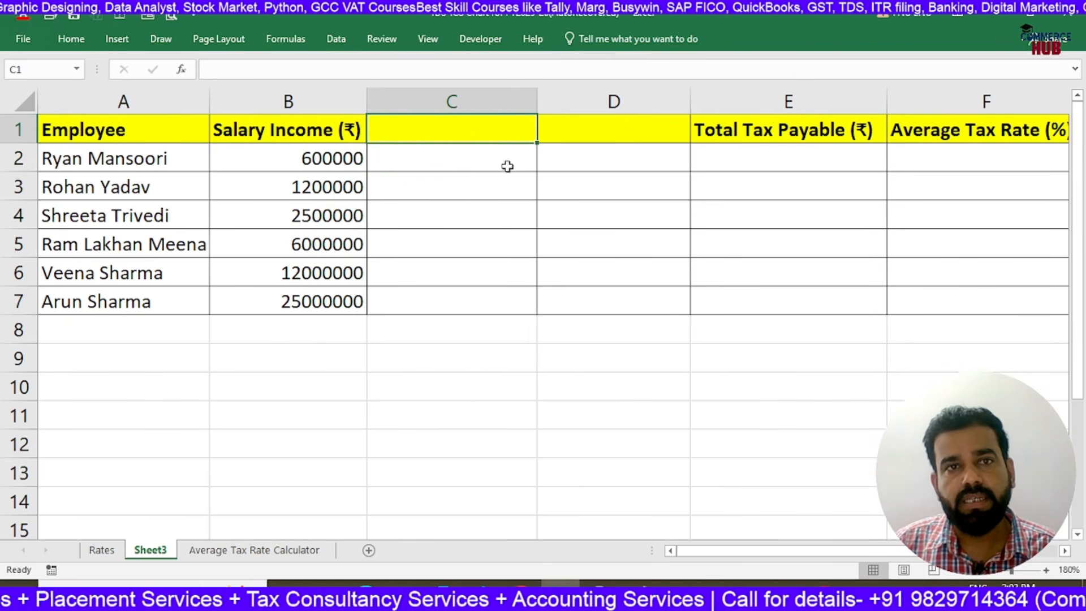
type("Taxa")
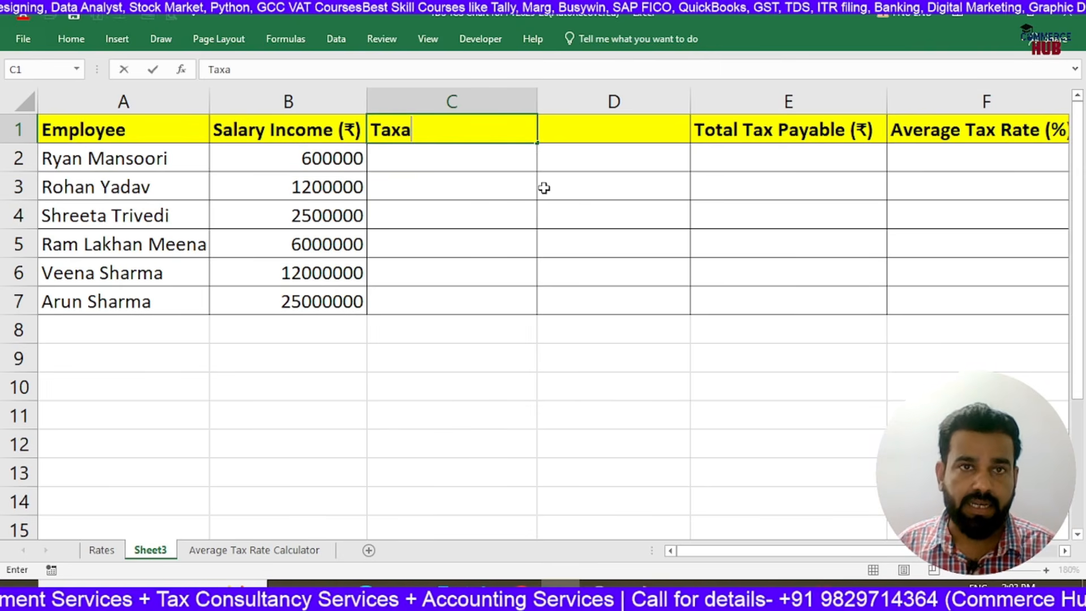
key("Tab")
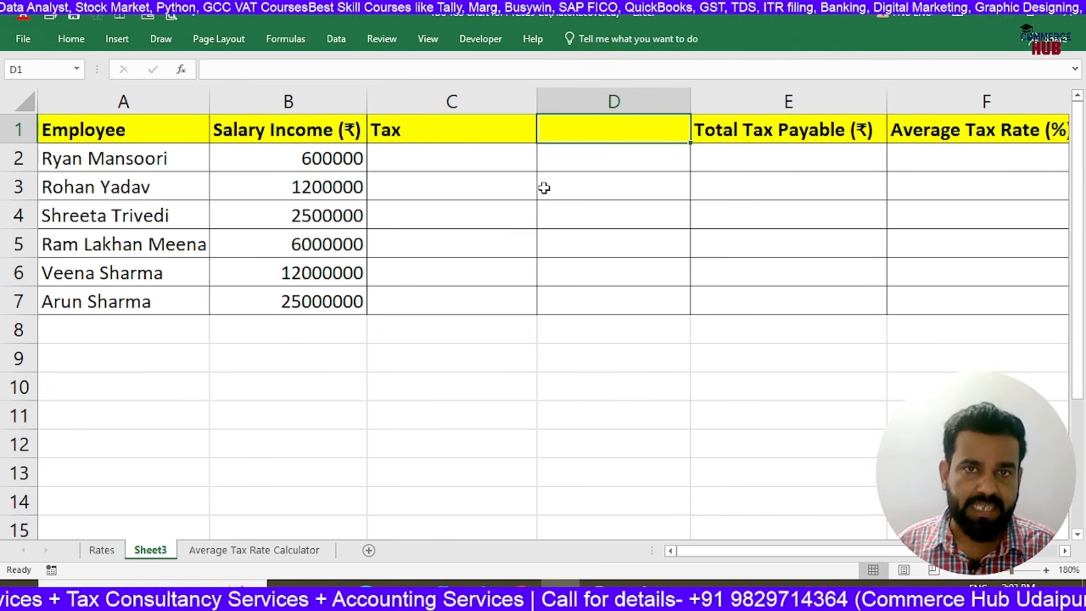
type("Surcharge")
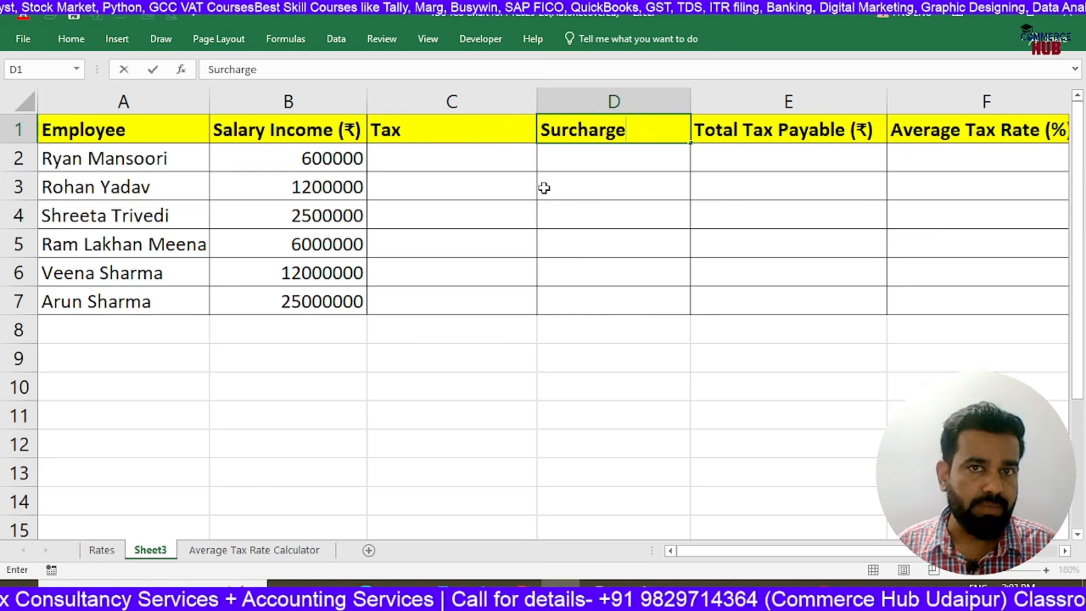
key("Return")
Insert a blank column before Total Tax Payable (₹) and enter the header HEC in E1
left_click(777, 103)
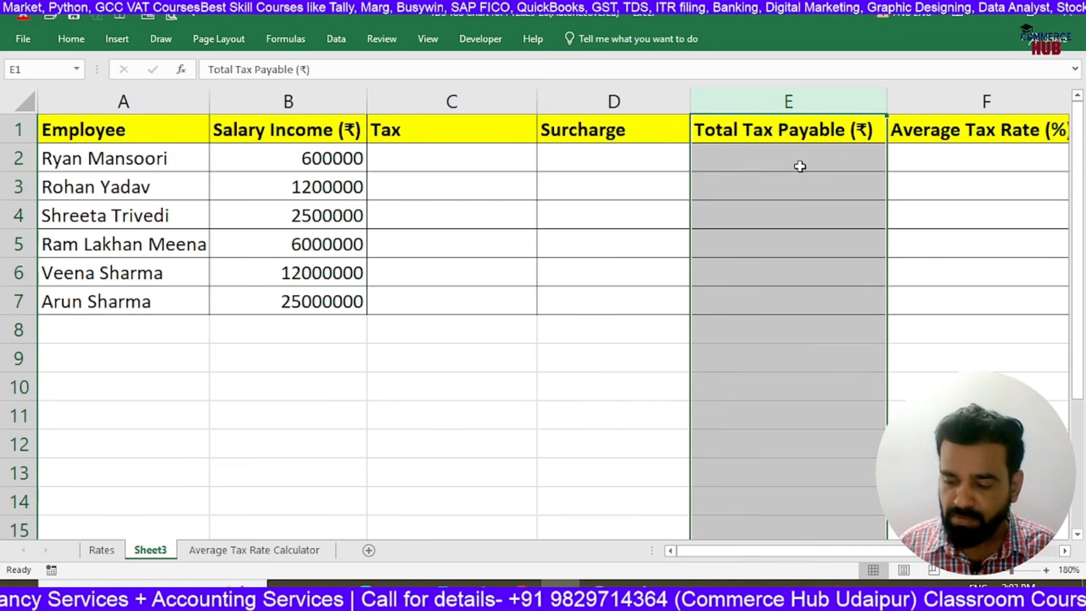
key("ctrl+shift+plus")
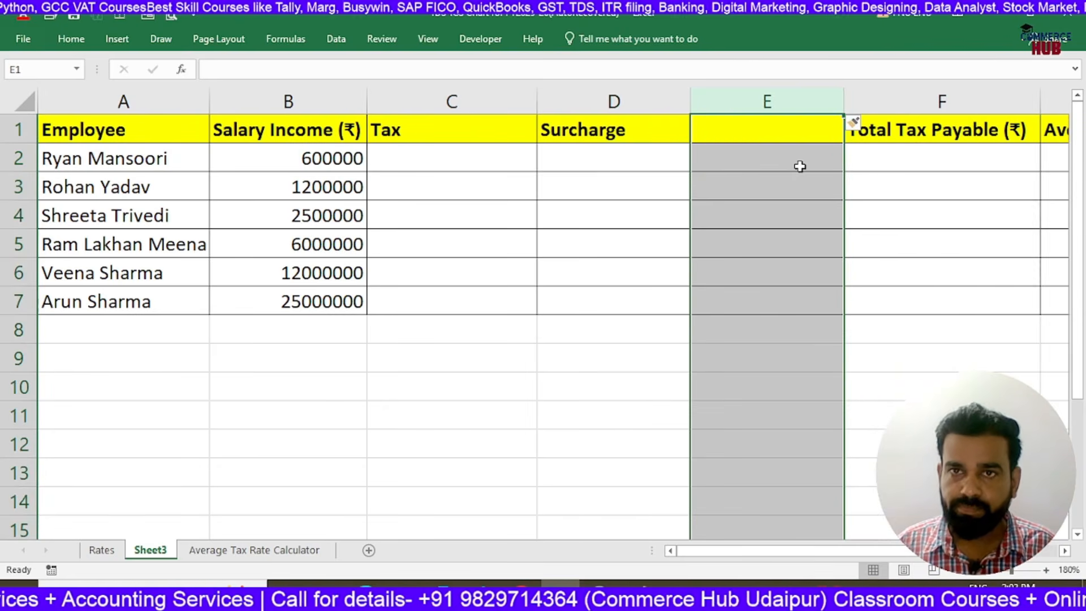
left_click(810, 135)
type("HEX")
key("Return")
key("Up")
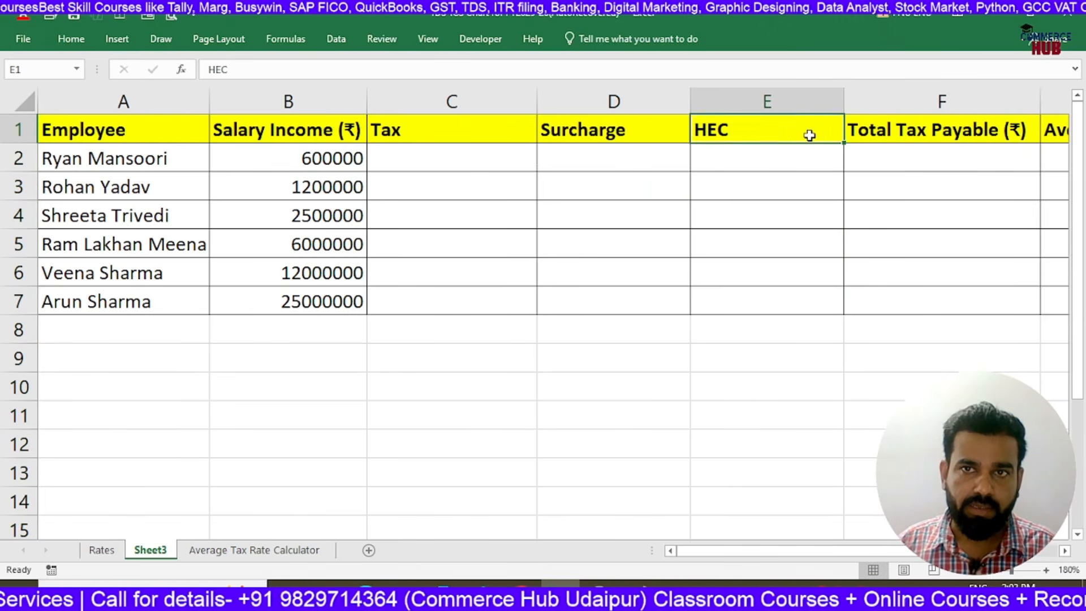
Review the table's columns across to Average Tax Rate (%) and return to the first employee's Tax cell C2
key("Right")
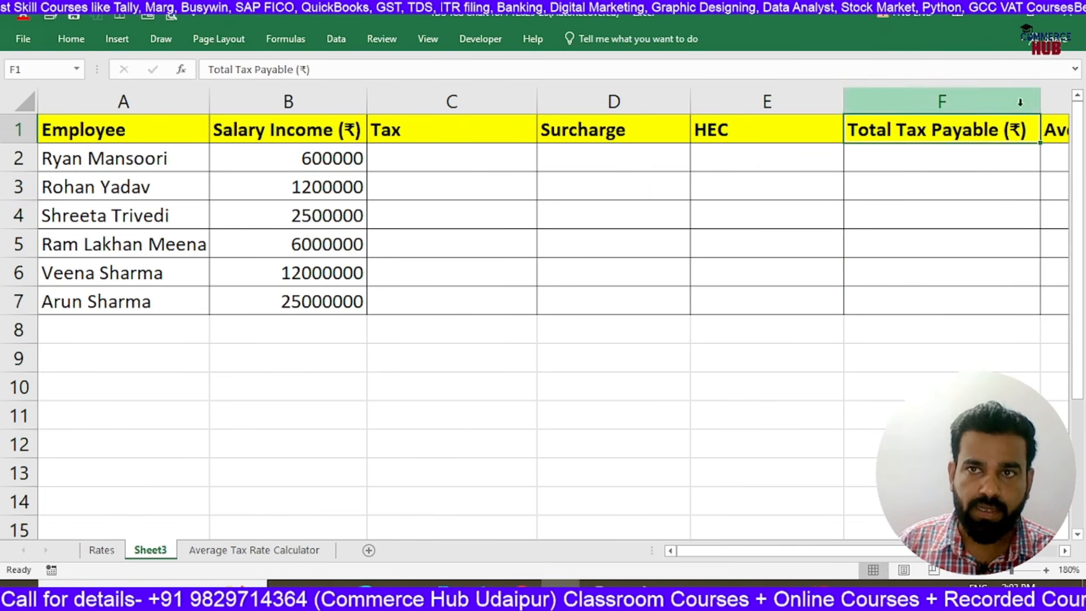
key("Right")
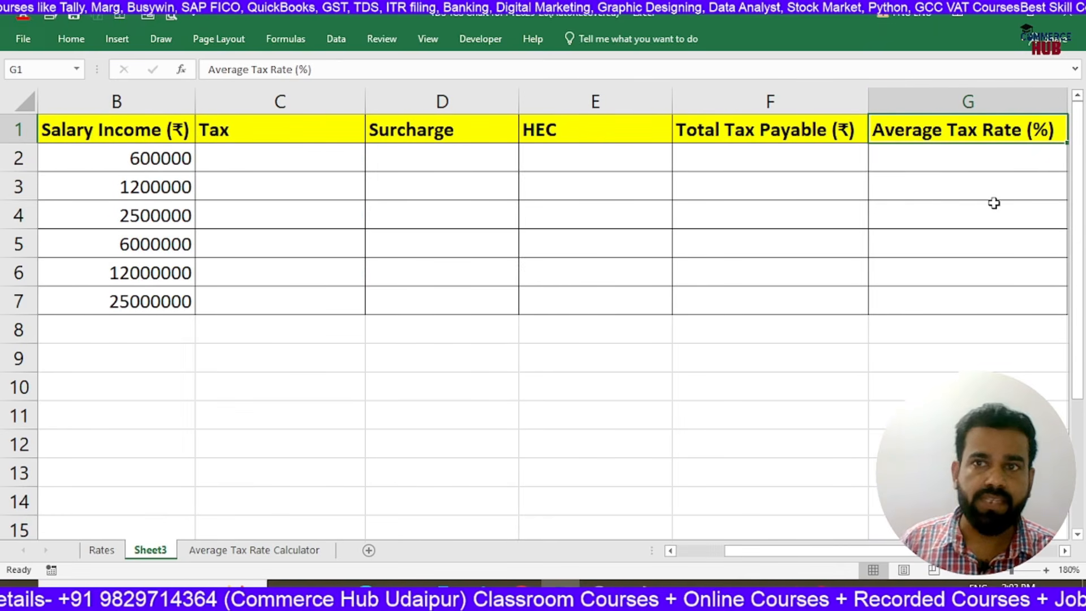
left_click(972, 162)
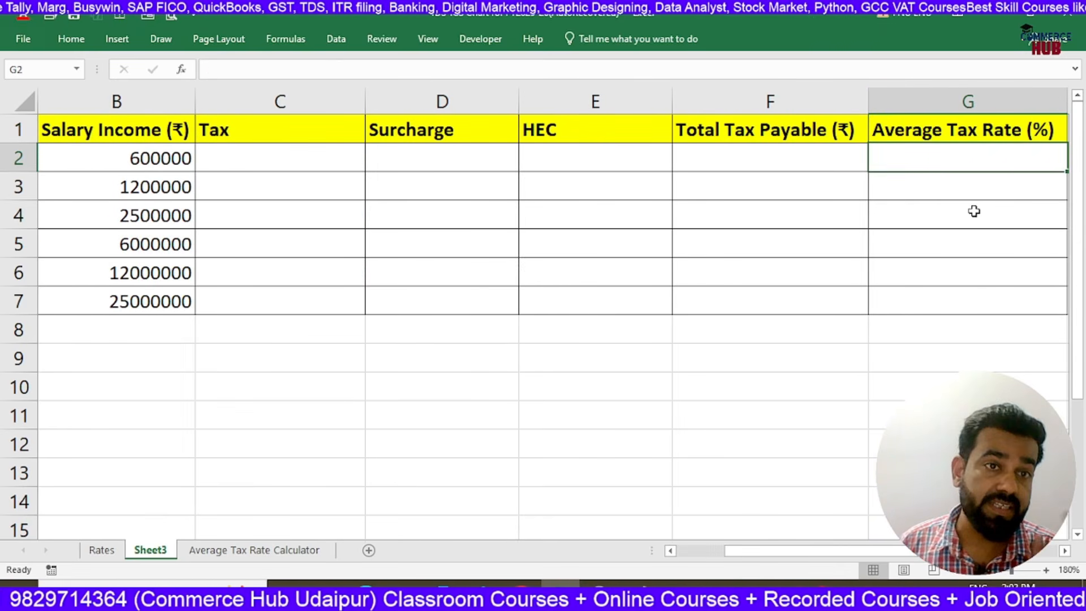
key("Left")
key("Left")
key("Left")
key("Left")
key("Left")
key("Left")
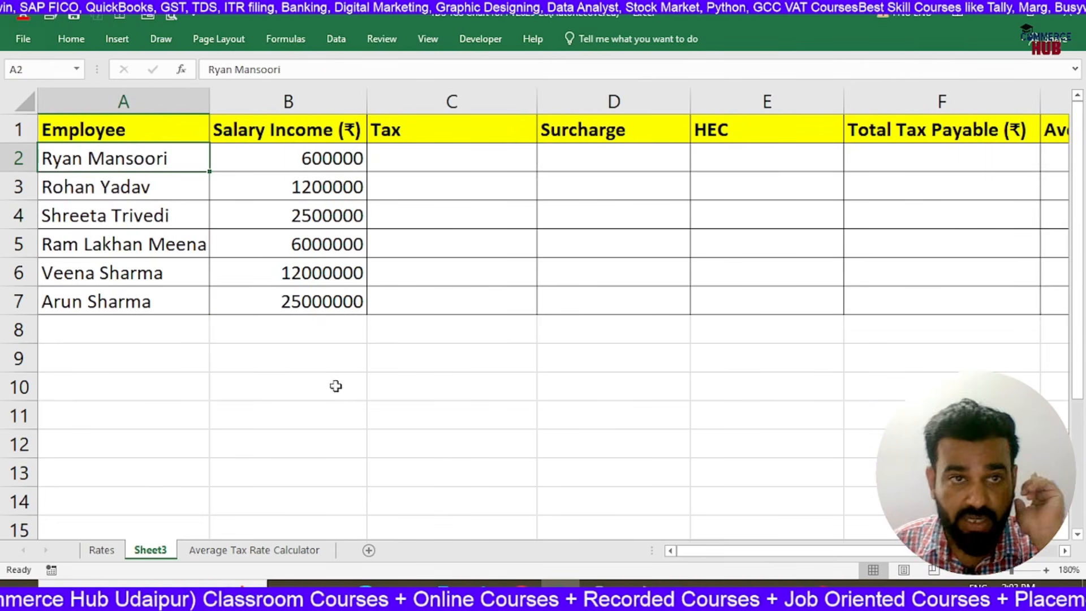
left_click(386, 166)
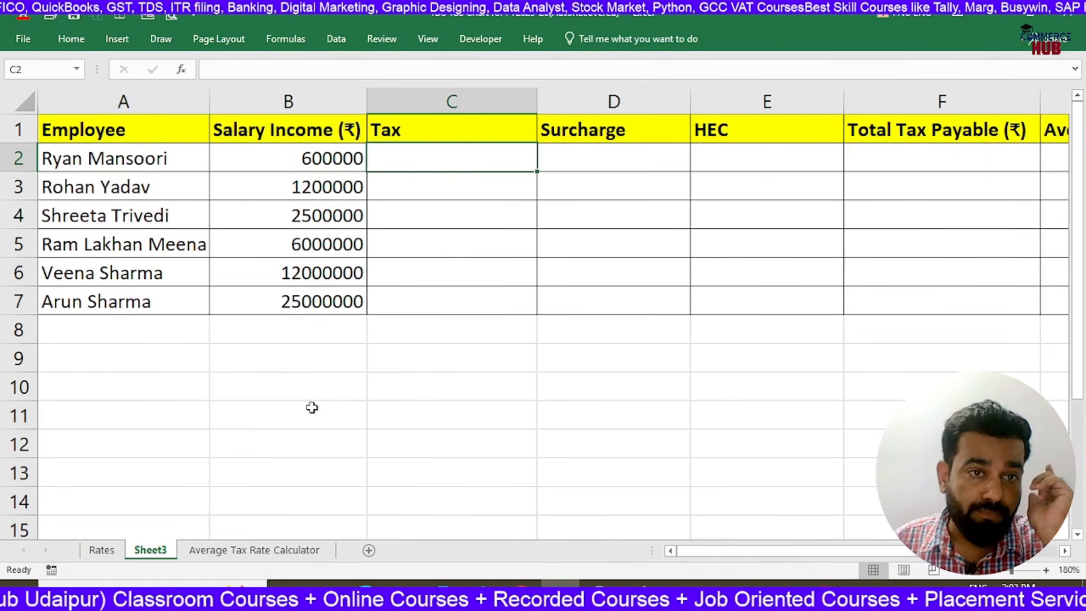
left_click(243, 398)
left_click(383, 157)
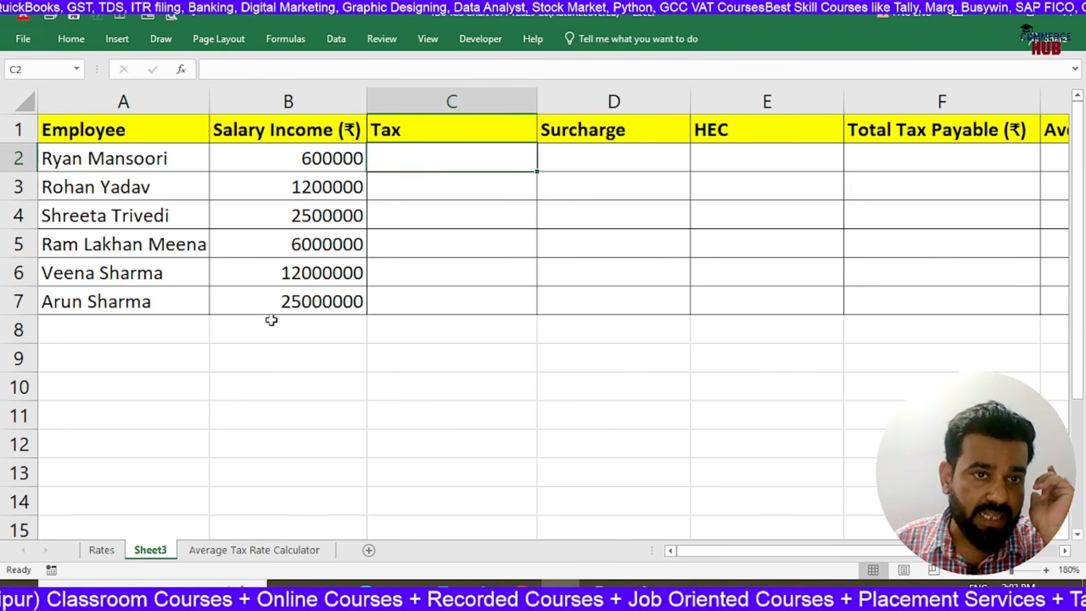
Enter the label Old Slab in A9 below the table and make it bold
left_click(168, 371)
type("Old Rate")
key("Return")
key("Up")
type("Old Slab")
key("Return")
key("Up")
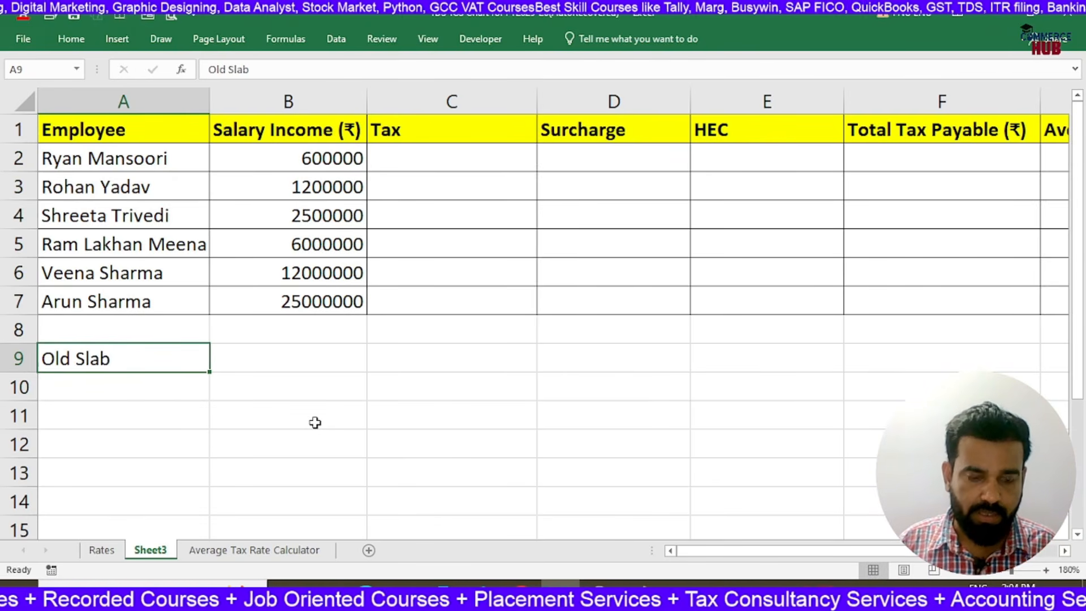
key("ctrl+b")
key("Right")
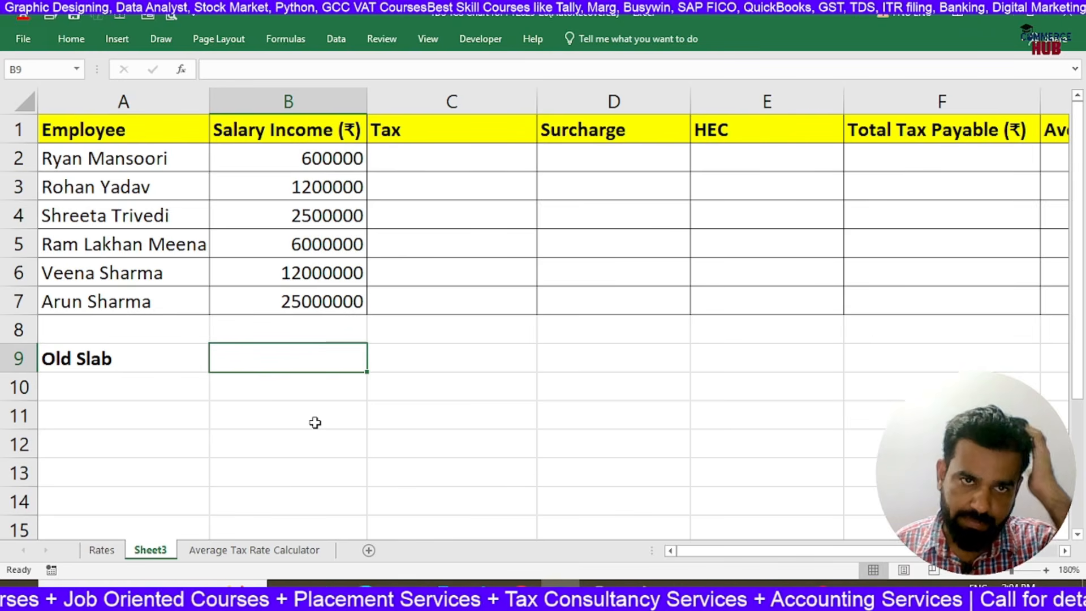
Copy the Old Slab Rates (FY2025-26) block A10:D14 from the Average Tax Rate Calculator sheet into Sheet3 starting at A10
left_click(413, 164)
left_click(294, 362)
left_click(145, 384)
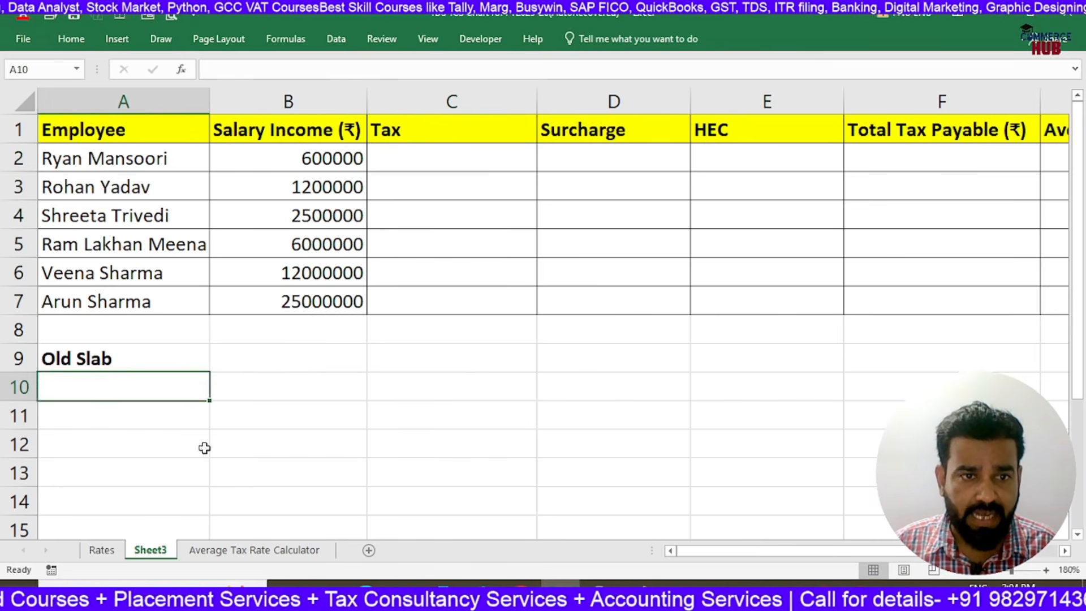
left_click(232, 550)
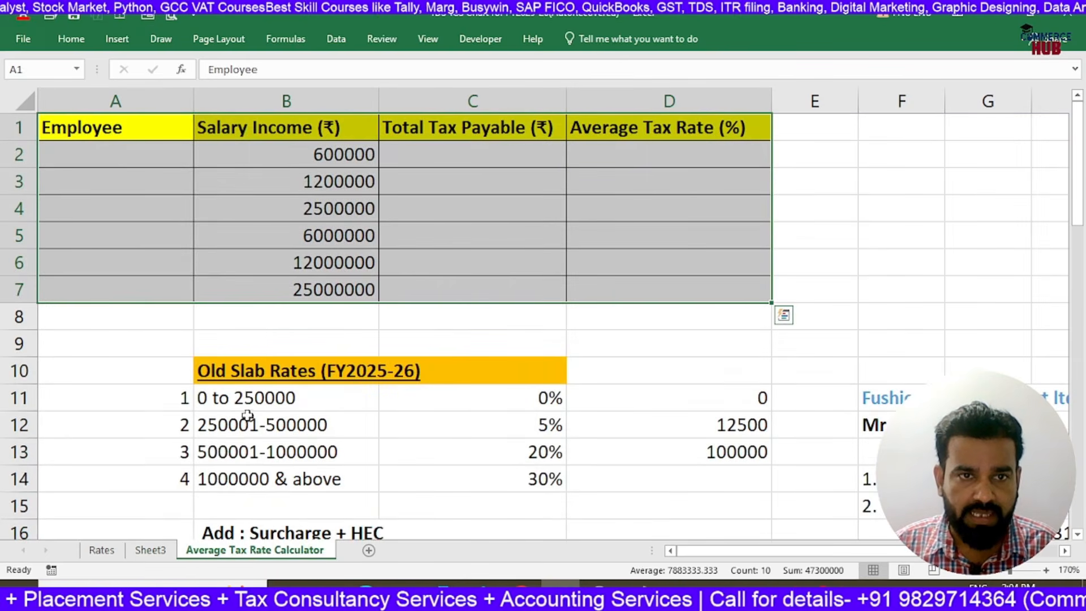
left_click_drag(177, 375, 650, 483)
key("ctrl+c")
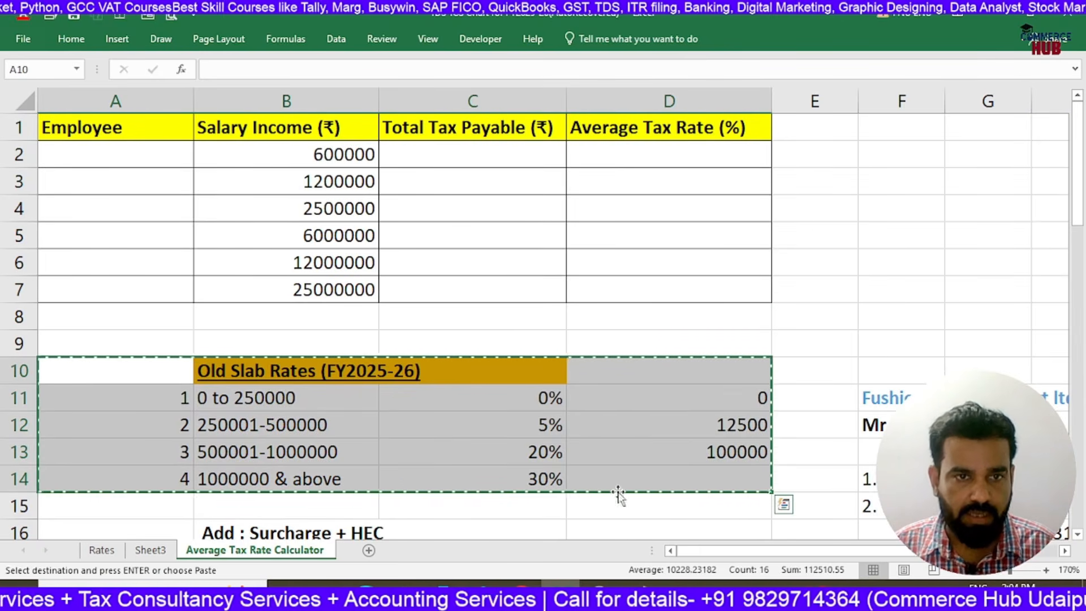
left_click(136, 550)
left_click(165, 386)
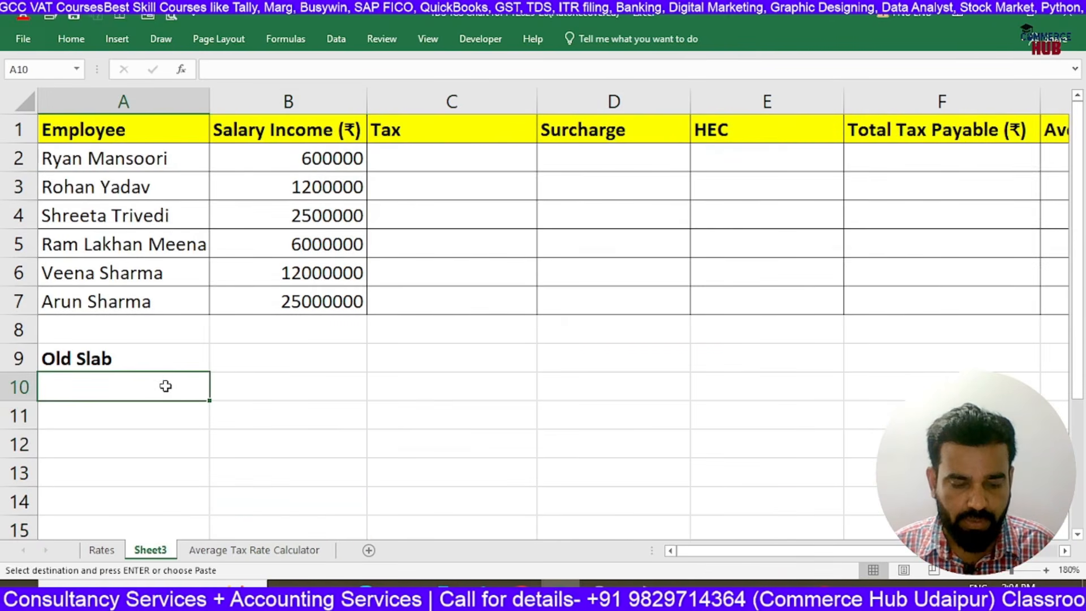
key("ctrl+v")
Clear the Old Slab label from A9 and shrink the height of row 9 above the slab rates
left_click(368, 347)
left_click(132, 362)
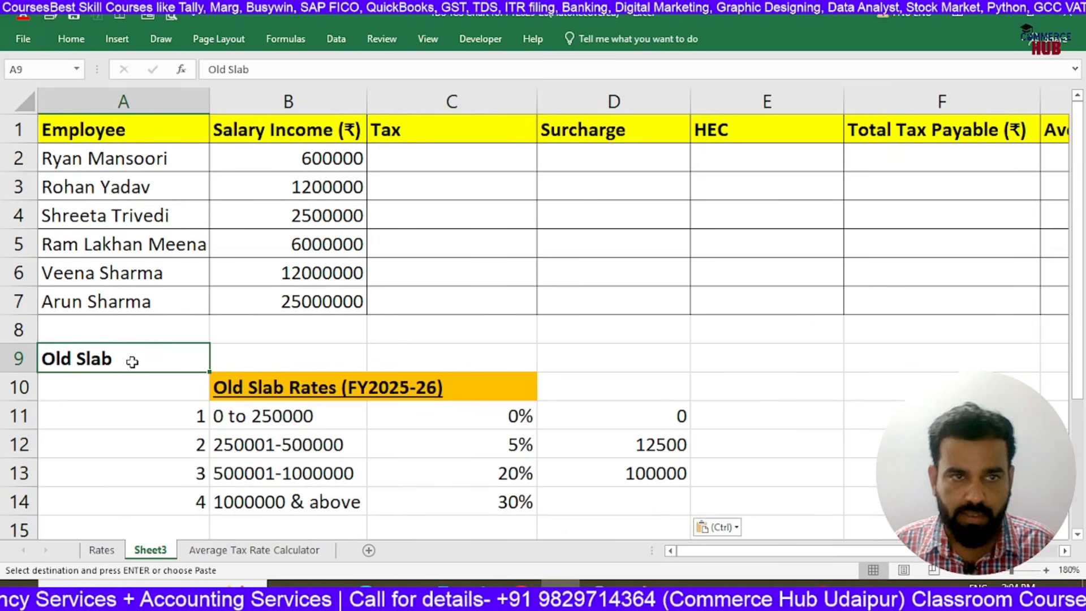
key("Delete")
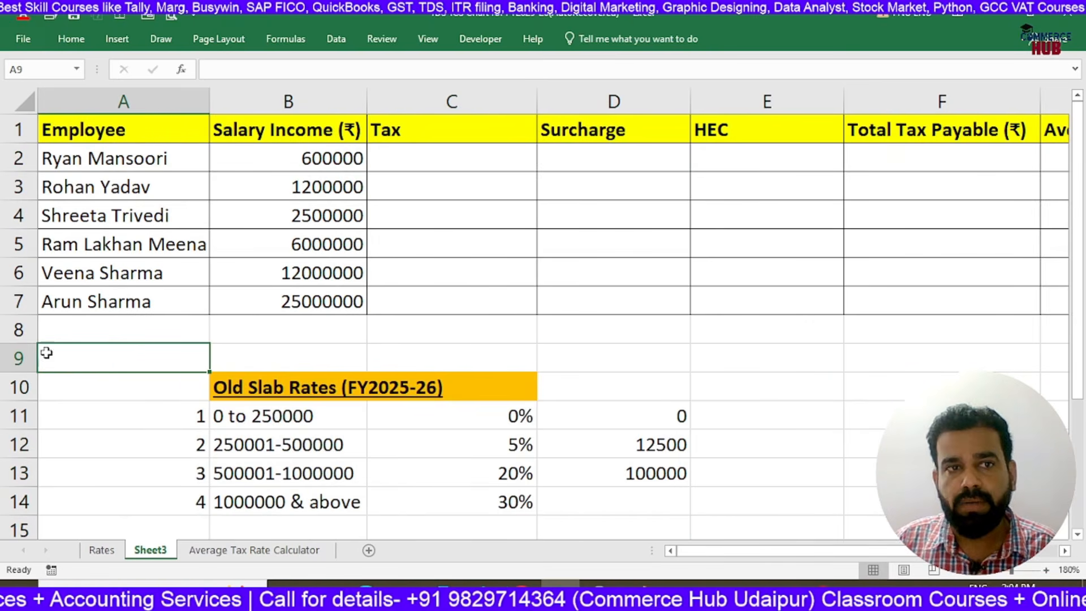
left_click_drag(19, 372, 34, 337)
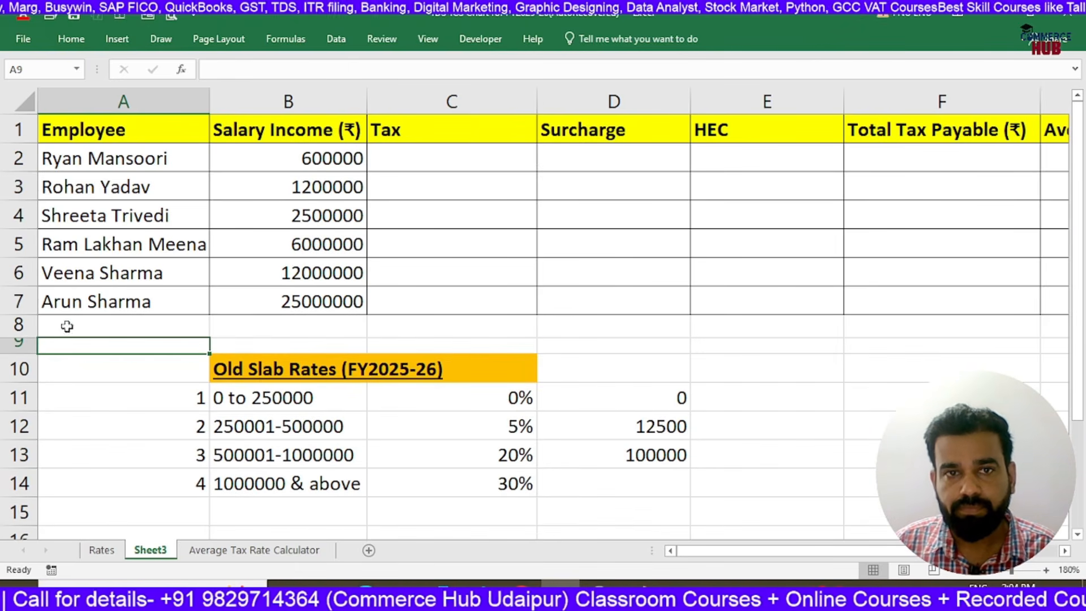
left_click(581, 329)
Start an IF formula in C2 that returns 0 when B2<=250000, leaving the value-if-false argument open
left_click(285, 402)
left_click(423, 390)
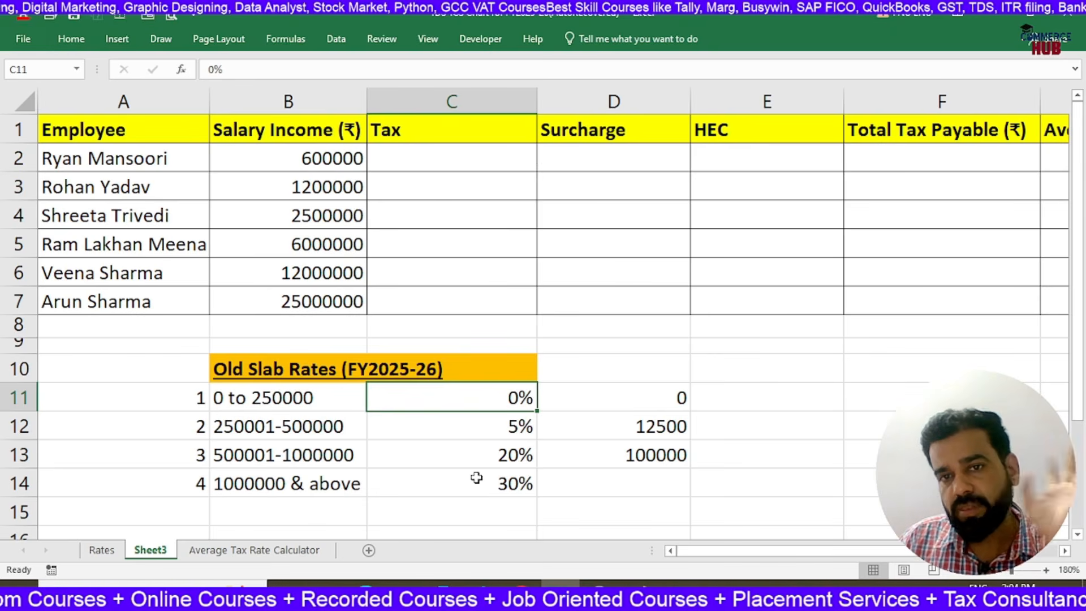
left_click(471, 162)
type("=")
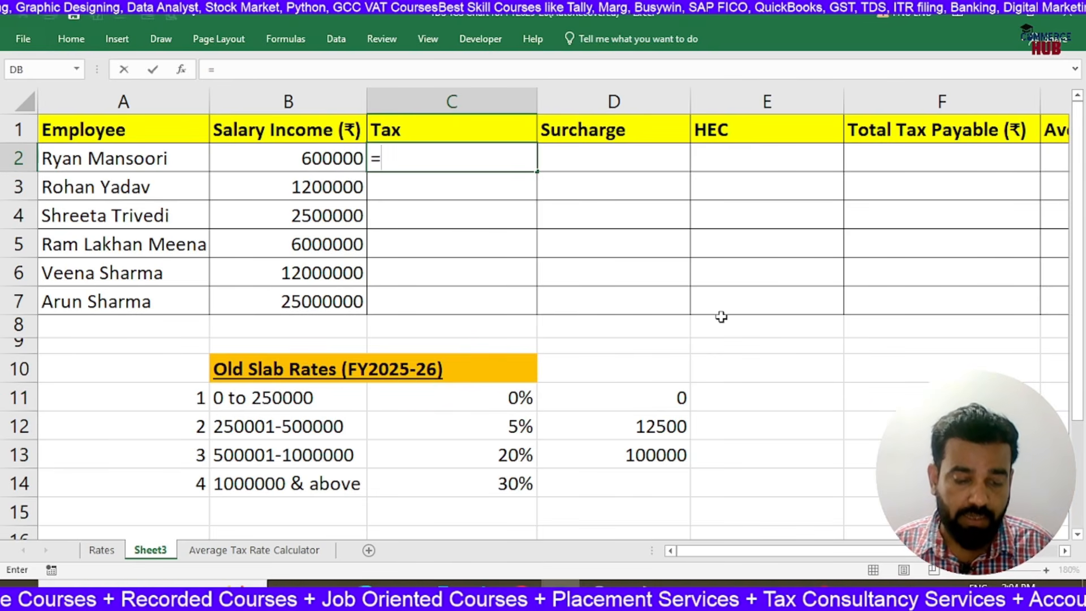
type("IF")
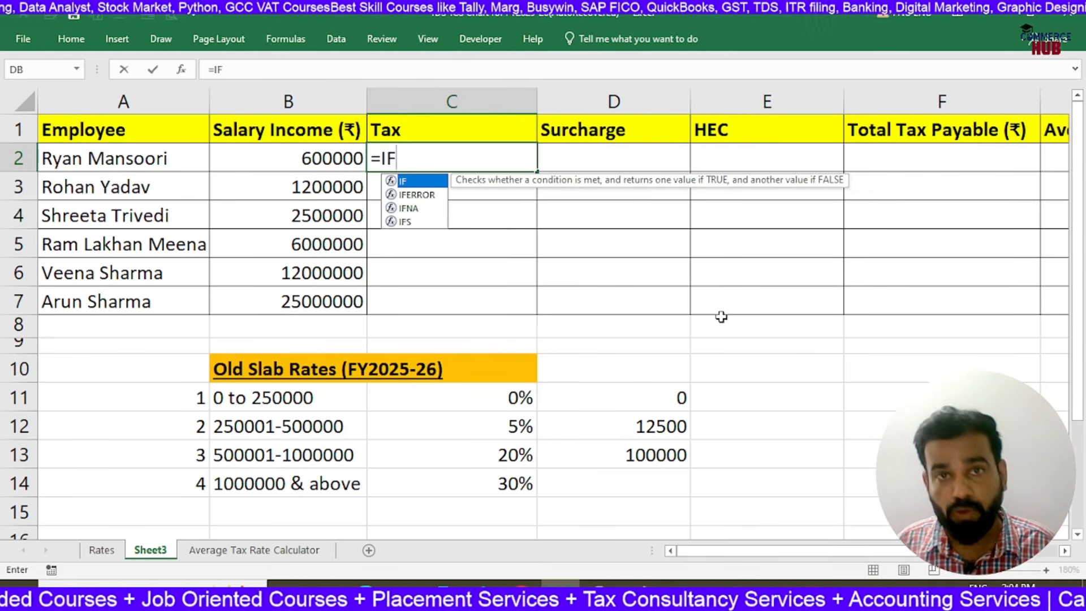
type("S")
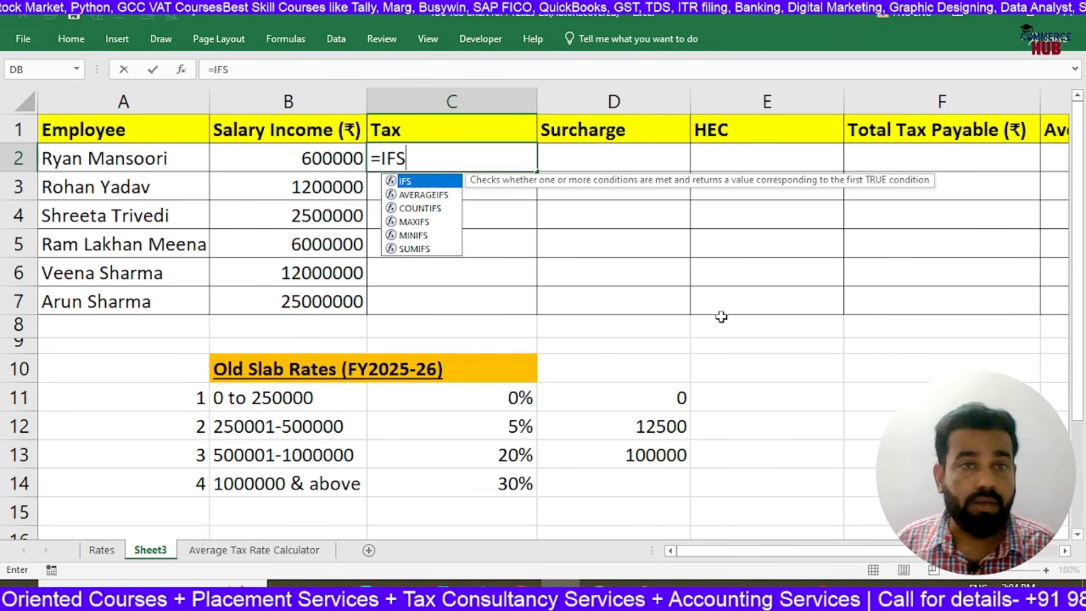
key("BackSpace")
type("(")
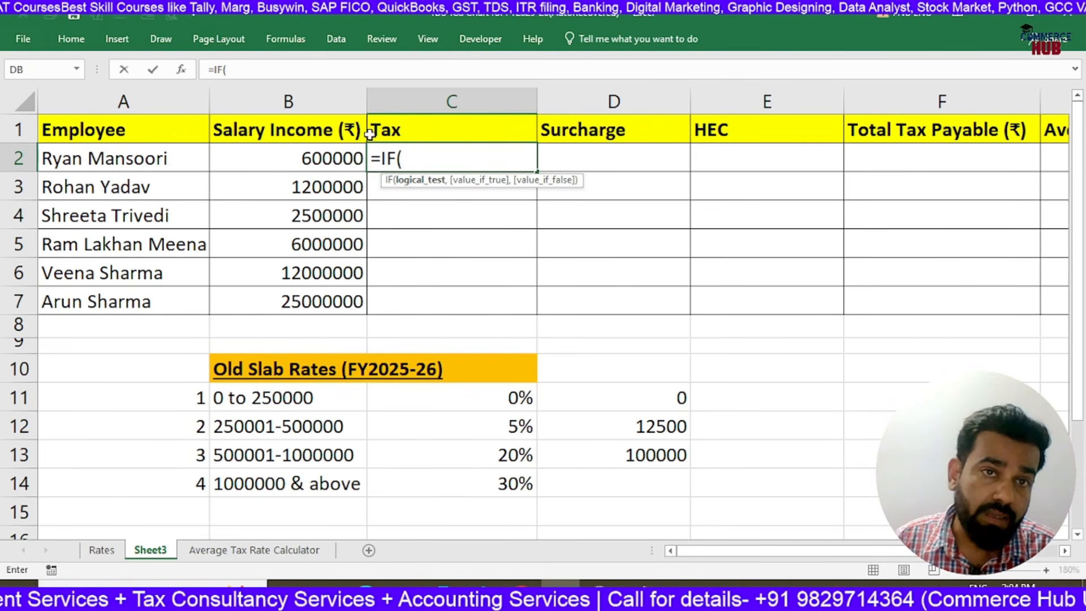
left_click(338, 158)
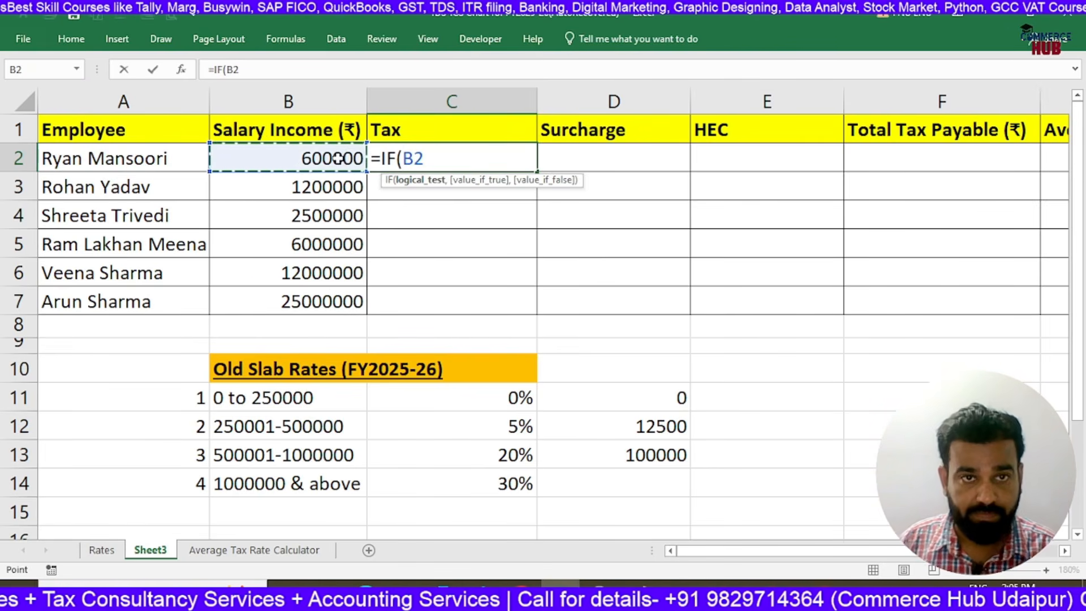
type("<")
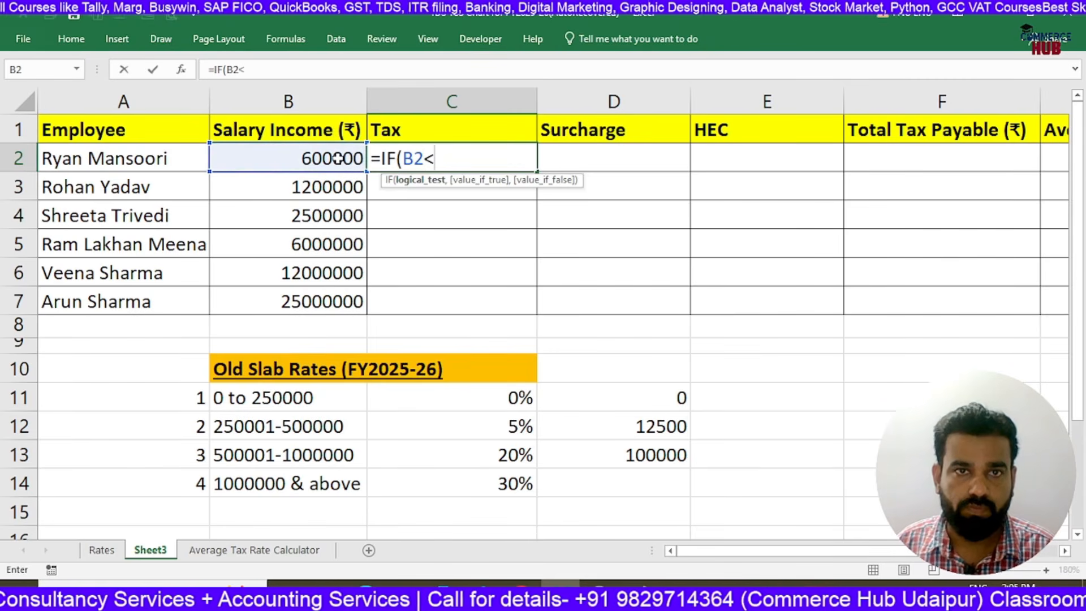
type("=25")
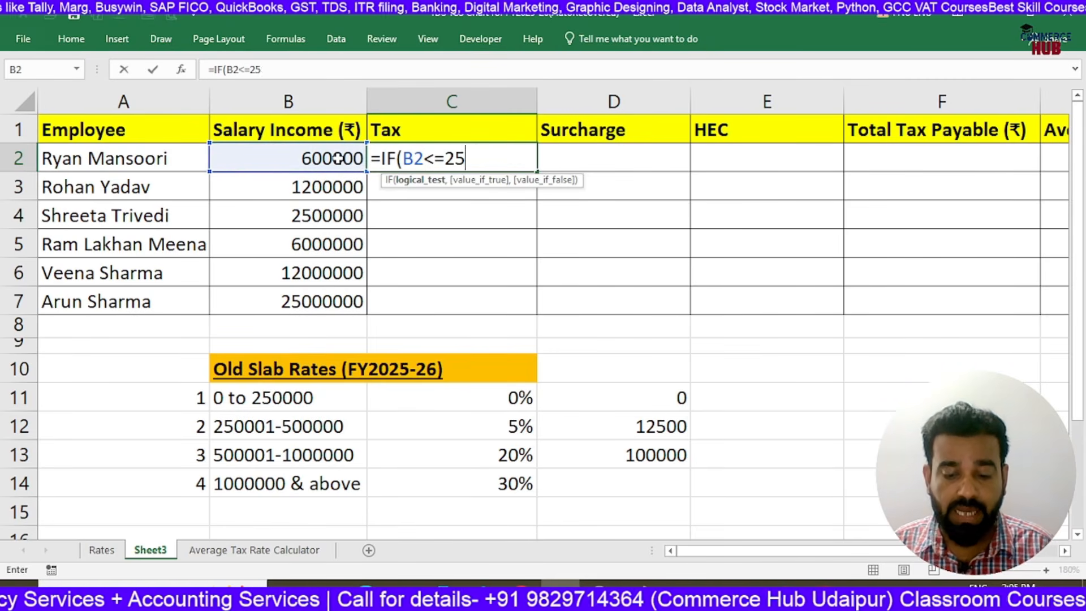
type("0000,0,")
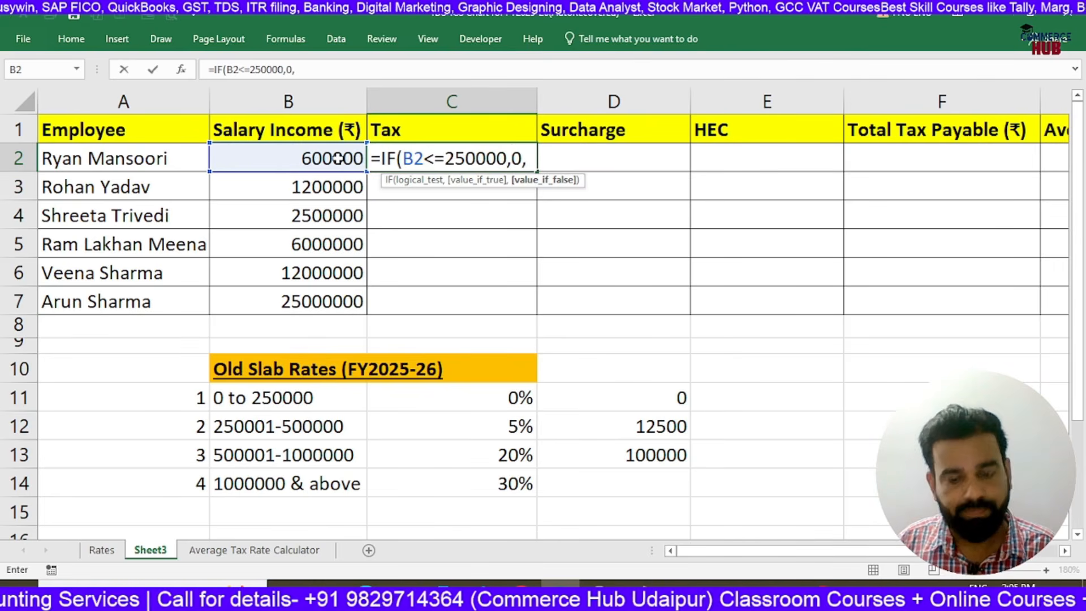
type("IF(")
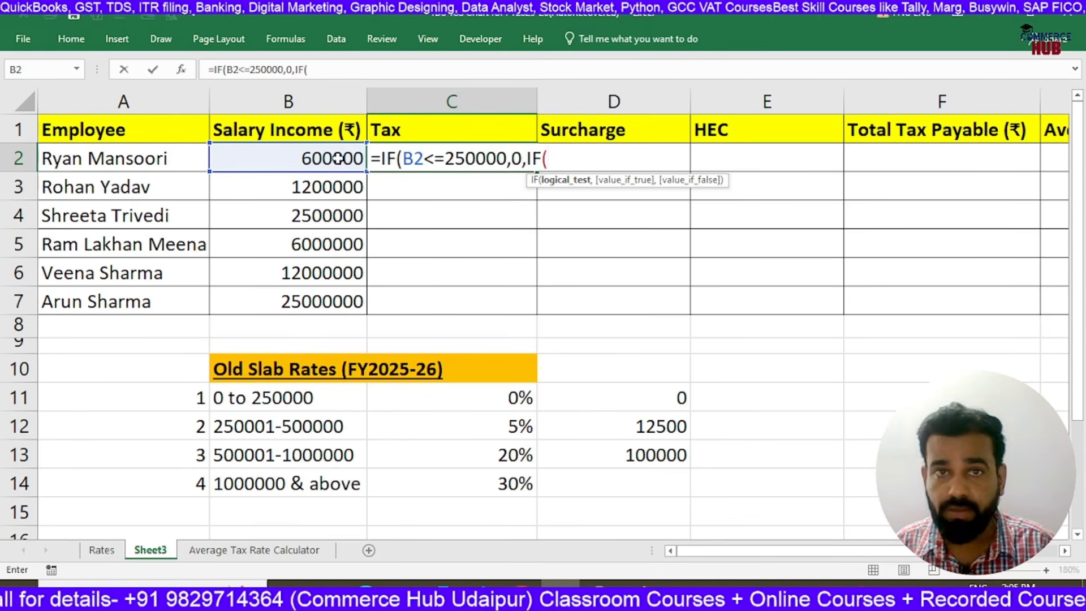
Nest a second IF in the C2 formula that returns (B2-250000)*5% when B2<=500000
left_click(338, 158)
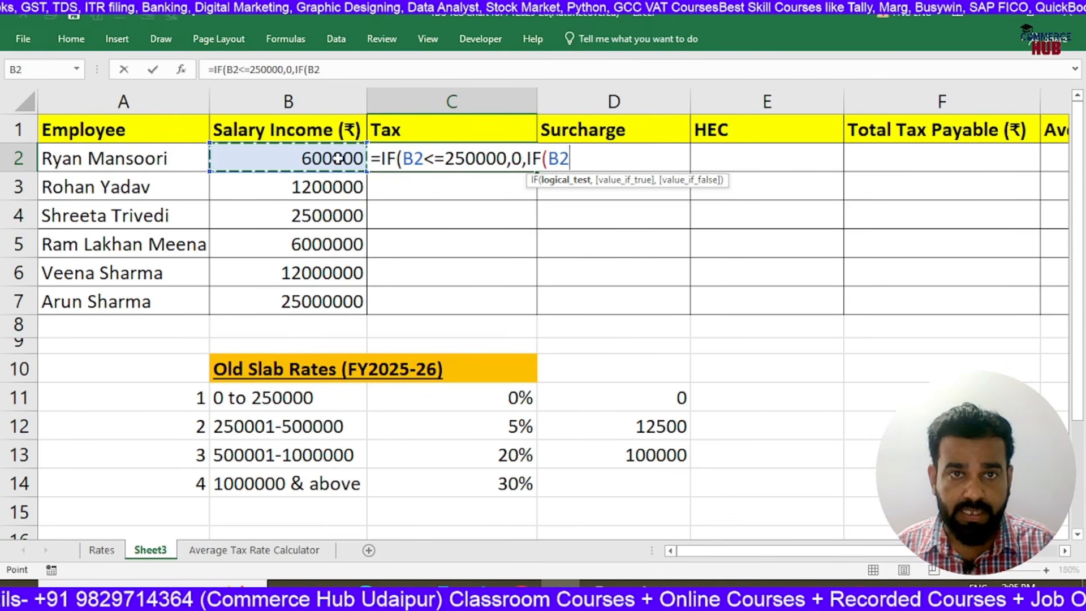
type("<=500000")
key("BackSpace")
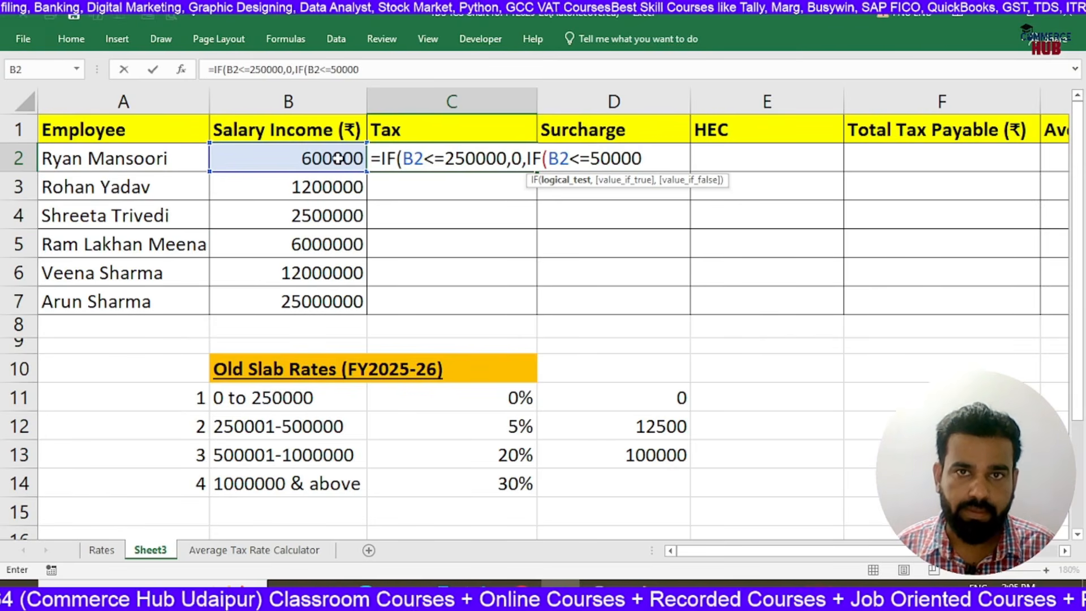
type("0,(")
left_click(337, 159)
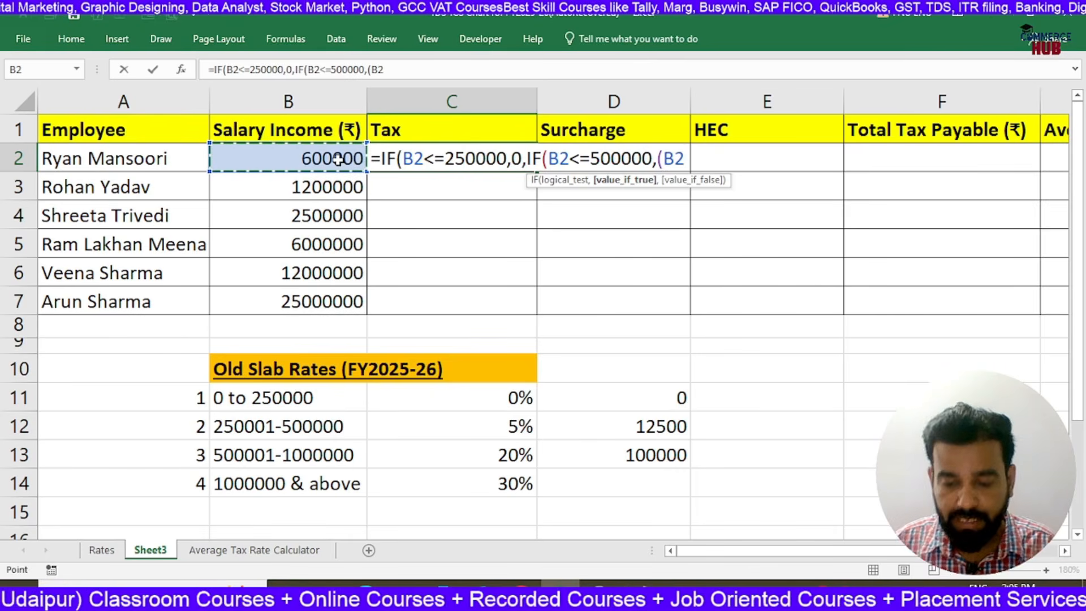
type("-25000")
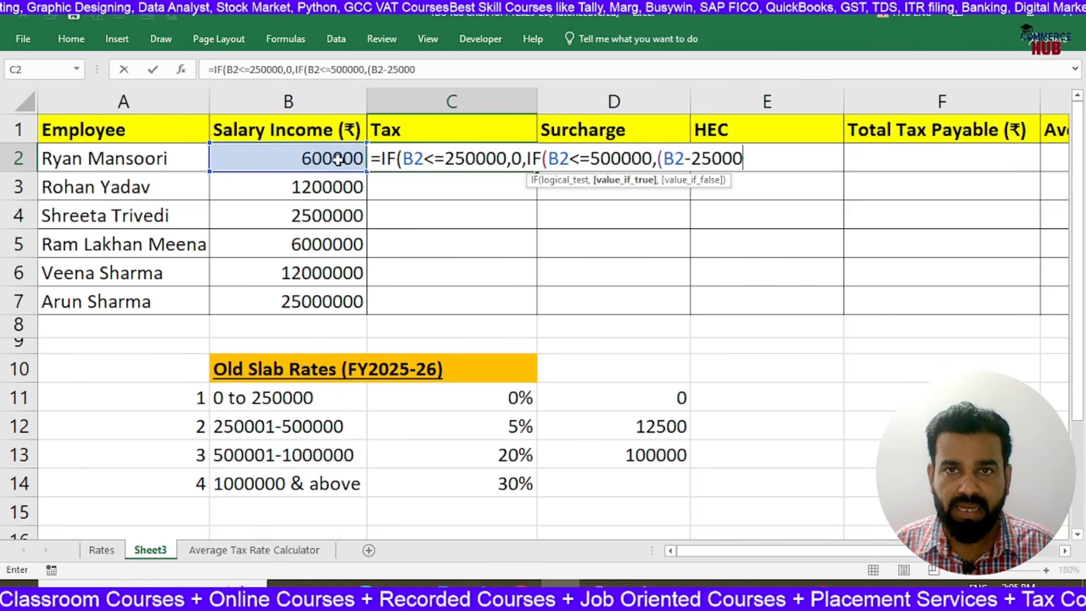
type("0)")
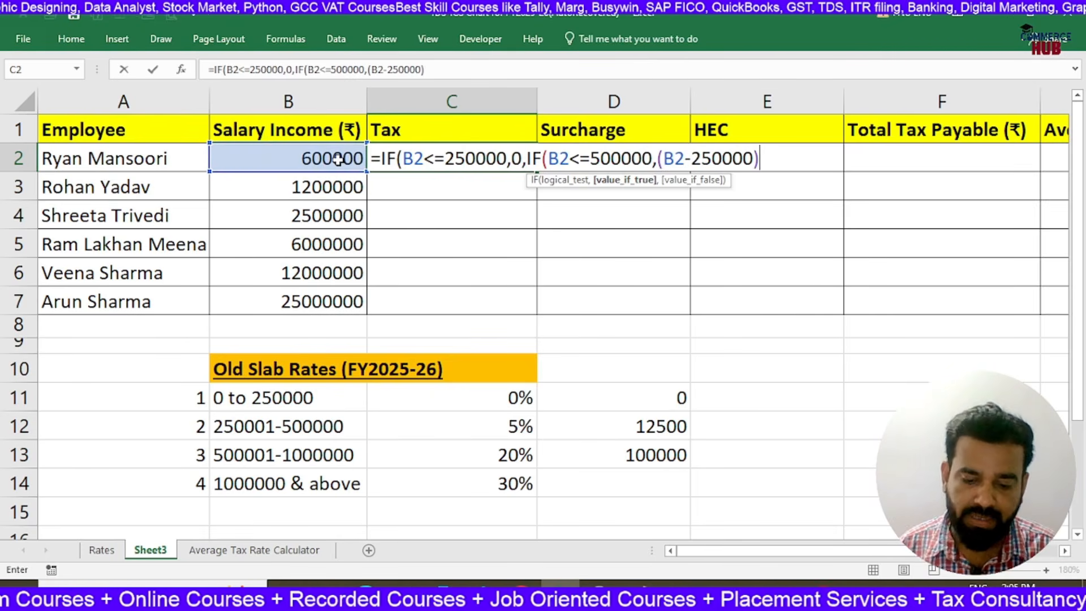
type("*5%")
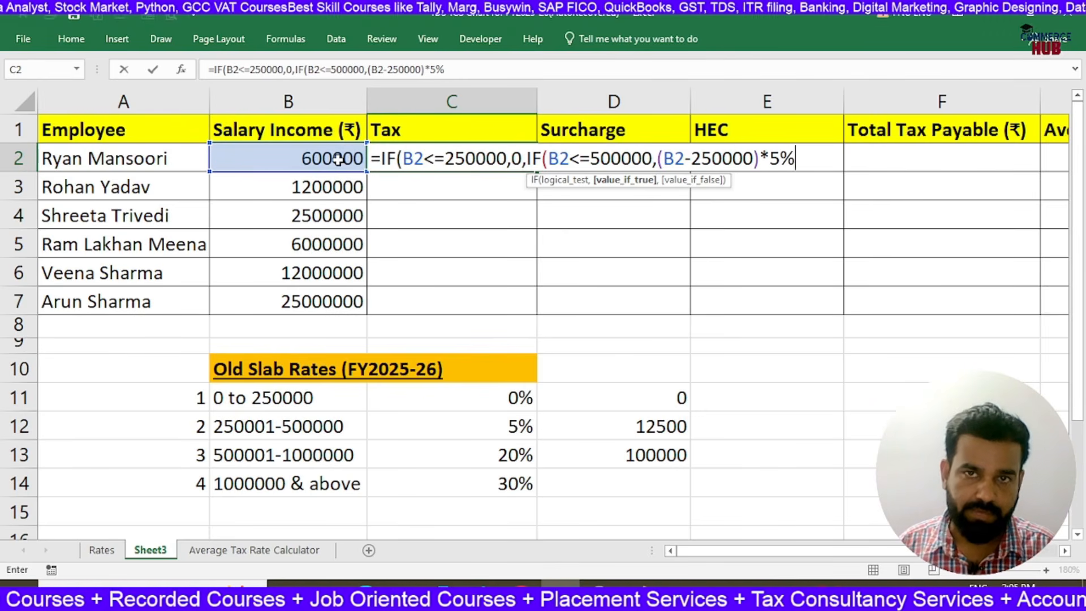
type(",IF(")
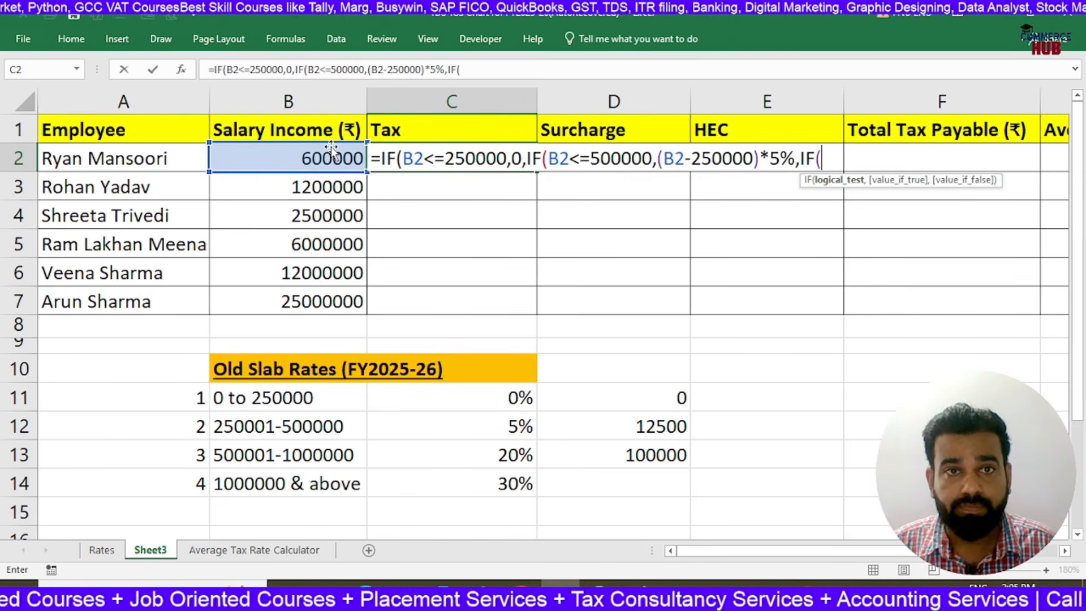
Nest a third IF in the C2 formula that returns (B2-500000)*20%+12500 when B2<=1000000
left_click(328, 158)
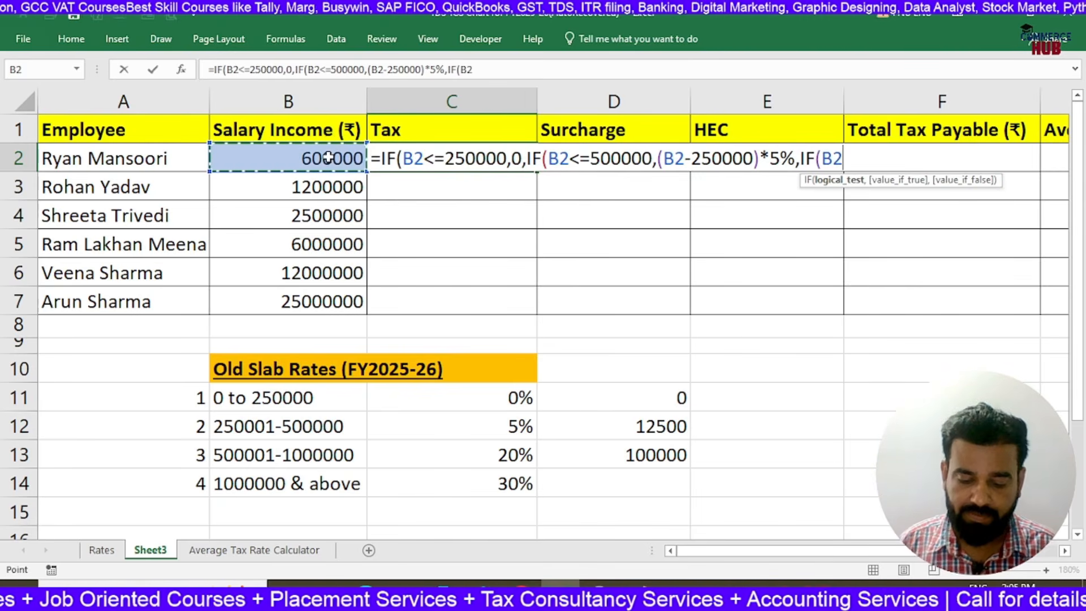
type("<")
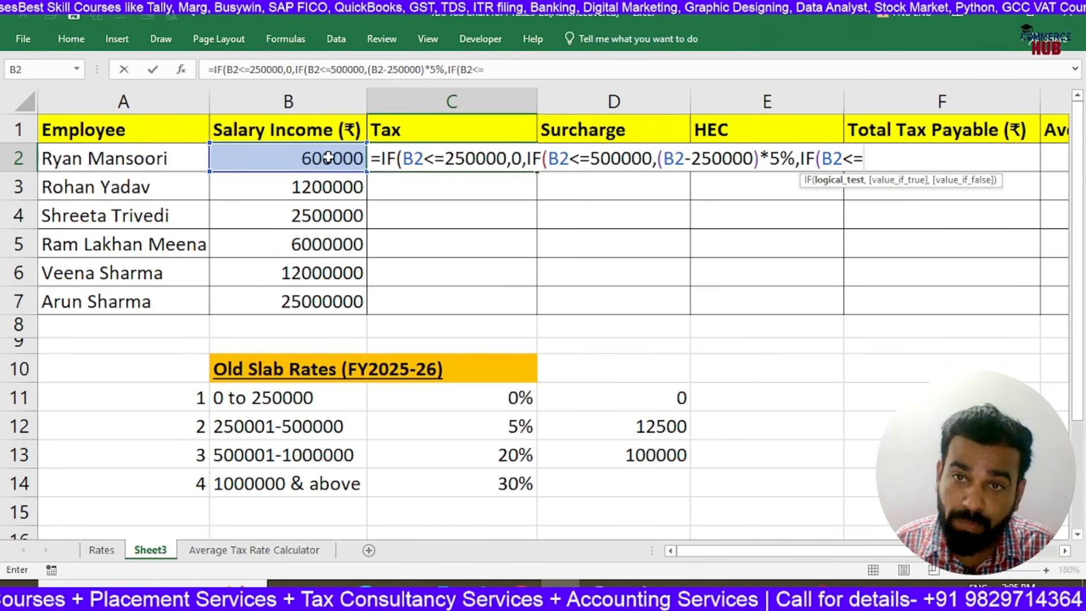
type("=1000000")
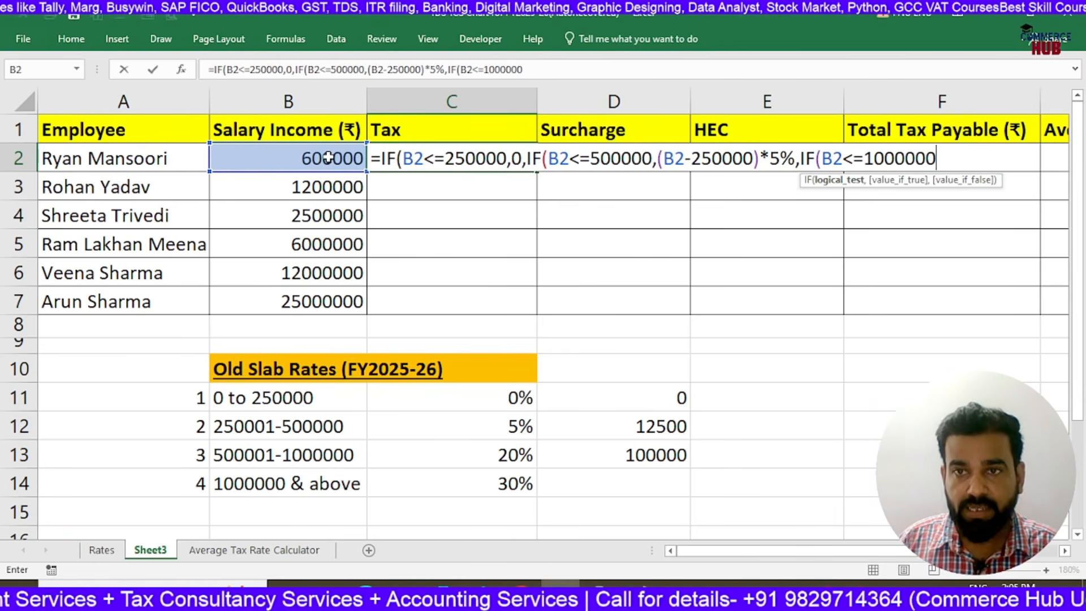
type(",(")
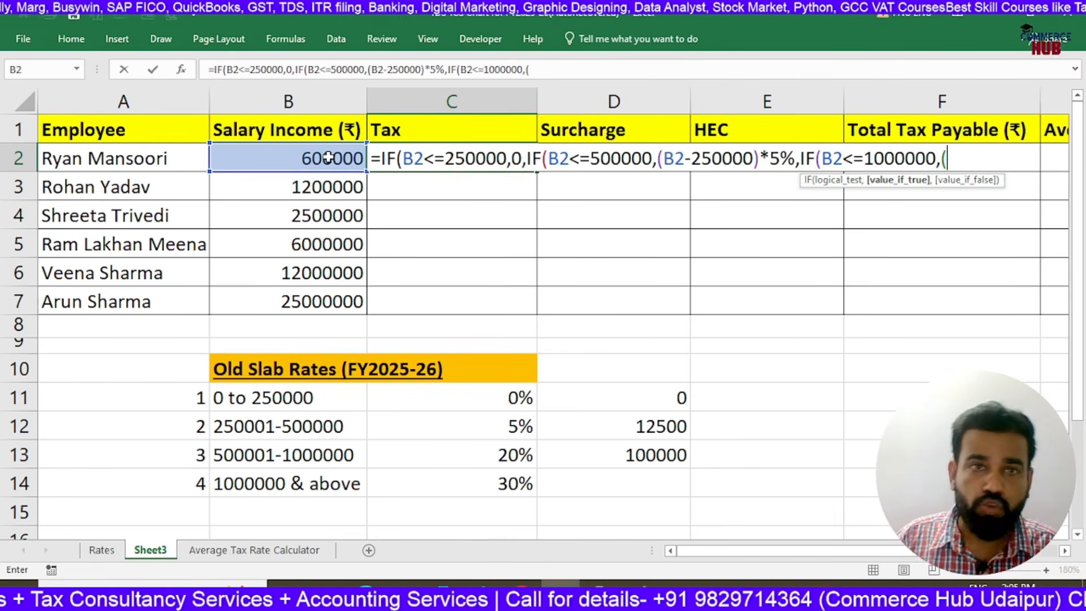
left_click(329, 158)
type("-50")
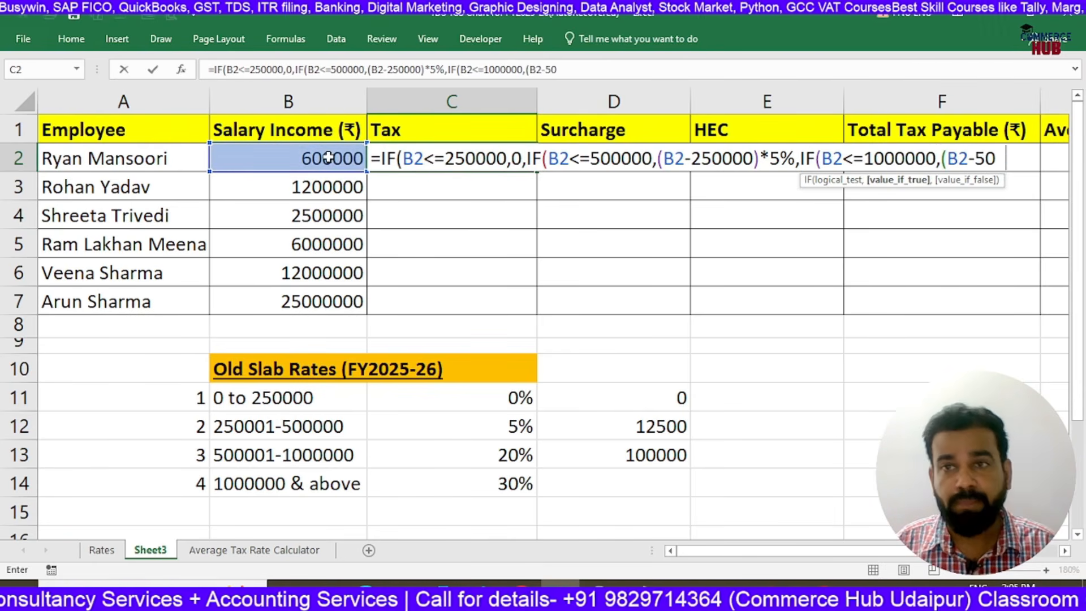
type("0000)*20%")
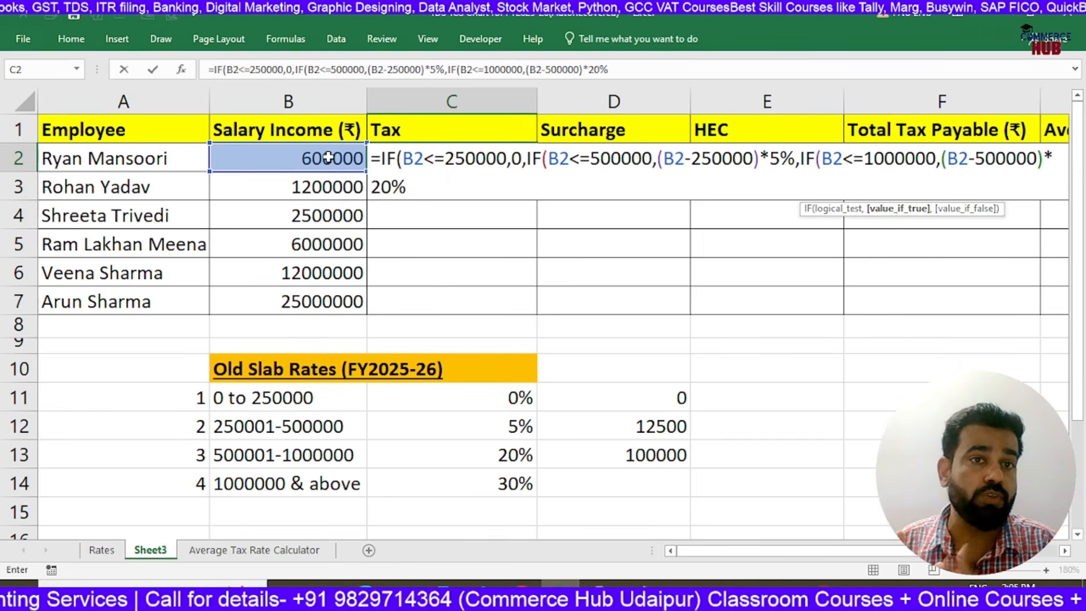
type("+12")
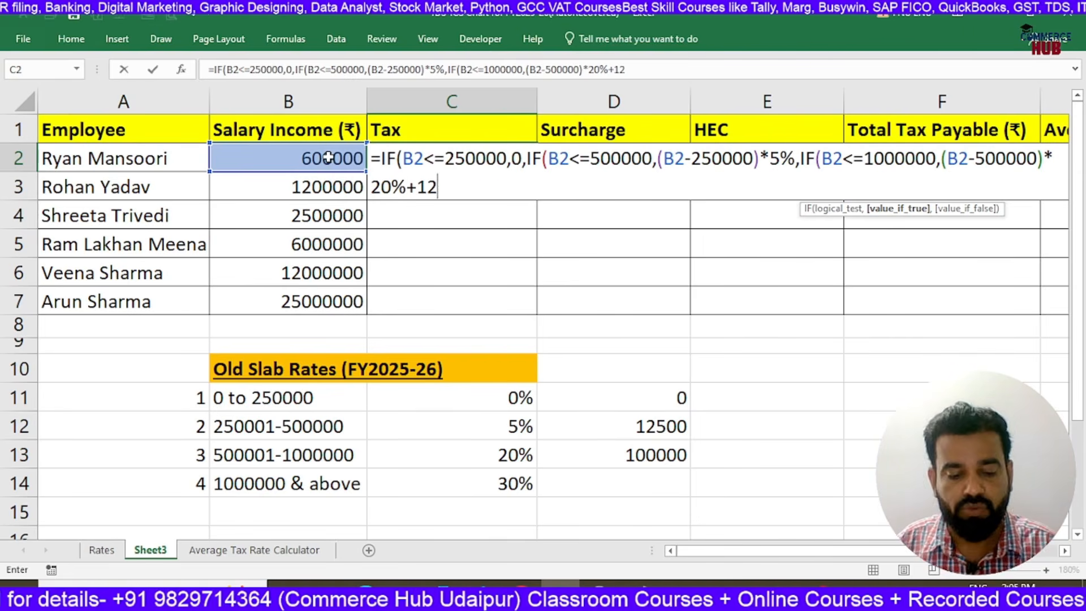
type("500")
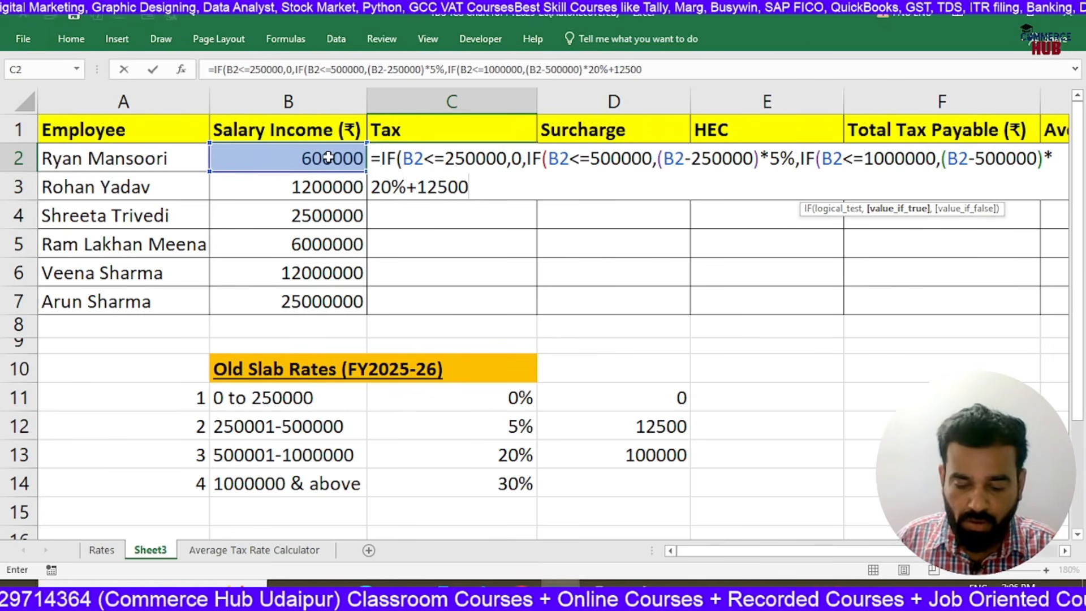
type(",(")
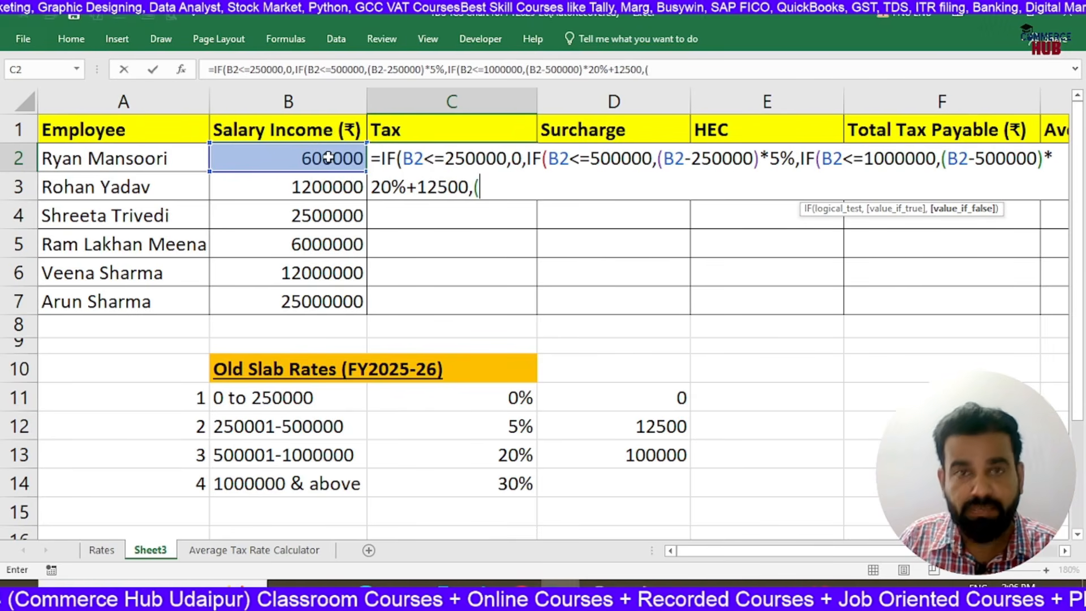
Begin the final value-if-false argument of the C2 tax formula with (B2-1000000)*30%
left_click(328, 158)
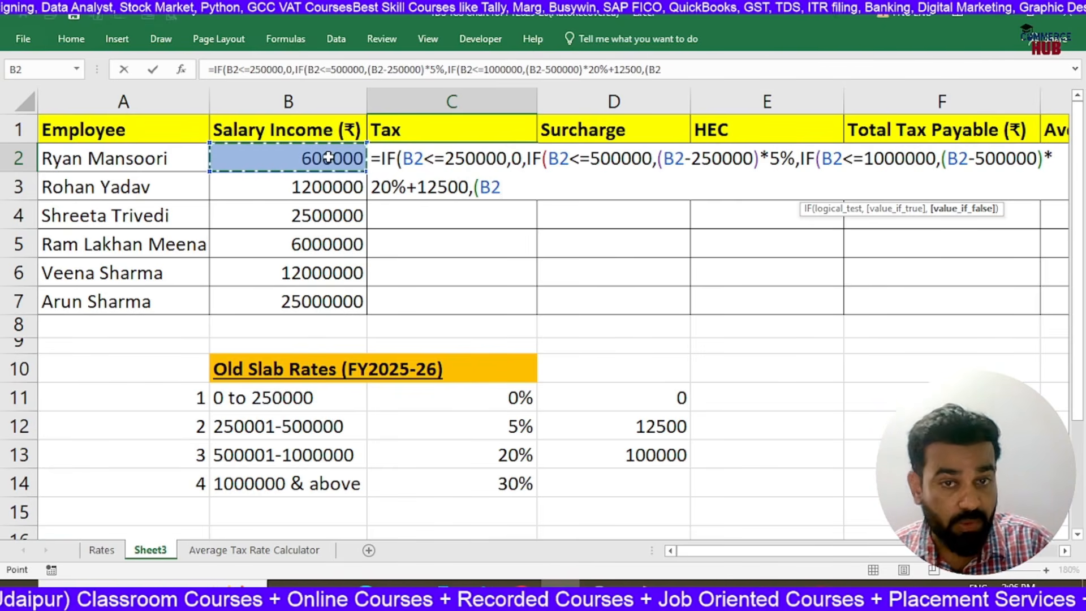
type("-100000")
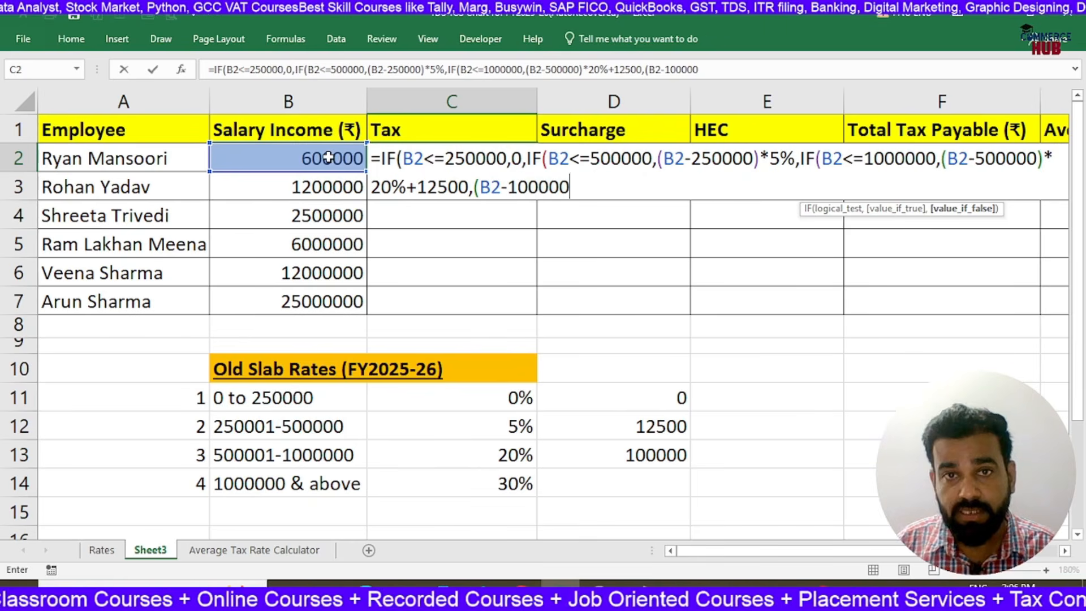
type("0")
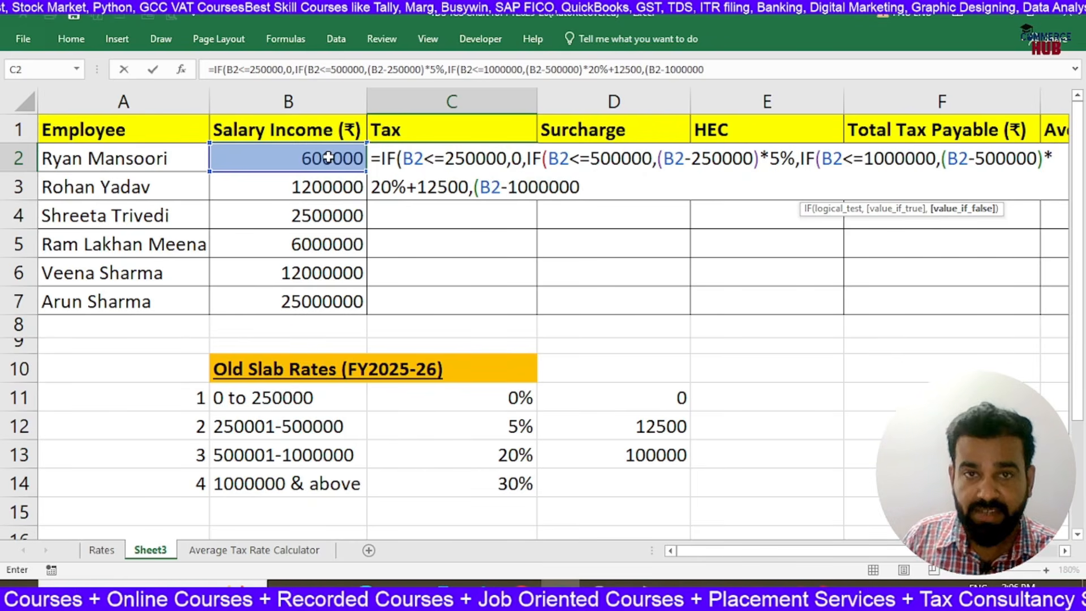
type(")*30")
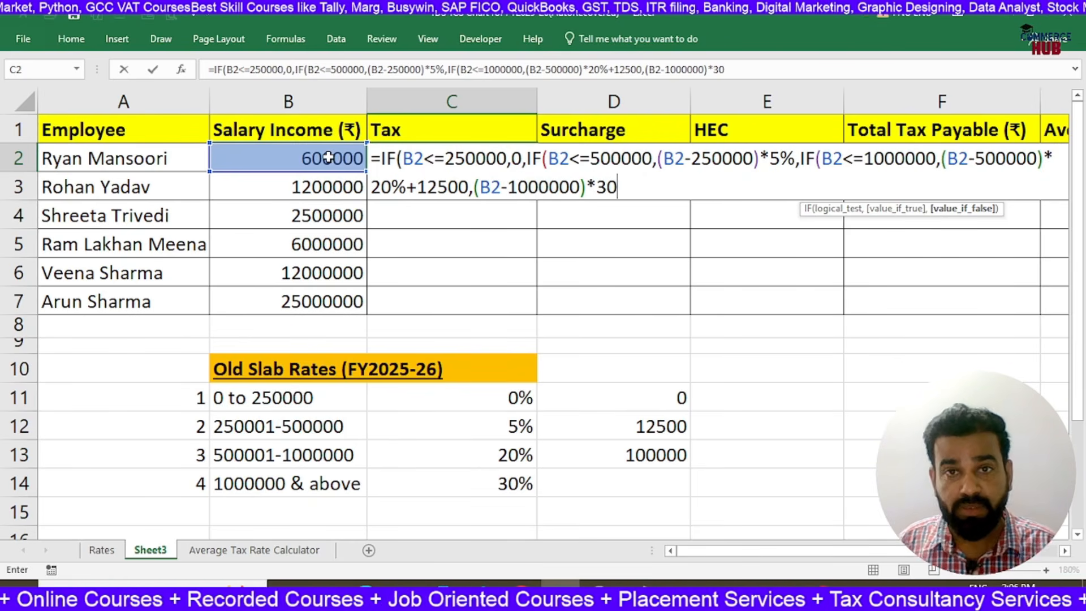
type("%+112500")
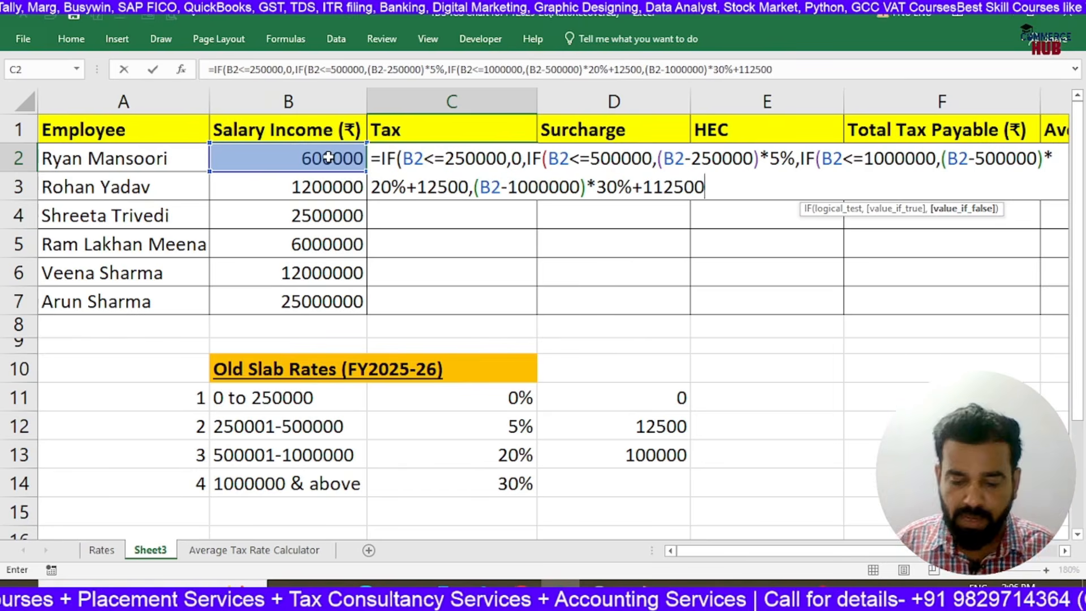
Add 112500 to the 30% slab term in C2, close all nested IFs and enter the formula
type("))")
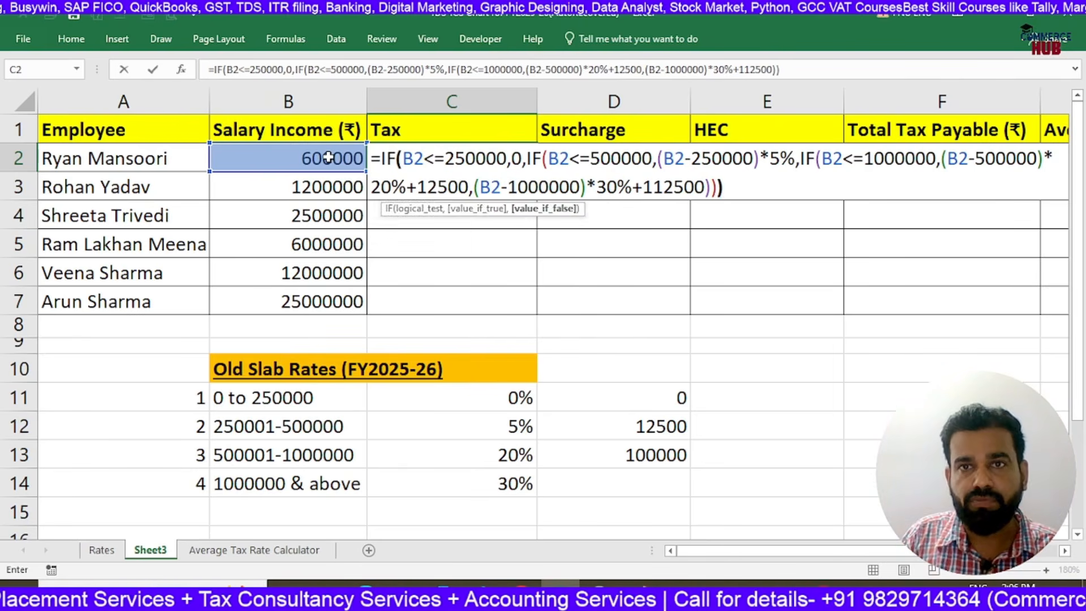
key("ctrl+Return")
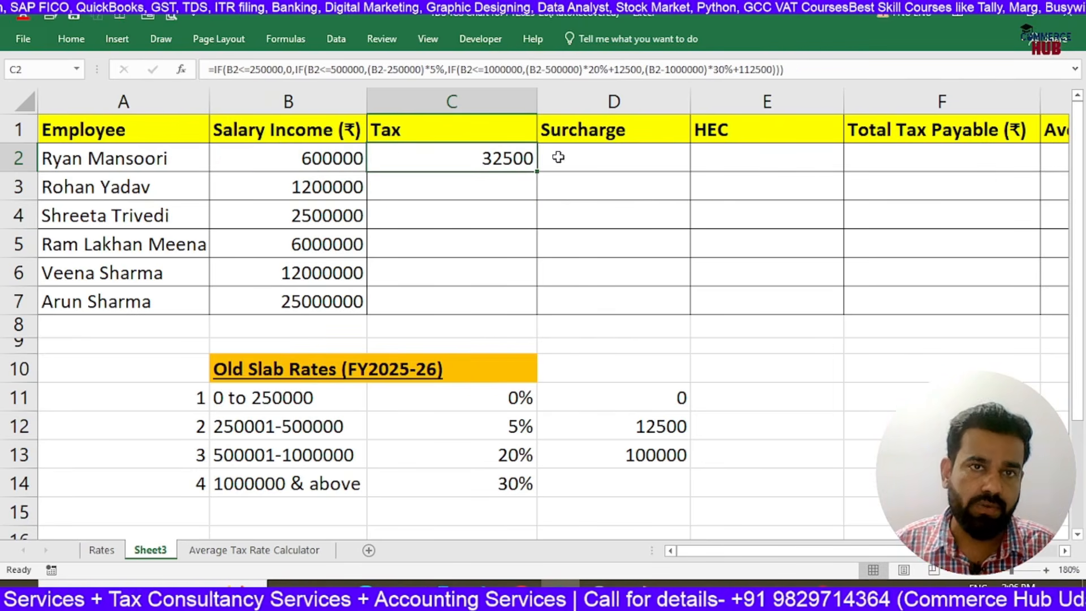
Fill the Tax formula from C2 down through C7 and review the copied formula in C7
left_click(331, 157)
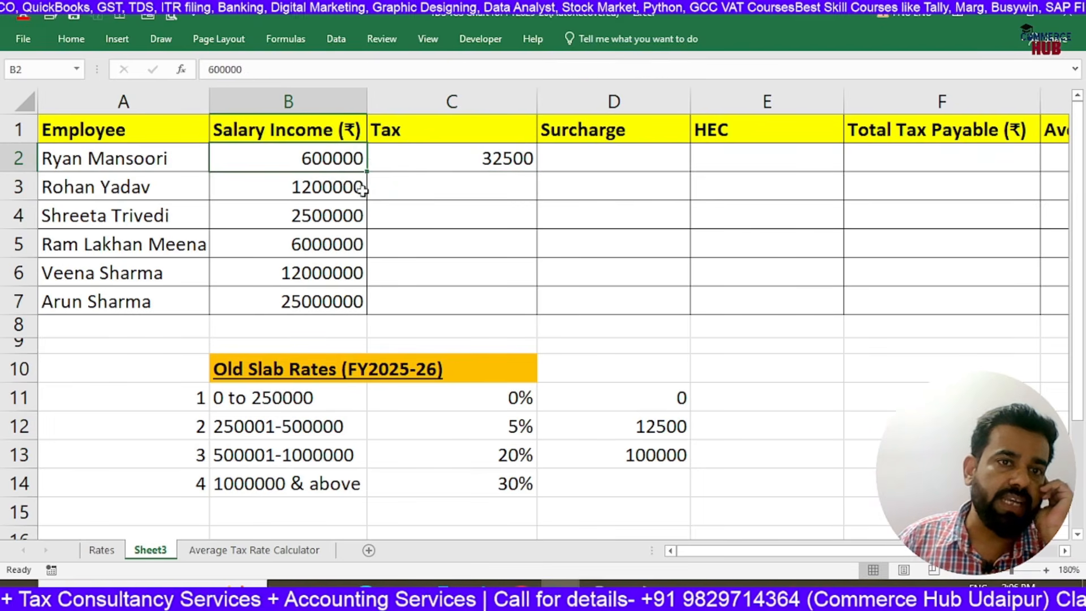
left_click(430, 162)
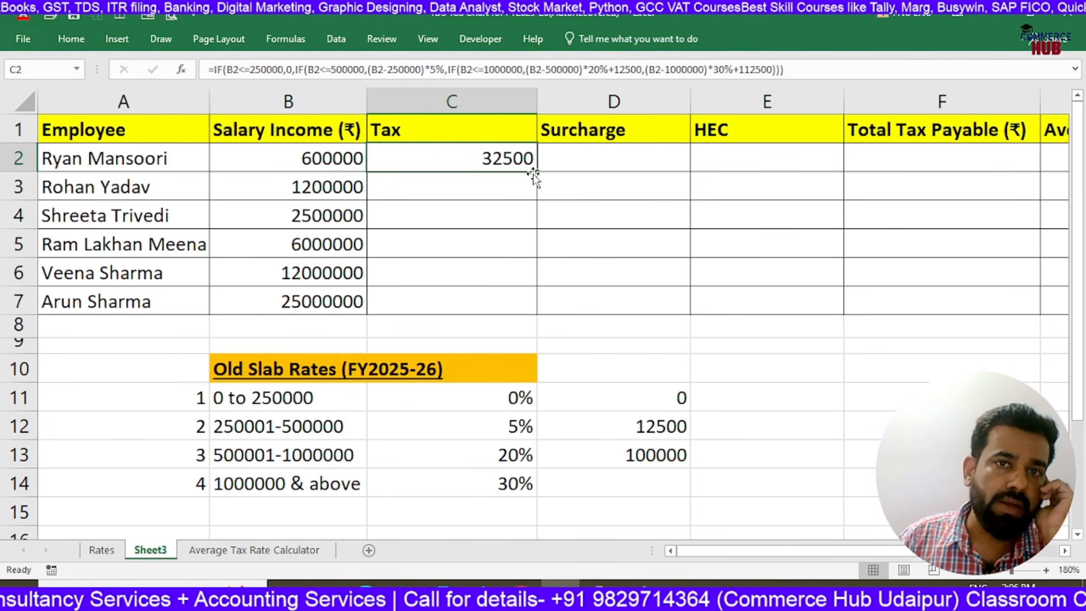
left_click_drag(529, 174, 516, 312)
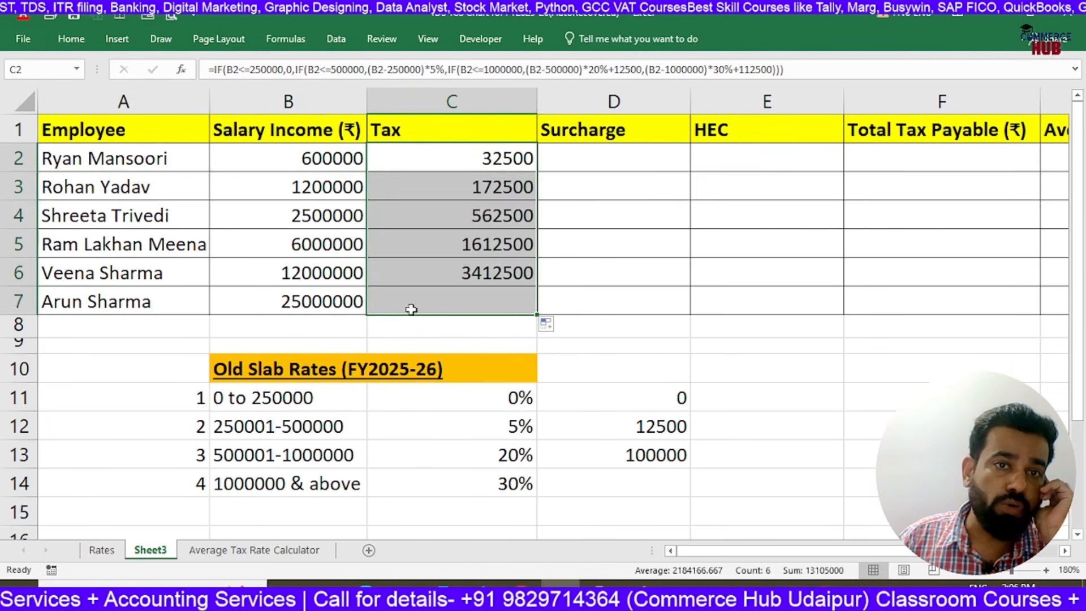
left_click(437, 303)
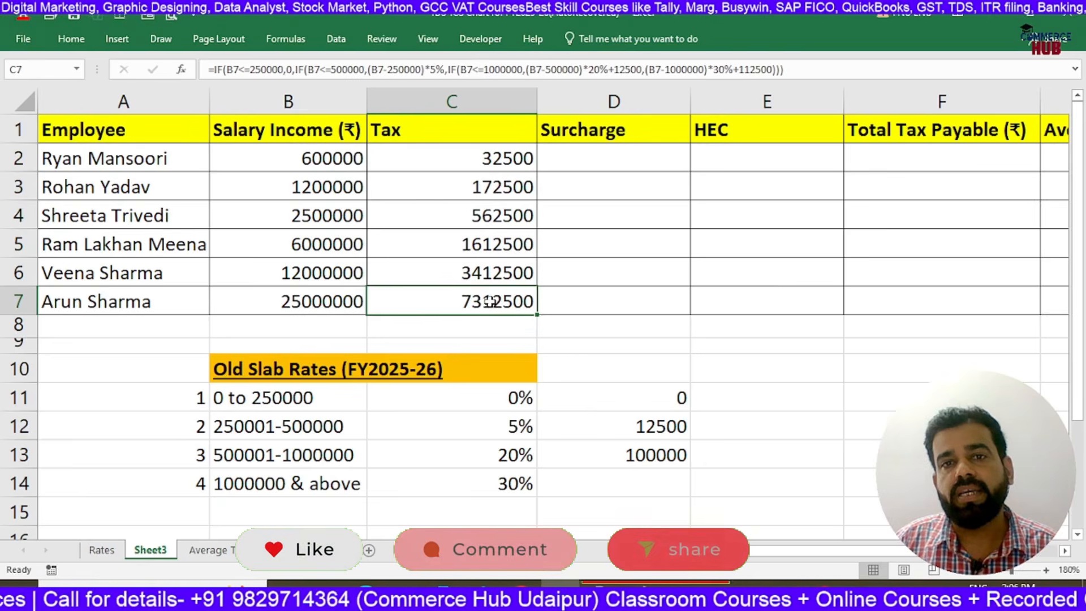
double_click(487, 302)
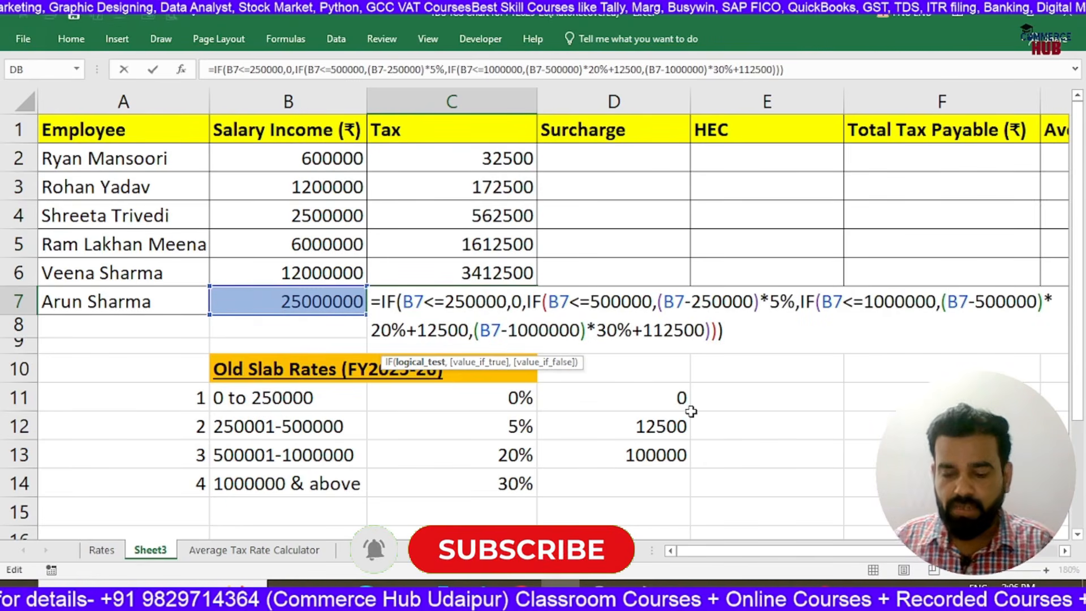
key("Return")
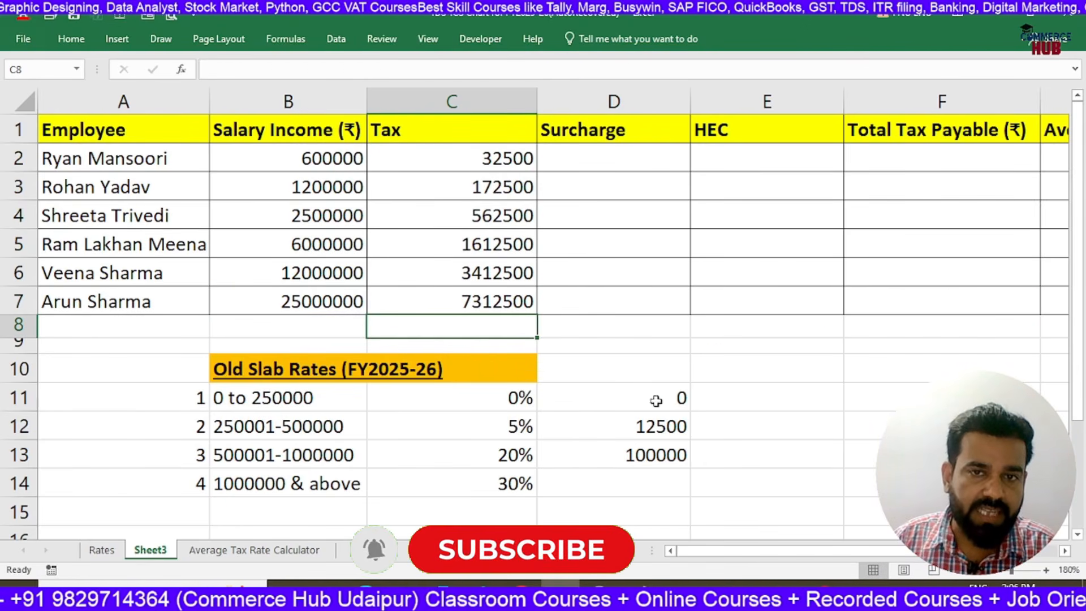
Start a manual tax check for the salary in B7 by entering 24000000 in E11 and =E11*30% in E12
left_click_drag(654, 400, 660, 456)
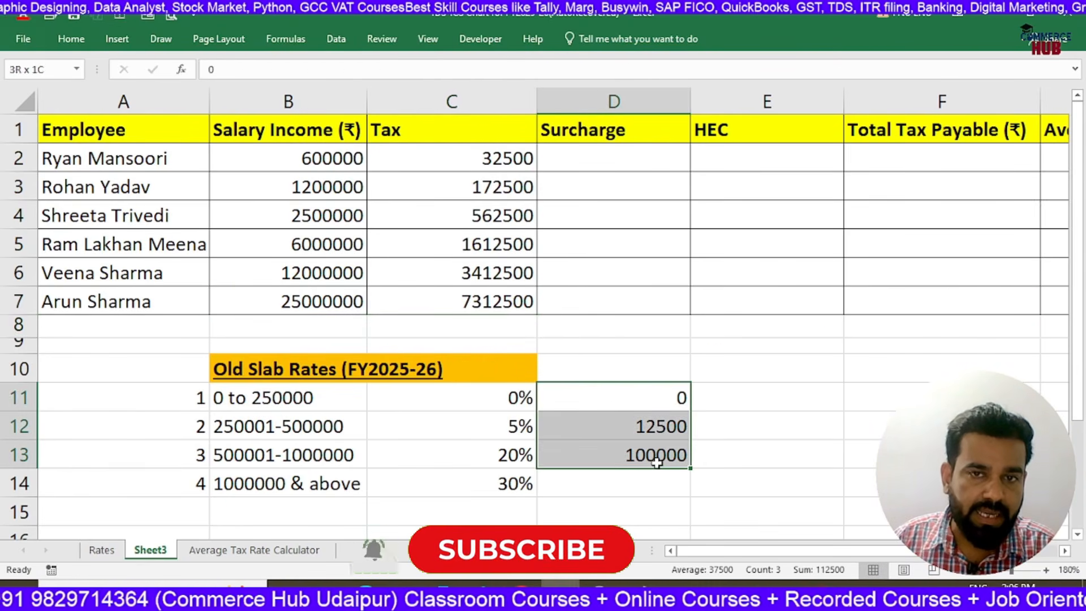
left_click(324, 303)
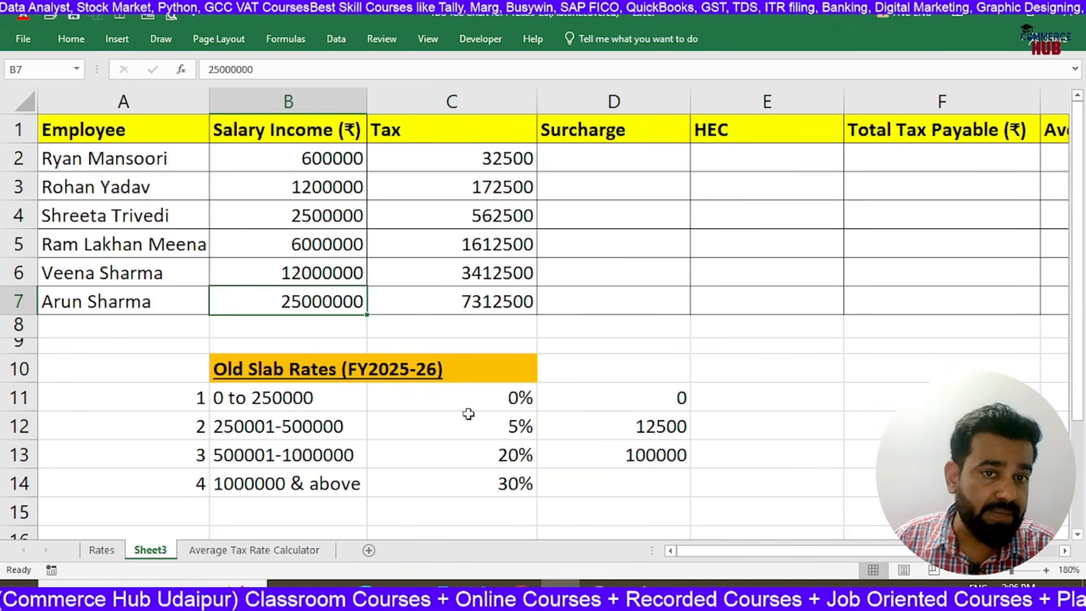
left_click(757, 393)
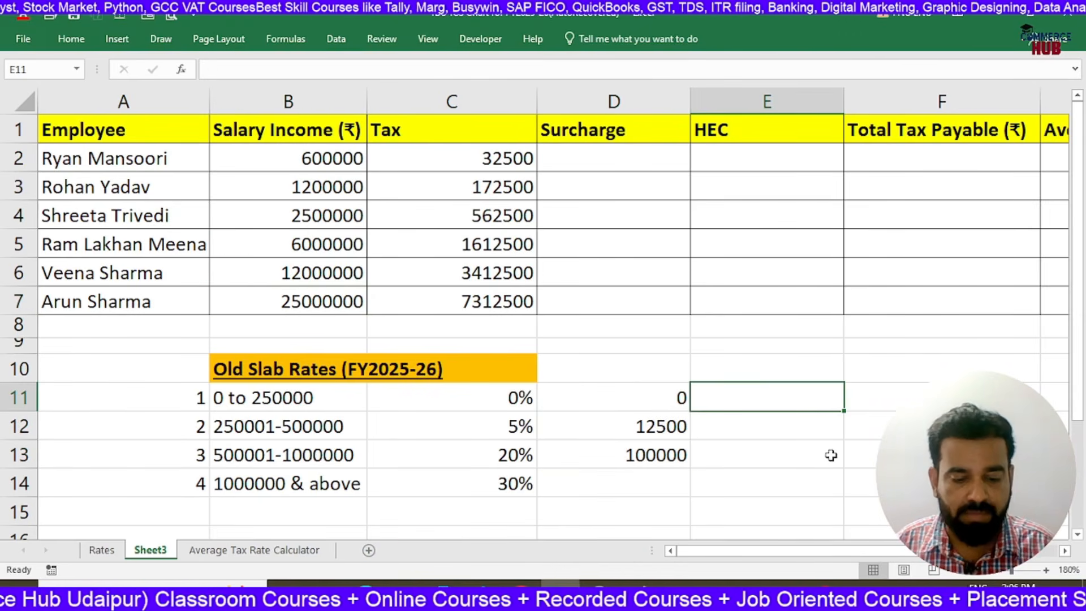
type("2400000")
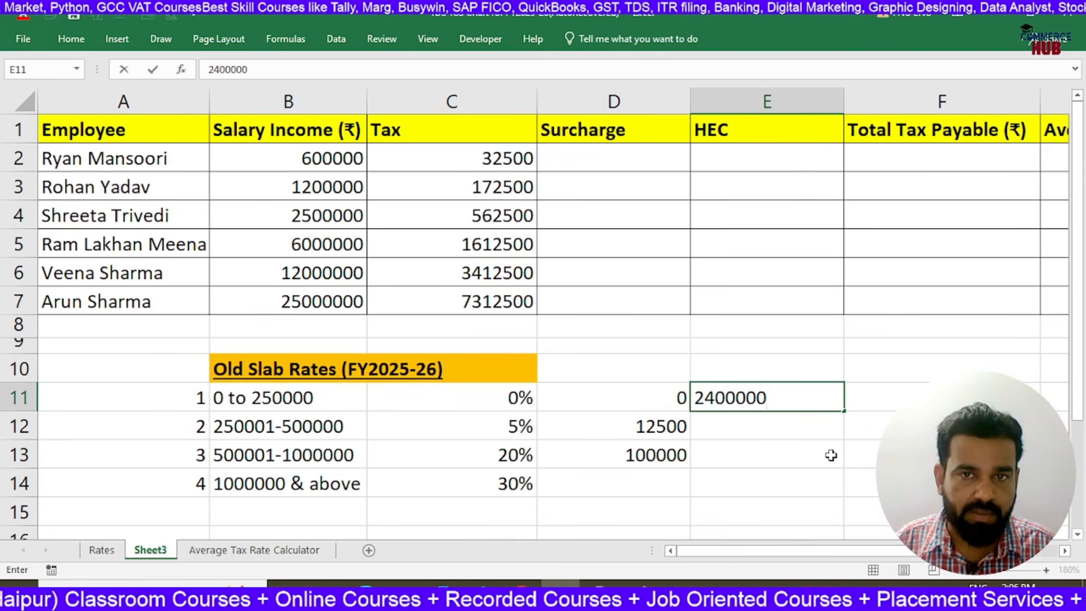
type("0")
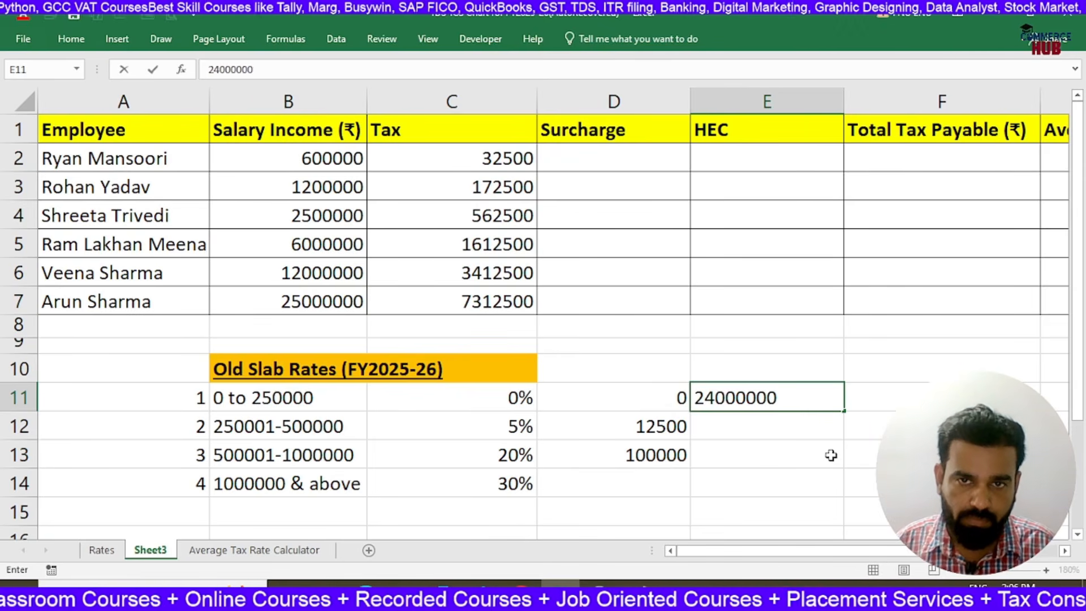
key("Return")
type("=")
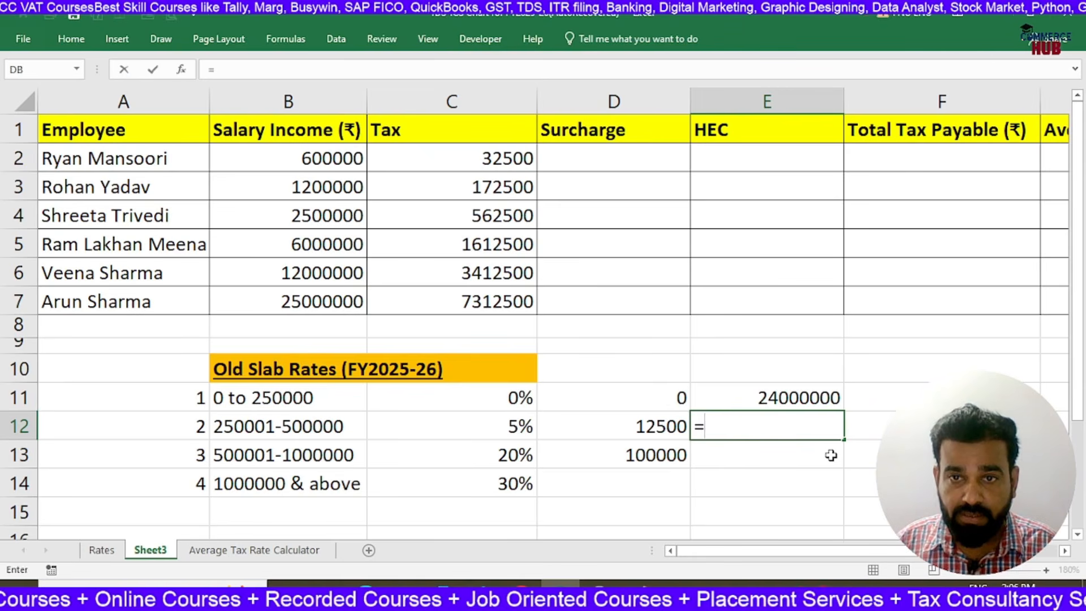
key("Up")
type("*30%")
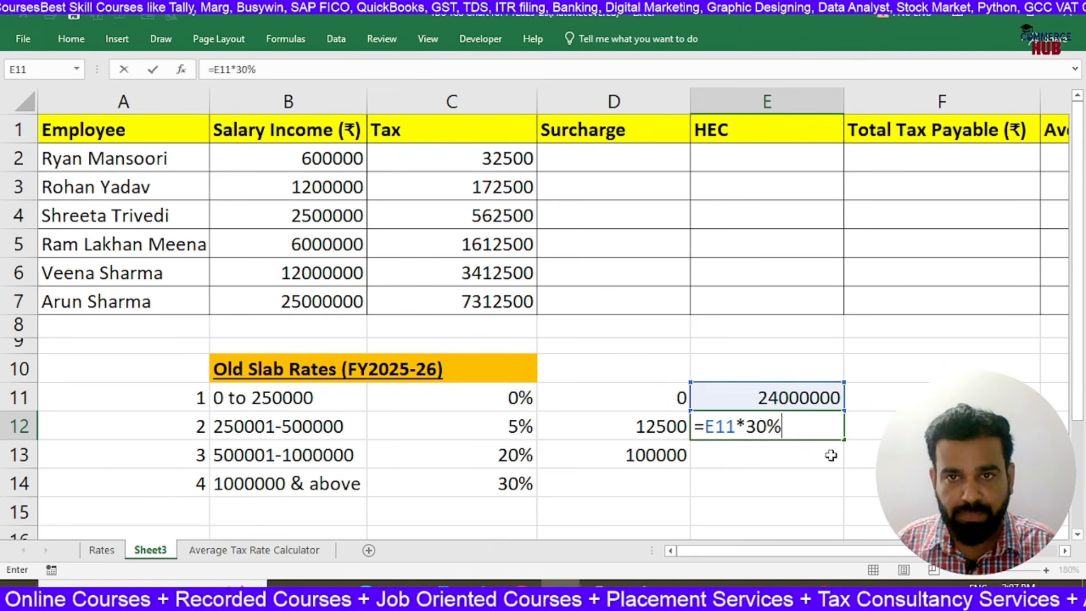
key("Return")
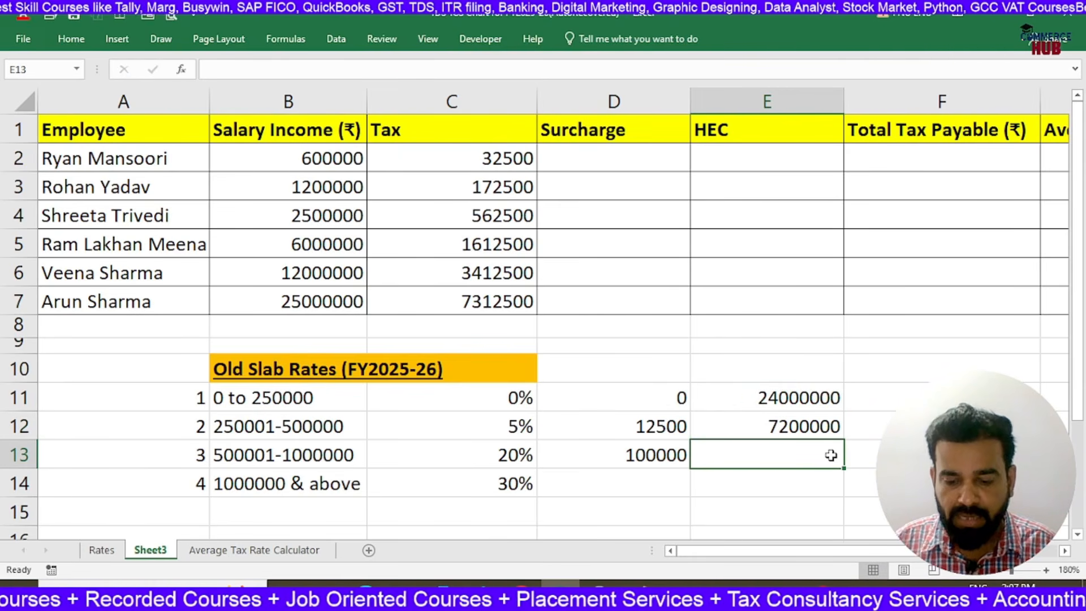
Enter 112500 in E13 and total the manual check in E14 with a SUM of E12:E13
type("112500")
key("Return")
type("=SUM(")
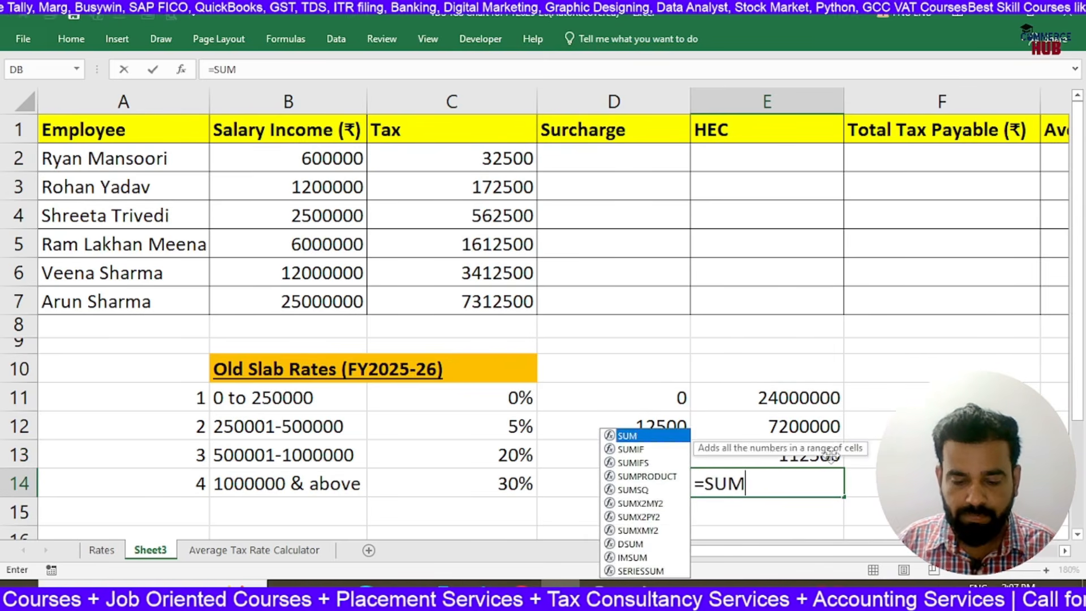
left_click(833, 426)
left_click_drag(833, 426, 835, 443)
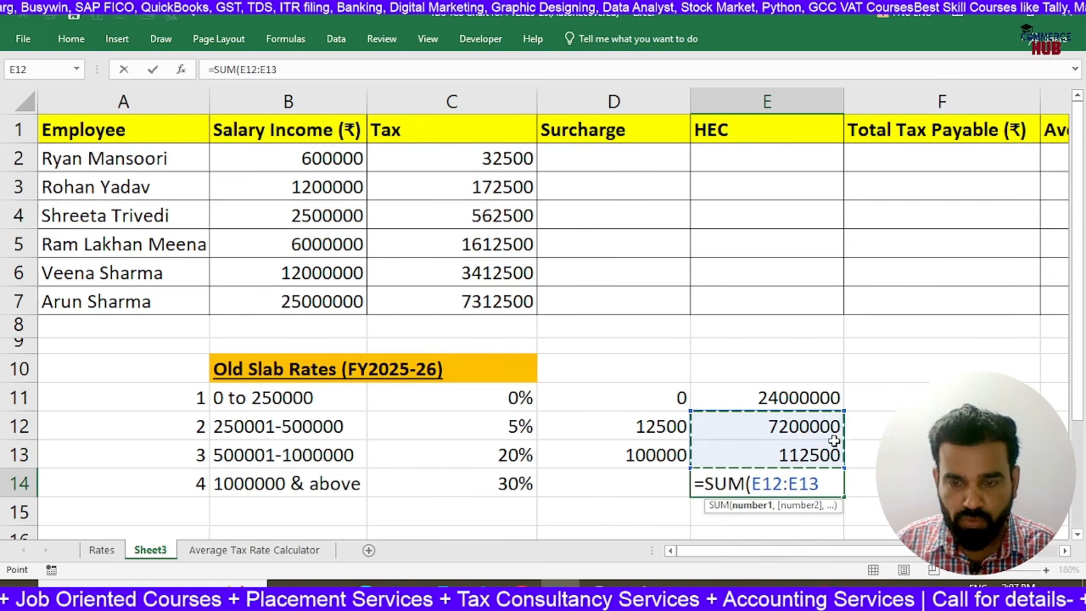
key("Return")
key("Up")
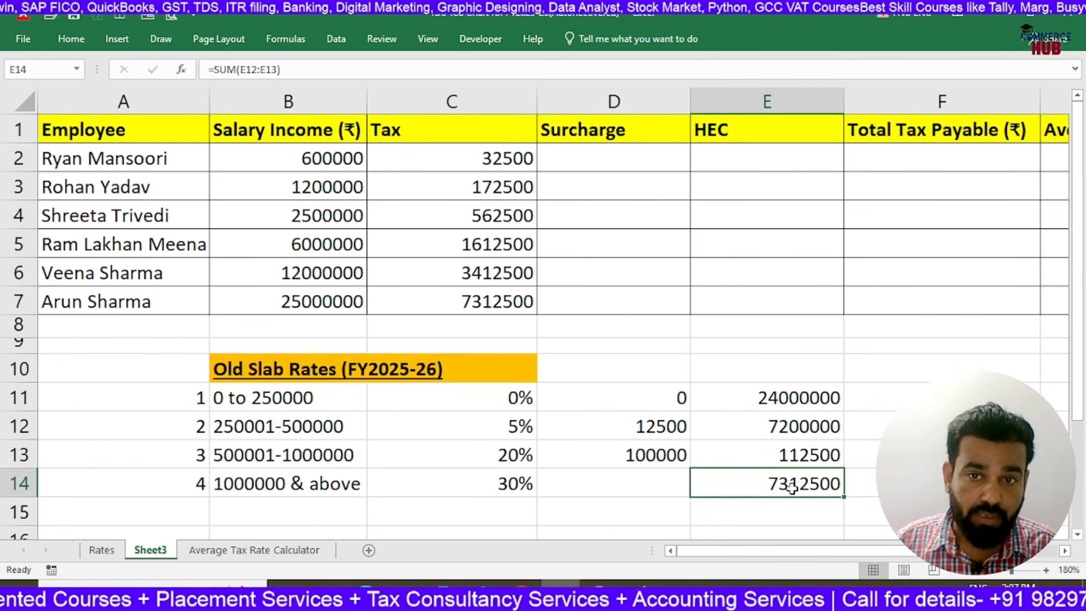
Compare the manual check with the tax in C7 and clear the scratch values in E11:E14
left_click(458, 306)
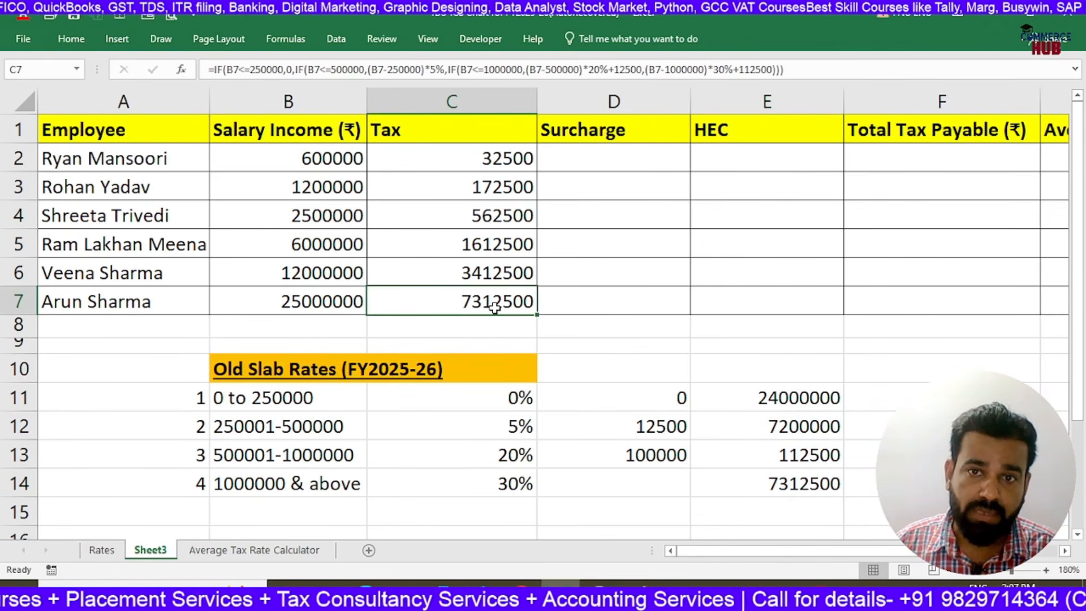
left_click_drag(836, 410, 804, 486)
key("Delete")
Apply all borders to the slab rate table in A11:D14
left_click_drag(206, 396, 591, 489)
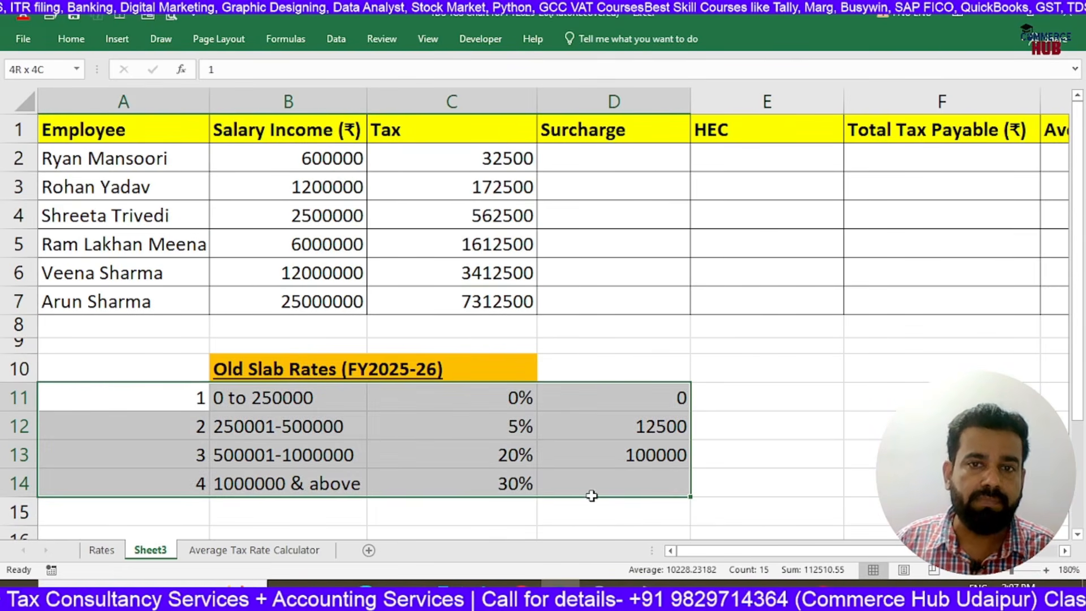
left_click(116, 38)
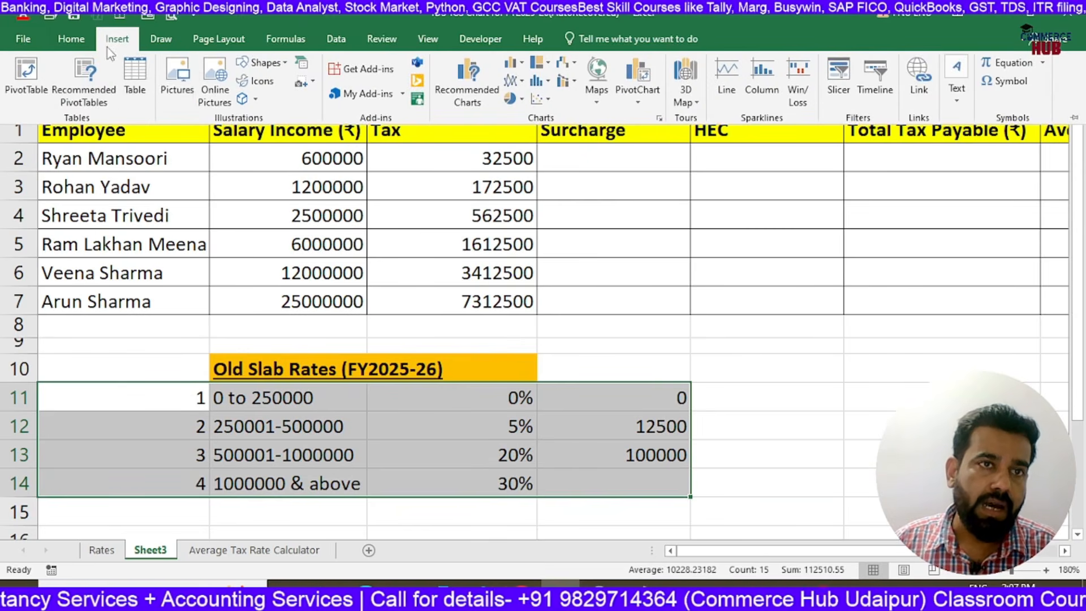
left_click(71, 39)
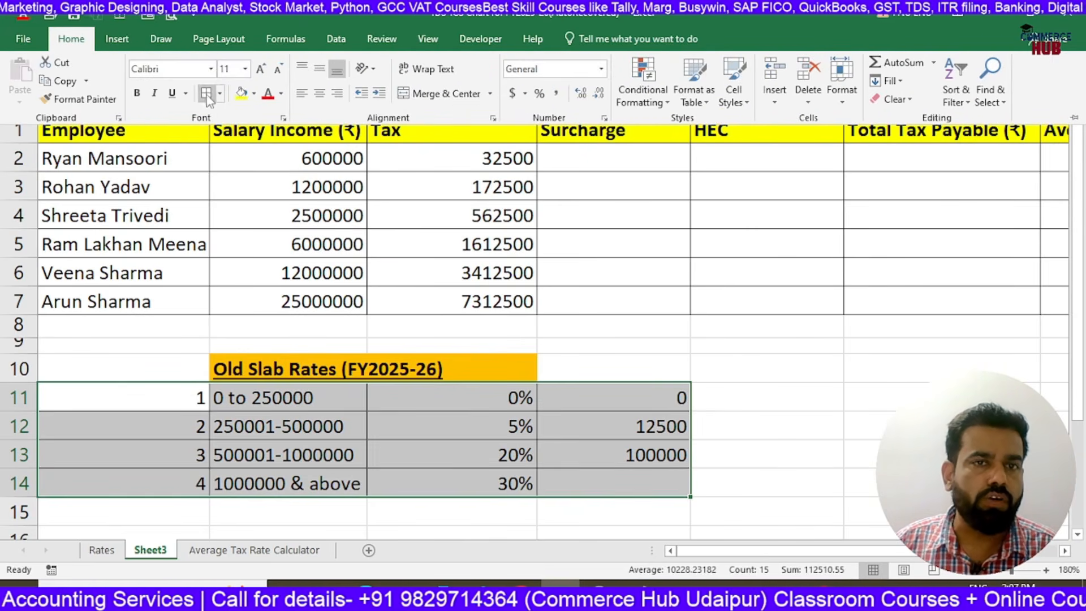
left_click(701, 509)
left_click(498, 301)
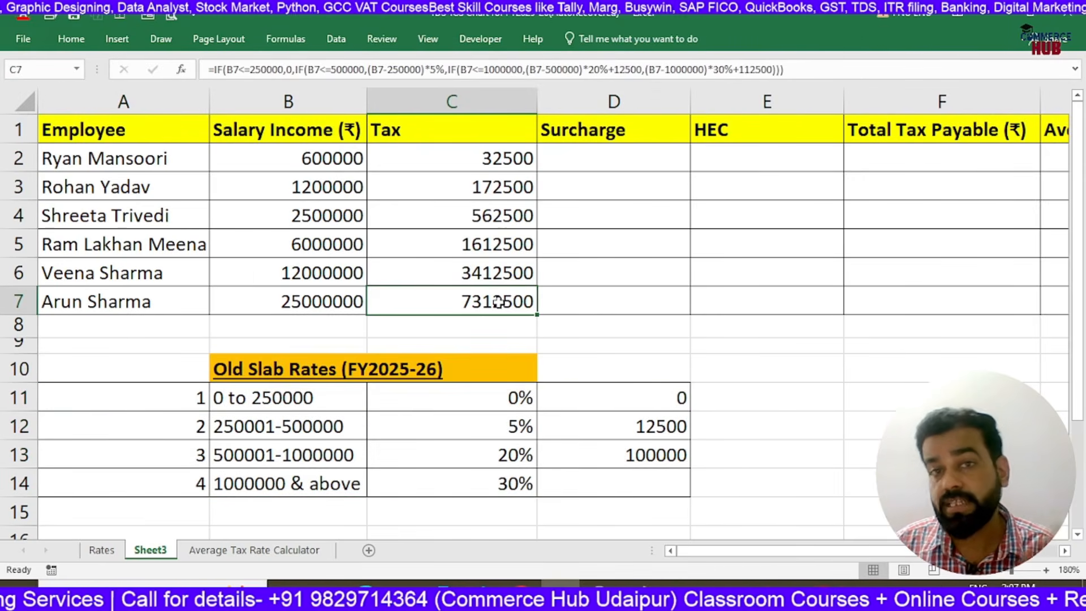
Insert a comment on the Surcharge header in D1 and clear its default author text
left_click(630, 158)
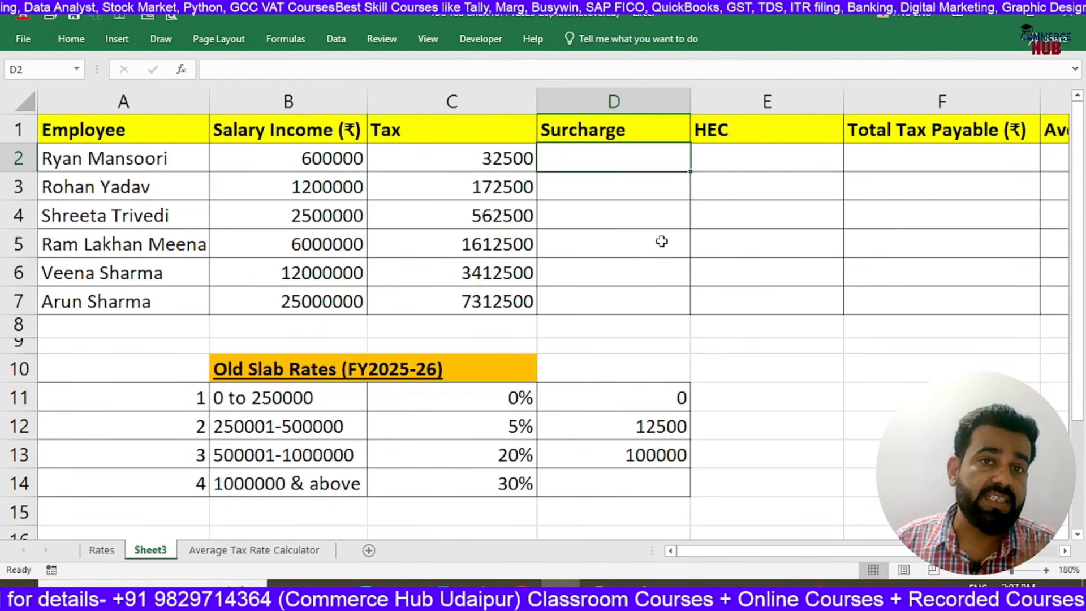
left_click(628, 129)
right_click(628, 129)
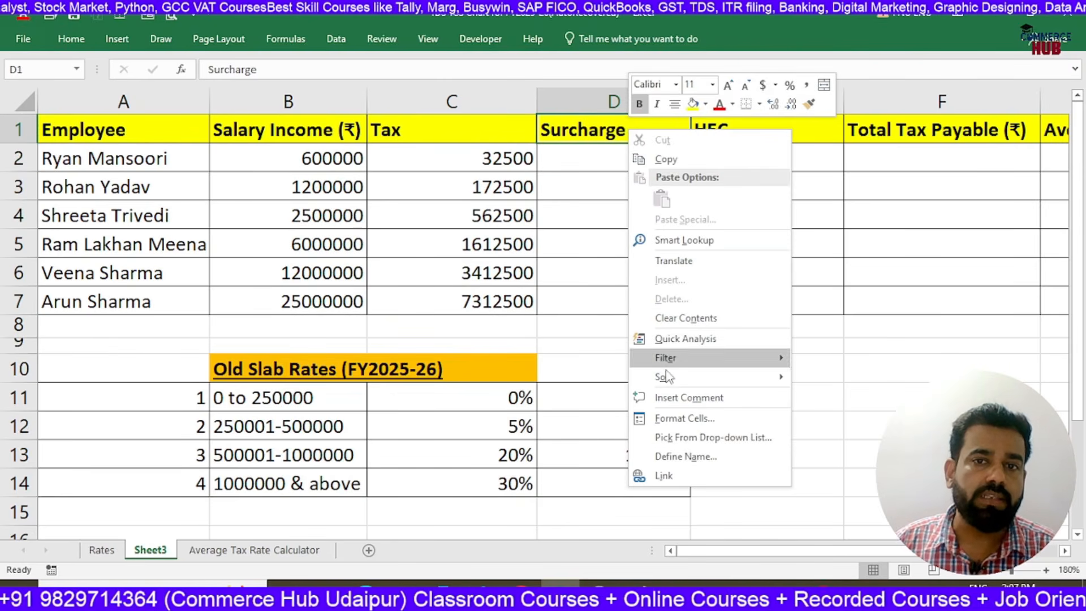
left_click(681, 396)
key("BackSpace")
key("BackSpace")
key("BackSpace")
key("BackSpace")
key("BackSpace")
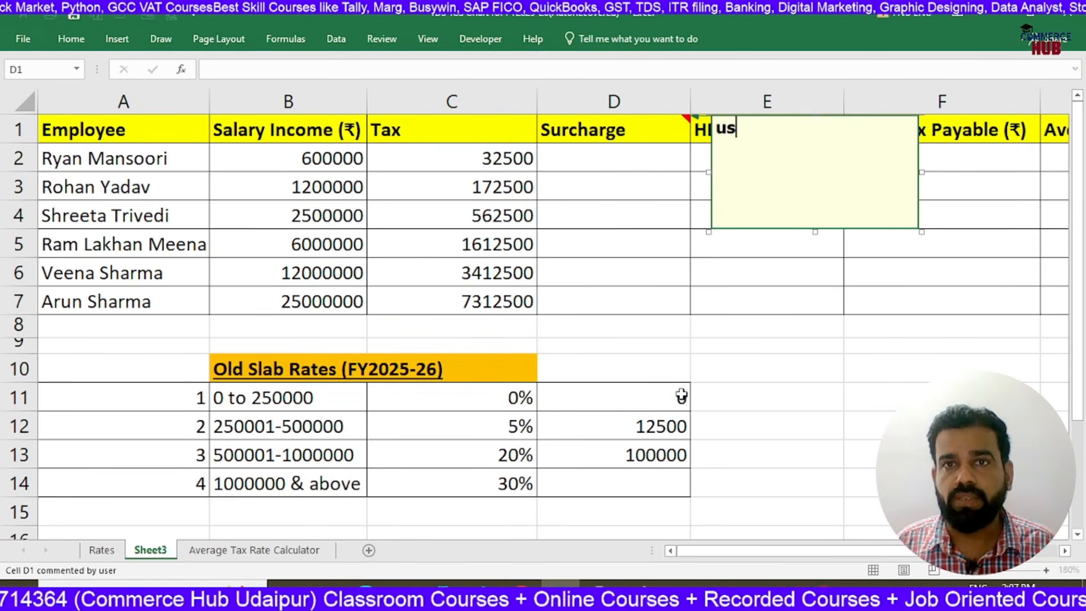
Write the first two surcharge rules in the D1 comment: "Income < 50 lakh = 0" and "income <1 crore = 10%"
type("Income ")
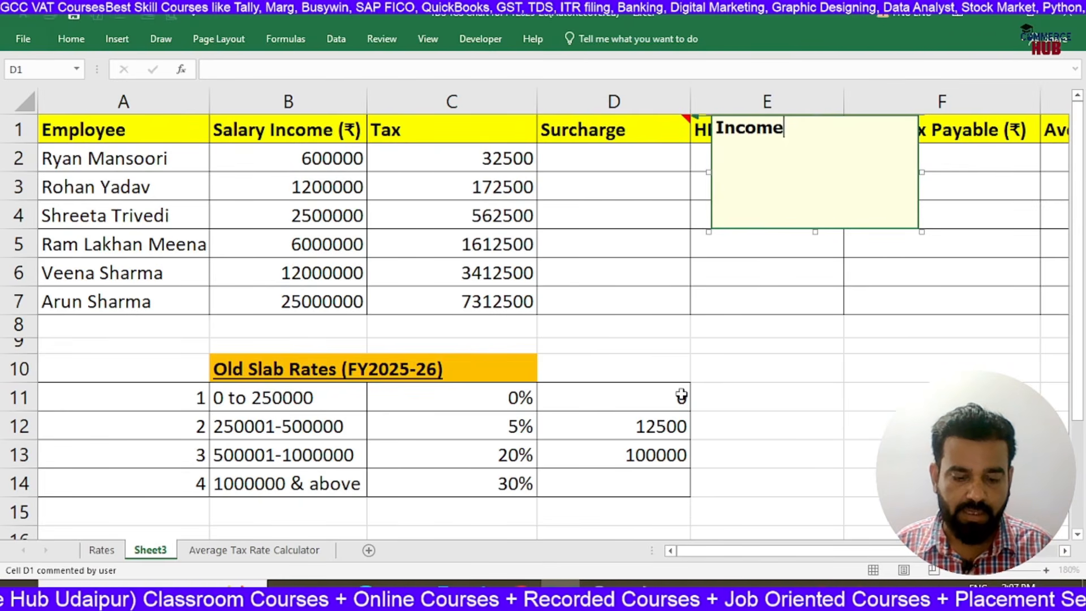
type("<")
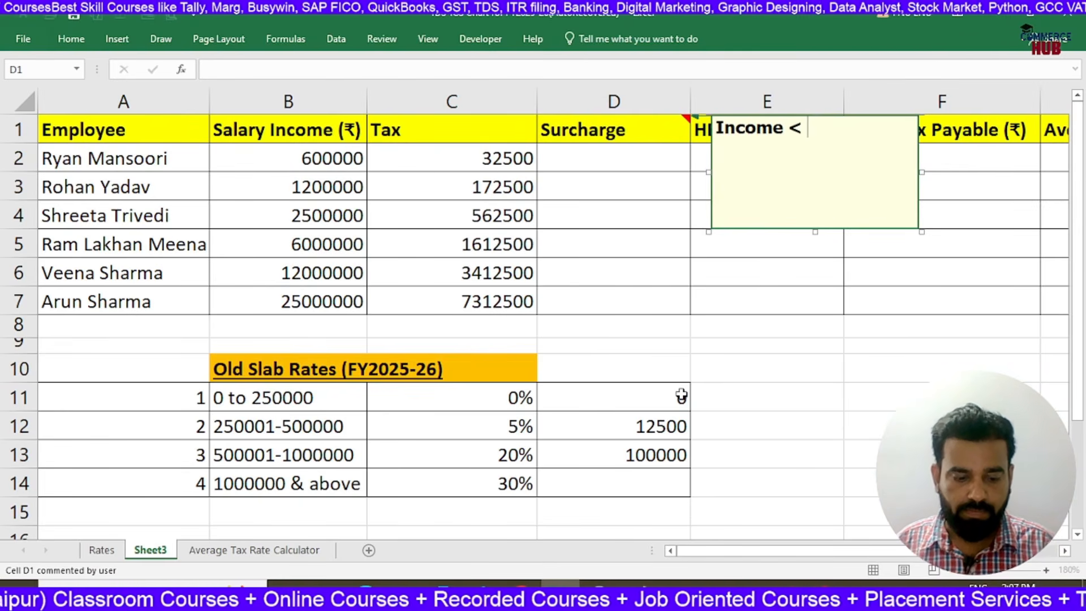
type(" 50 l")
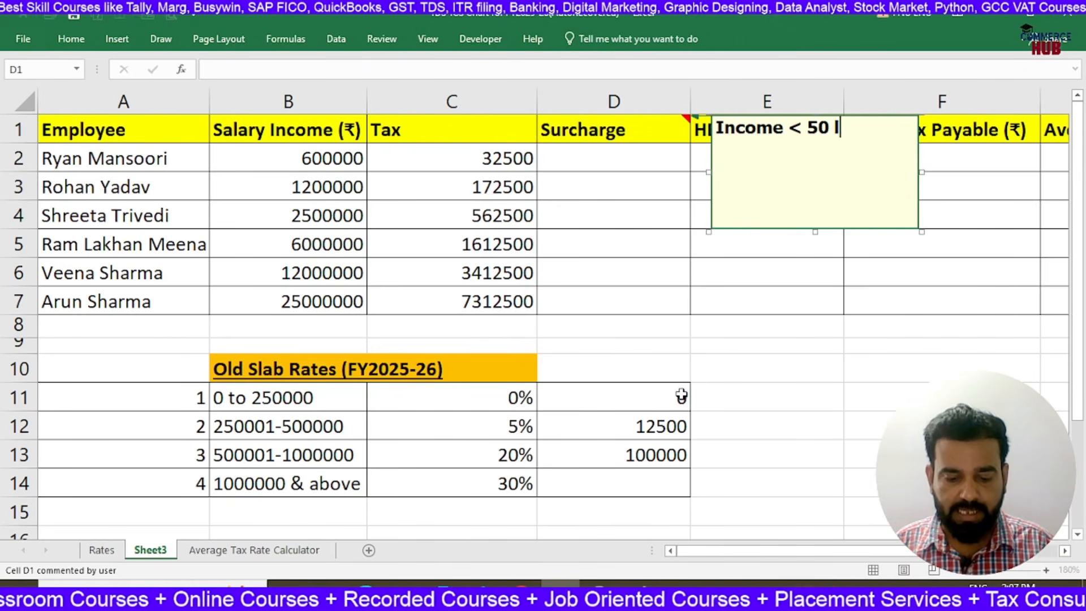
type("akh = ")
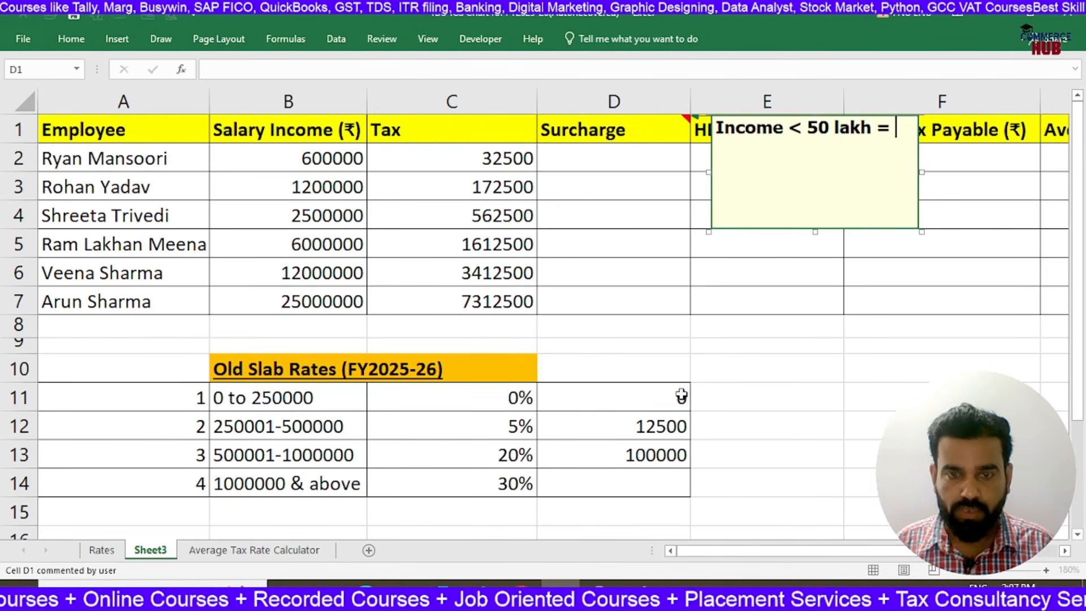
type("0 ")
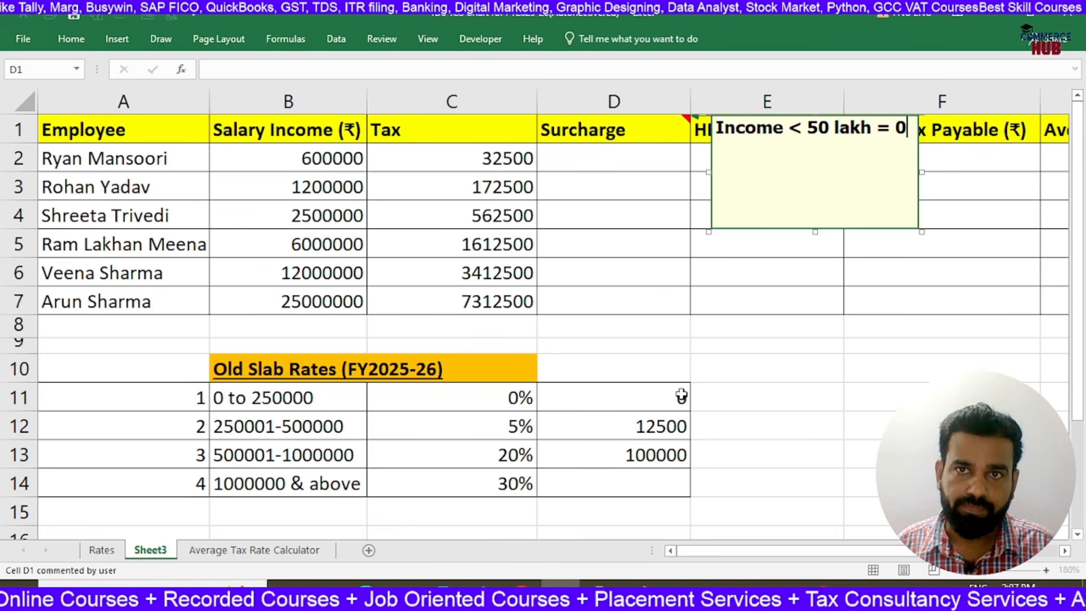
type("income ")
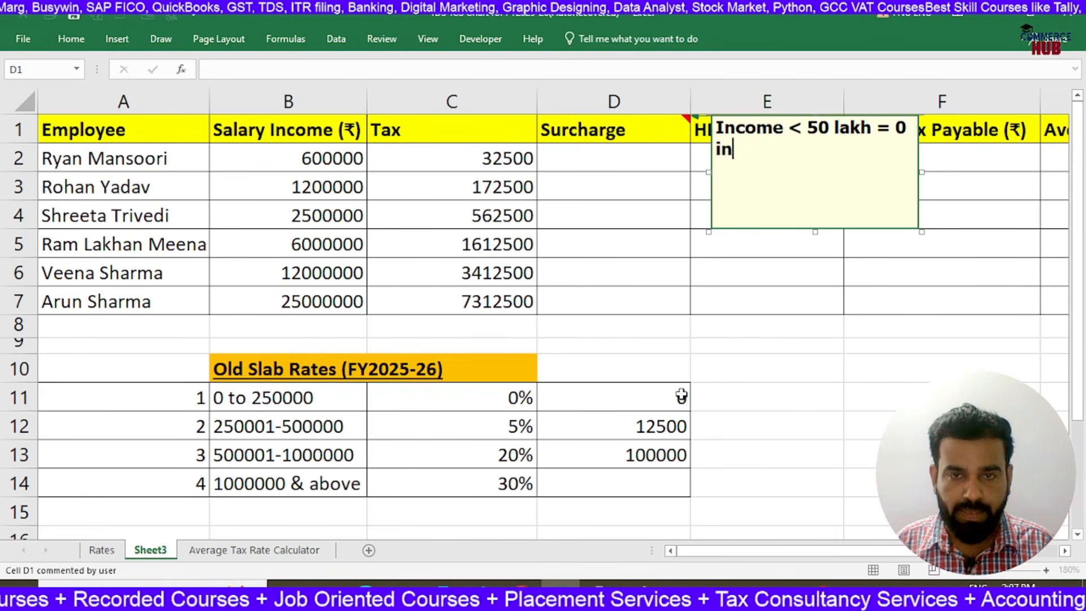
type("<1")
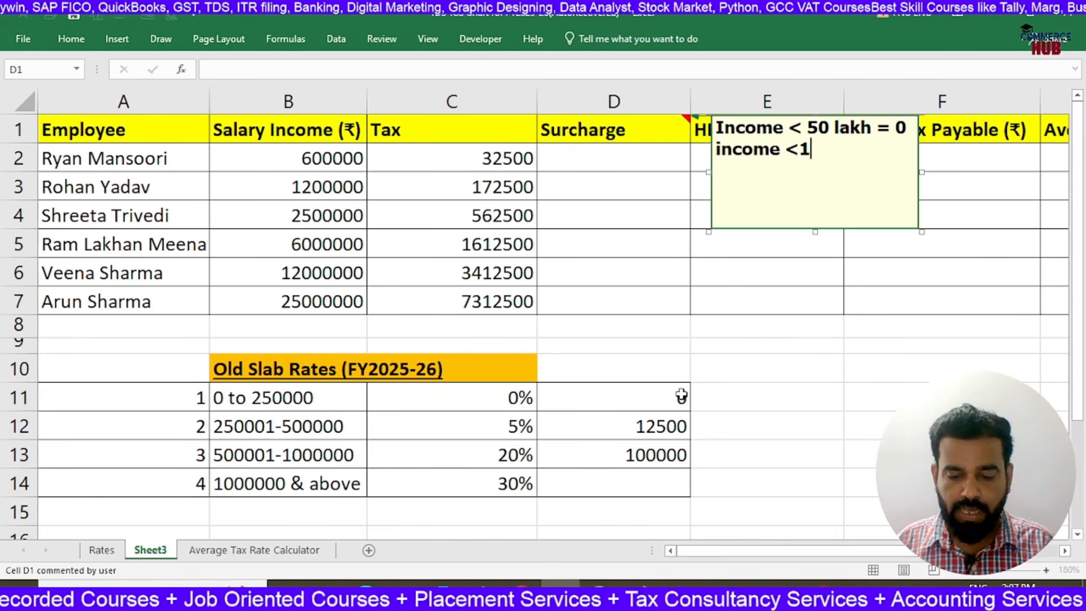
type(" crore = 10%")
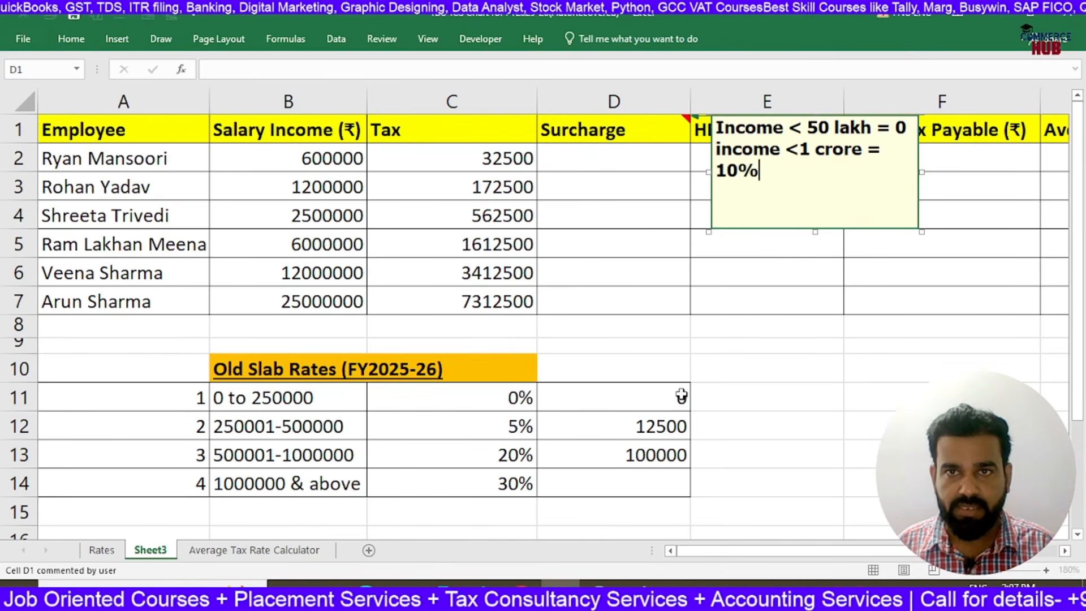
Add the rule "income <2 crore= 15%" on a new line of the D1 comment
key("Return")
type("income ")
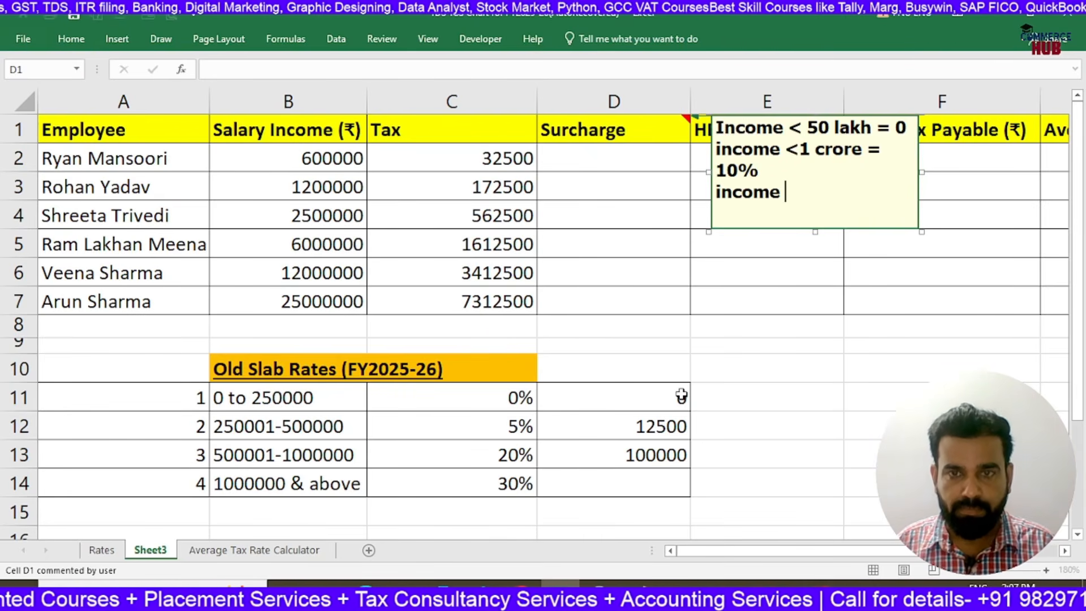
type("<2 ")
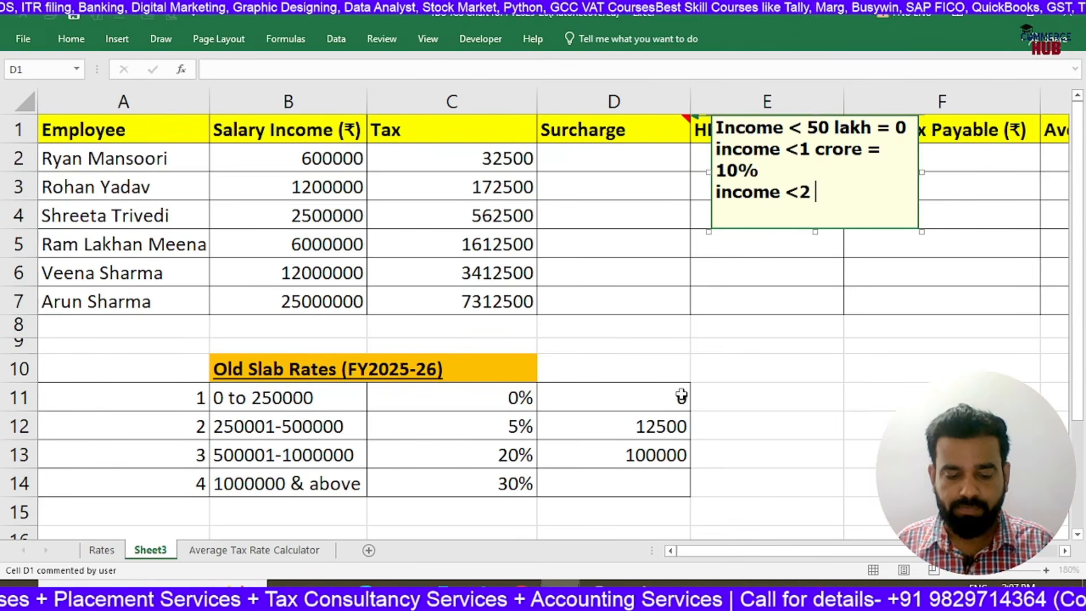
type("crore= 15%")
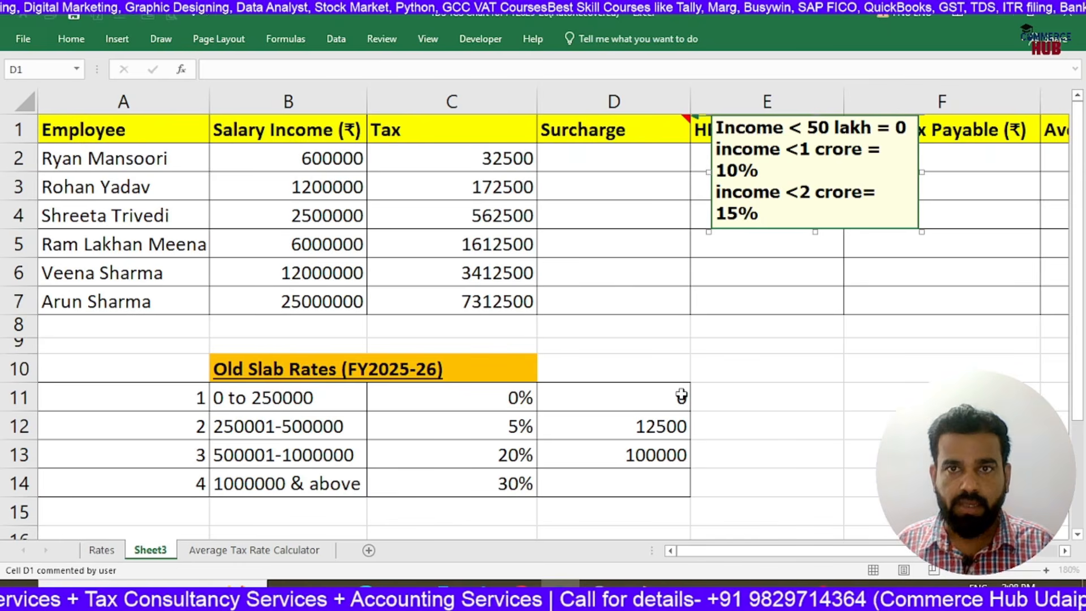
Add "income =>2 crore = 25%" to the D1 comment and widen its box so each rule fits on one line
key("Return")
type("income ")
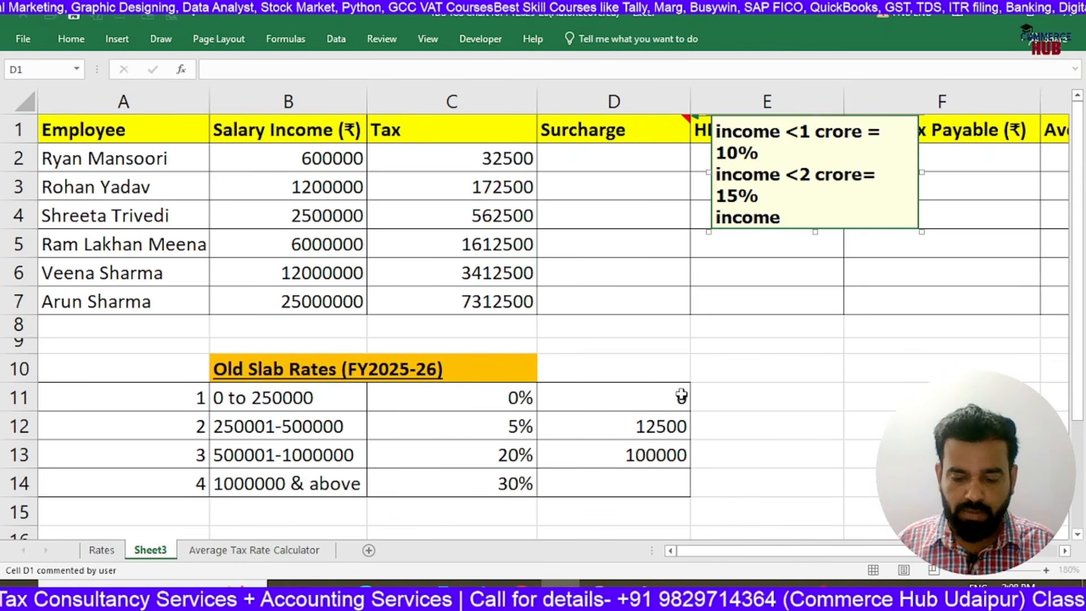
type("=>")
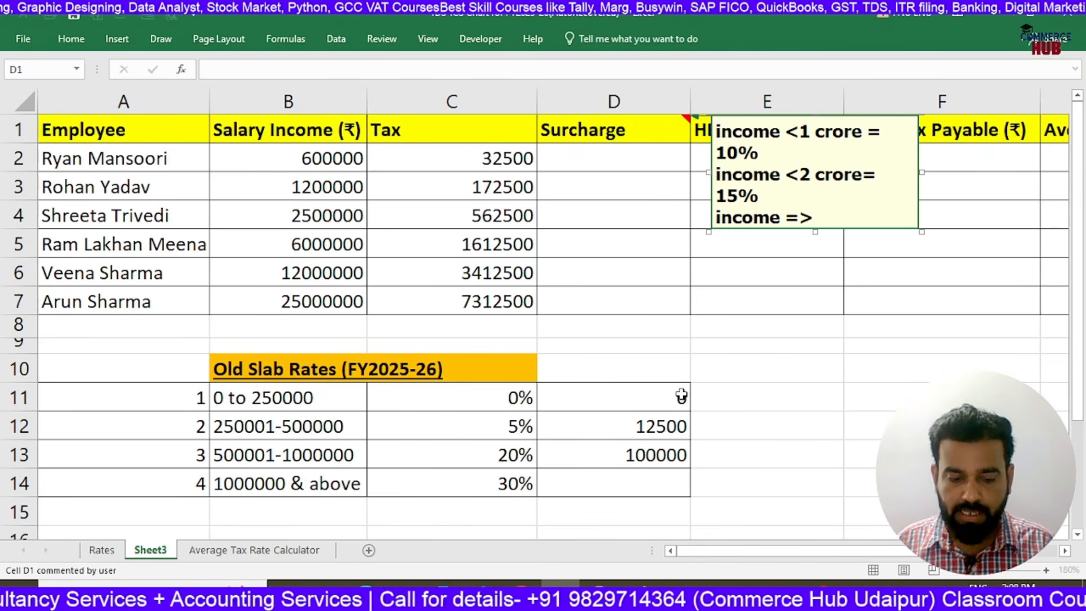
type("2 crore ")
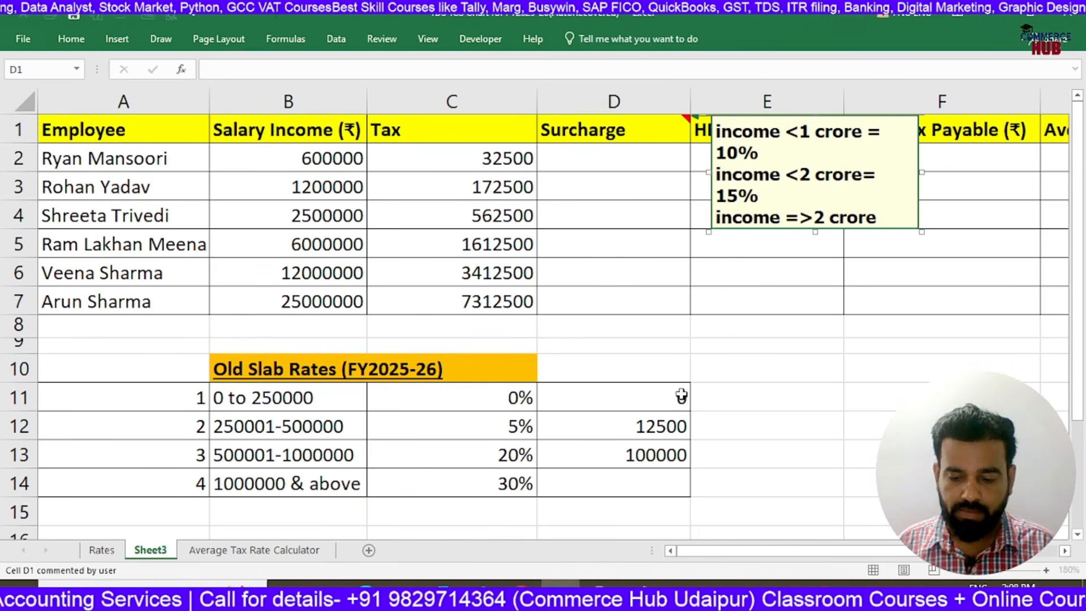
type("= 25%")
key("Return")
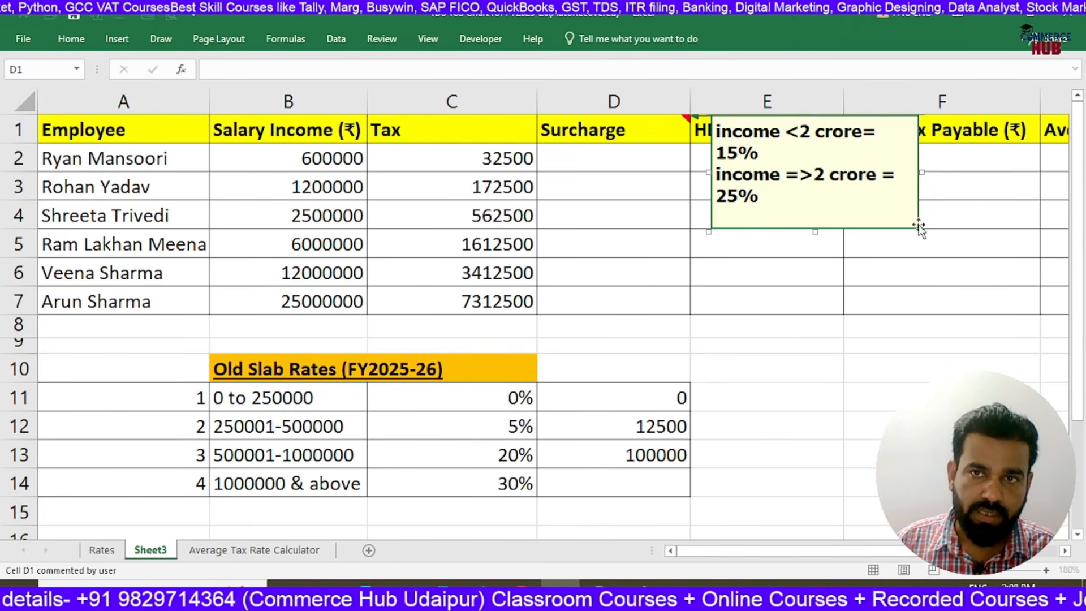
left_click_drag(922, 231, 998, 222)
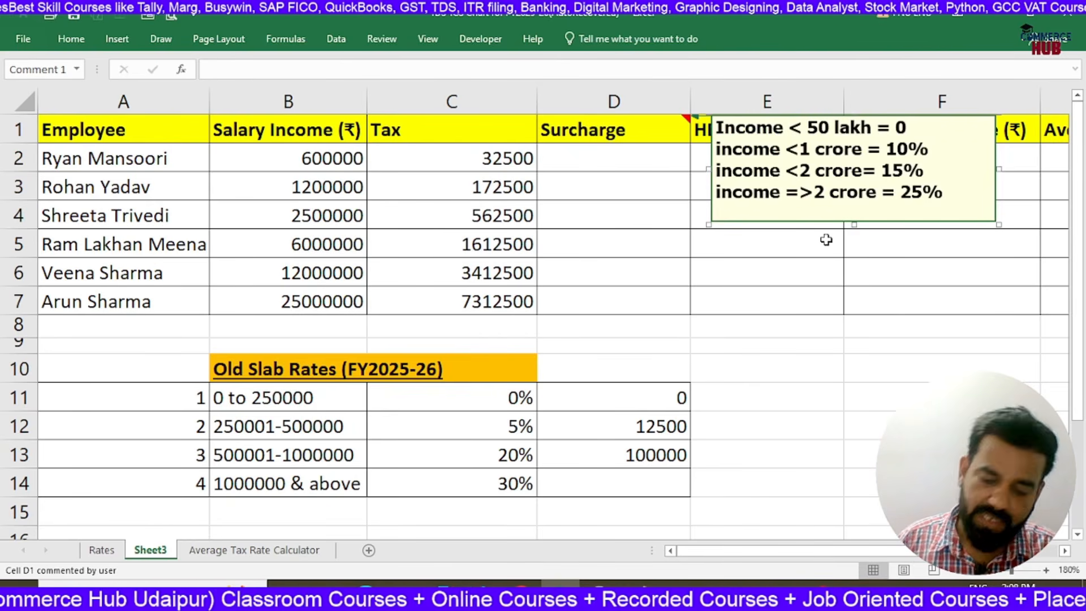
left_click(794, 346)
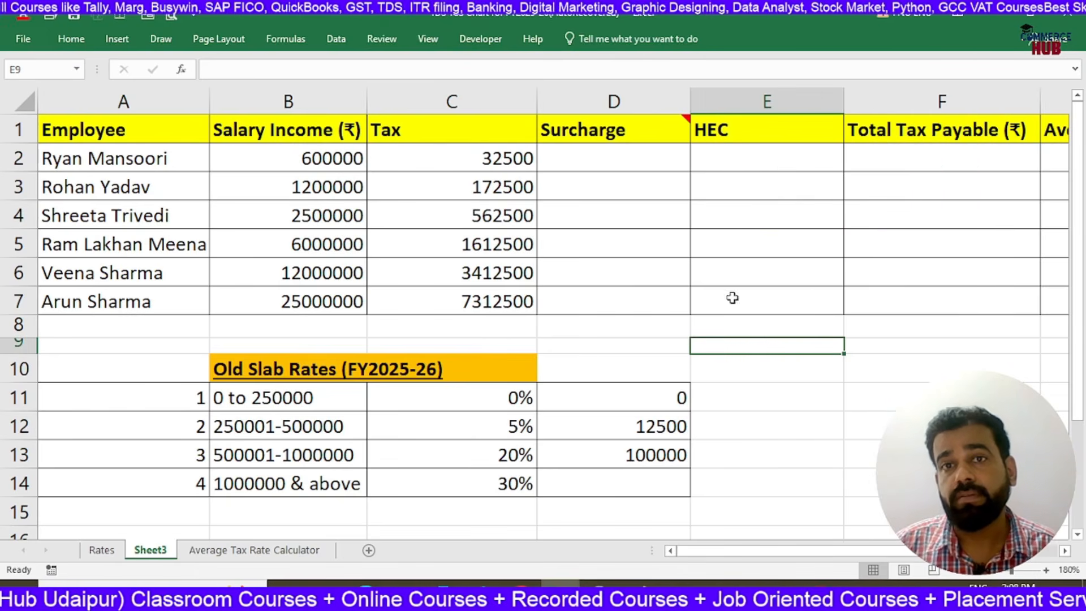
left_click(661, 166)
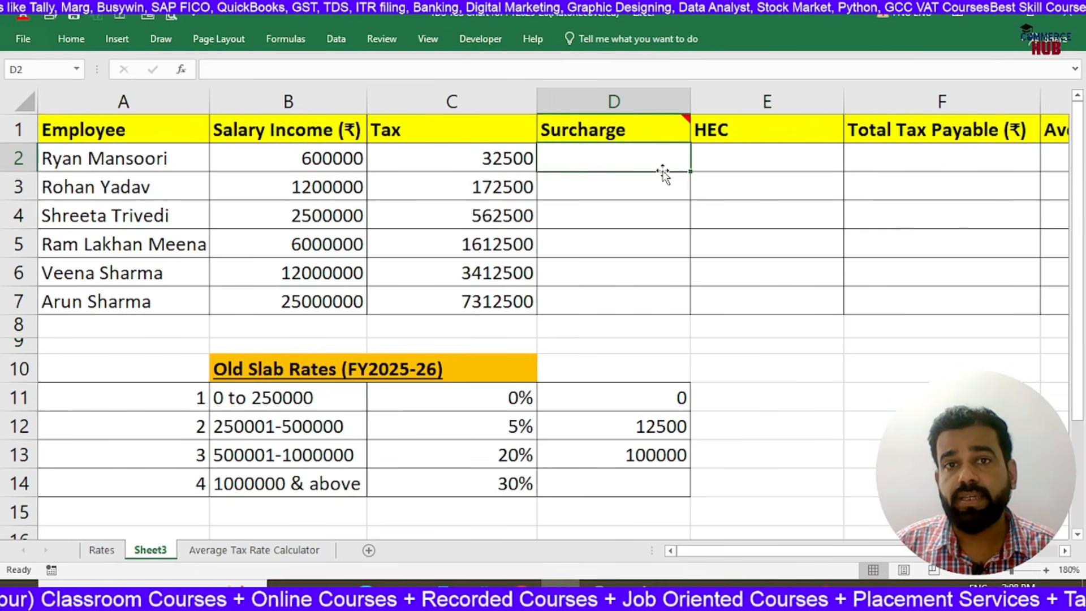
left_click(483, 164)
left_click(651, 164)
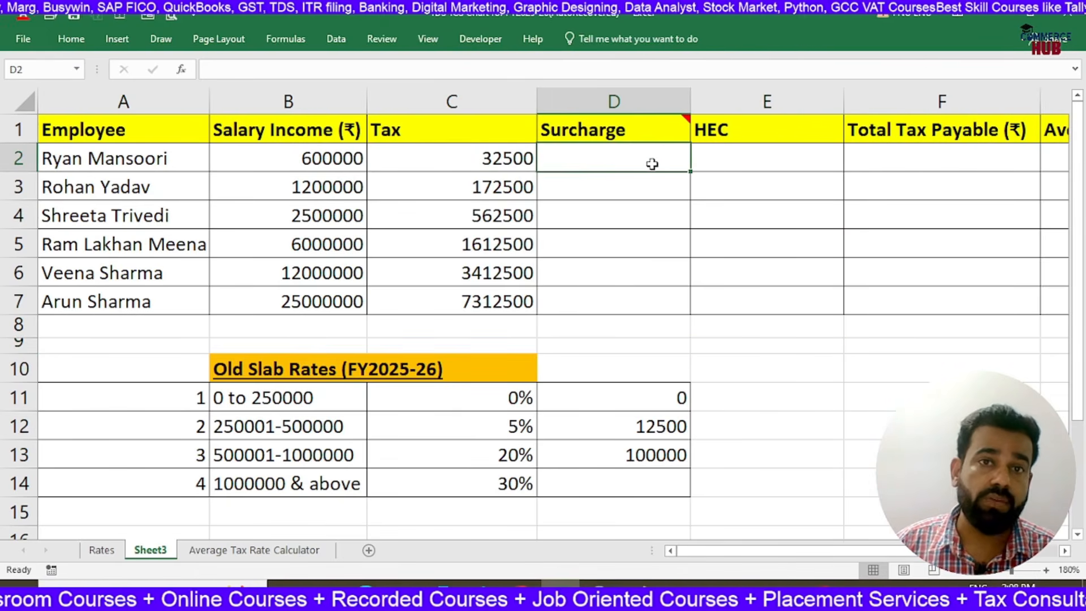
left_click(472, 165)
left_click(346, 159)
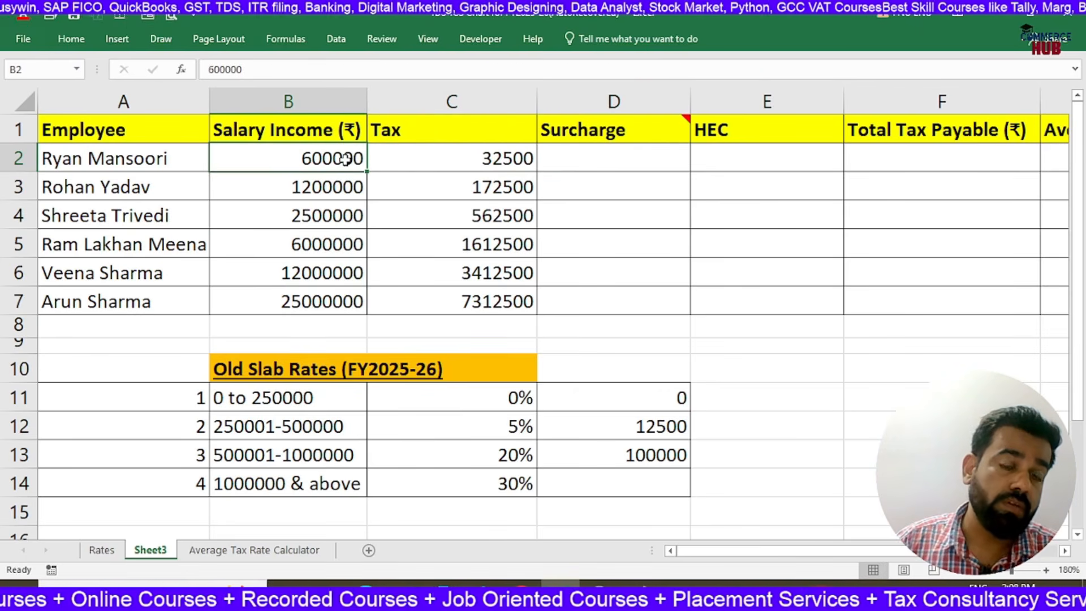
Begin the surcharge formula in D2 with =if(B2<=5000000,0, so salaries up to 50 lakh carry no surcharge
left_click(551, 164)
type("=")
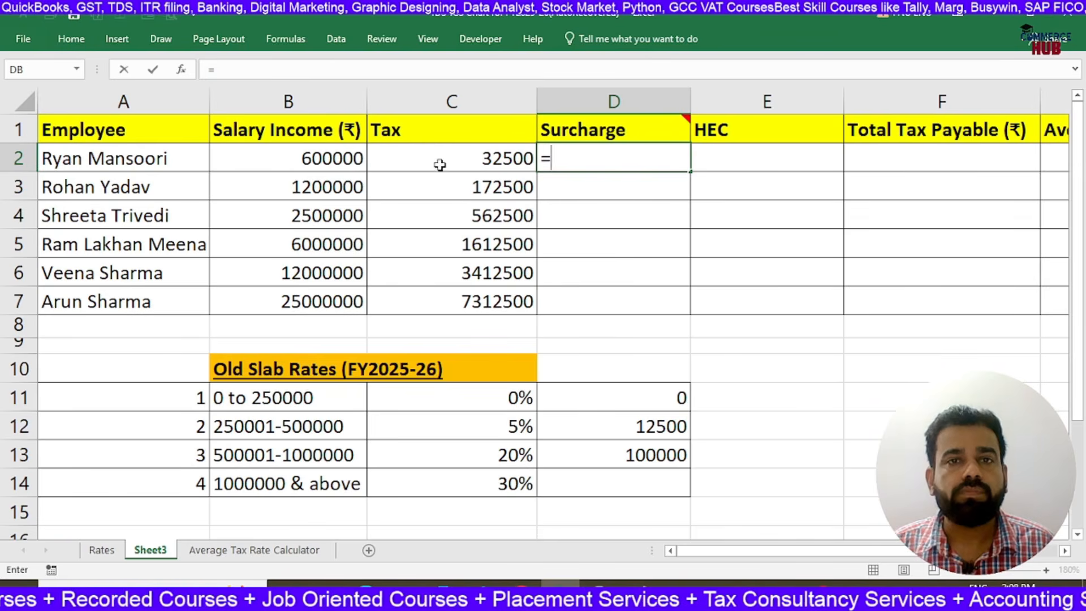
left_click(338, 160)
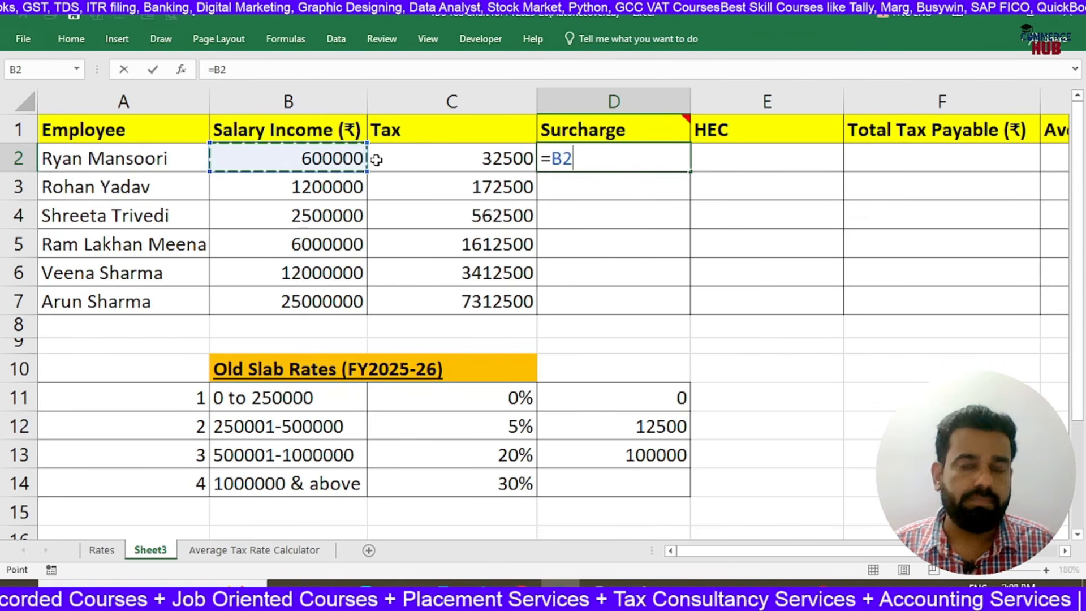
key("BackSpace")
key("BackSpace")
type("if(")
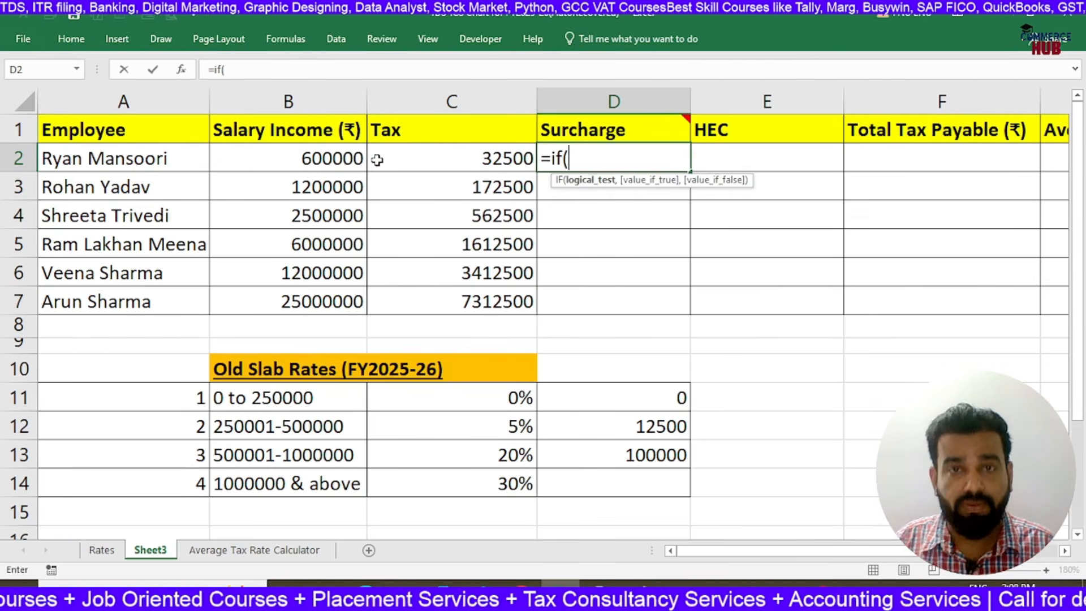
left_click(311, 152)
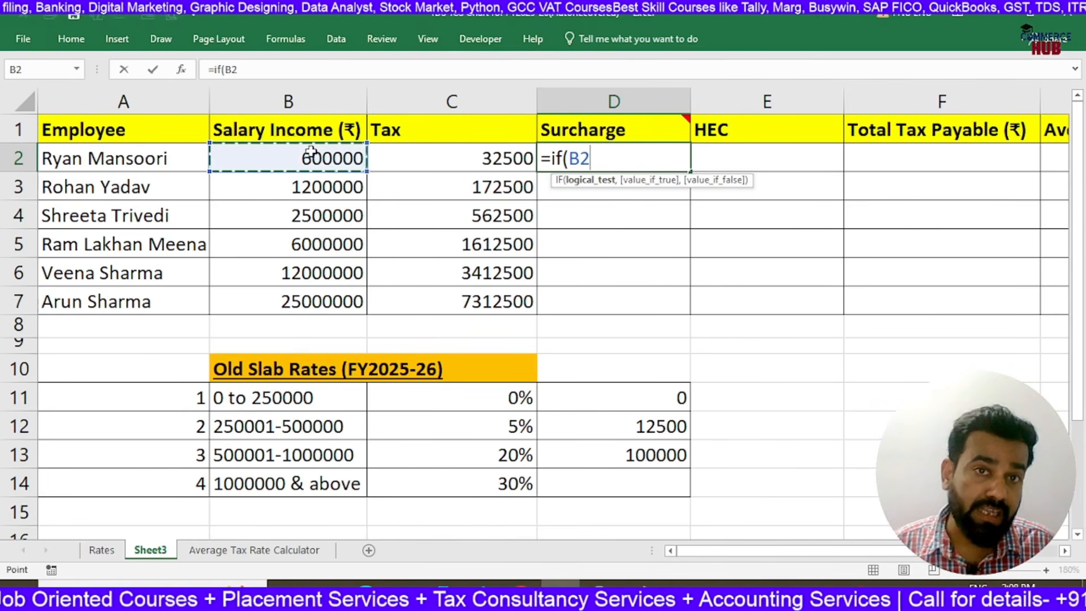
type("<=50000000")
key("BackSpace")
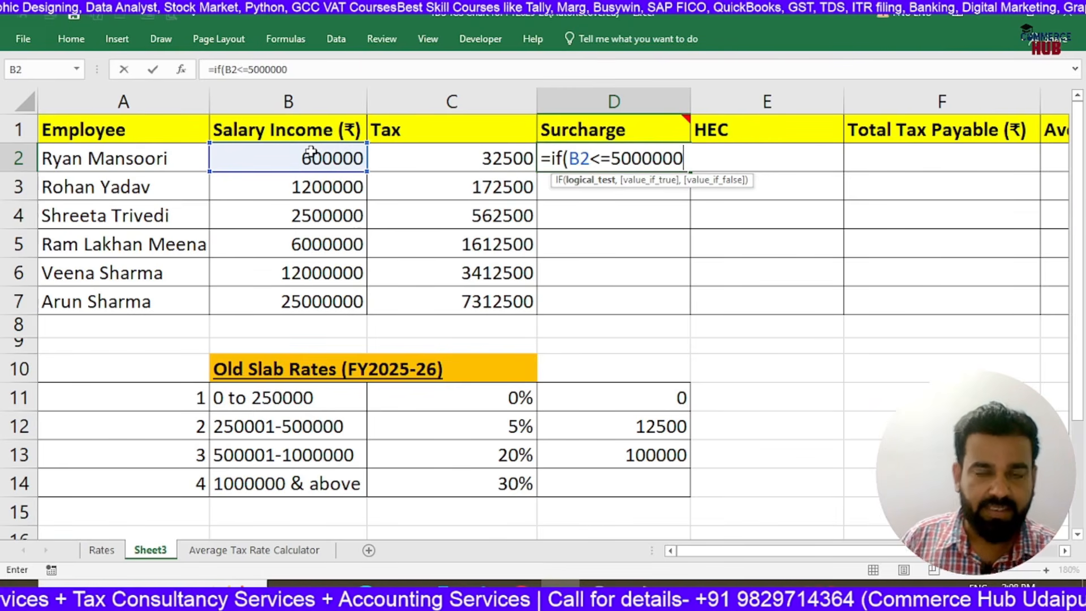
type(",0,")
Extend the D2 surcharge formula with if(B2<=10000000,C2*10% so salaries up to 1 crore carry a 10% surcharge
left_click(310, 152)
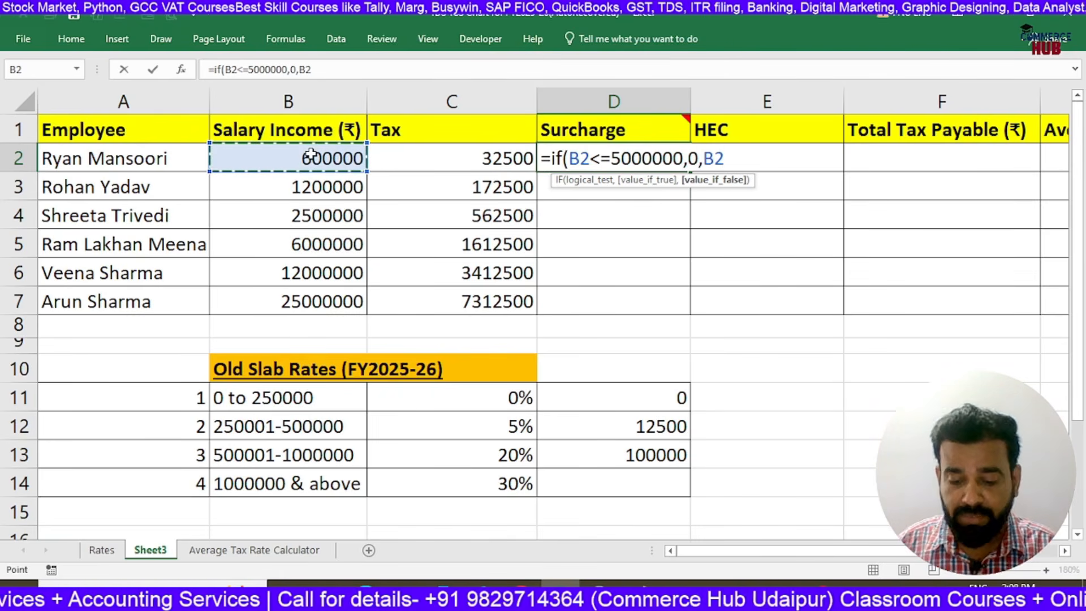
key("BackSpace")
key("BackSpace")
type("if(")
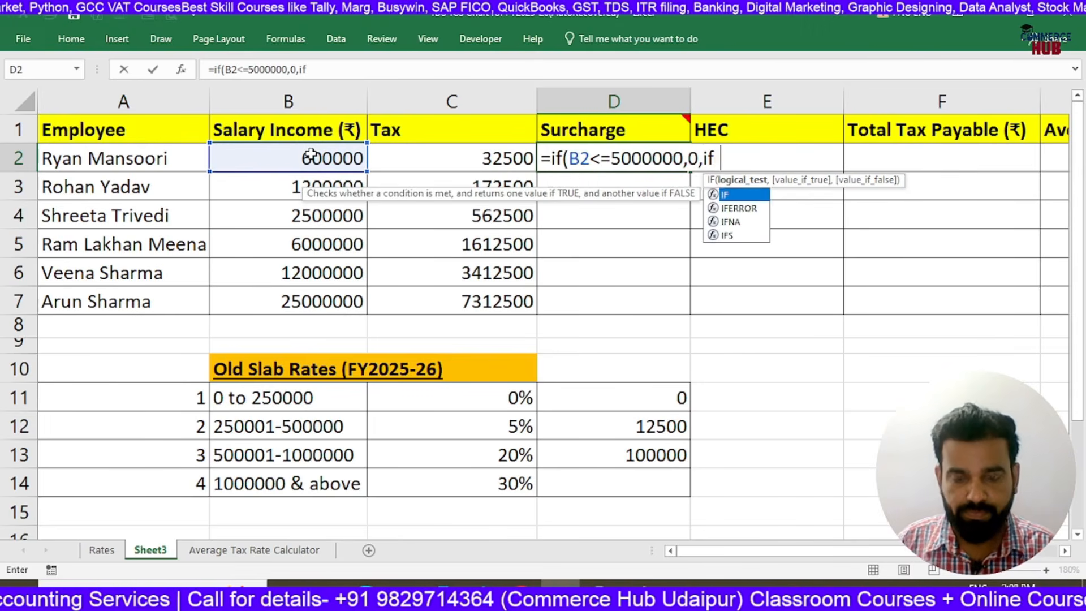
left_click(310, 154)
type("<=1")
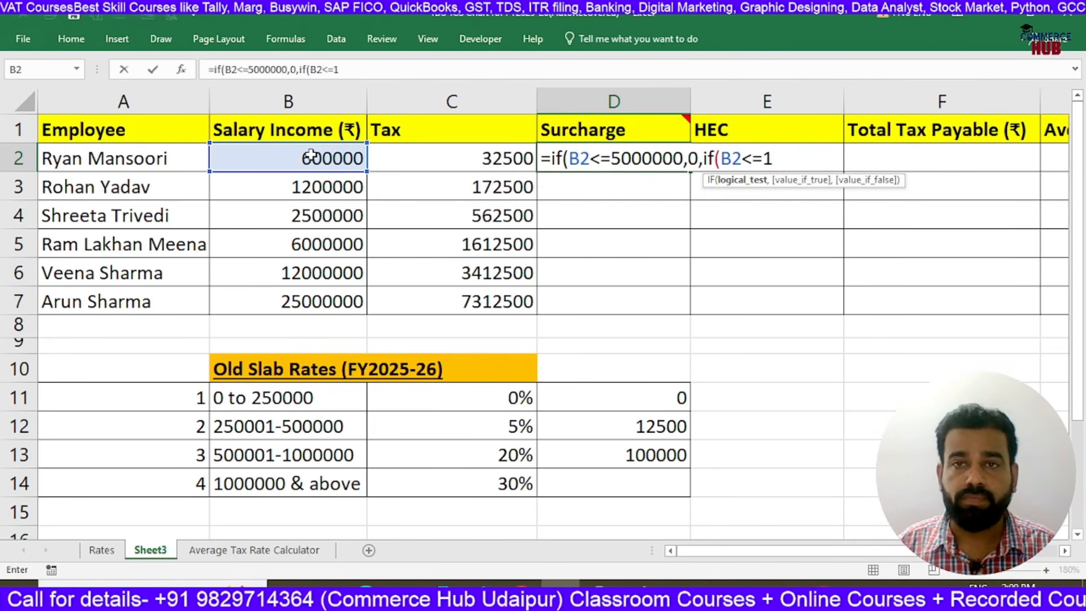
type("00000")
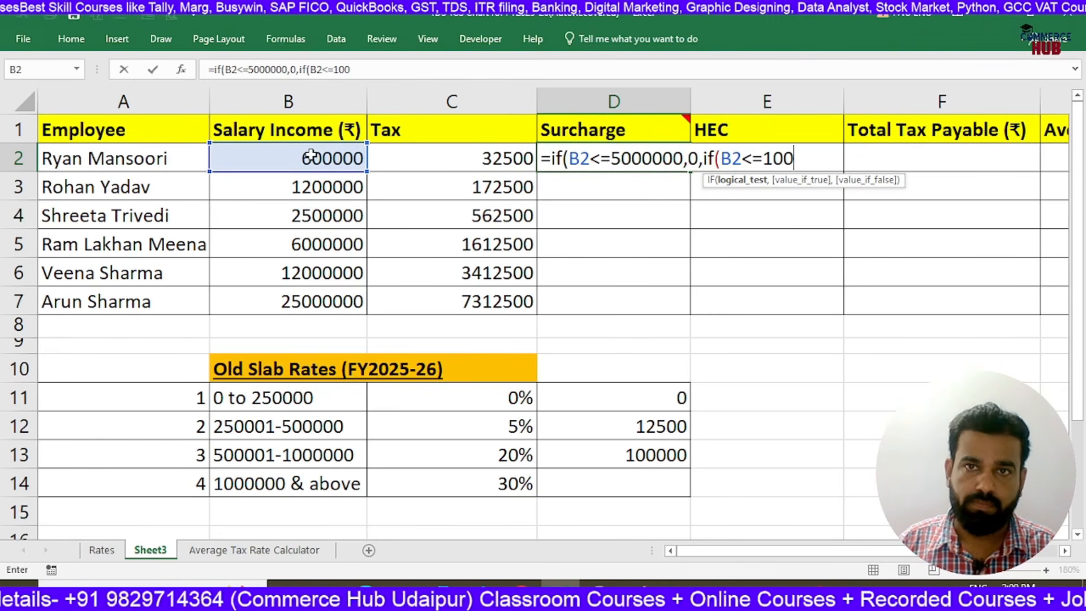
type("00")
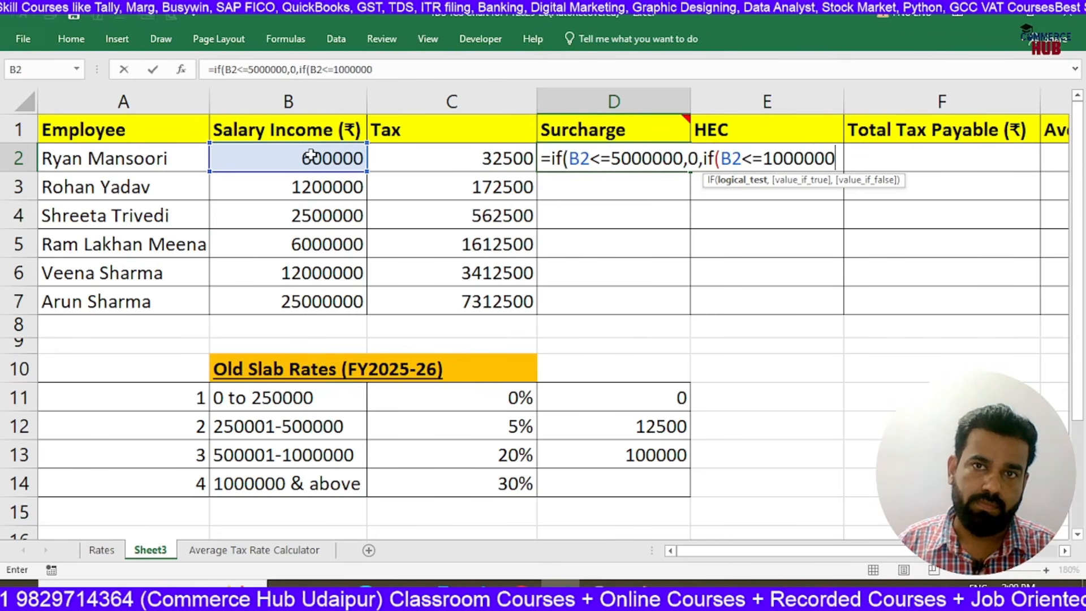
type(",")
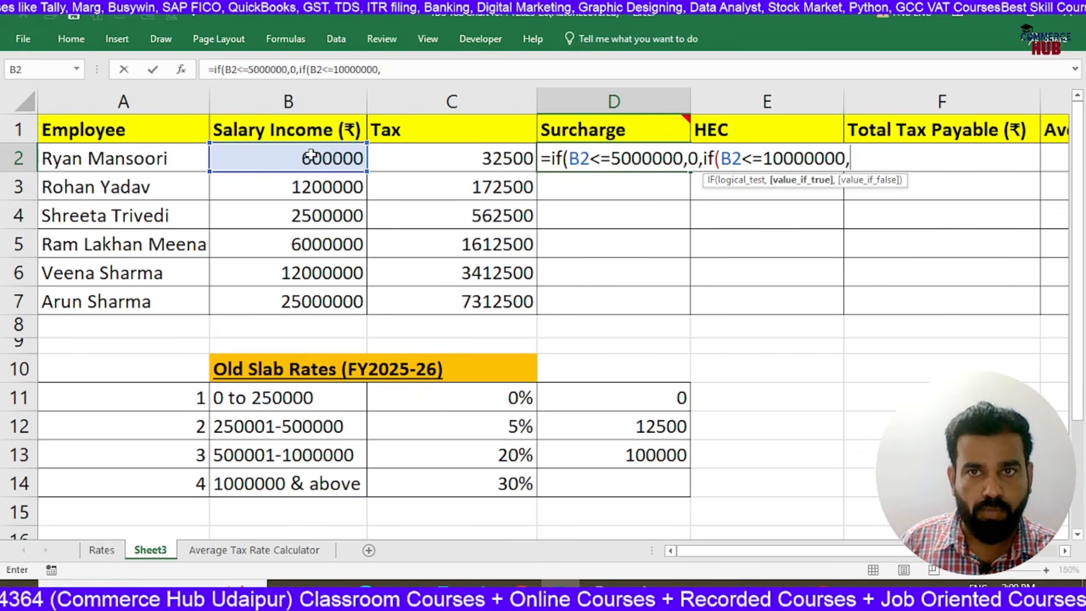
left_click(442, 156)
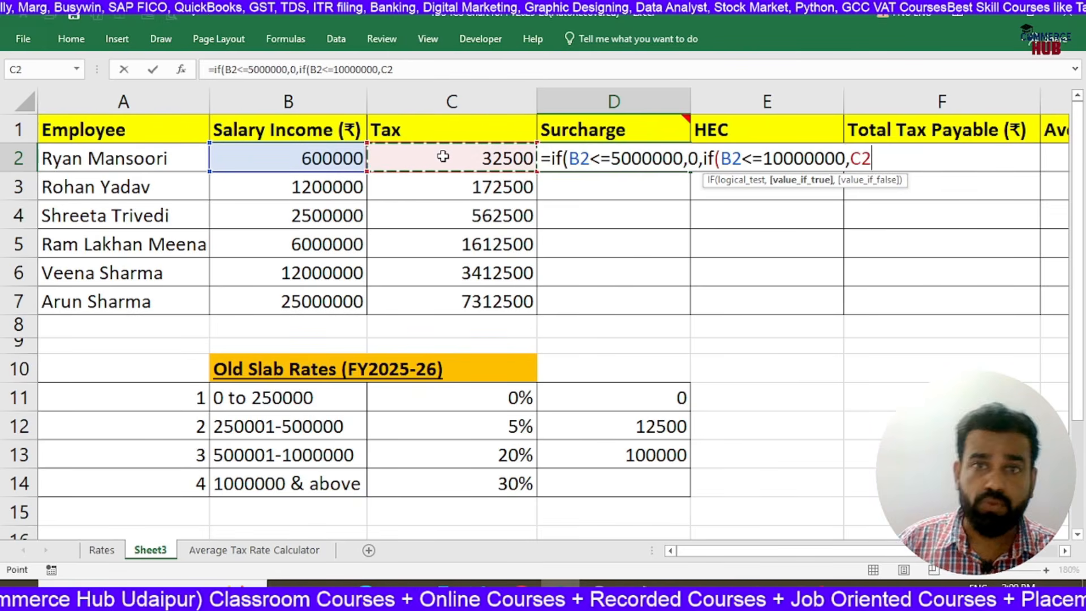
type("*10%")
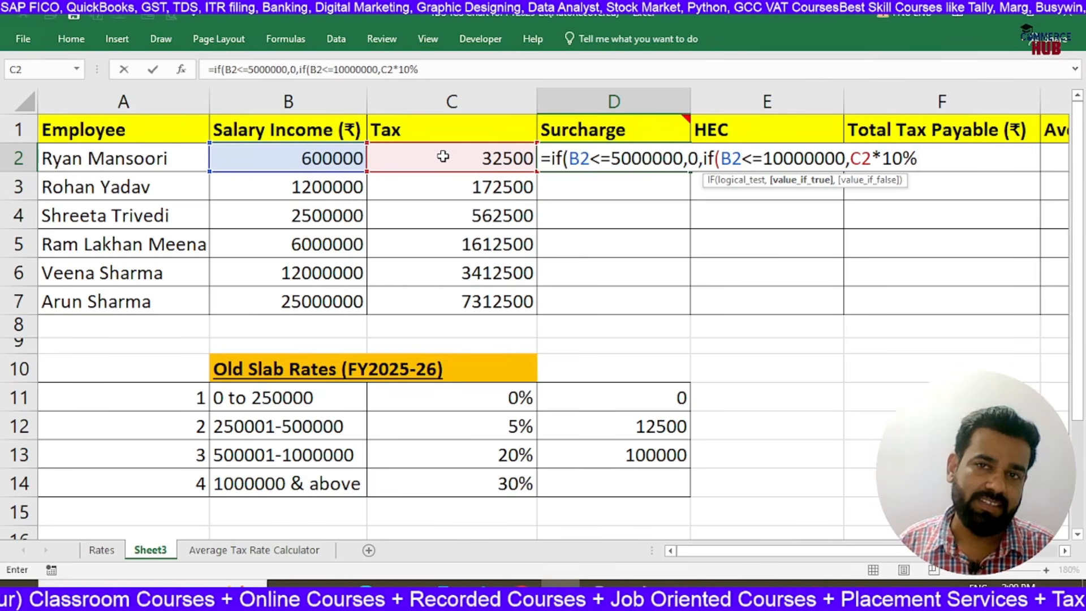
type(",if(")
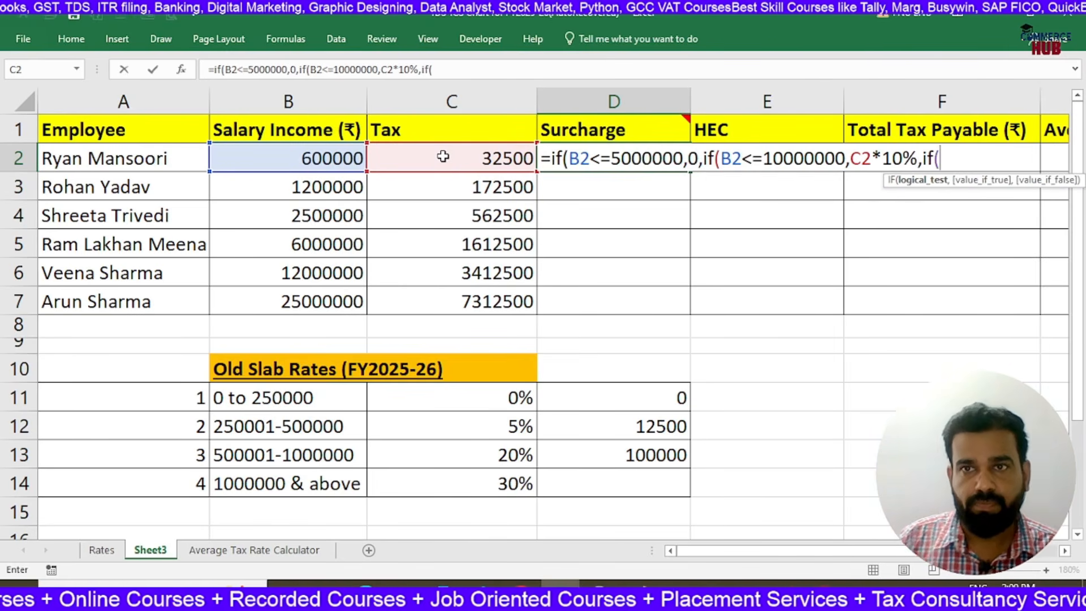
Add a third nested condition to the D2 formula, if(B2<=20000000,C2*15%, for salaries up to 2 crore
left_click(346, 159)
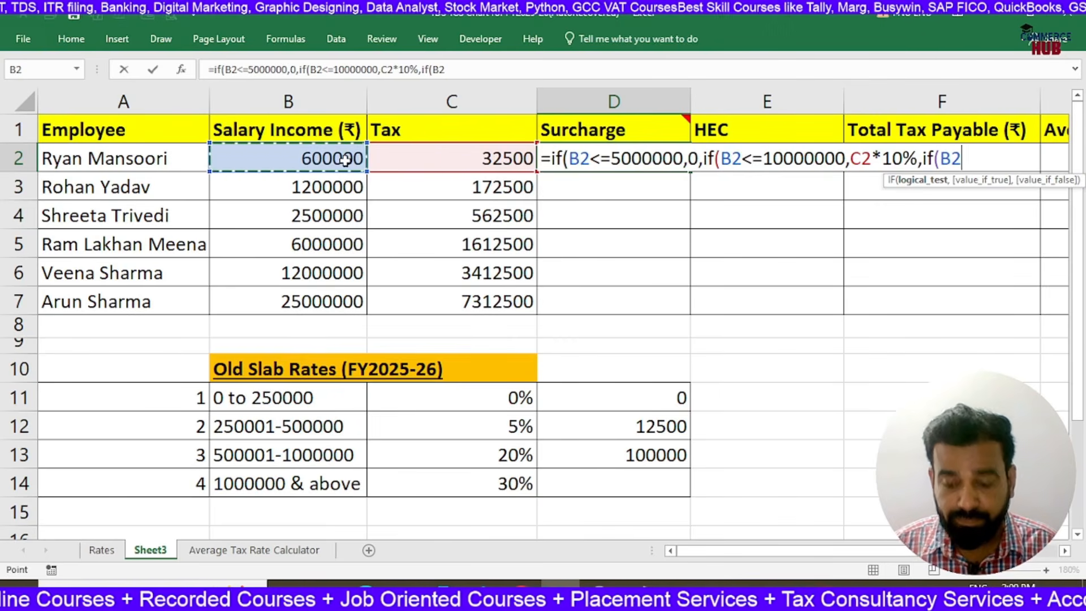
type("<=2")
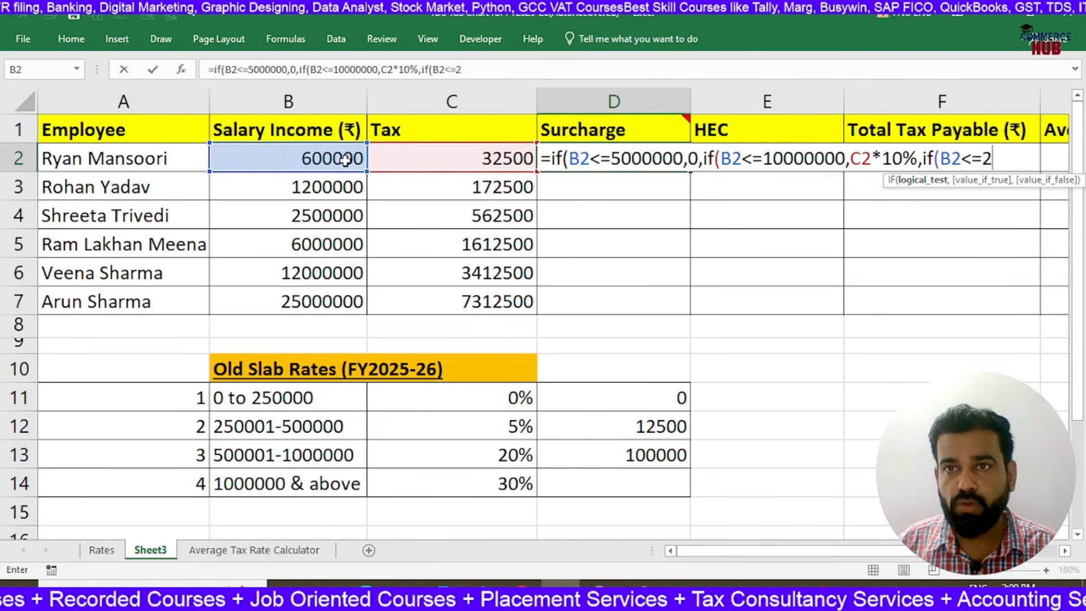
type("0000")
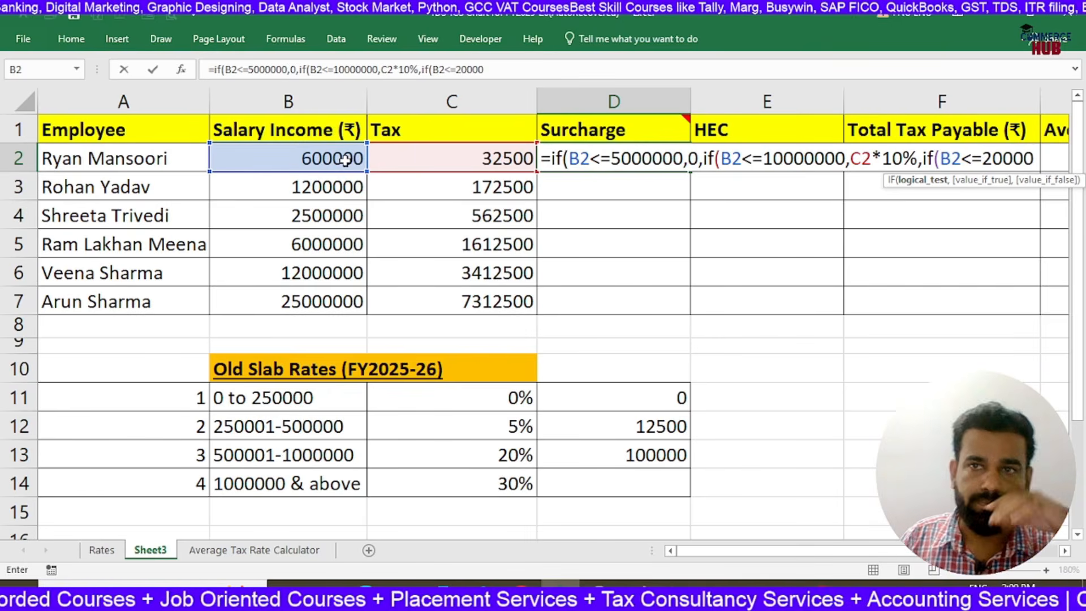
type("00")
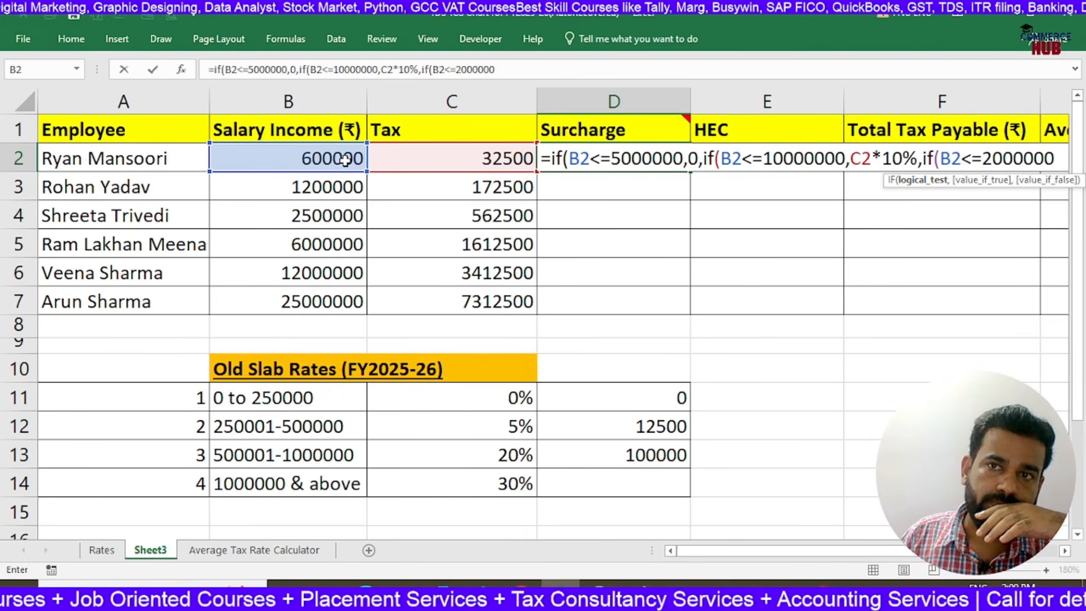
type("0")
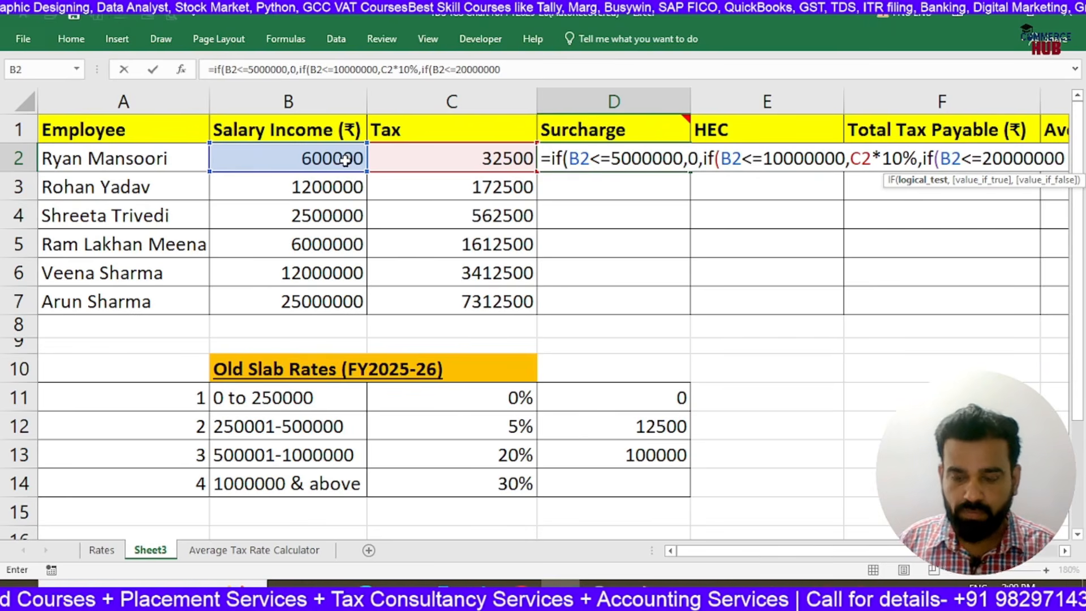
type(",")
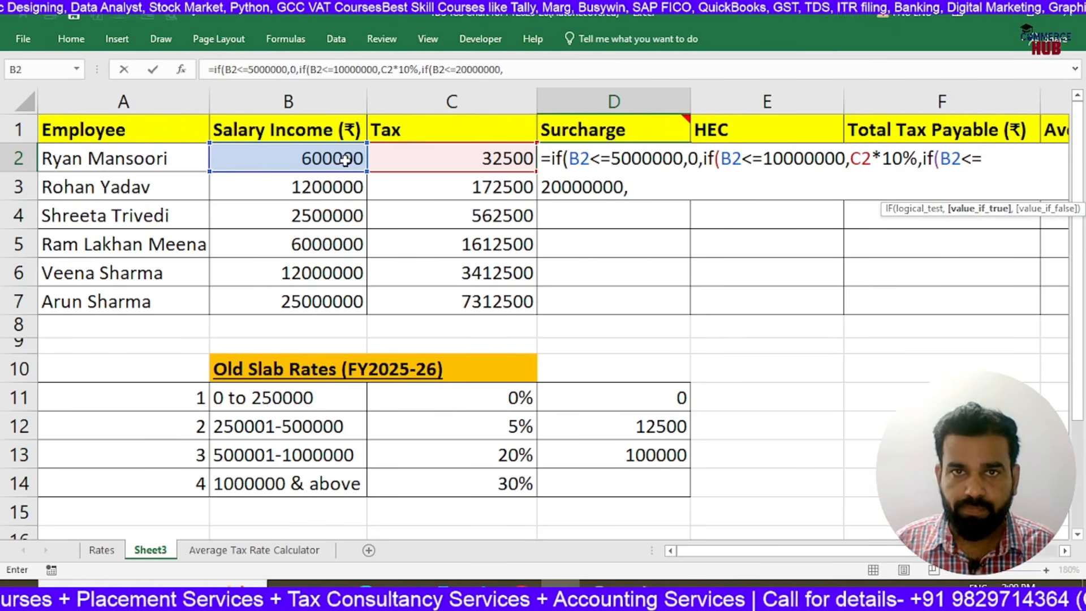
left_click(494, 163)
type("*1%")
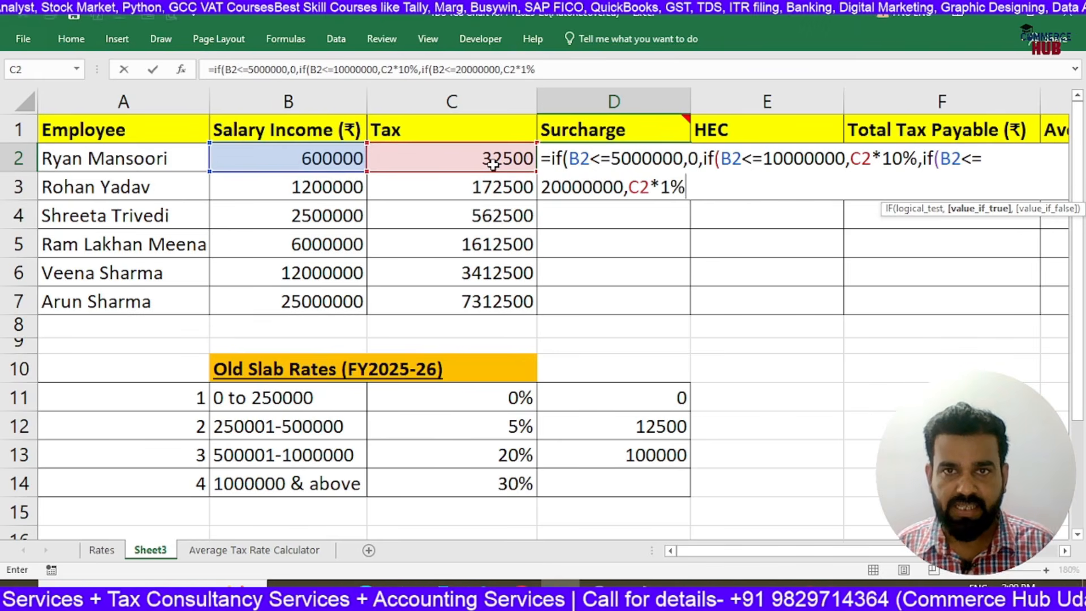
key("BackSpace")
type("5%,")
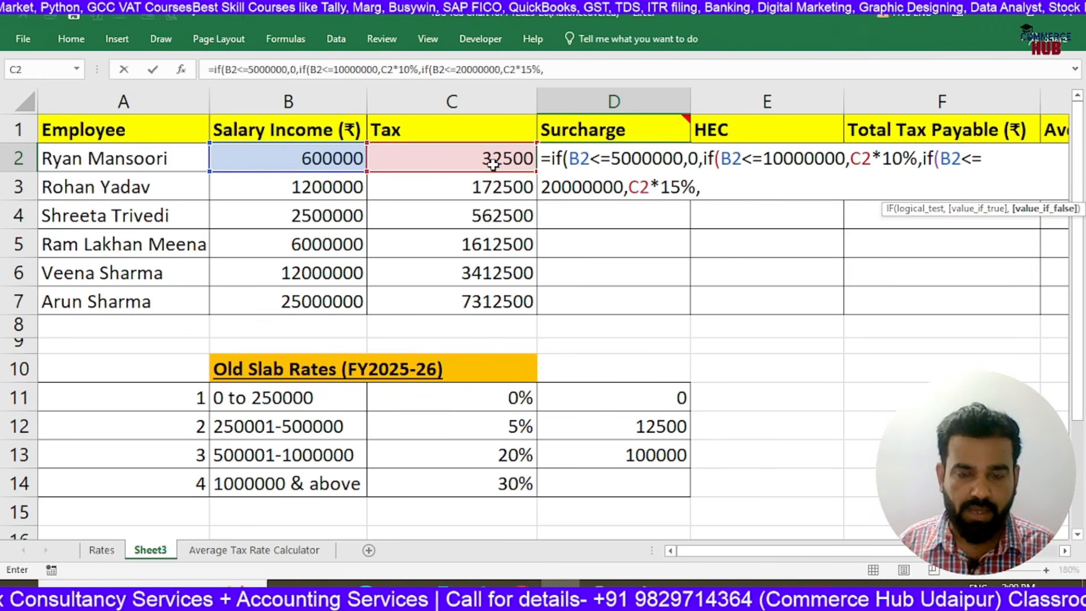
Finish the D2 surcharge formula with C2*25% for higher salaries, close all three IFs and enter it
left_click(494, 164)
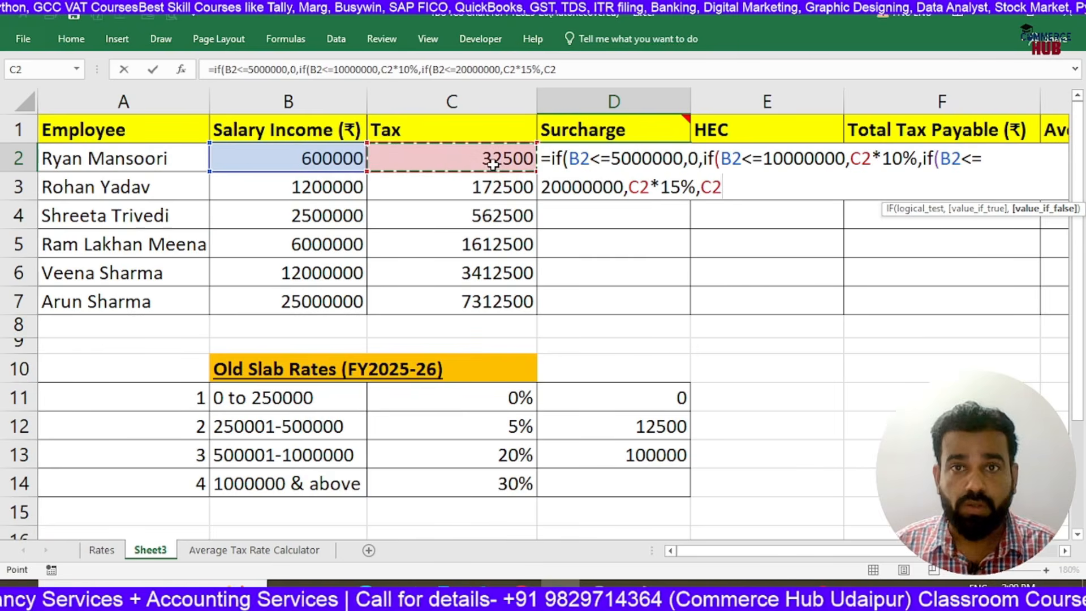
type("*25")
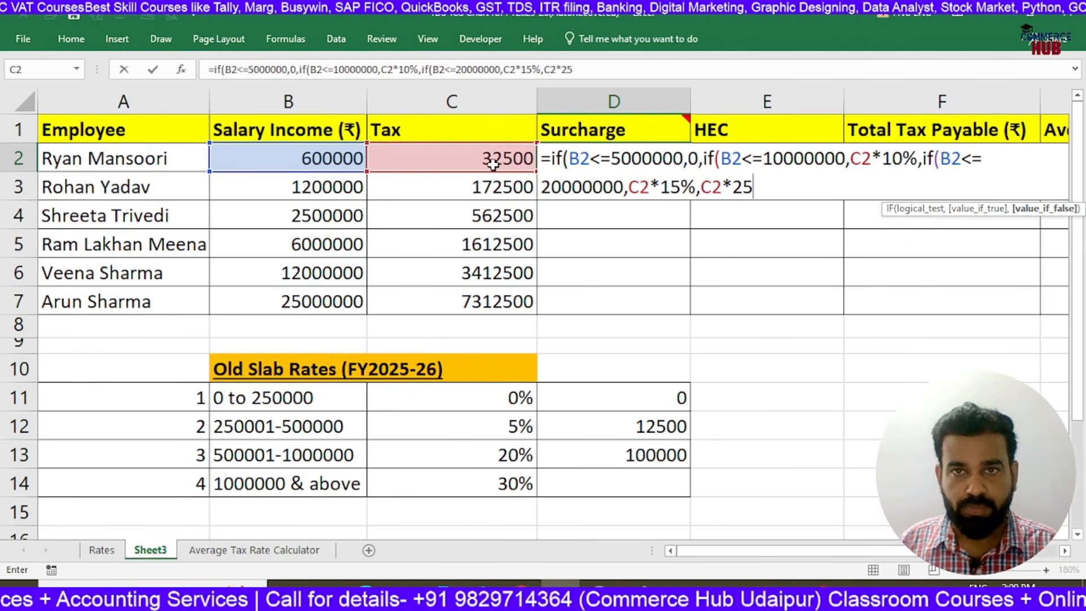
type("%)))")
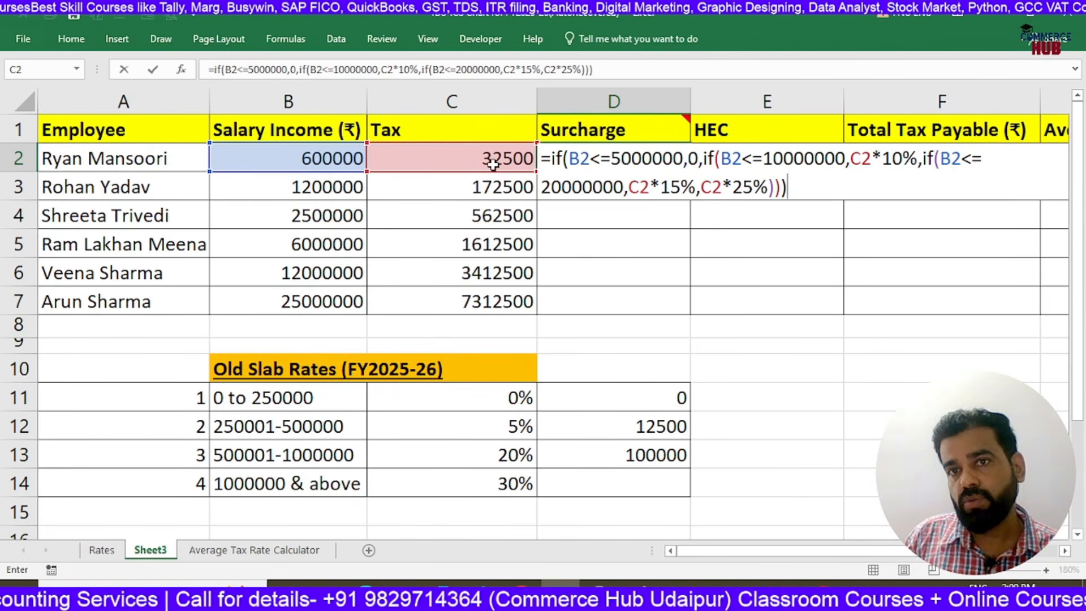
key("Return")
key("Up")
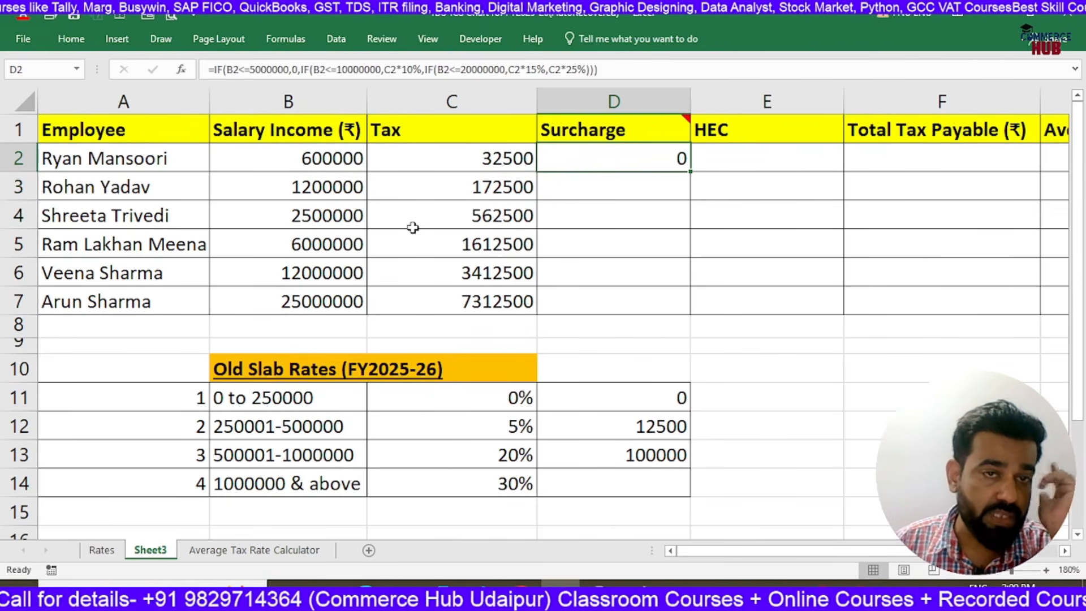
Review the salary amounts, then fill the surcharge formula from D2 down to D7 for all employees
left_click_drag(325, 158, 470, 216)
left_click(330, 243)
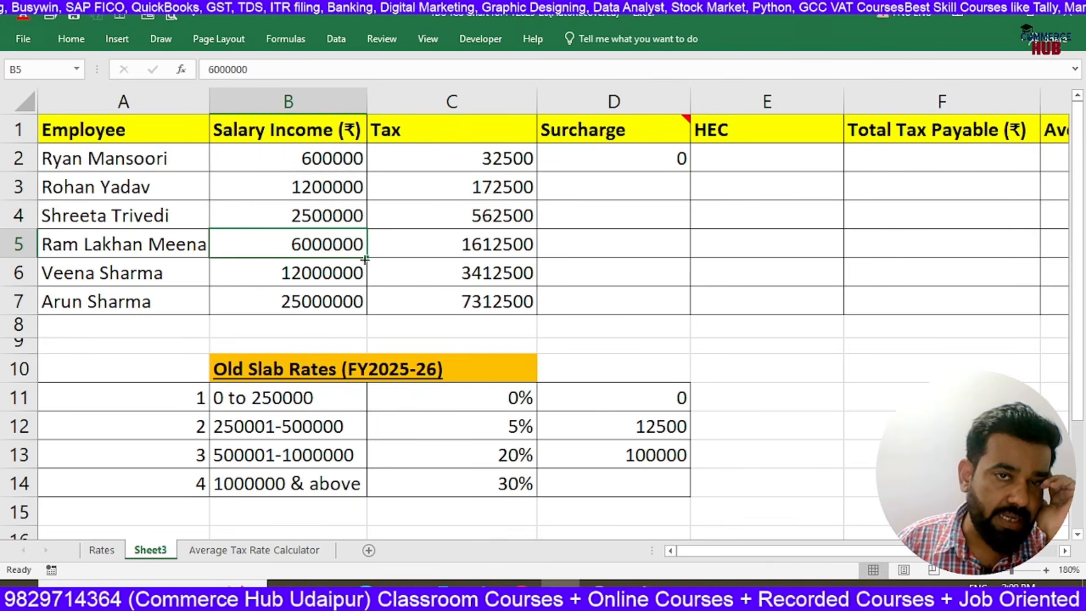
left_click(337, 277)
left_click(333, 301)
left_click(656, 165)
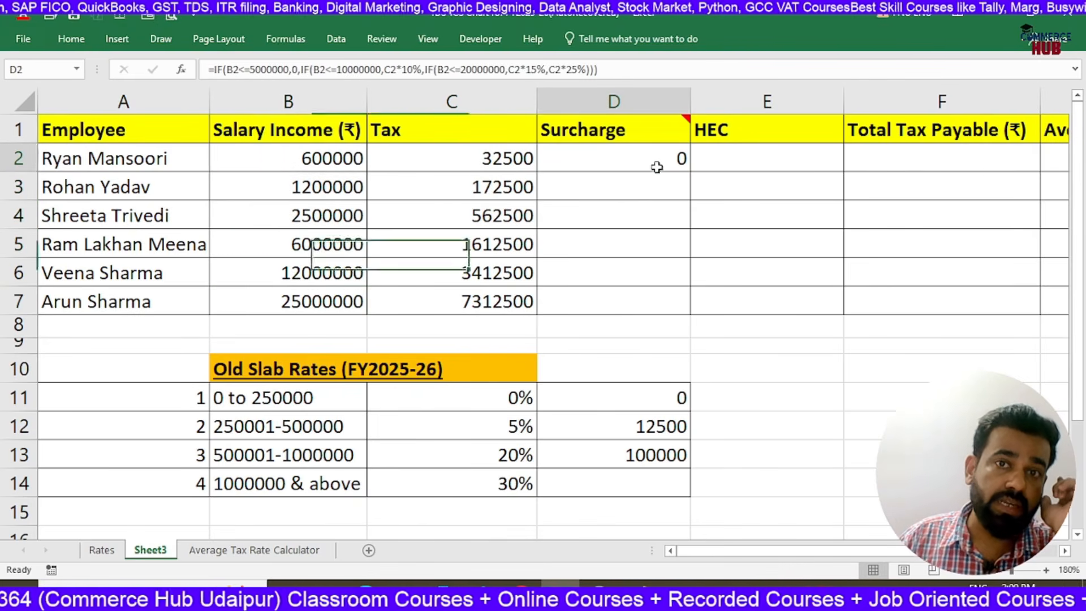
left_click_drag(691, 173, 681, 316)
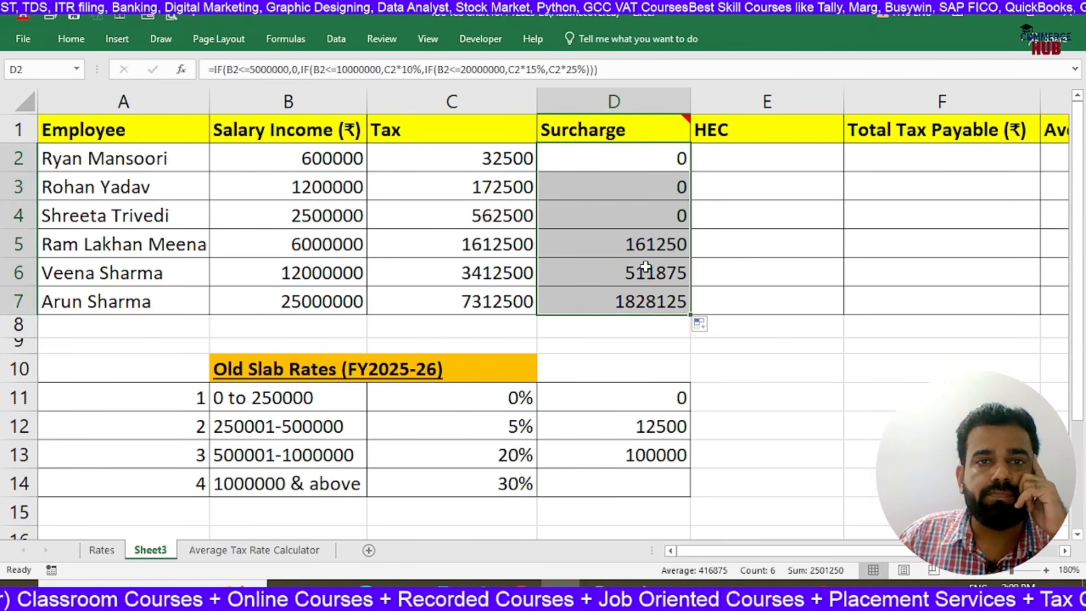
Turn the tax formula in C2 into plain text by putting an apostrophe before its equals sign
left_click(476, 129)
left_click(492, 164)
left_click(623, 162)
left_click(505, 156)
double_click(505, 157)
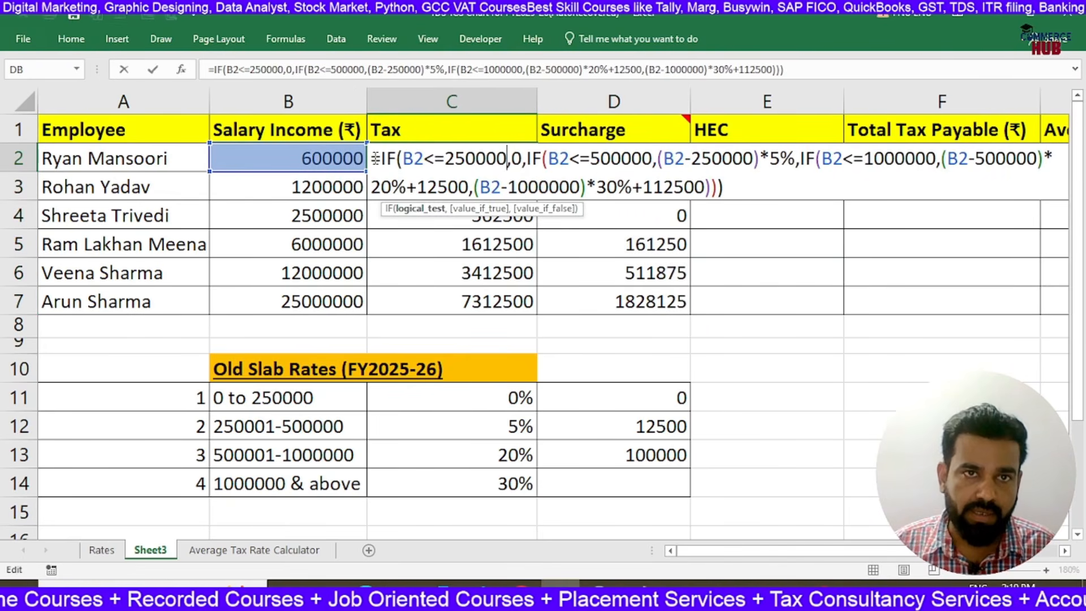
left_click(374, 159)
type("'")
key("ctrl+Return")
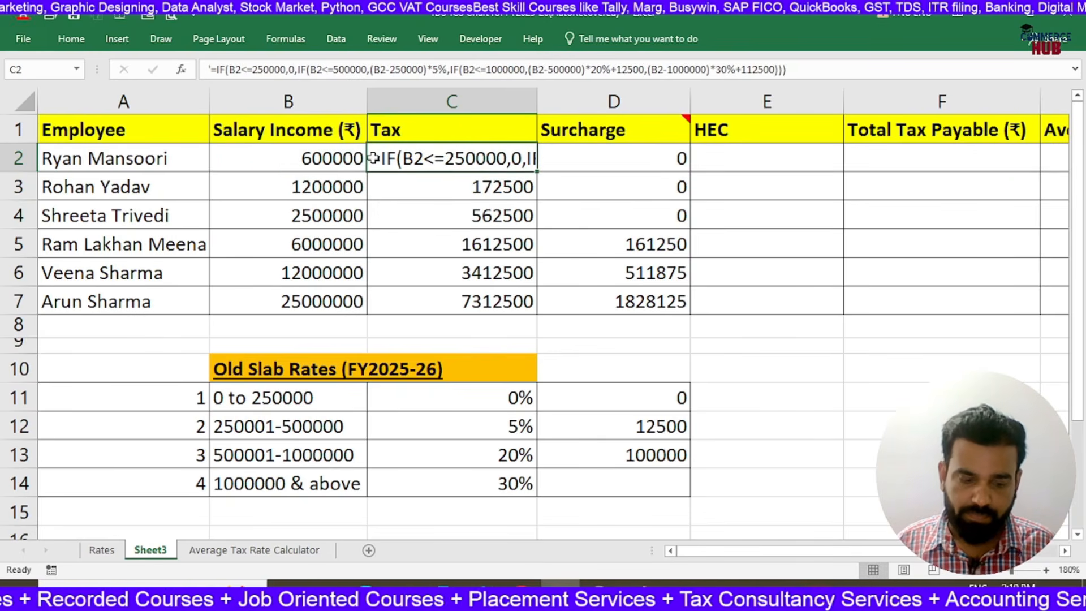
Copy the tax formula text from C2 into B16 below the old slab rates table
key("ctrl+c")
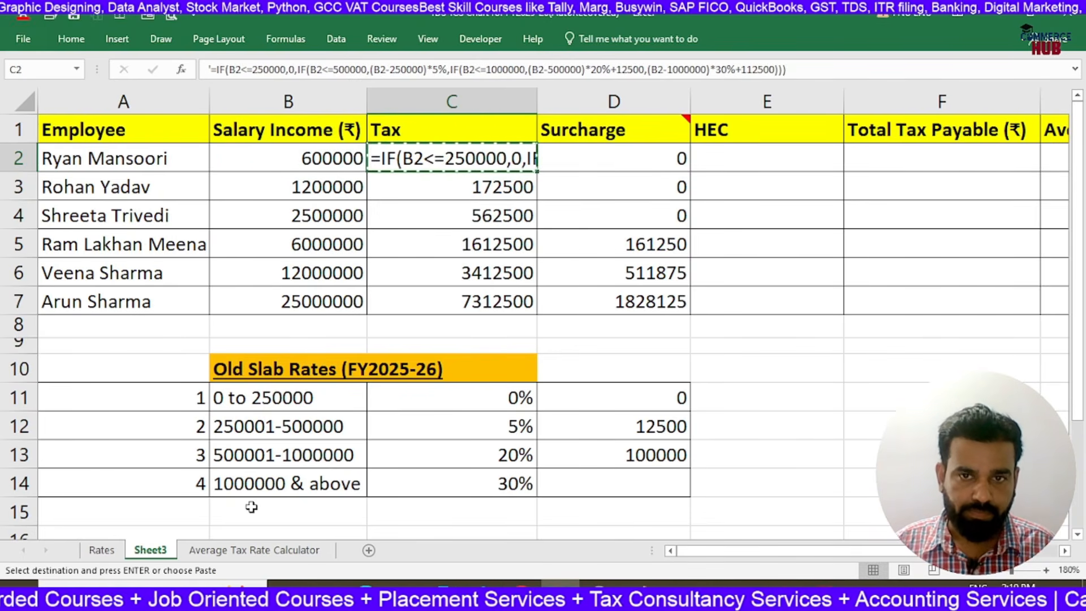
scroll(252, 508, "down", 2)
left_click(240, 364)
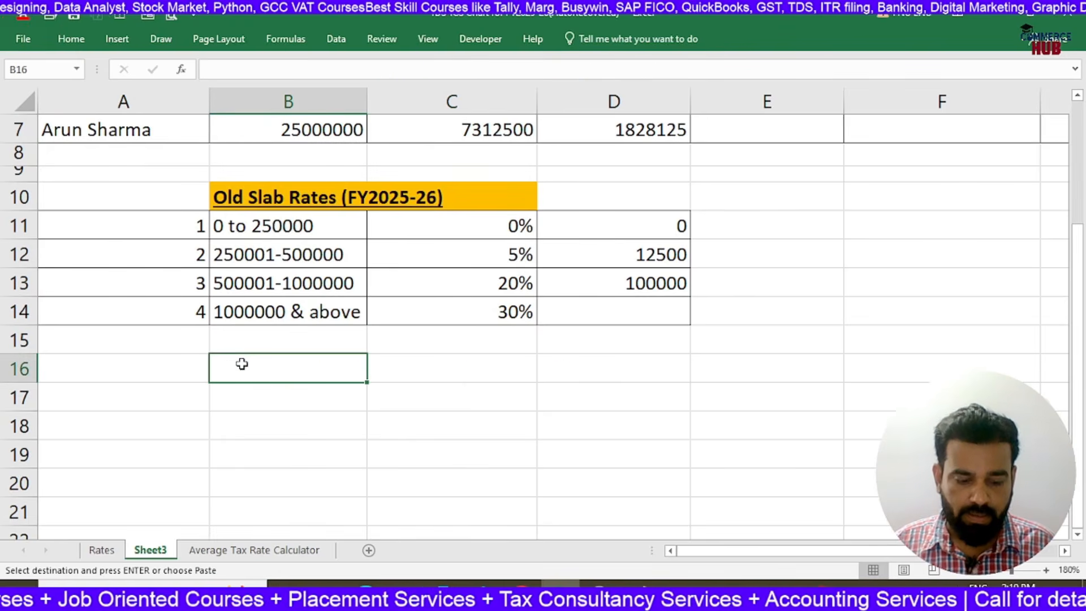
key("ctrl+v")
left_click(443, 457)
scroll(497, 296, "up", 2)
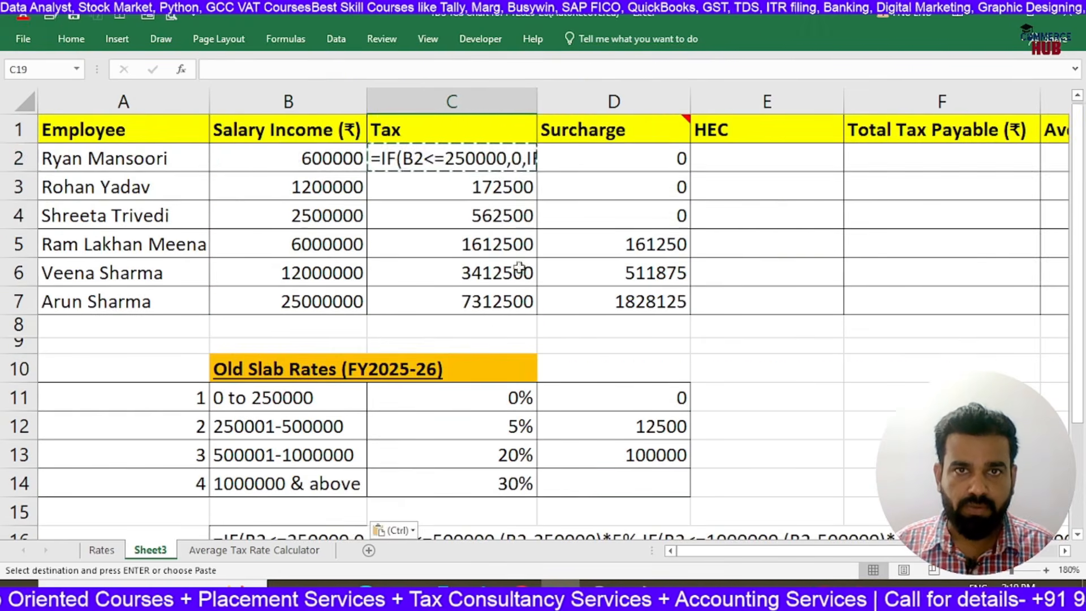
Turn the surcharge formula in D2 into plain text by adding an apostrophe before its equals sign
left_click(602, 152)
double_click(603, 152)
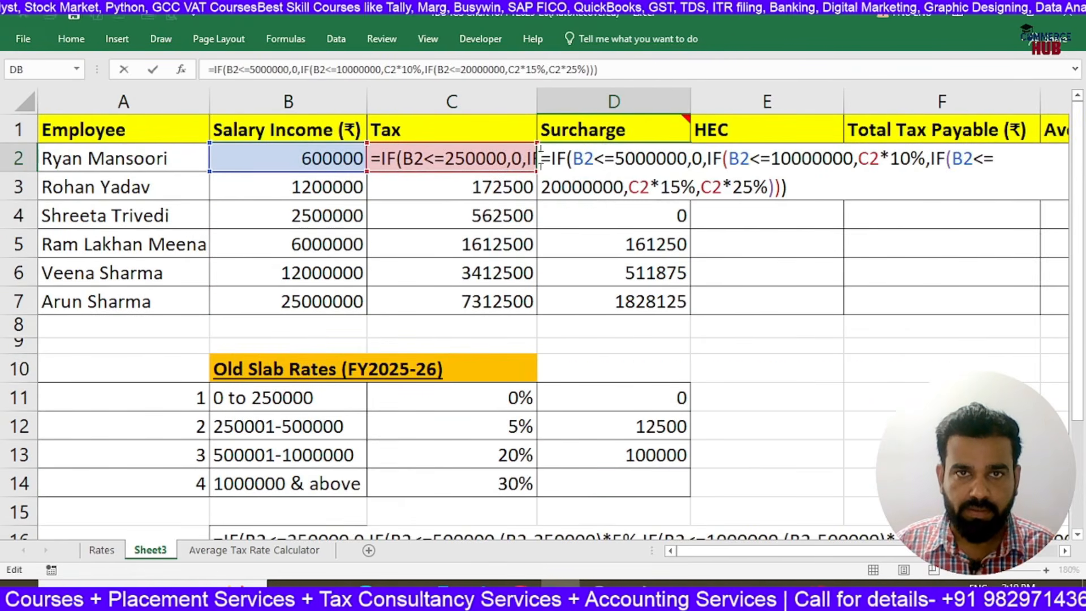
type("'")
key("ctrl+Return")
Copy the surcharge formula text from D2 into B18, below the tax formula text
key("ctrl+c")
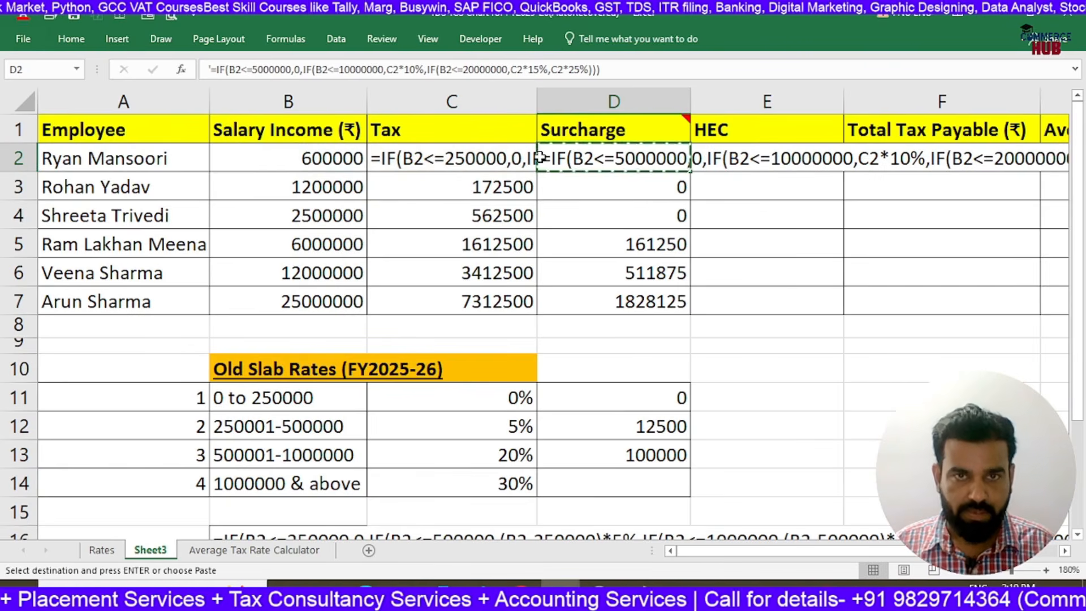
scroll(536, 160, "down", 3)
left_click(261, 346)
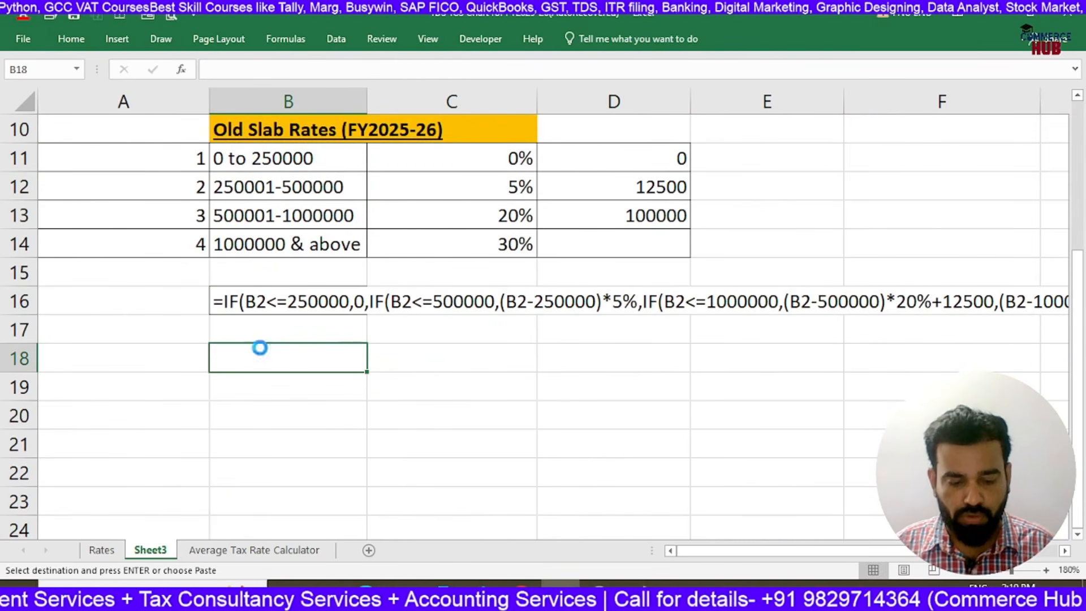
key("ctrl+v")
key("Down")
key("Down")
scroll(452, 311, "up", 3)
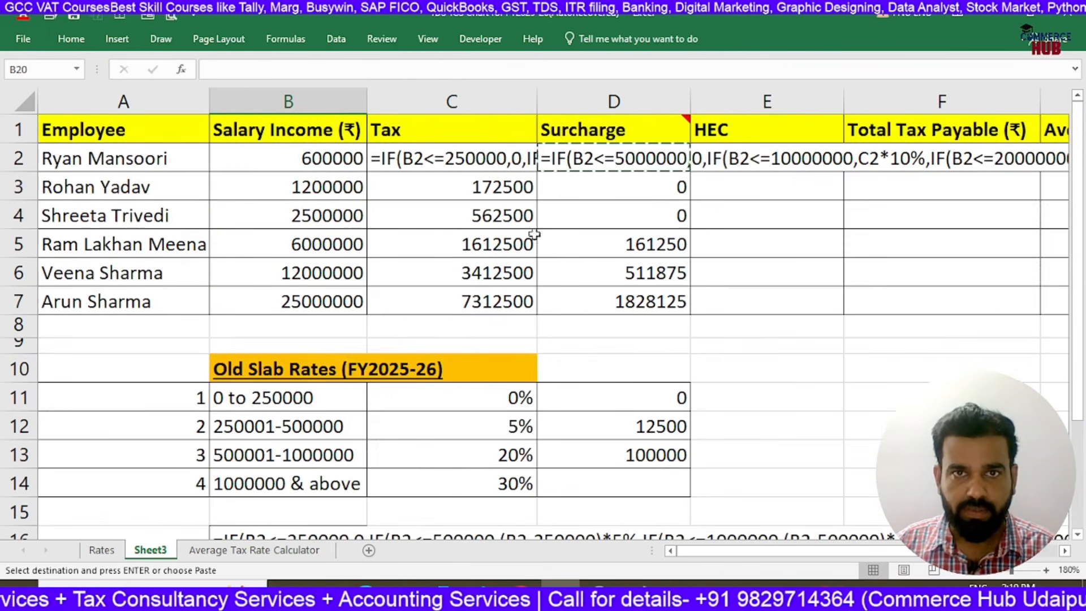
Remove the leading apostrophes from D2 and C2 so the surcharge and tax formulas calculate again
double_click(550, 148)
key("BackSpace")
key("Return")
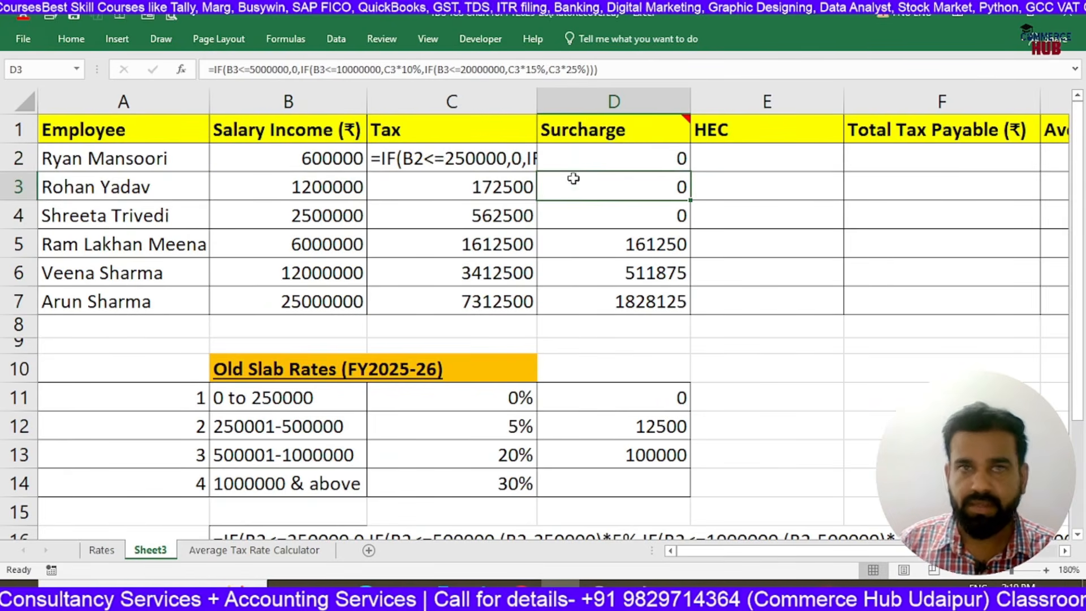
double_click(379, 155)
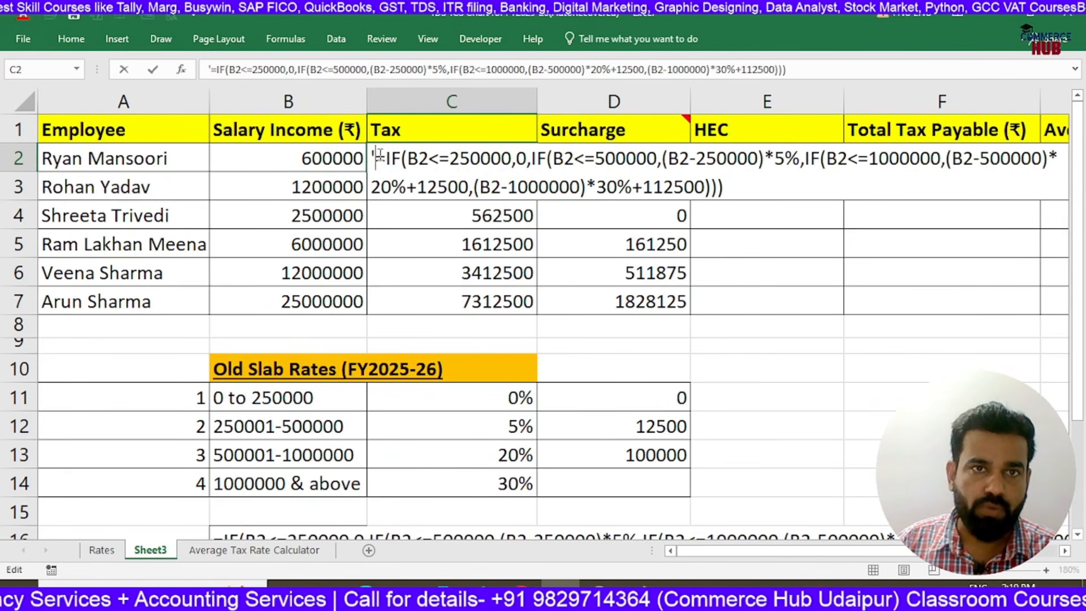
key("BackSpace")
key("ctrl+Return")
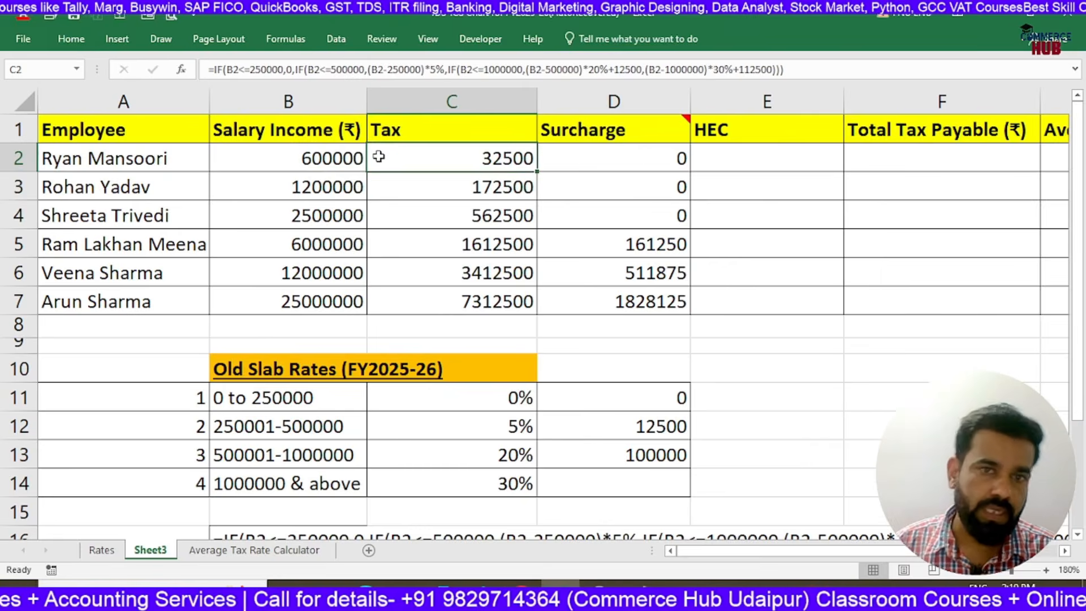
Label the formula texts below the slab table with "Tax (Old Slab)" in A16 and "Surcharge" in A18
scroll(379, 155, "down", 2)
left_click(166, 374)
type("TAx ")
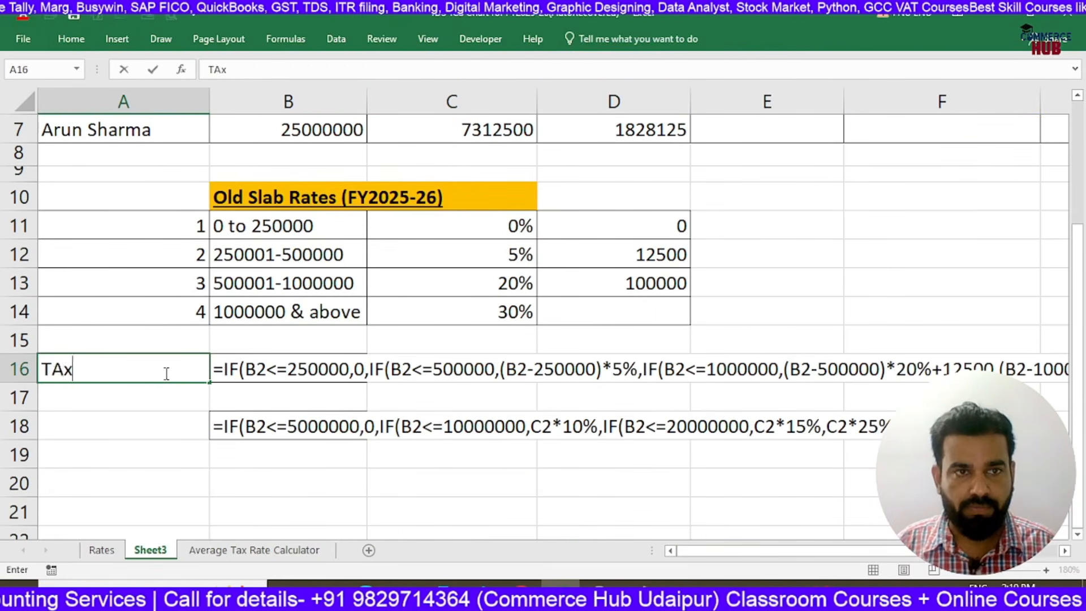
type("(Old ")
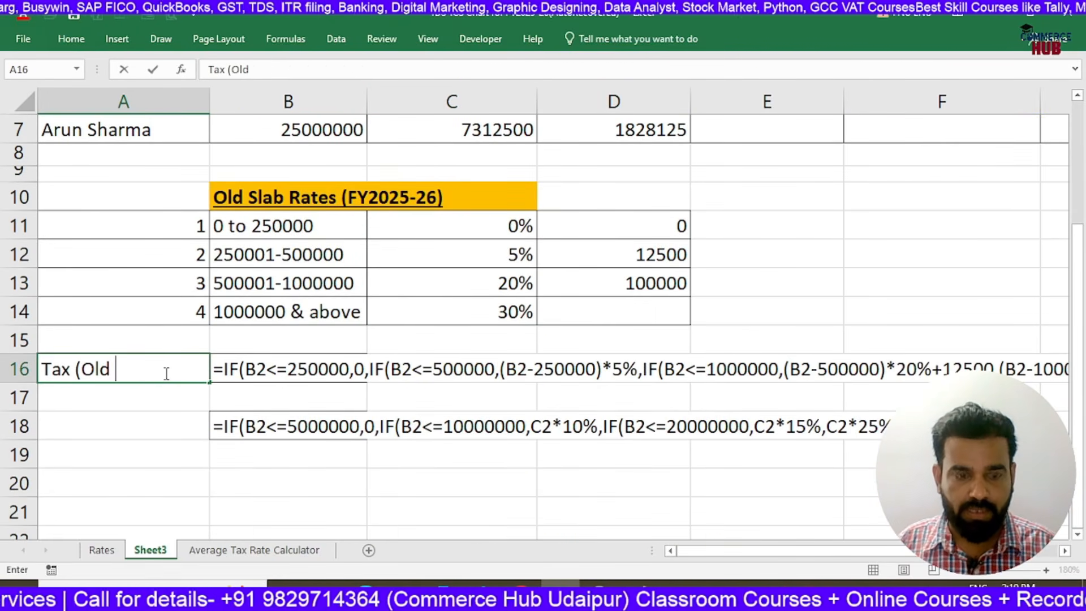
type("Slab")
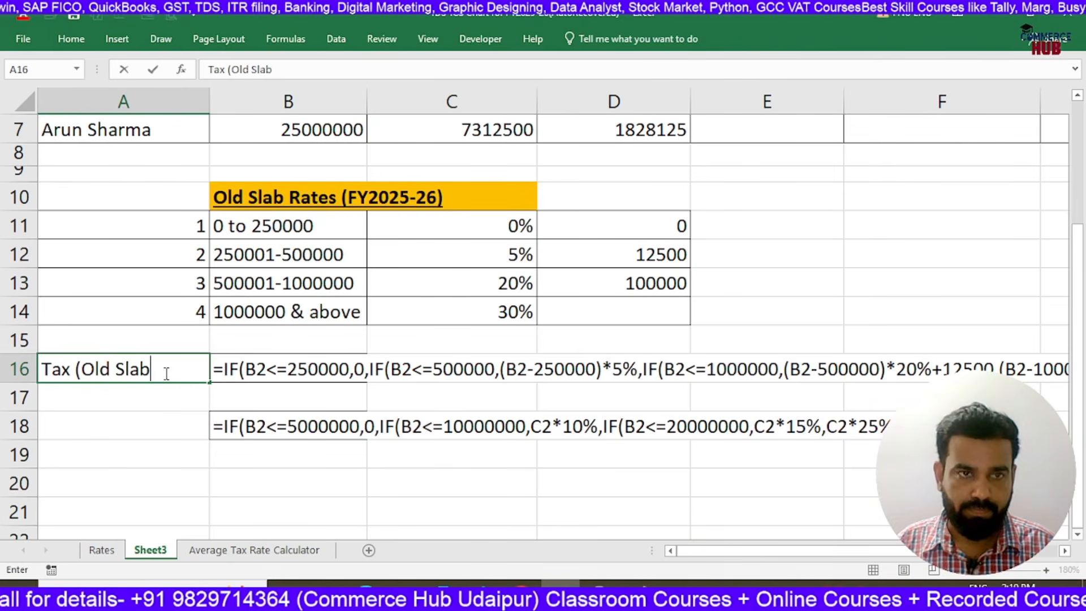
type(")")
key("Return")
key("Return")
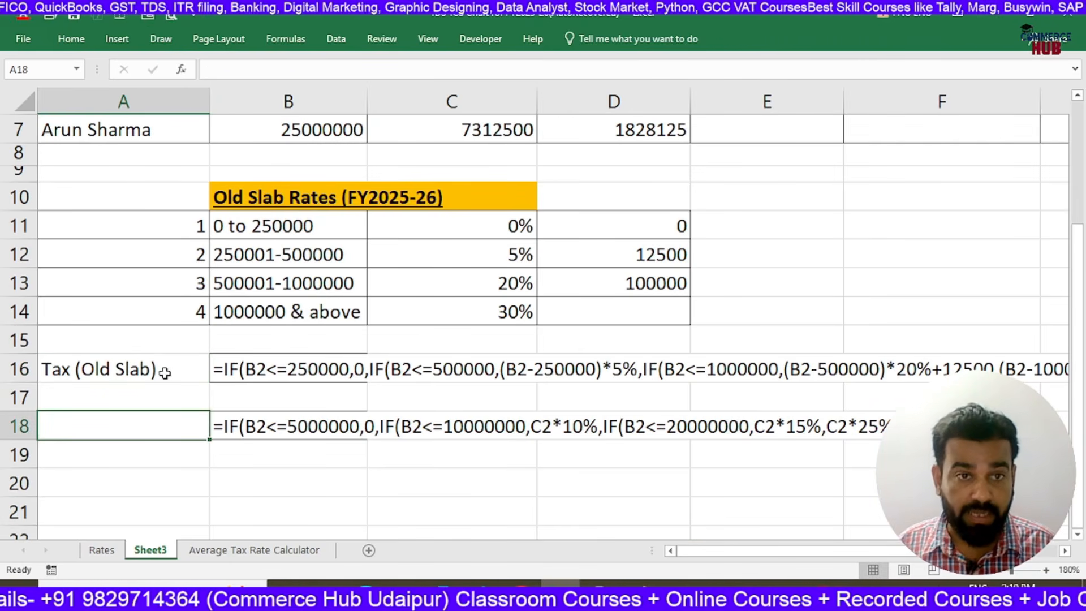
type("Surcharge")
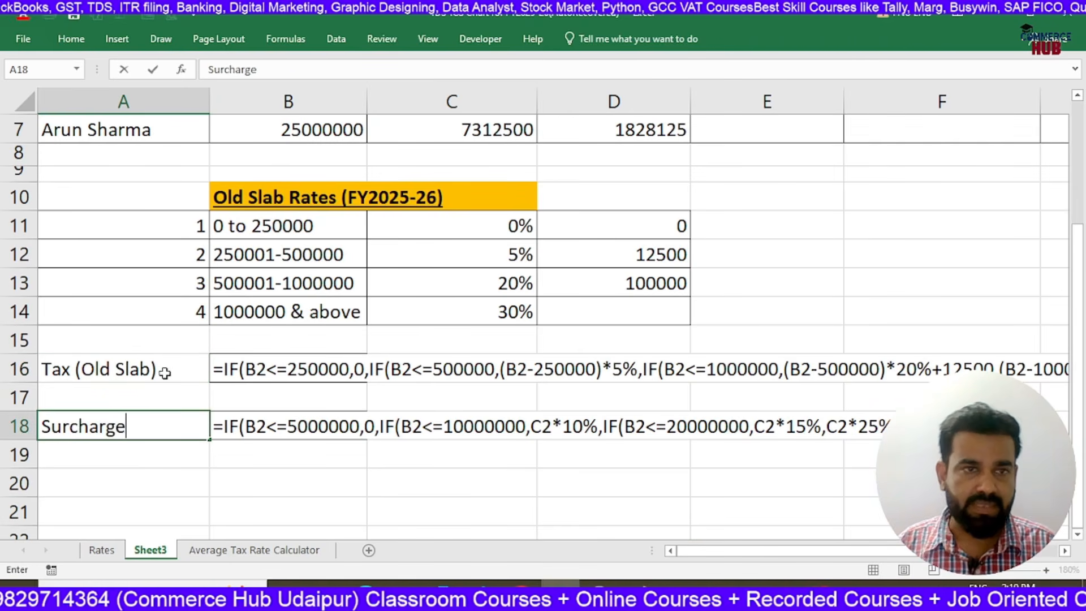
key("Return")
Make the Surcharge label in A18 and the Tax (Old Slab) label in A16 bold and underlined
key("Up")
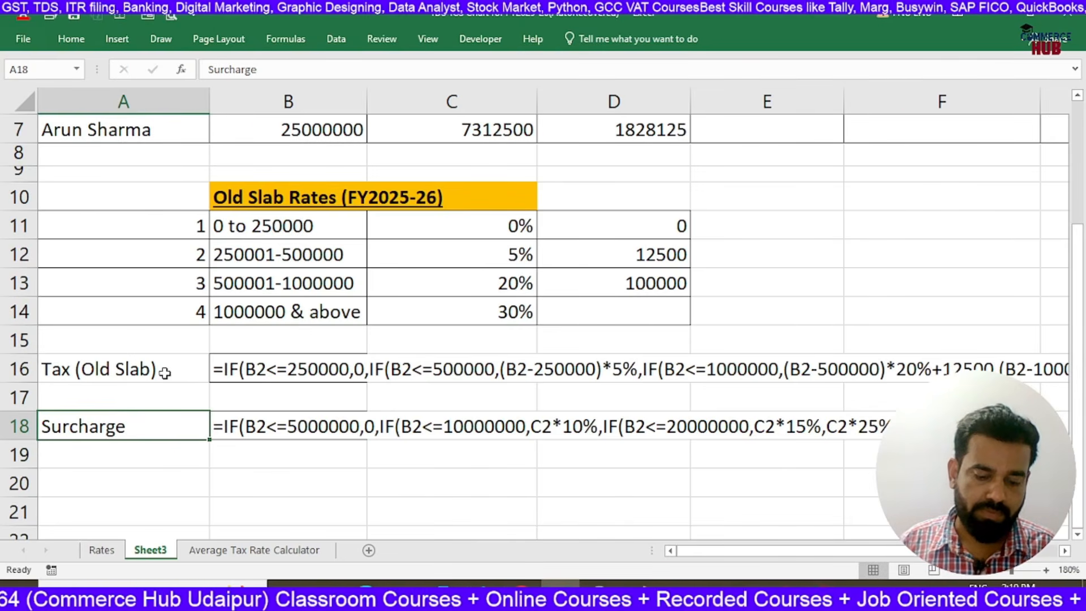
key("ctrl+b")
key("ctrl+u")
key("Up")
key("Up")
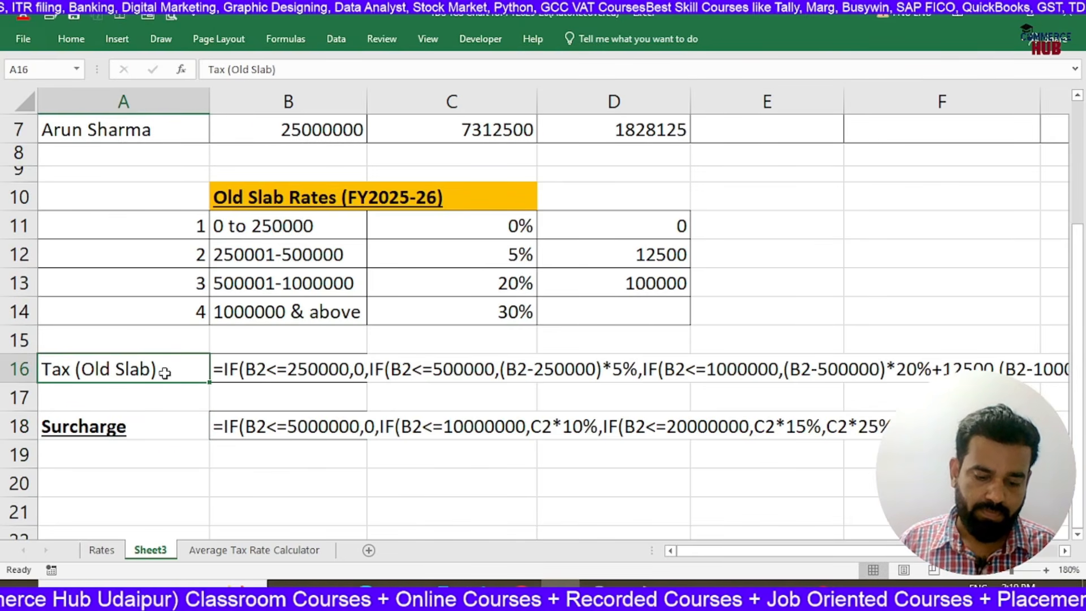
key("ctrl+b")
key("ctrl+u")
key("Down")
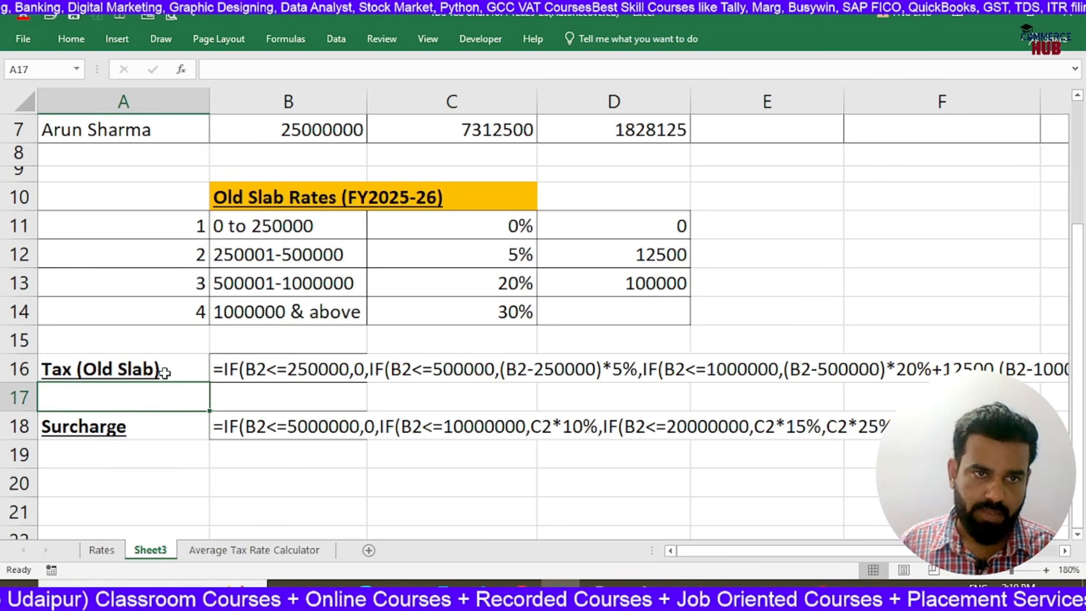
key("Right")
key("Right")
key("Right")
key("Right")
key("Right")
key("Right")
key("Right")
key("Left")
key("Left")
key("Left")
key("Left")
key("Left")
key("Left")
key("Left")
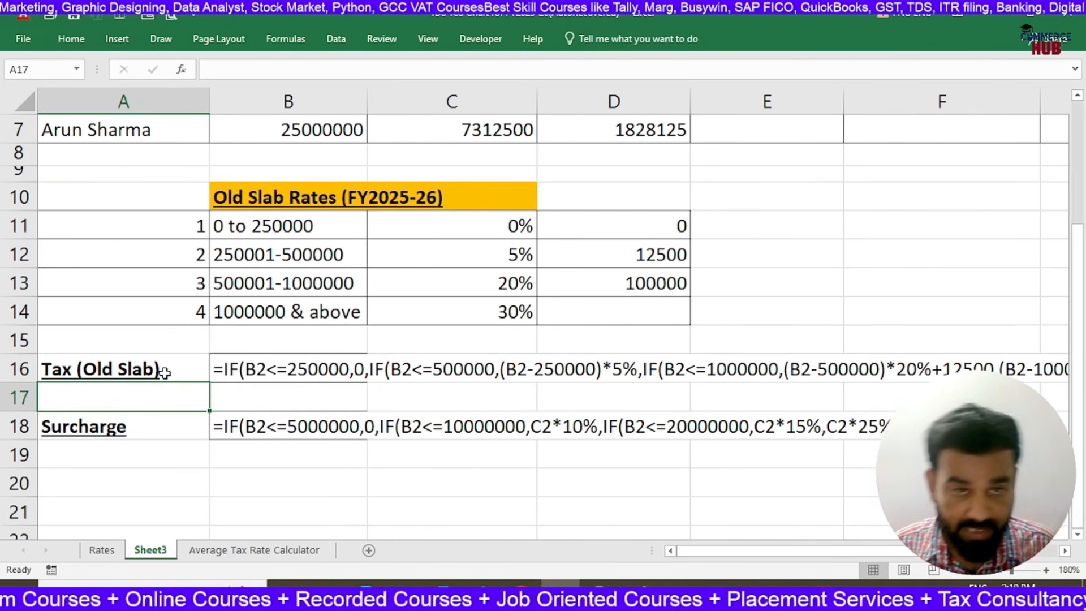
scroll(164, 371, "down", 3)
scroll(165, 372, "up", 1)
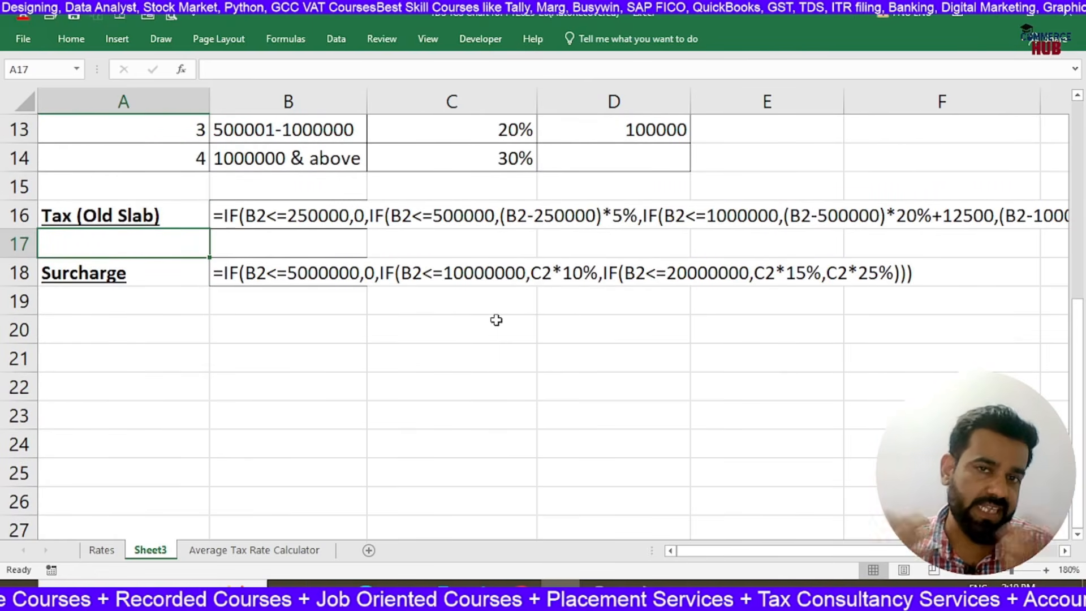
key("Right")
key("Right")
key("Right")
key("Right")
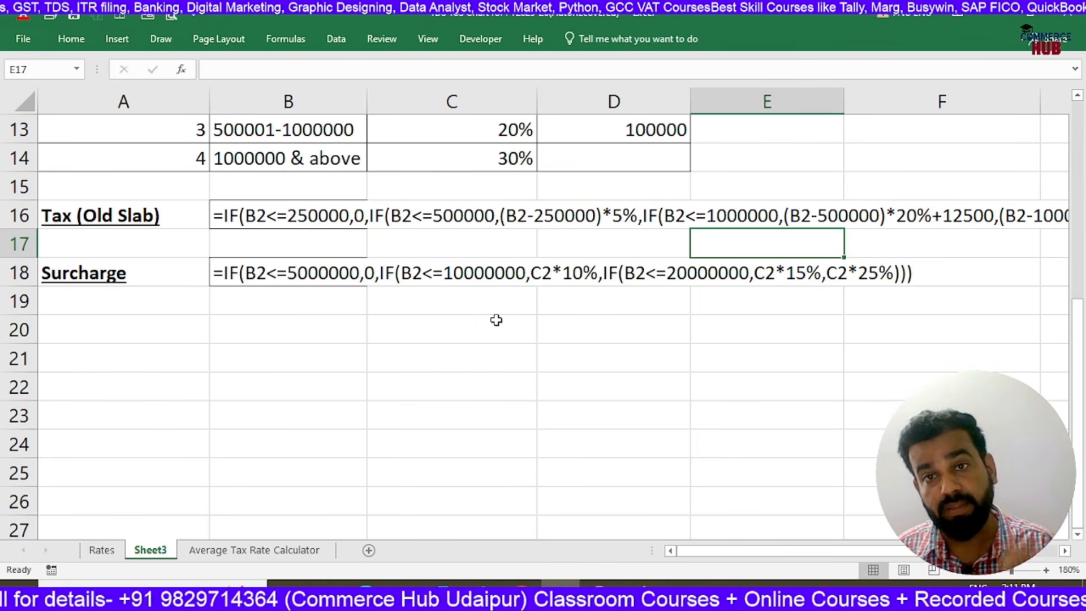
Review the employee table's headers from HEC through Average Tax Rate and back to the Employee column
key("Up")
key("Up")
key("Up")
key("Up")
key("Up")
key("Up")
key("Up")
key("Up")
key("Up")
key("Up")
key("Up")
key("Up")
key("Up")
key("Up")
key("Up")
key("Up")
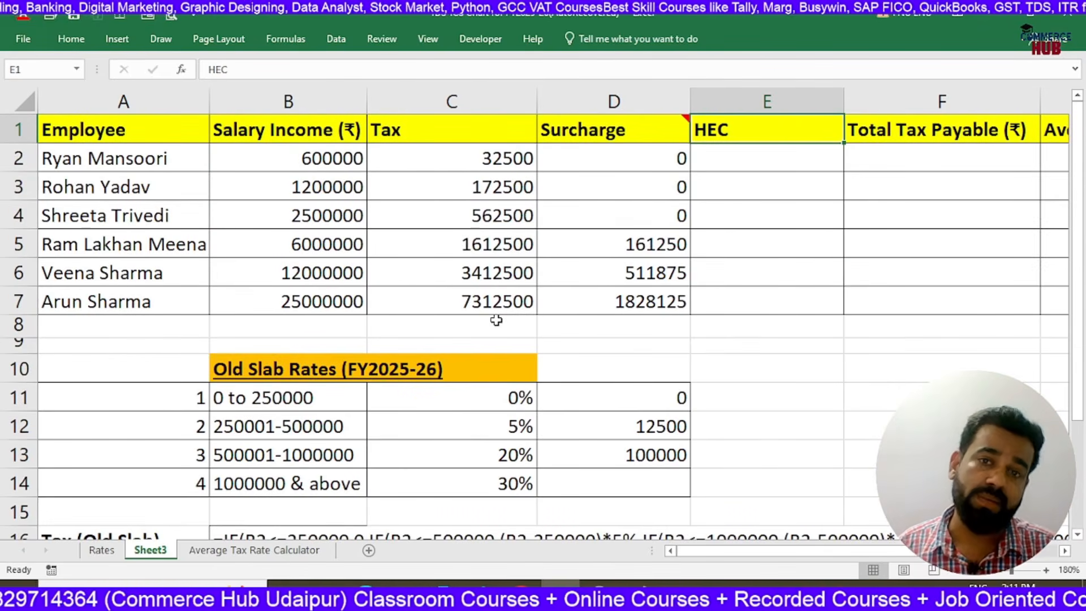
key("Right")
key("Right")
key("Right")
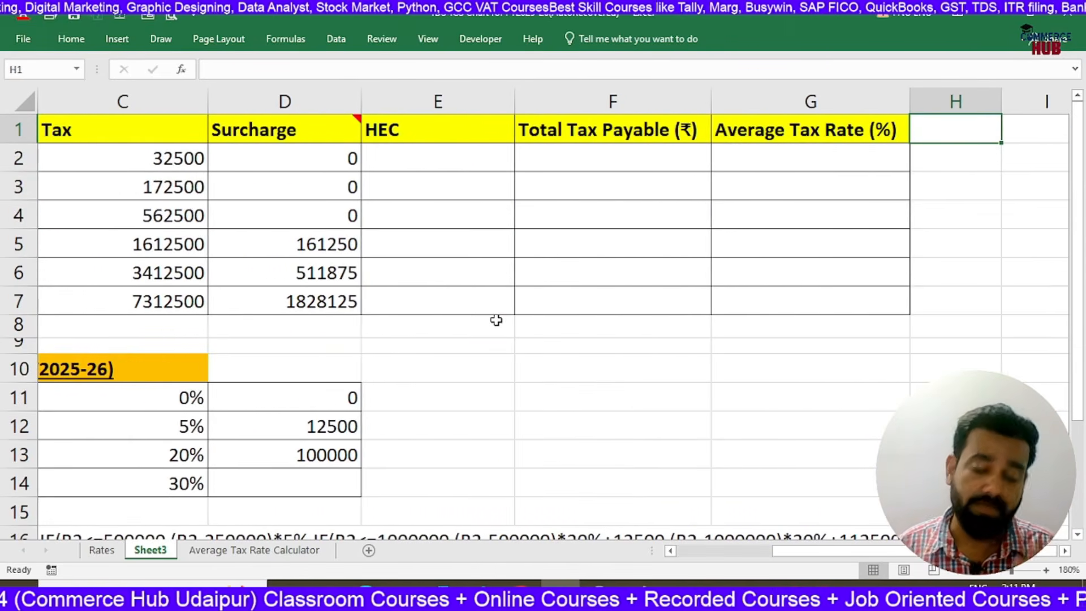
key("Left")
key("Left")
key("Left")
key("Left")
key("Left")
key("Left")
key("Left")
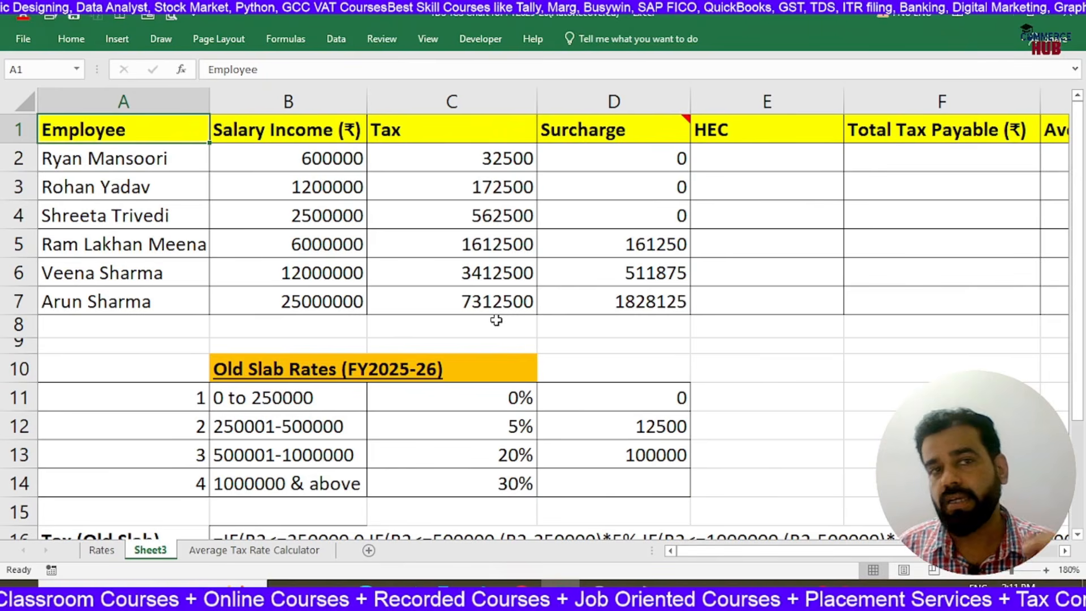
Narrow the Surcharge, Tax and HEC columns so more of the employee table fits in view
left_click_drag(690, 101, 660, 102)
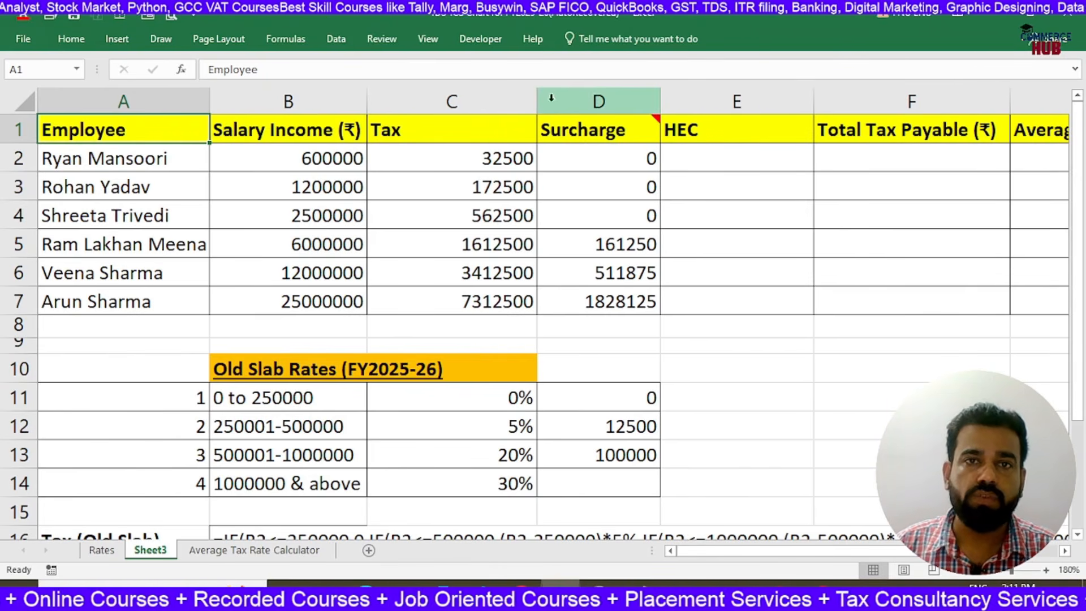
left_click_drag(537, 102, 492, 133)
left_click(697, 134)
left_click_drag(770, 106, 744, 131)
Change the HEC column header in E1 to "HEC @4%"
left_click(671, 159)
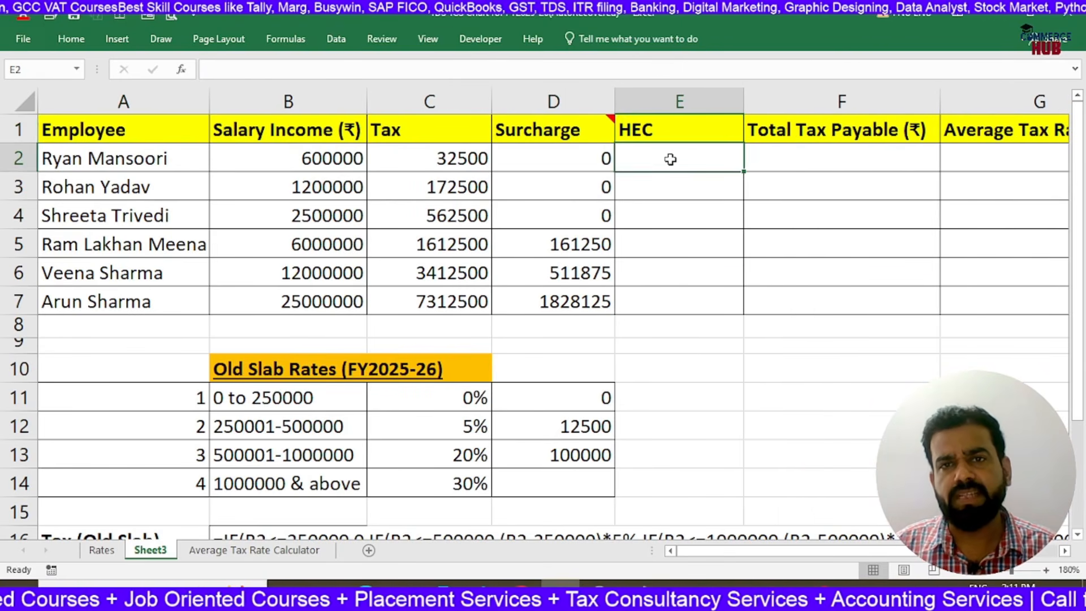
left_click(714, 131)
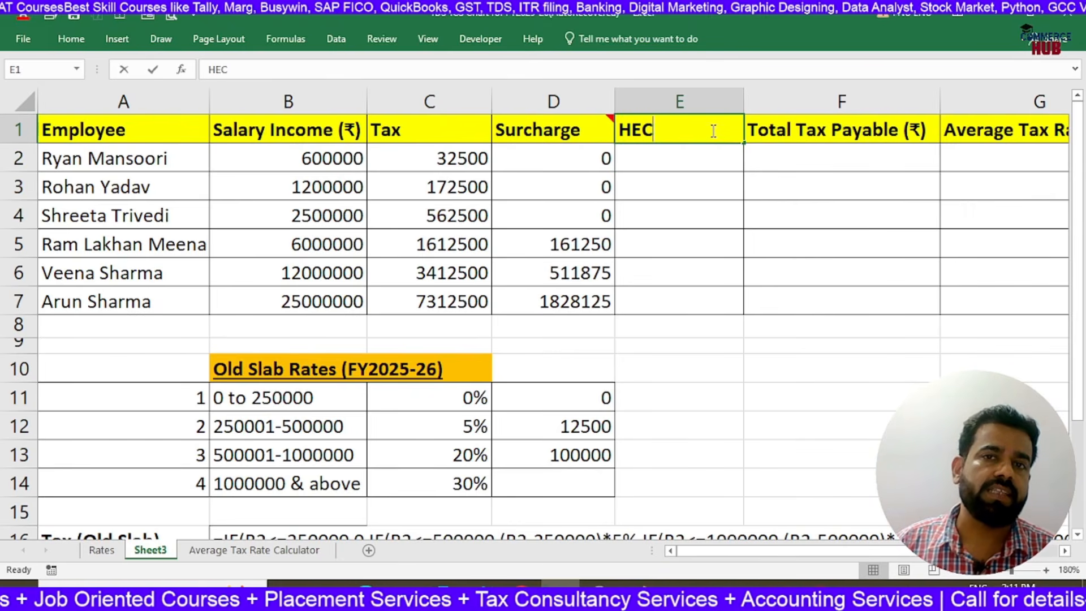
type("@4%")
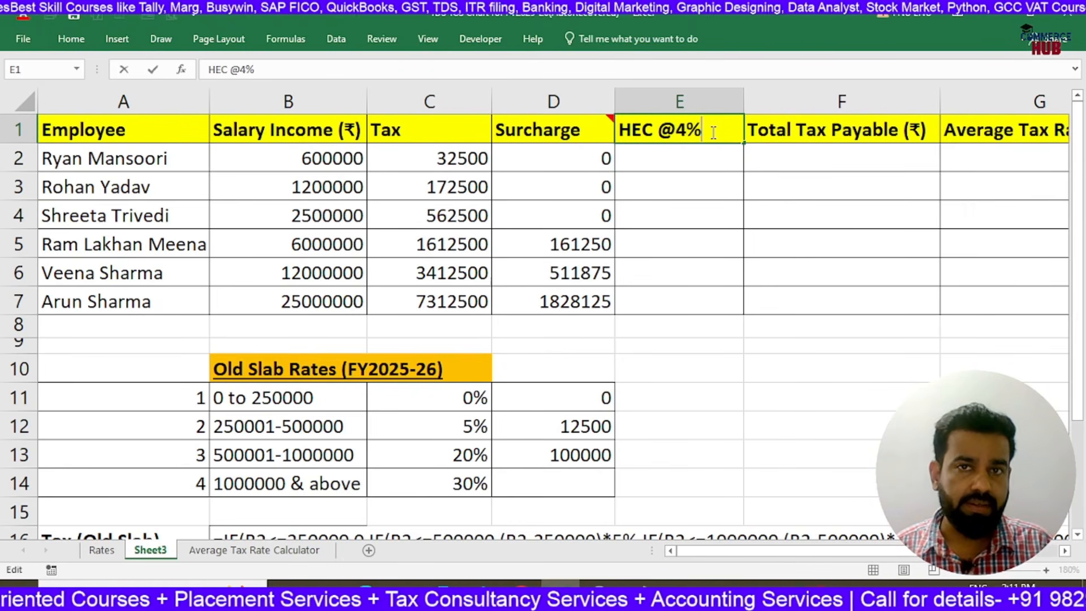
key("Return")
Calculate HEC in E2 with =(C2+D2)*4% and fill the formula down through E7 for all employees
left_click_drag(430, 130, 543, 124)
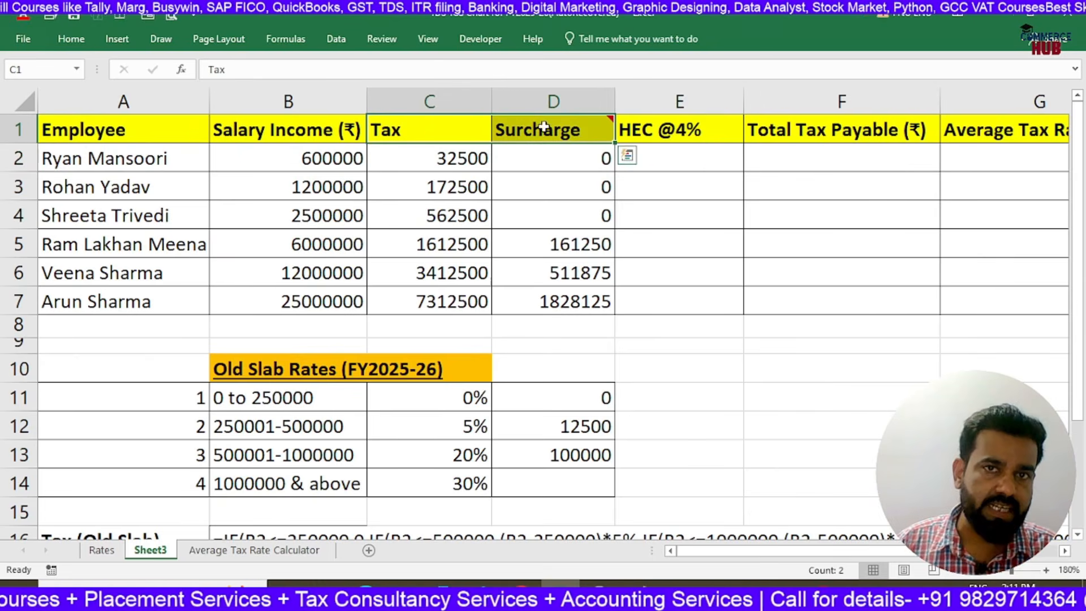
left_click(656, 157)
type("=(")
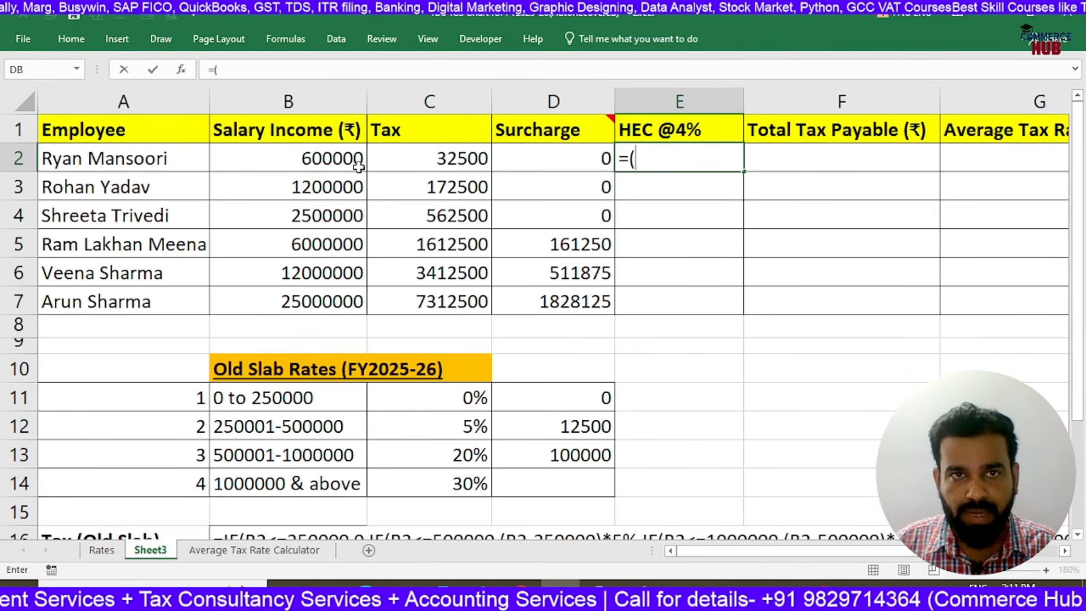
left_click(420, 161)
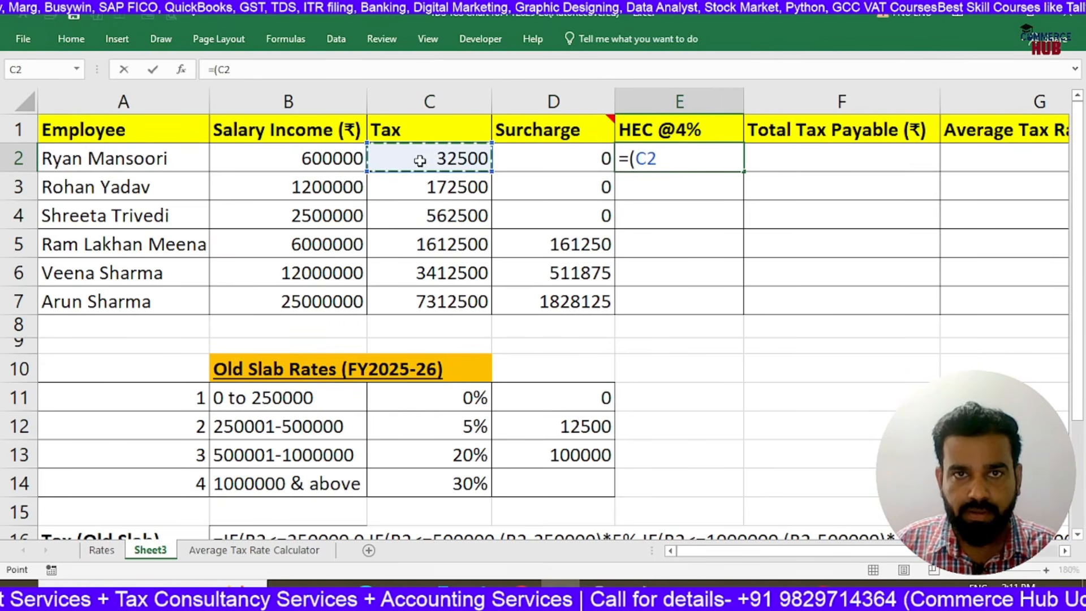
type("+")
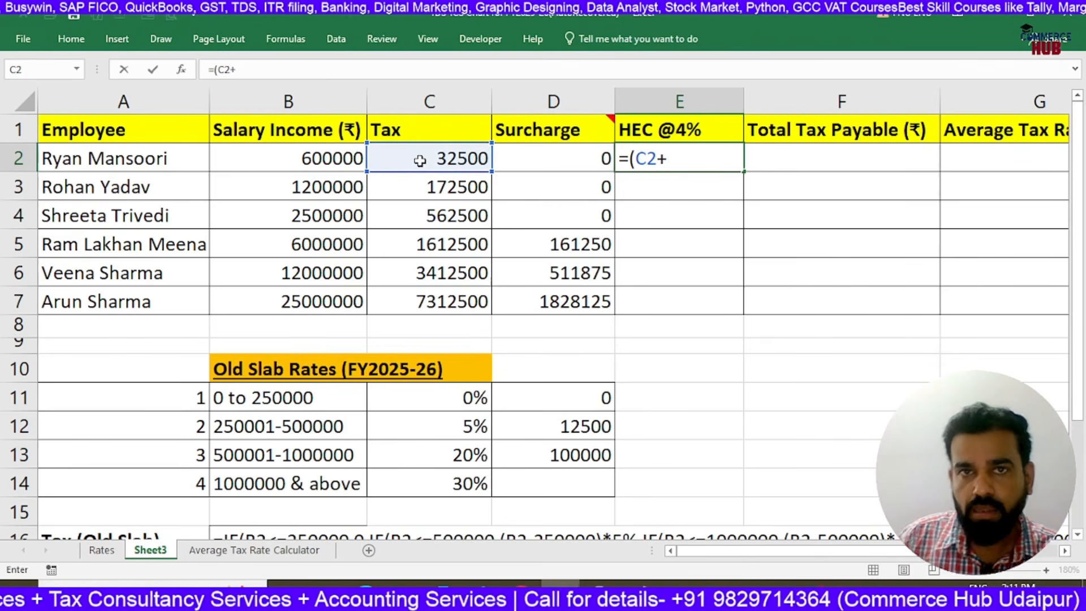
left_click(558, 158)
type(")*4%")
key("ctrl+Return")
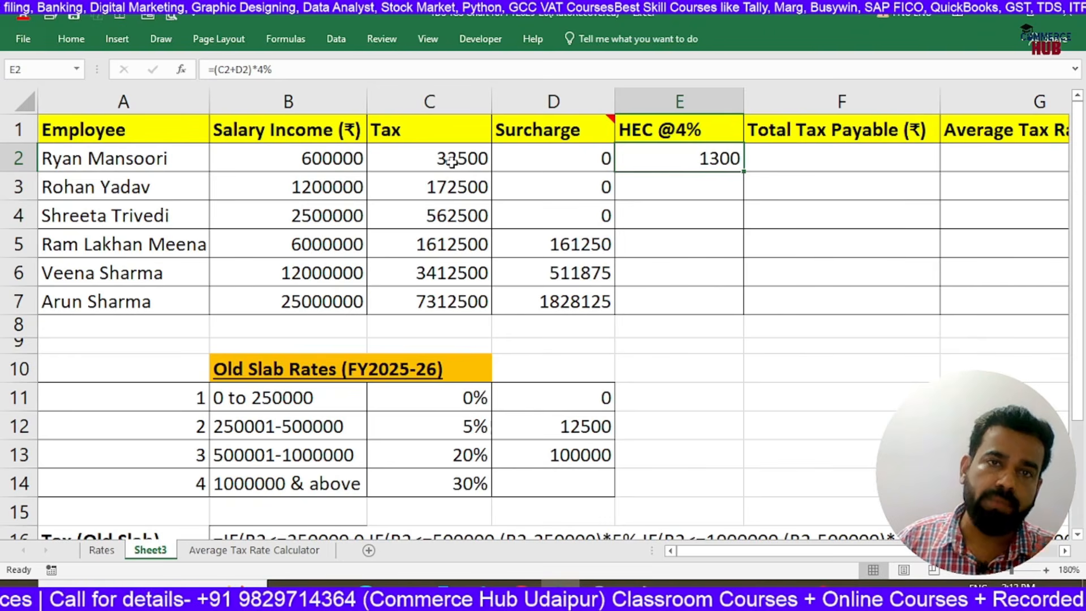
left_click_drag(743, 171, 737, 316)
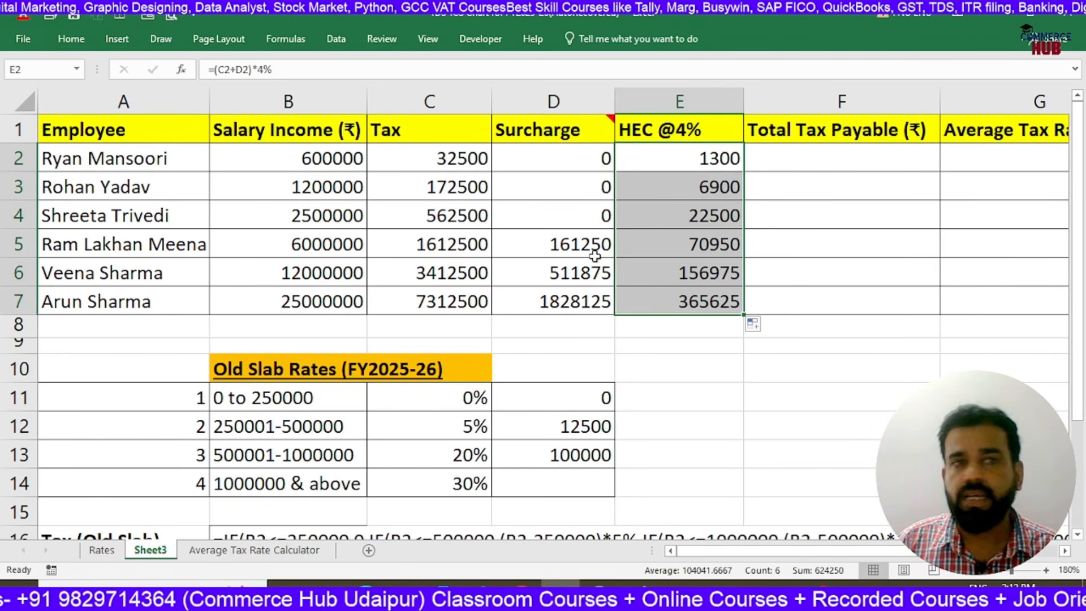
Check the first employee's tax, surcharge and HEC cells in row 2, including the HEC formula in E2
left_click_drag(116, 159, 115, 299)
left_click(116, 159)
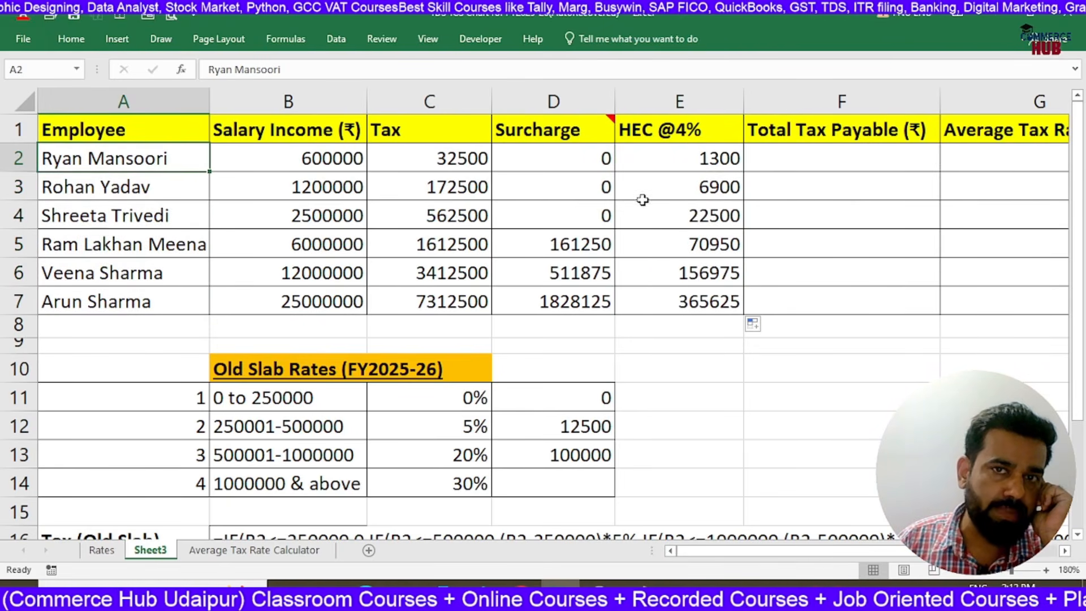
left_click(802, 163)
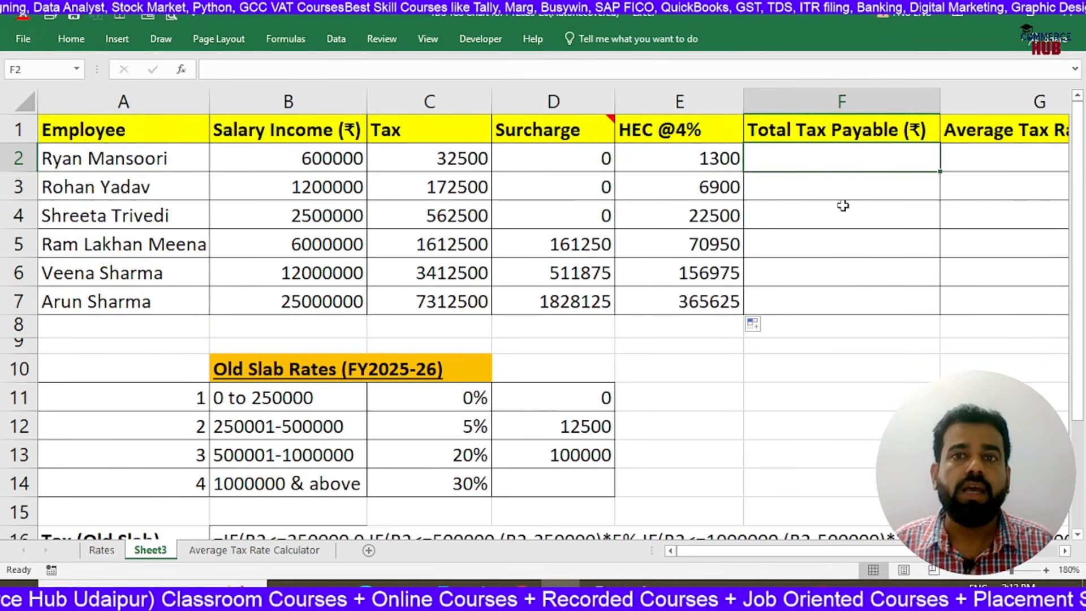
left_click_drag(463, 155, 753, 159)
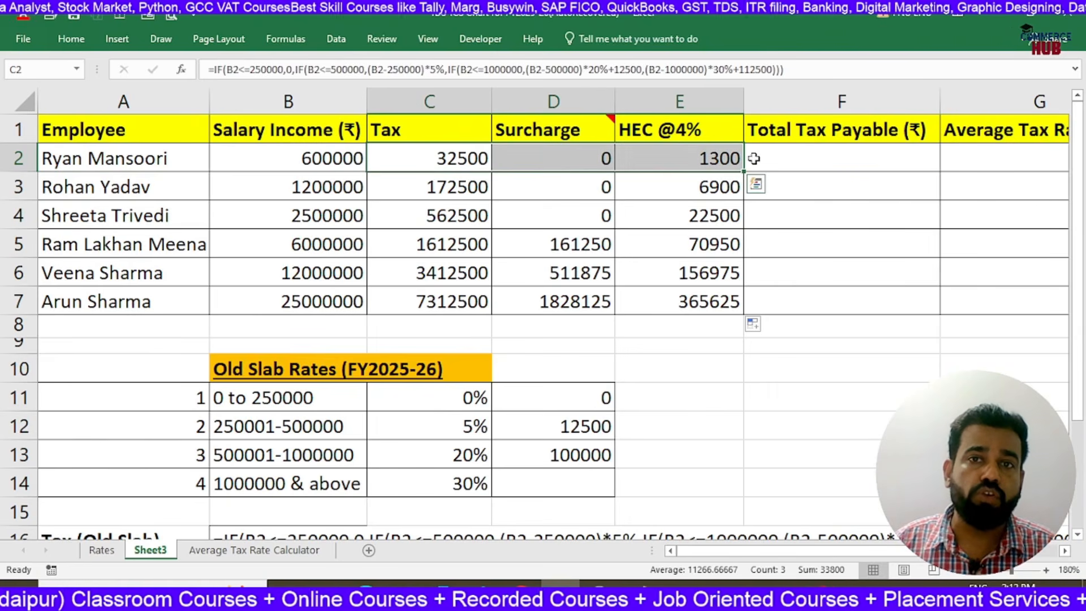
double_click(683, 159)
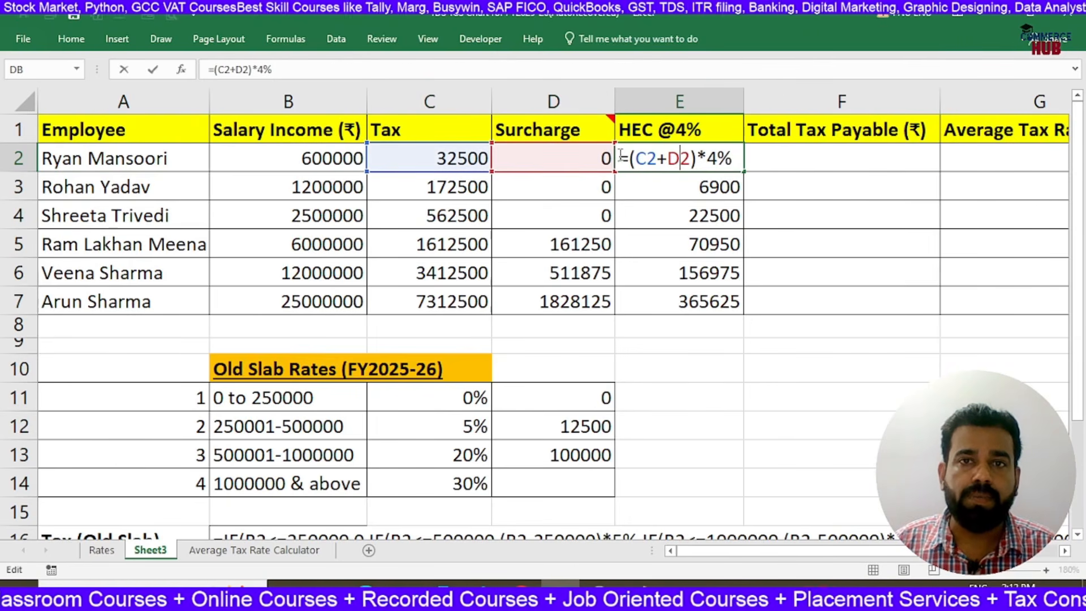
key("Return")
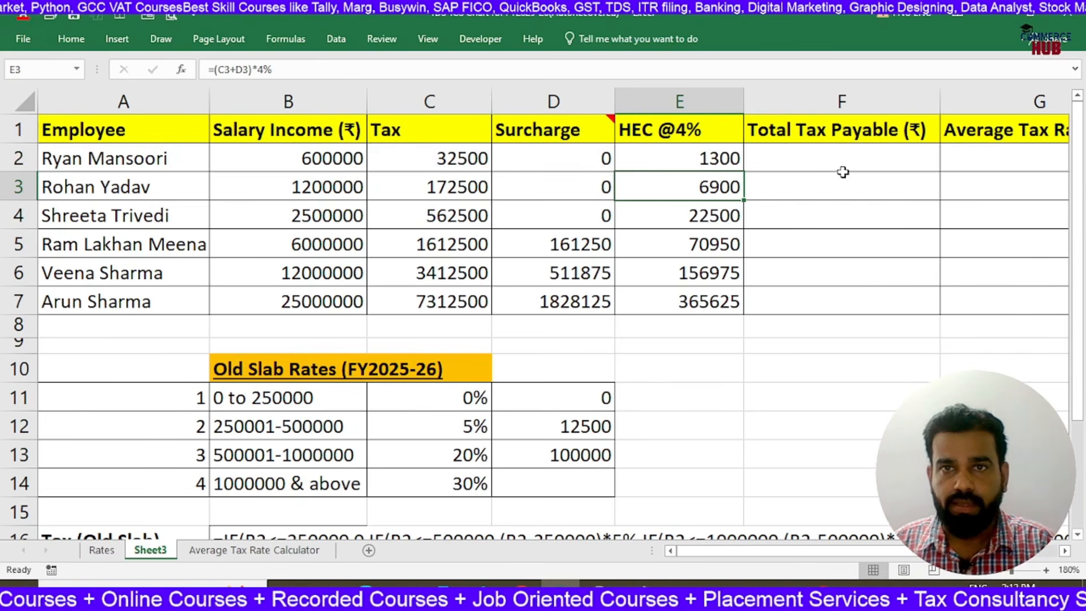
Total the first employee's tax, surcharge and HEC from C2:E2 into Total Tax Payable cell F2 using AutoSum
left_click(843, 164)
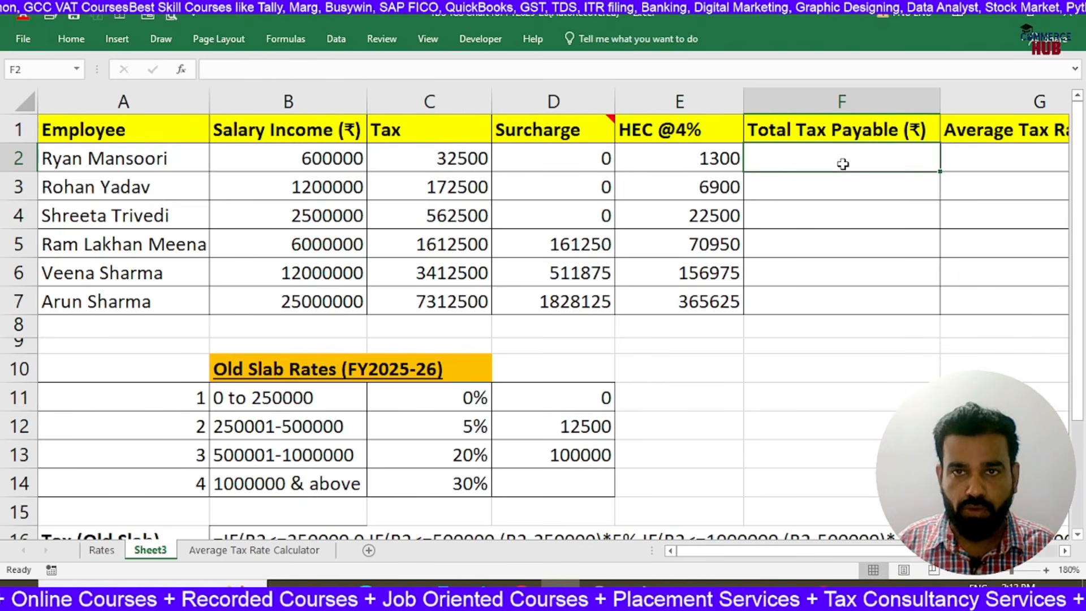
left_click_drag(460, 158, 809, 160)
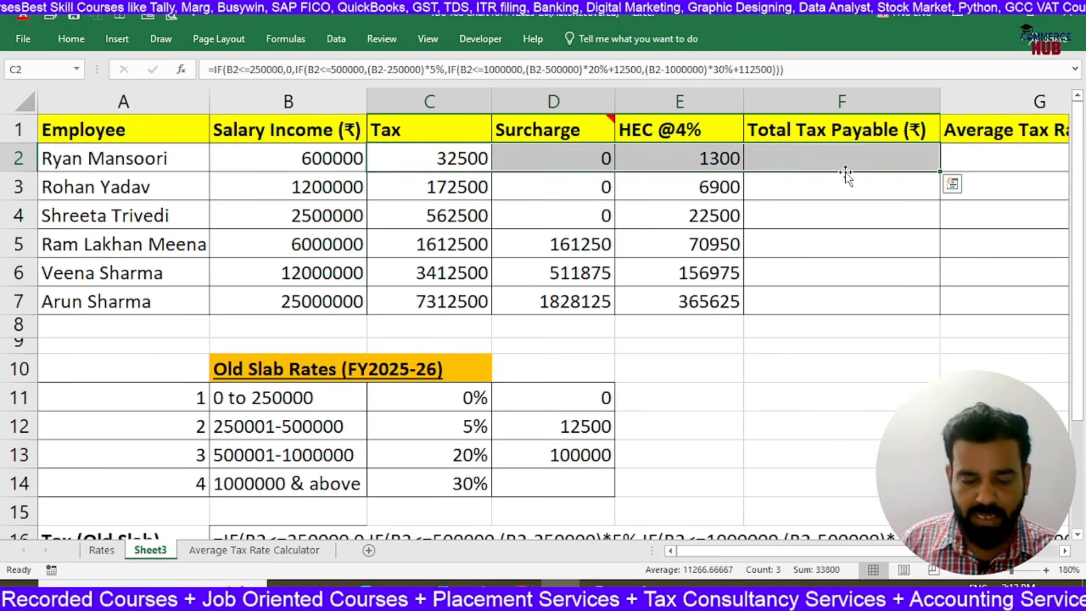
key("alt+equal")
key("Return")
key("Up")
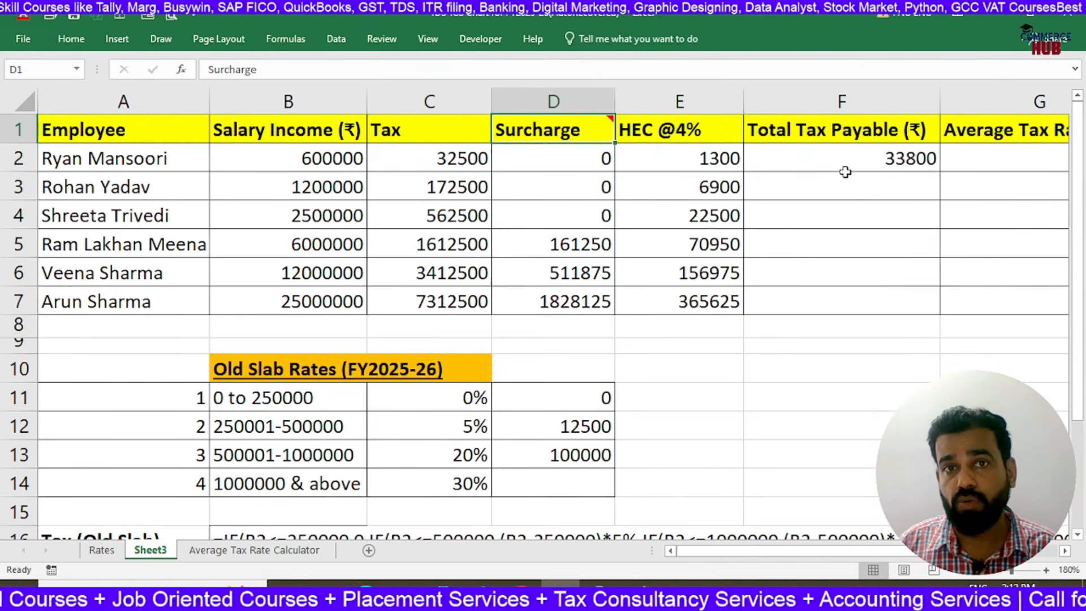
Fill the Total Tax Payable formula from F2 down through F7 for the remaining employees
left_click(898, 171)
left_click_drag(943, 173, 941, 310)
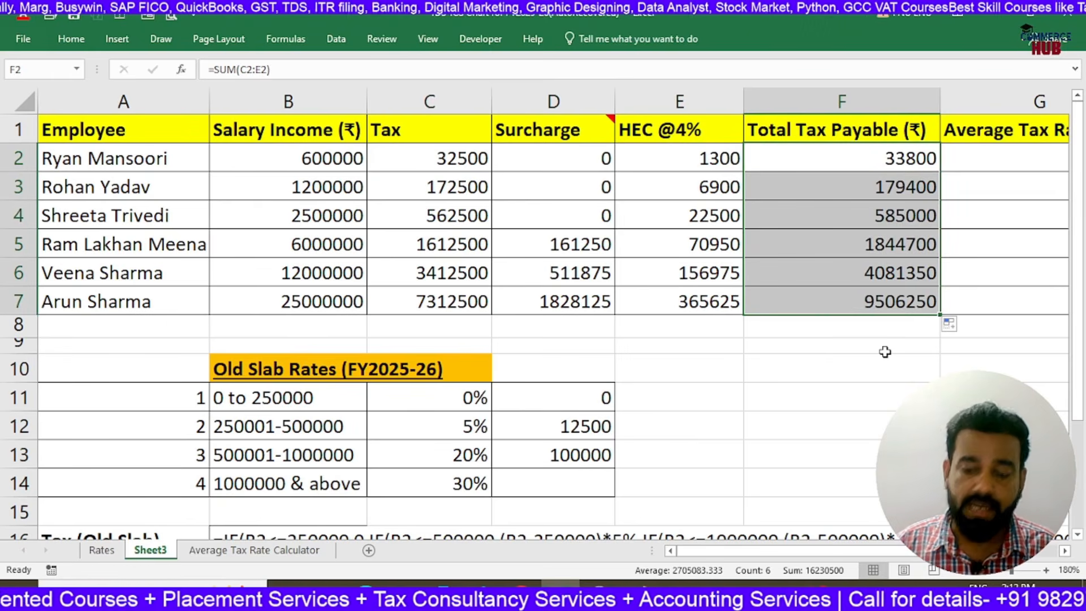
key("Right")
key("Right")
key("Right")
key("Right")
key("Right")
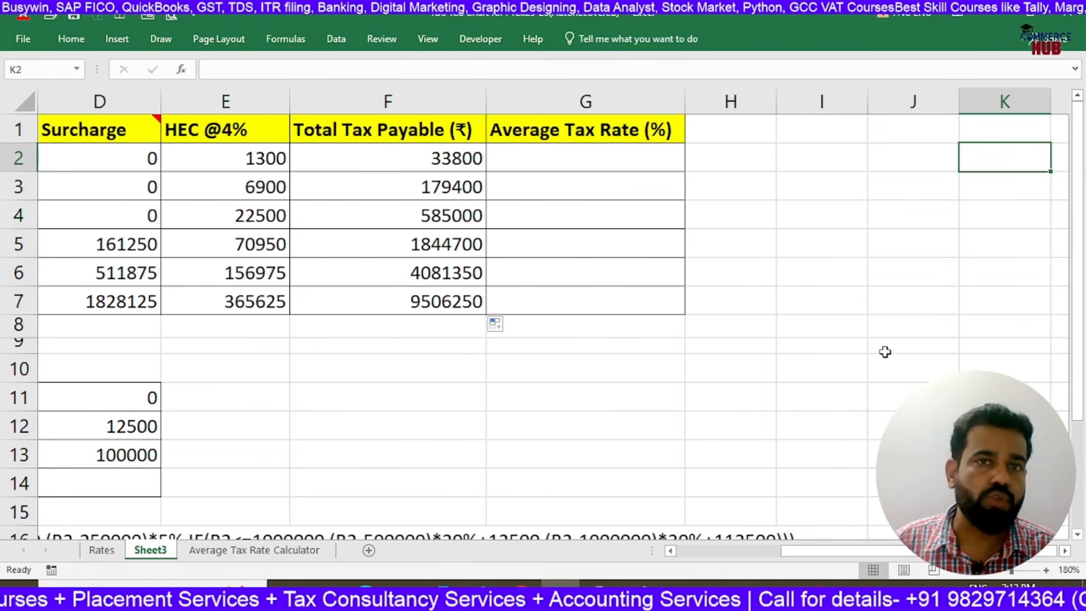
Review the first employee's Salary Income and Total Tax Payable in row 2 as the basis for the average tax rate
left_click(586, 158)
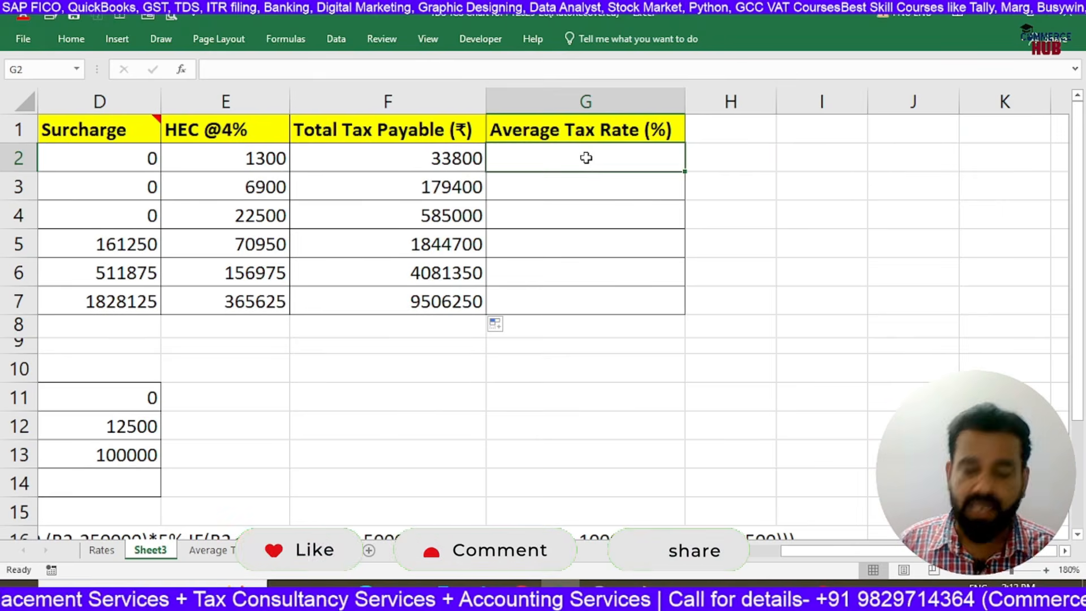
key("Left")
key("Left")
key("Left")
key("Left")
key("Left")
key("Left")
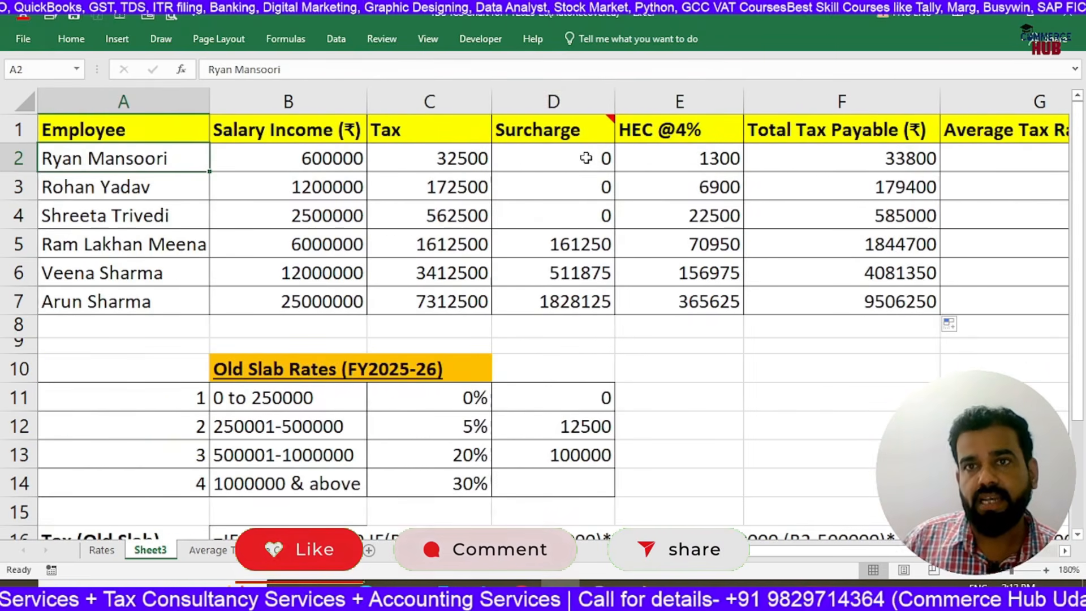
left_click(836, 160)
left_click(281, 160)
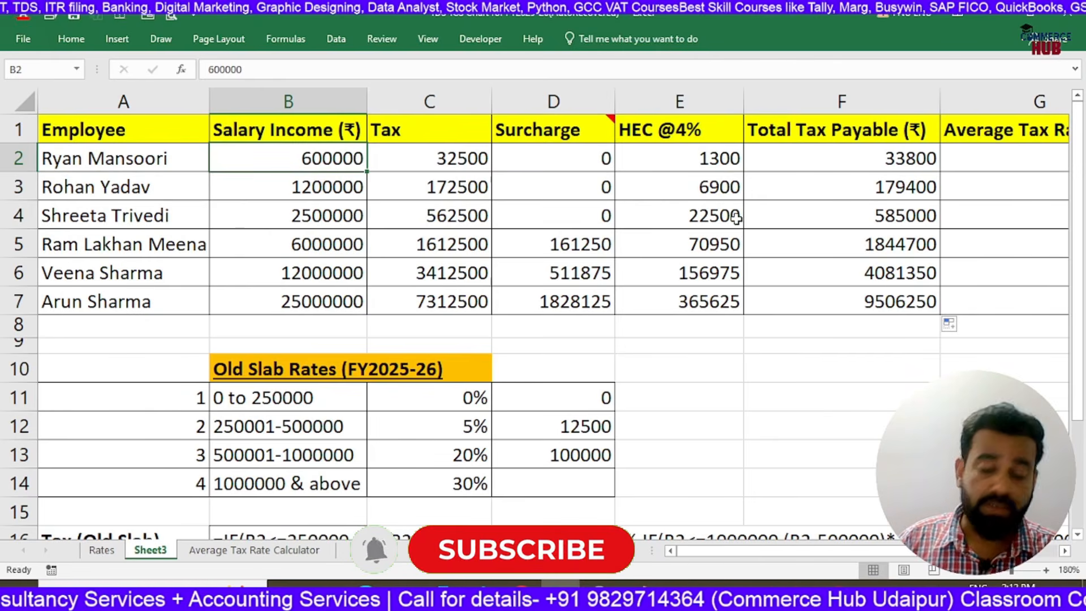
key("Right")
key("Right")
key("Right")
key("Right")
key("Right")
key("Right")
key("Left")
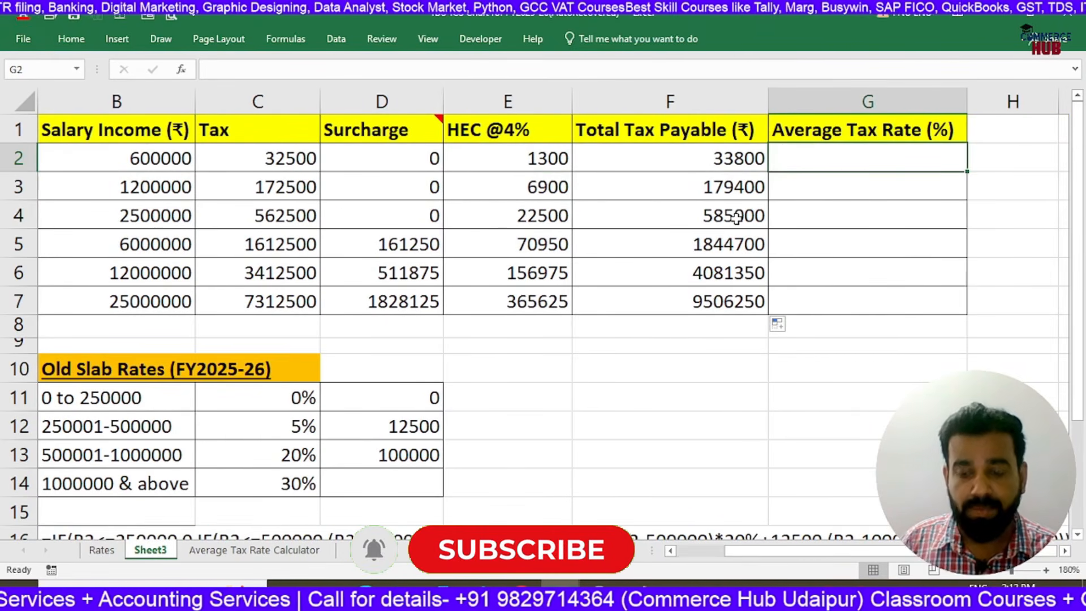
Calculate the Average Tax Rate in G2 with =F2/B2*100 and fill the formula down through G7
type("=")
left_click(656, 160)
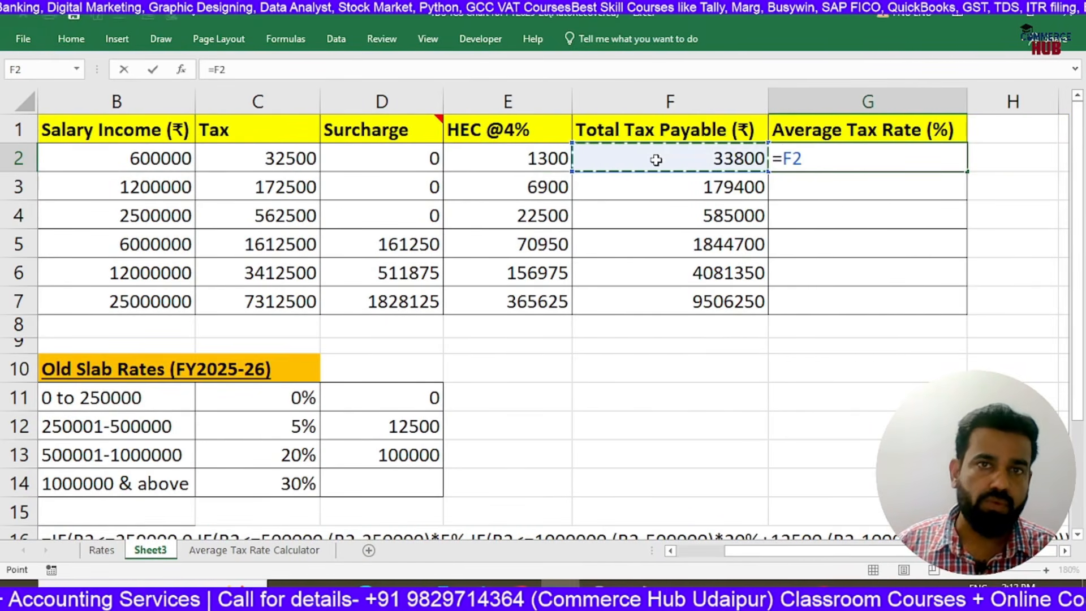
type("/")
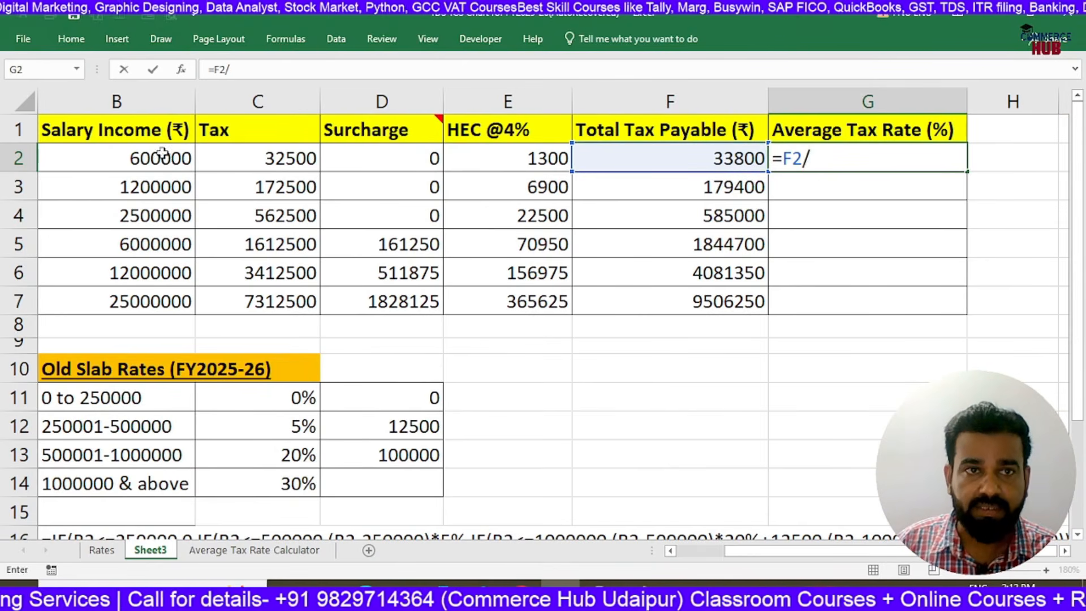
left_click(125, 158)
type("*100")
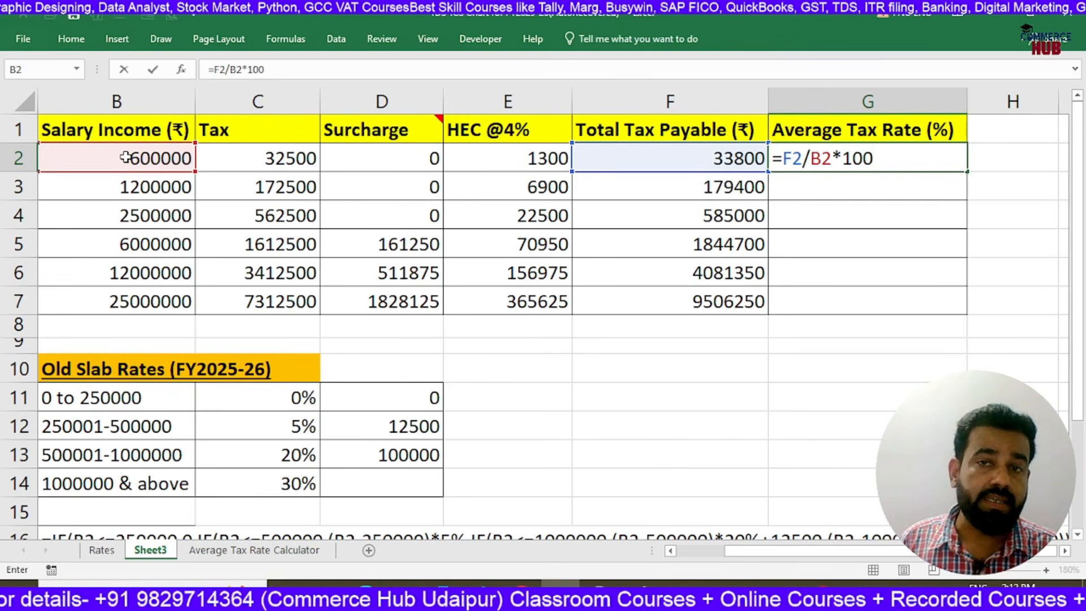
key("Return")
key("Up")
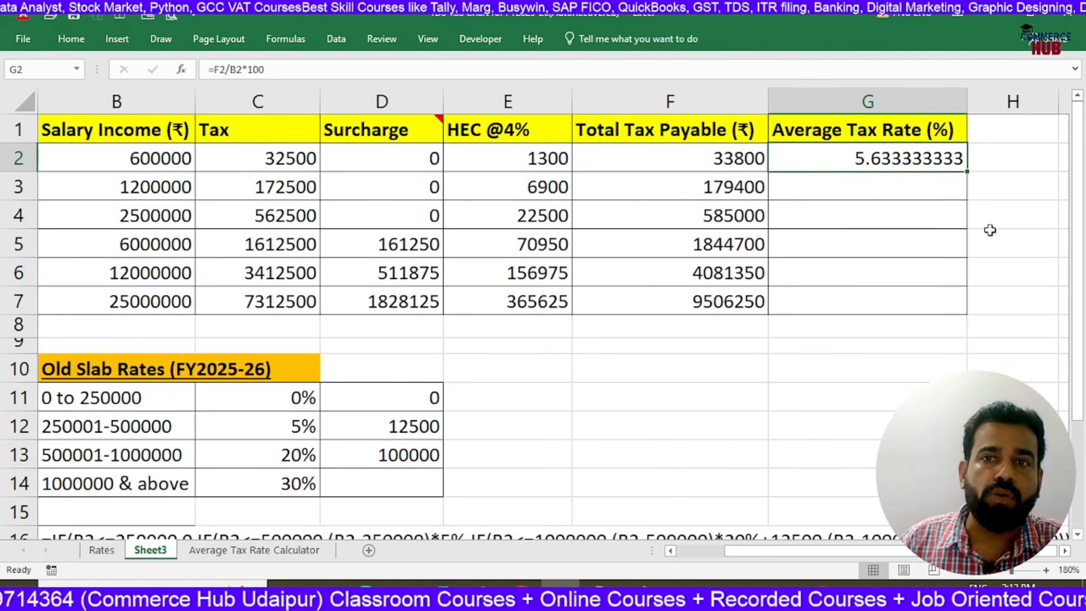
left_click_drag(968, 172, 946, 303)
Examine each employee's average tax rate in G2:G7
left_click(891, 202)
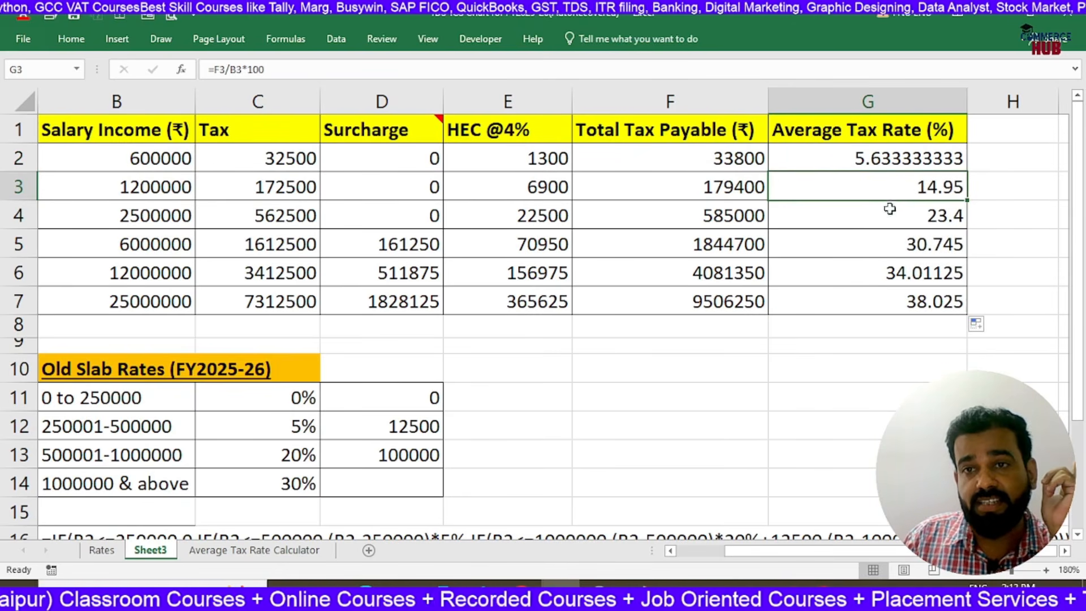
left_click(900, 215)
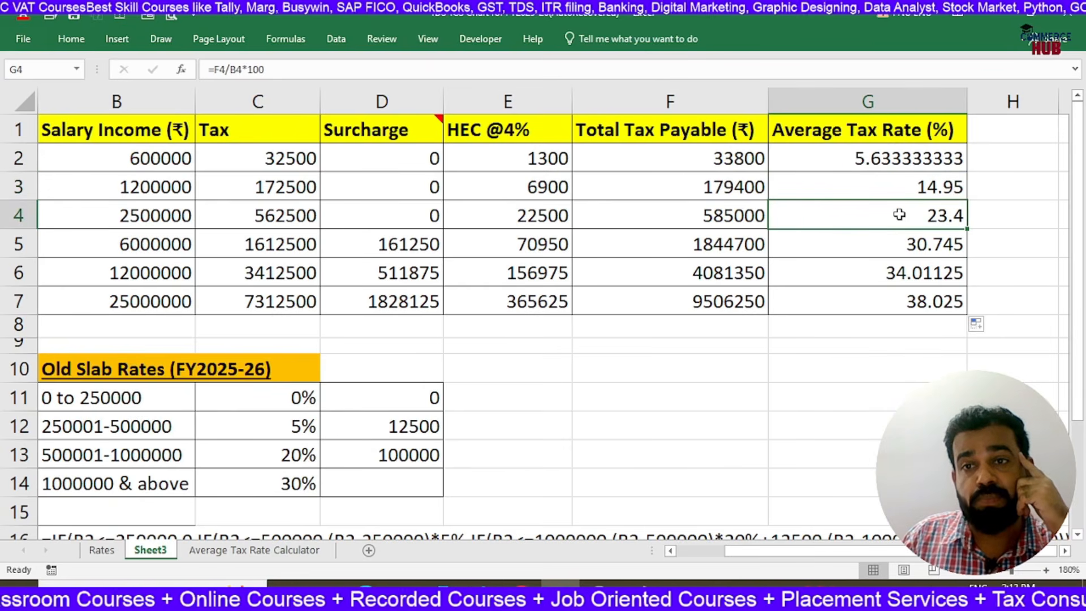
left_click(887, 248)
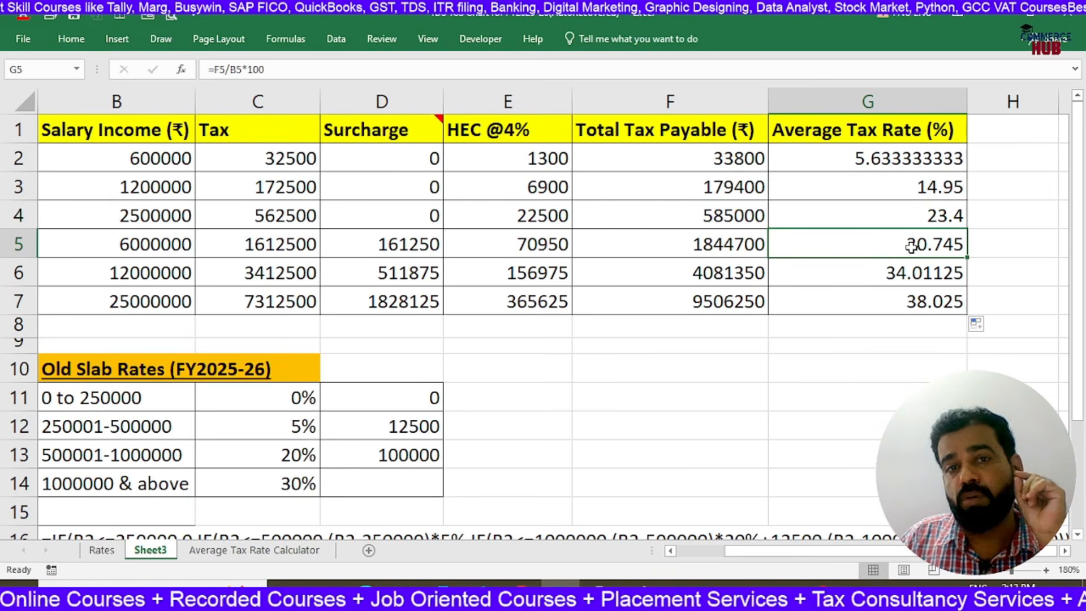
left_click(859, 274)
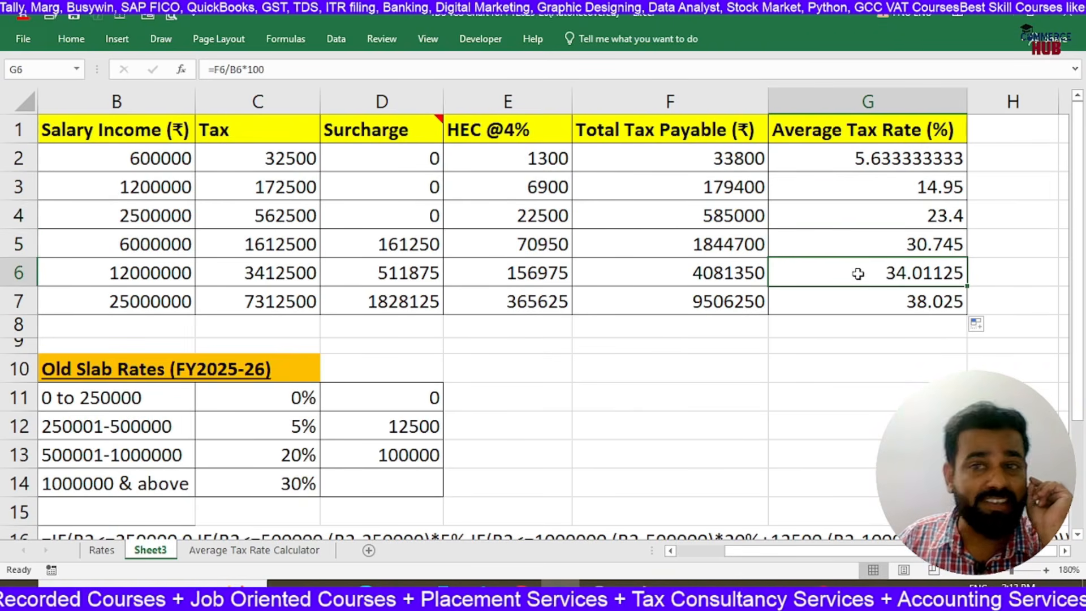
left_click(861, 300)
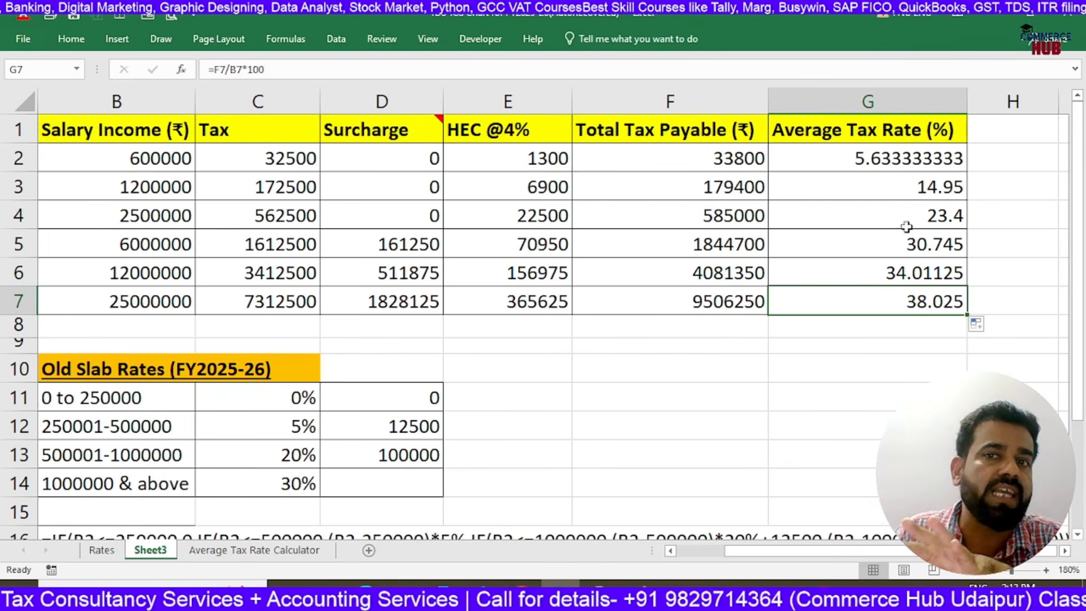
left_click(906, 162)
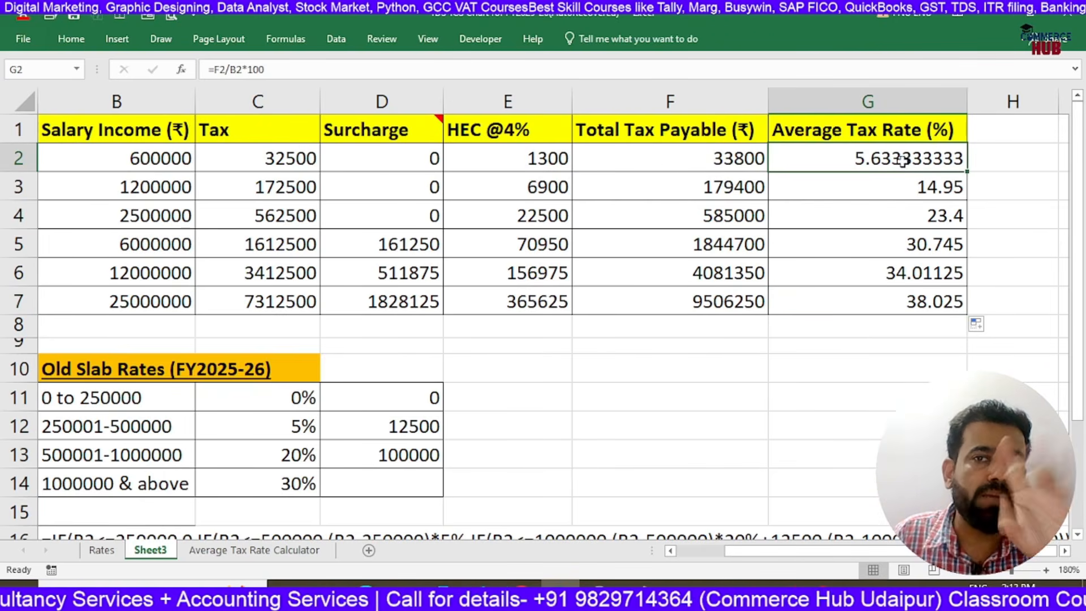
left_click(902, 180)
left_click(901, 224)
left_click(892, 267)
left_click(884, 306)
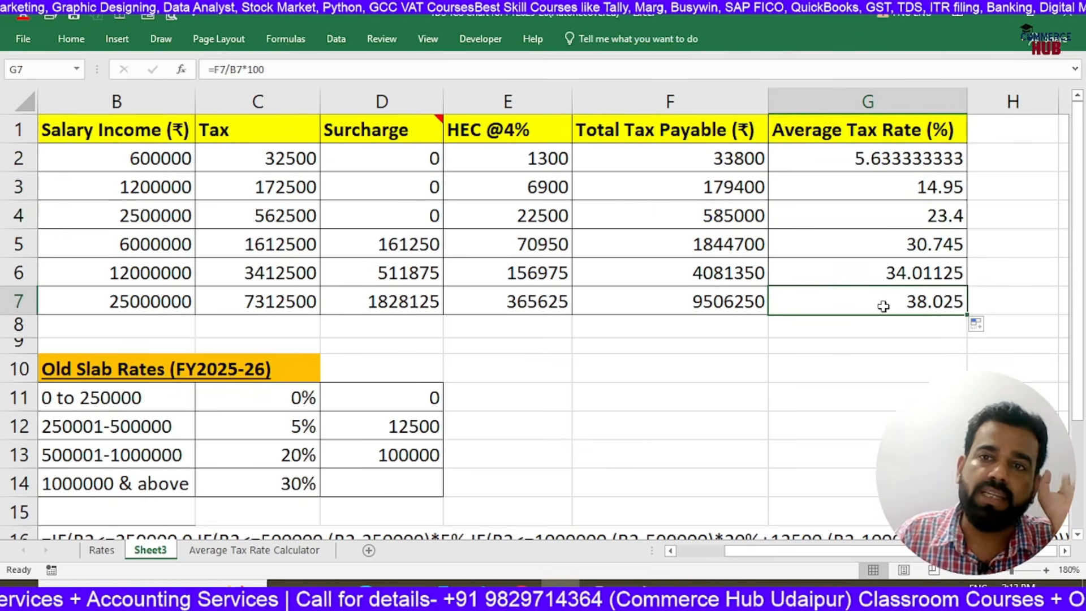
Trace the first employee's row from Salary Income in B2 through Total Tax Payable to the Average Tax Rate in G2
left_click(371, 201)
key("Left")
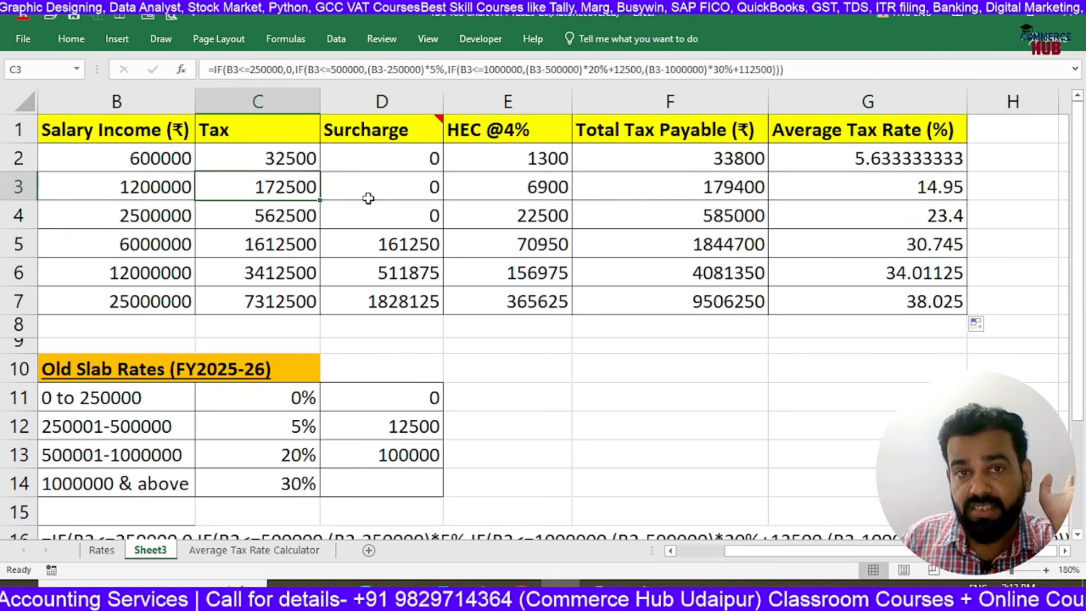
key("Left")
key("Left")
key("Right")
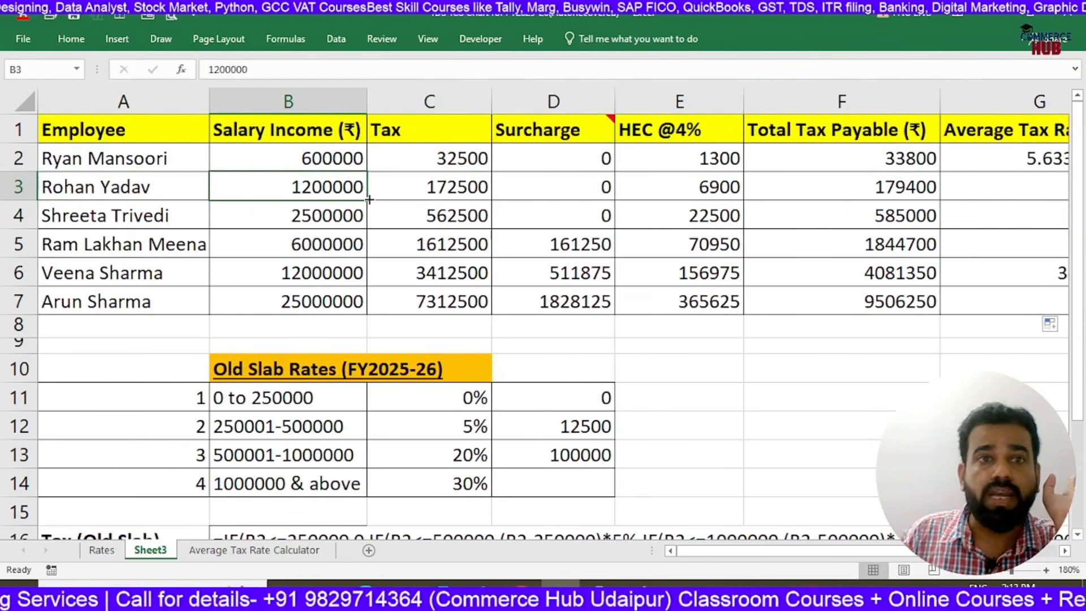
left_click(333, 159)
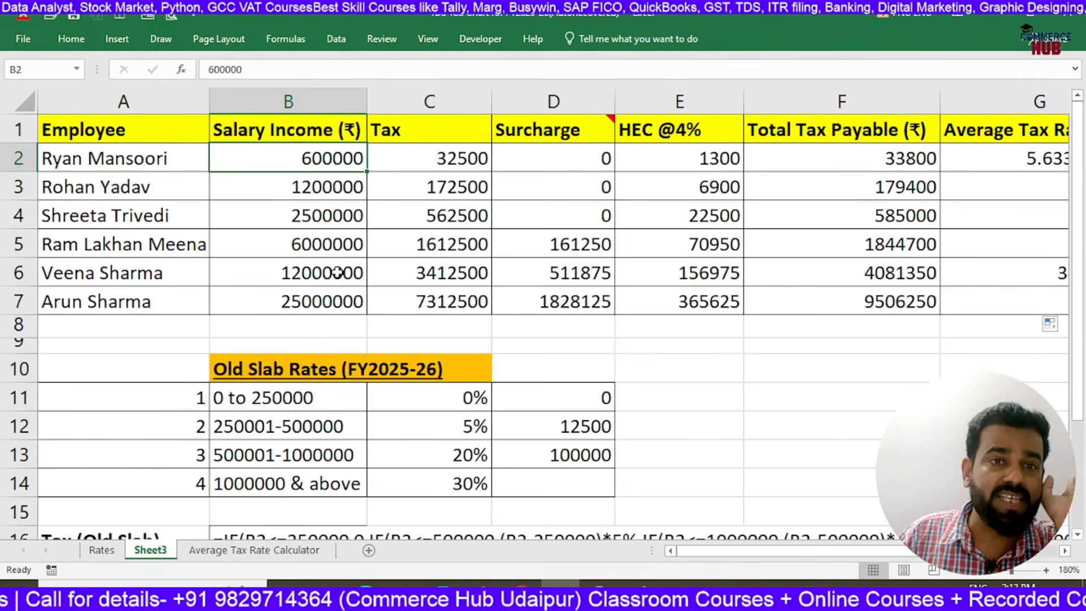
key("Right")
key("Right")
key("Right")
key("Right")
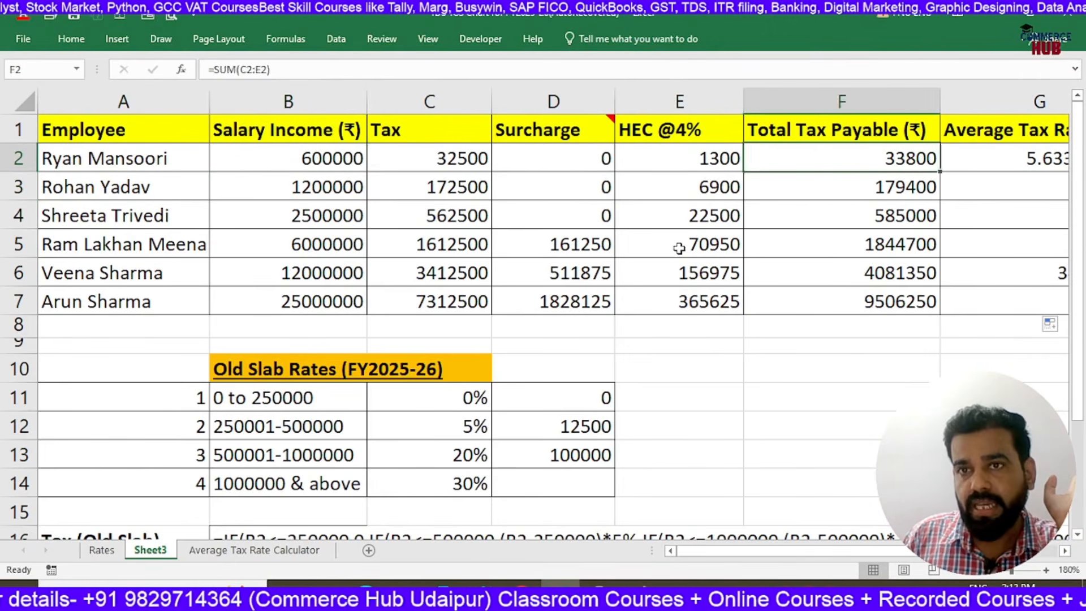
key("Right")
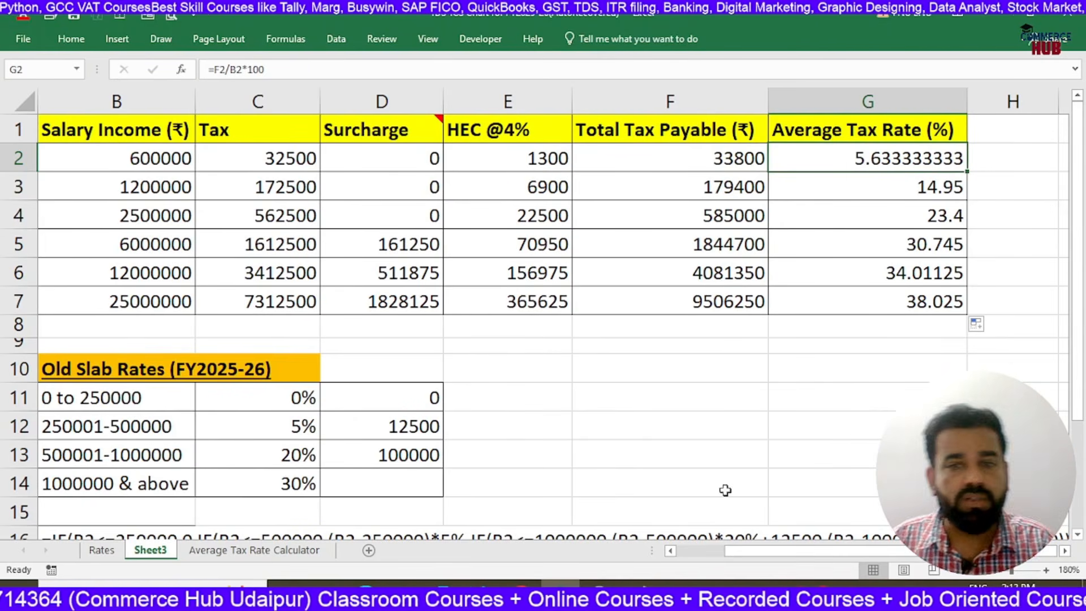
Review the Surcharge, HEC @4%, Average Tax Rate and Tax columns of the employee table
left_click_drag(736, 550, 694, 567)
scroll(399, 368, "down", 2)
scroll(390, 362, "down", 1)
scroll(340, 340, "up", 3)
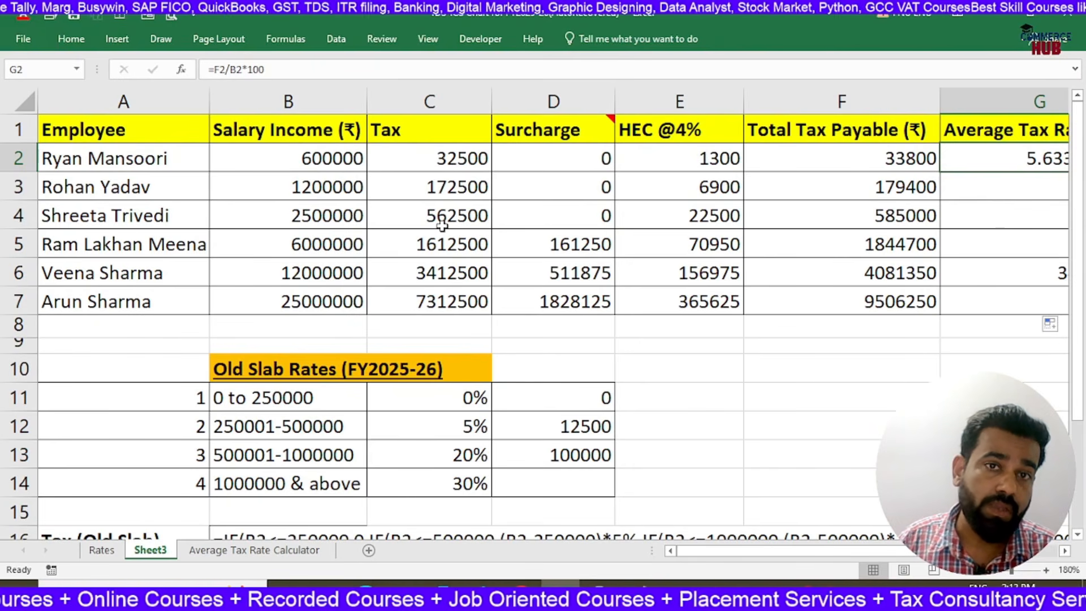
left_click(557, 159)
left_click_drag(557, 160, 560, 301)
left_click_drag(691, 155, 688, 254)
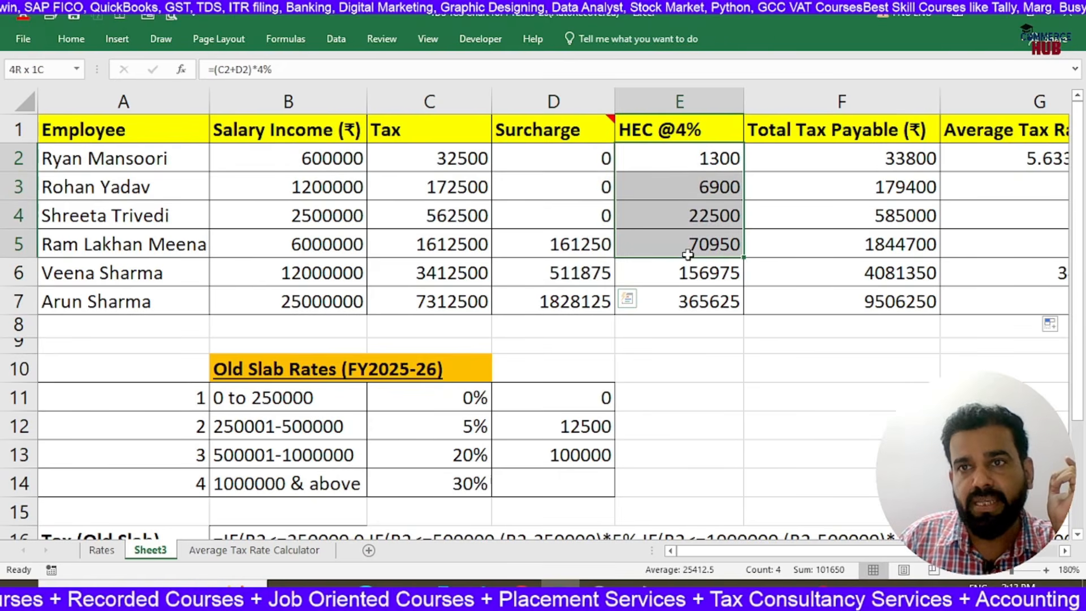
left_click_drag(962, 158, 973, 300)
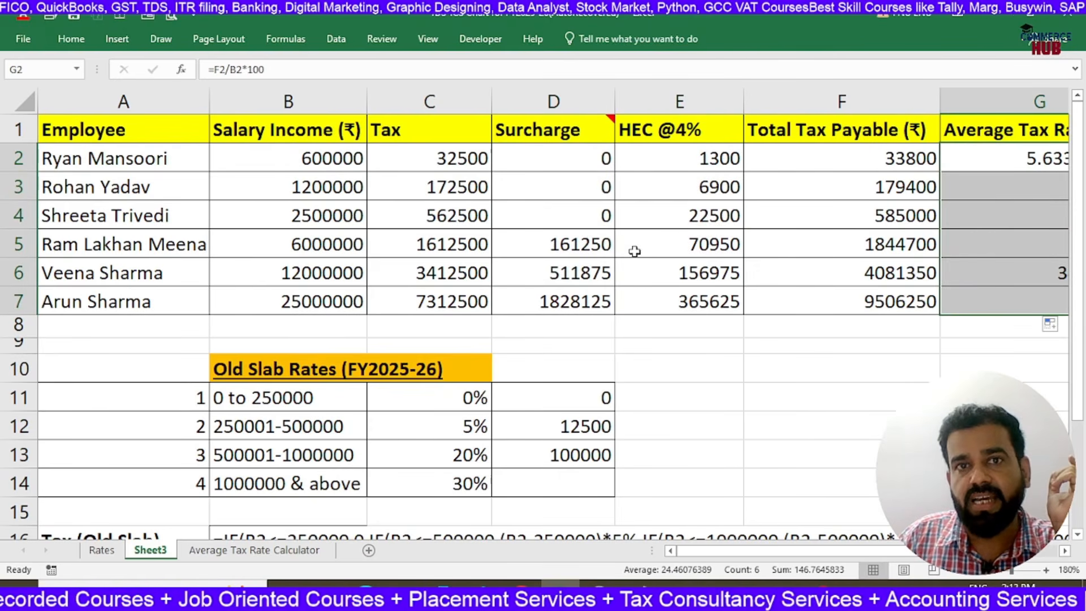
left_click_drag(458, 157, 444, 290)
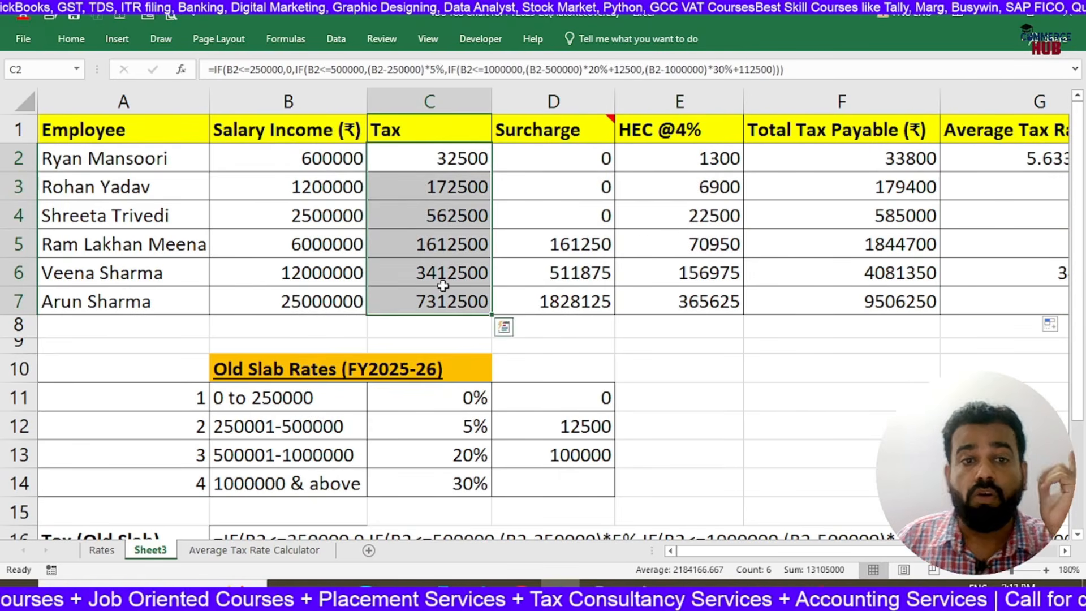
Rename Sheet3 as "Aeverage Tax Cal"
right_click(157, 561)
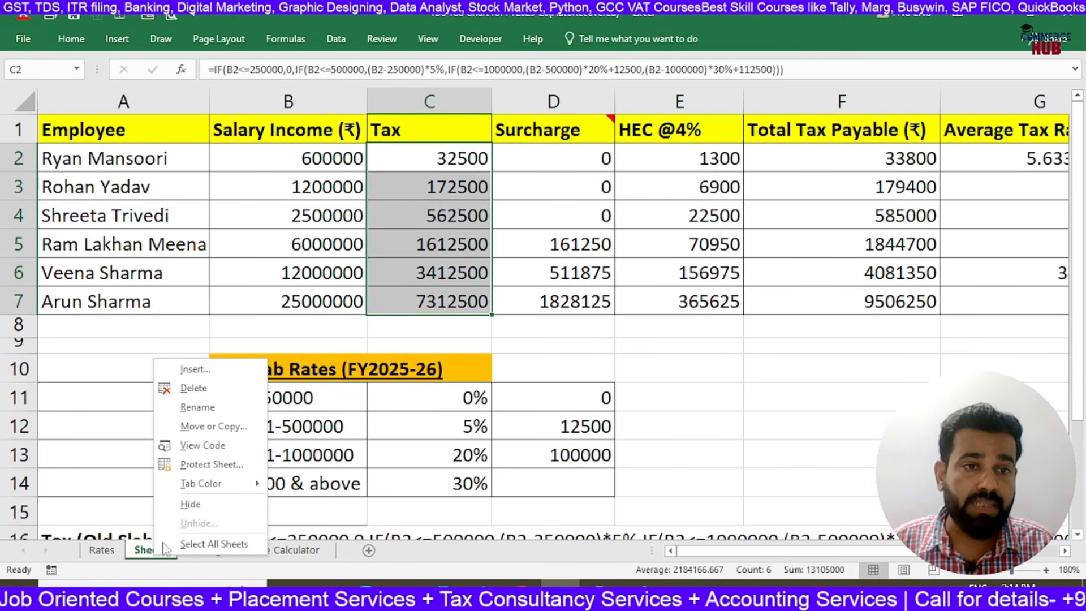
left_click(220, 409)
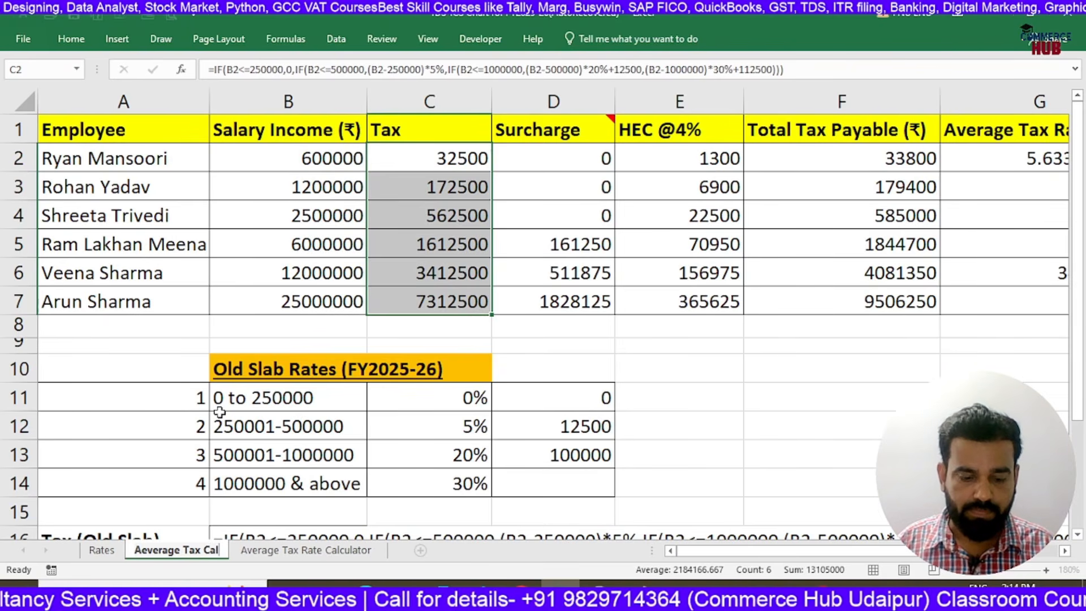
left_click(691, 425)
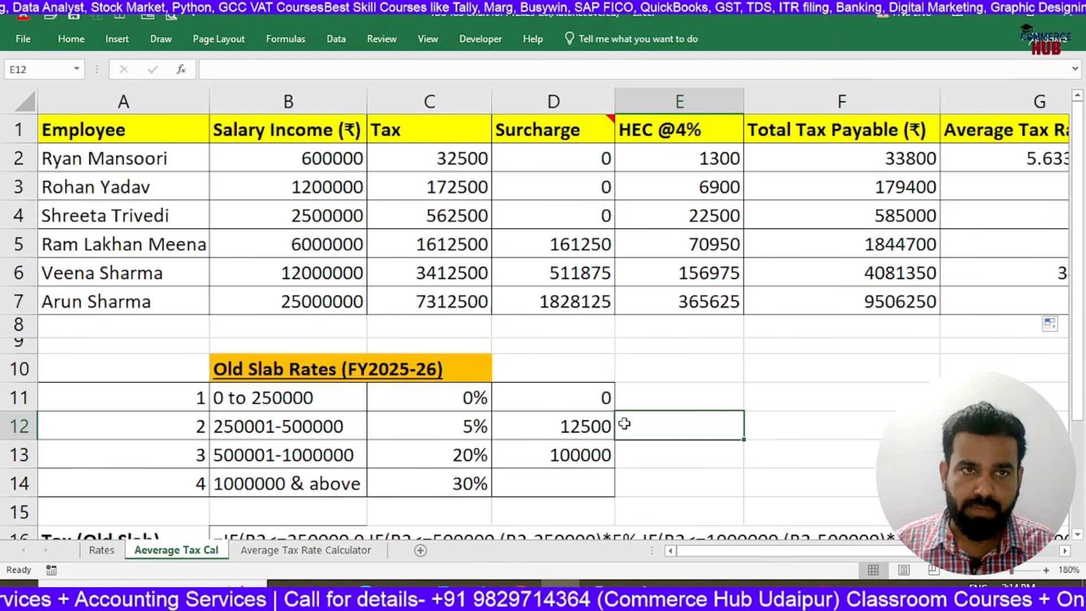
Copy the employee tax table and Old Slab Rates block in A1:G14 and paste them starting at A21
left_click_drag(158, 134, 853, 324)
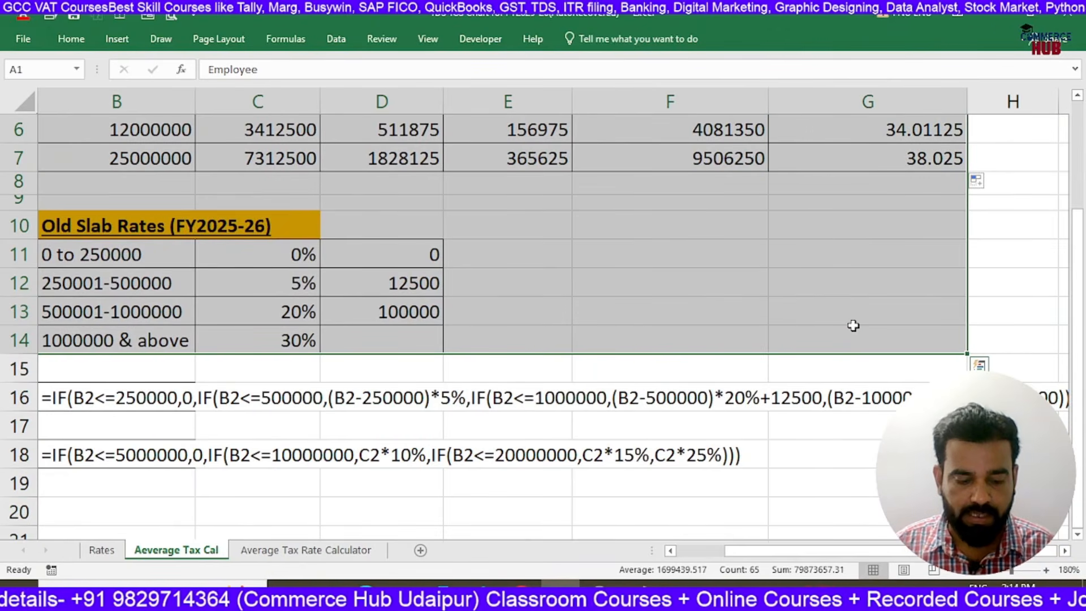
key("ctrl+c")
scroll(243, 480, "down", 4)
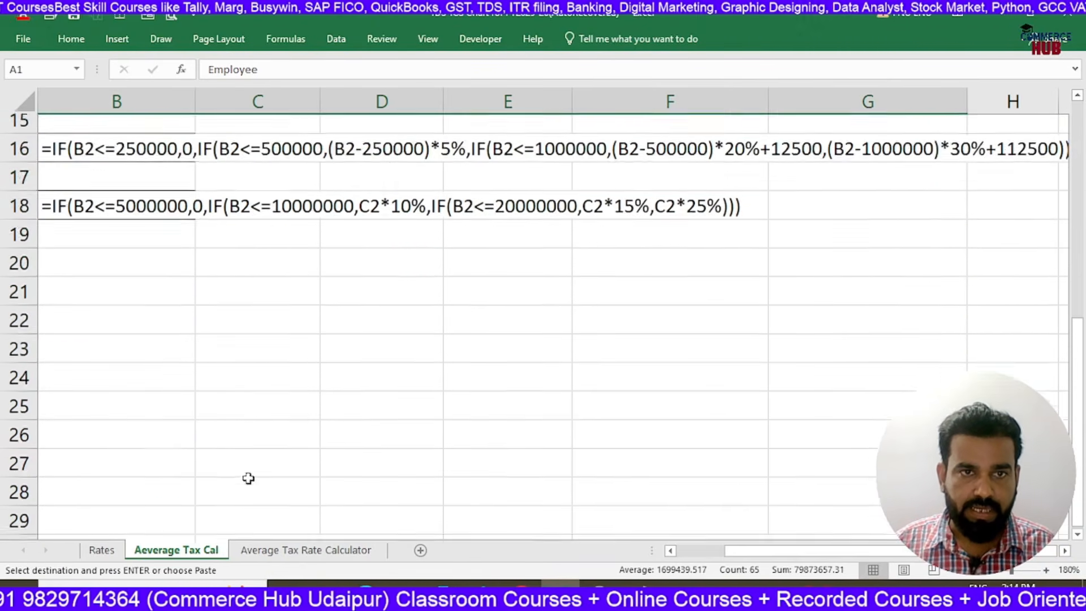
left_click(246, 225)
key("Home")
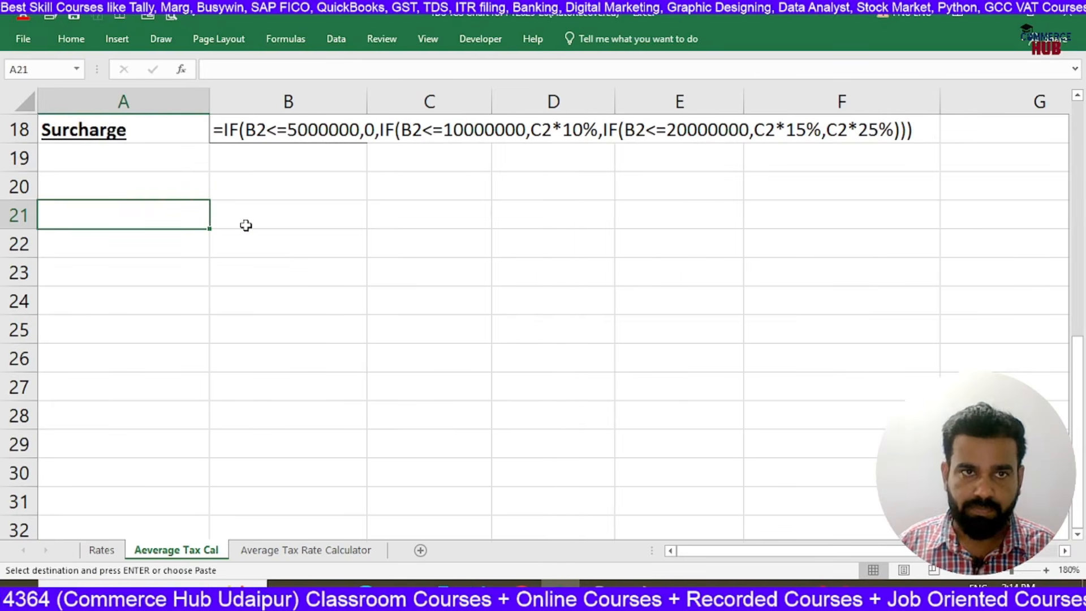
key("ctrl+v")
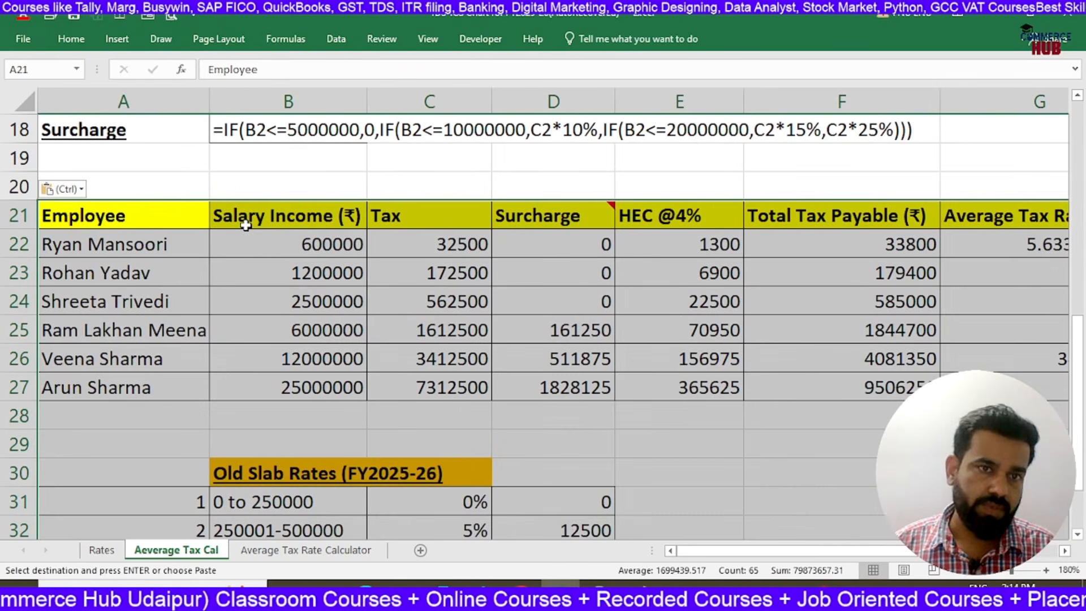
Copy the New Slab Rates block A19:D27 from the Average Tax Rate Calculator sheet and paste it at A30 over the duplicated old slab rates
left_click(230, 476)
scroll(230, 477, "down", 2)
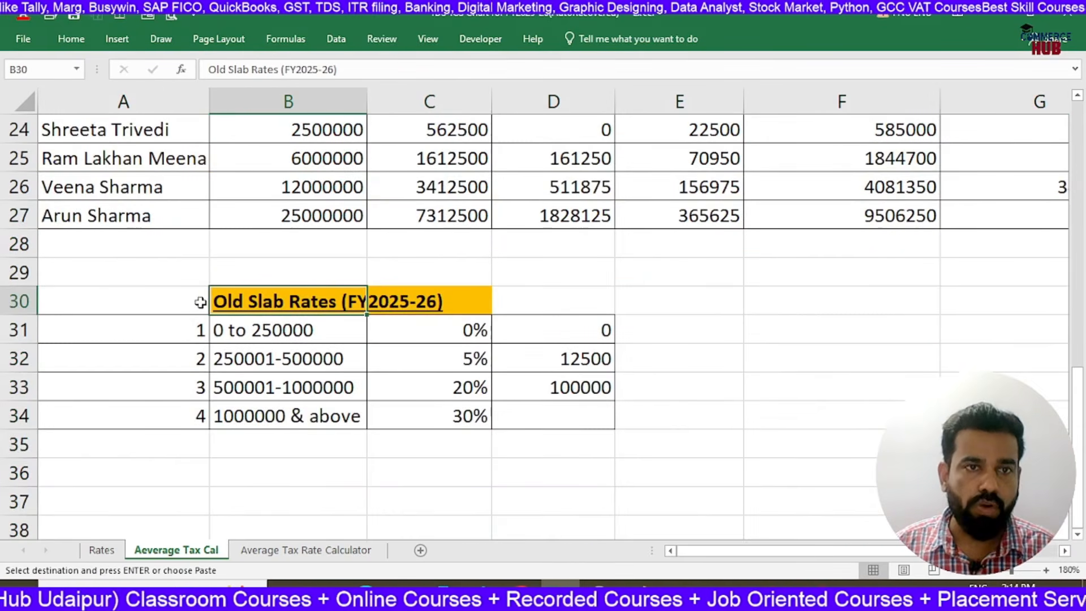
left_click(252, 551)
scroll(322, 362, "down", 4)
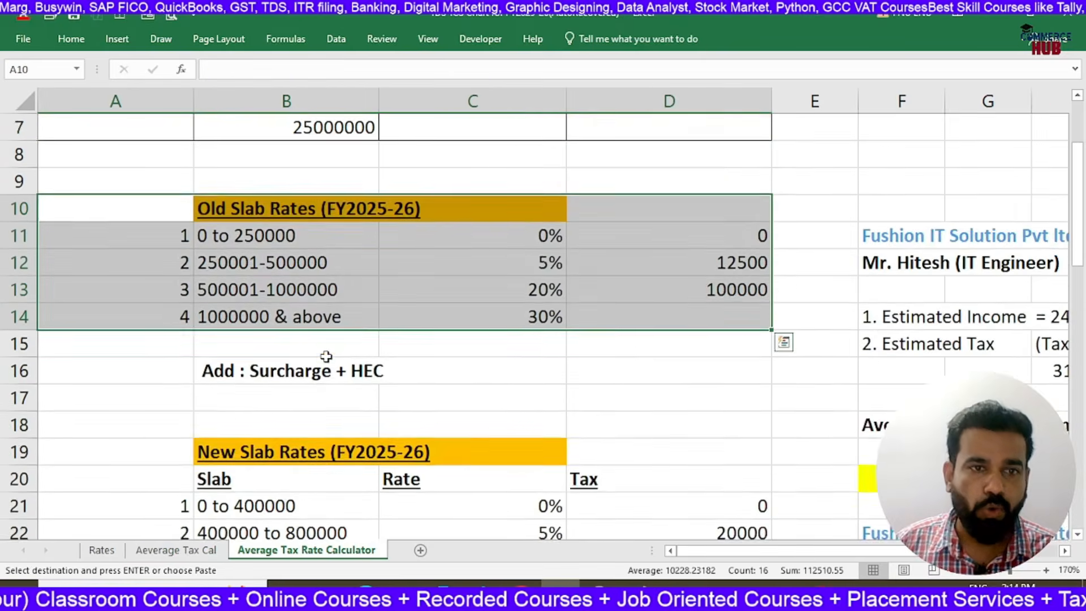
scroll(214, 320, "down", 1)
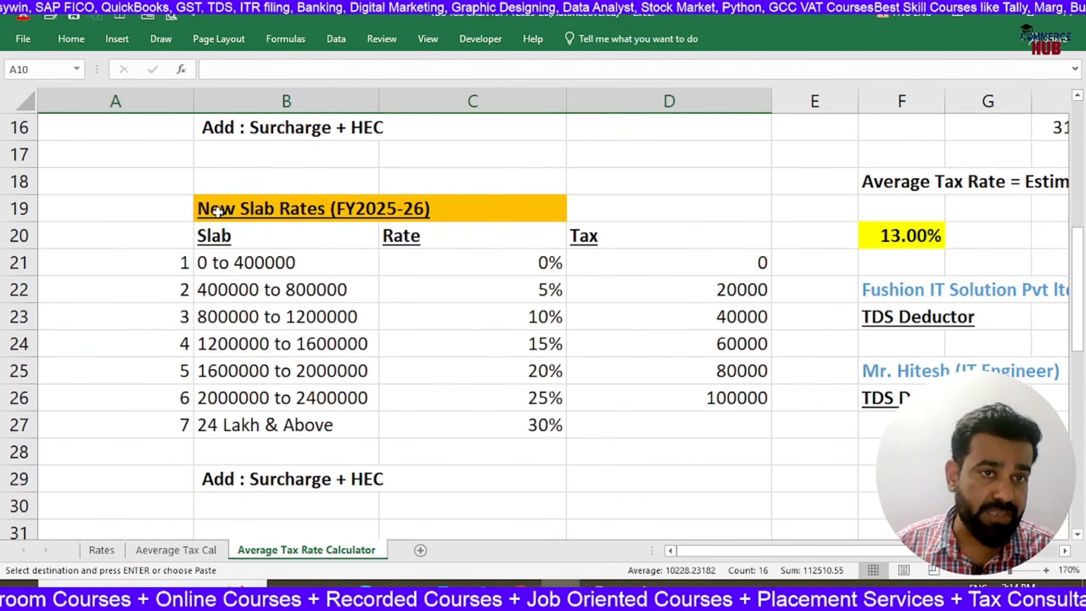
left_click_drag(184, 208, 760, 435)
key("ctrl+c")
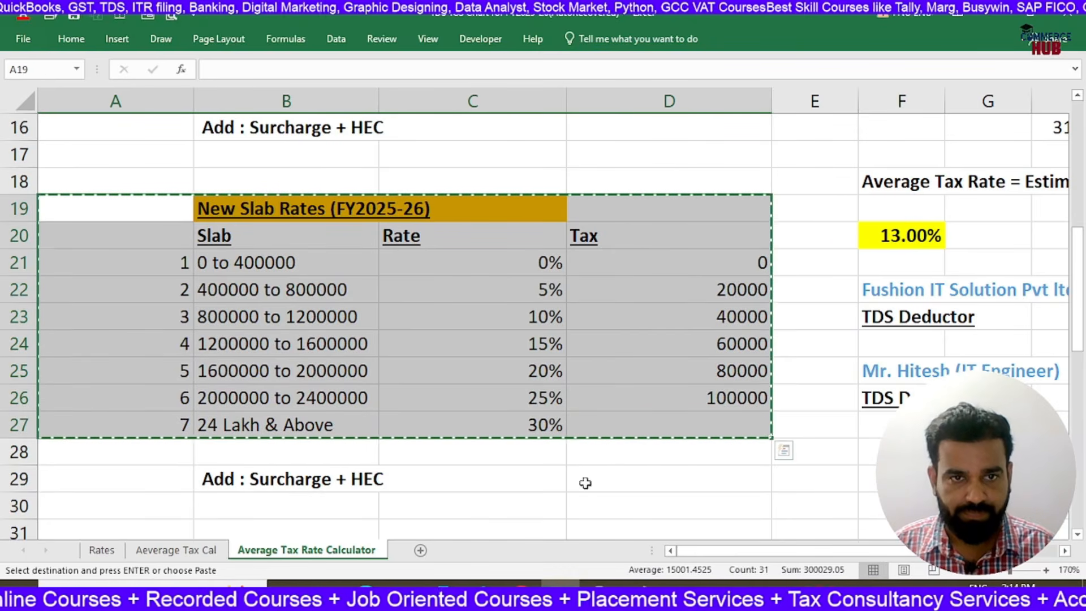
key("ctrl+Page_Up")
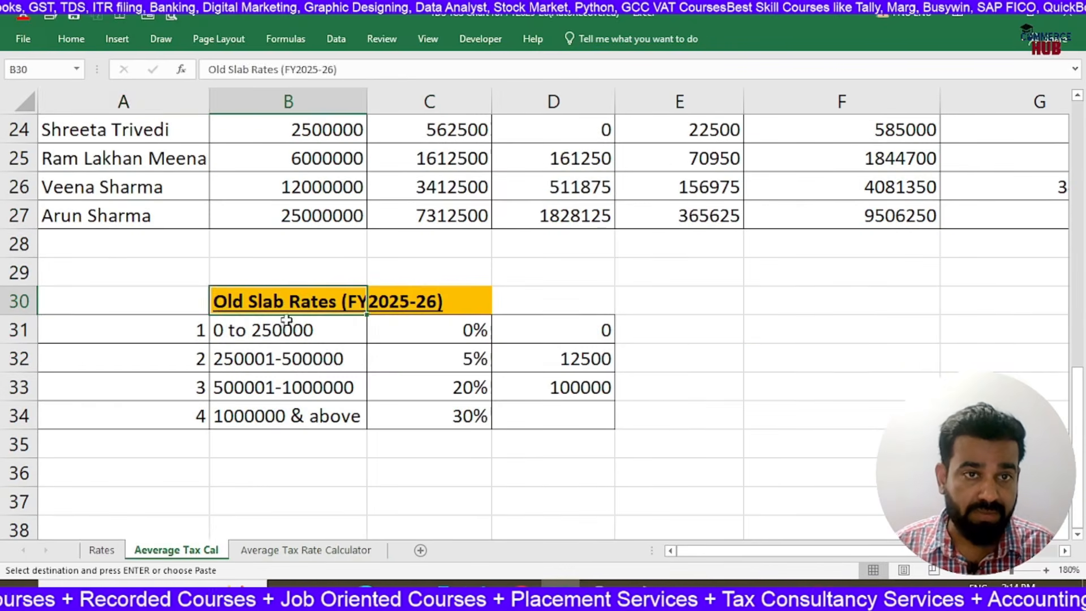
left_click(178, 303)
key("ctrl+v")
left_click(576, 350)
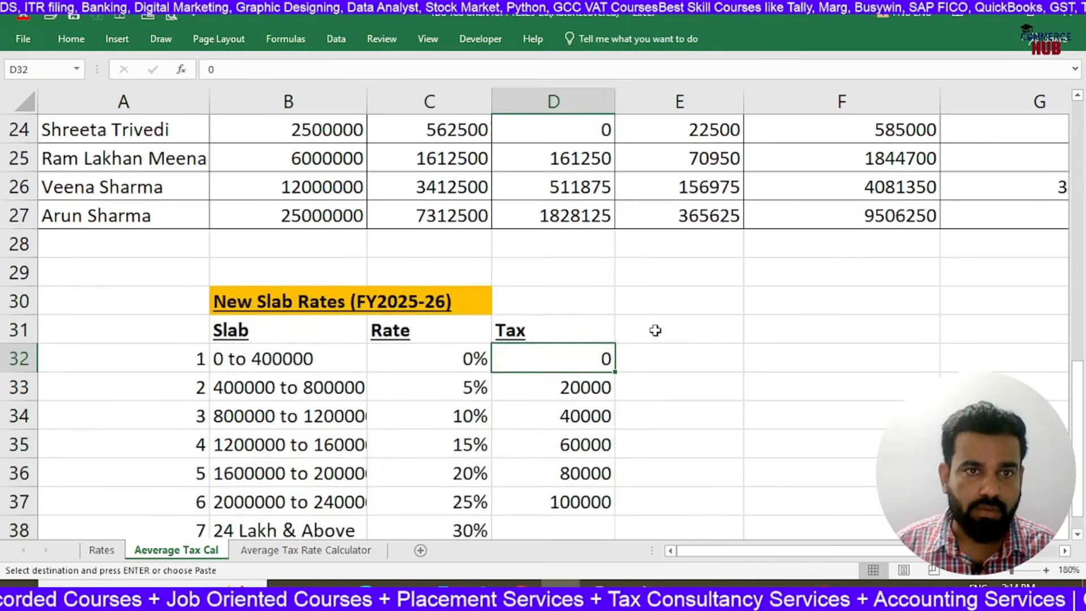
Clear the old-slab Tax formulas in C22:C27 of the second employee table
scroll(657, 330, "down", 3)
scroll(657, 330, "up", 2)
scroll(367, 218, "up", 2)
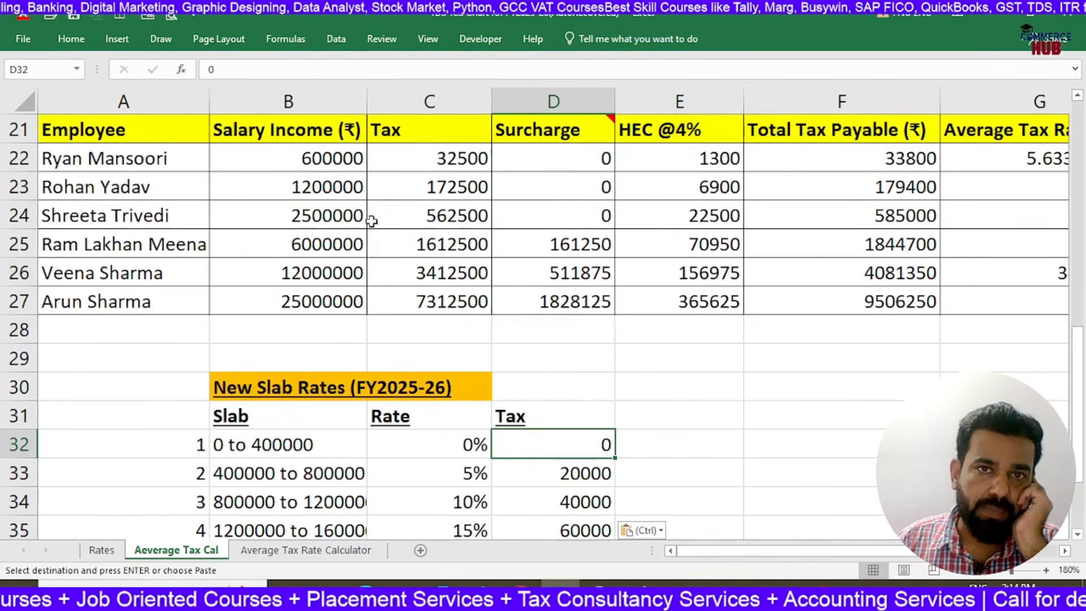
left_click_drag(442, 164, 441, 295)
left_click(431, 152)
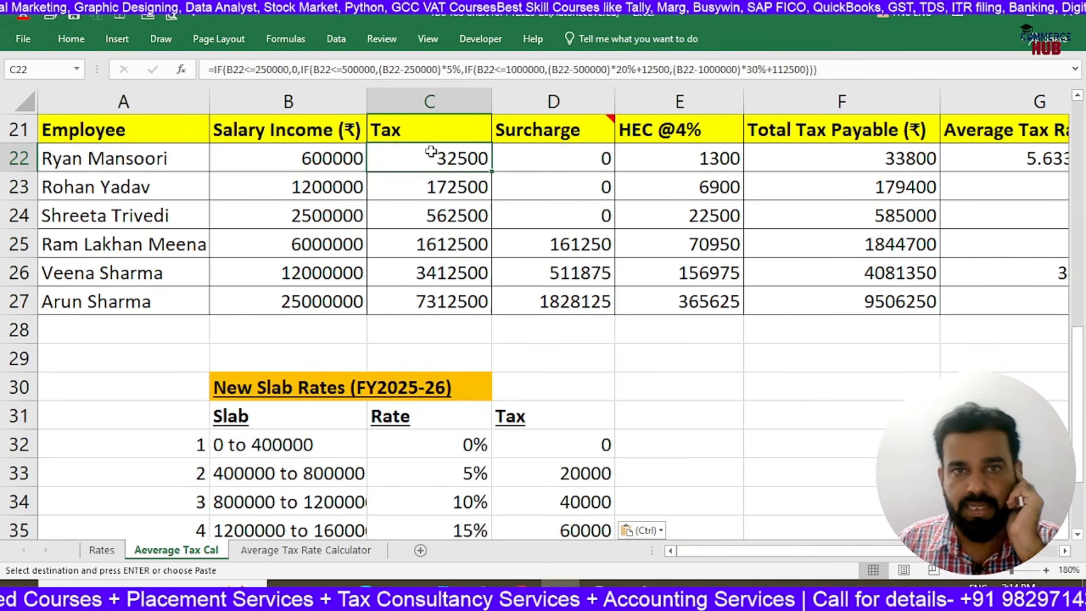
left_click_drag(432, 156, 480, 294)
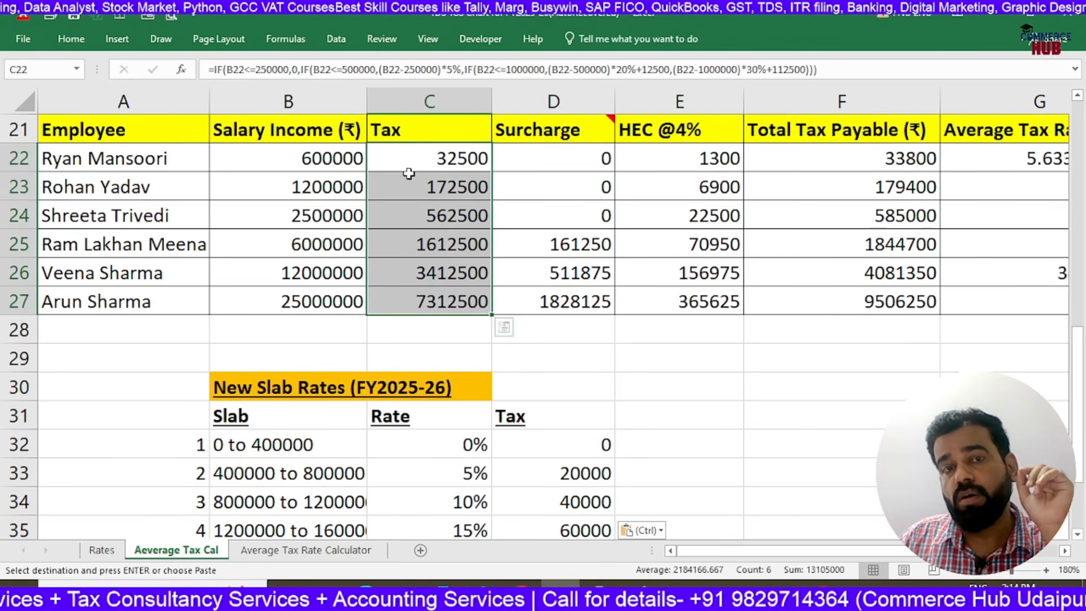
scroll(994, 172, "up", 5)
scroll(994, 167, "up", 2)
scroll(995, 167, "down", 6)
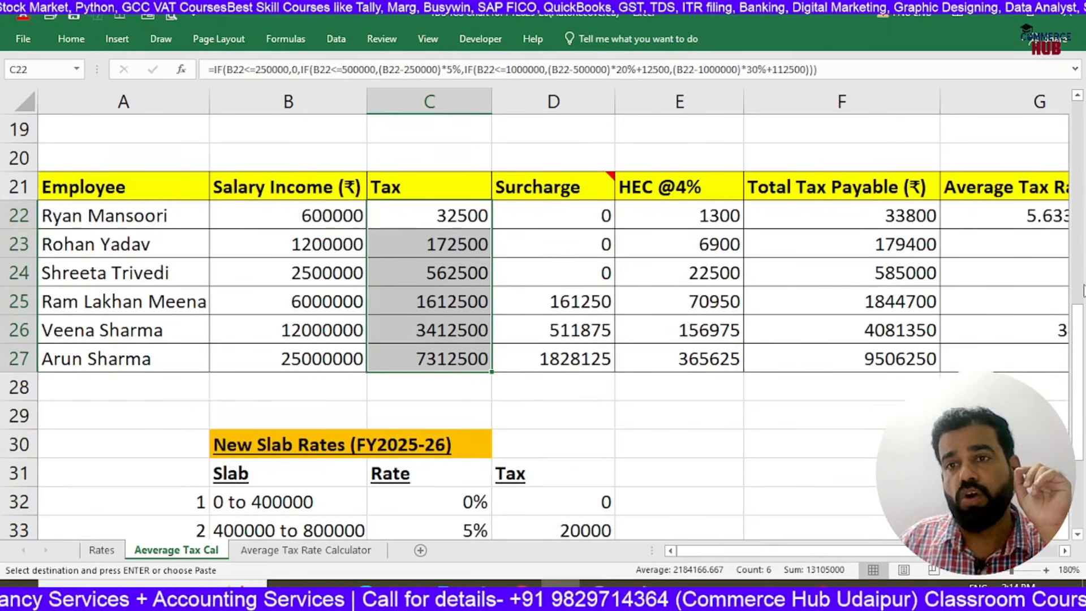
scroll(725, 304, "down", 2)
scroll(726, 304, "up", 2)
scroll(728, 304, "down", 1)
scroll(728, 304, "up", 7)
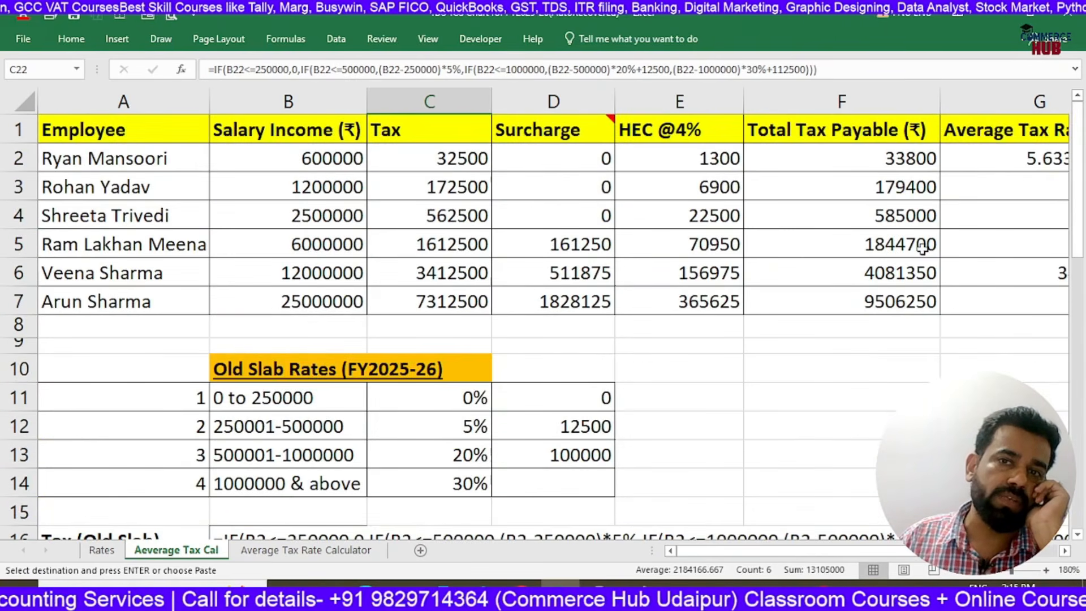
scroll(922, 249, "down", 6)
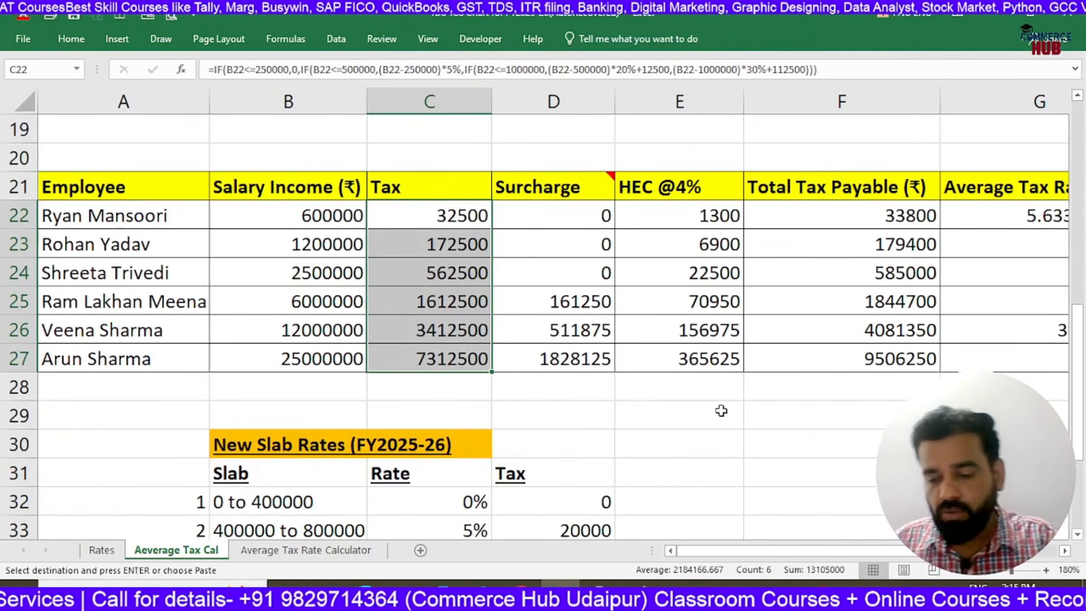
key("Delete")
left_click(483, 225)
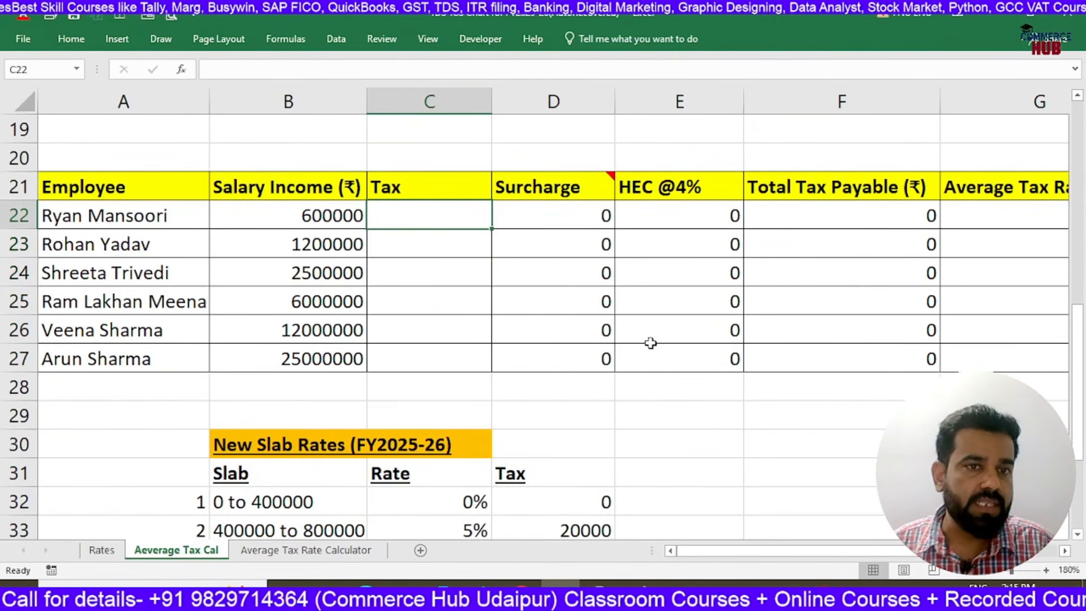
Shrink the heights of blank rows 28 and 29 between the second employee table and the New Slab Rates block
scroll(651, 343, "down", 3)
scroll(651, 343, "up", 2)
scroll(651, 343, "down", 1)
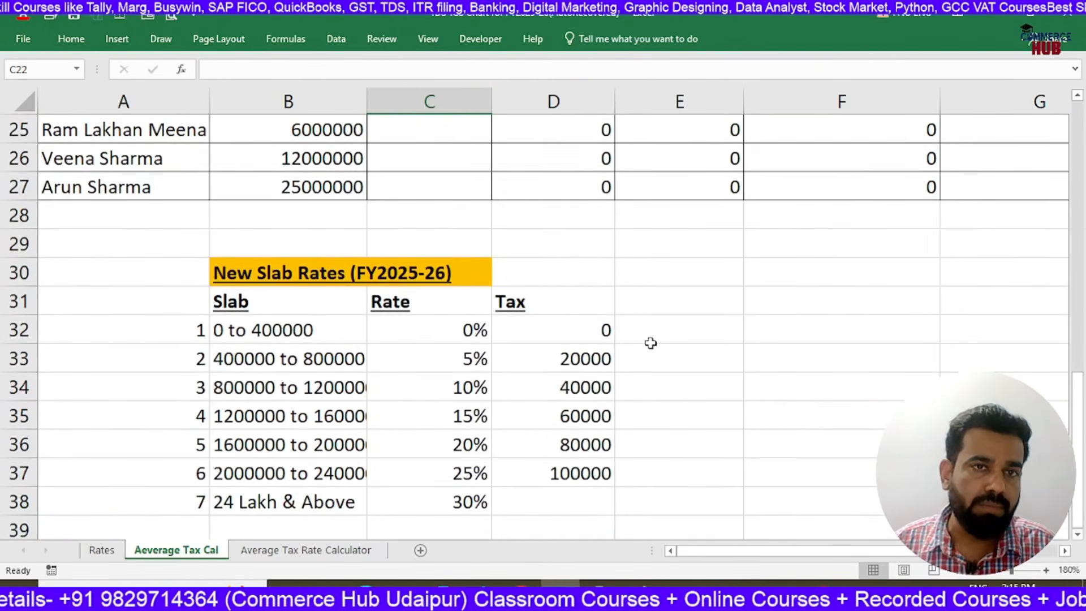
left_click_drag(23, 258, 17, 202)
scroll(296, 258, "up", 2)
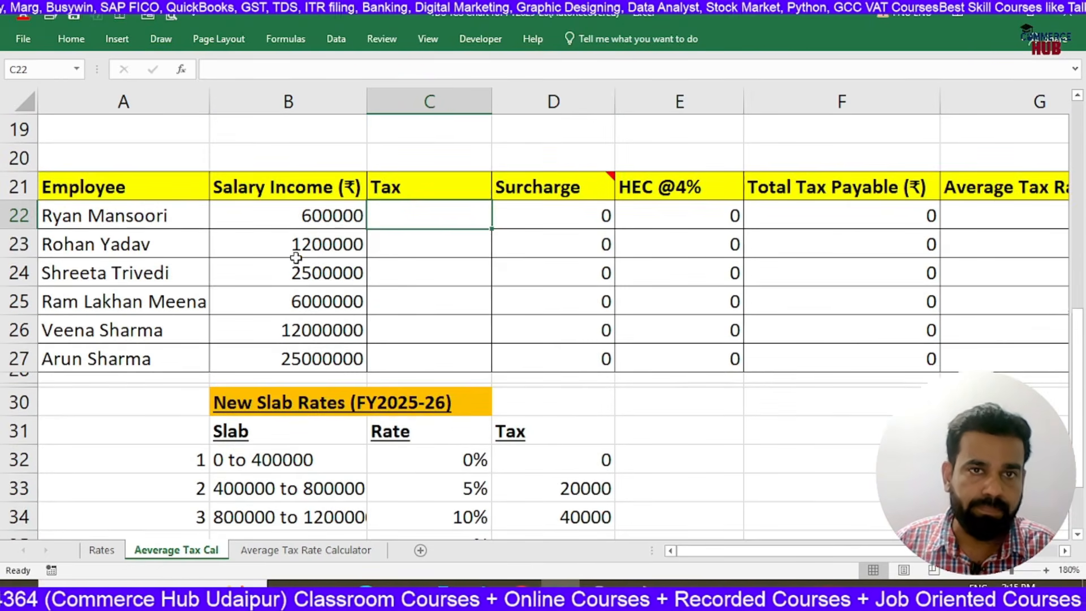
Widen column B so the slab ranges of the New Slab Rates block fit in full
scroll(478, 236, "down", 1)
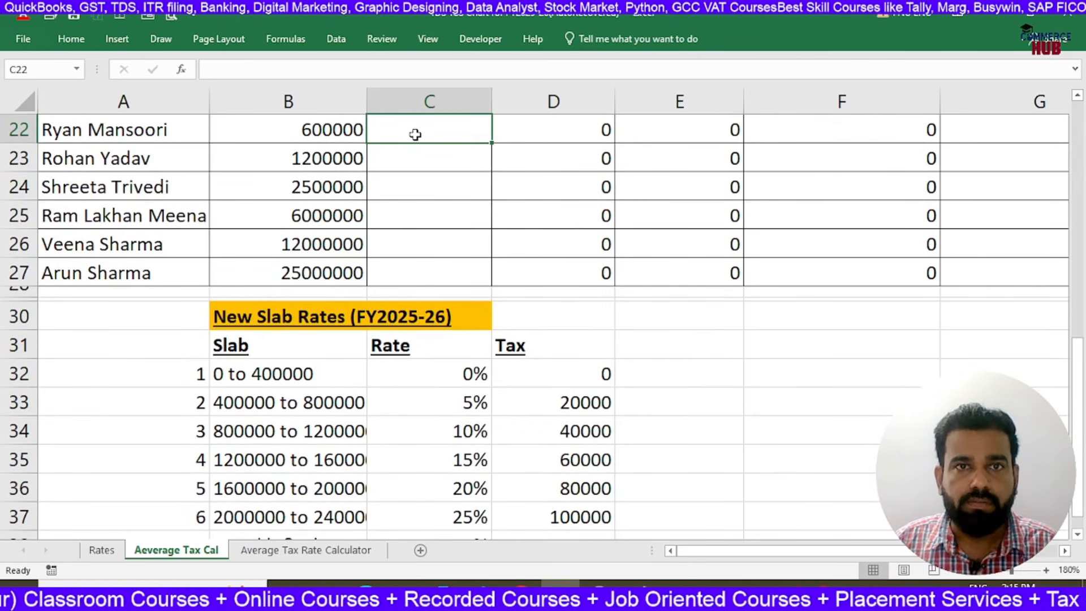
left_click(964, 573)
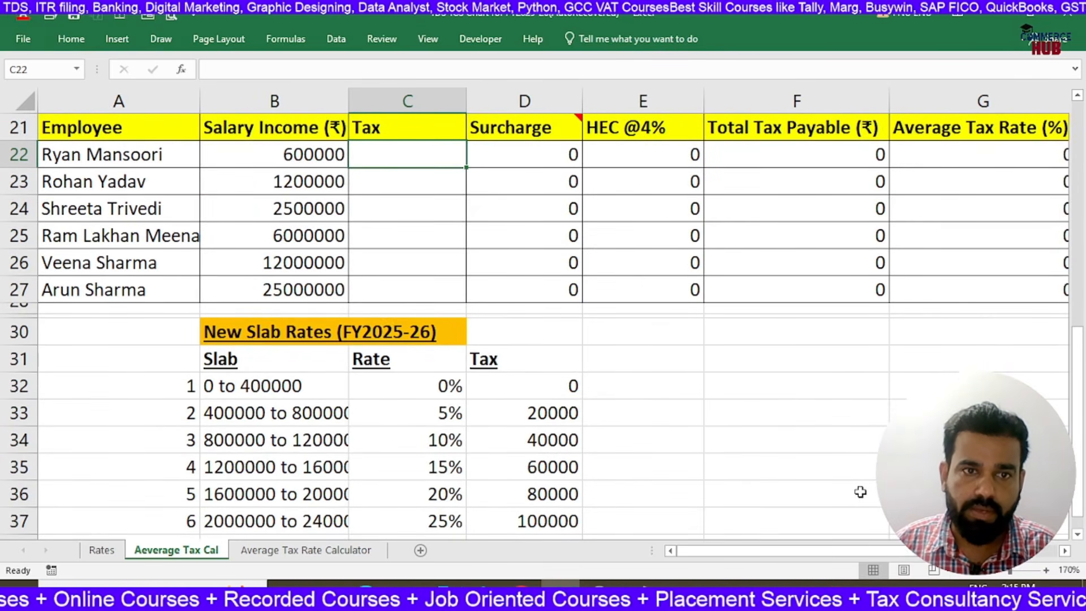
left_click(953, 578)
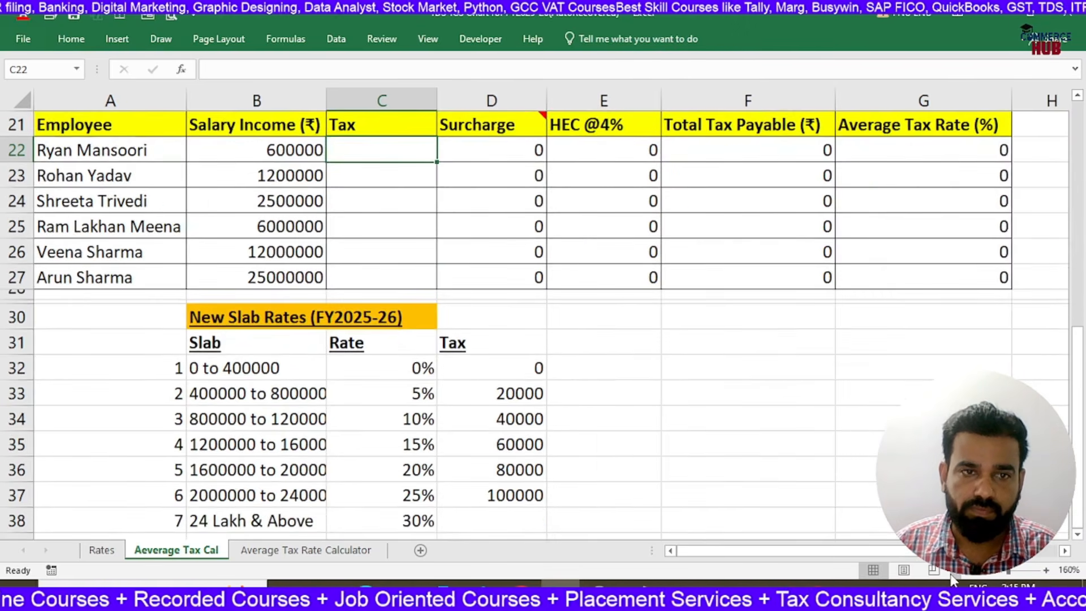
left_click_drag(327, 100, 353, 112)
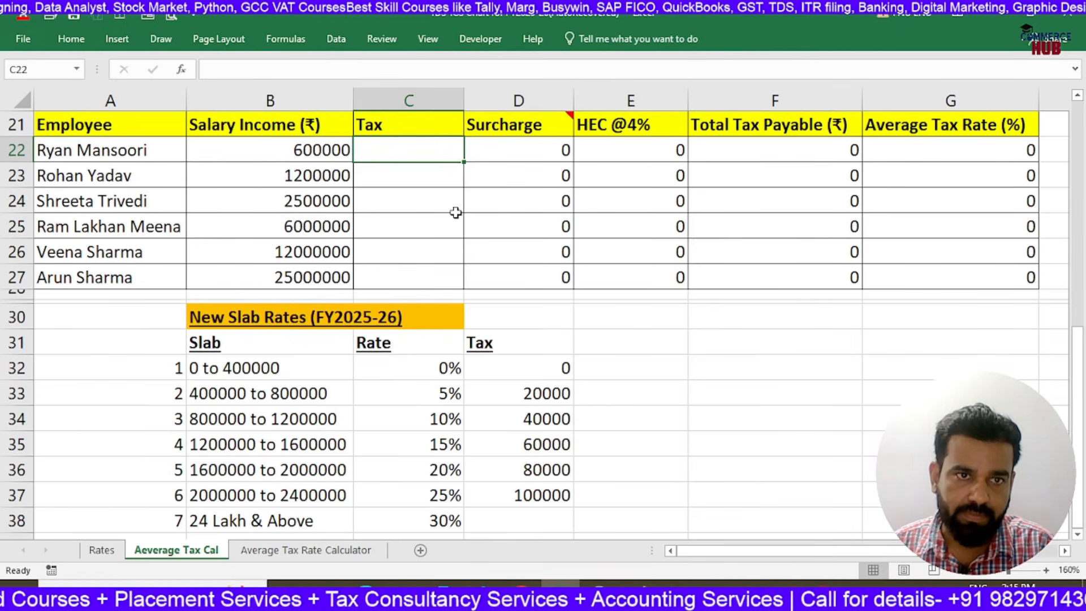
key("Right")
key("Right")
key("Right")
key("Right")
key("Right")
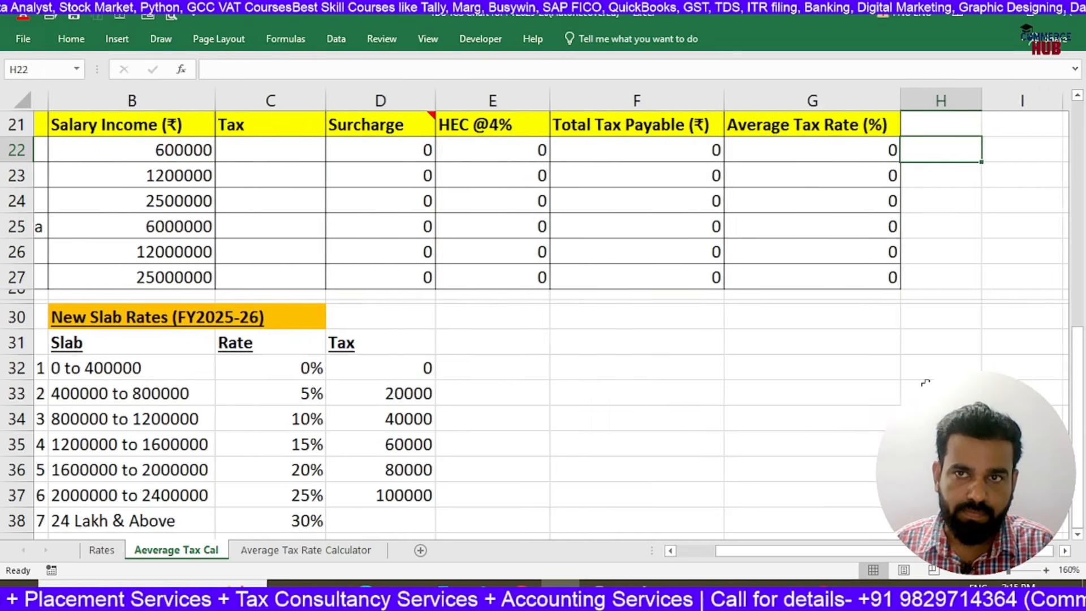
left_click(274, 155)
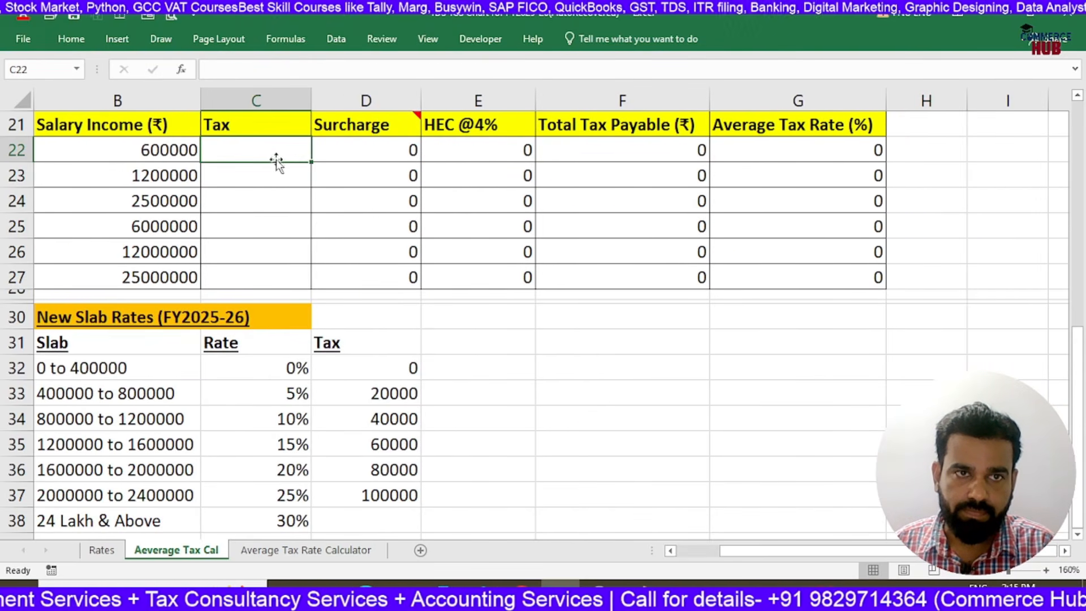
key("Left")
key("Left")
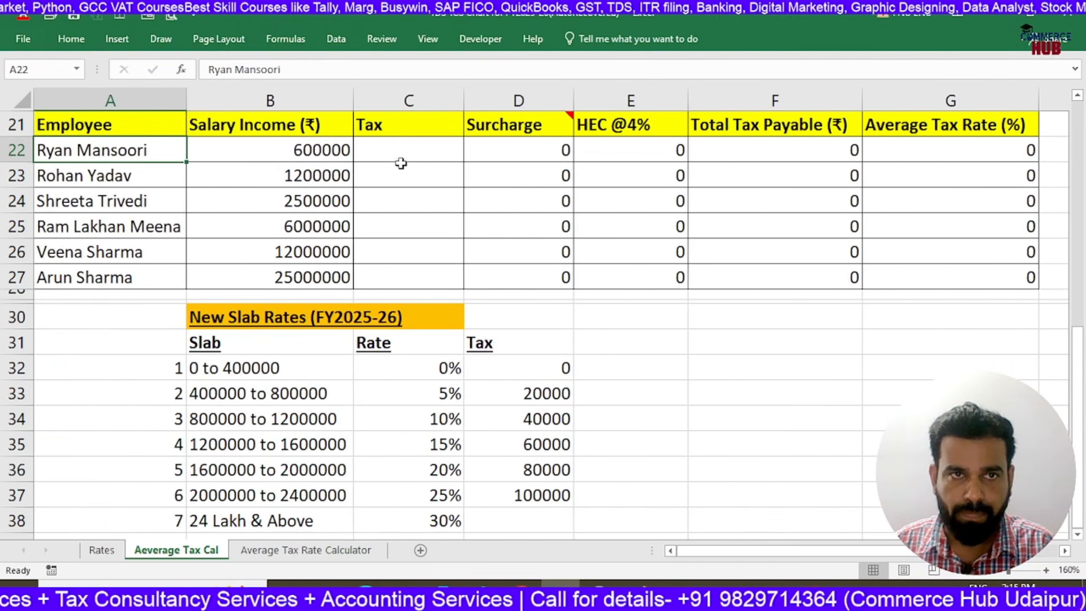
Start an IF formula in C22 that returns 0 tax when B22<=400000
left_click(402, 163)
key("Up")
type("=if(")
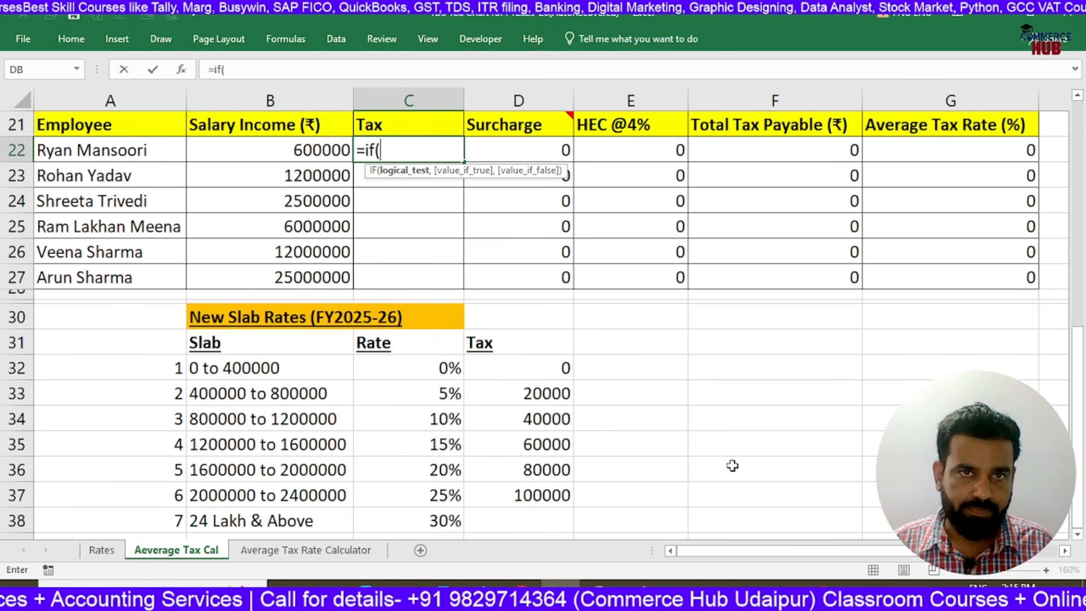
left_click(295, 153)
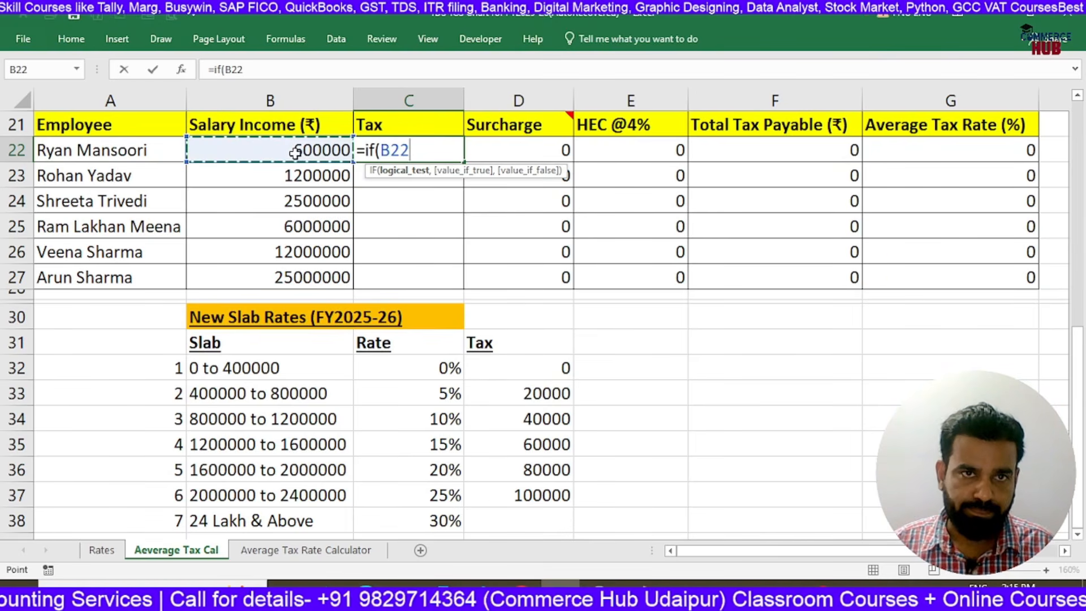
type("<")
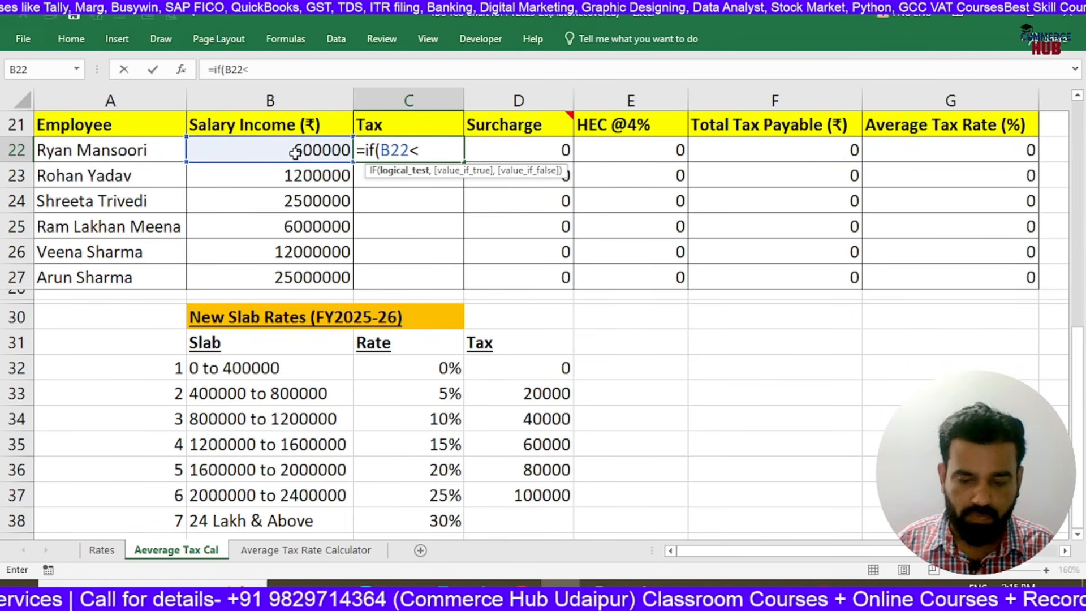
type("=400000")
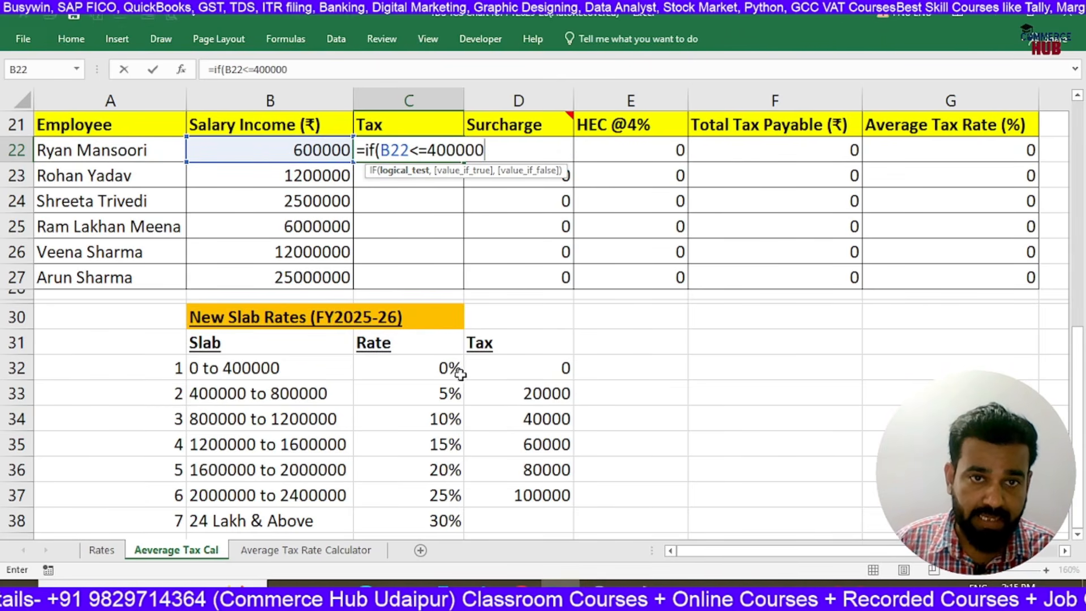
type(",0")
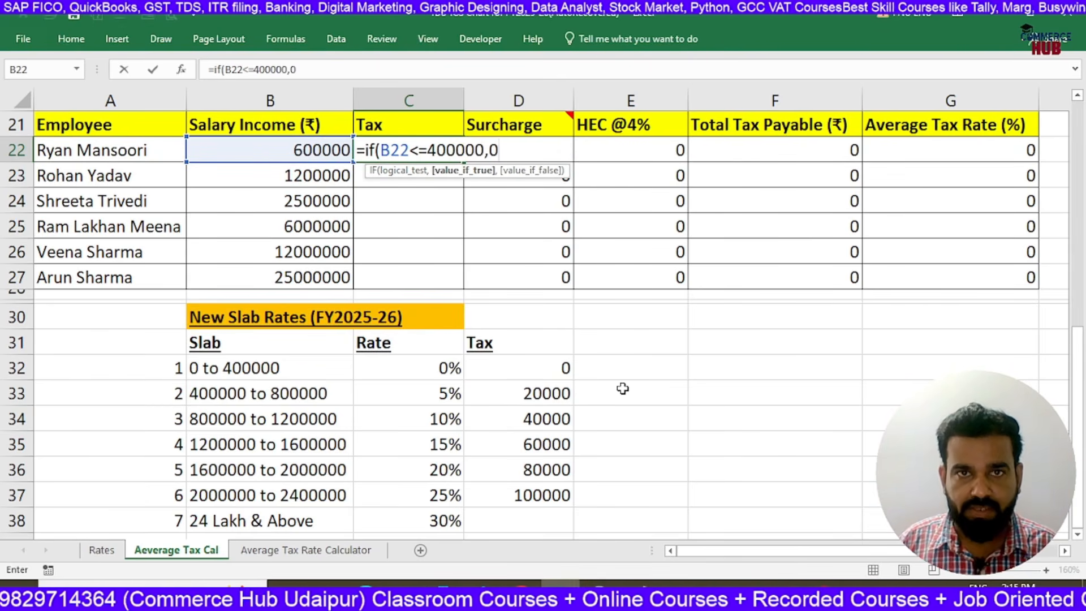
type(",if(")
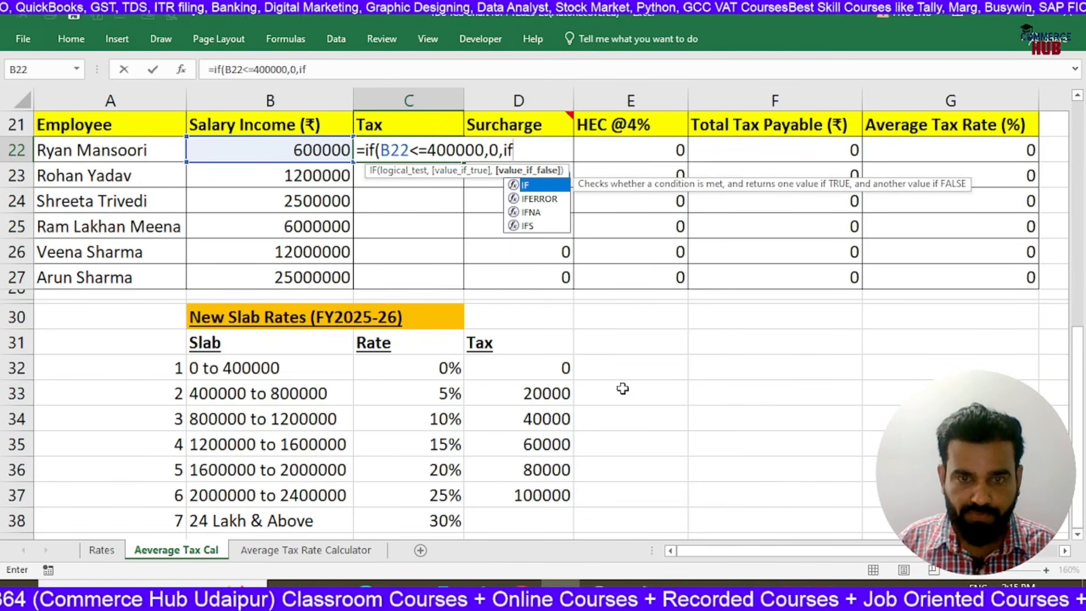
Nest a second IF in the C22 formula that returns (B22-400000)*5% when B22<=800000
left_click(315, 148)
type("<")
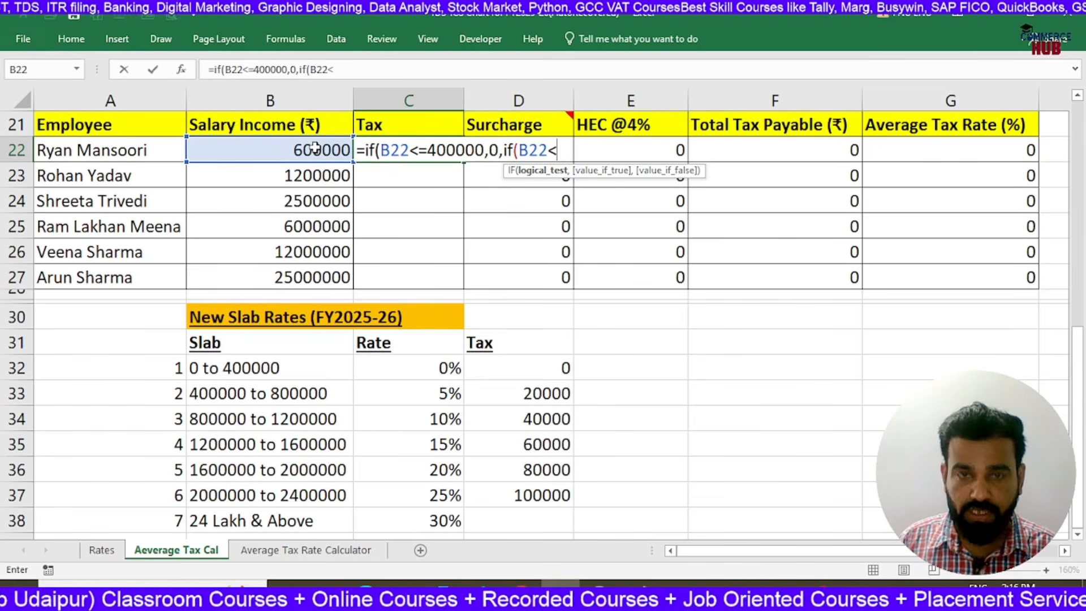
type("=")
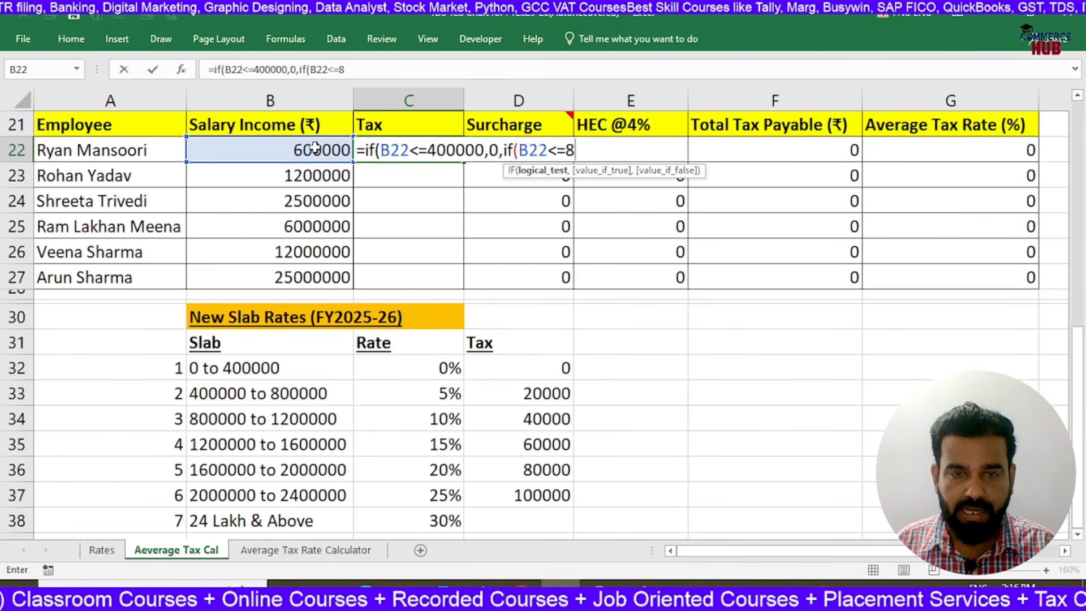
type("800000")
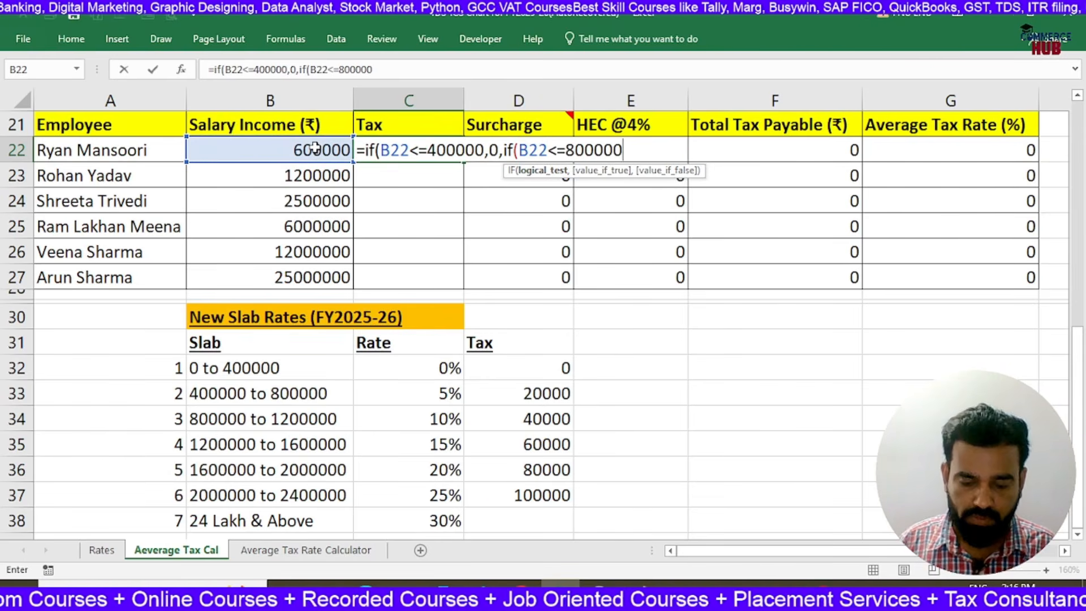
type(",(")
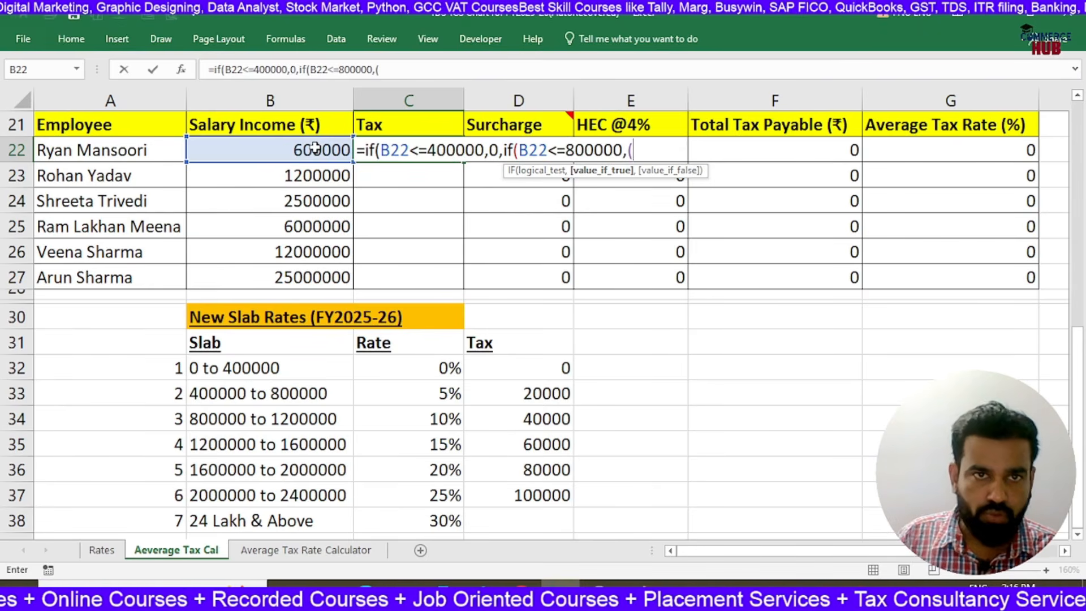
left_click(315, 148)
type("-400000")
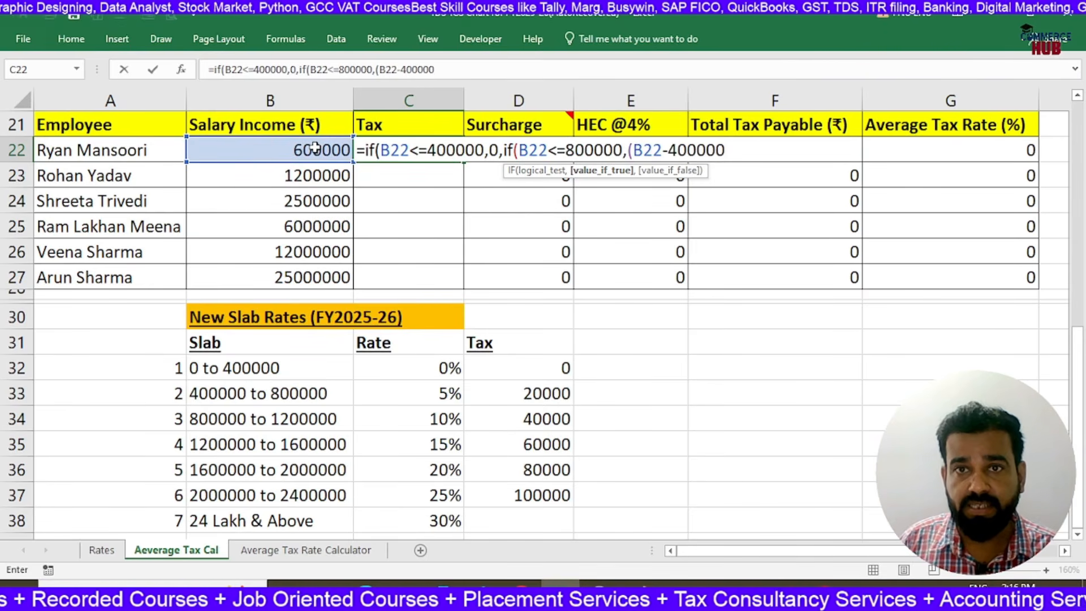
type(")")
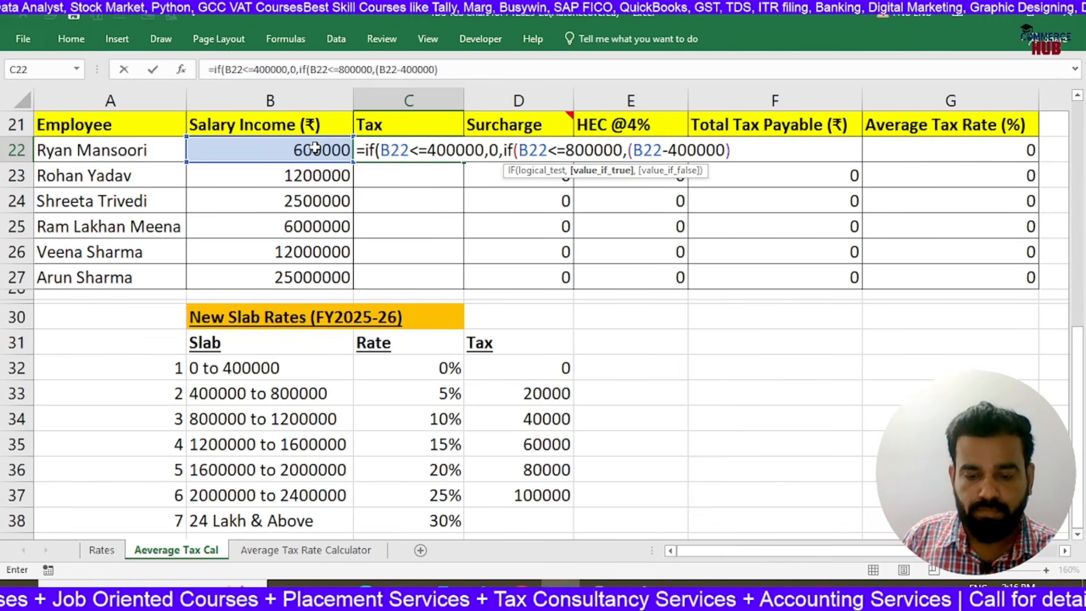
type("*55")
key("BackSpace")
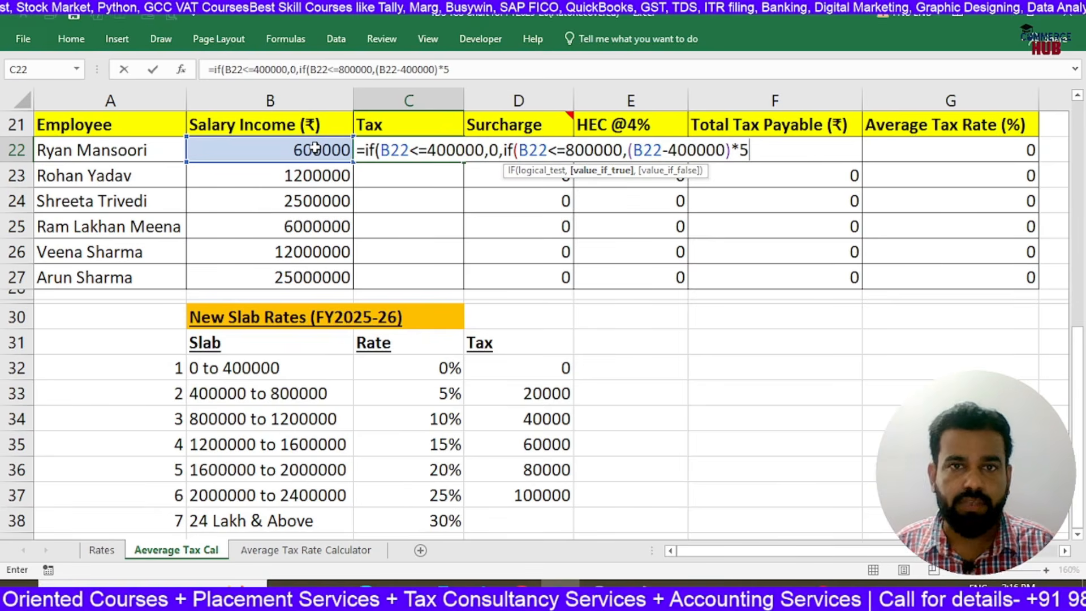
type("%")
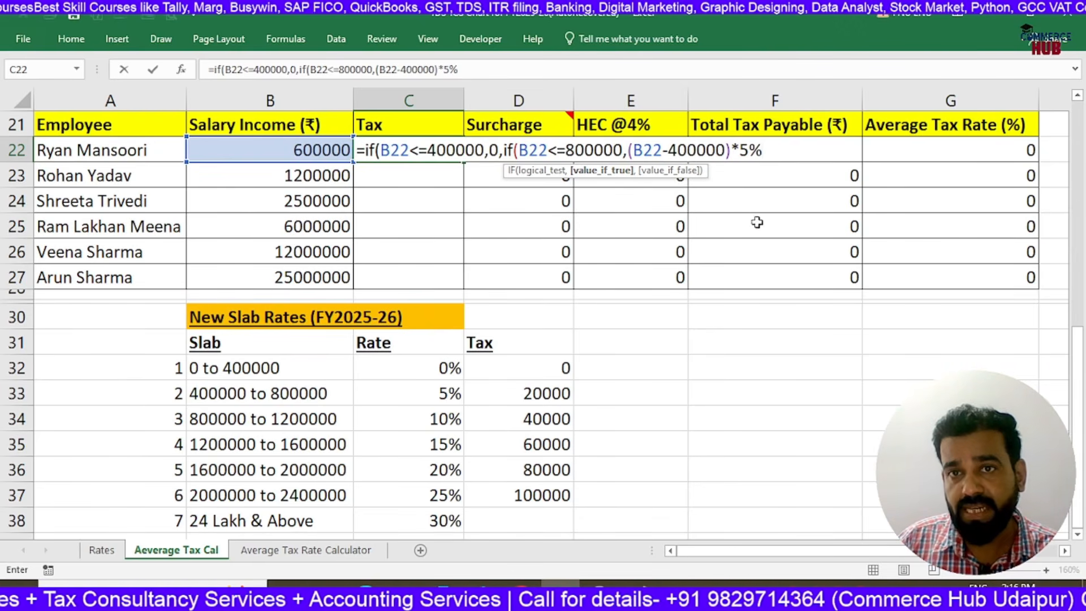
Open a third nested IF in the C22 formula after the 5% slab
type(",")
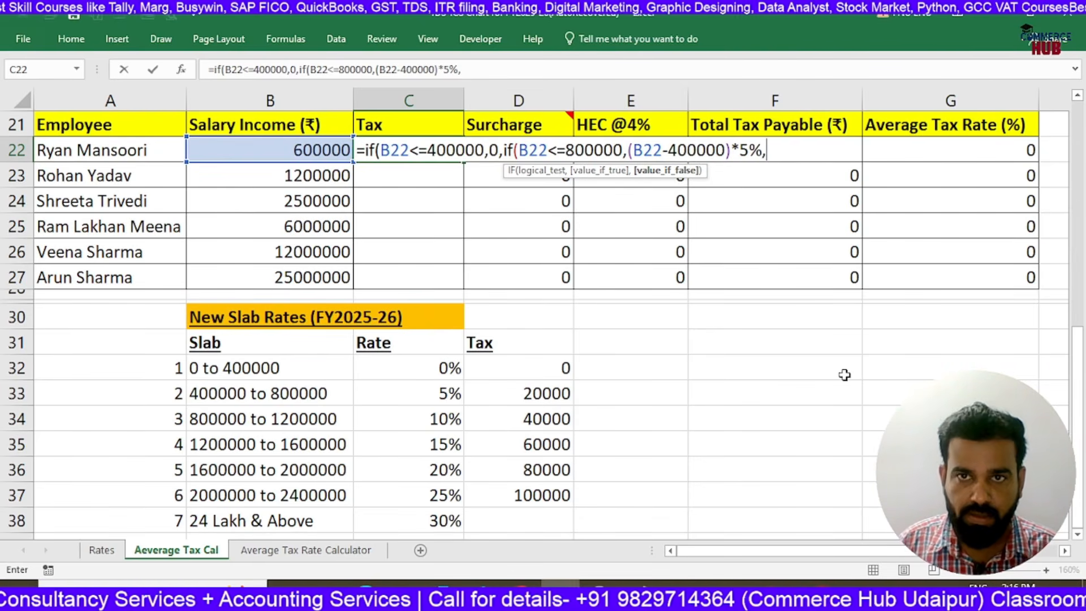
type("if")
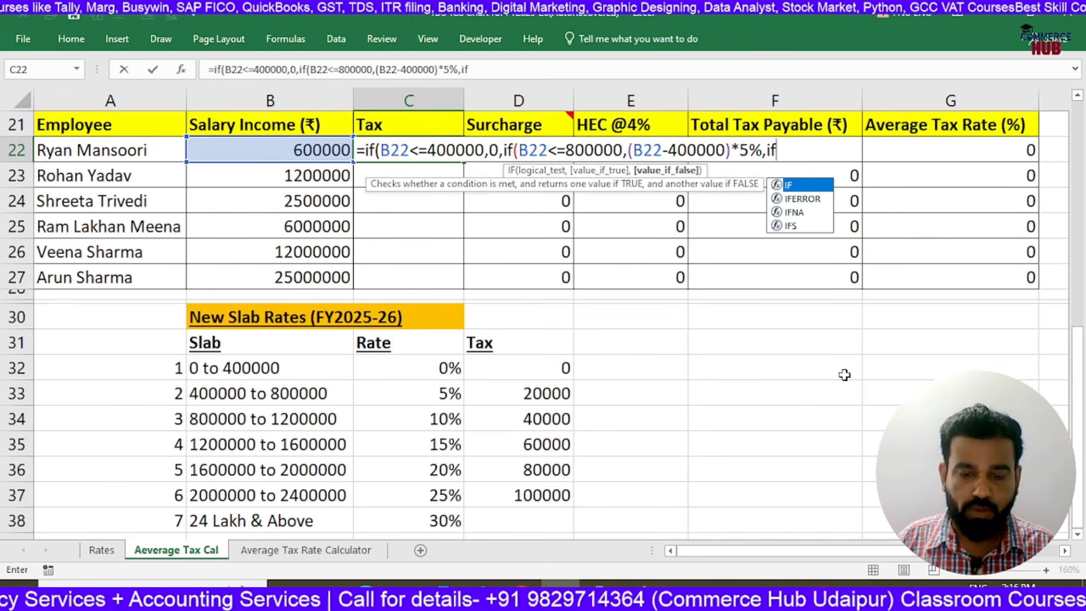
type("(")
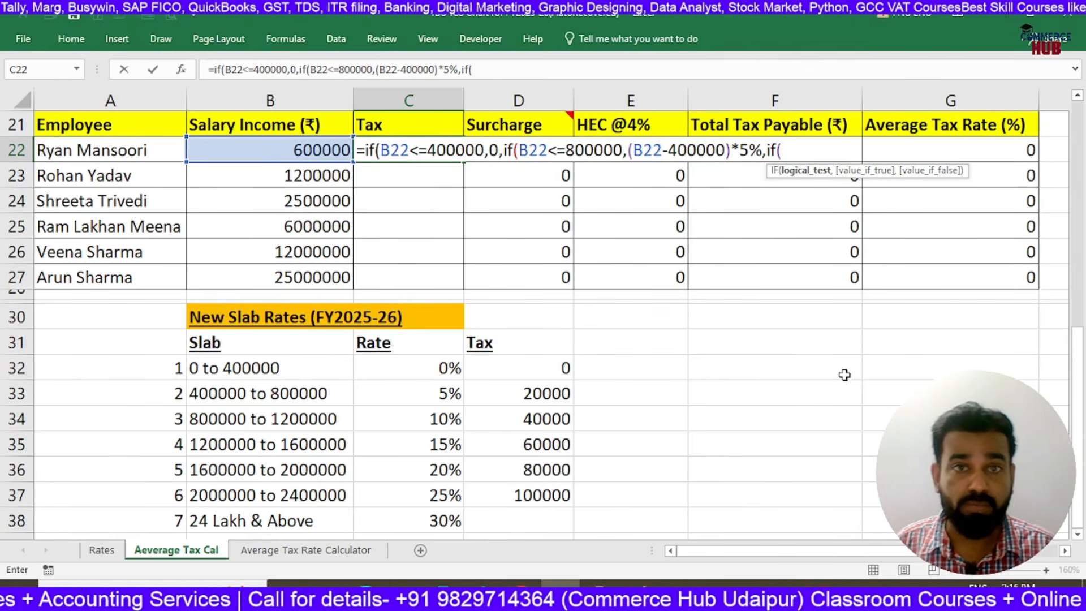
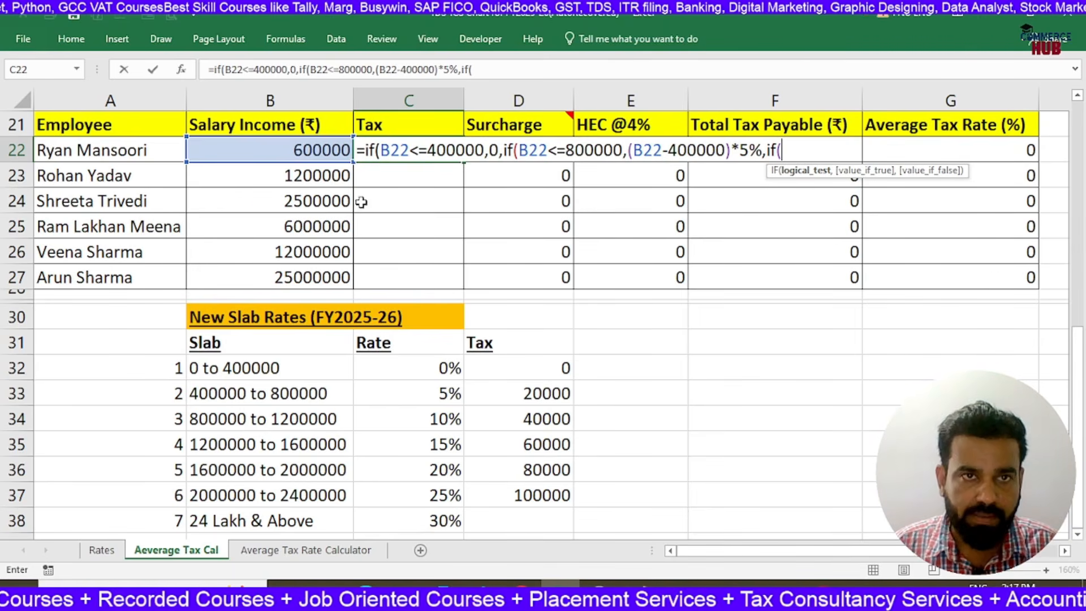
Give the third nested IF in the C22 formula the condition B22<=1200000
left_click(313, 152)
type("<")
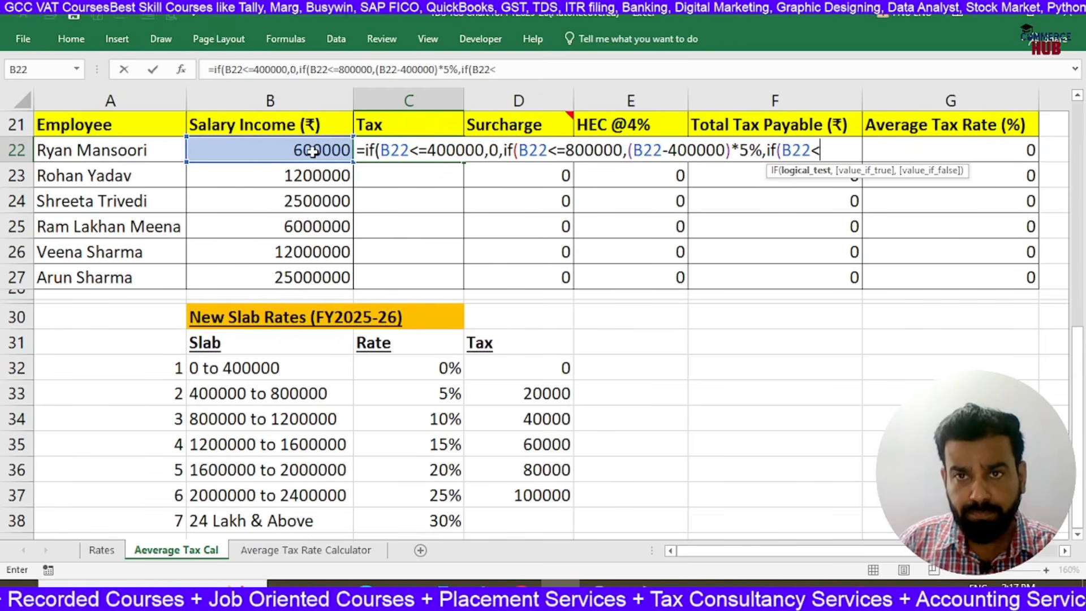
type("=")
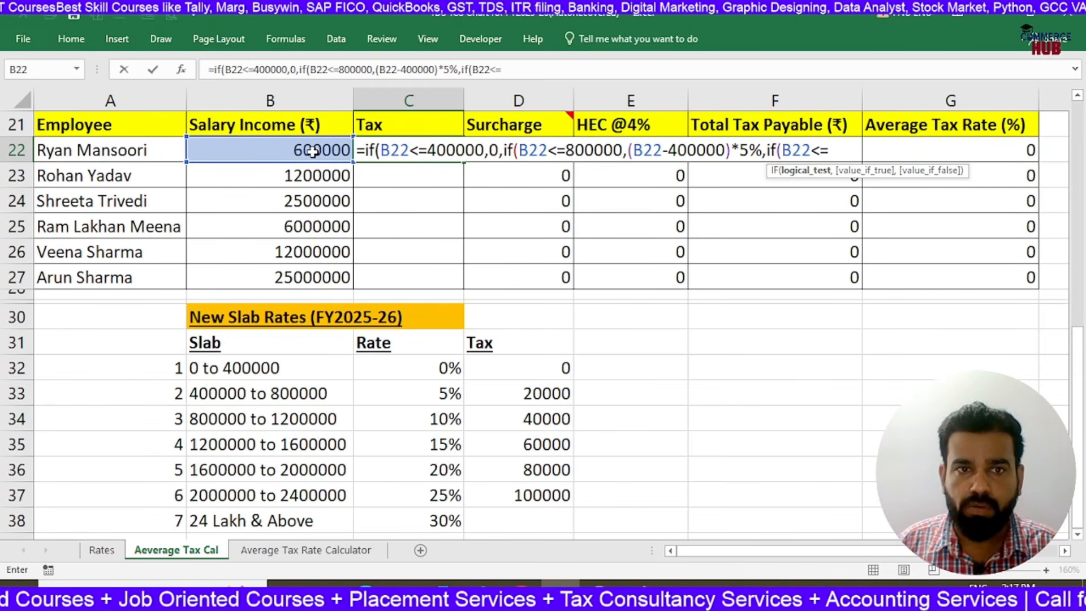
type("1200000")
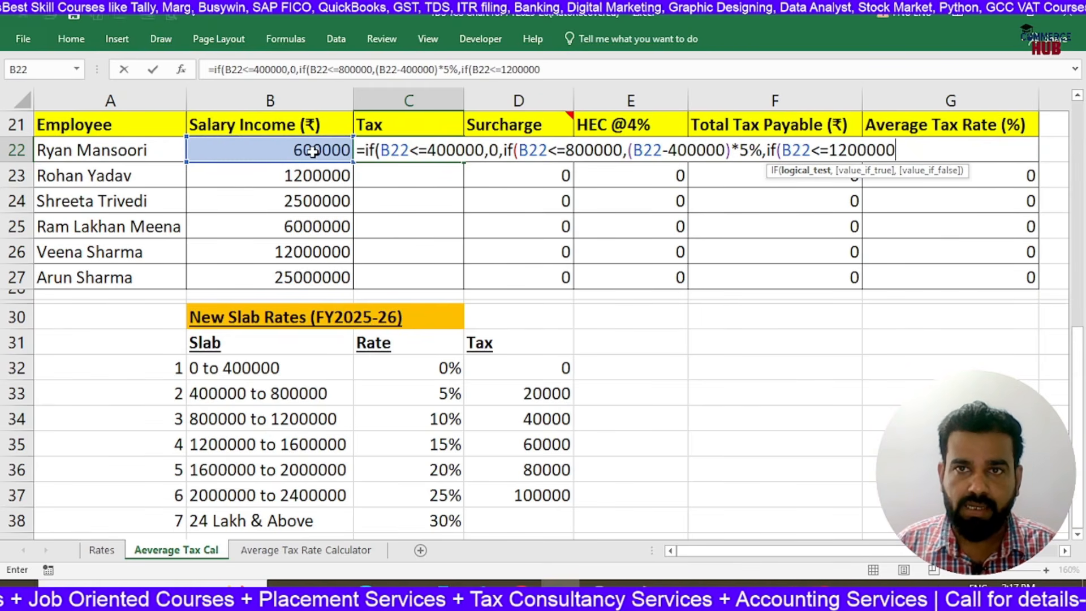
key("BackSpace")
type("0")
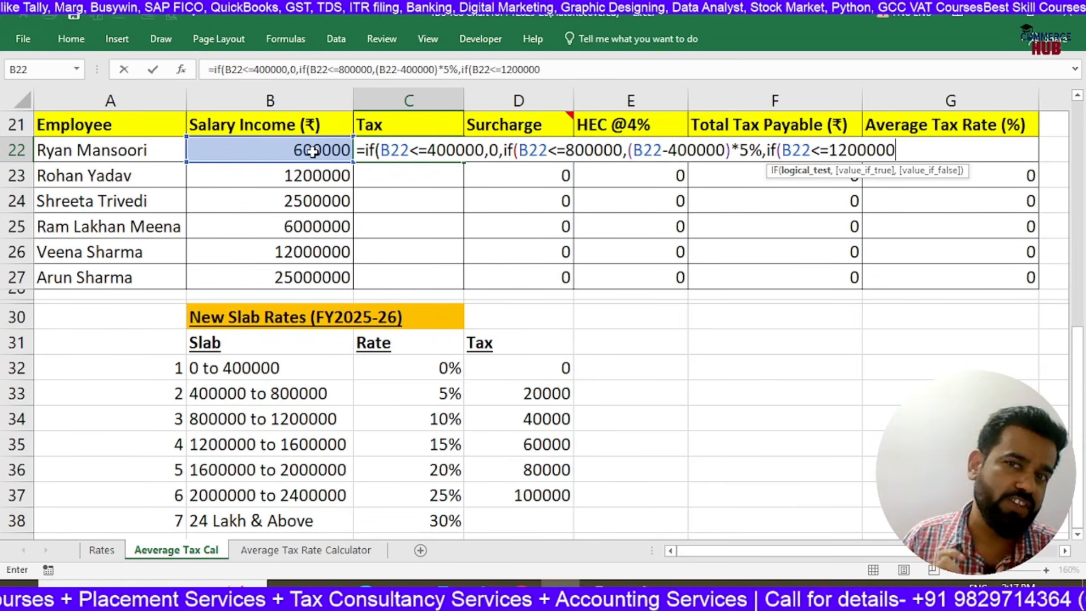
type(",")
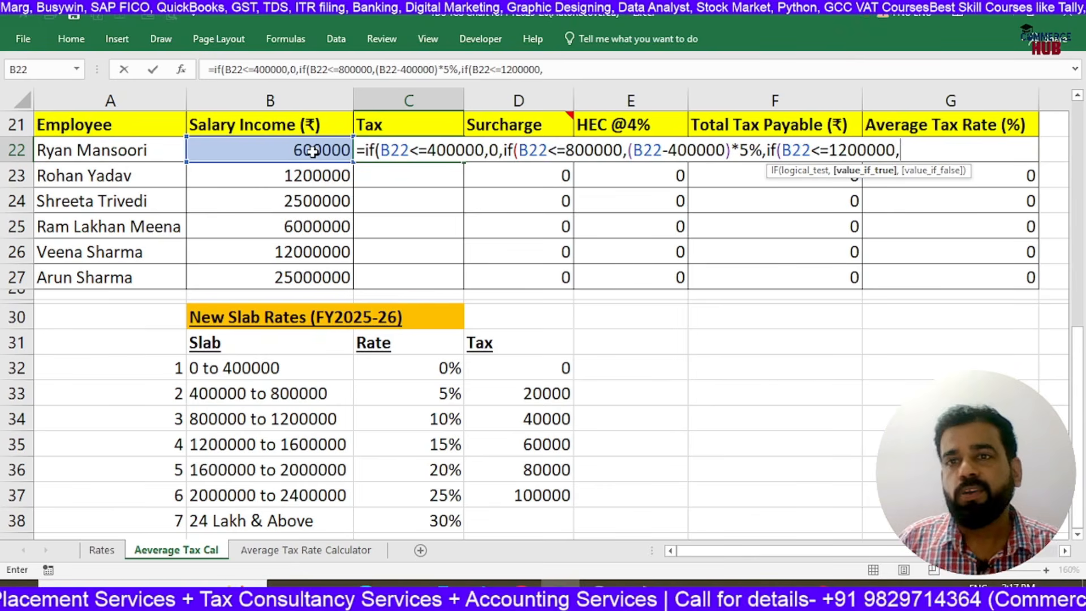
type("(")
Make the third IF in the C22 formula return (B22-800000)*10%+20000 when its condition is true
left_click(313, 152)
type("-800")
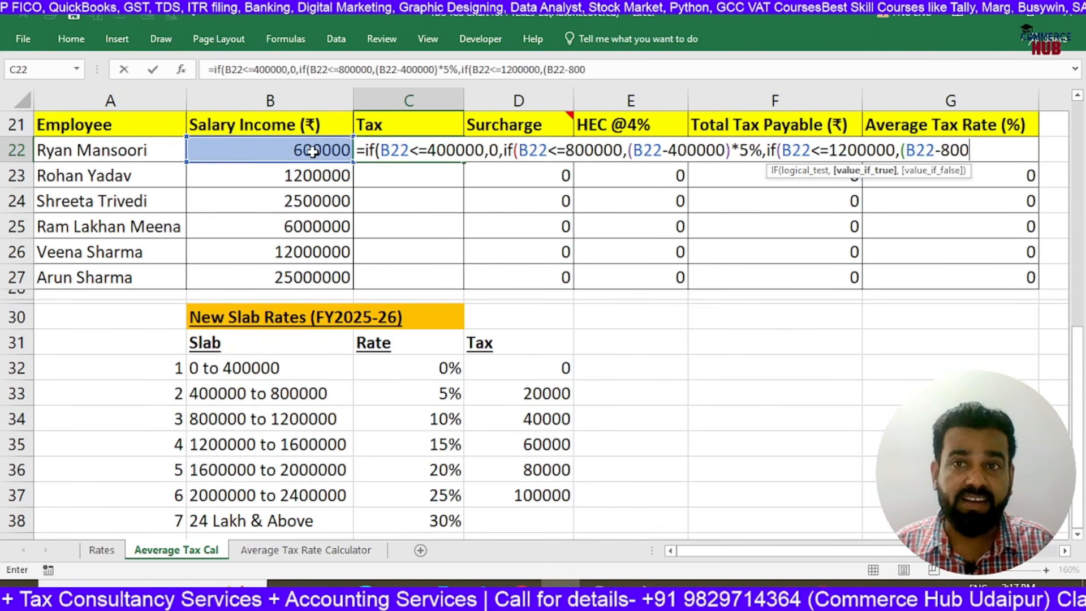
type("000)*10%+")
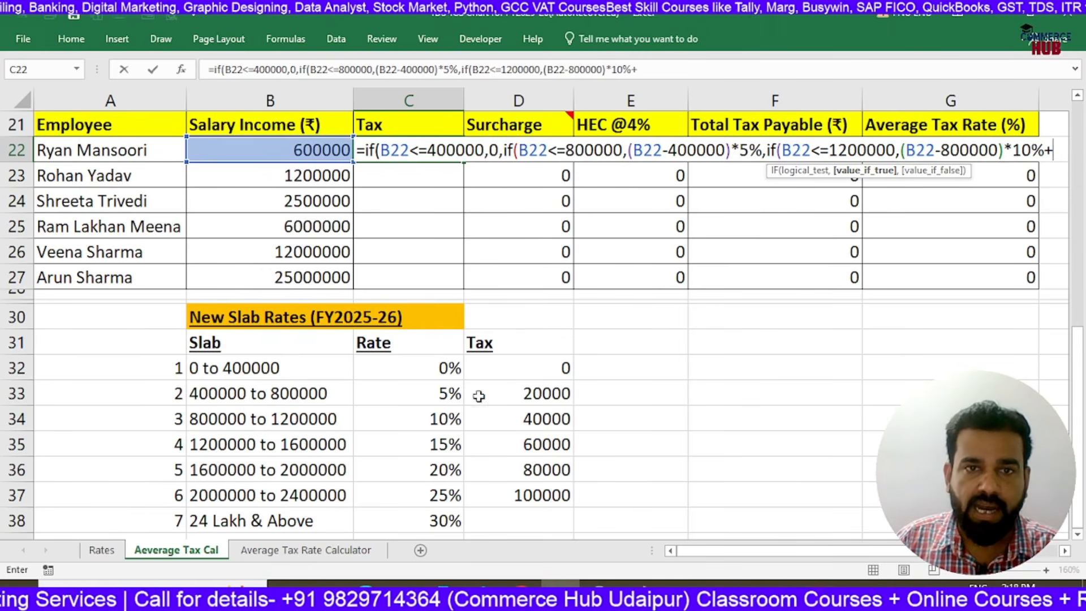
type("20000")
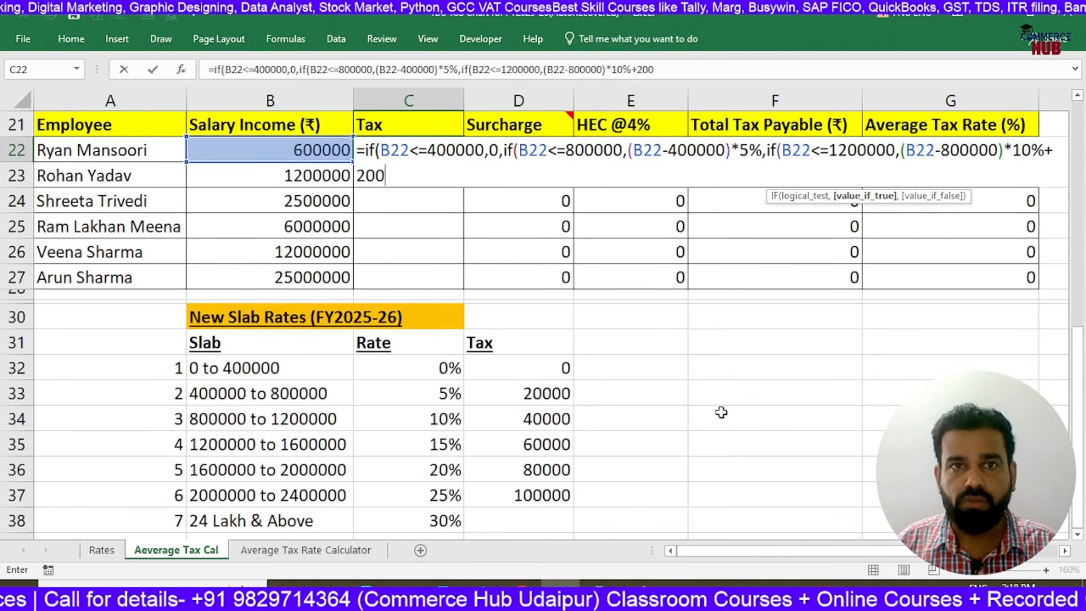
type(",if")
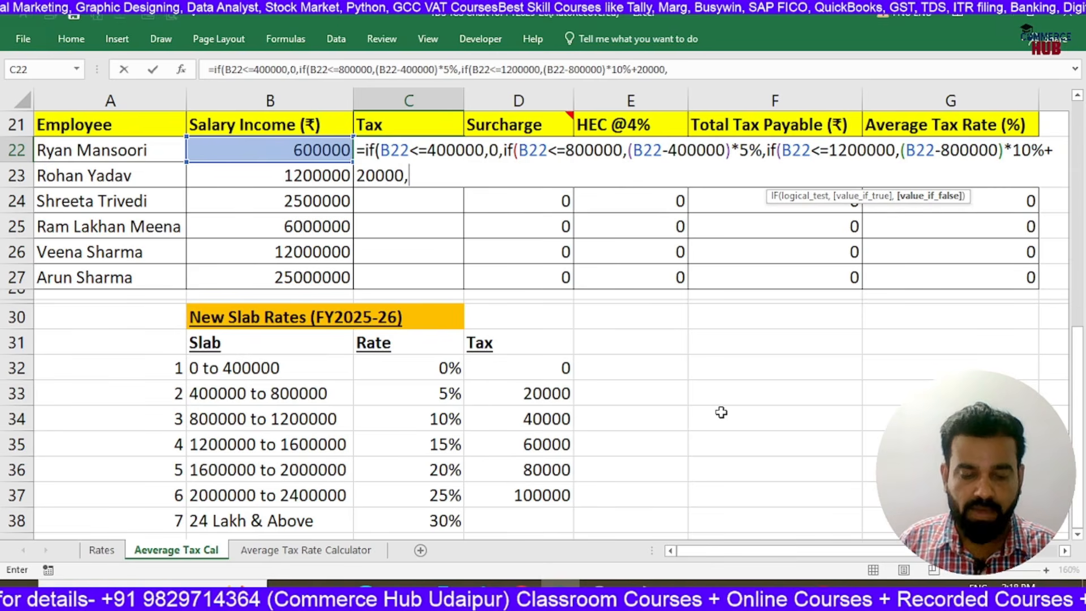
type("(")
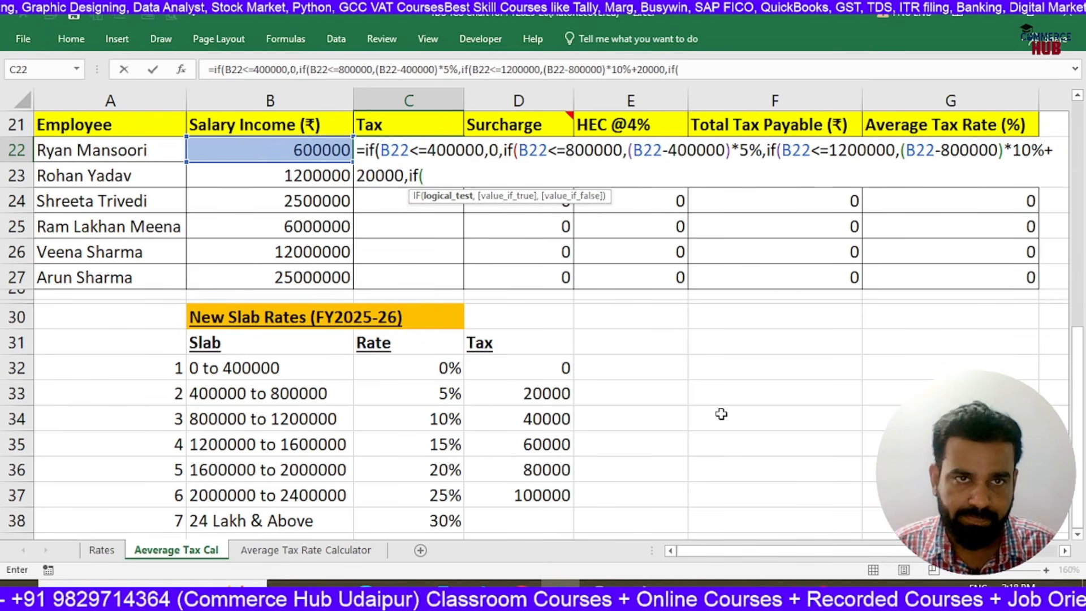
Nest a fourth IF in the C22 formula with the condition B22<=1600000
left_click(333, 153)
key("shift+Right")
type("<")
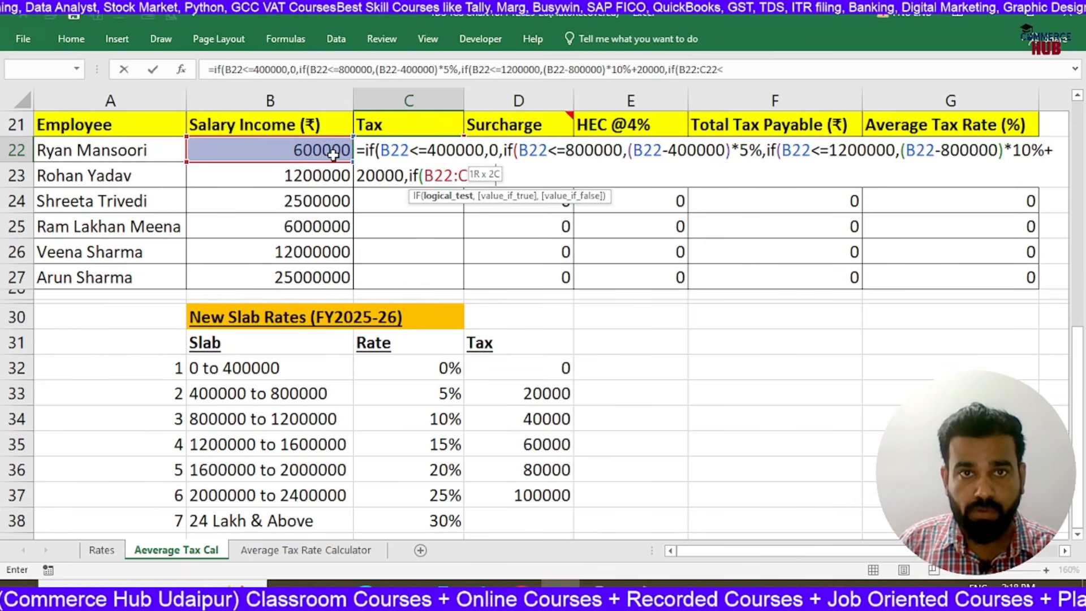
key("shift+Left")
type("<=1600000")
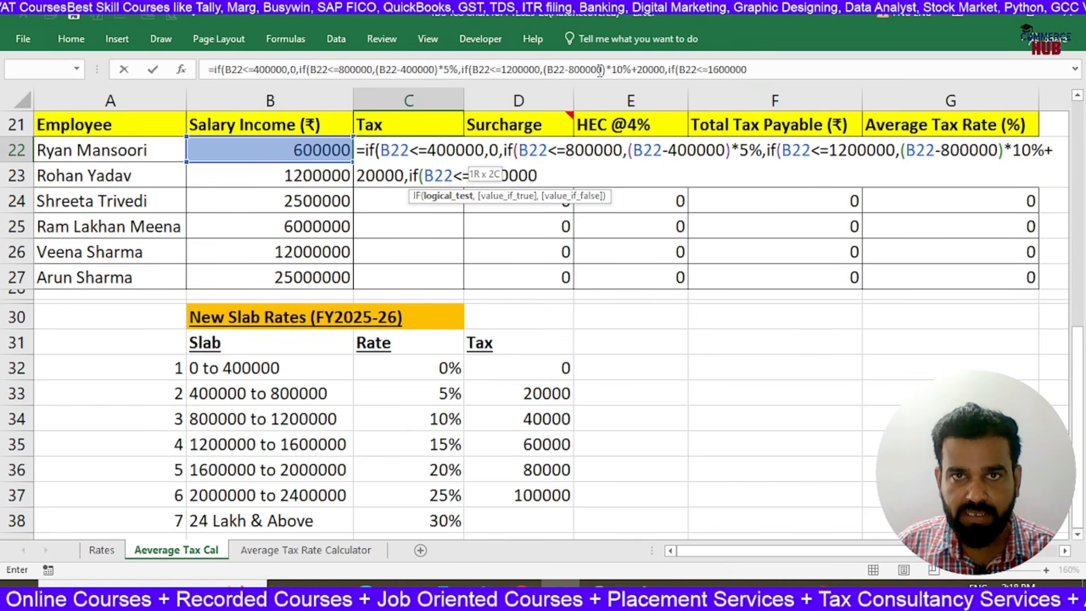
type(",")
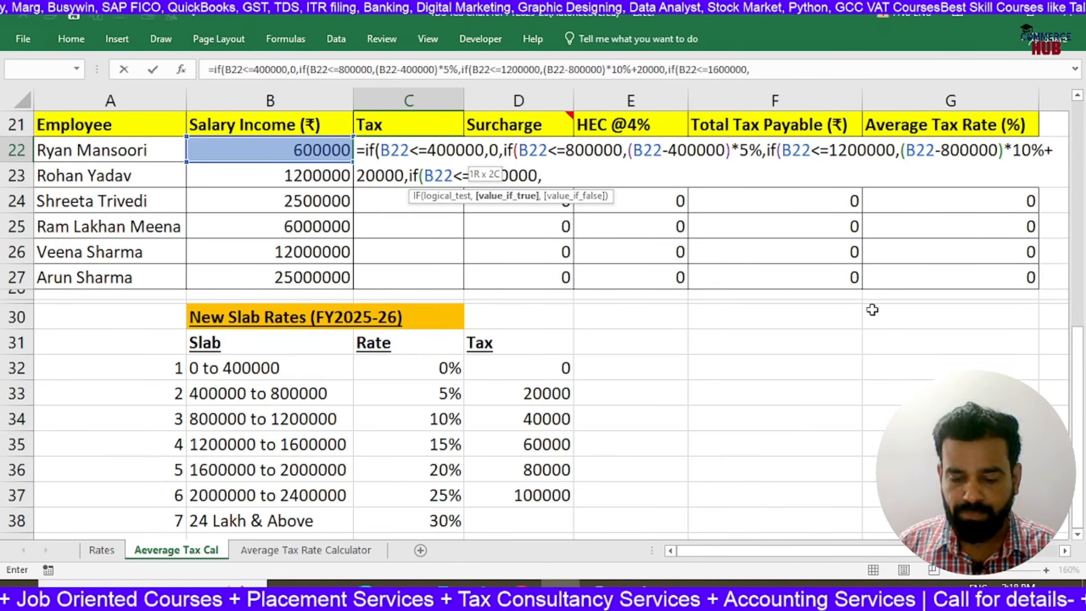
Make the fourth IF in the C22 formula return (B22-1200000)*15%+60000 when its condition is true
type("(")
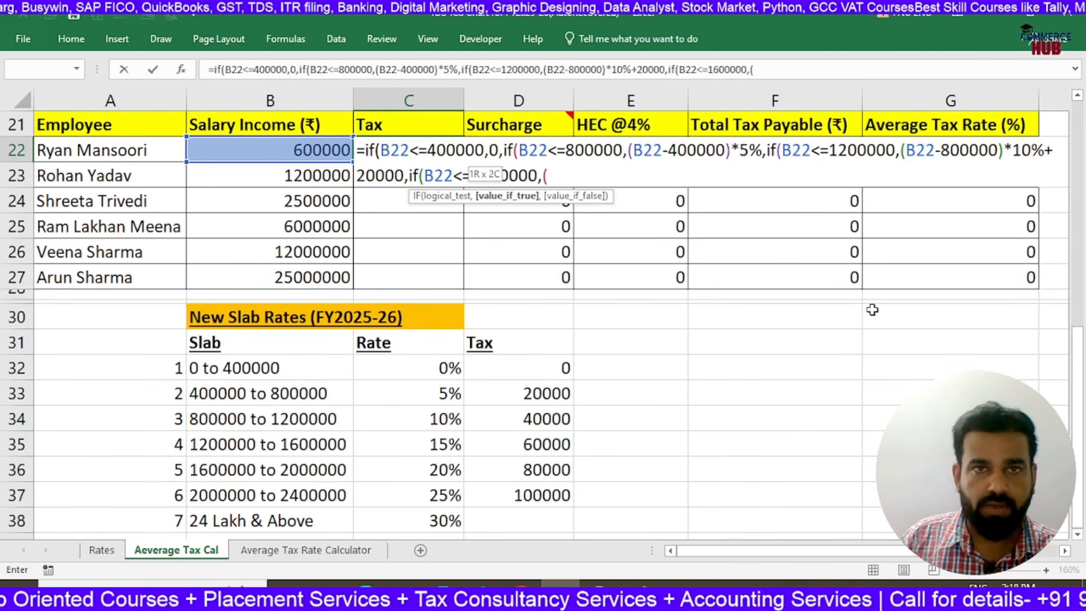
left_click(300, 146)
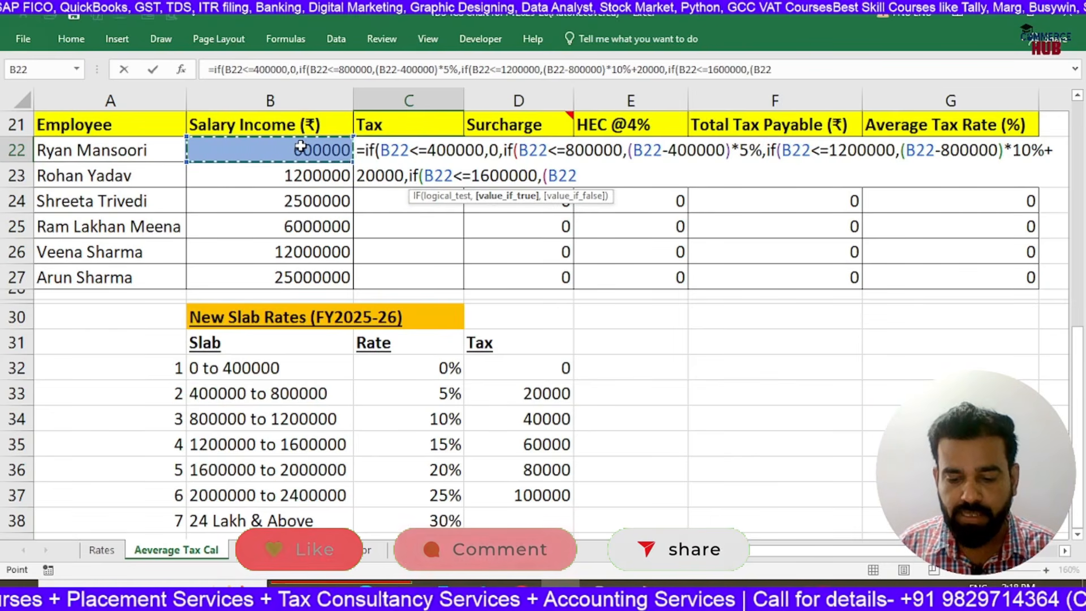
type("-")
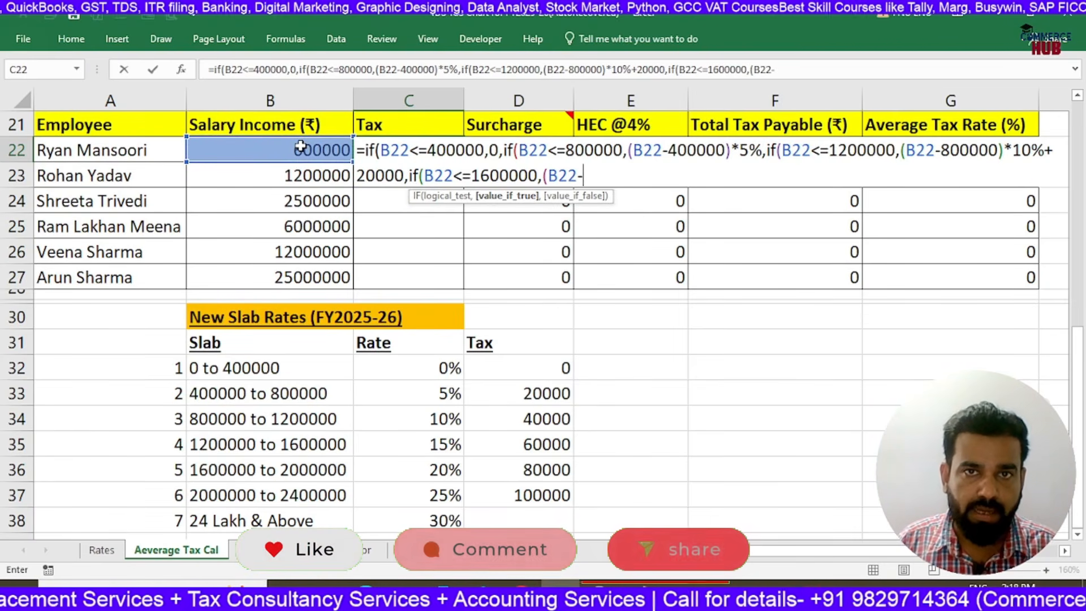
type("120000")
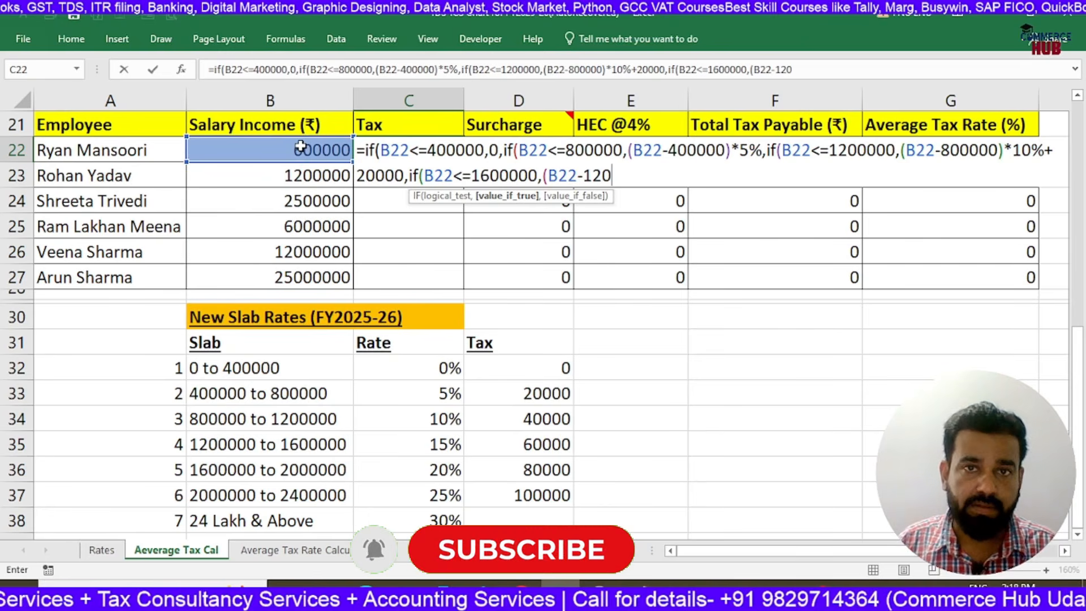
type("0")
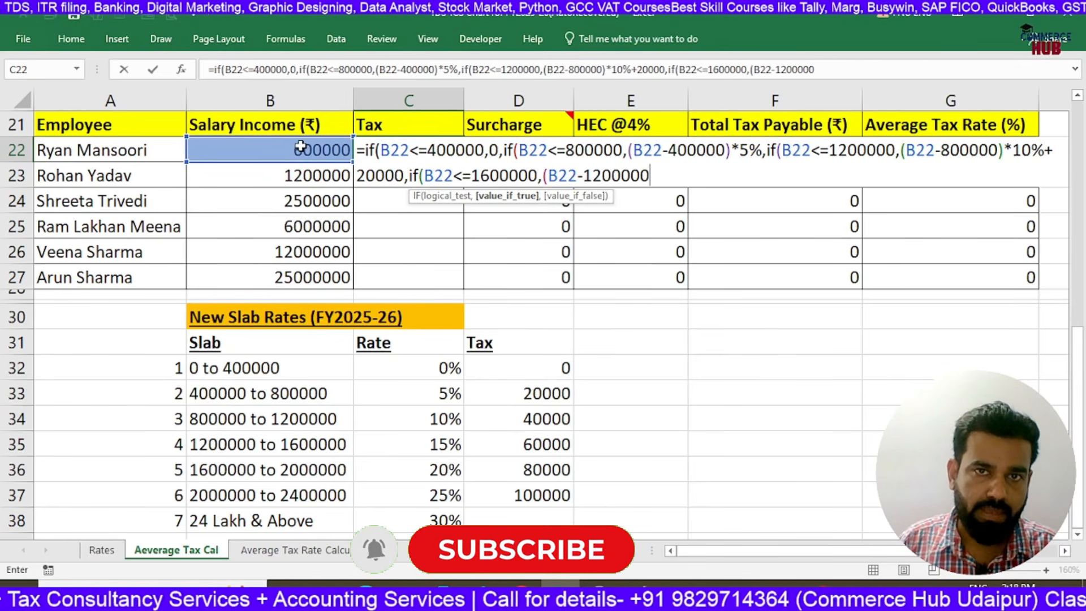
type(")*")
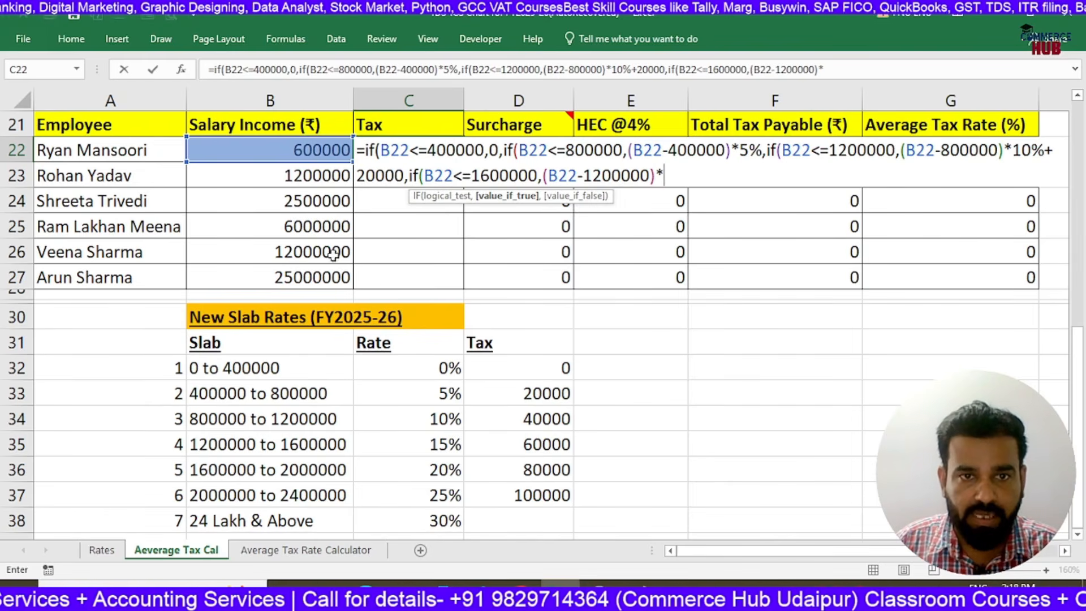
type("1 5%")
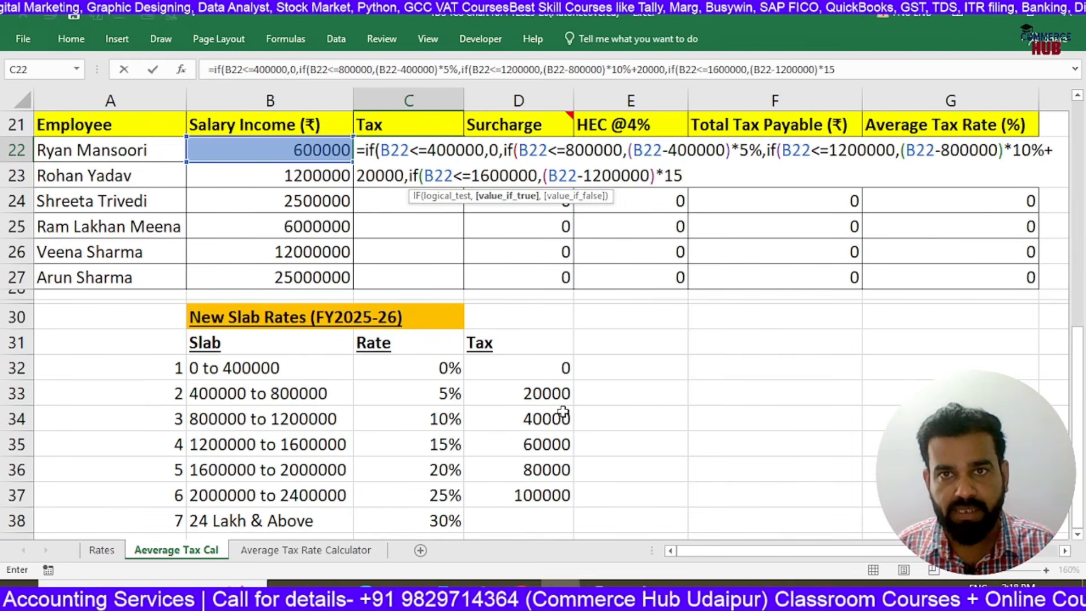
type("+")
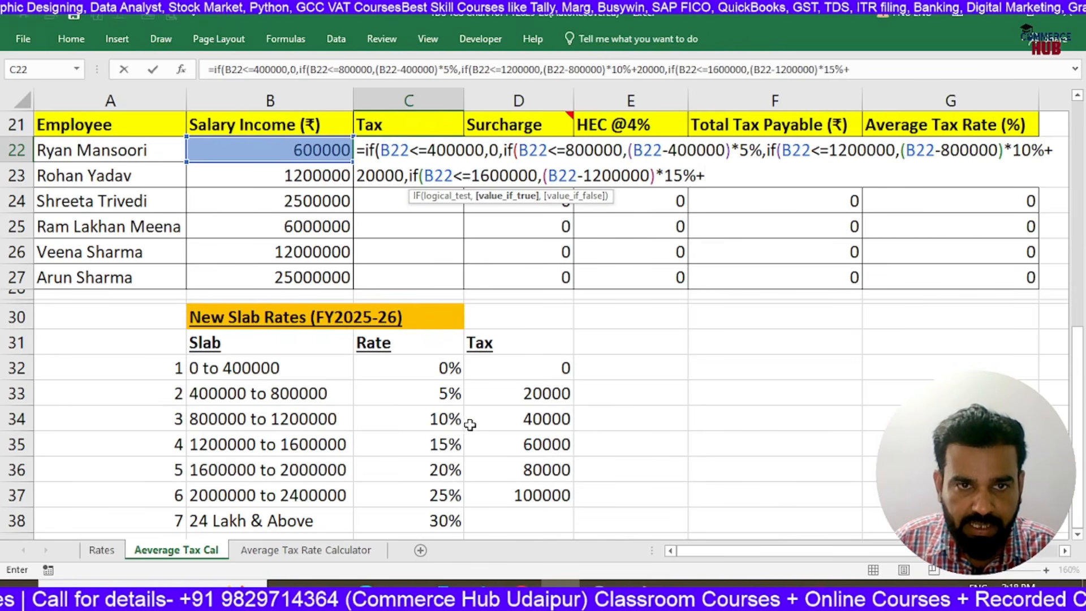
type("60000,if(")
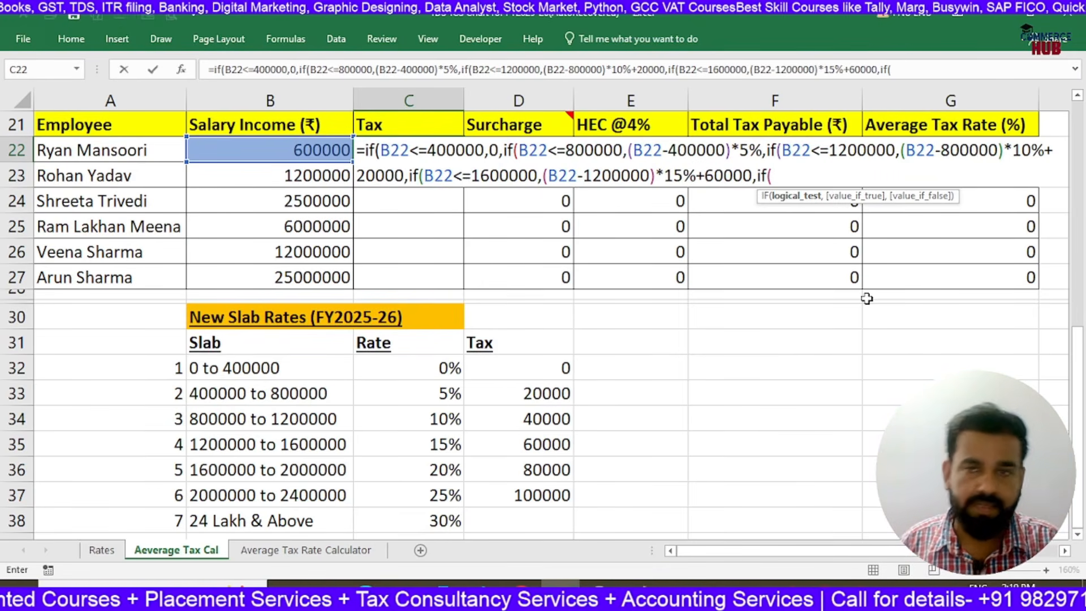
Nest a fifth IF in the C22 formula with the condition B22<=2000000 and open a bracket for its true value
left_click(264, 147)
type("<")
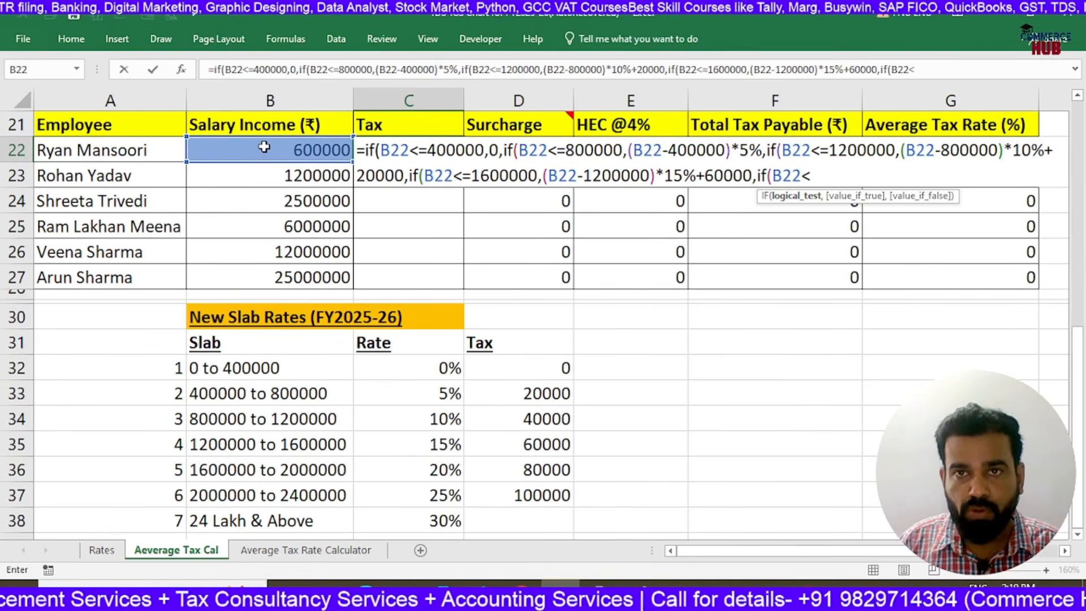
type("=200000")
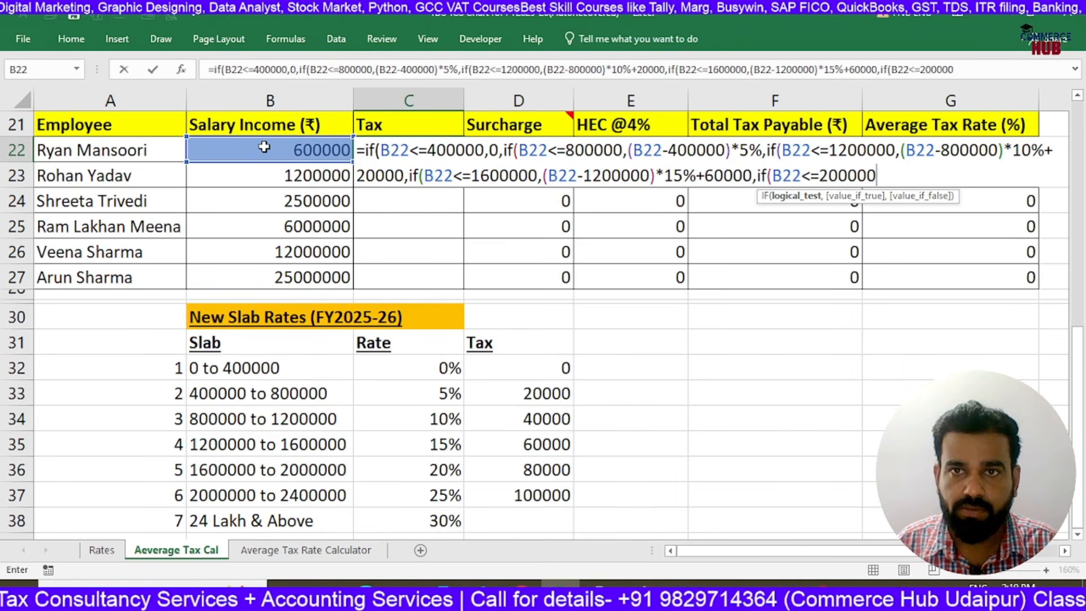
type("0,(")
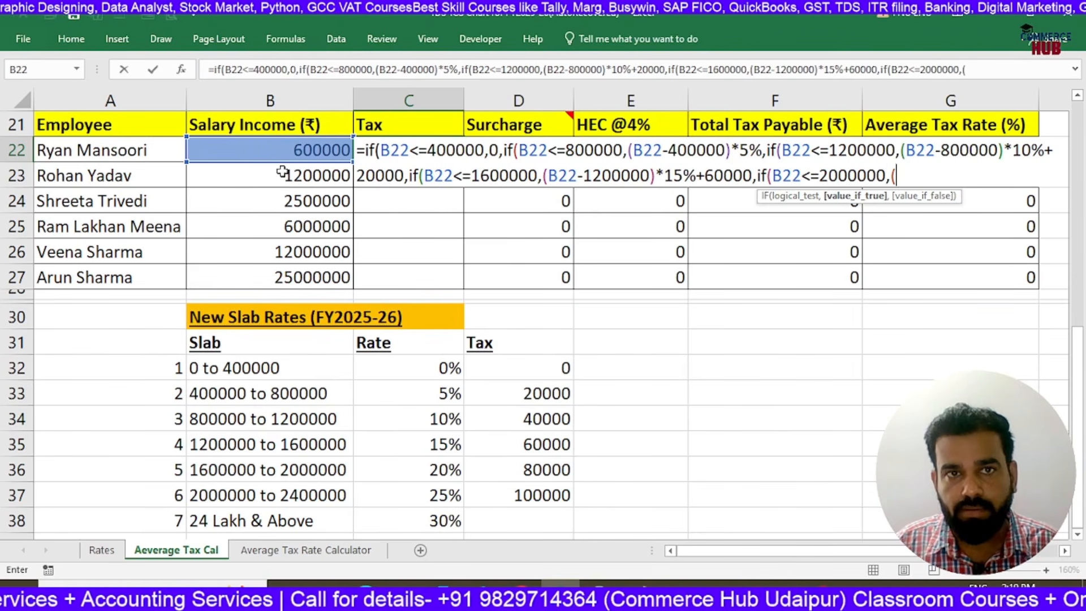
Complete the fifth IF's true value in the C22 formula as (B22-1600000)*20%+120000
left_click(295, 145)
type("-160000")
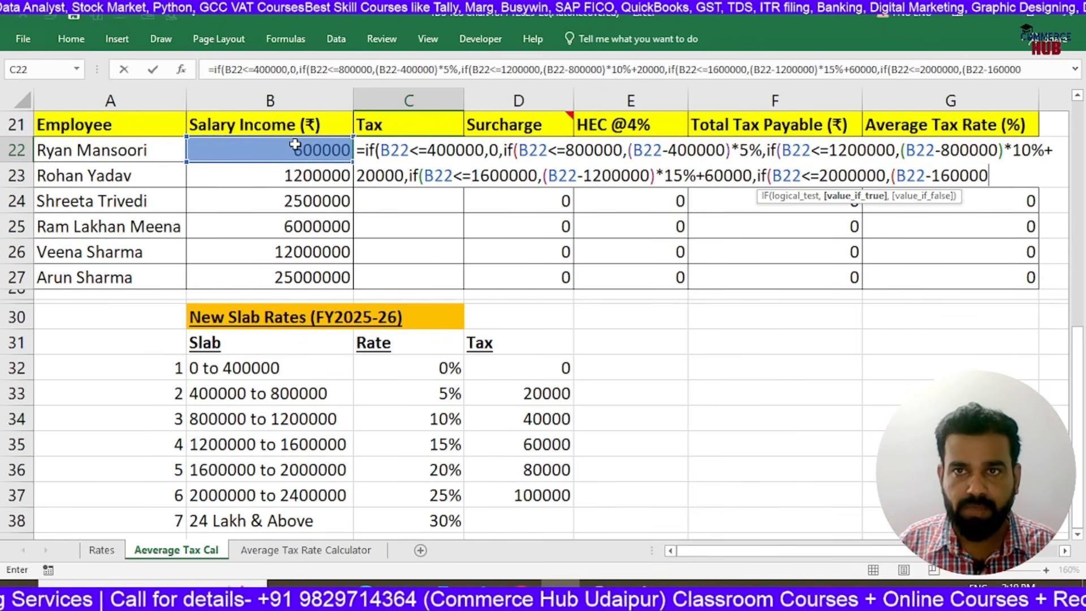
type("0)")
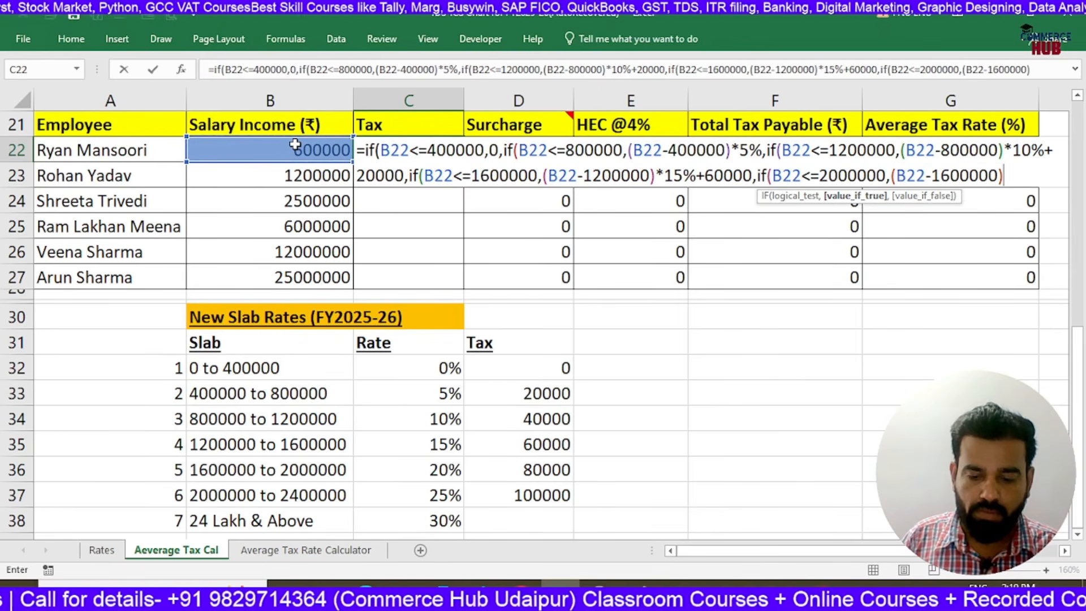
type("*20%")
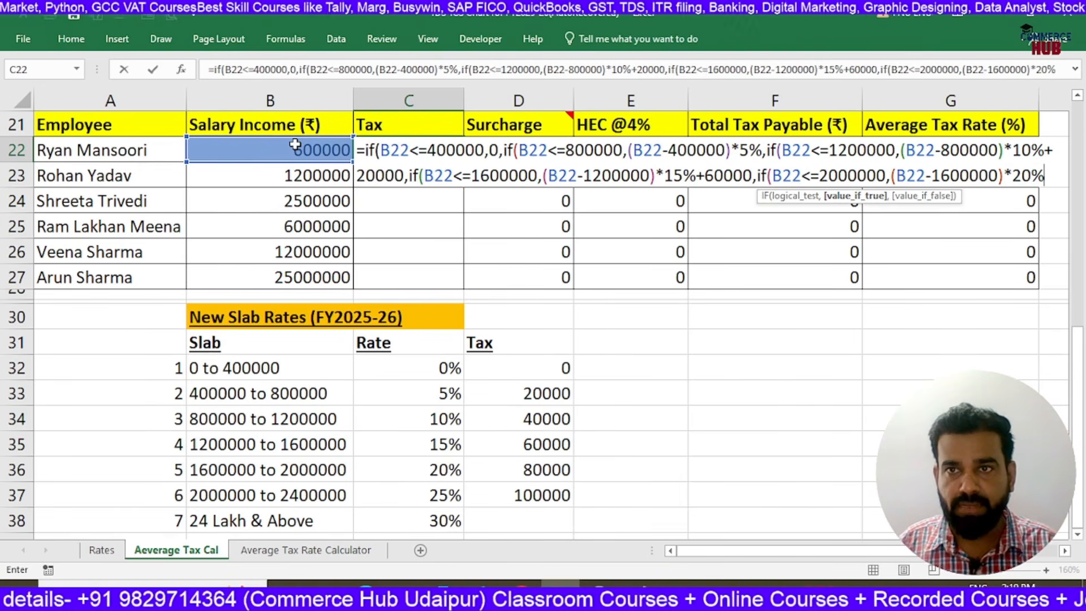
type("+")
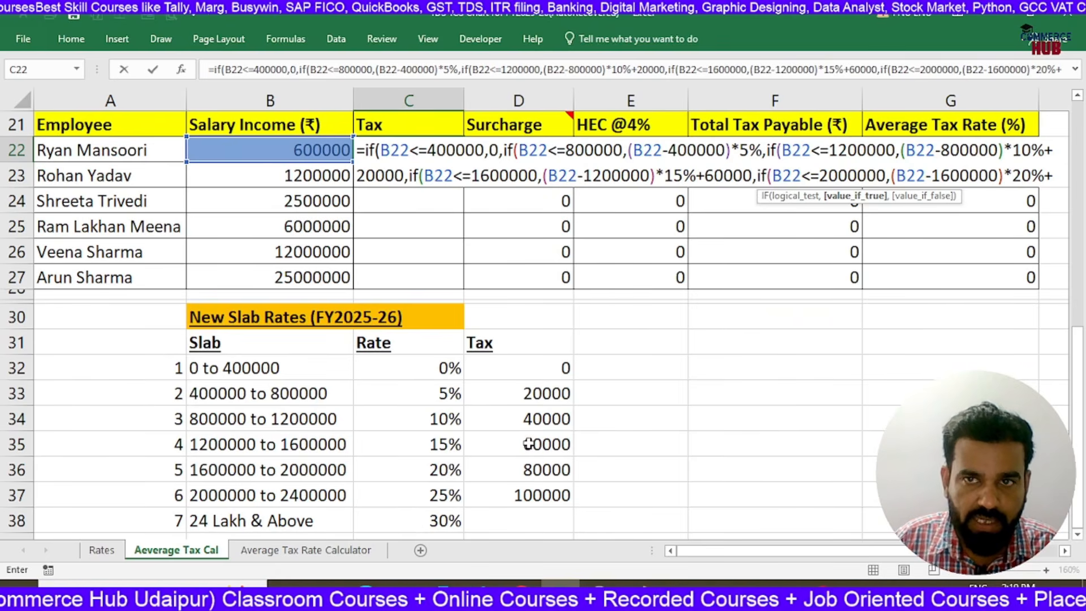
type("12")
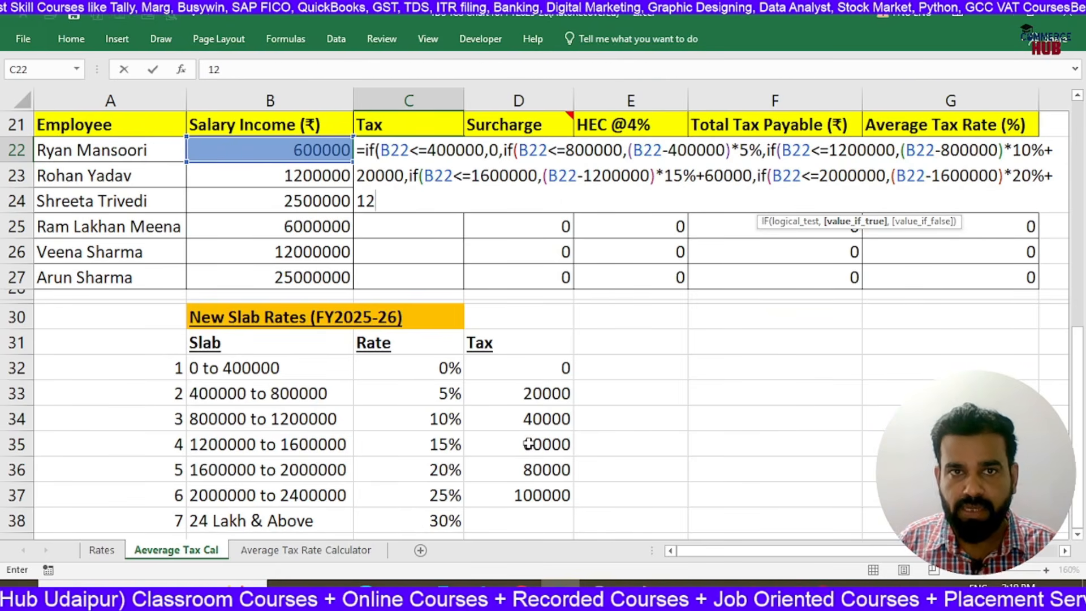
type("0000")
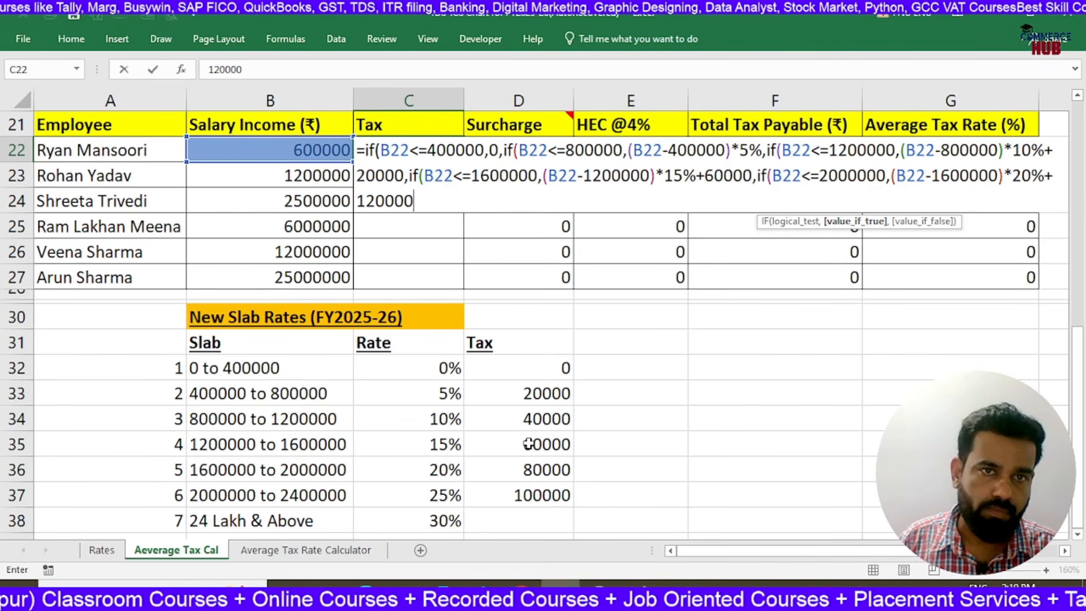
type(",if(")
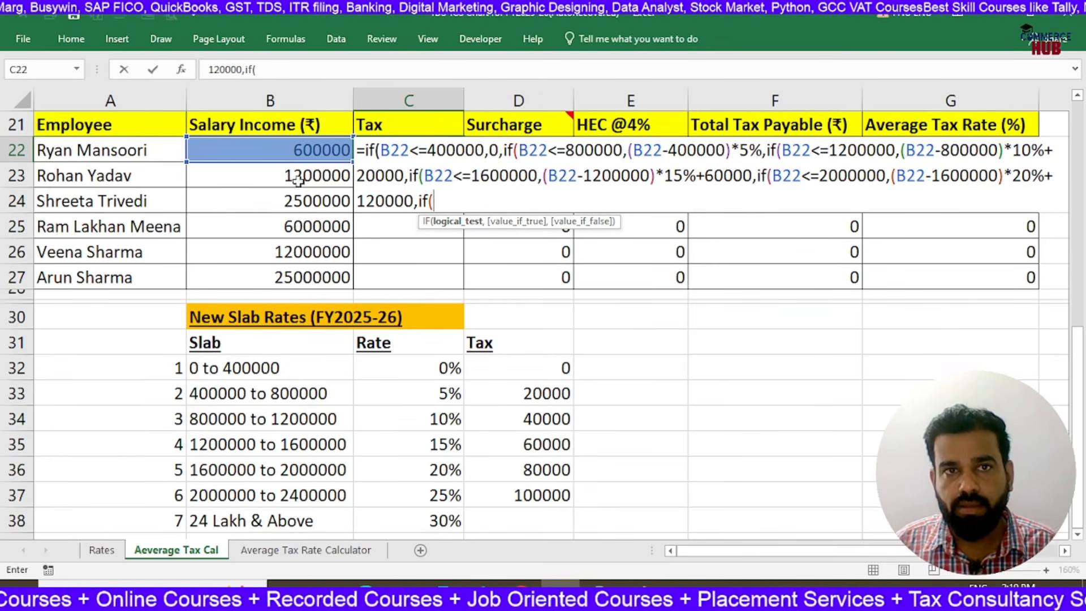
Nest a sixth IF in the C22 formula with the condition B22<=2400000
left_click(300, 151)
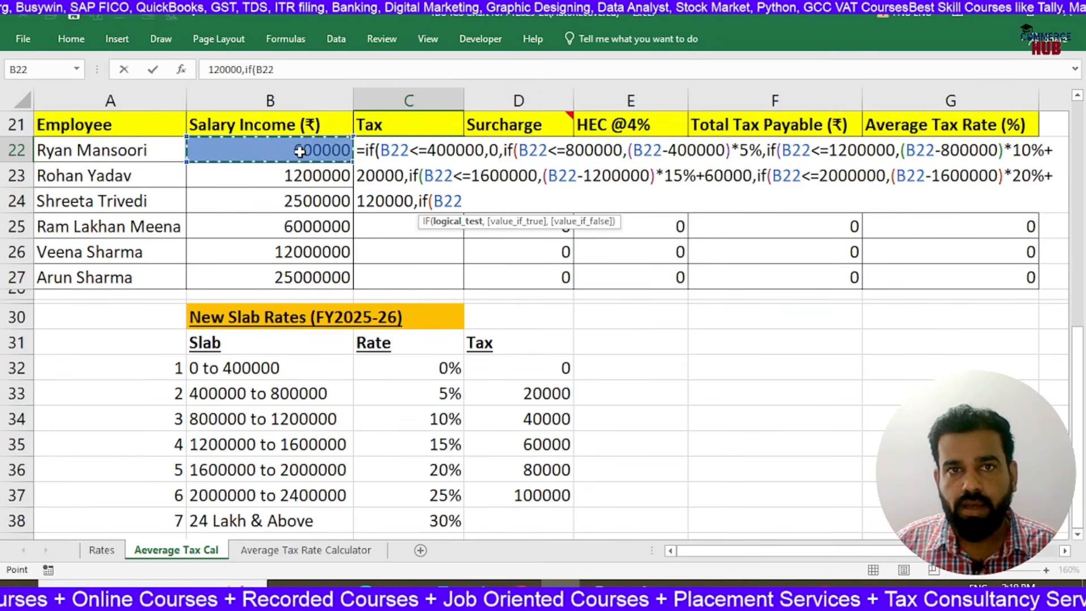
type("<")
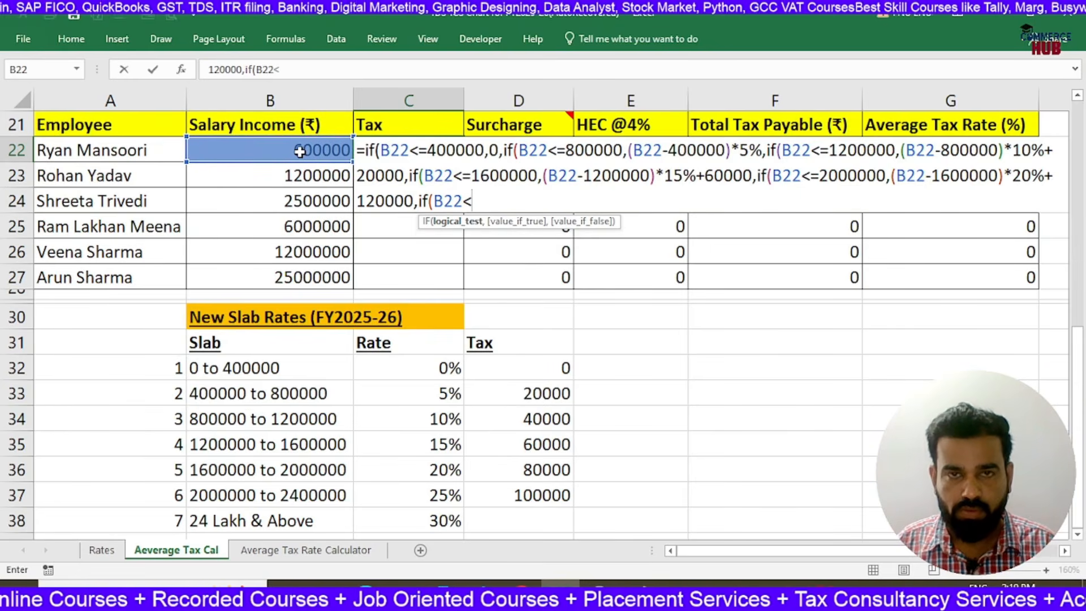
type("=240")
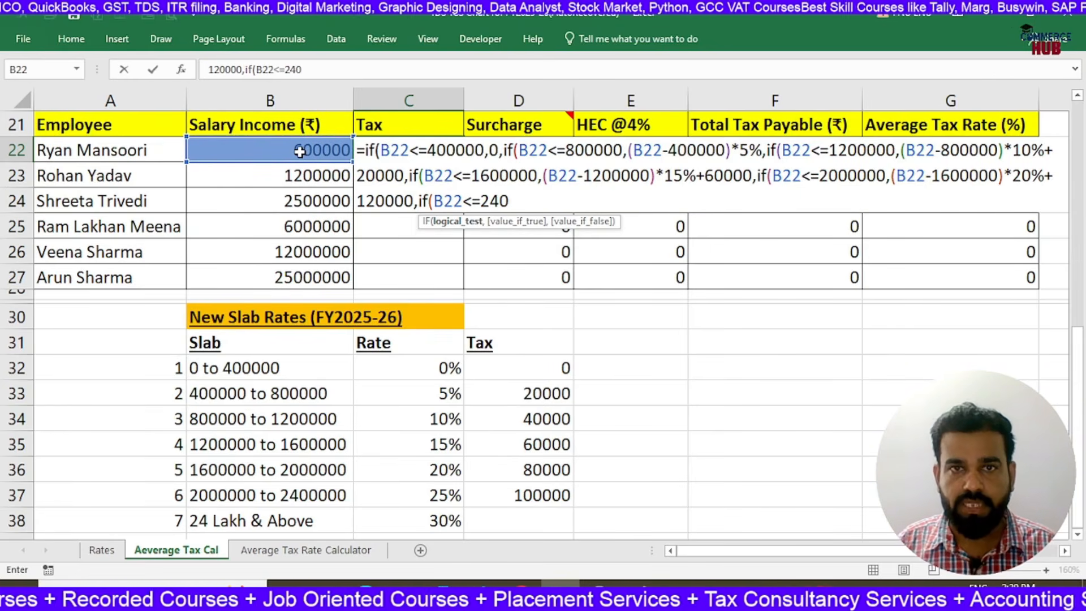
type("0000,")
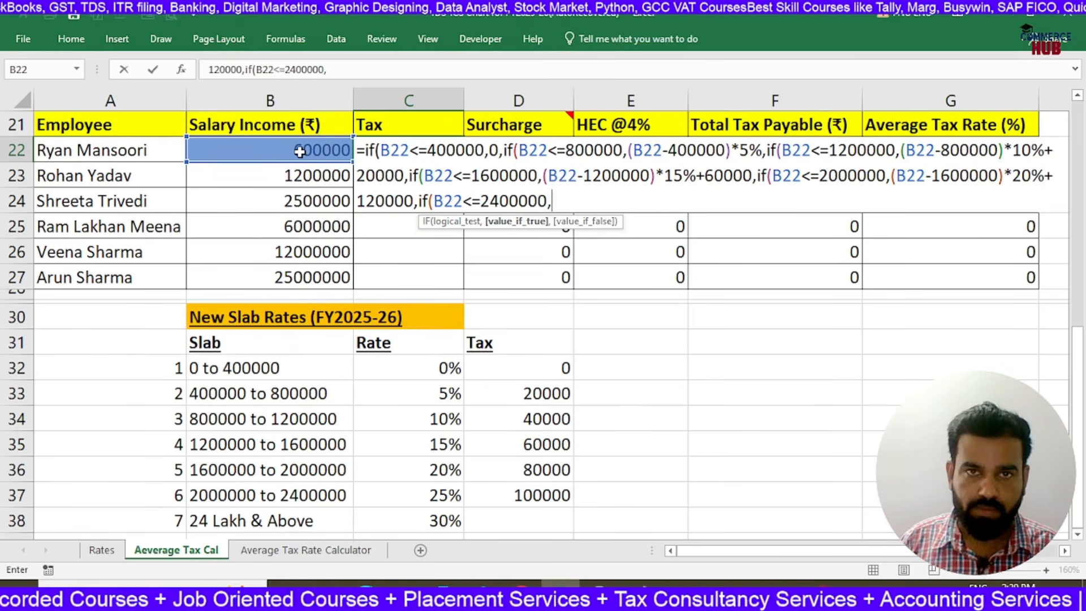
type("(")
Make the sixth IF in the C22 formula return (B22-2000000)*25%+200000 when its condition is true
left_click(300, 151)
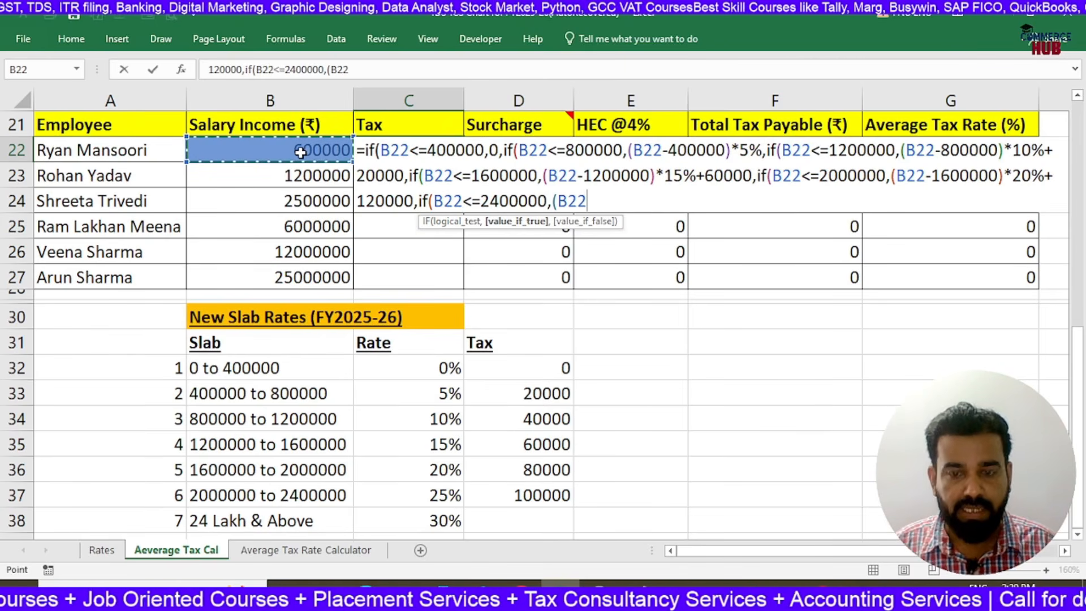
type("-200000")
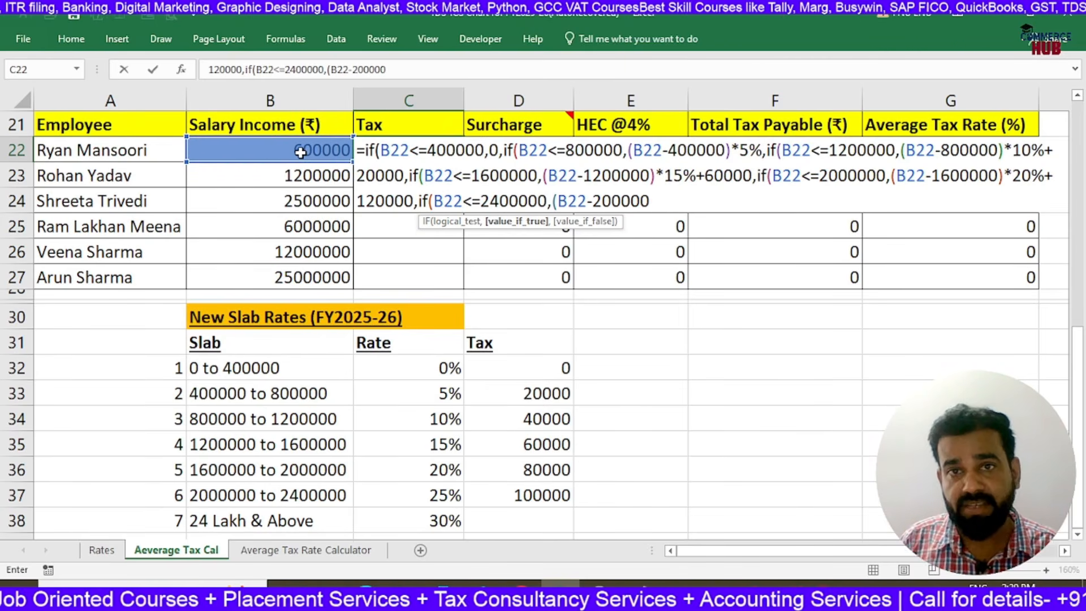
type("0)*")
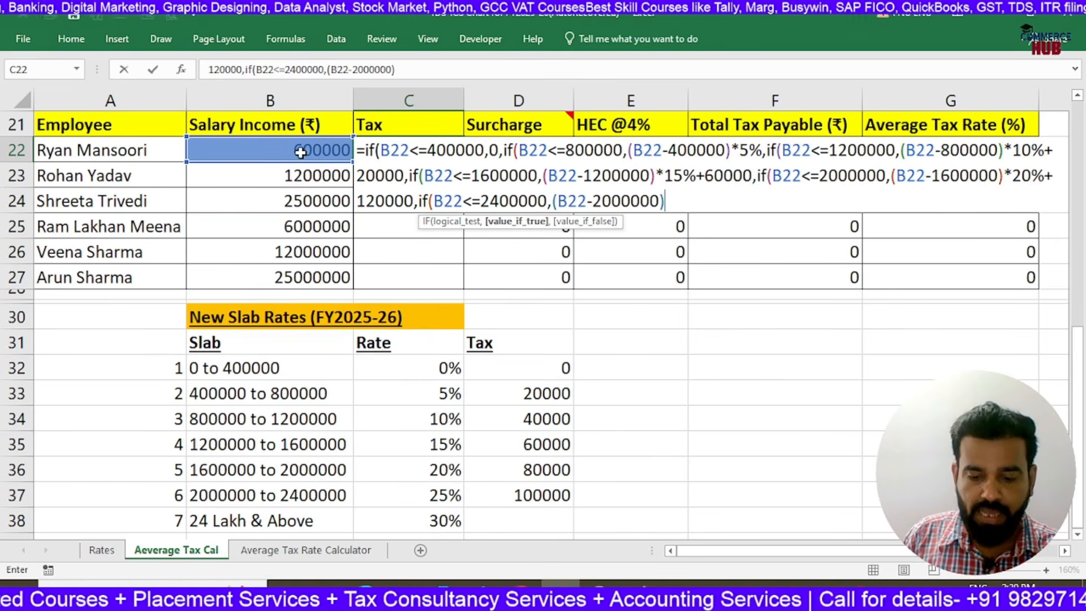
type("25%")
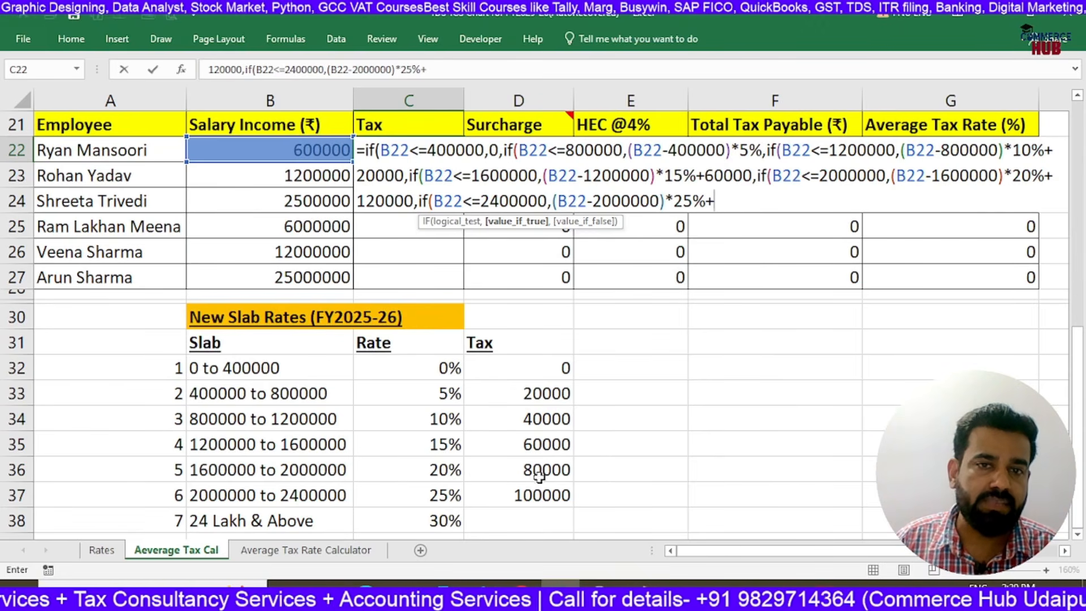
type("+200000")
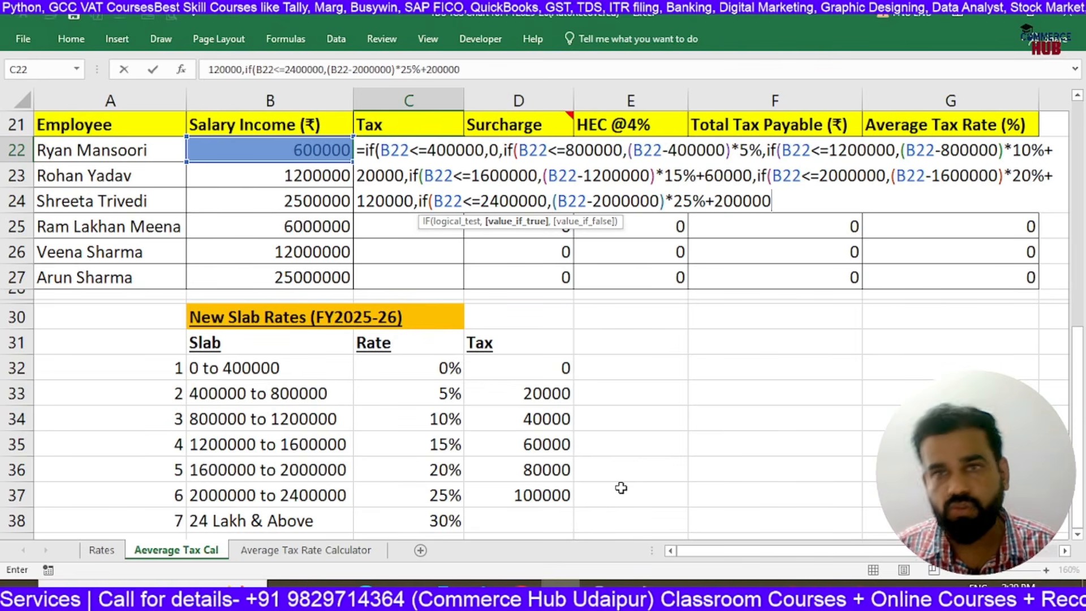
Give the sixth IF in the C22 formula the false value (B22-2400000)*30%+300000
type(",(")
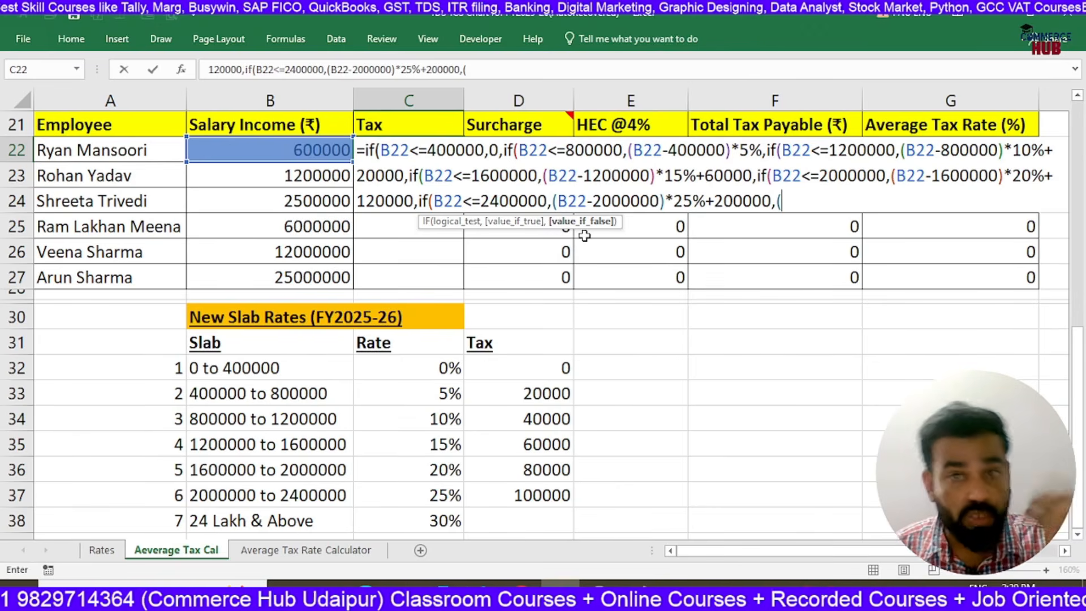
left_click(326, 153)
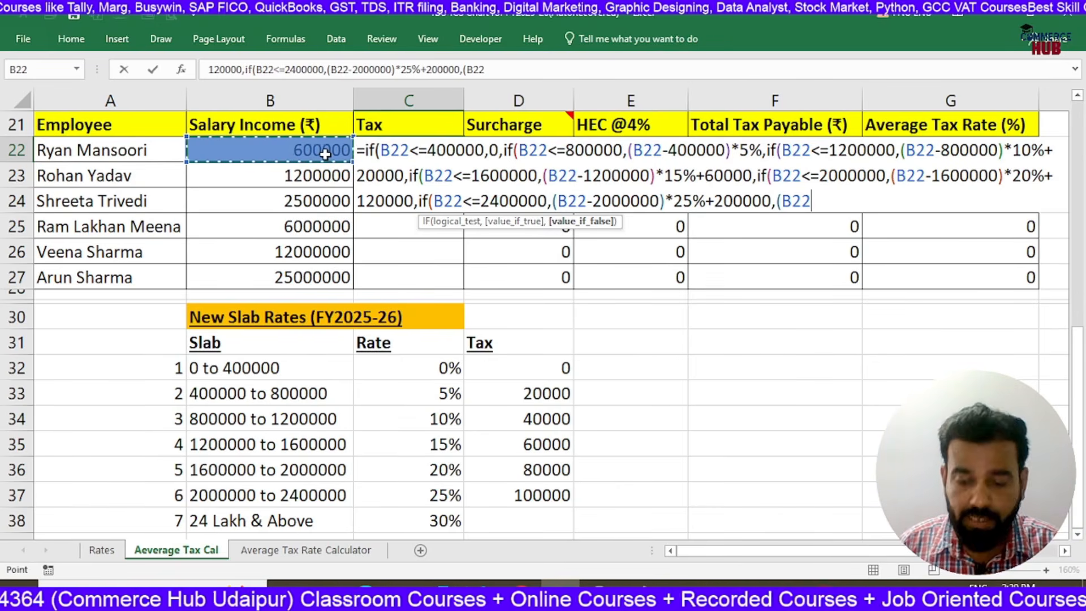
type("-2400000)*")
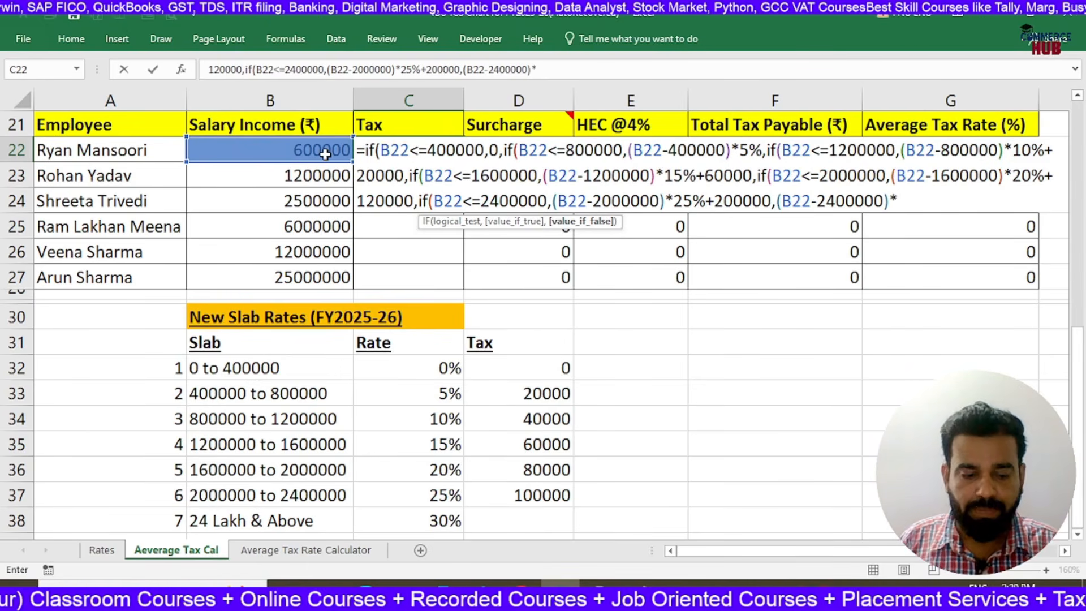
type("30%")
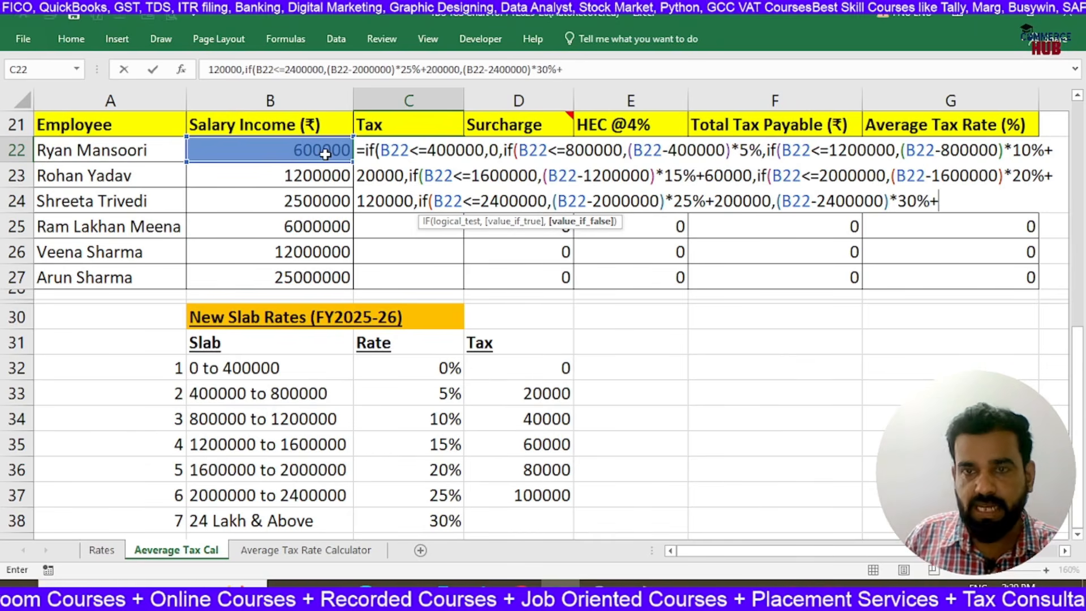
type("+300000")
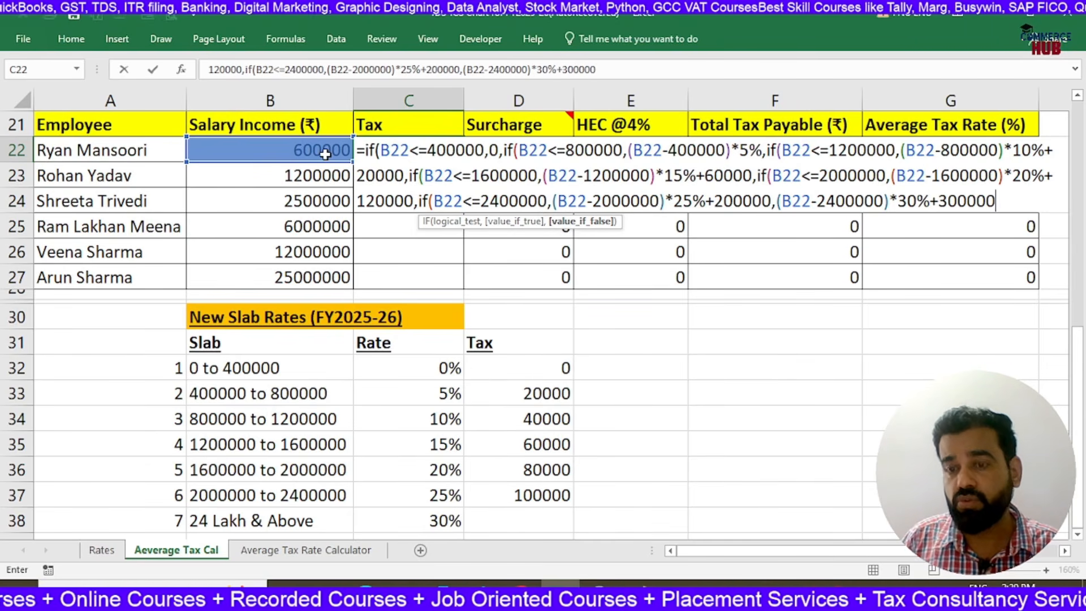
type("))))")
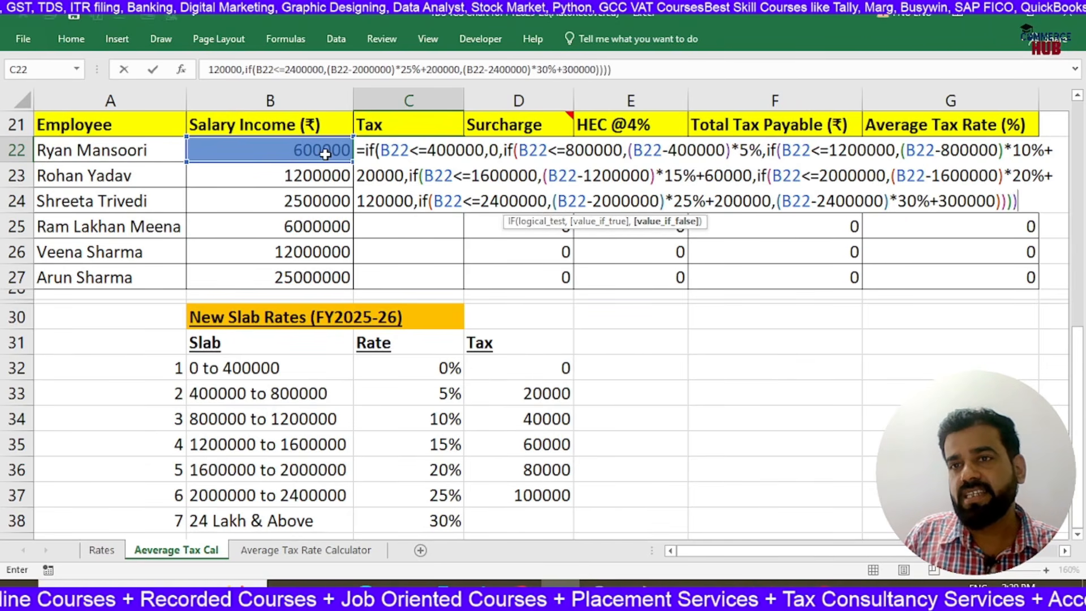
type(")")
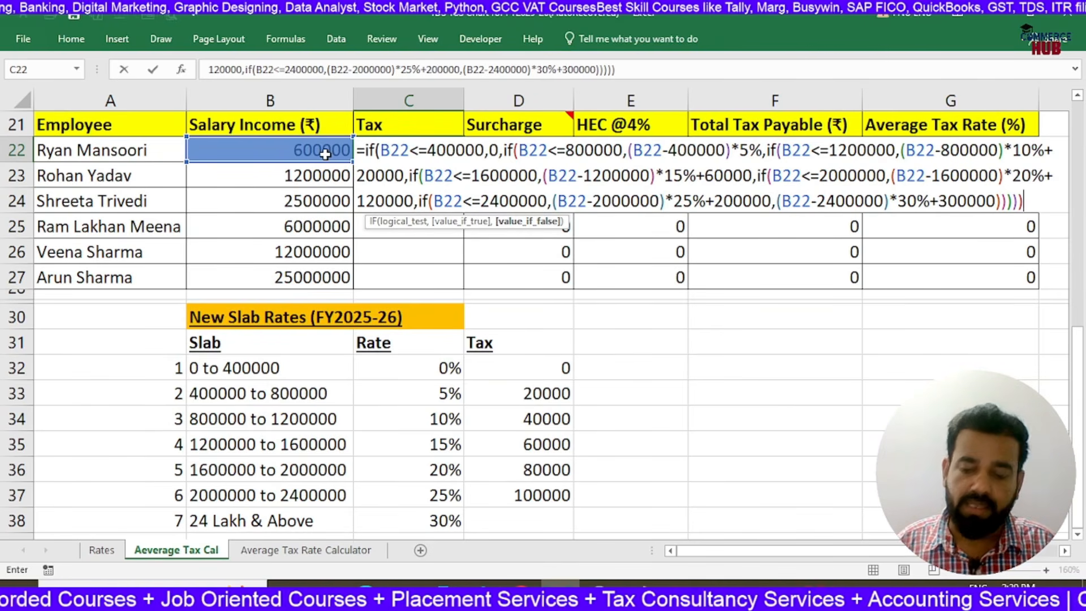
Close all open IF brackets in the C22 tax formula, commit it, and fill it down to C27
key("Return")
key("Up")
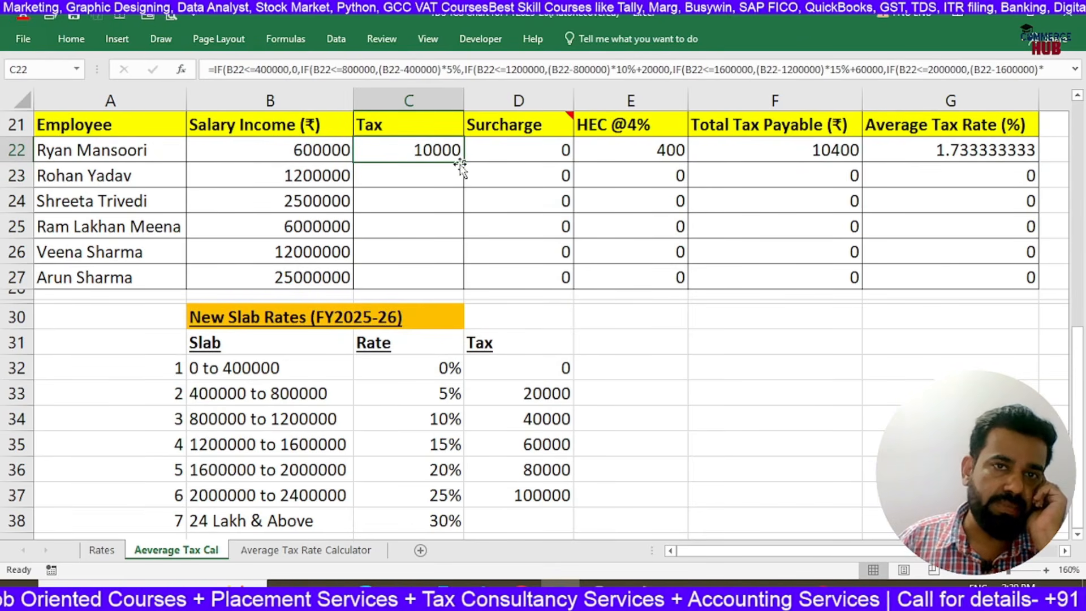
left_click_drag(464, 163, 465, 286)
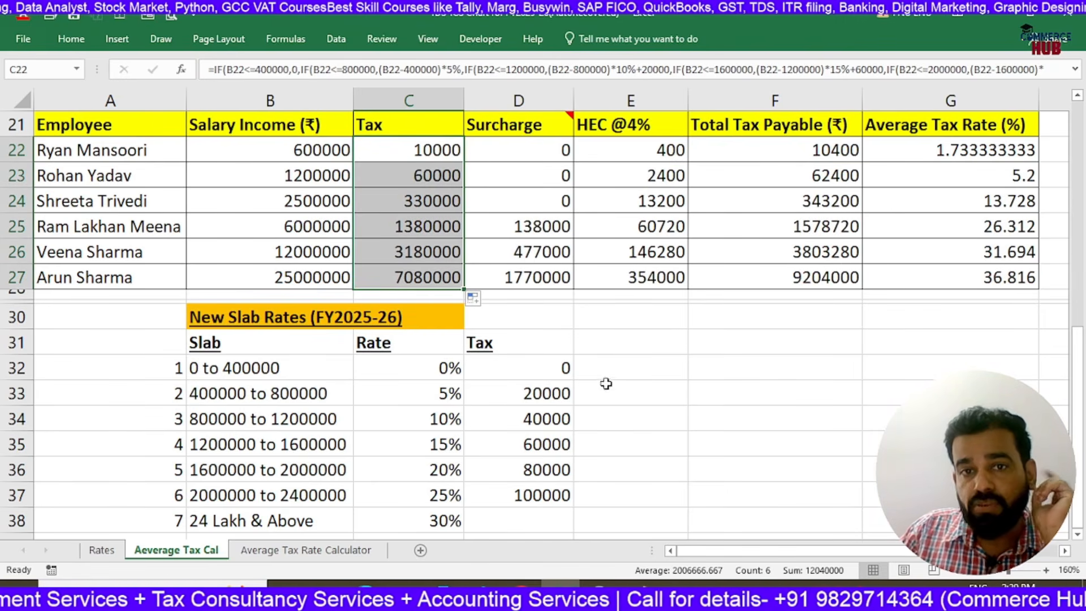
Review the slab tax amounts in D32:D37 and the salary in B27 used for a manual tax check
left_click(659, 347)
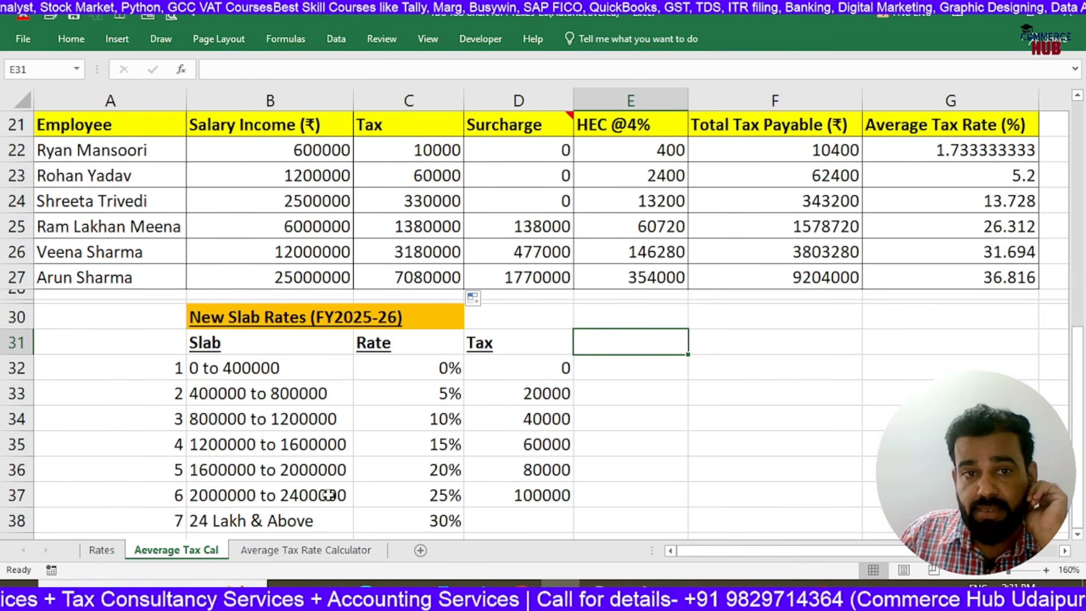
left_click(503, 495)
left_click_drag(518, 374, 537, 494)
left_click(333, 283)
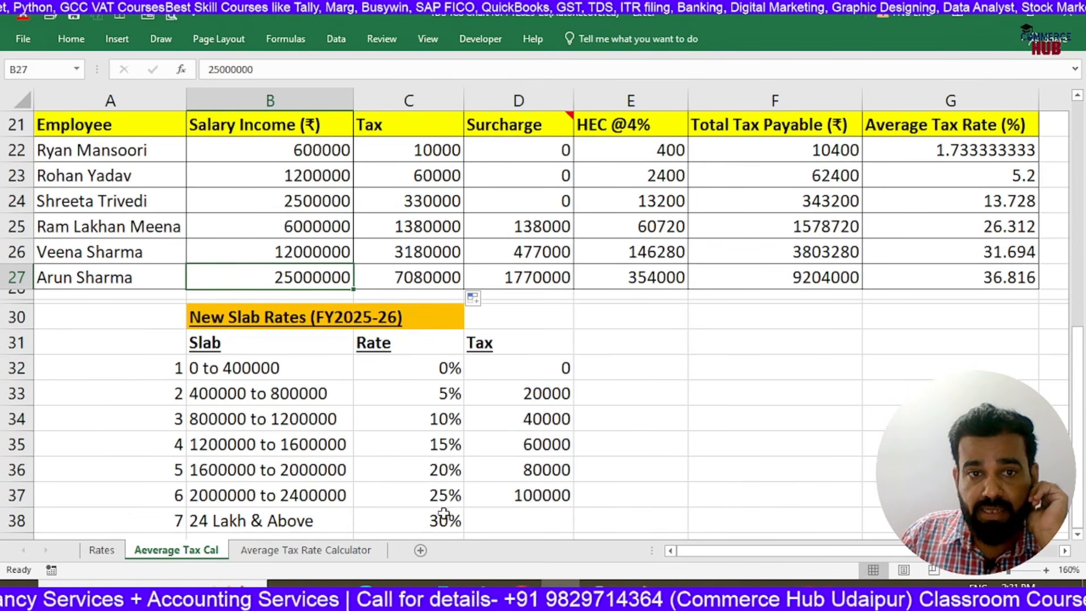
Enter 22600000 in F31 as the B27 income above 24 lakh for a manual tax check
left_click(723, 344)
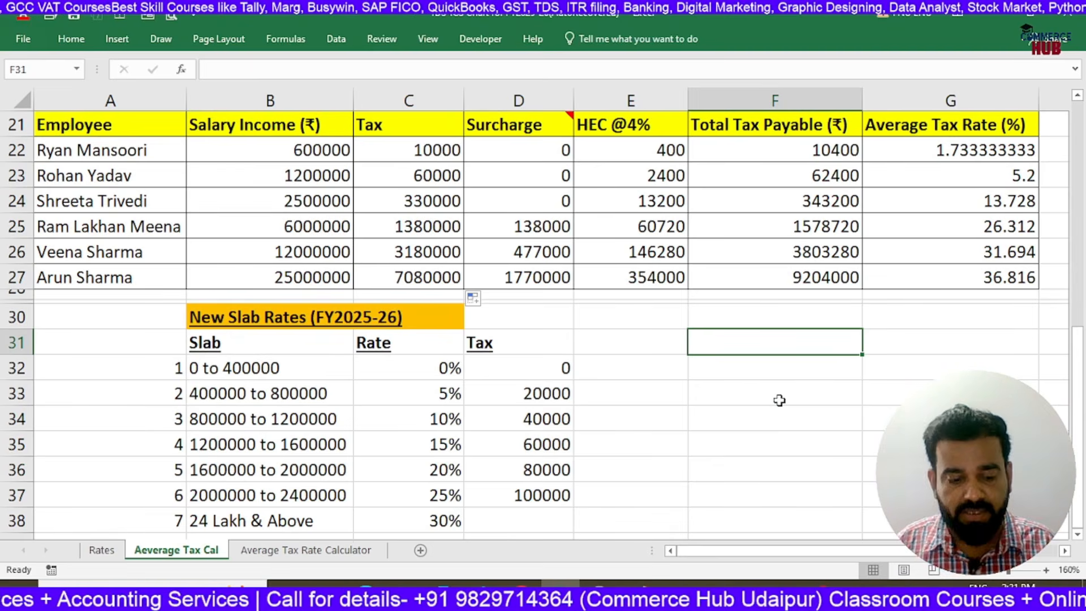
type("2")
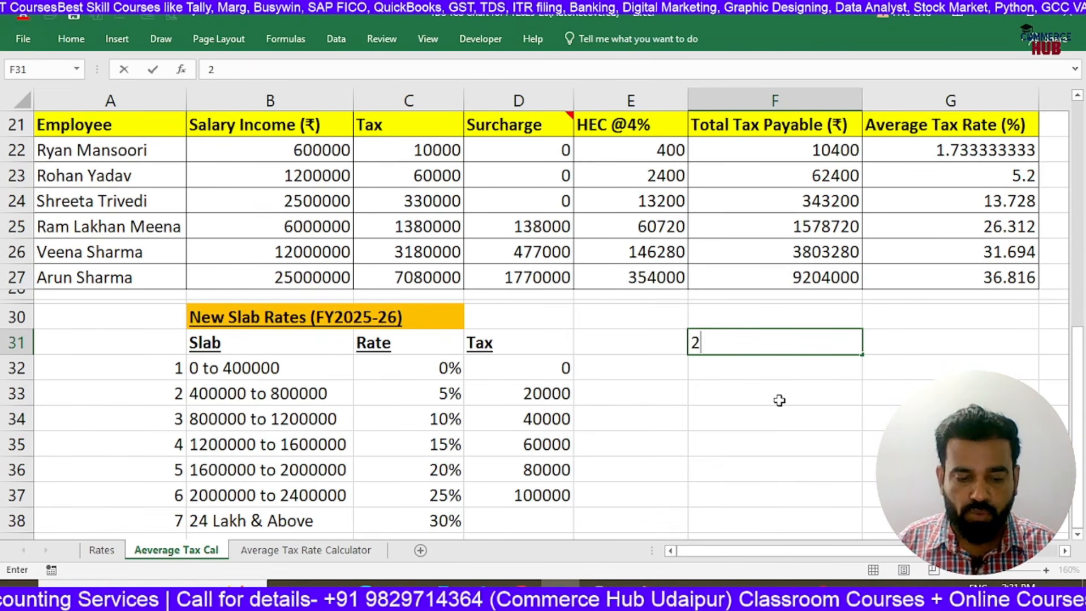
type("2600000")
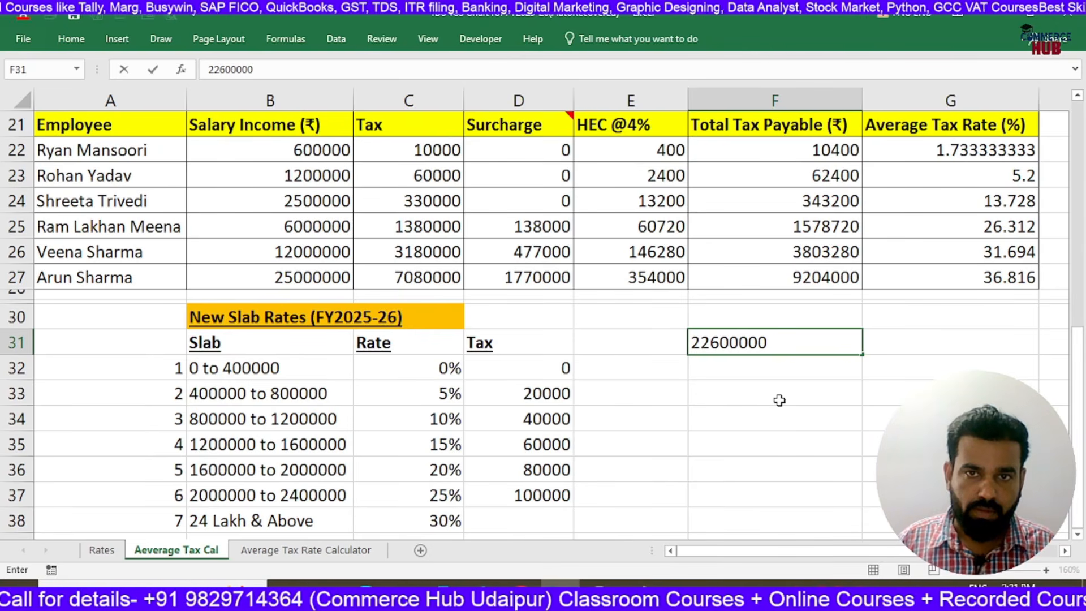
key("Return")
Compute the 30% tax on the F31 amount in F32 with the formula =F31*30%
type("=")
key("Up")
type("*3")
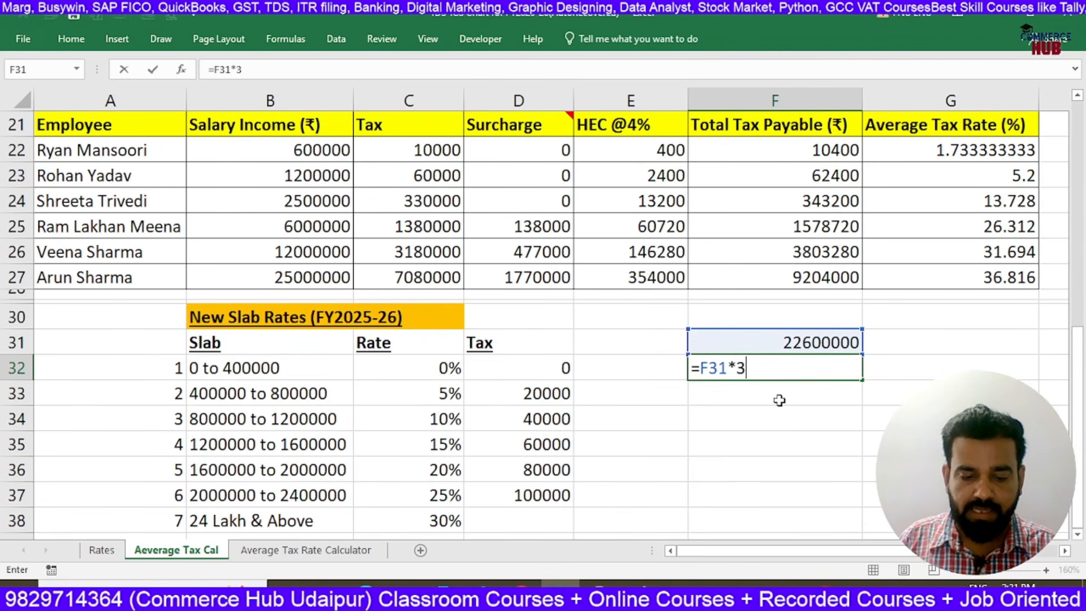
type("0%")
key("Return")
key("Up")
key("Down")
Enter the lower-slab tax of 300000 in F33 and total F32:F33 in F34 with SUM
type("30000")
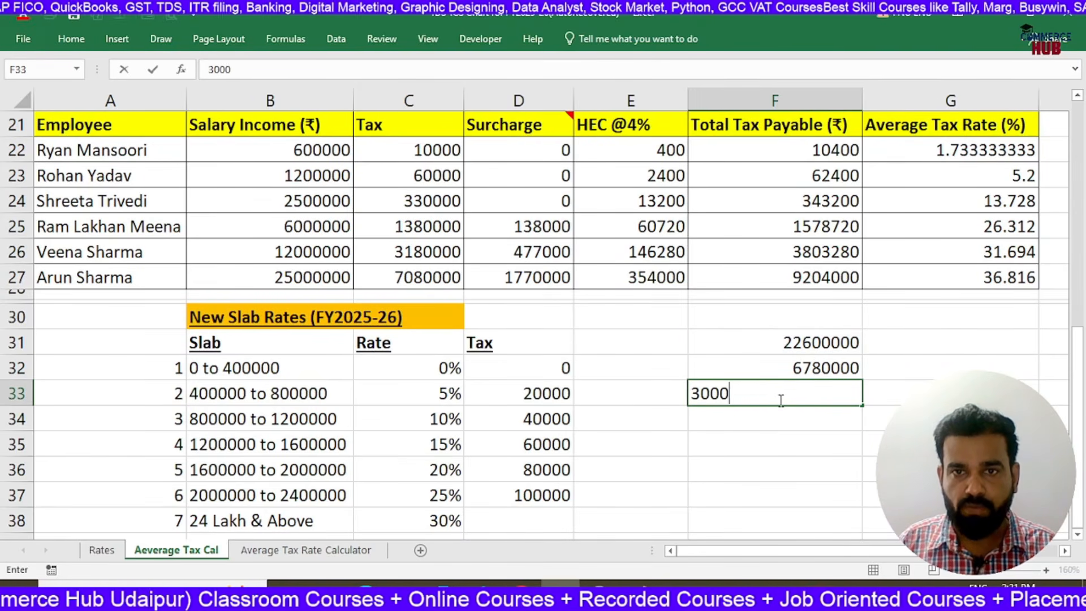
key("Return")
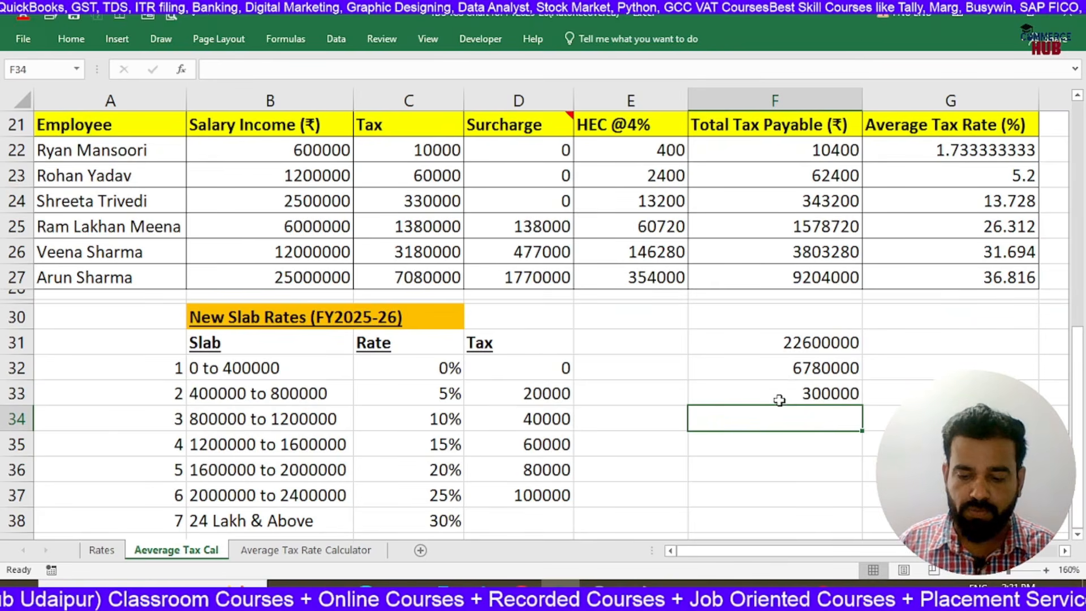
type("=sum(")
left_click_drag(800, 369, 805, 395)
key("Return")
key("Up")
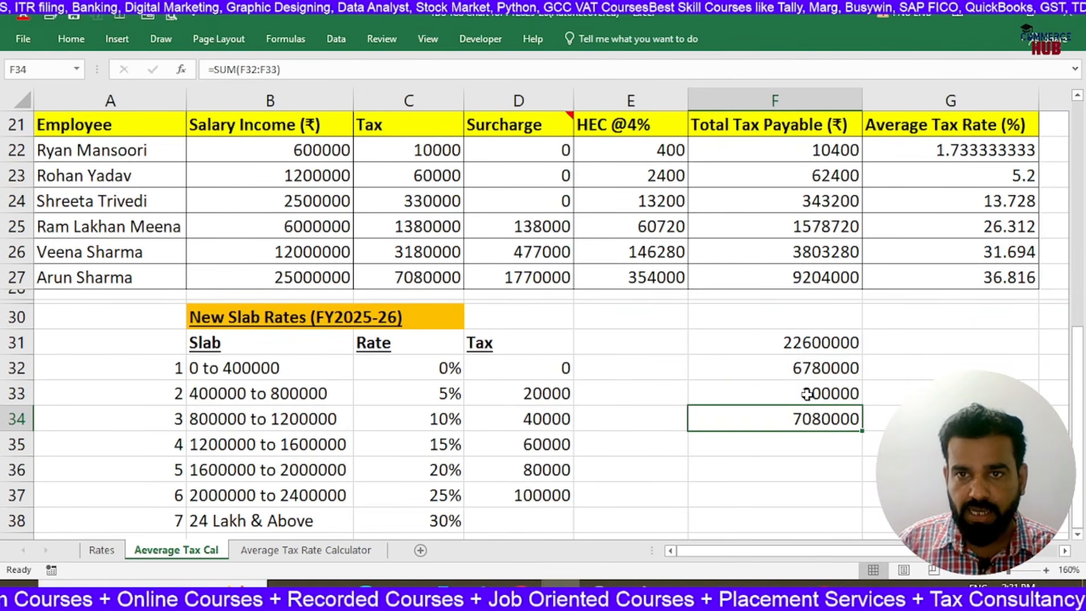
Compare the manual total with the tax in C27 and clear the scratch calculation from F31:F34
left_click(412, 276)
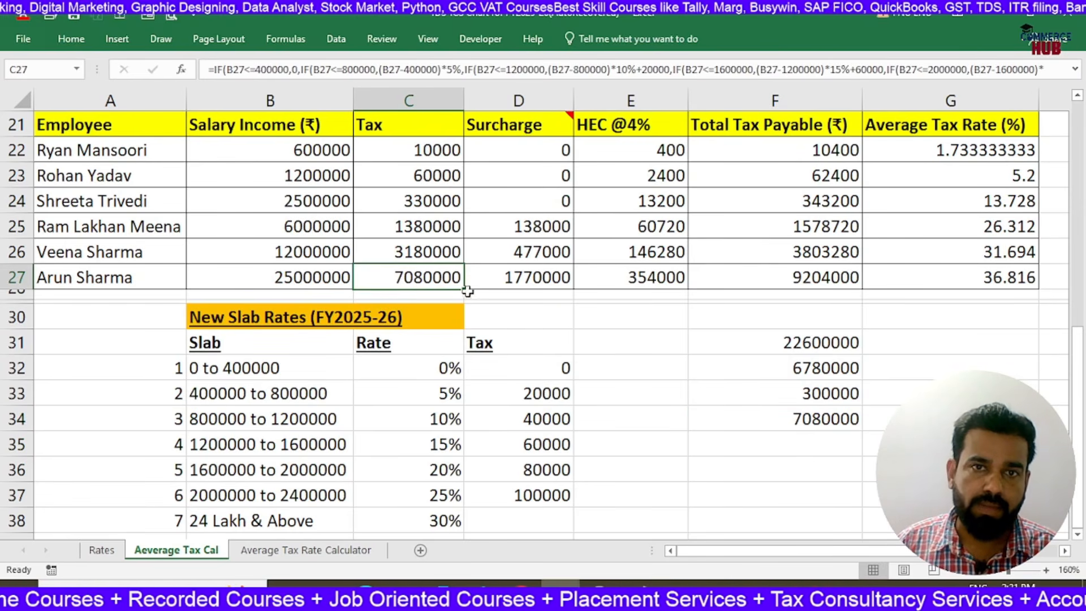
left_click_drag(775, 341, 783, 419)
key("Delete")
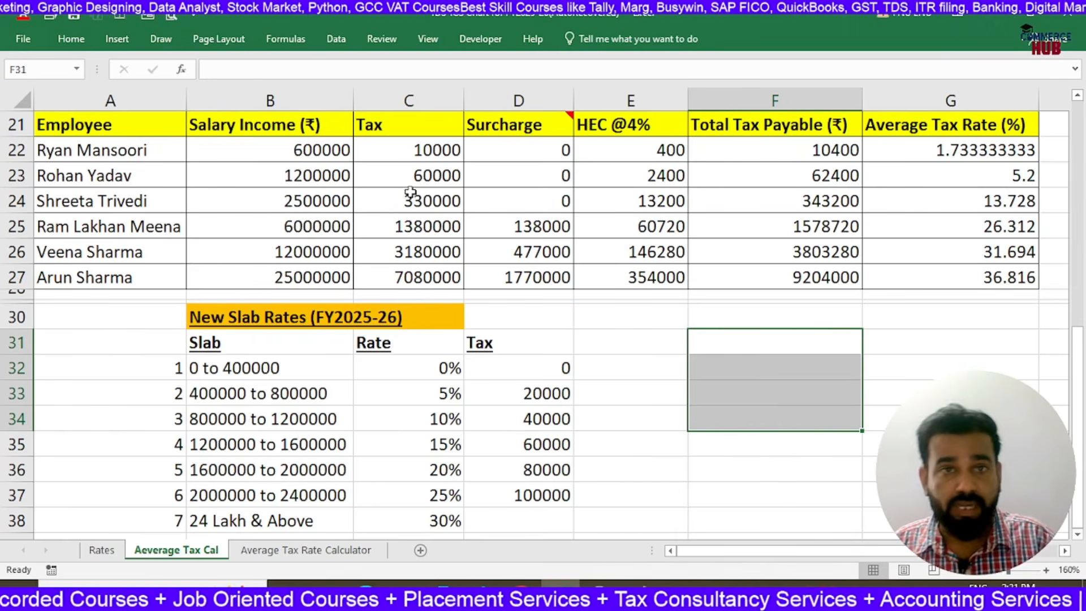
Turn the C22 tax formula into plain text with a leading apostrophe and copy the cell
double_click(392, 149)
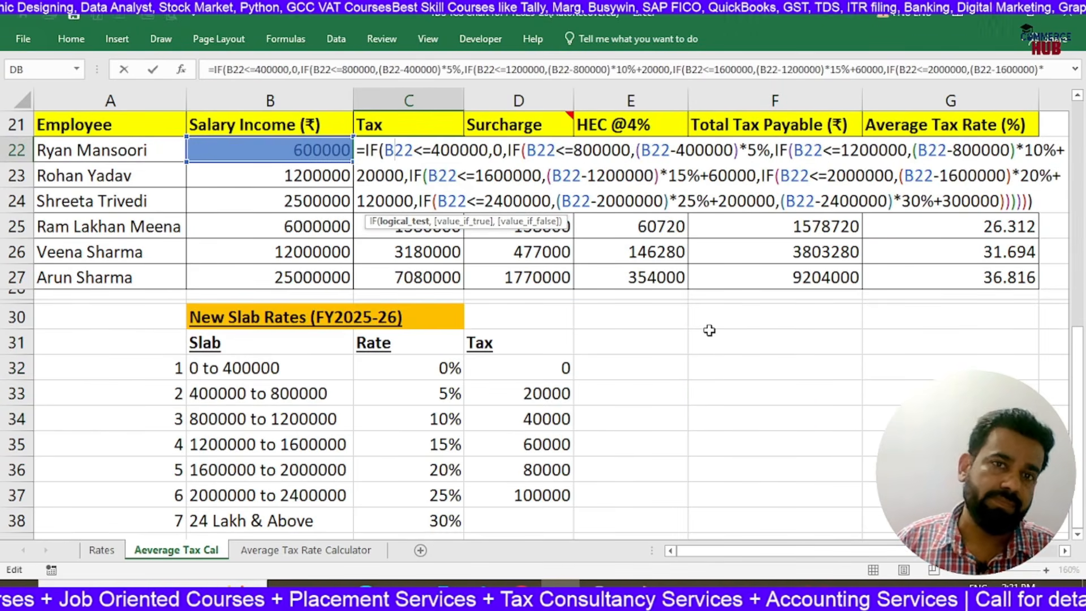
key("Return")
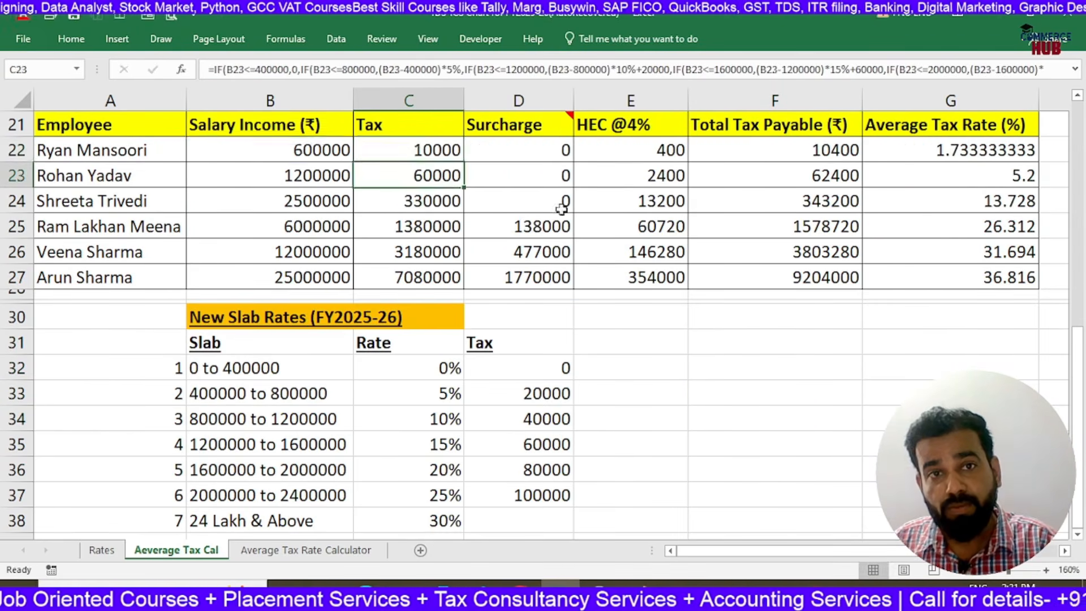
double_click(388, 151)
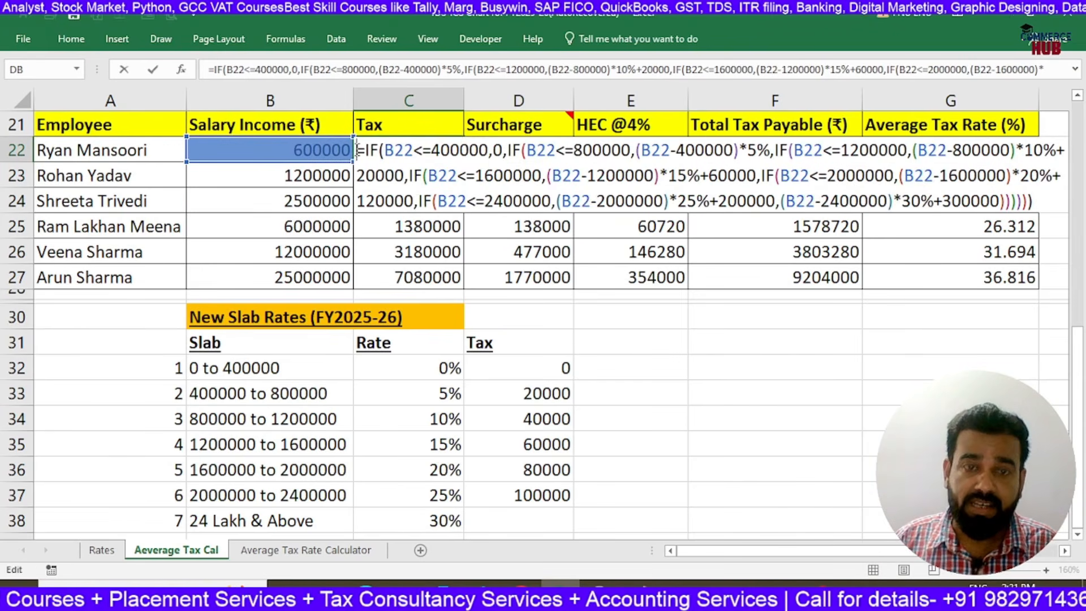
left_click(358, 150)
type("'")
key("ctrl+Return")
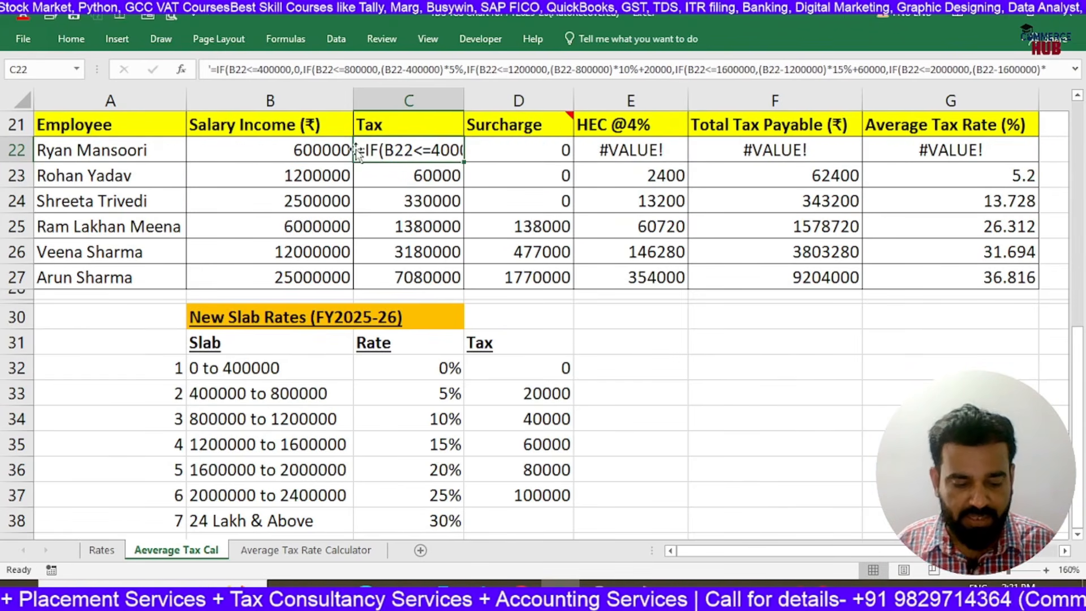
key("ctrl+c")
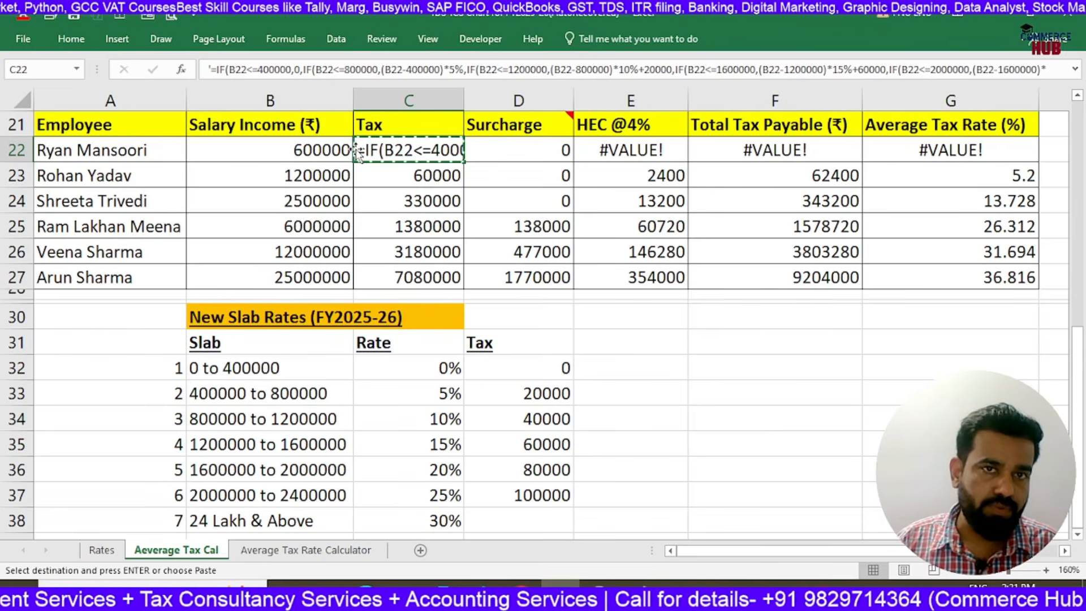
Paste the copied tax formula text into B40, merge and center it across B40:G43, and wrap the text
scroll(286, 304, "down", 4)
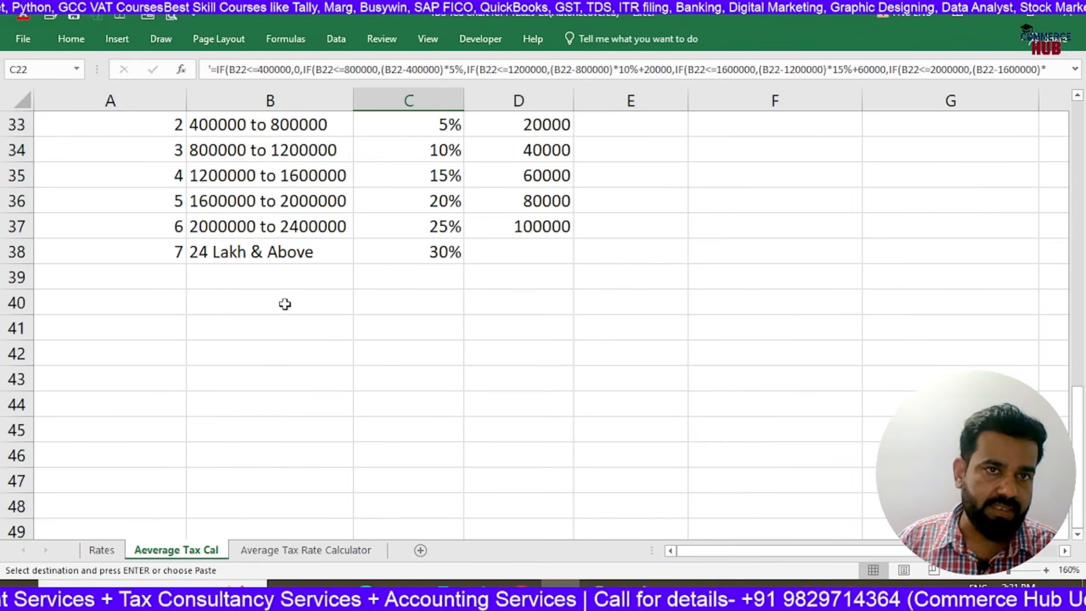
left_click(199, 303)
key("ctrl+v")
left_click_drag(233, 298, 891, 376)
left_click(70, 38)
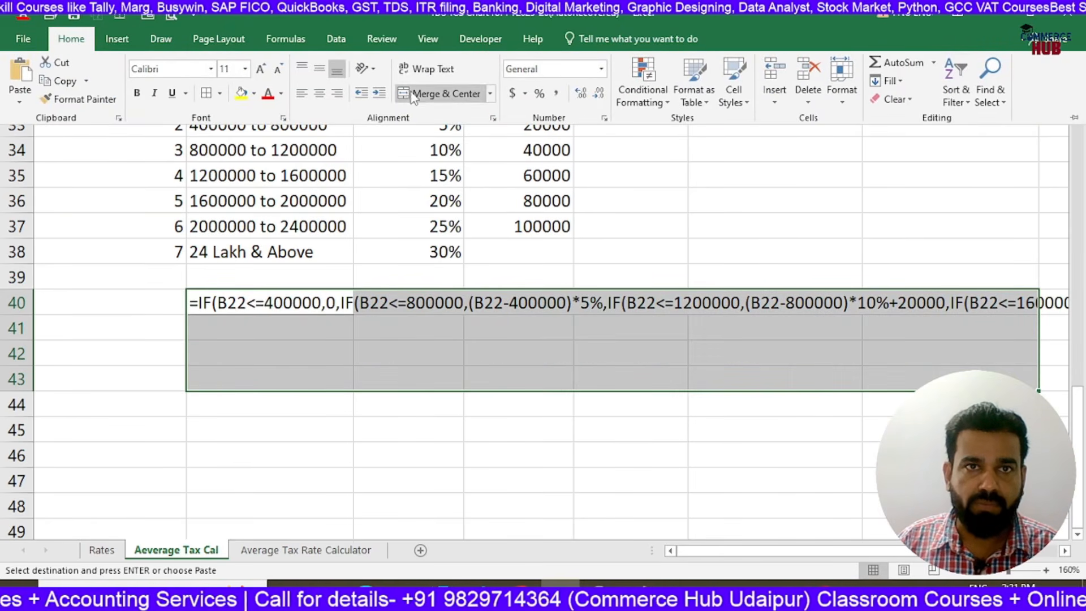
left_click(430, 93)
left_click(426, 69)
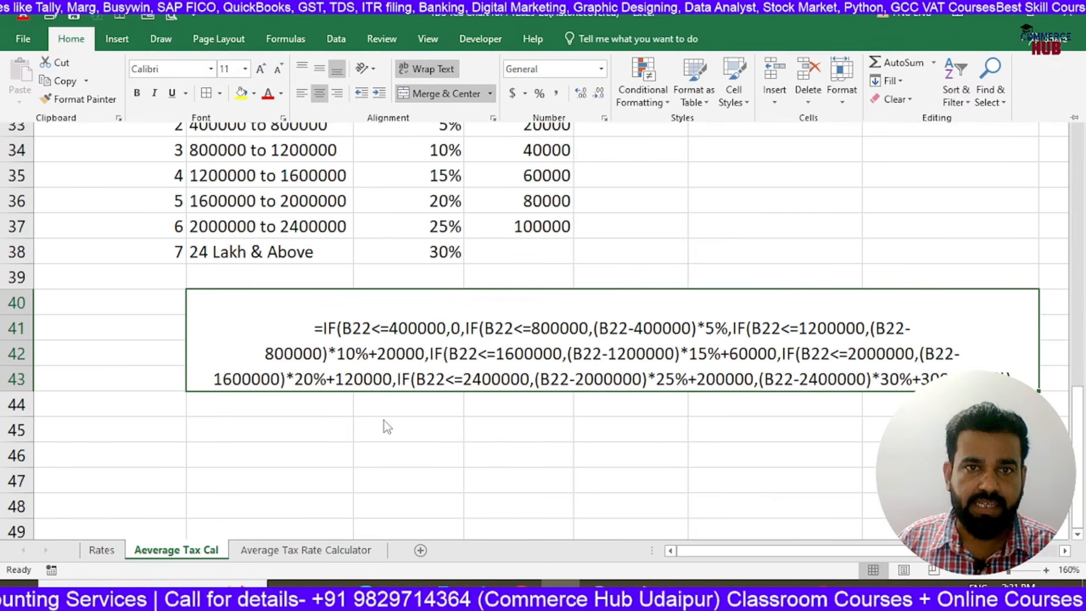
scroll(695, 456, "down", 1)
scroll(696, 419, "down", 1)
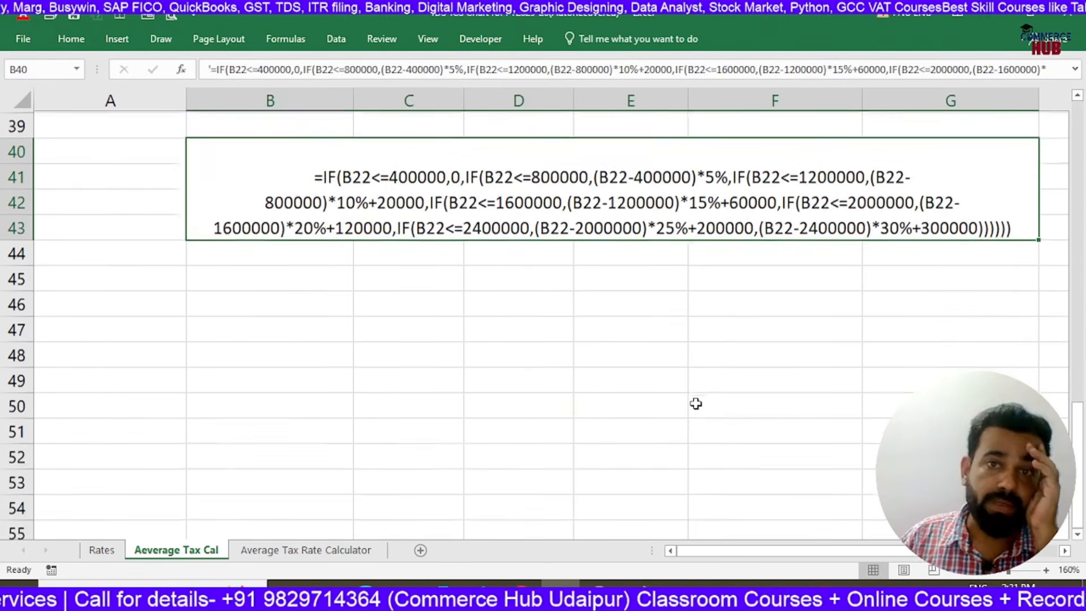
left_click(650, 349)
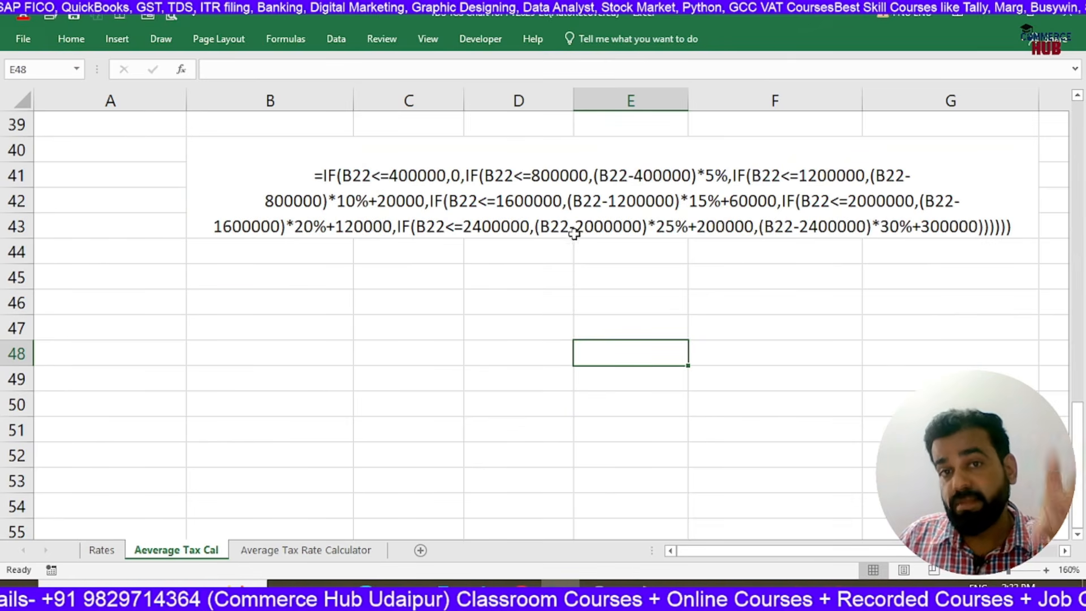
left_click(578, 209)
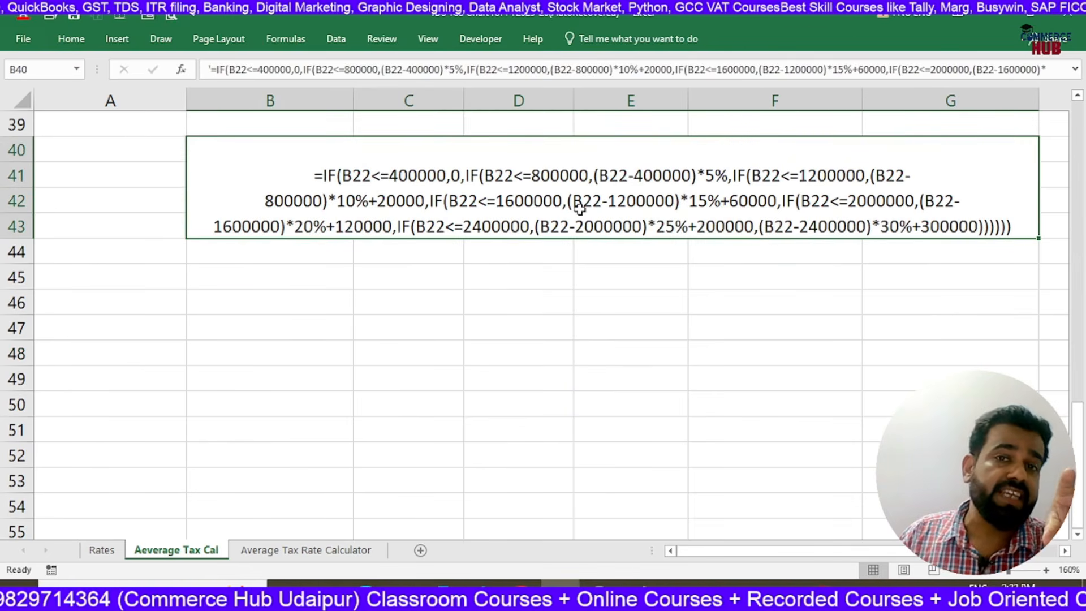
Turn the C22 tax text back into a working formula by removing its leading apostrophe
scroll(585, 238, "up", 1)
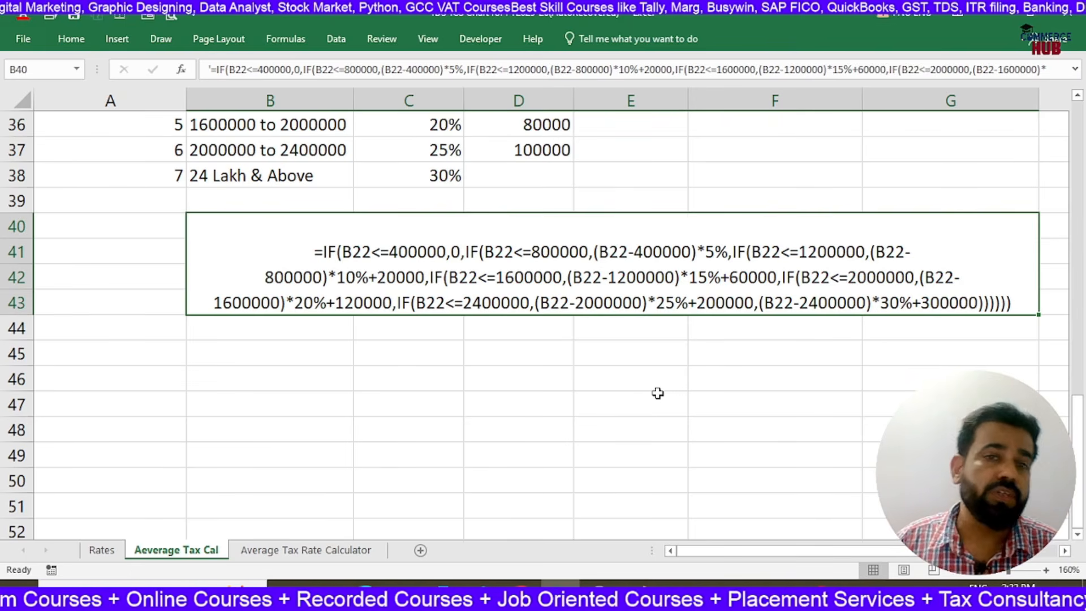
scroll(658, 393, "up", 5)
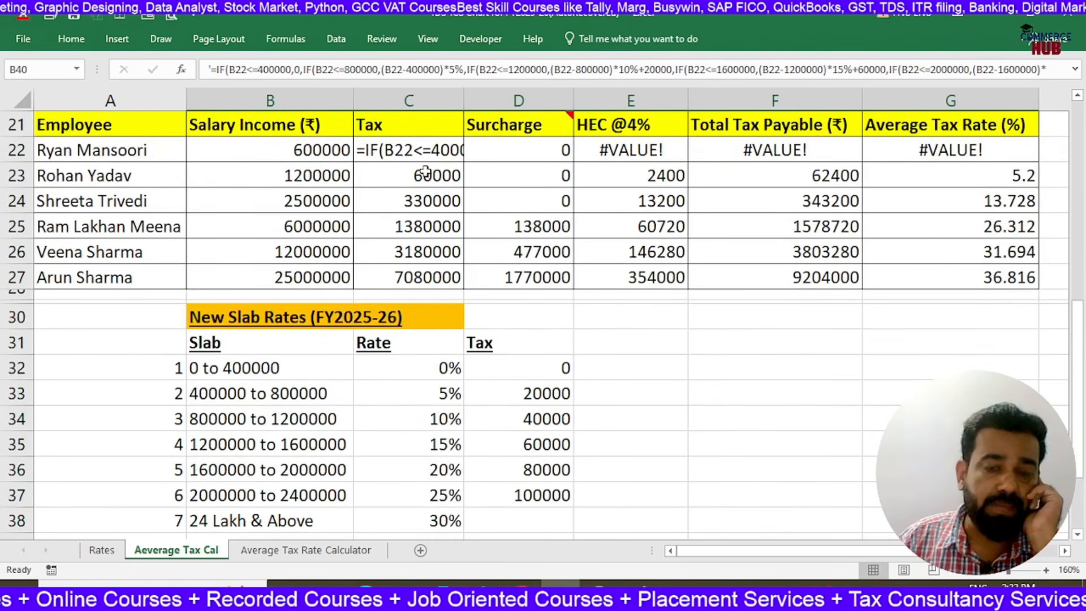
double_click(362, 146)
key("Return")
Compare the old-slab and new-slab average tax rates for the lowest and highest salaries, G2 with G22 and G7 with G27
key("Right")
key("Right")
key("Right")
key("Right")
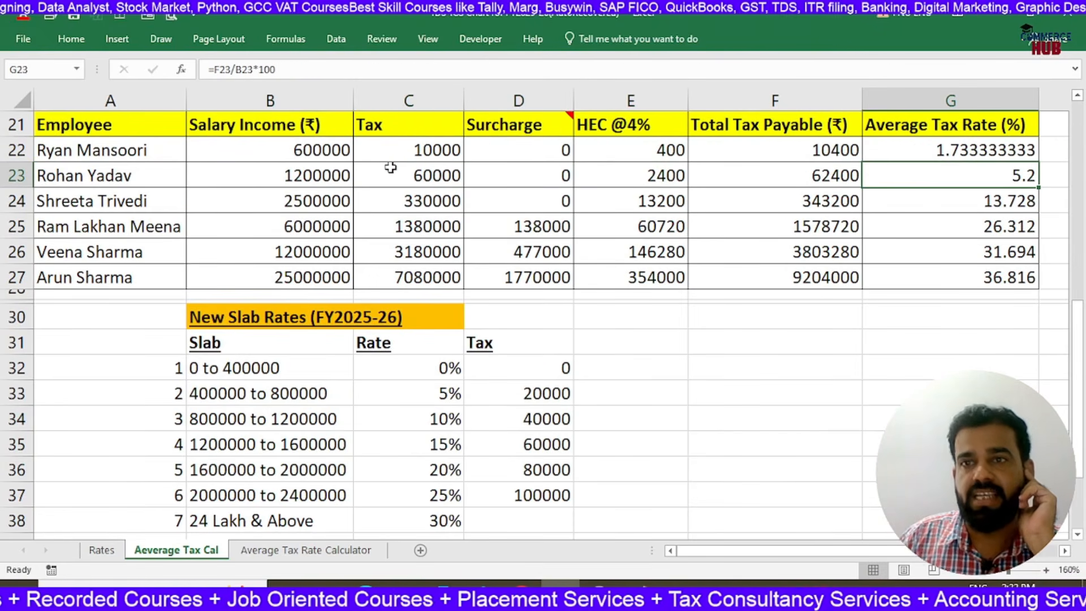
scroll(934, 168, "up", 7)
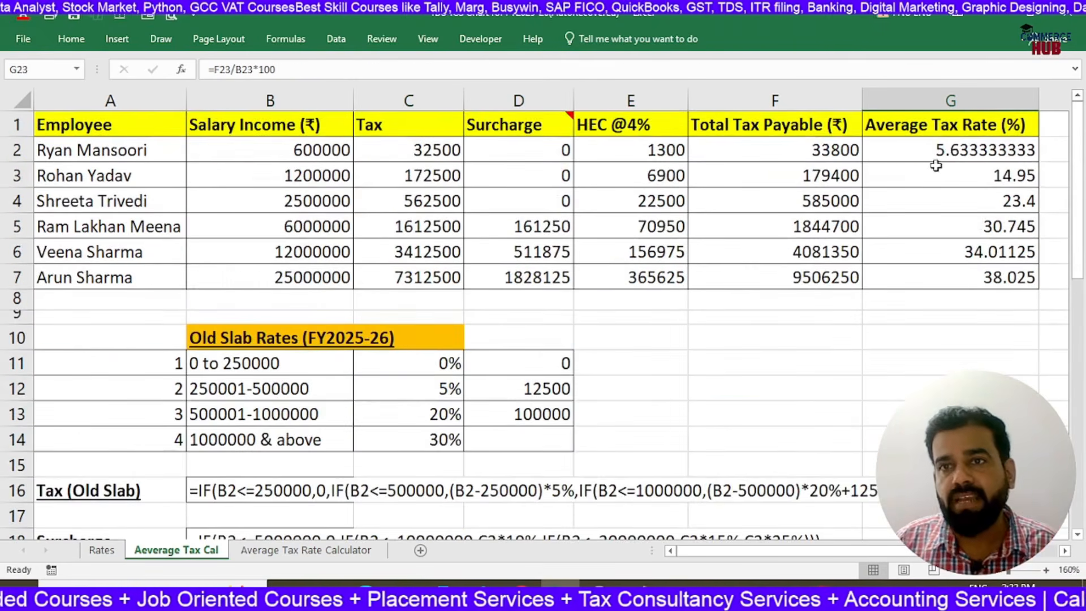
left_click(937, 151)
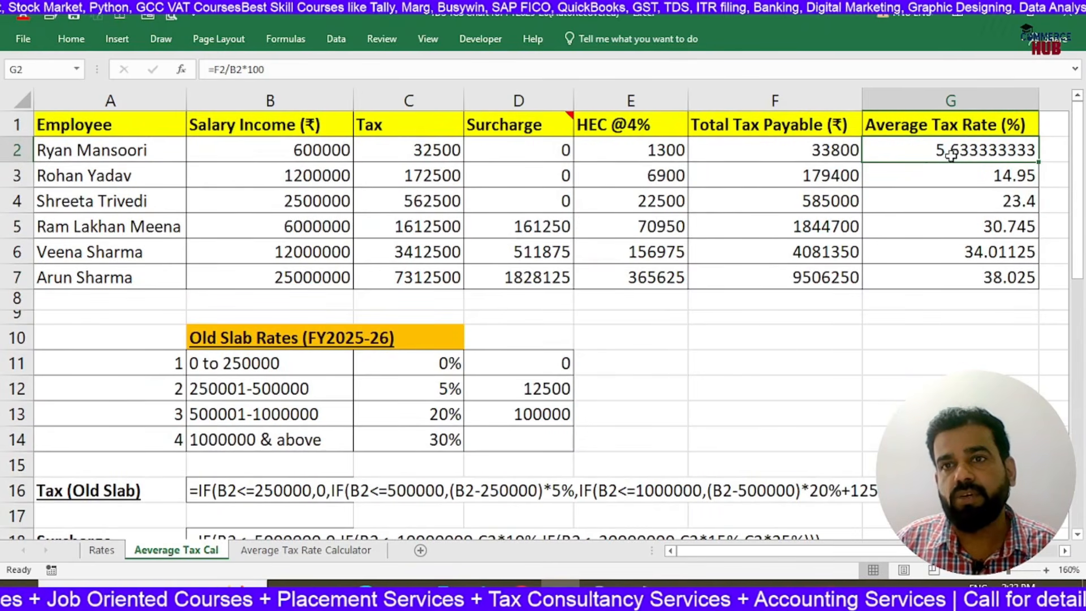
scroll(944, 154, "down", 4)
left_click(922, 355)
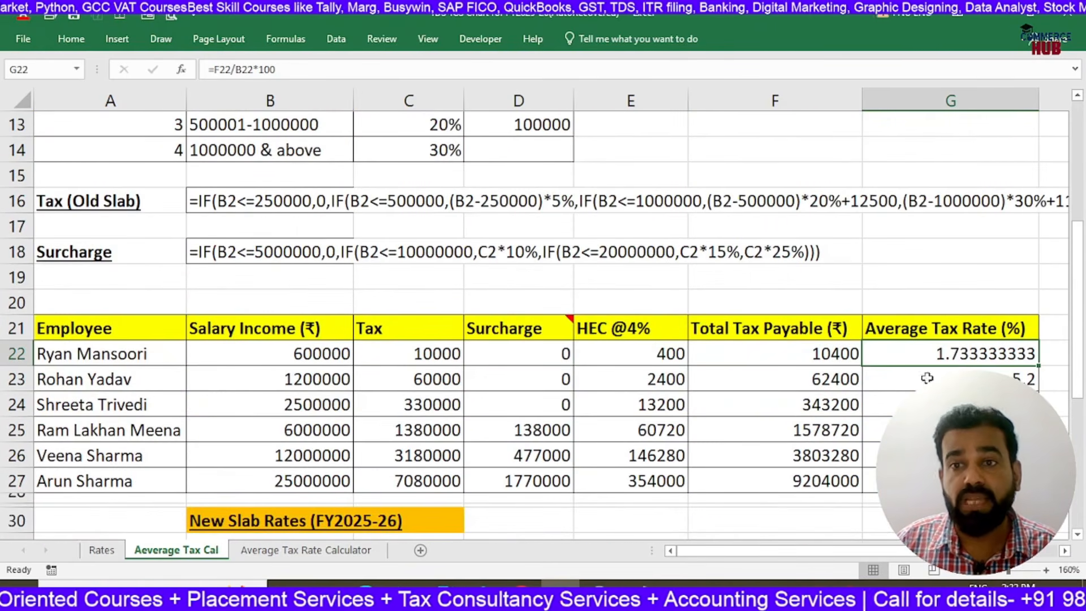
scroll(937, 292, "up", 4)
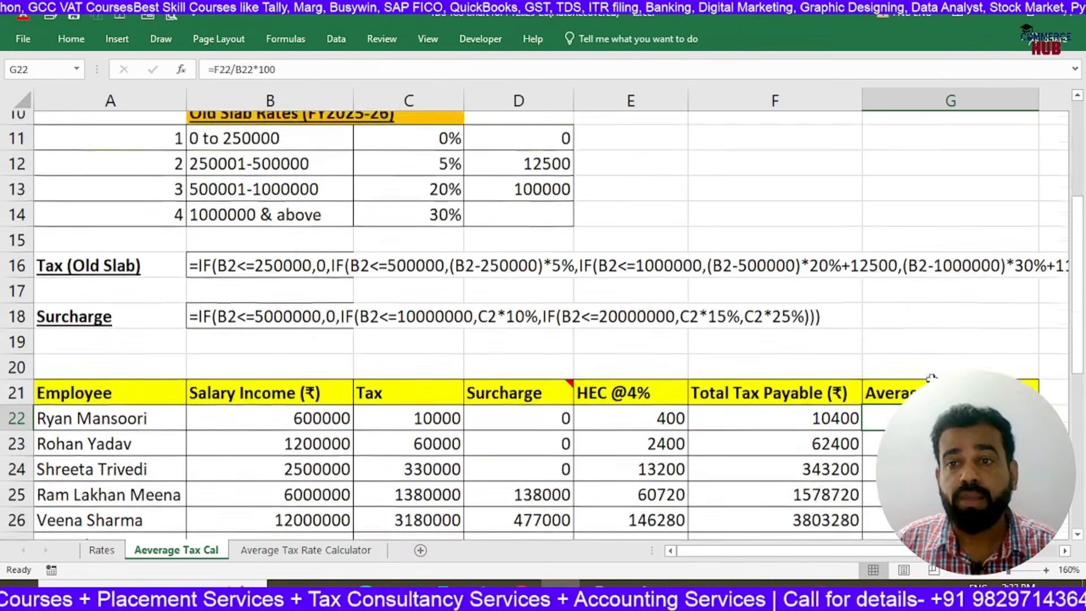
left_click(933, 279)
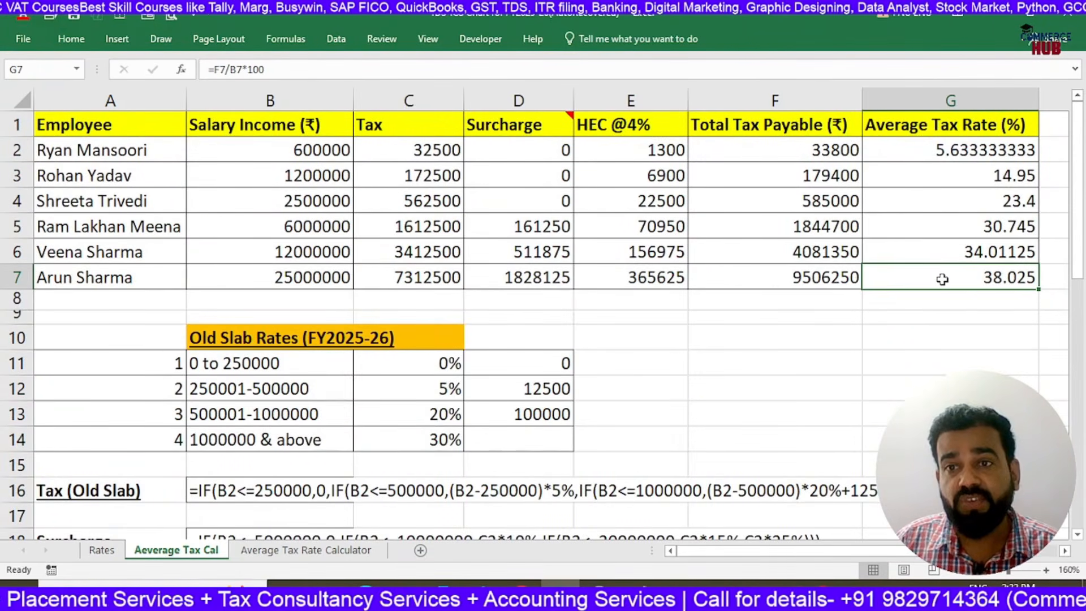
scroll(957, 277, "down", 6)
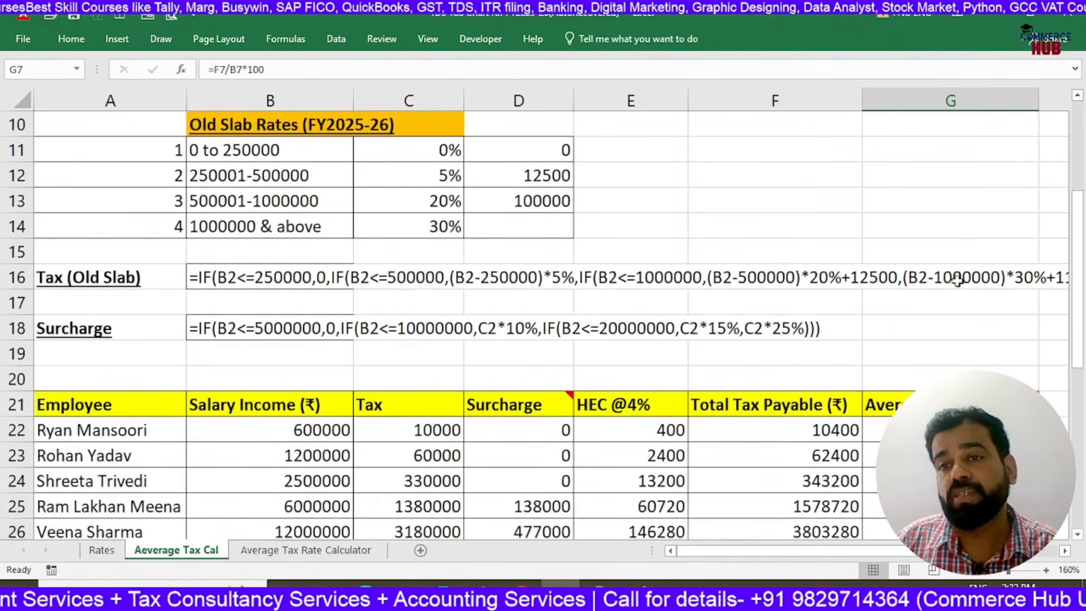
left_click(949, 331)
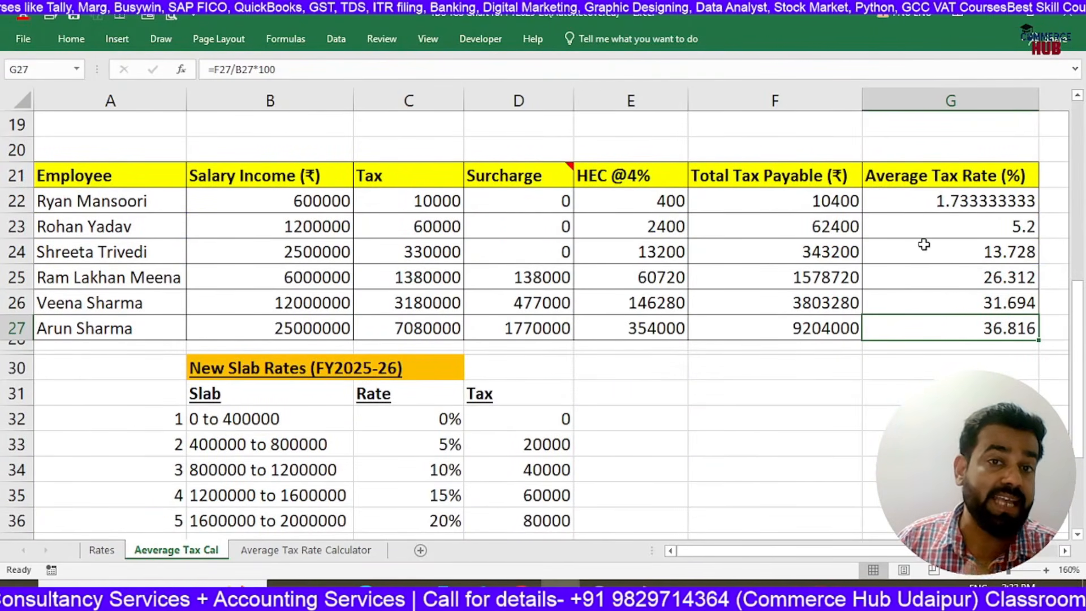
scroll(924, 245, "down", 2)
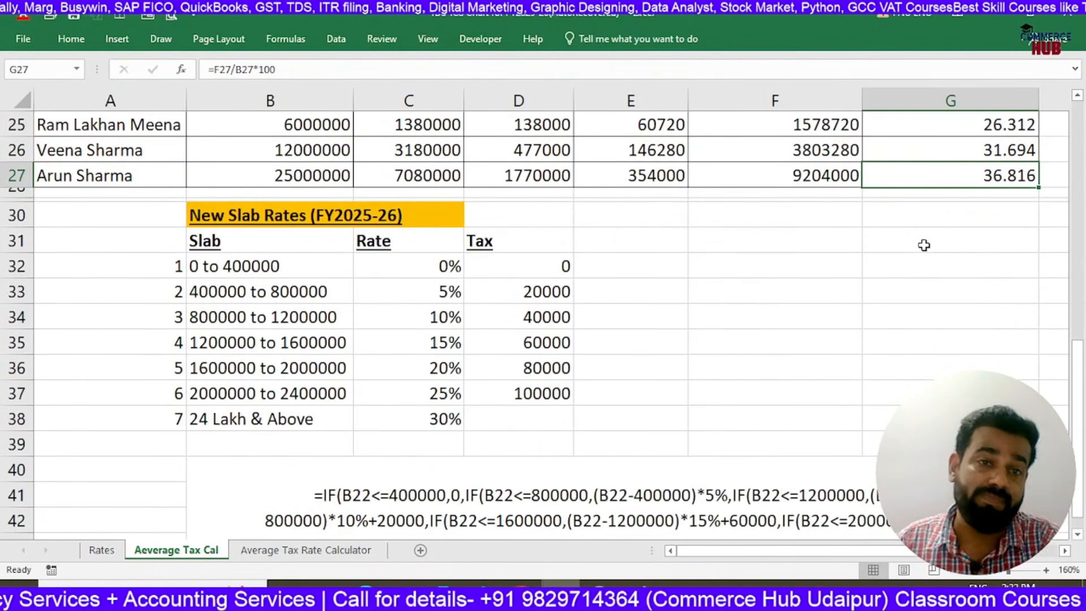
scroll(924, 245, "down", 2)
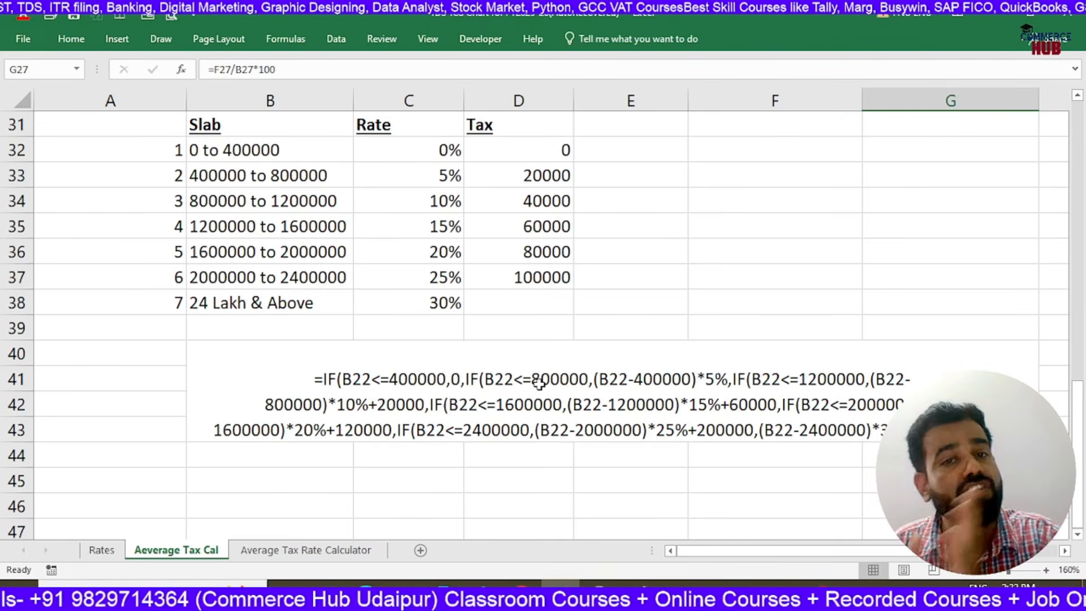
Review how the average tax rate derives from total tax and salary income, in G2:G7 for the old slab and G22 for the new slab
scroll(539, 383, "up", 10)
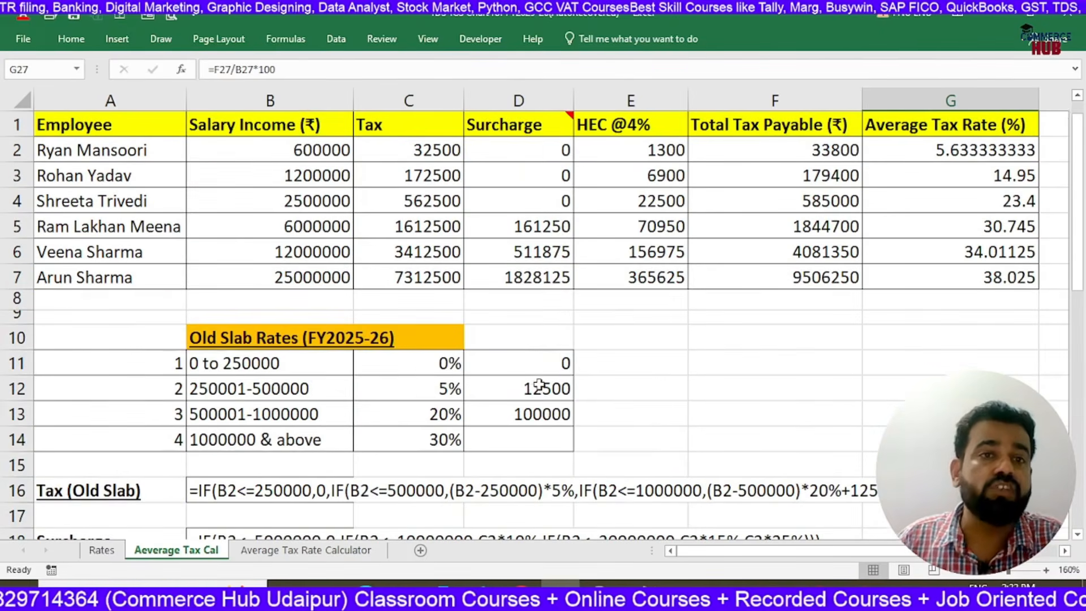
left_click_drag(935, 158, 956, 281)
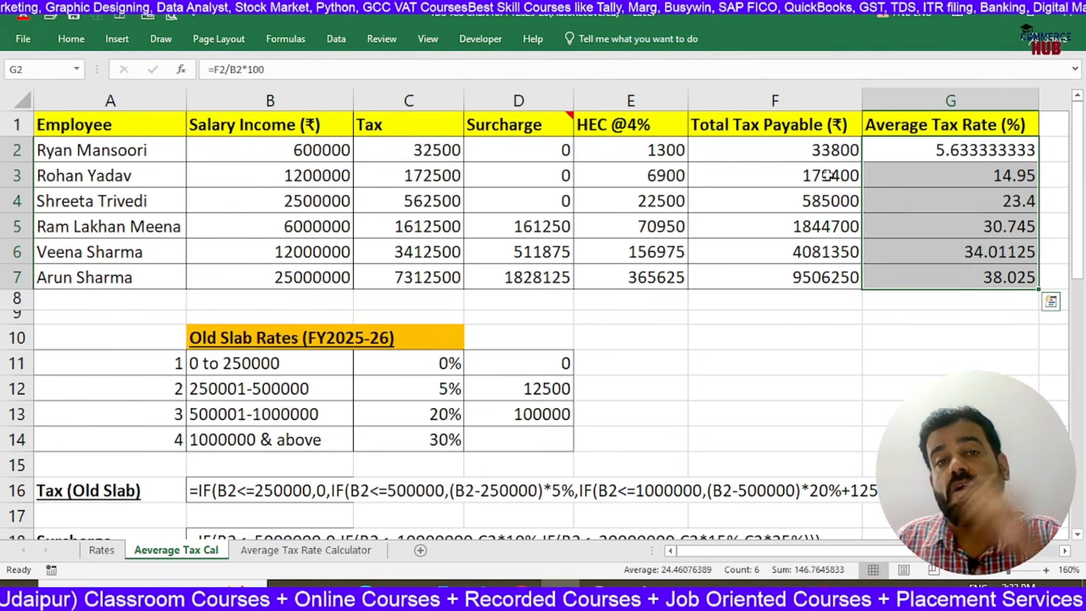
left_click(751, 150)
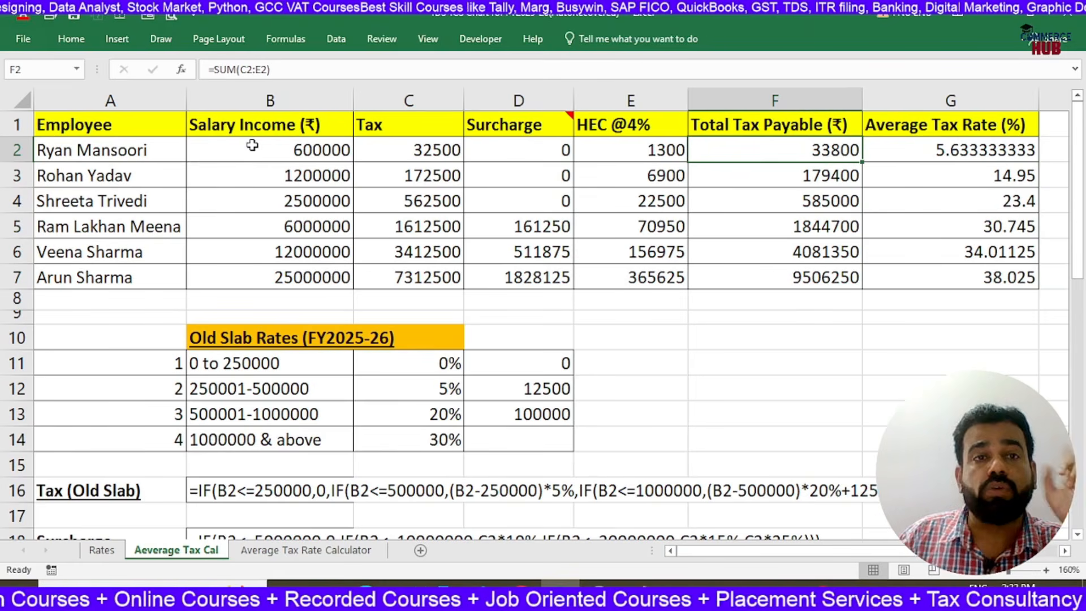
left_click(276, 148)
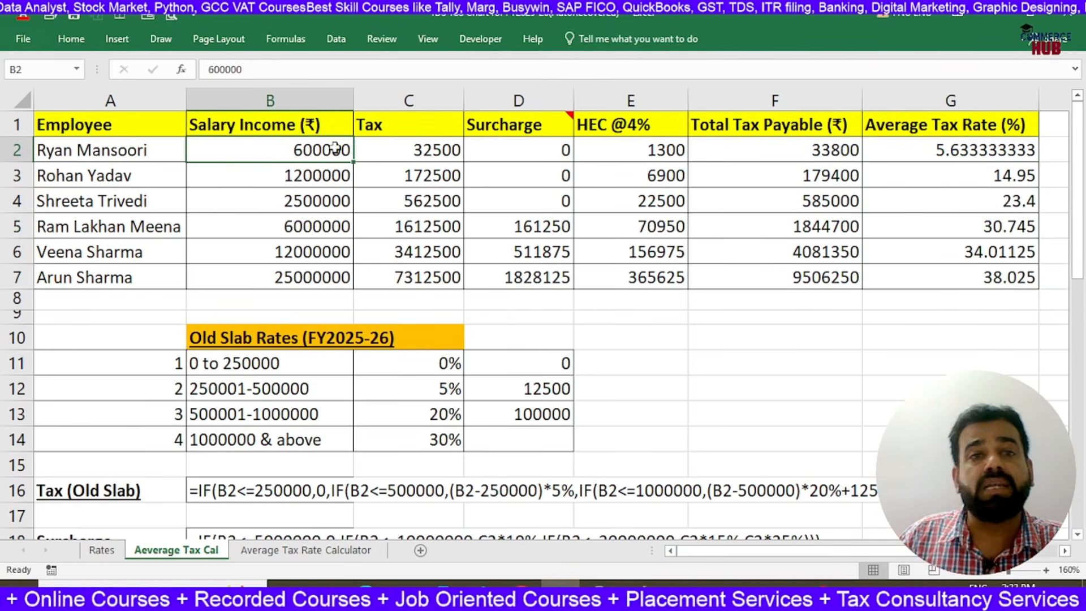
left_click(983, 147)
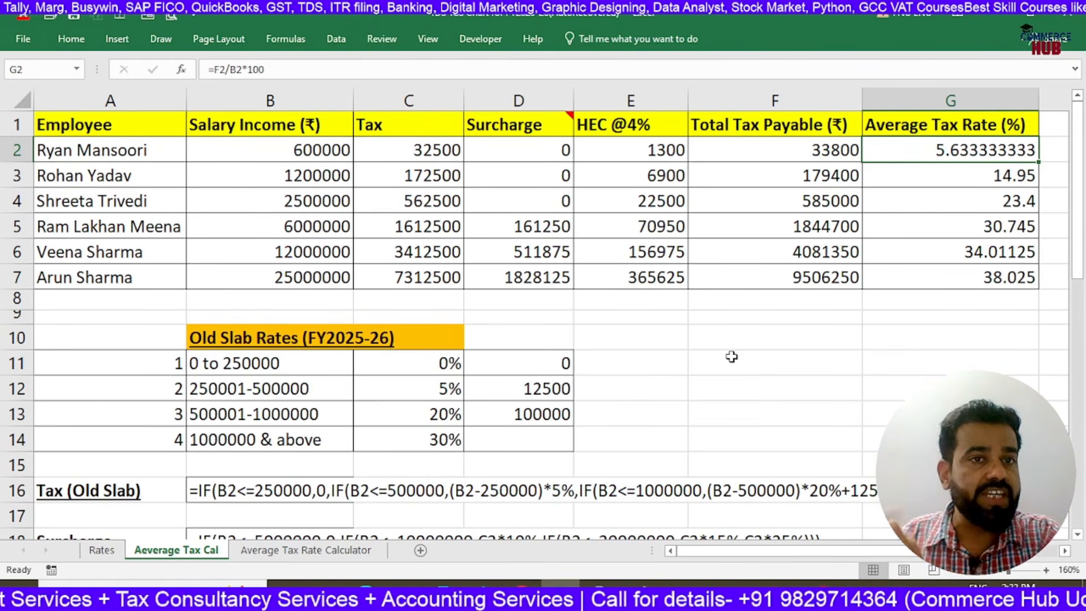
scroll(730, 357, "down", 2)
scroll(683, 356, "down", 3)
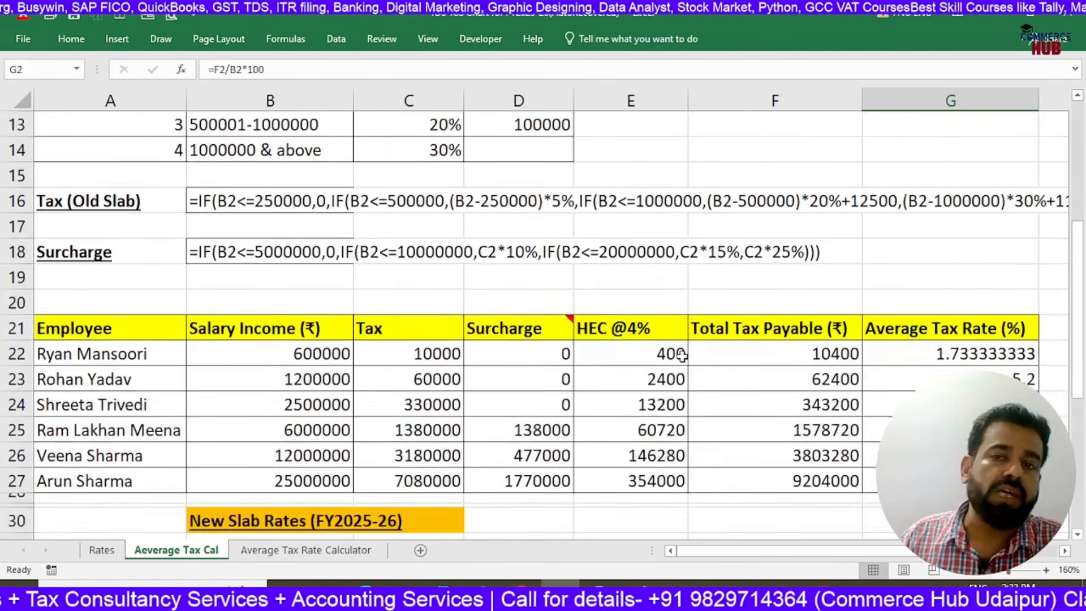
left_click(924, 279)
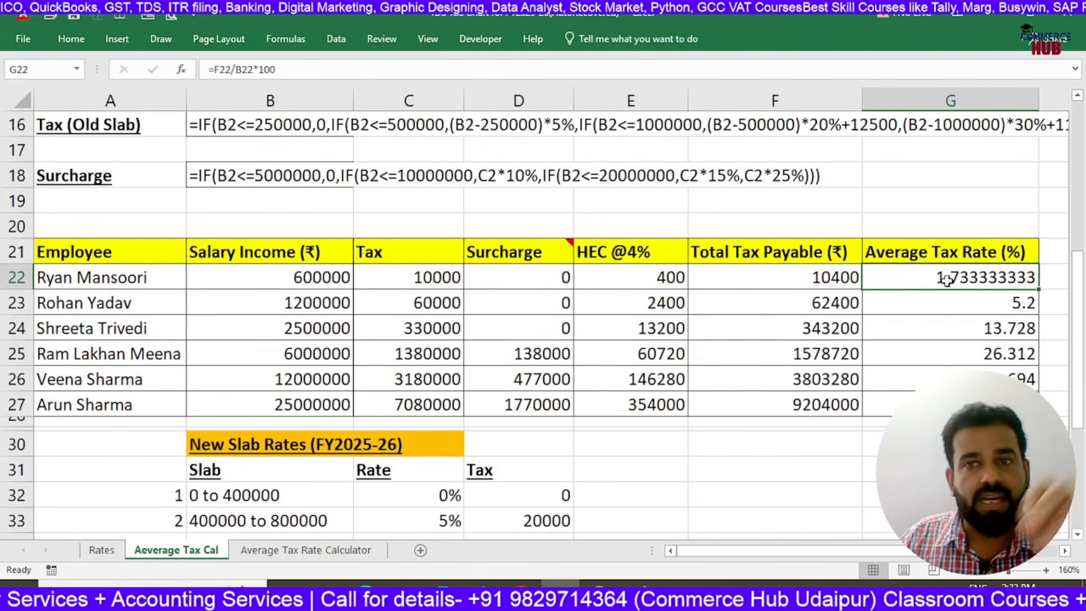
scroll(947, 281, "down", 1)
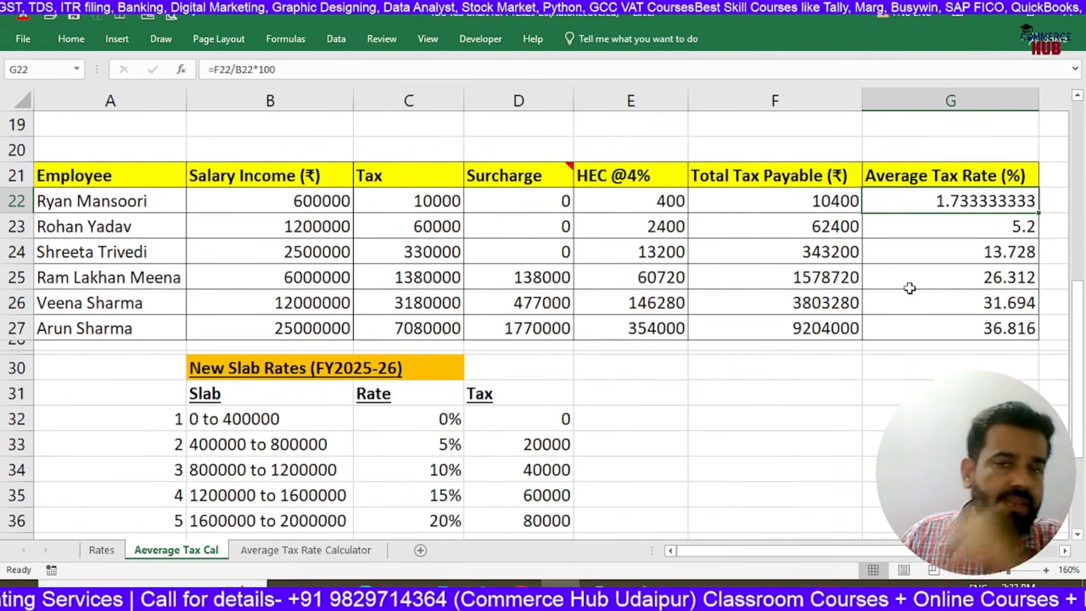
scroll(707, 310, "down", 1)
scroll(286, 274, "down", 3)
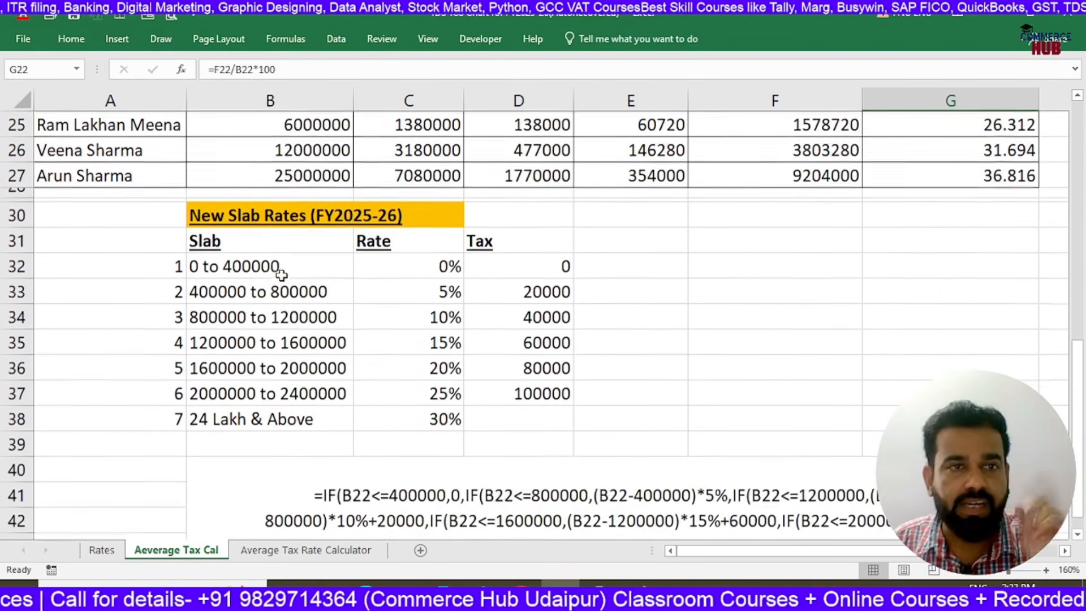
scroll(282, 276, "up", 3)
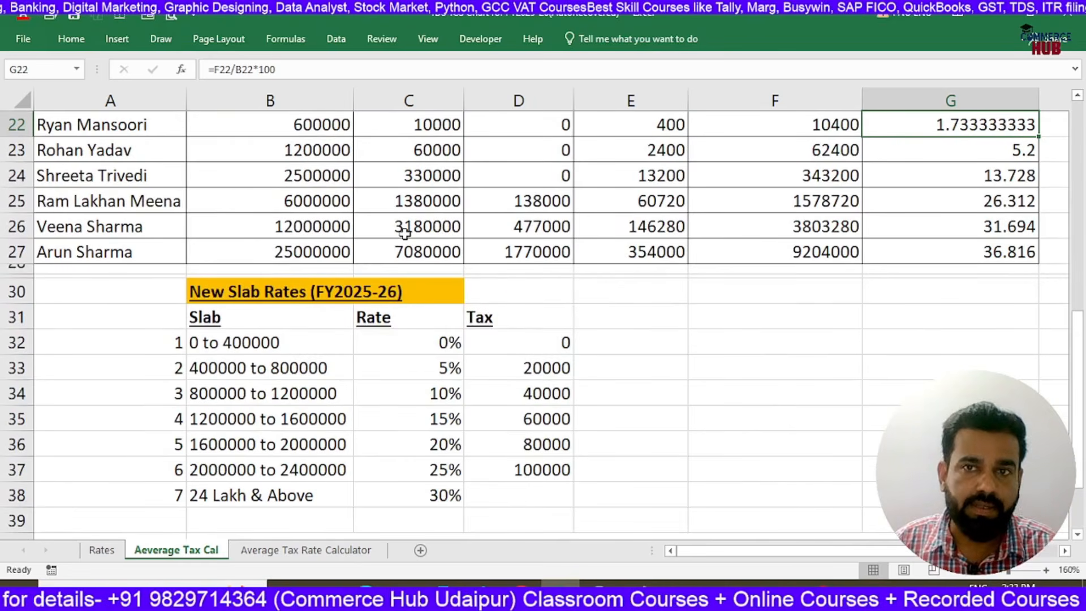
Check the highest salary in row 27 and enter 25000000 in B47 below the formula text
left_click(292, 257)
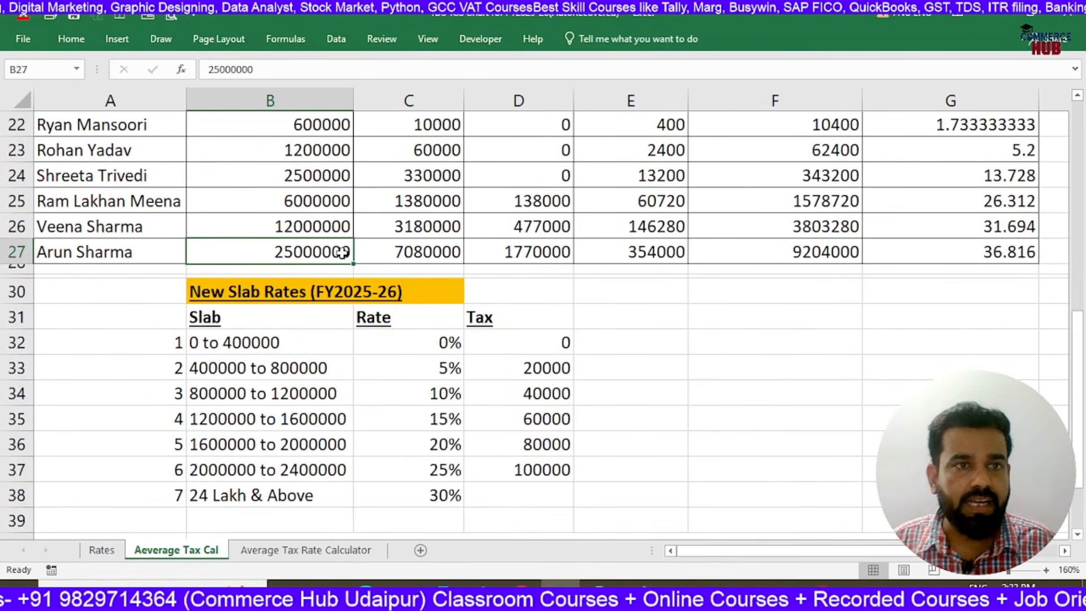
left_click_drag(132, 255, 259, 255)
scroll(260, 255, "down", 6)
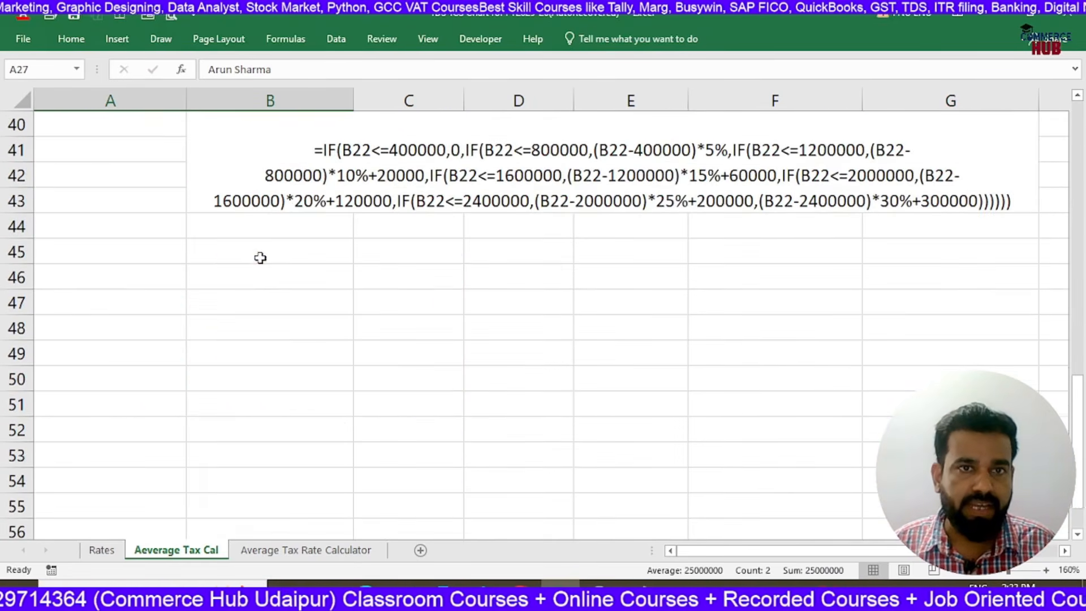
left_click(233, 294)
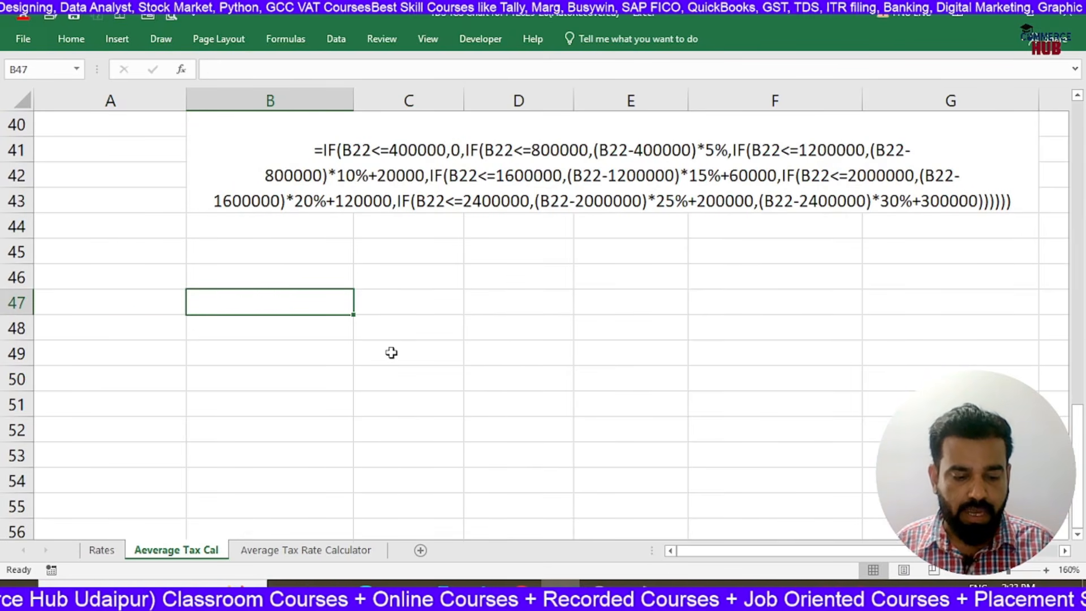
type("25000000")
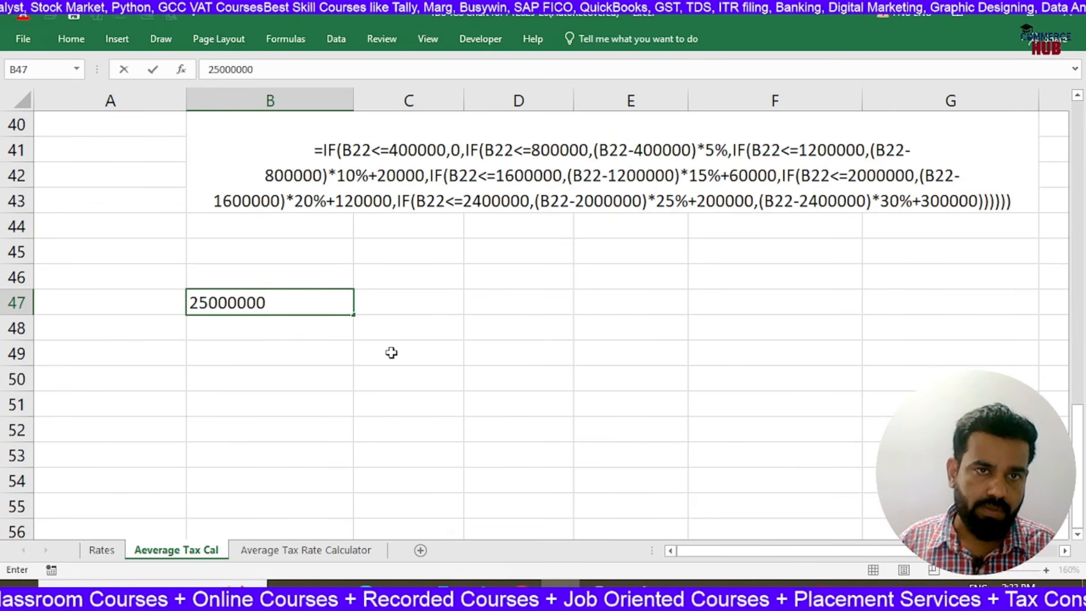
key("Return")
key("Up")
key("Right")
key("Left")
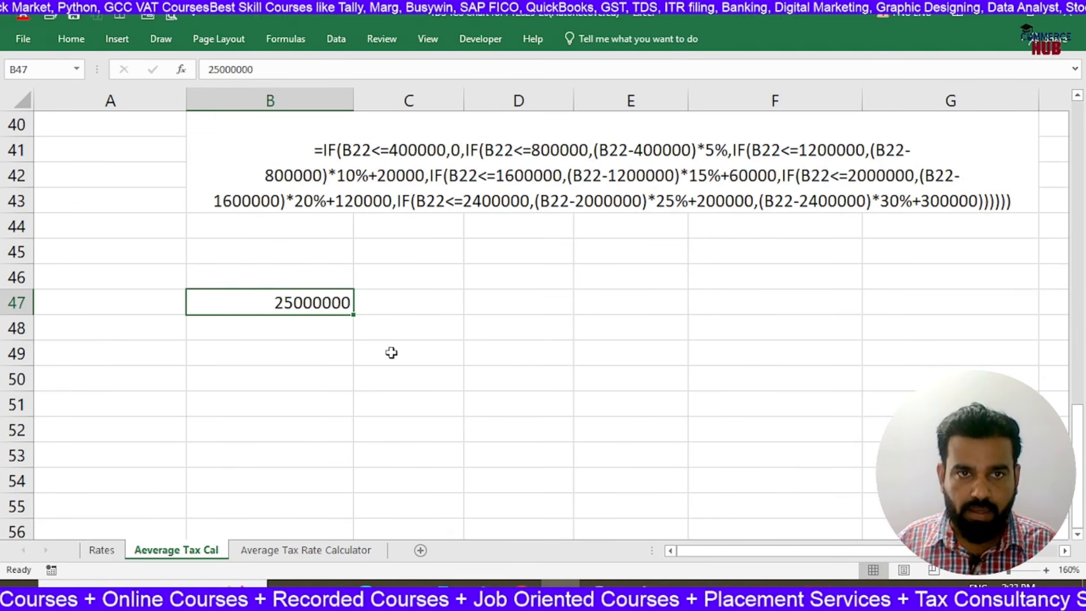
Calculate the monthly salary in C47 with =B47/12
key("Right")
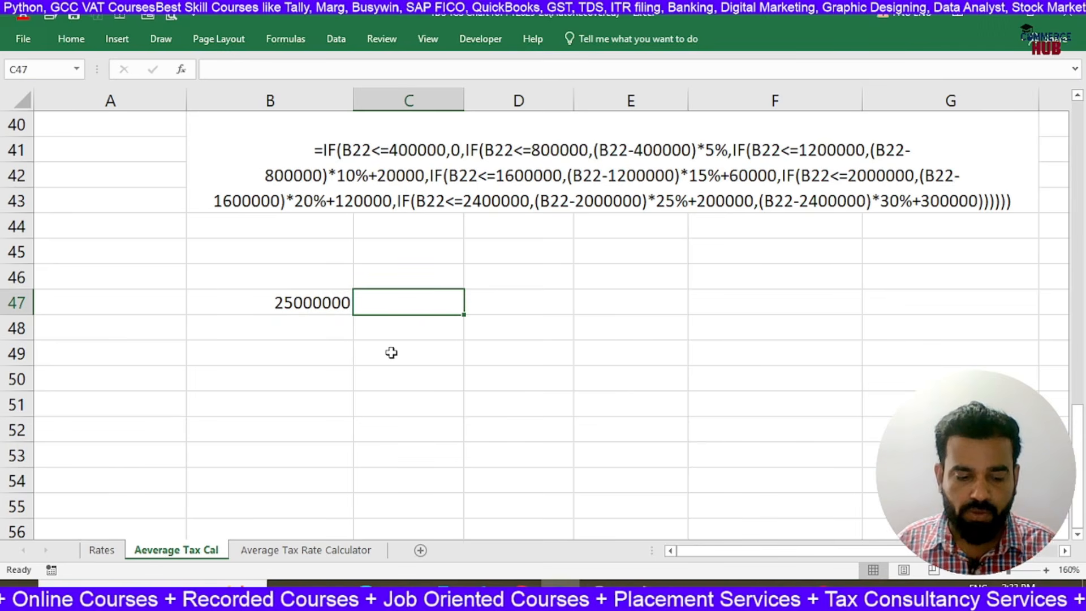
type("=")
key("Left")
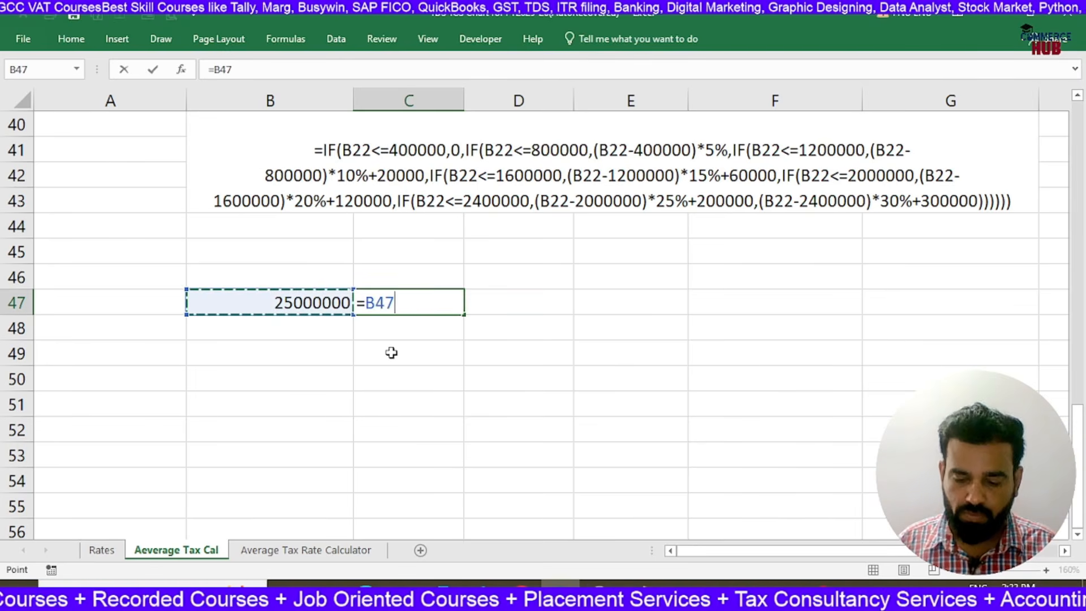
type("/12")
key("Return")
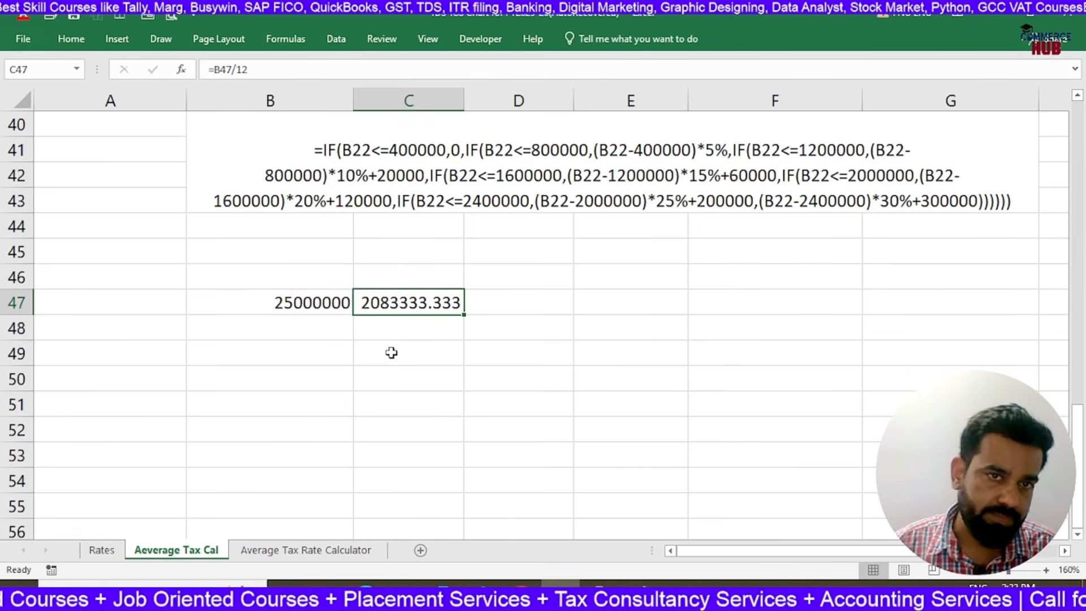
left_click(392, 353)
left_click(394, 305)
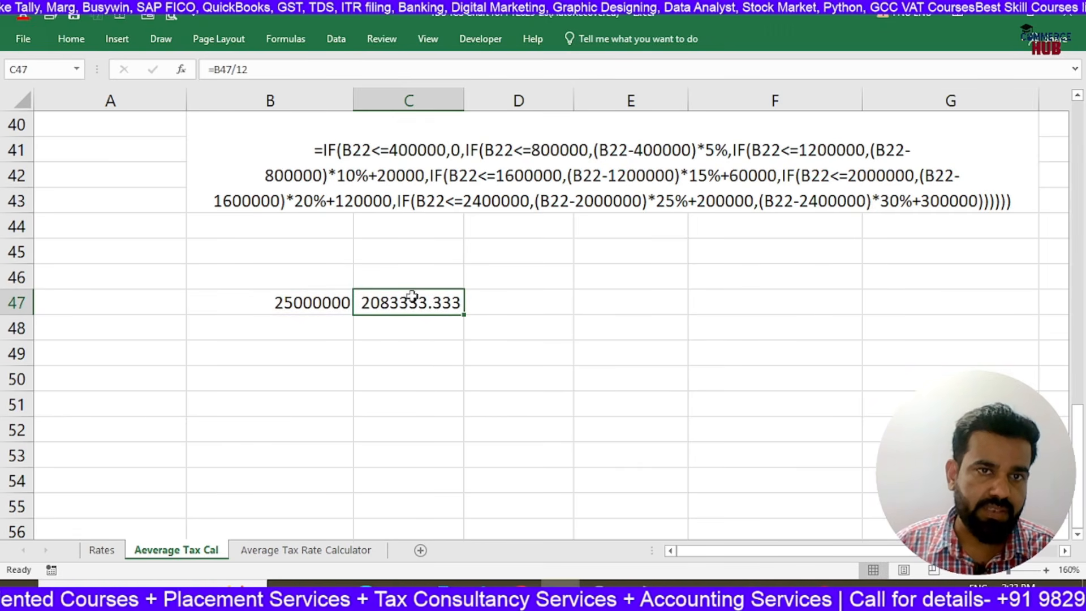
Label the annual figure "p.a. Income" in B46 and the monthly figure "Per Month" in C46
left_click(297, 275)
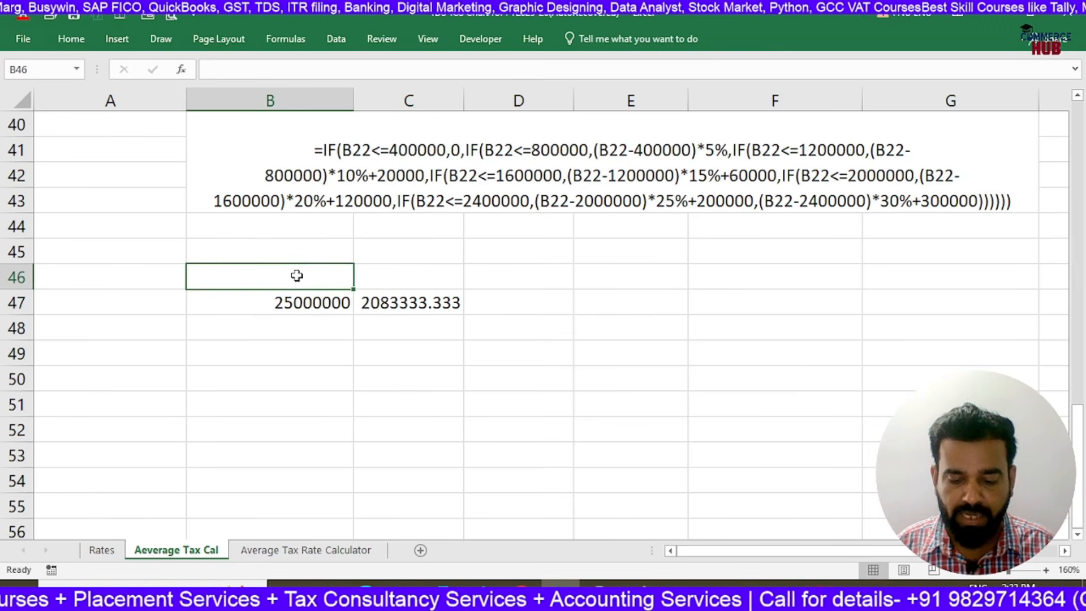
type("p.a.")
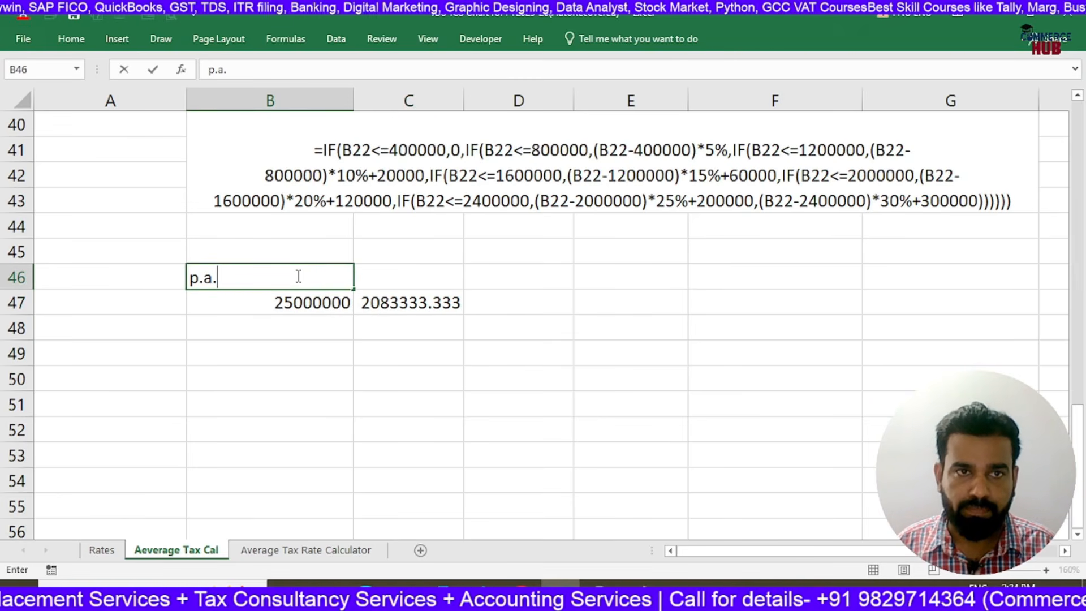
type(" Income")
key("Return")
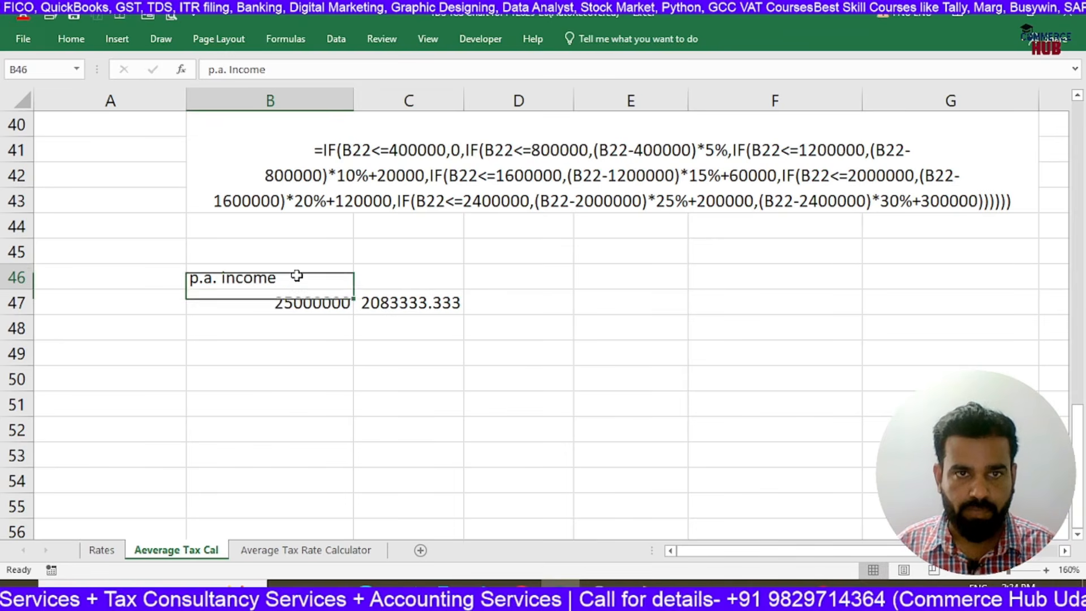
key("Up")
key("Right")
type("Per Month")
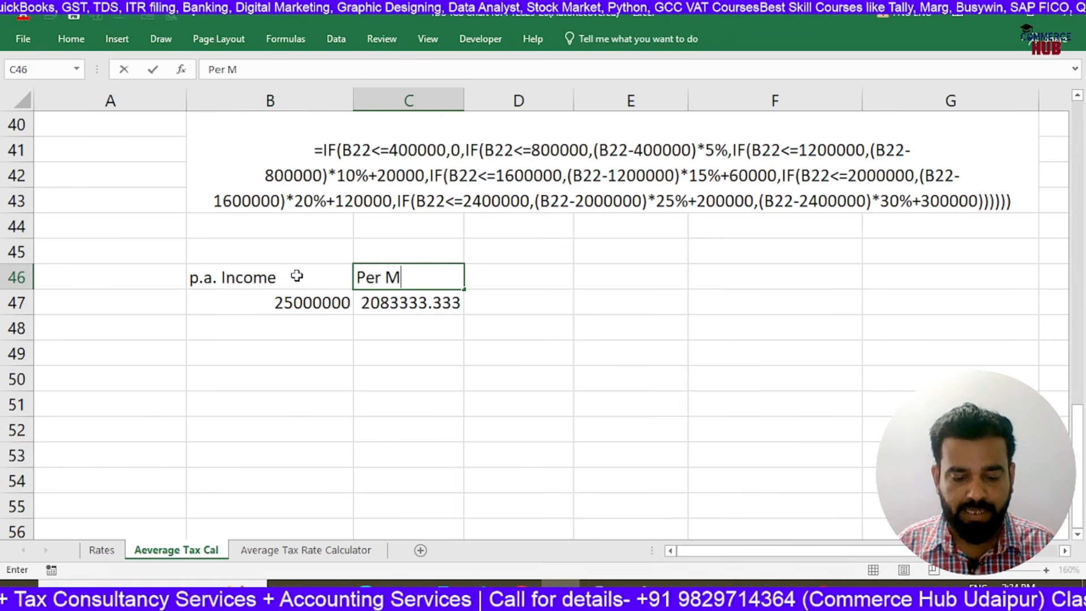
key("Return")
key("Down")
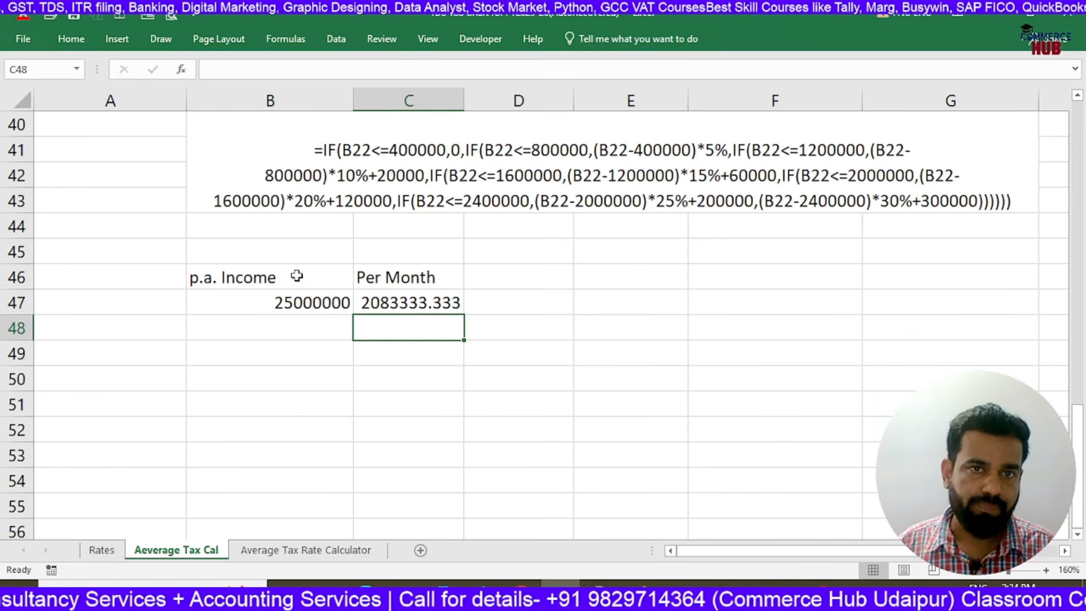
Add the heading "TDS" in D46, beside the Per Month heading
key("Right")
key("Up")
key("Up")
type("TDS")
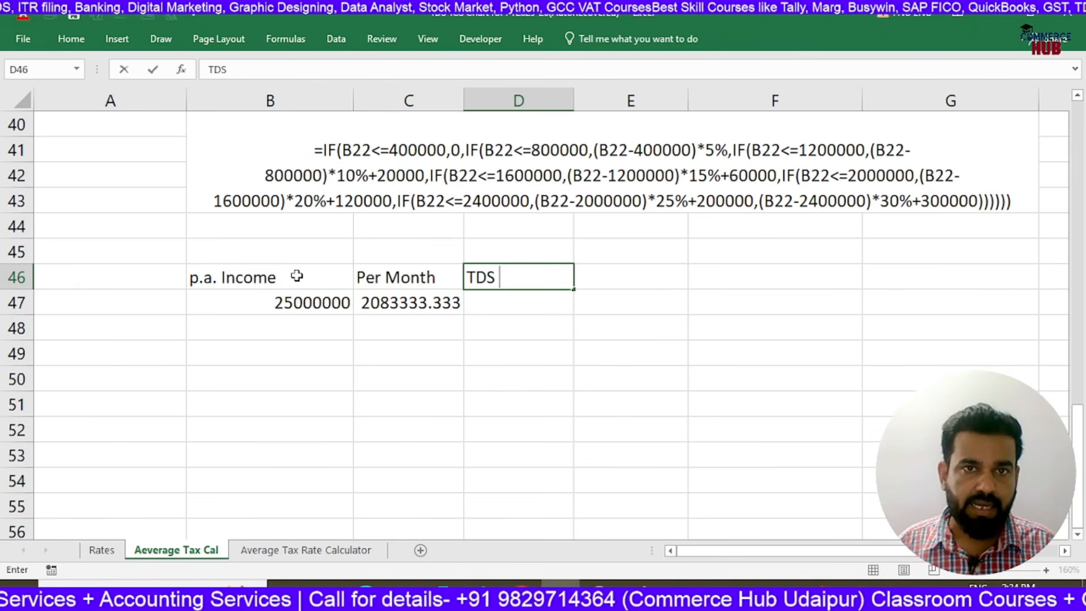
key("Return")
Enter =C47*G27 in D47 to apply the highest salary's new-slab average tax rate to the monthly salary
type("=")
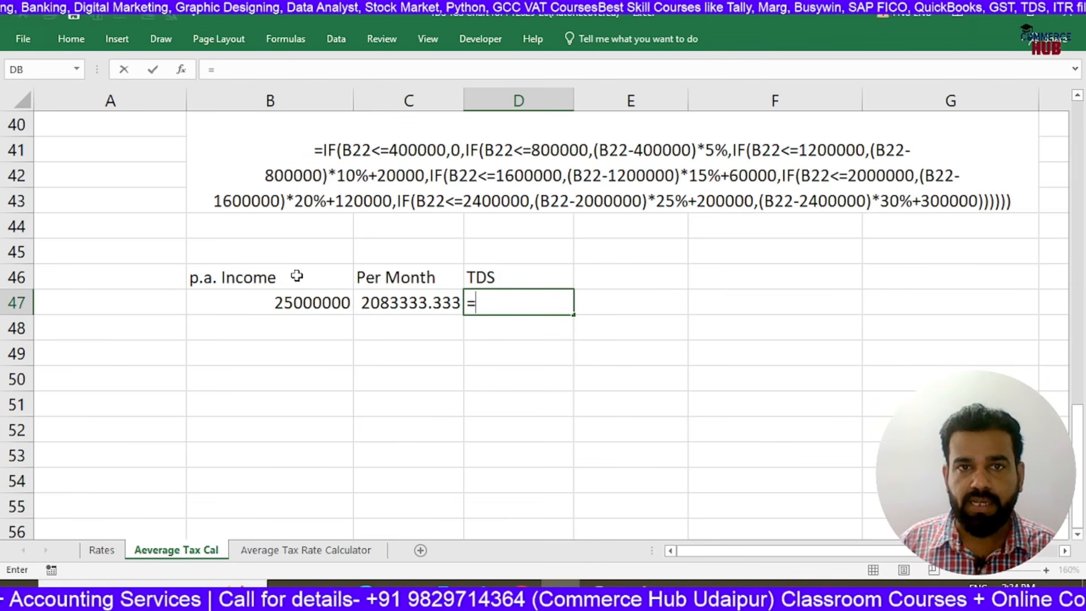
key("Left")
type("*")
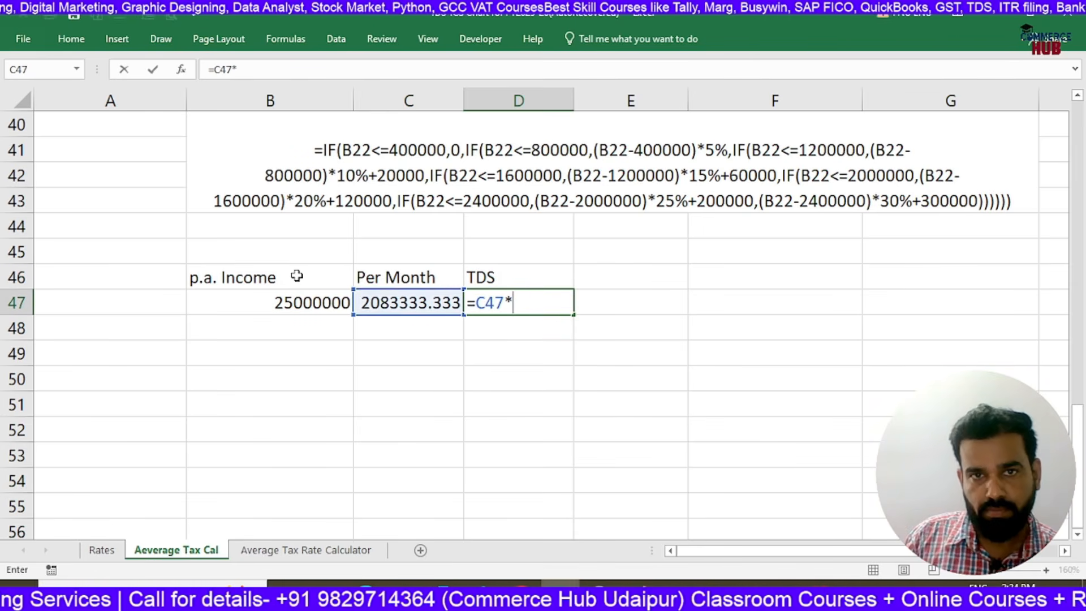
scroll(623, 261, "up", 2)
scroll(769, 246, "up", 4)
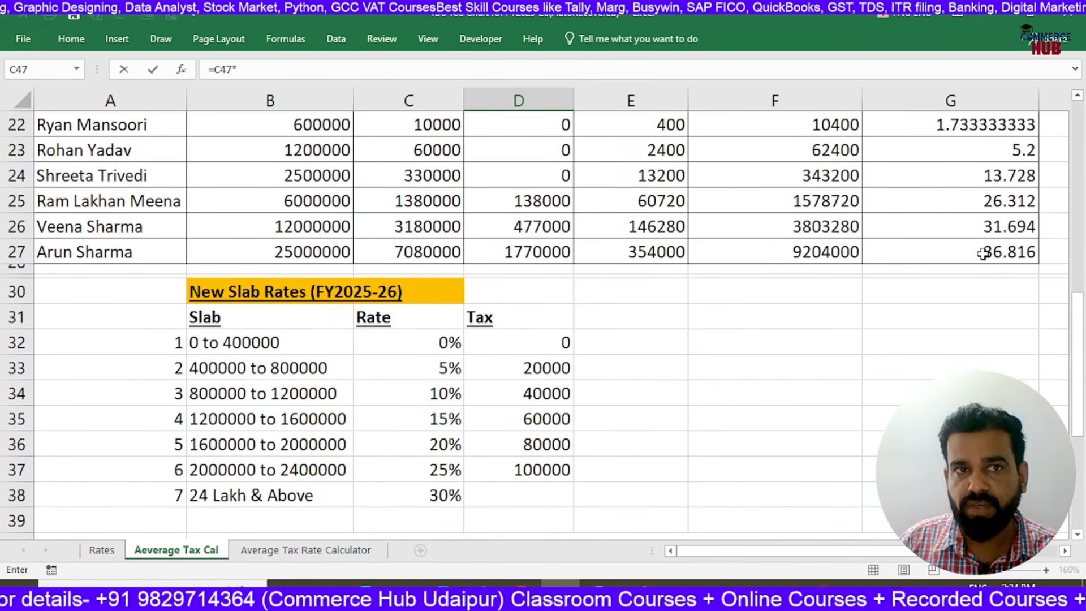
left_click(928, 256)
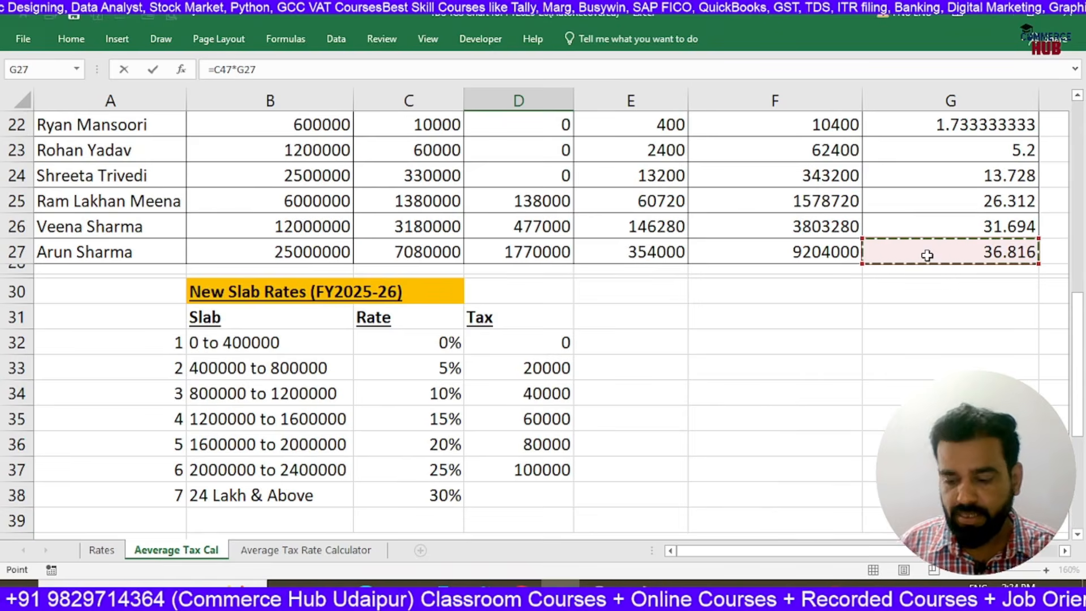
key("Return")
scroll(583, 492, "down", 1)
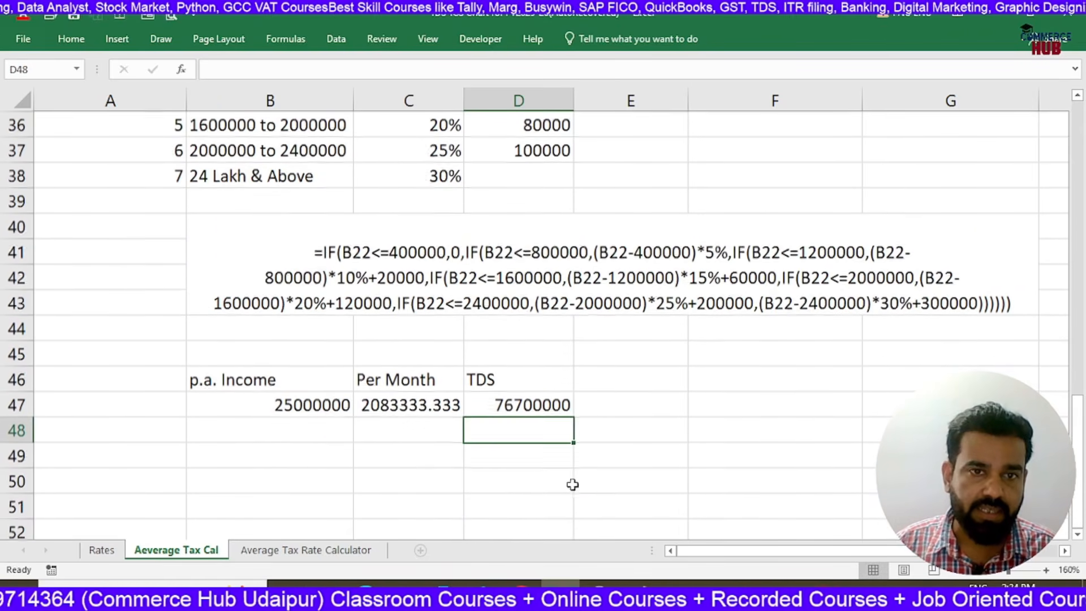
Correct the TDS formula in D47 to =C47*G27% and compare it with the monthly salary in C47
left_click(523, 406)
scroll(548, 408, "up", 4)
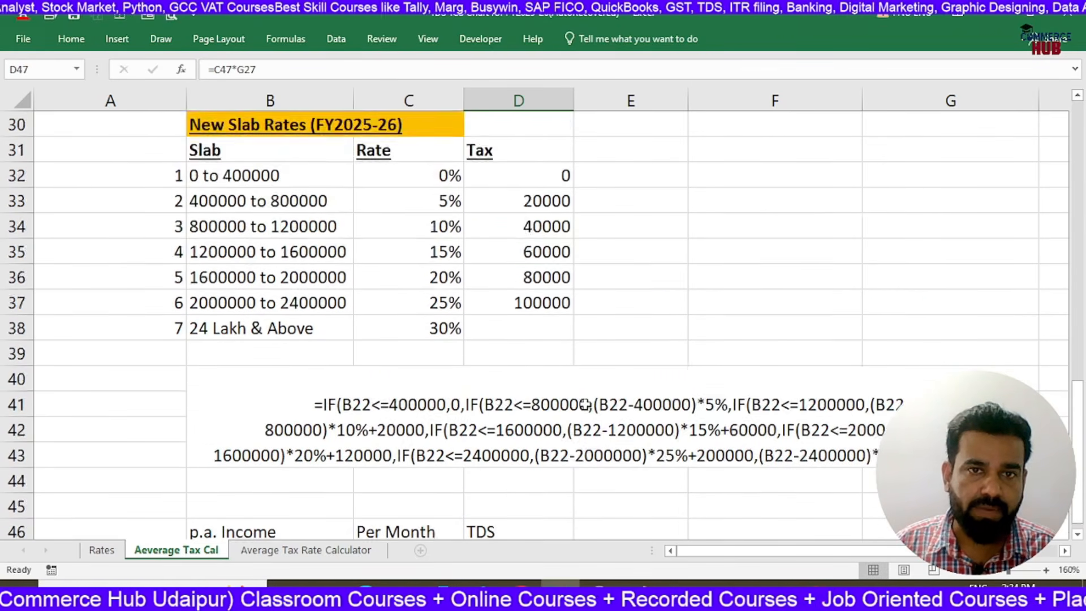
scroll(578, 462, "down", 3)
double_click(500, 479)
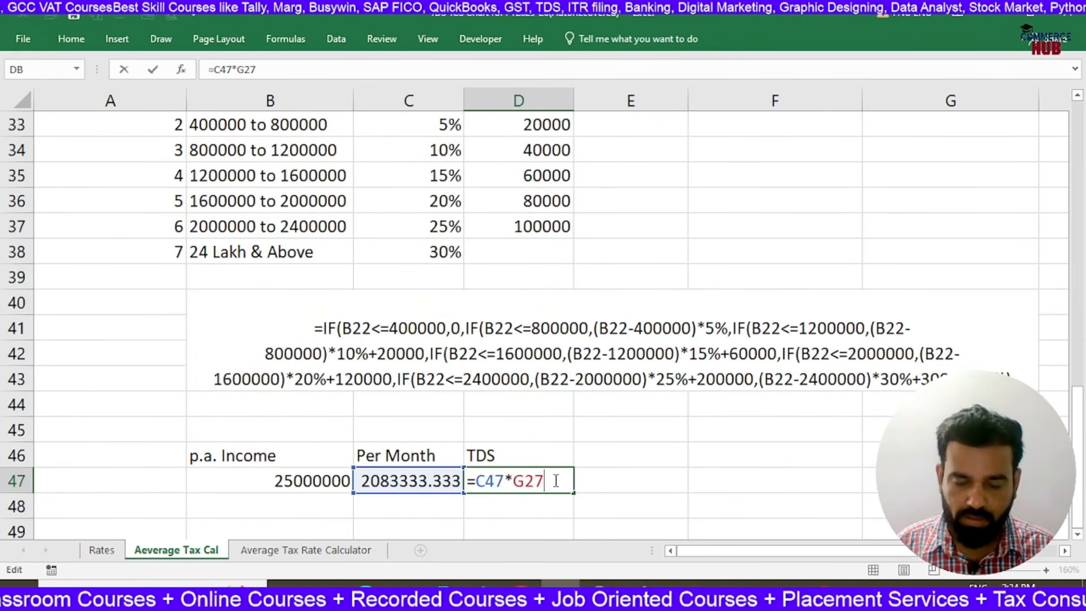
type("%")
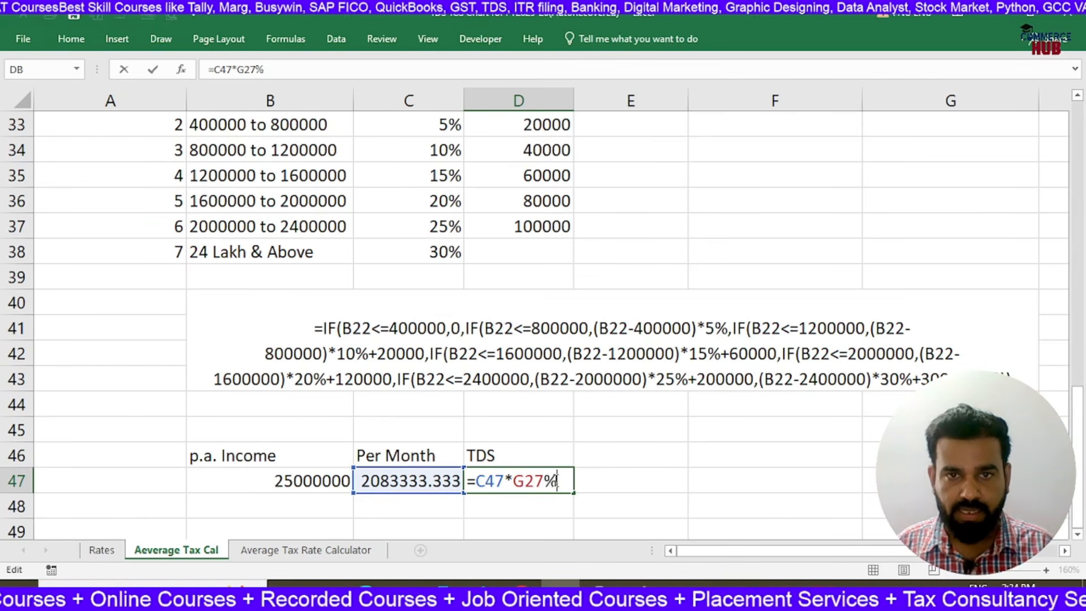
key("Return")
left_click(557, 481)
scroll(751, 475, "down", 1)
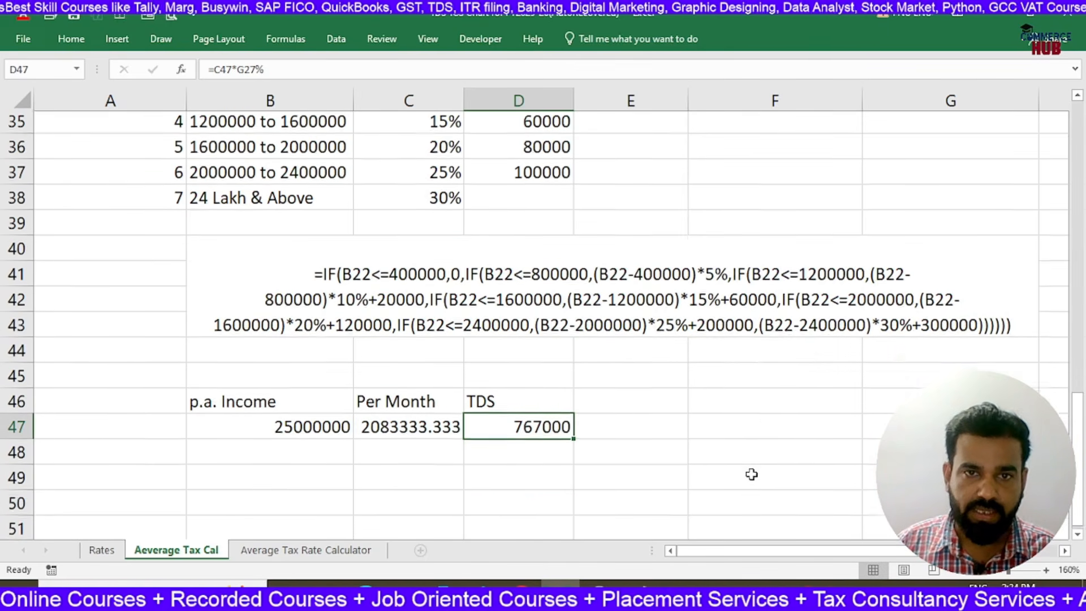
left_click(395, 404)
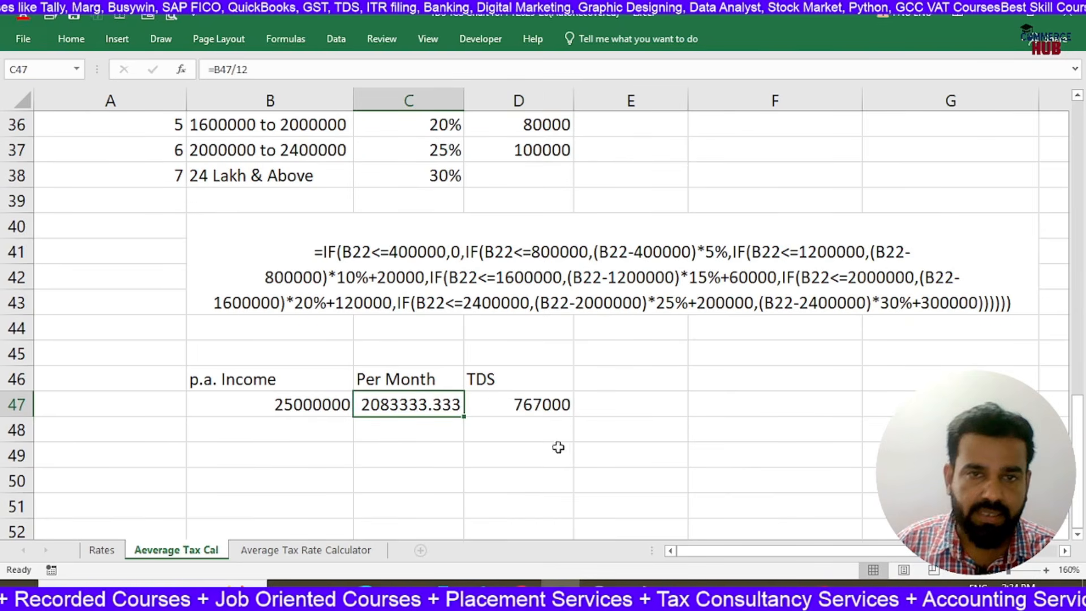
left_click(513, 403)
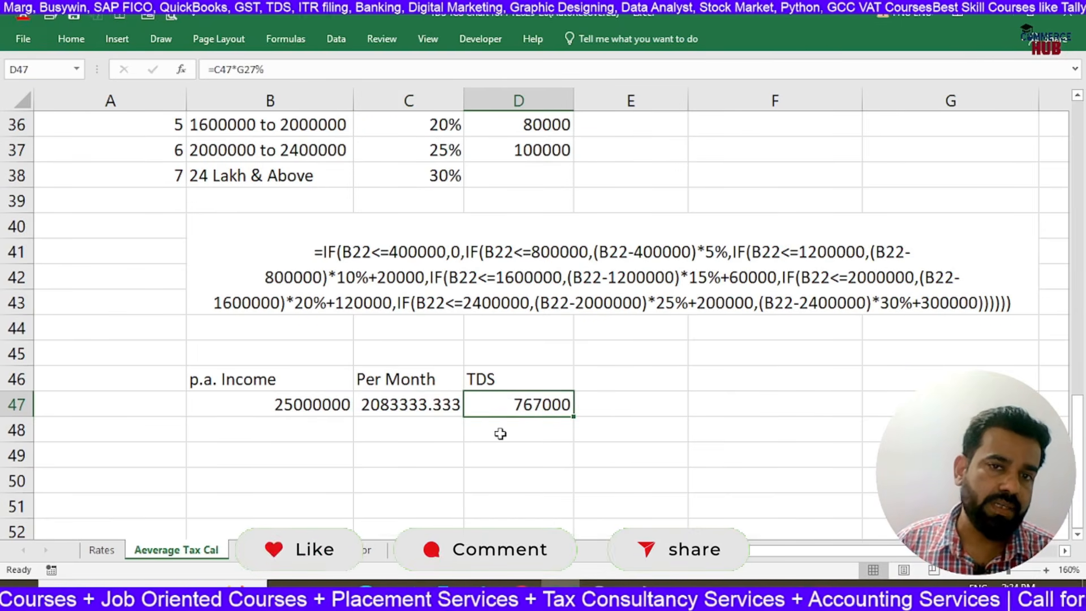
Add the heading "in Hand" in E46, beside the TDS heading
scroll(500, 434, "down", 1)
left_click(612, 324)
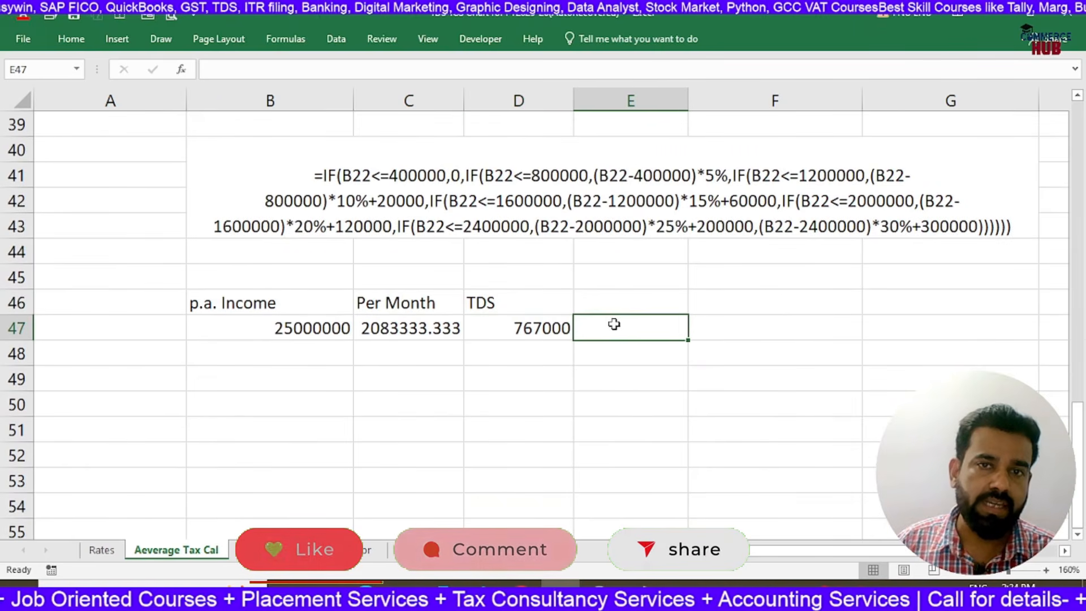
left_click(619, 305)
type("in Hand")
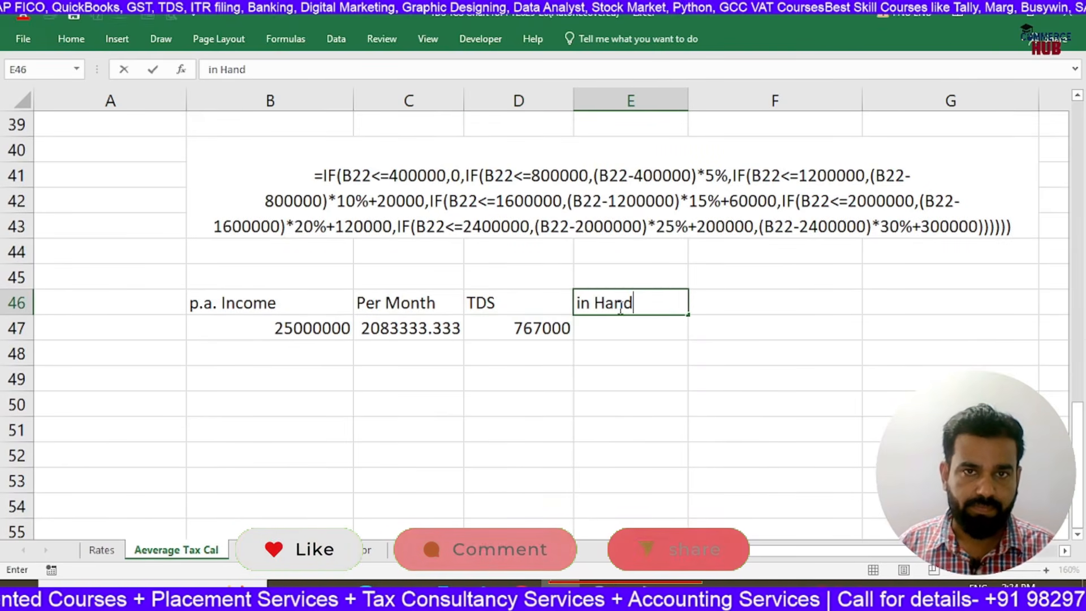
key("Return")
key("Left")
Review how the TDS in D47 derives from the monthly salary in C47 and the average tax rate in G27
double_click(526, 331)
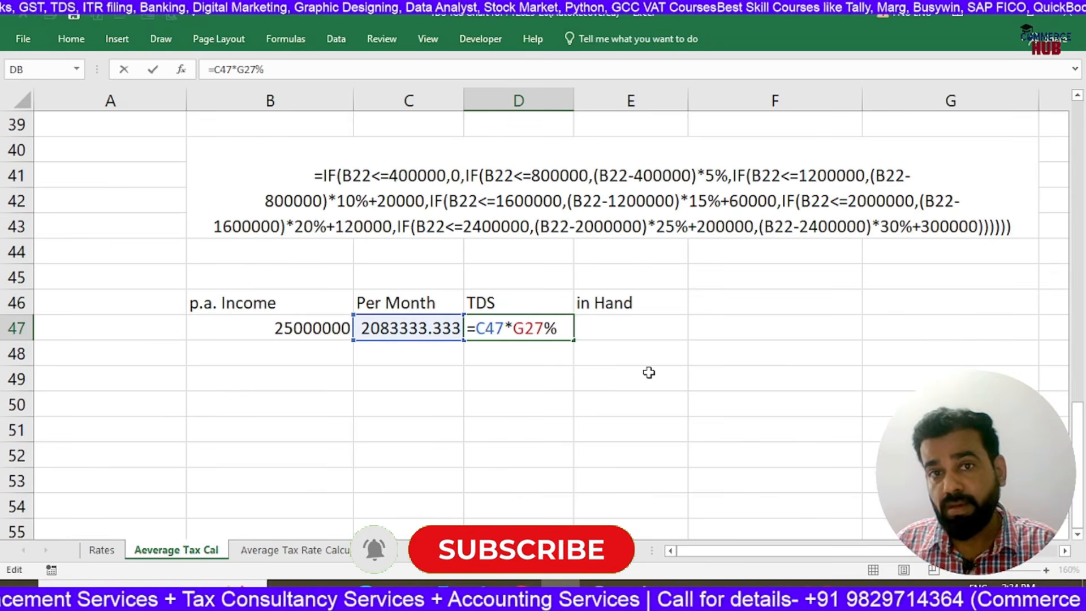
key("Return")
scroll(924, 273, "up", 6)
left_click(943, 276)
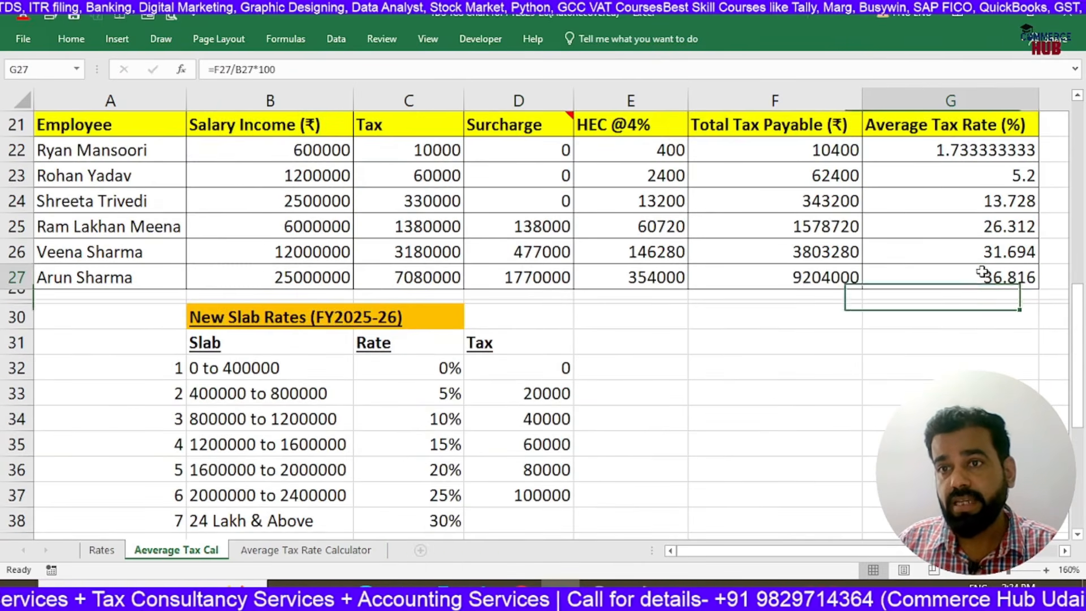
scroll(956, 274, "down", 5)
left_click(445, 406)
left_click(555, 405)
Calculate the in-hand monthly salary in E47 with =C47-D47
left_click(608, 405)
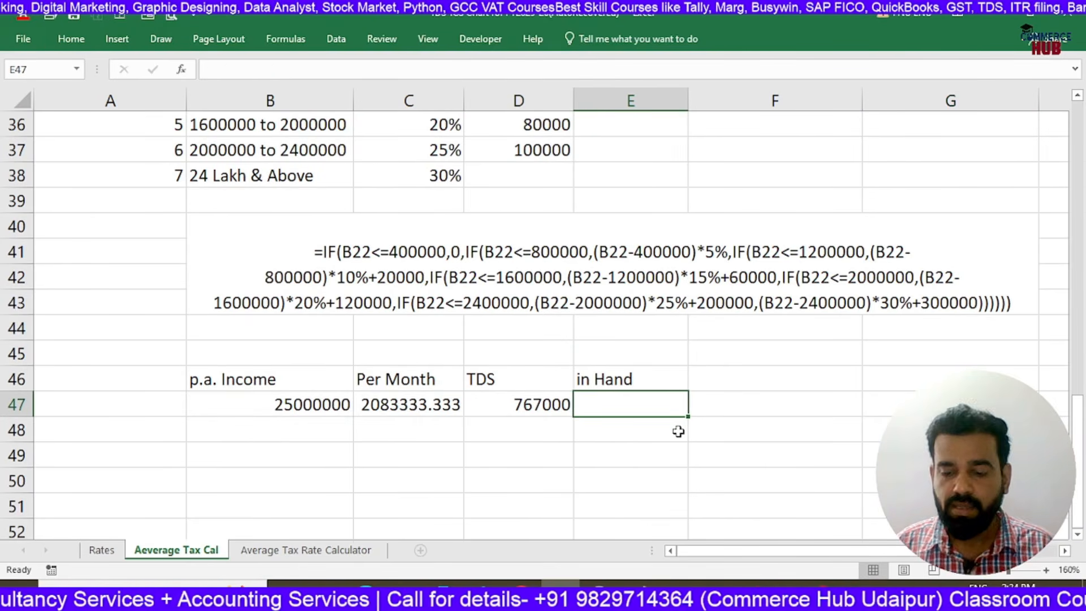
type("=")
left_click(422, 404)
type("-")
left_click(528, 406)
key("Return")
key("Up")
scroll(300, 445, "down", 1)
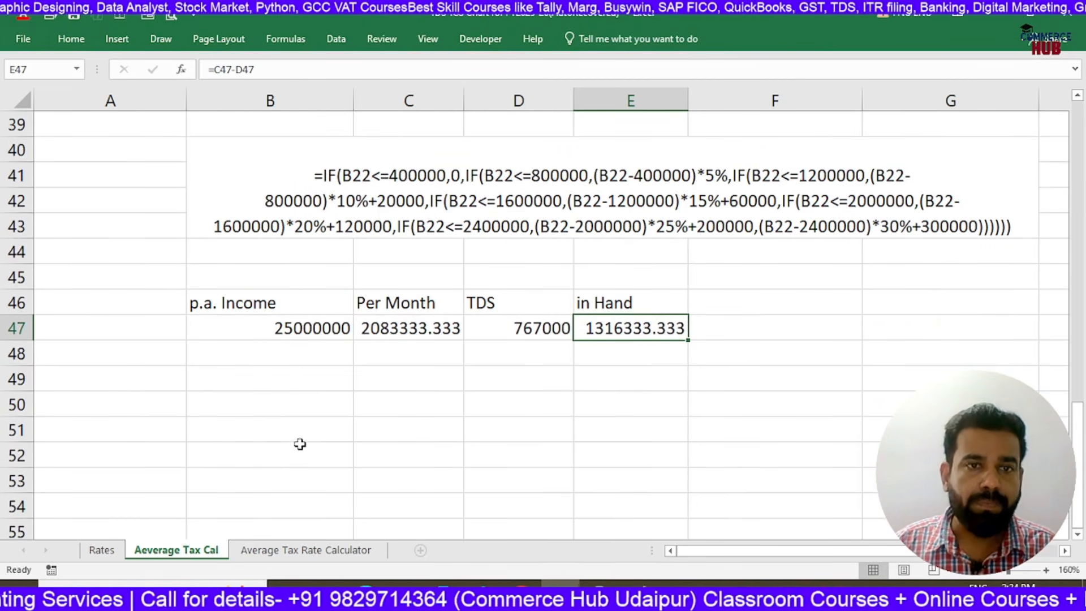
Enter the journal entry's debit line "Salary a/c Dr 2083333" in B49
left_click(312, 380)
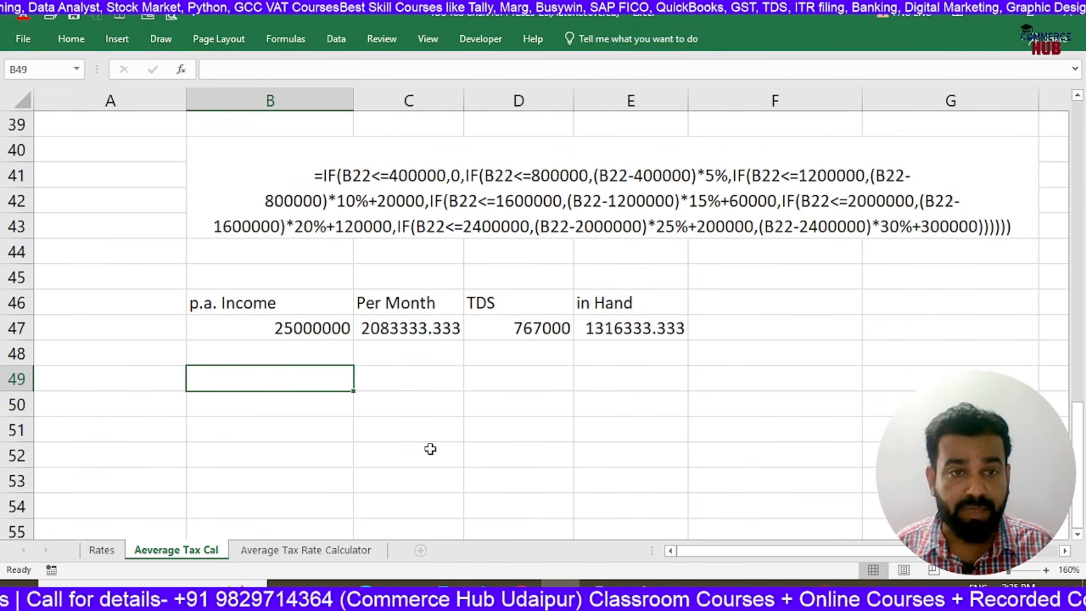
type("Salary")
type(" /")
key("BackSpace")
type("a/cD")
key("BackSpace")
type("Dr 2083333")
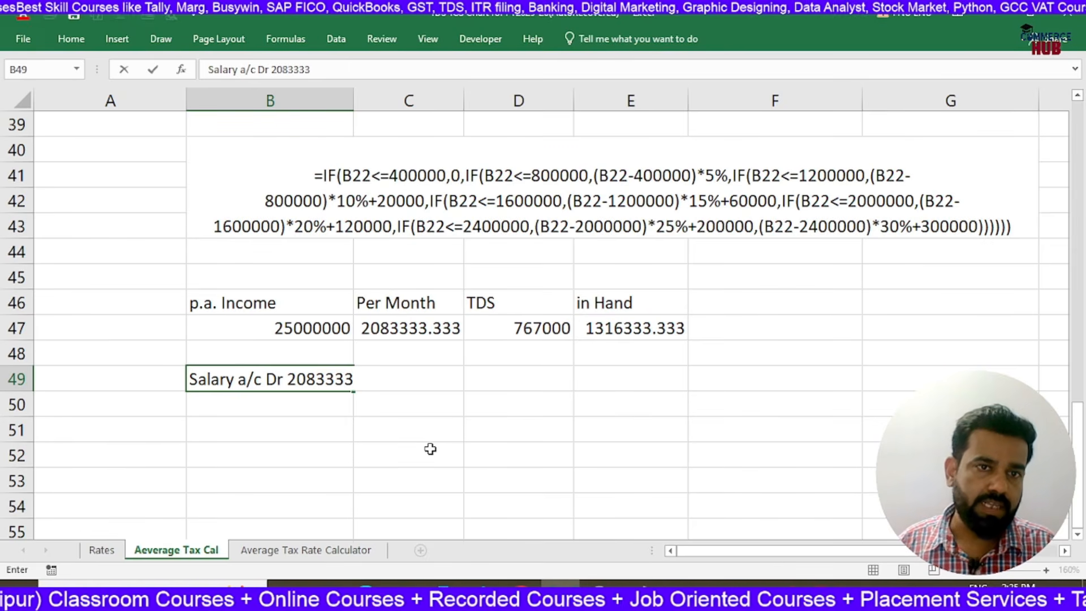
key("Return")
Enter the indented credit line "To TDS on Salary a/c 767000" in B50
type("To TDS on Salary a/c ")
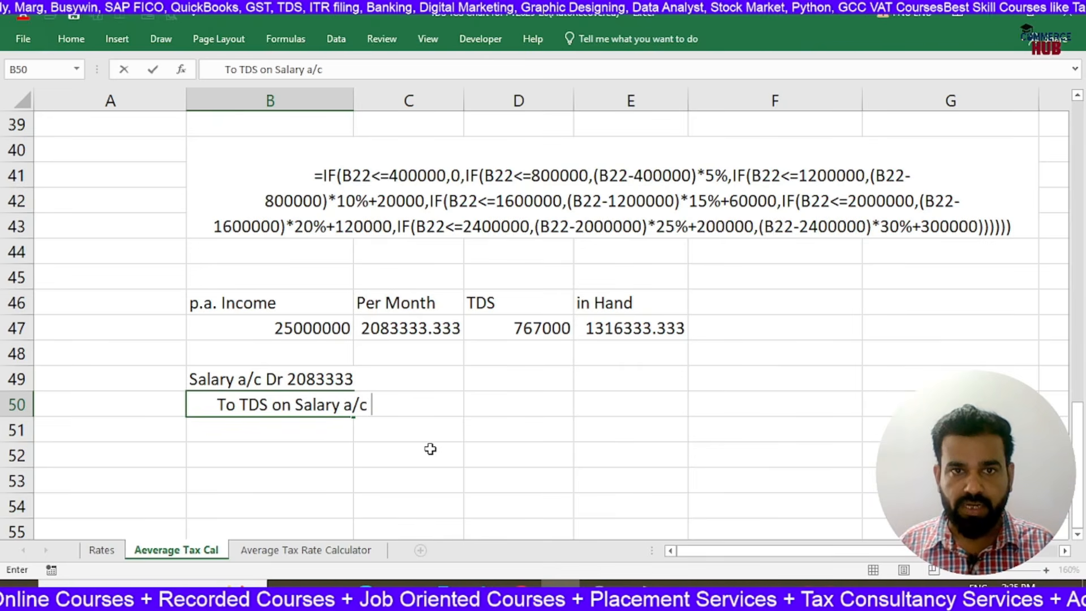
type("7670")
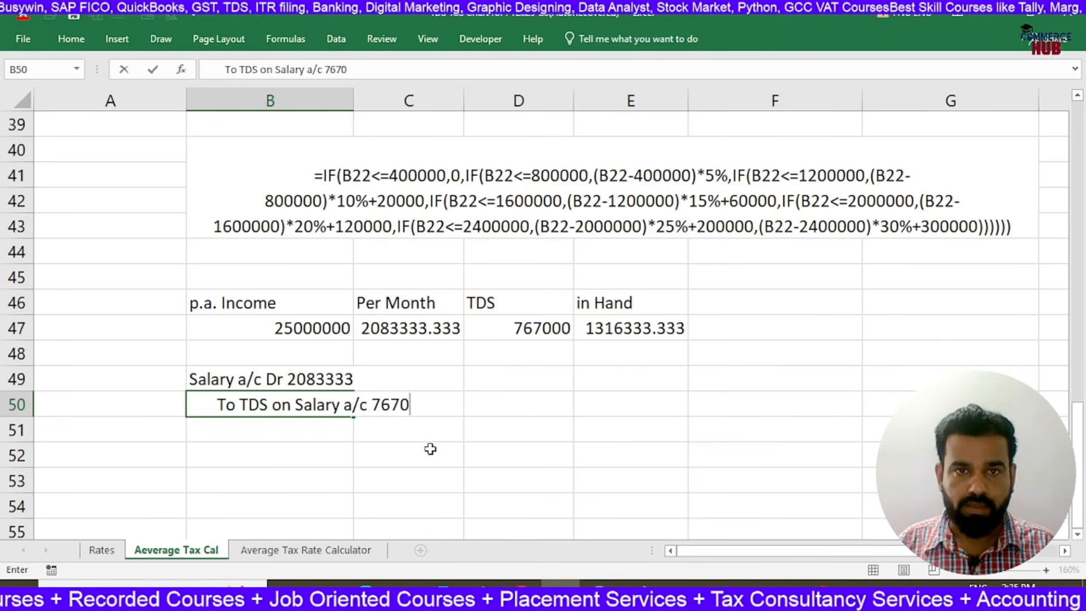
type("00")
key("Return")
Enter the indented credit line "To Salary Payable a/c 1316333" in B51
type("To Salary Payable a/c 1316333")
key("Return")
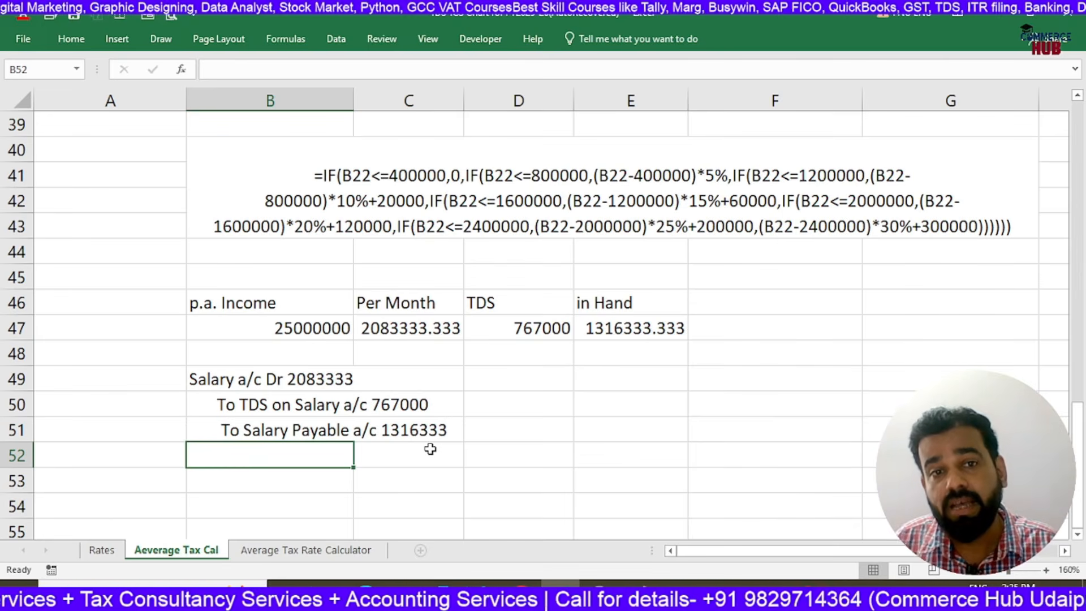
Make the three journal entry lines in B49:B51 bold and select the TDS line in B50
key("Up")
key("Up")
key("Up")
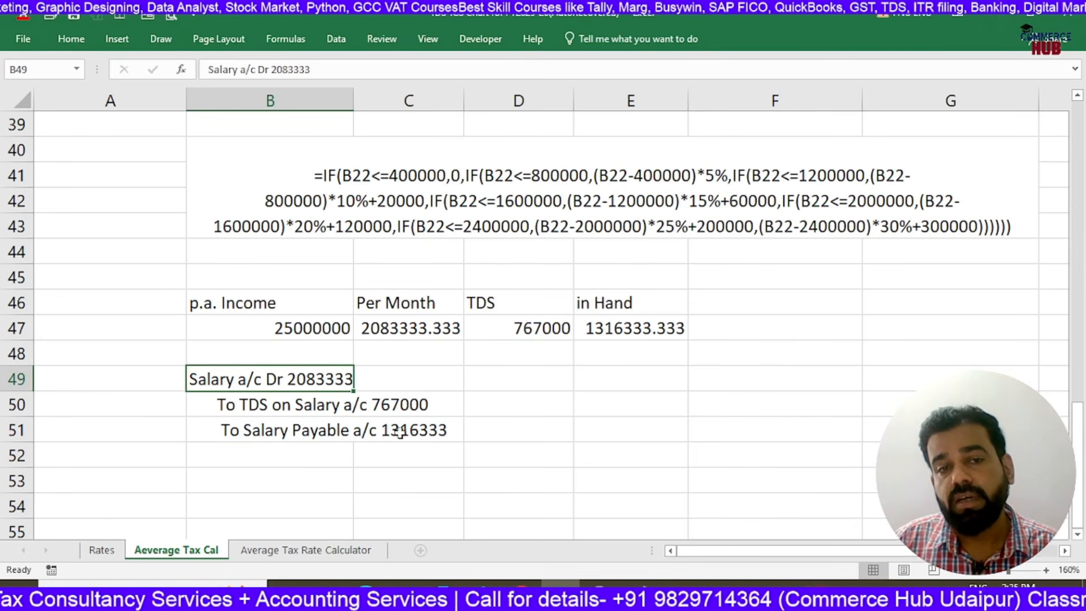
left_click(162, 383)
left_click_drag(256, 382, 288, 425)
key("ctrl+b")
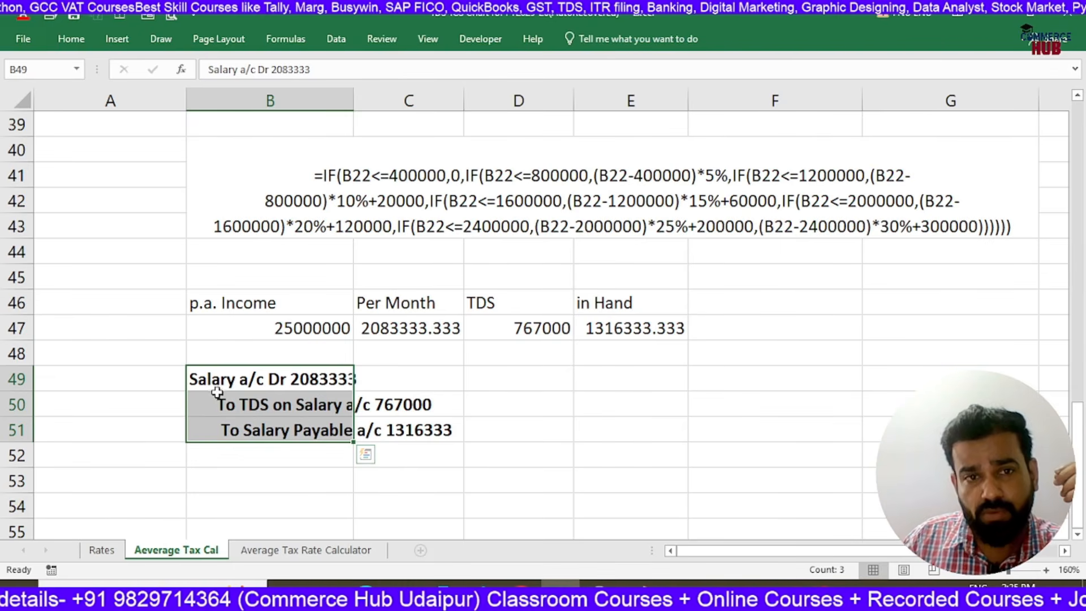
left_click(322, 409)
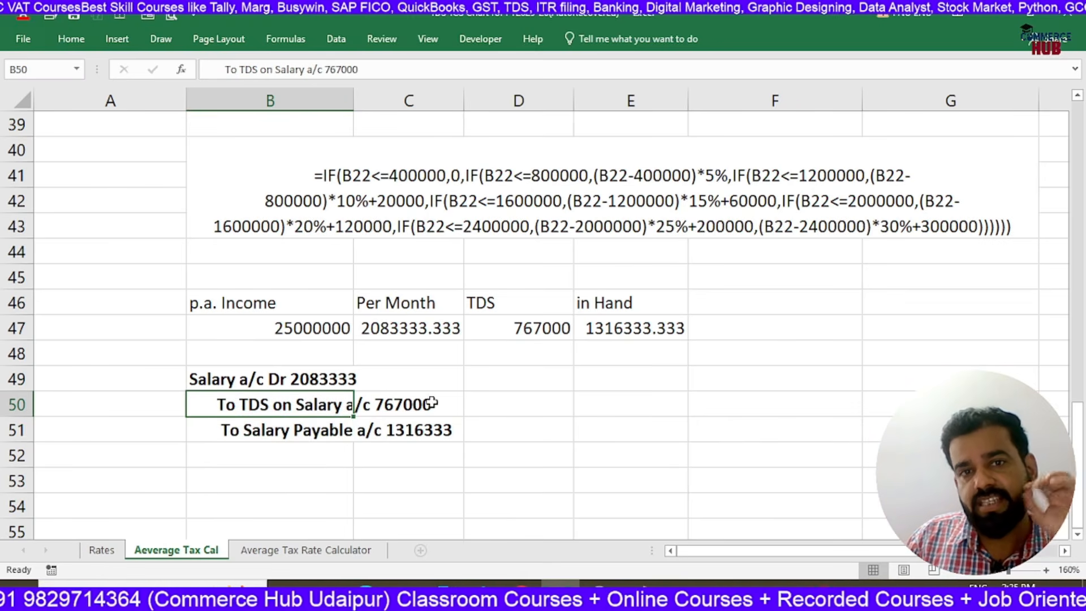
Review the monthly salary breakdown against the journal entry, going over the salary debit and TDS credit lines in rows 49 and 50
scroll(605, 350, "up", 3)
scroll(645, 436, "down", 2)
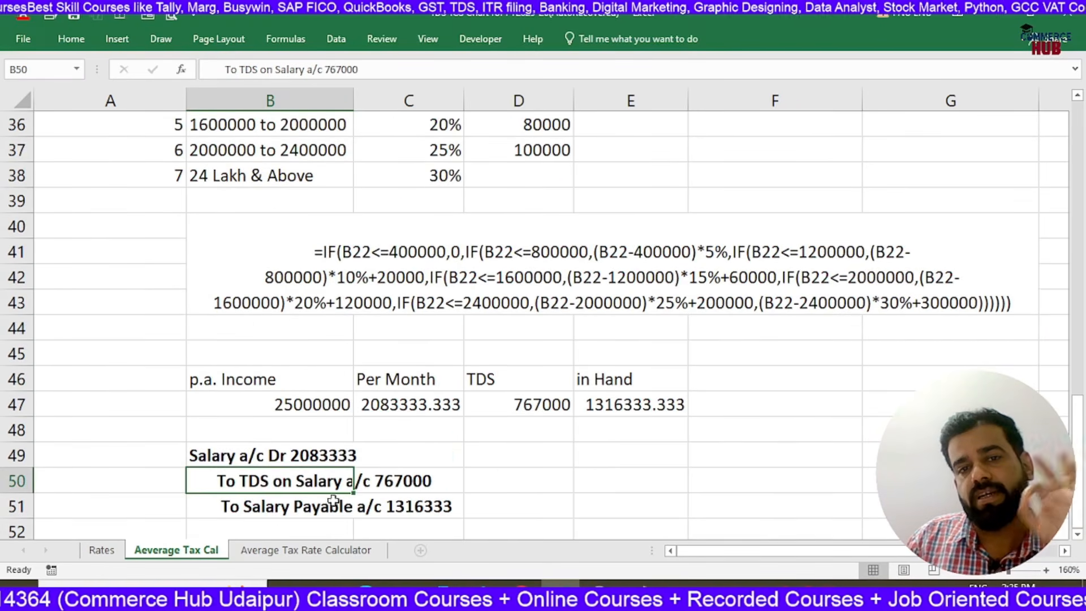
left_click(394, 477)
left_click(249, 457)
left_click(324, 482)
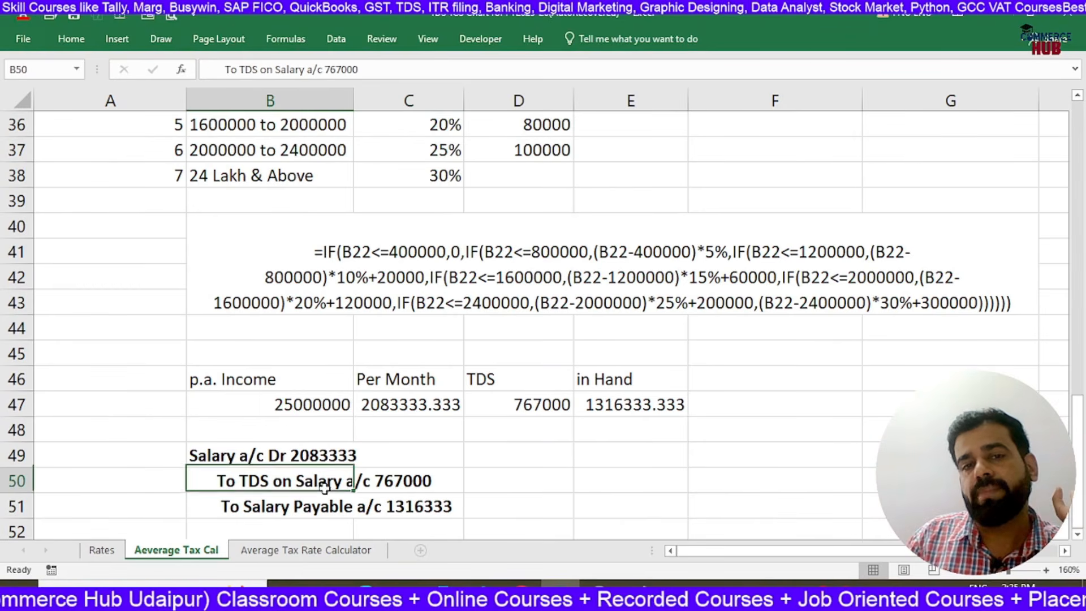
scroll(267, 505, "down", 2)
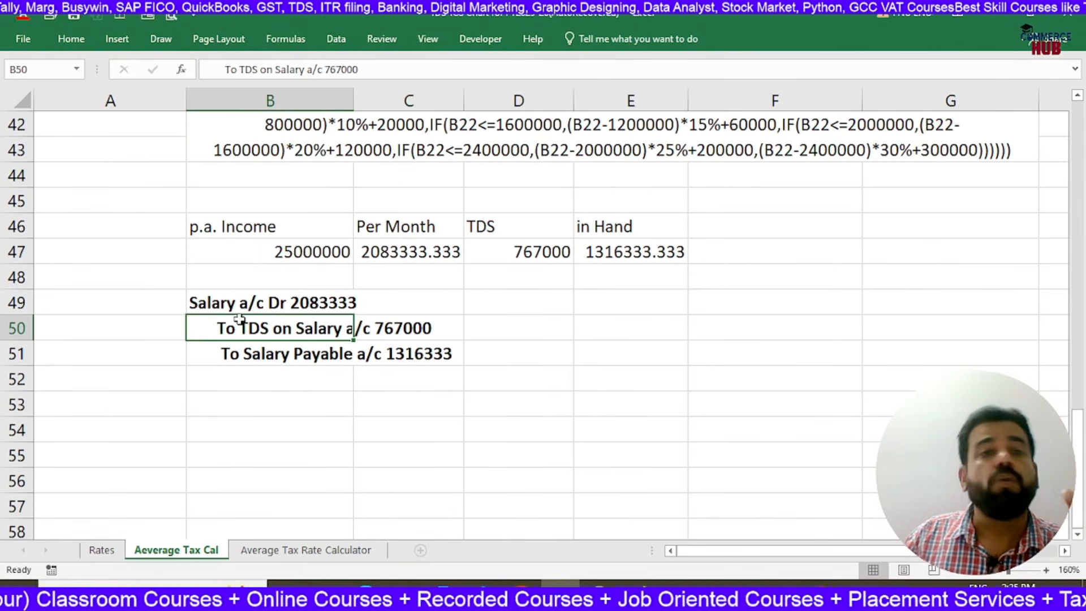
left_click(398, 337)
Return to the new-slab employee table and select the average tax rates in G22:G26 for review
scroll(915, 306, "up", 10)
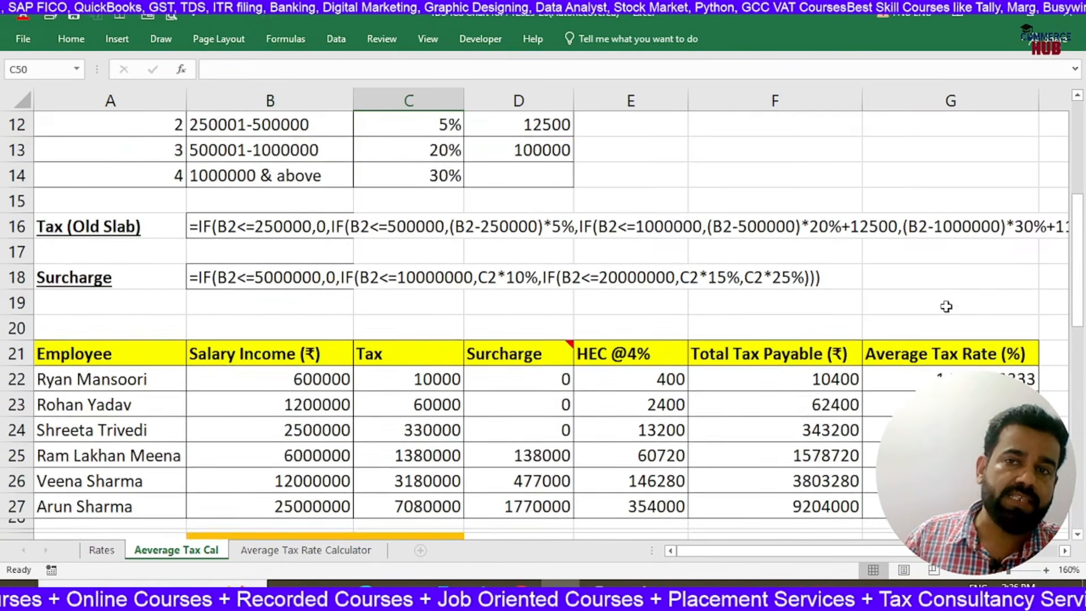
scroll(936, 329, "down", 1)
scroll(937, 329, "down", 1)
left_click_drag(945, 280, 942, 380)
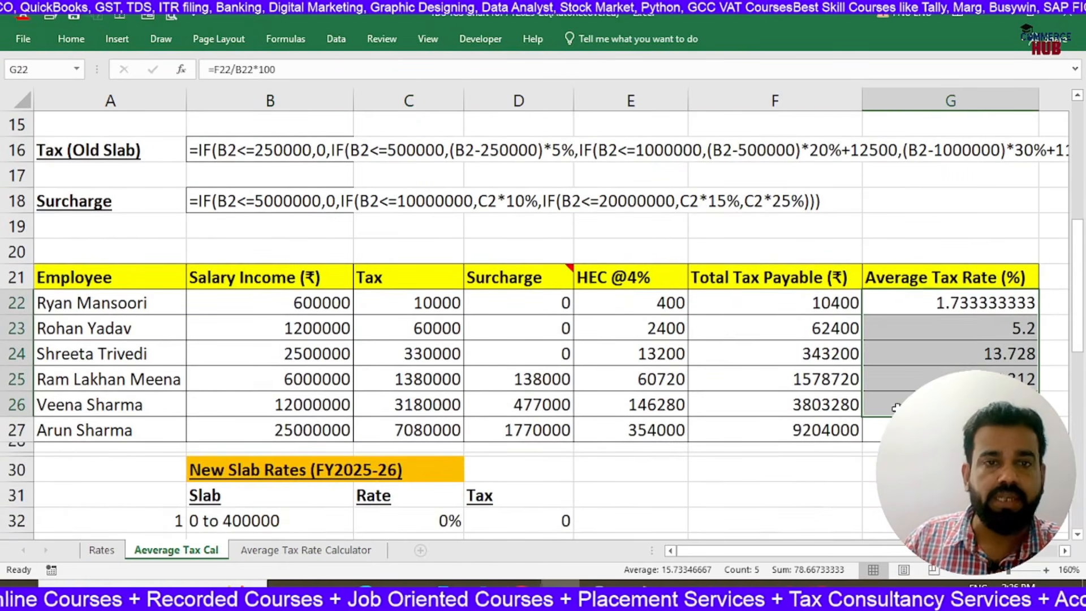
scroll(897, 407, "down", 1)
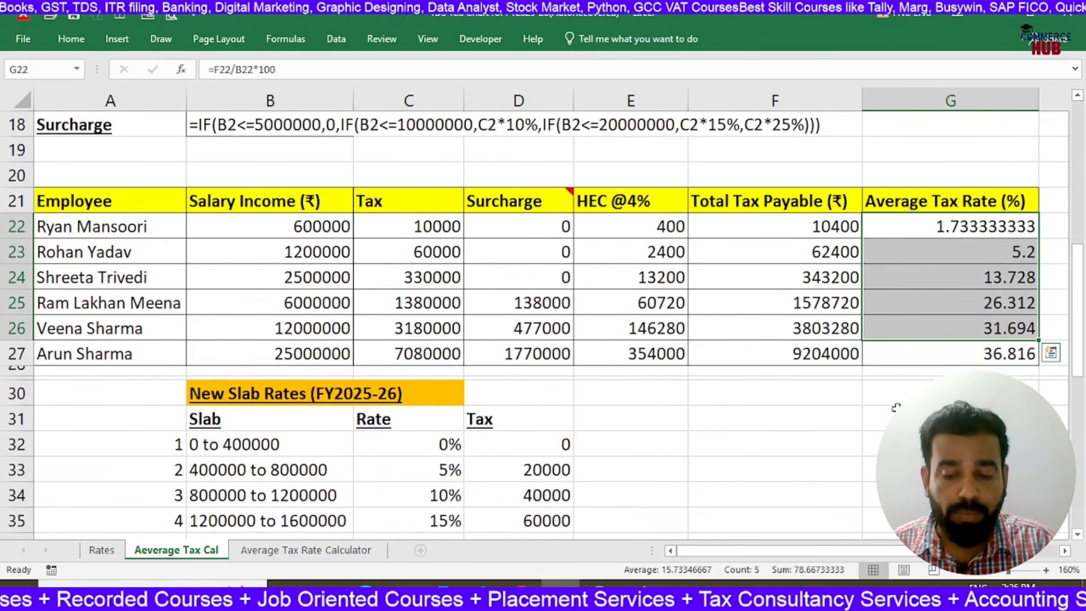